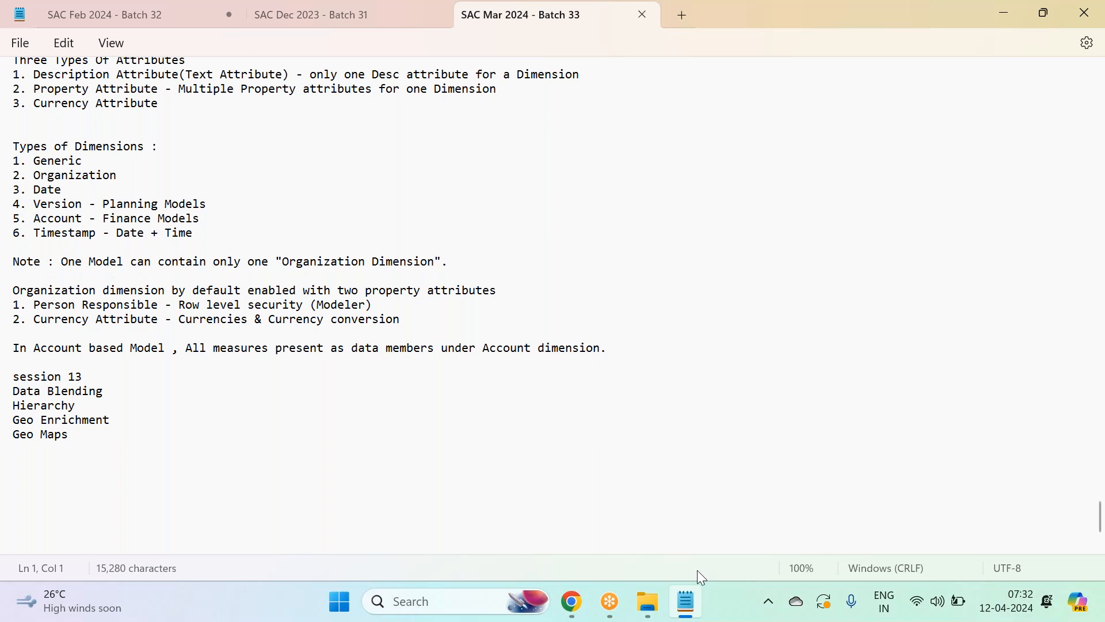
- Switch to SAP Analytics Cloud in Chrome and open the Business Intelligence folder inside SAC Mar 2024 - Batch 33
left_click(573, 612)
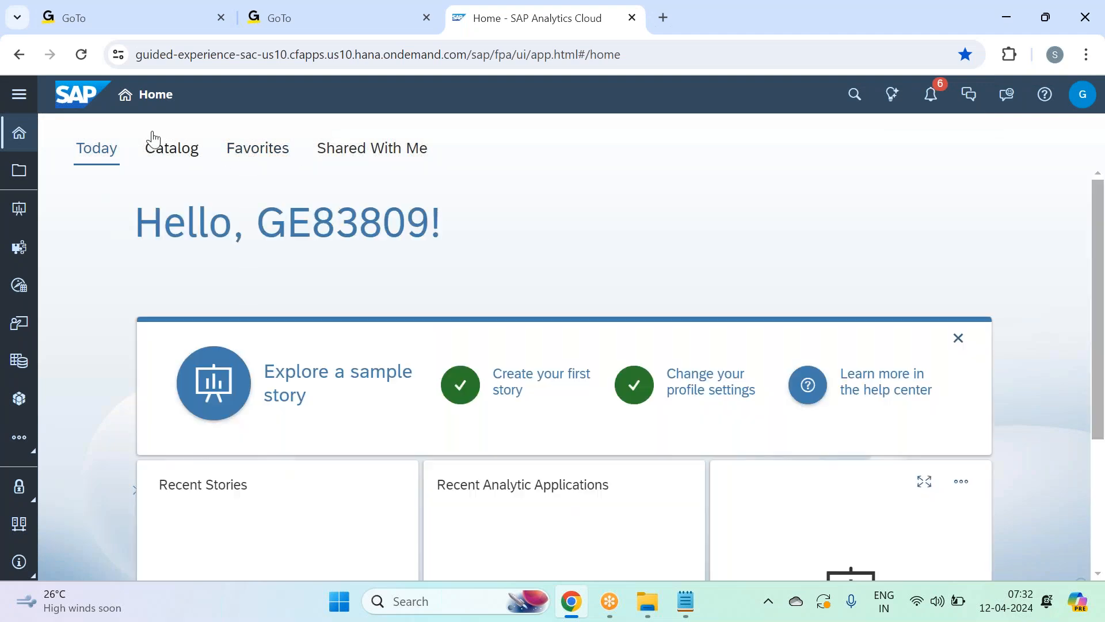
left_click(19, 170)
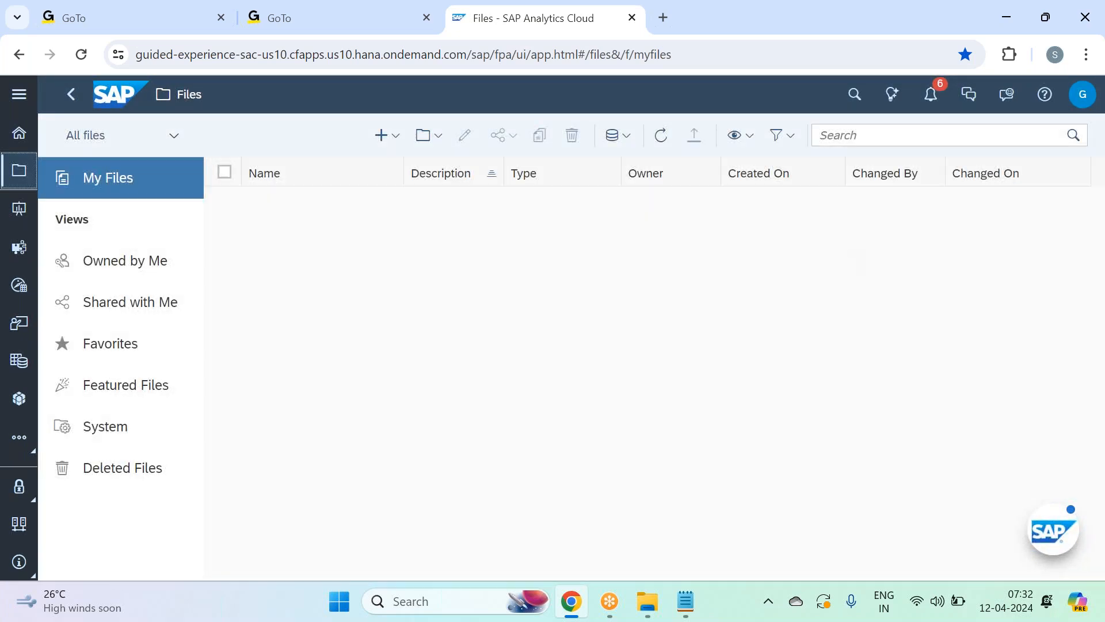
left_click(309, 296)
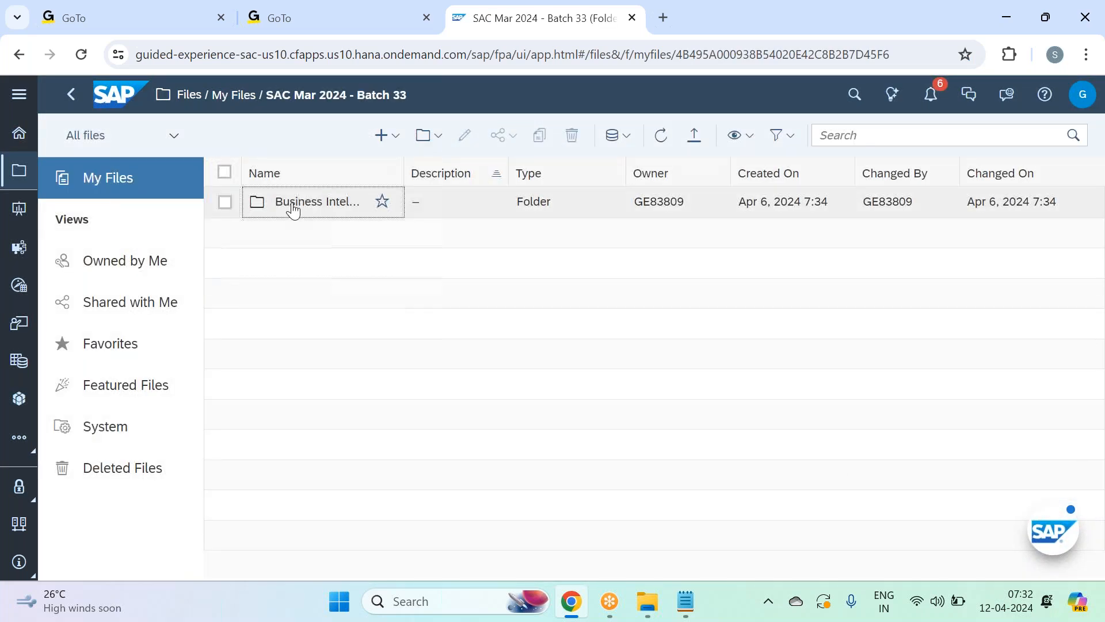
left_click(331, 201)
left_click(305, 202)
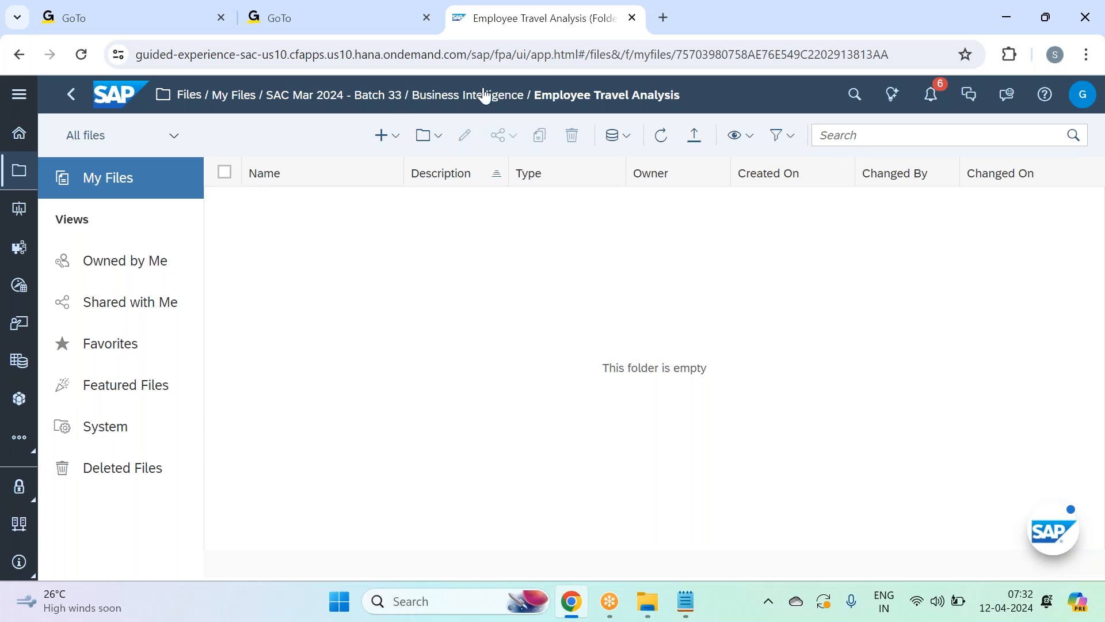
left_click(481, 95)
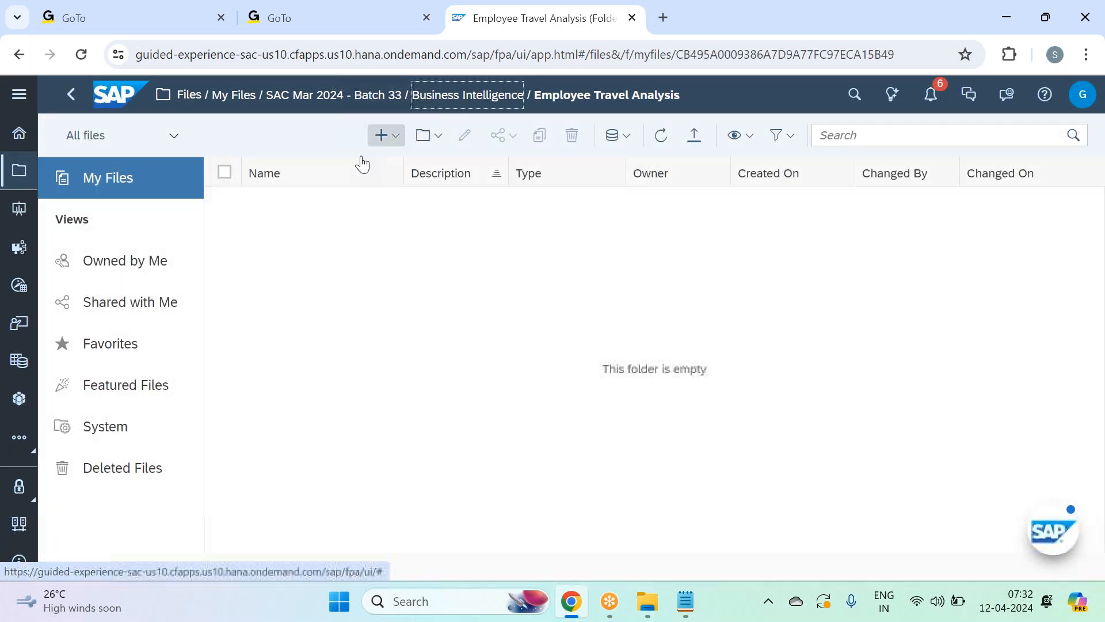
- Move the Employee_Travel_Expense_Model_concur model into the Employee Travel Analysis folder
left_click(225, 236)
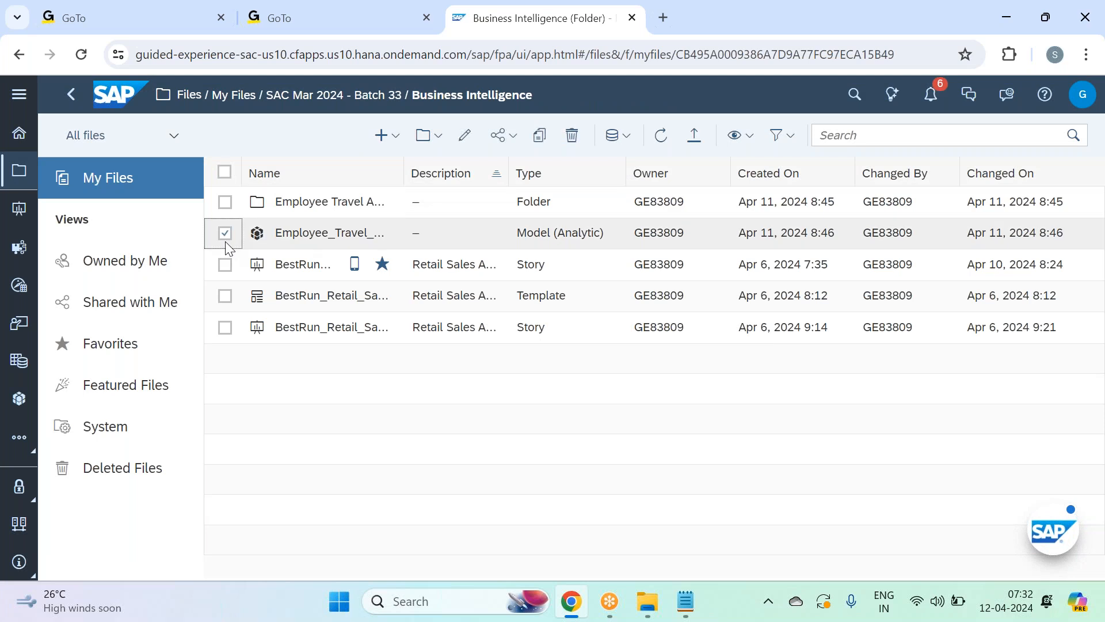
left_click(446, 139)
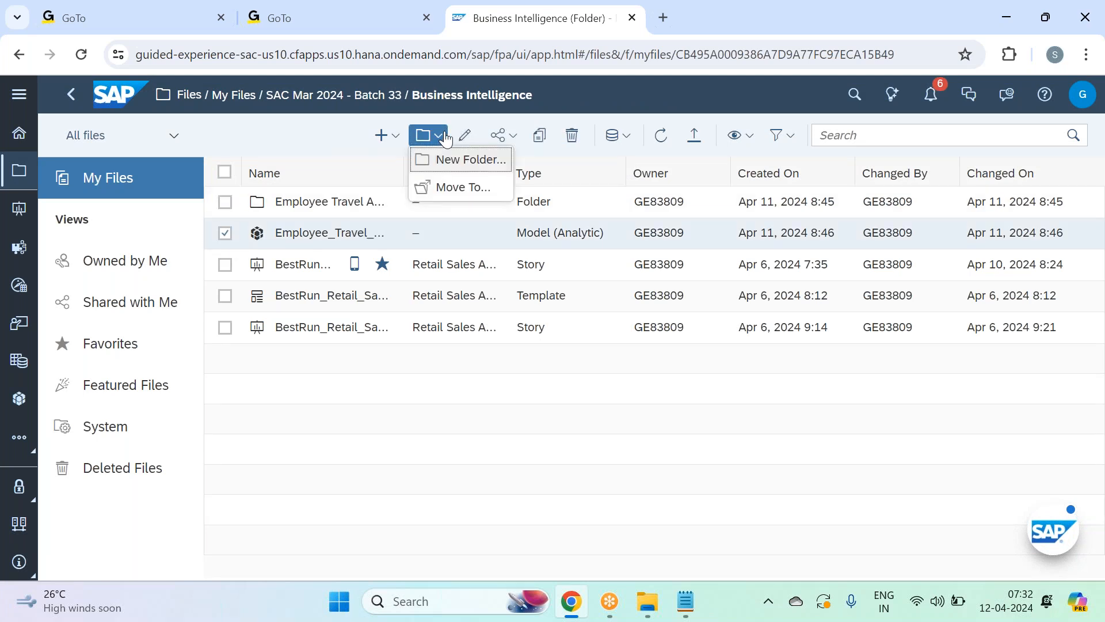
left_click(474, 194)
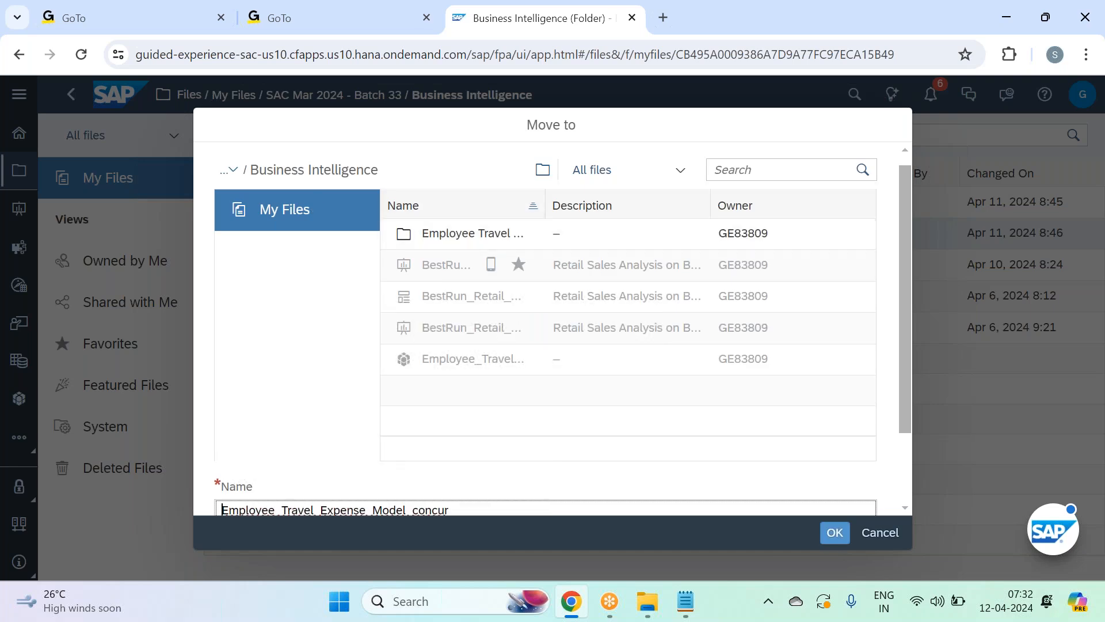
left_click(452, 234)
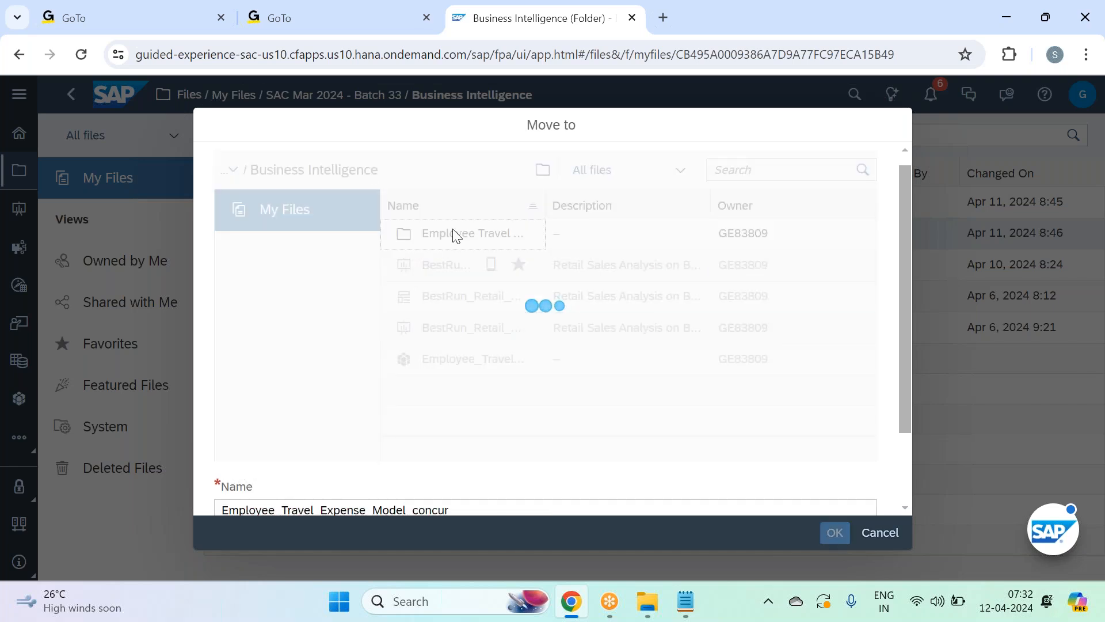
left_click(832, 536)
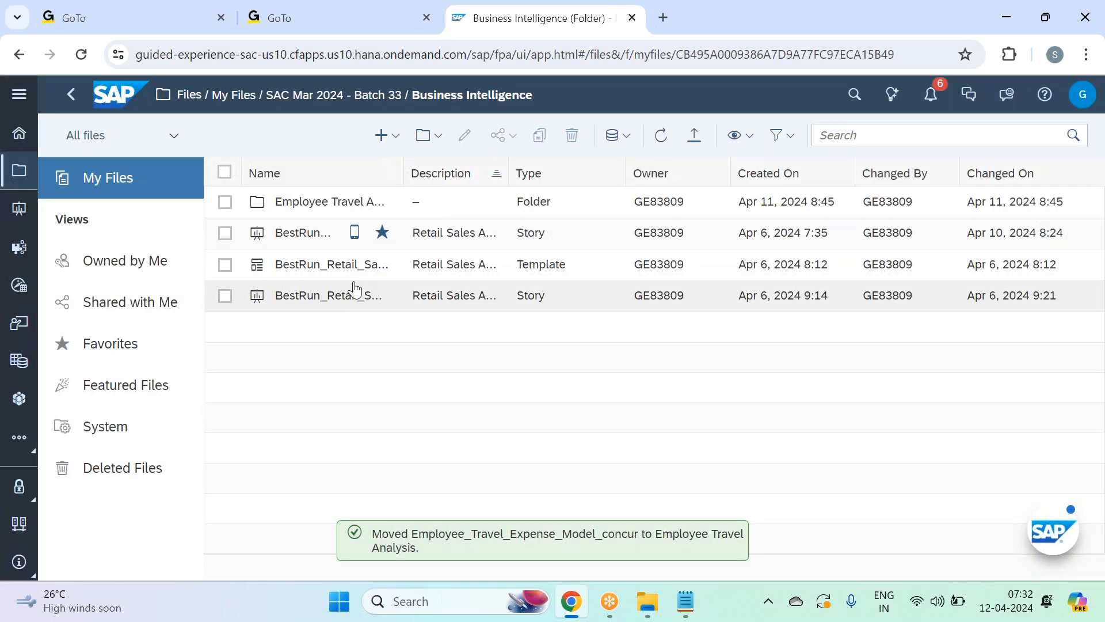
- Open the Employee_Travel_Expense_Model_concur model from the Employee Travel Analysis folder and hide its details pane
left_click(295, 211)
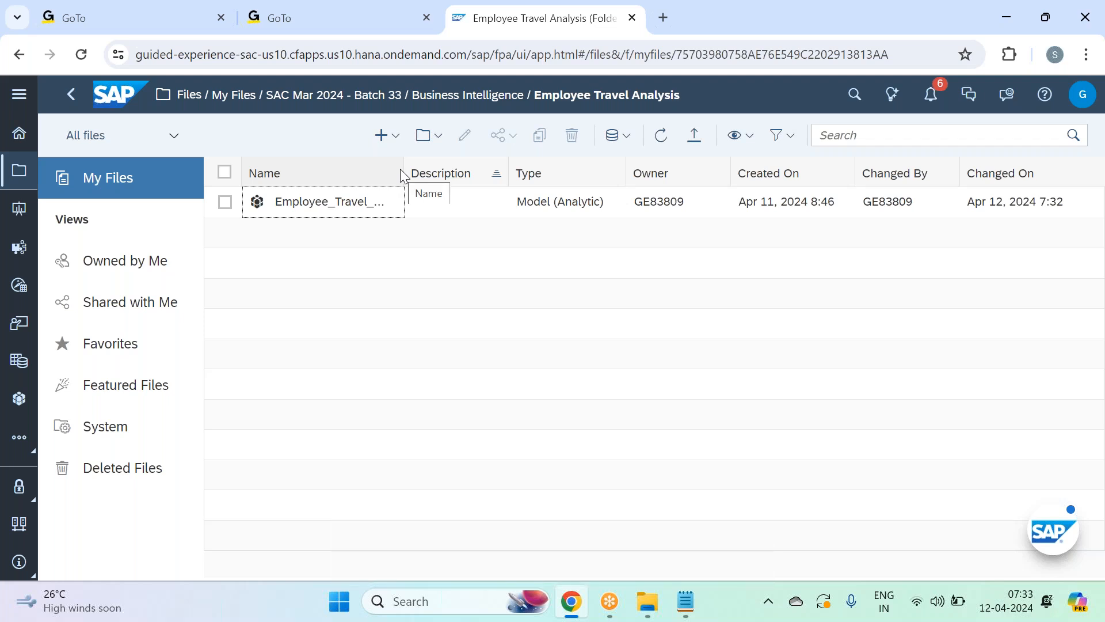
left_click_drag(401, 166, 505, 167)
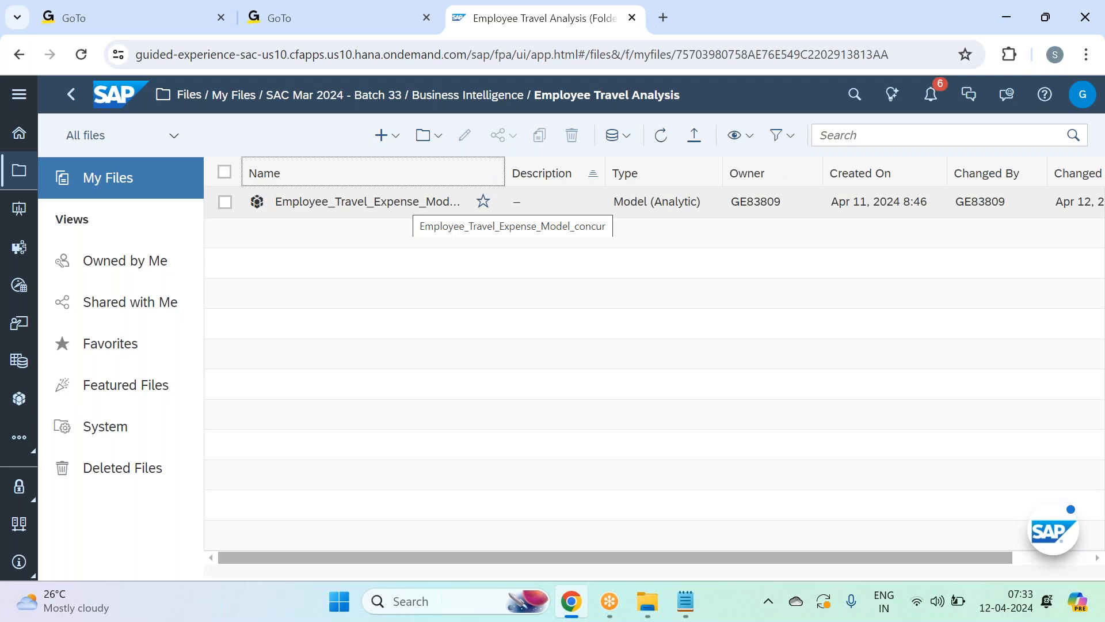
left_click(407, 205)
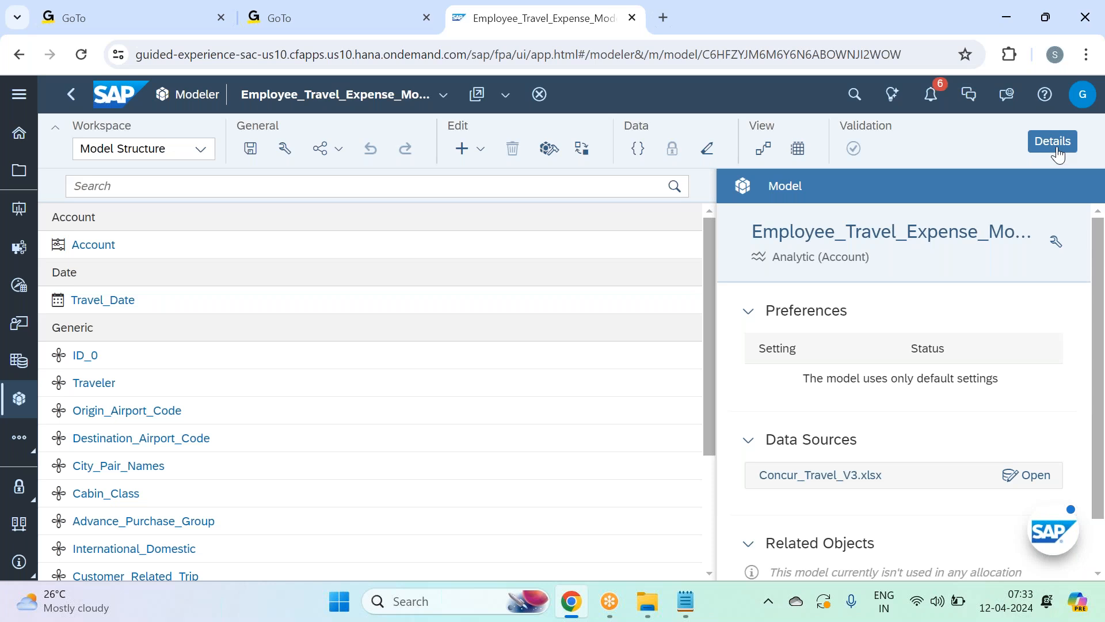
left_click(1057, 152)
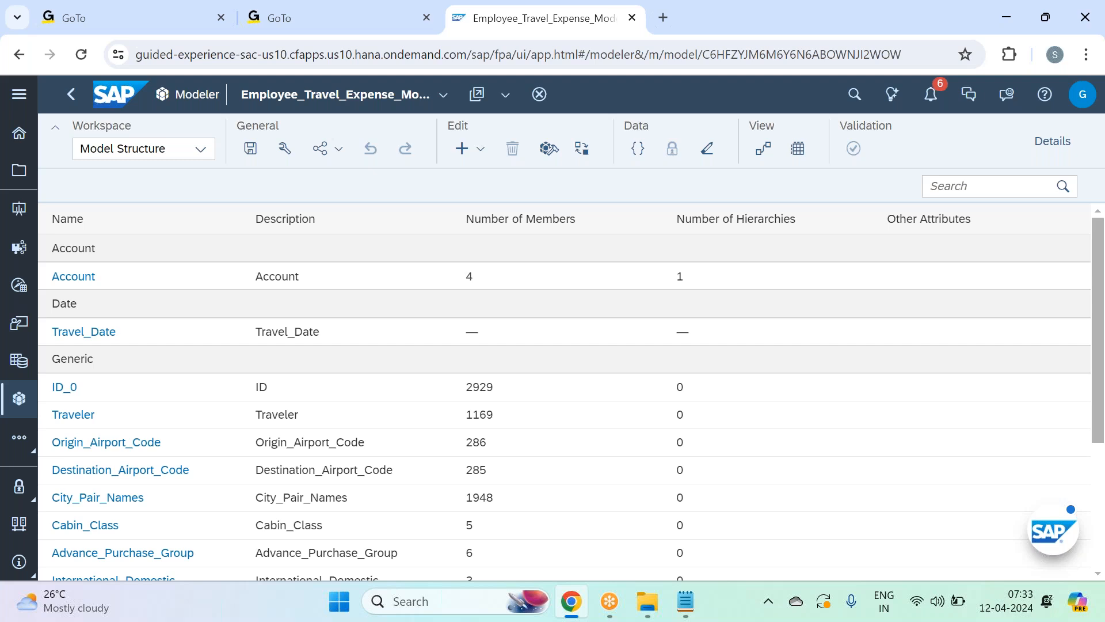
- Review the model's dimension list and open the Home_Office_ID organization dimension
scroll(564, 391, "down", 3)
scroll(564, 391, "up", 3)
scroll(562, 326, "down", 3)
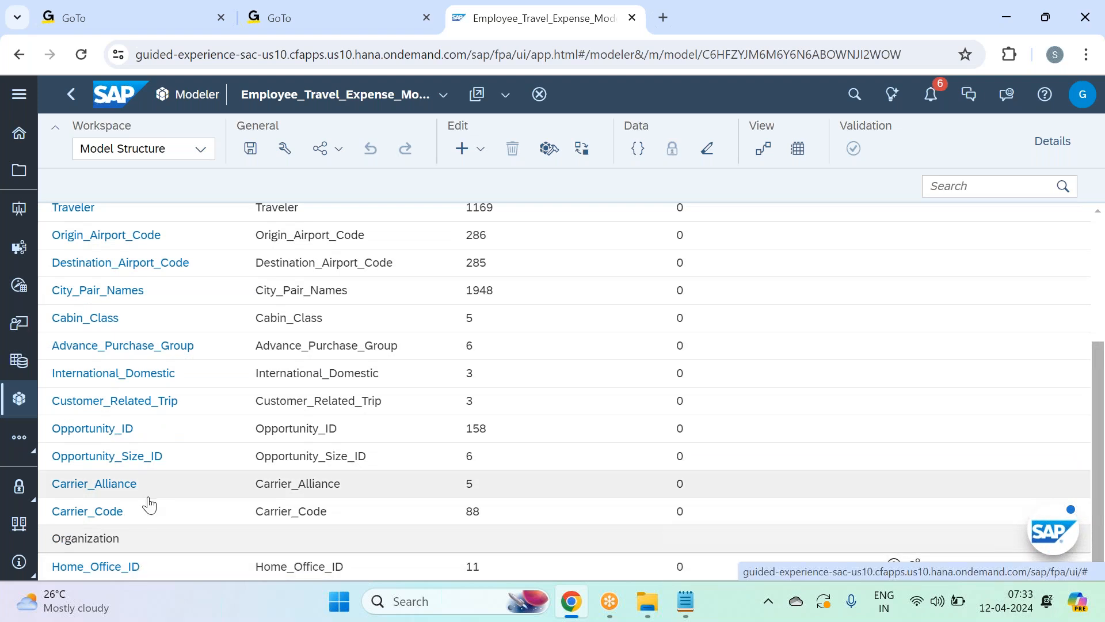
scroll(148, 501, "up", 4)
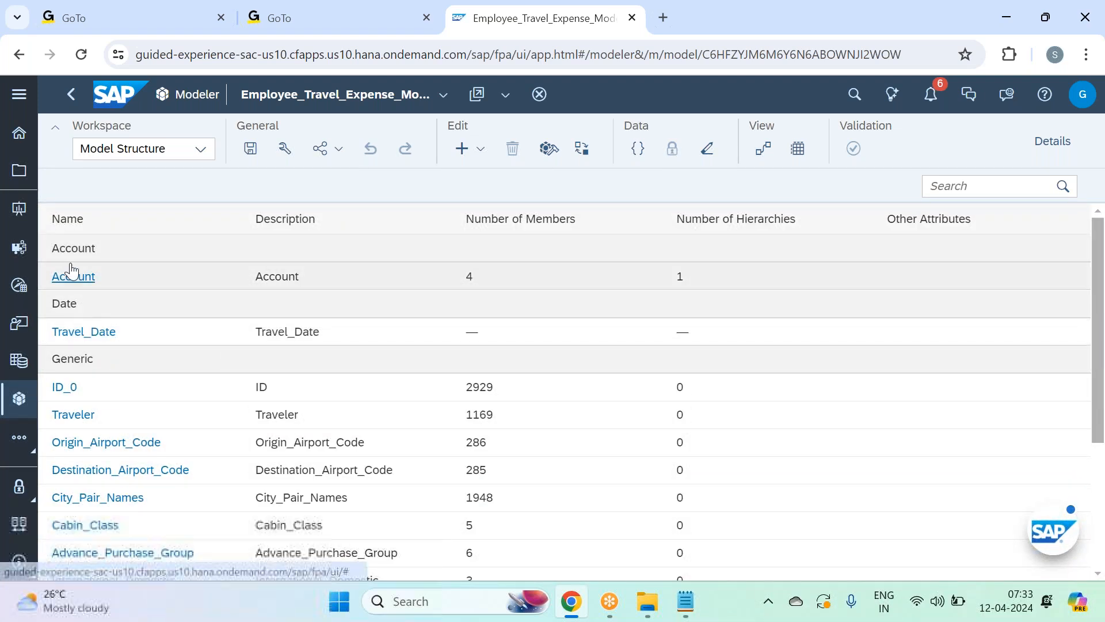
scroll(235, 461, "down", 4)
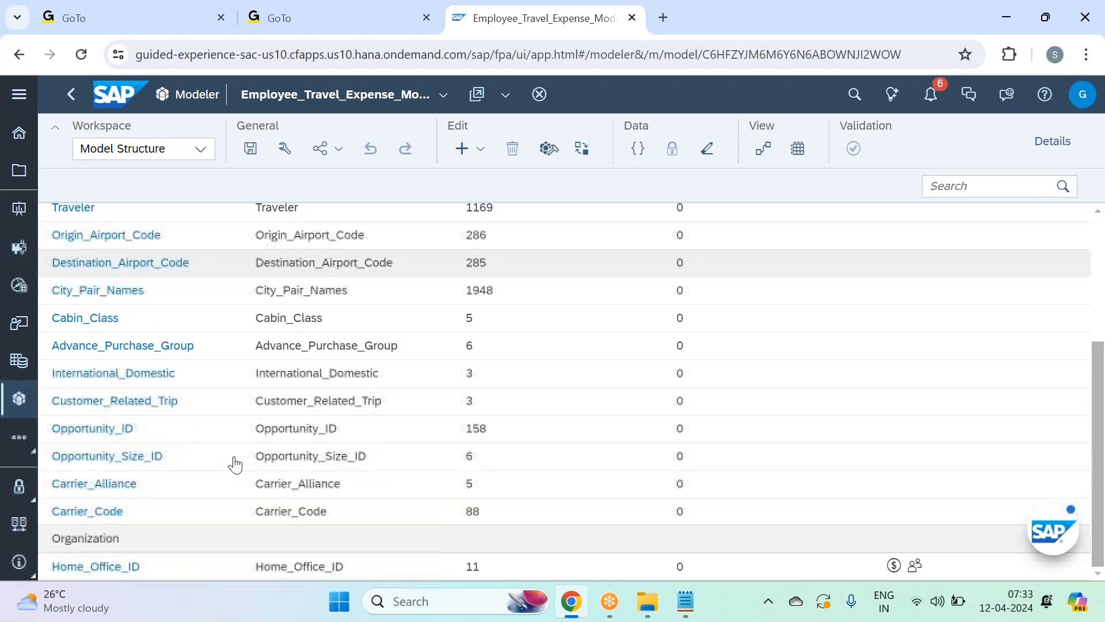
left_click(131, 567)
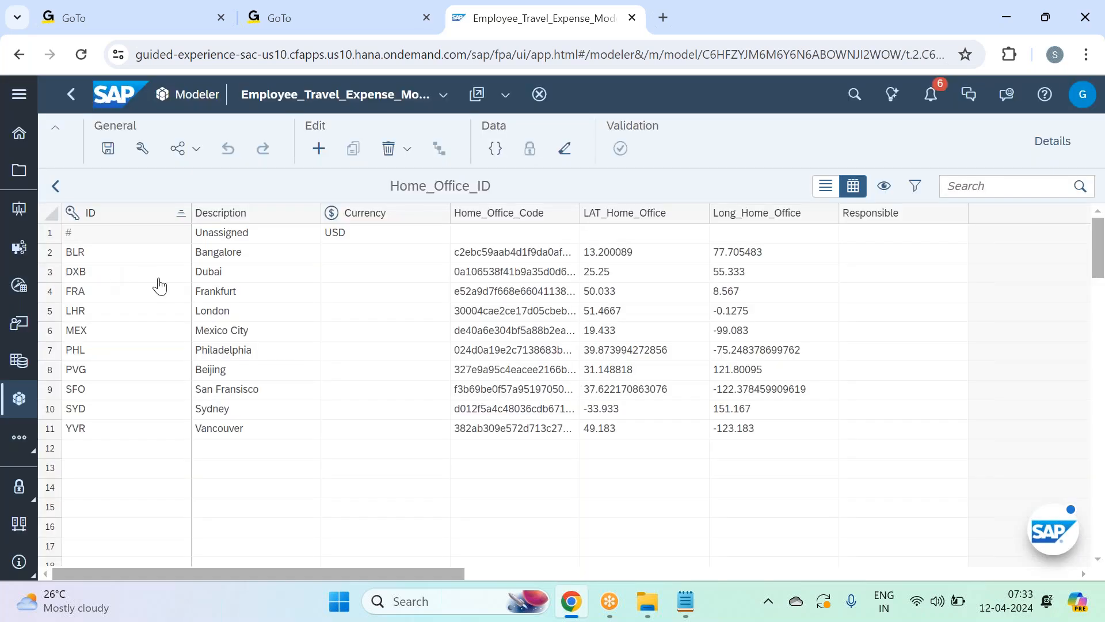
- Examine the home office members' IDs, descriptions, currency, office codes, latitudes and longitudes in the Home_Office_ID dimension
left_click_drag(265, 272, 287, 433)
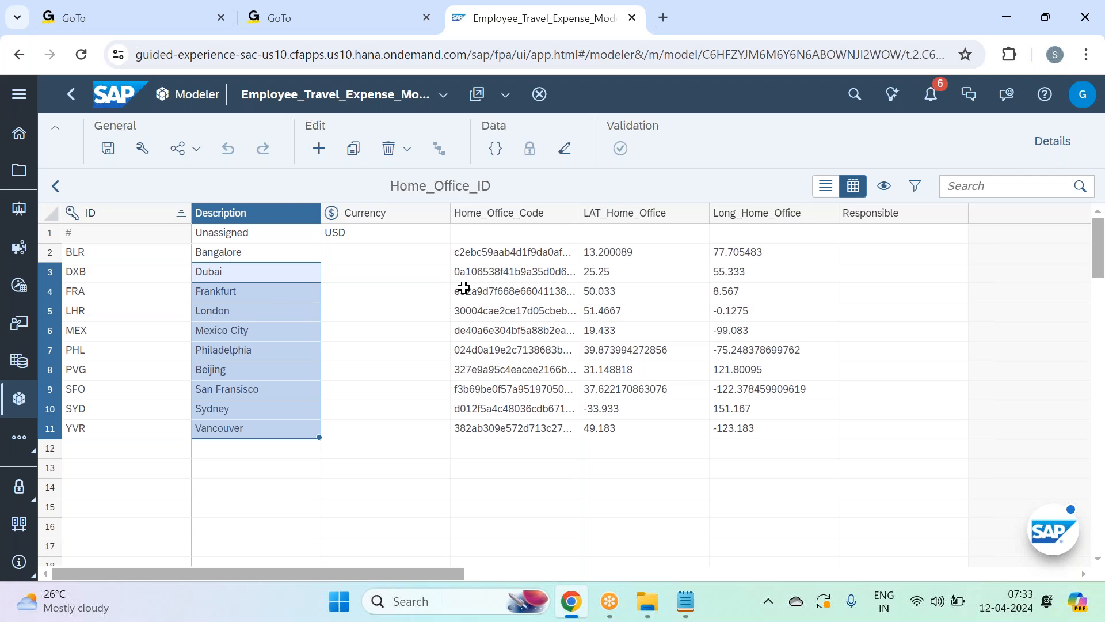
left_click_drag(474, 257, 780, 433)
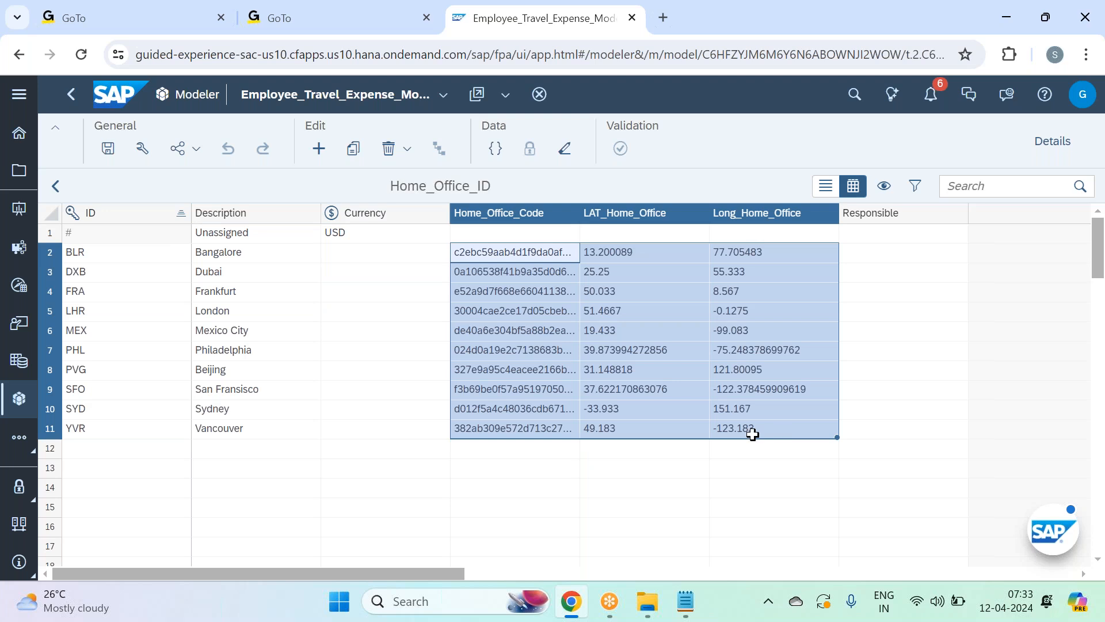
left_click(351, 330)
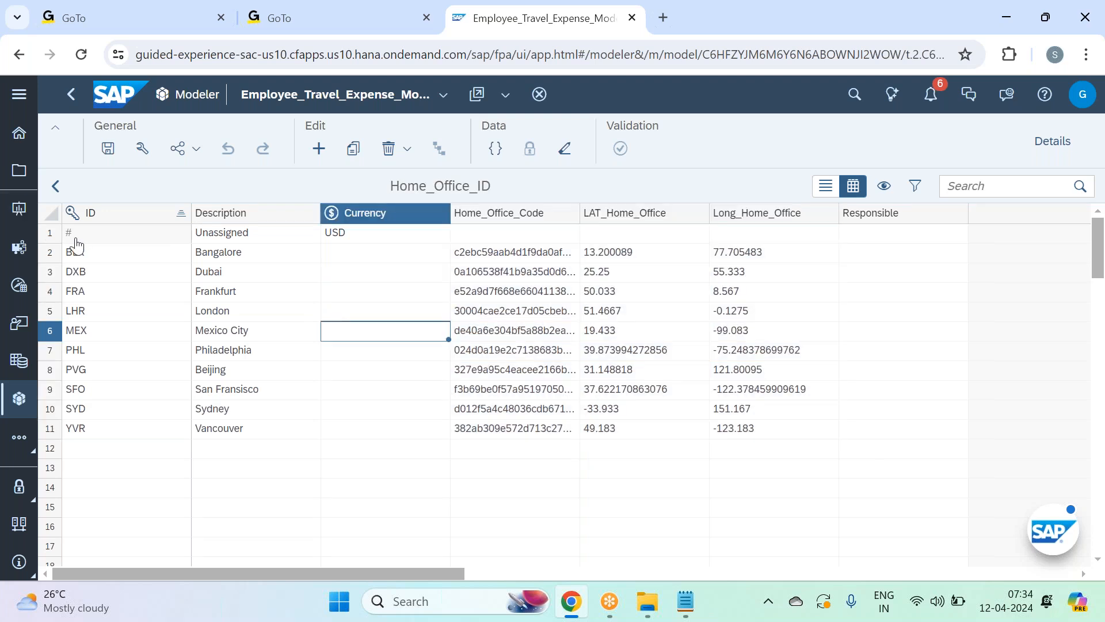
left_click(87, 256)
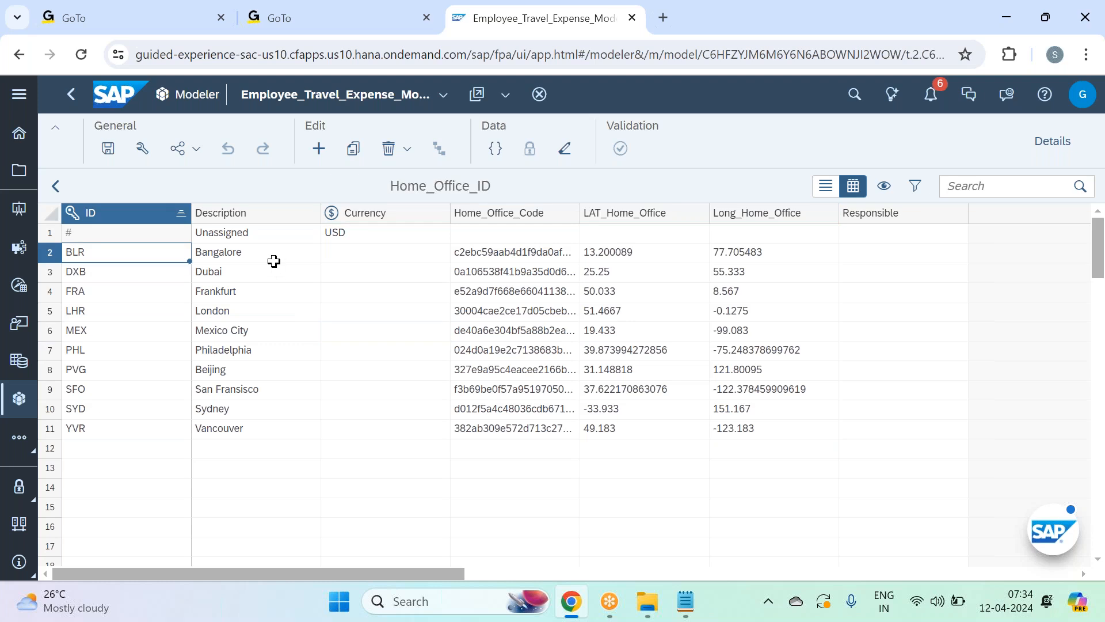
left_click(272, 258)
left_click(522, 248)
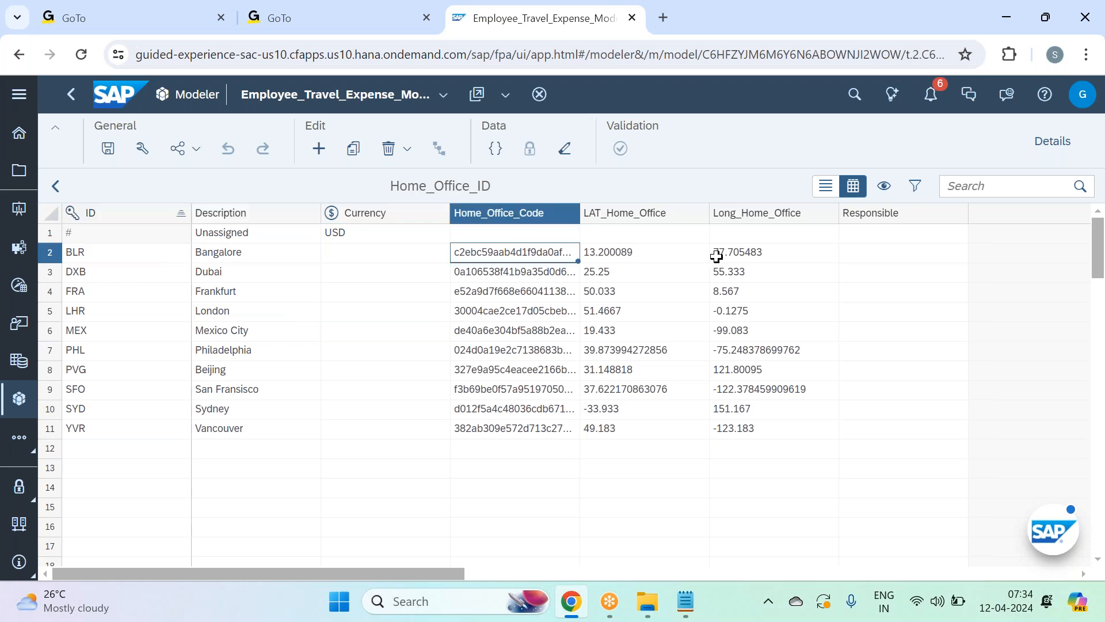
key("Right")
key("Right")
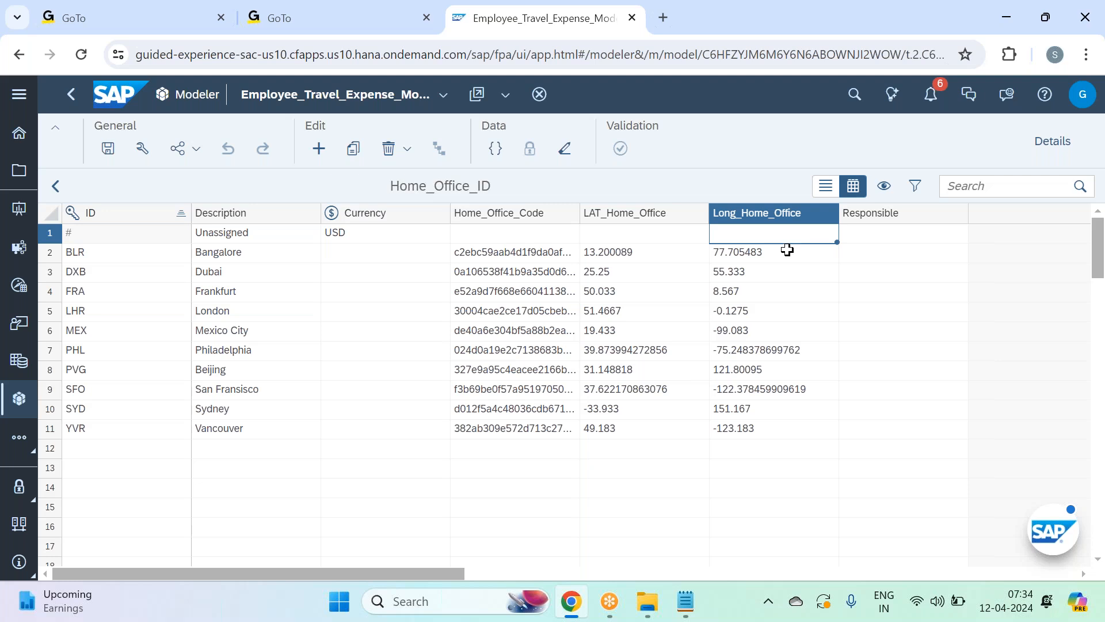
left_click(664, 261)
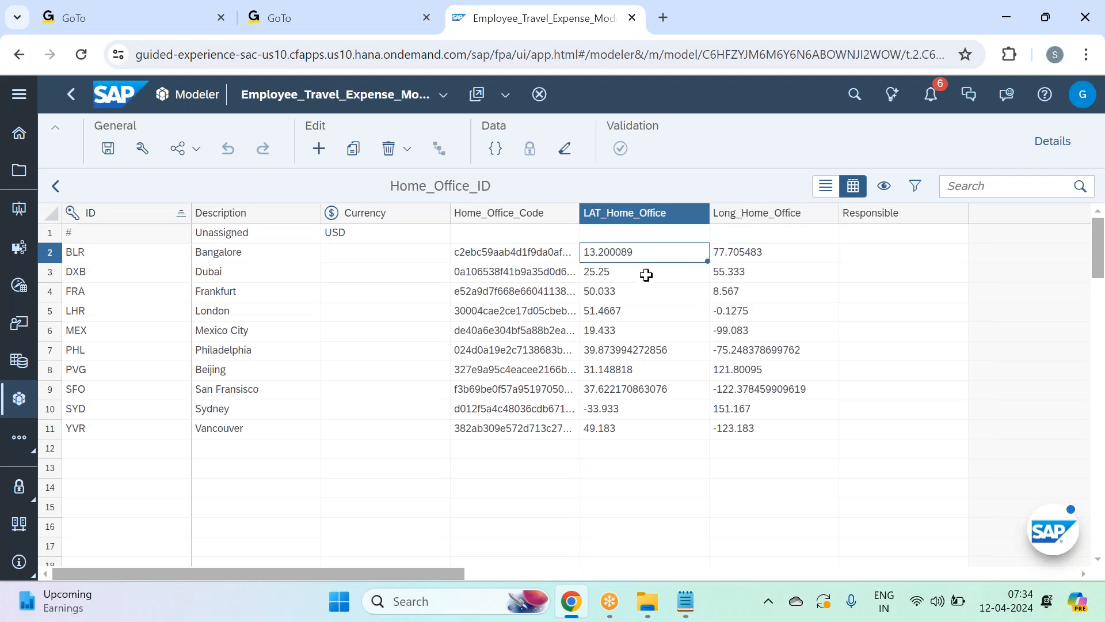
left_click(666, 276)
left_click(779, 296)
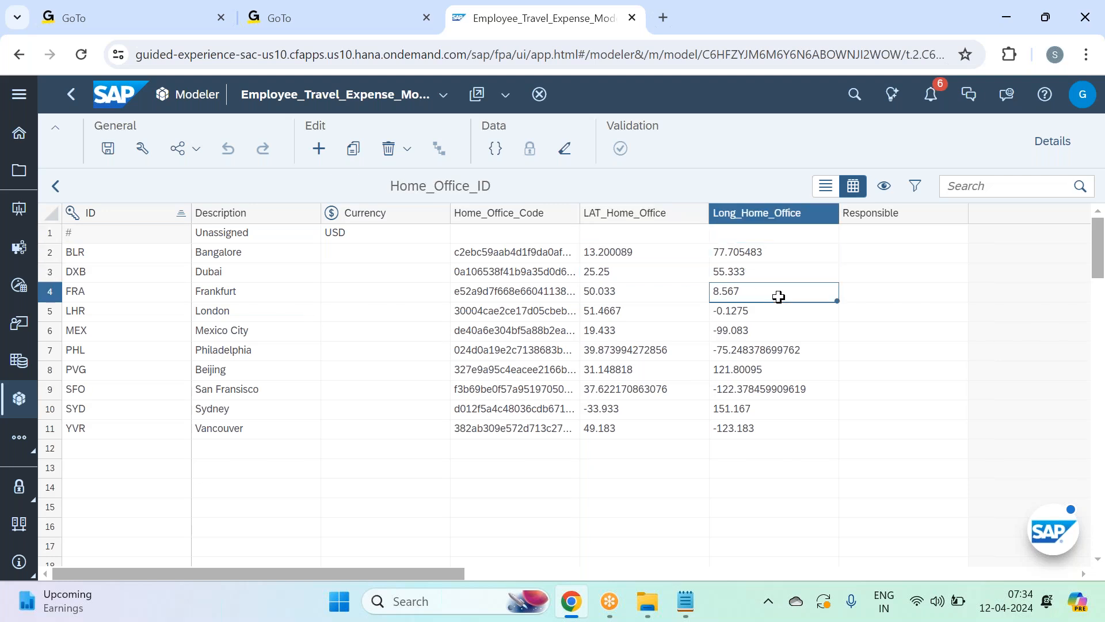
left_click(749, 272)
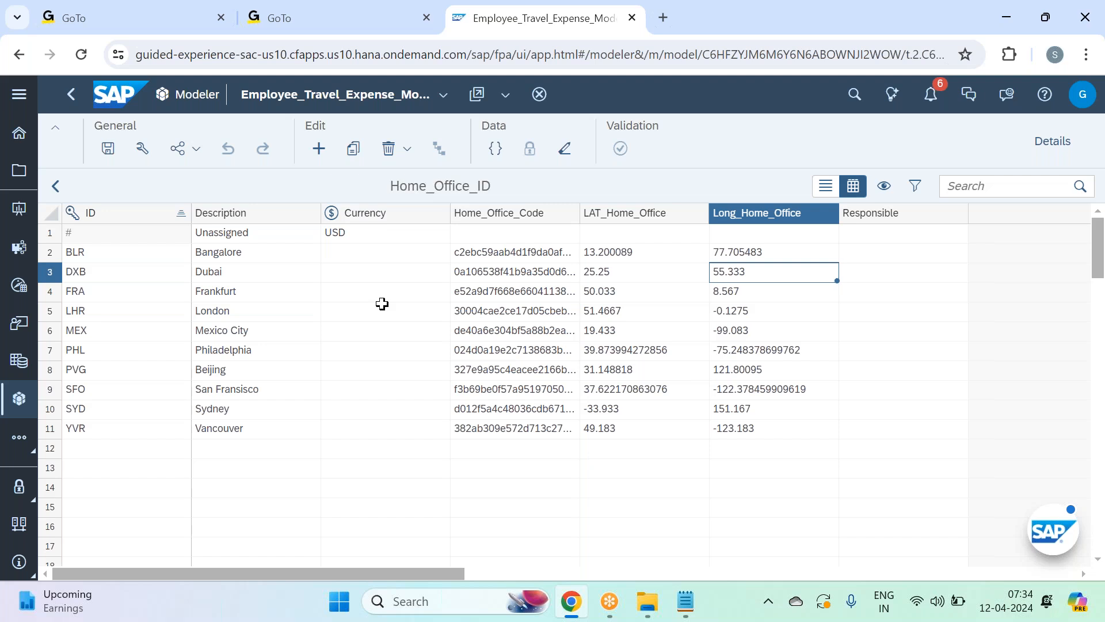
- Set the home office currencies to INR for Bangalore, AED for Dubai, EUR for Frankfurt and GBP for London
left_click(383, 257)
double_click(382, 258)
type("INR")
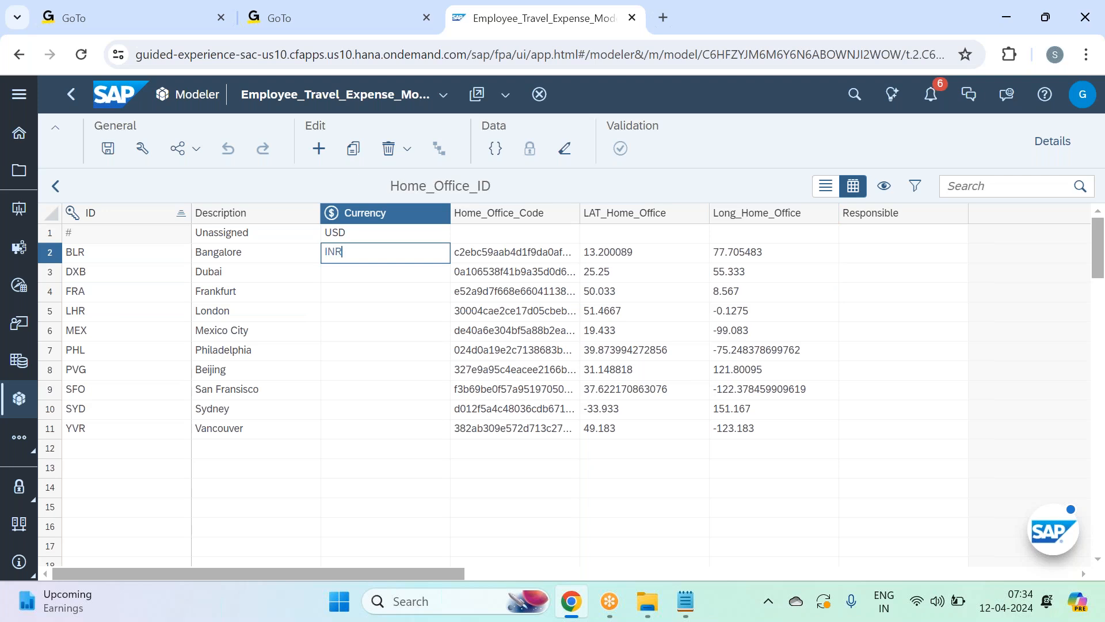
left_click(375, 276)
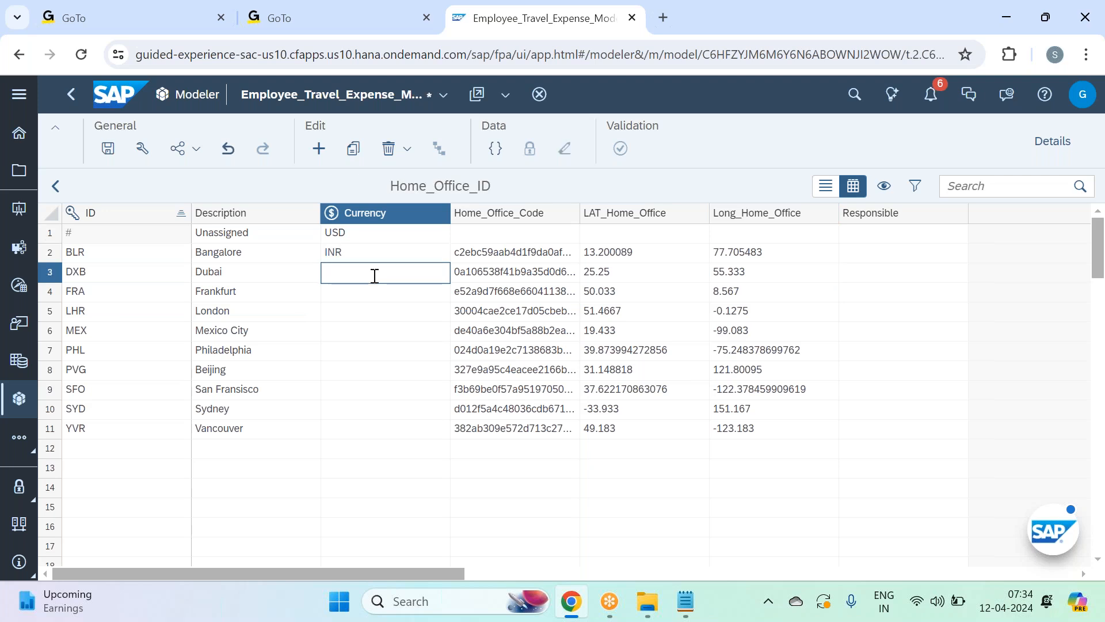
type("AED")
left_click(358, 294)
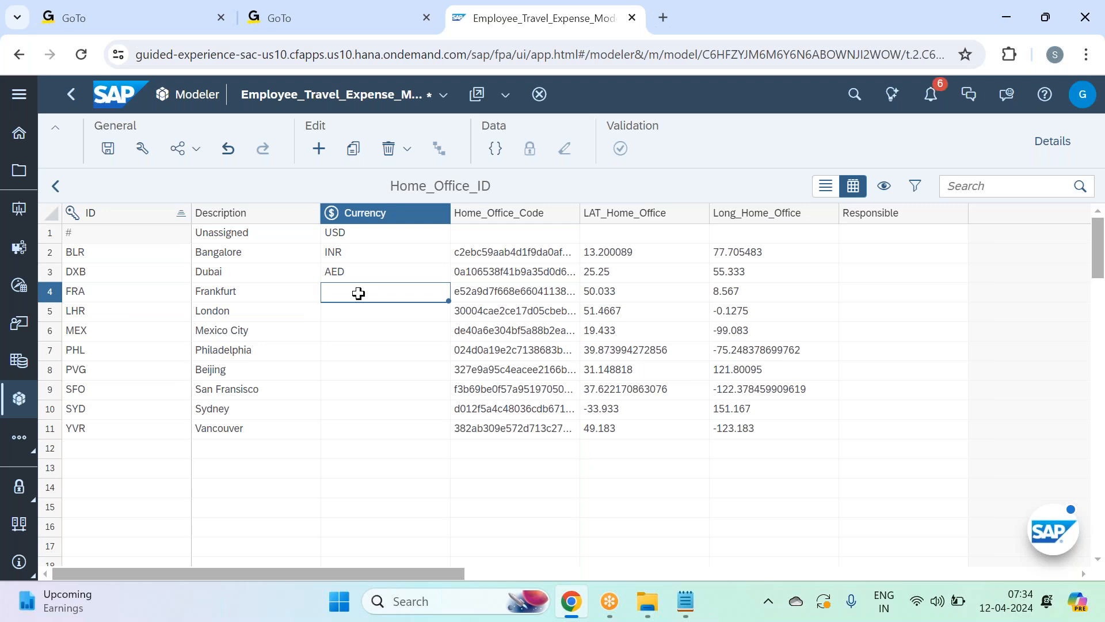
type("EUR")
left_click(361, 313)
type("GBP")
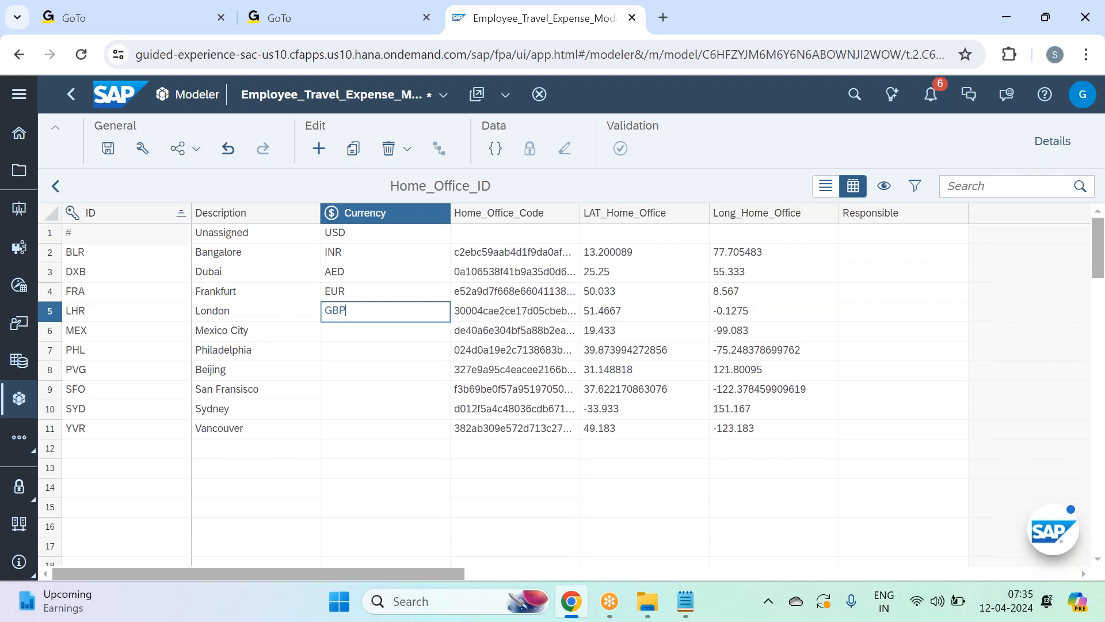
key("Return")
- Set the home office currencies to USD for Mexico City and Philadelphia, and CNY for Beijing
type("USD")
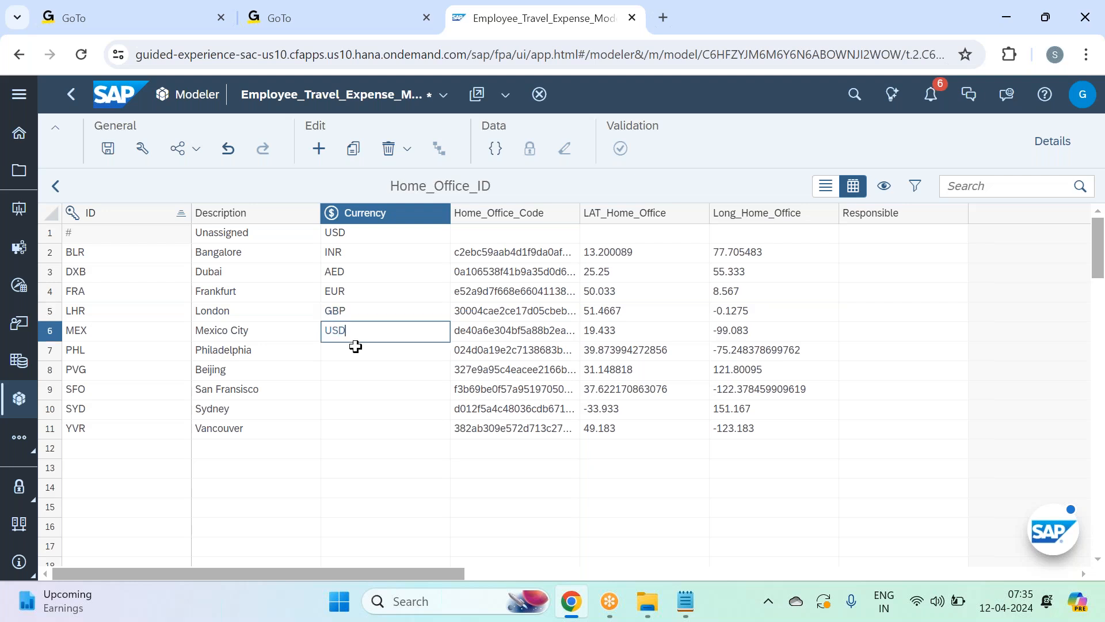
key("Return")
type("USD")
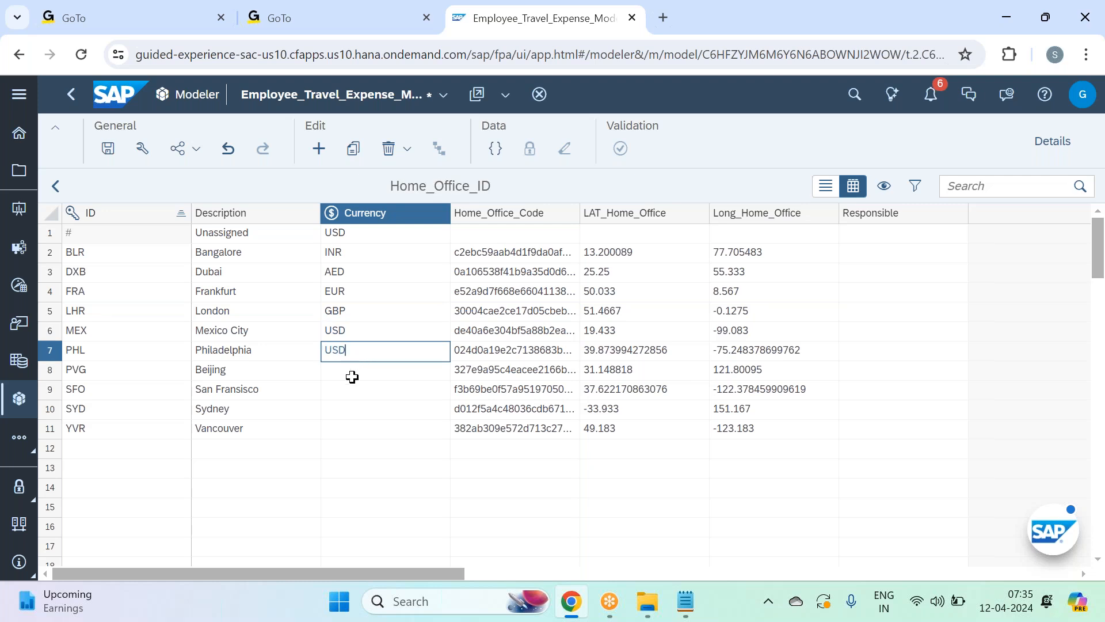
key("Return")
type("CNY")
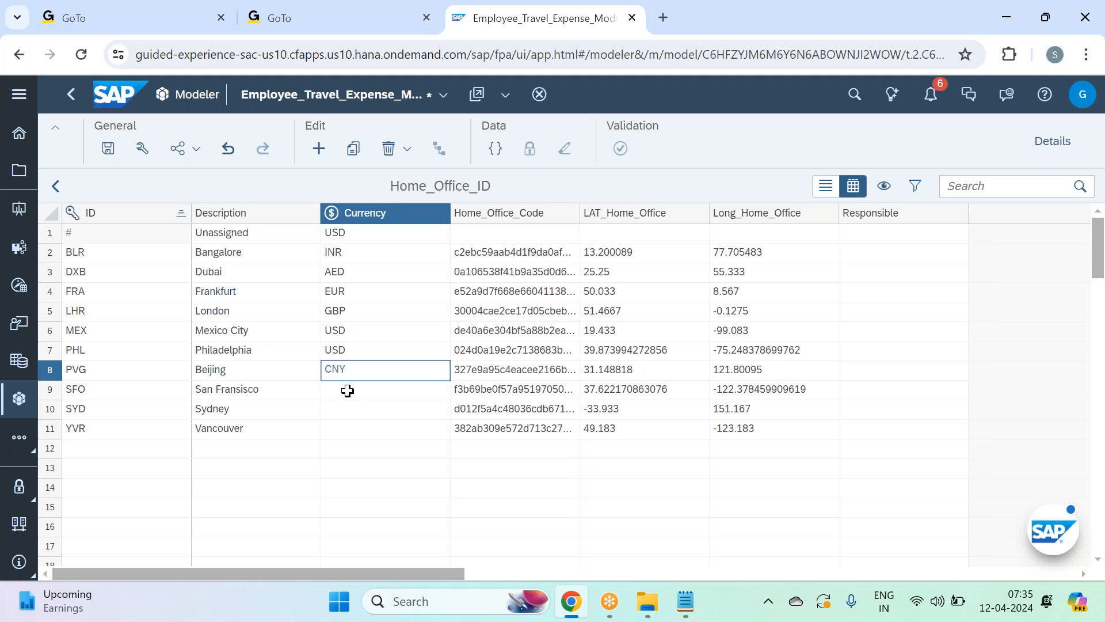
key("Return")
- Set the currencies to USD for San Fransisco, AUD for Sydney and CAD for Vancouver, and save the model
type("USD")
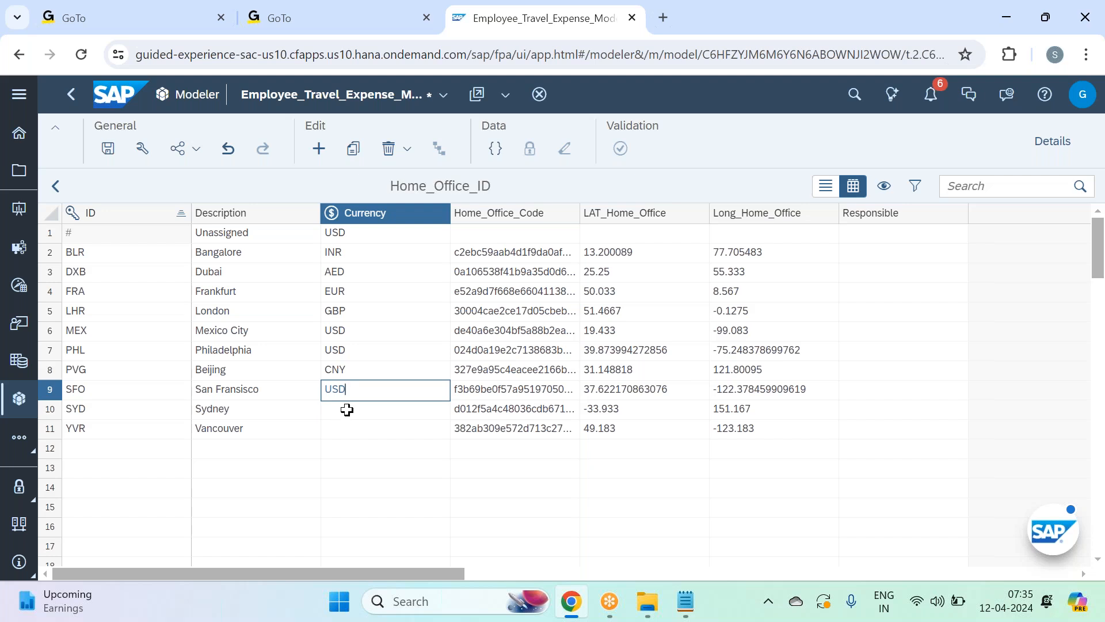
key("Return")
type("AUD")
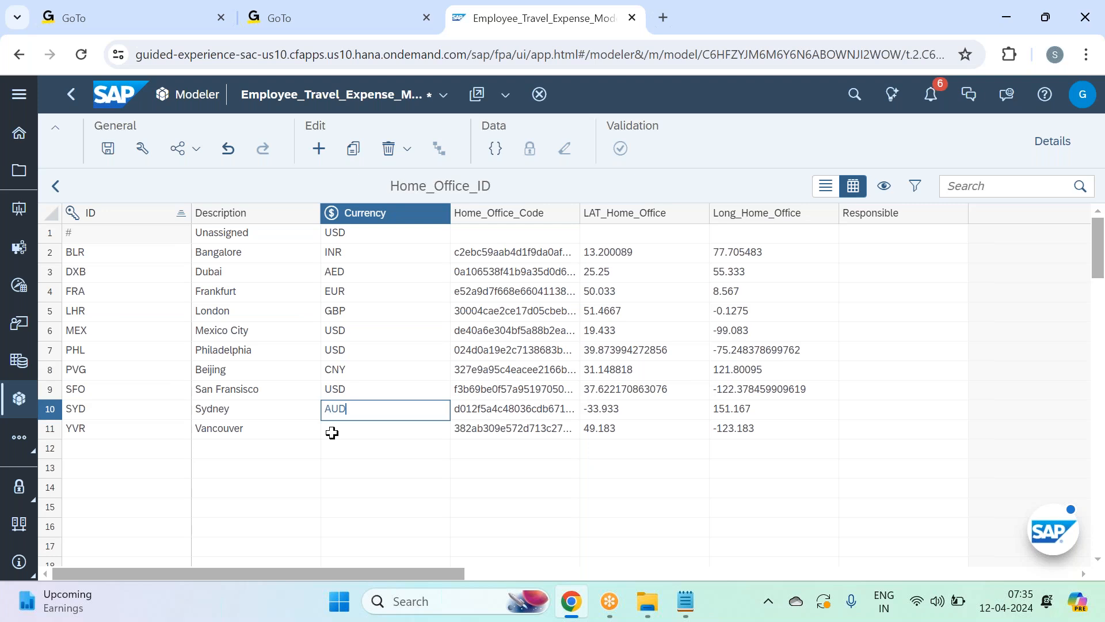
key("Return")
type("CAD")
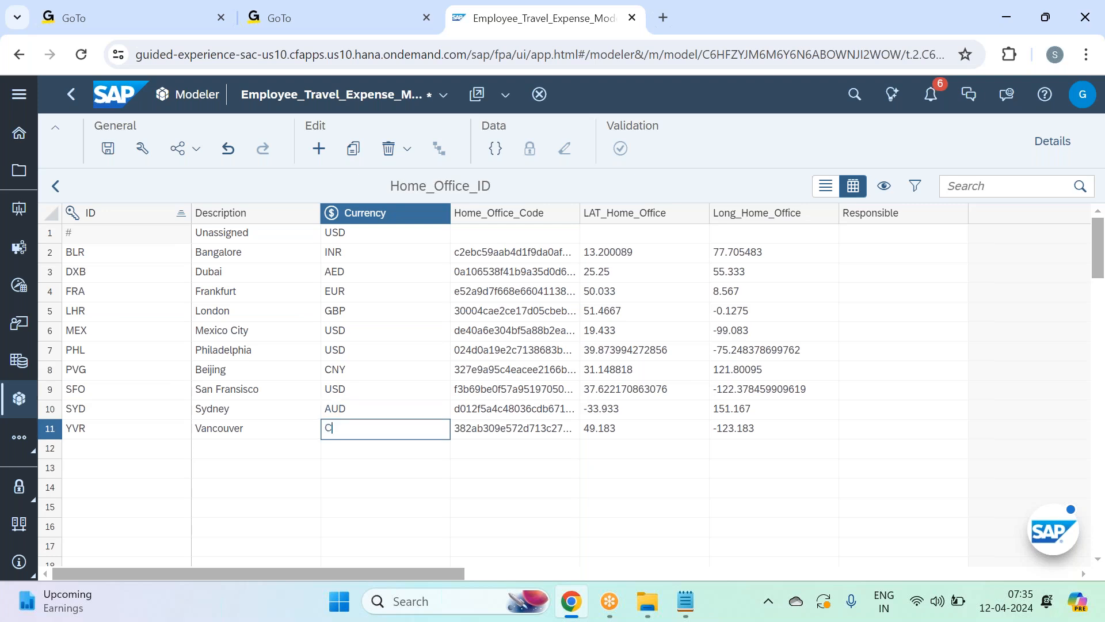
left_click(385, 485)
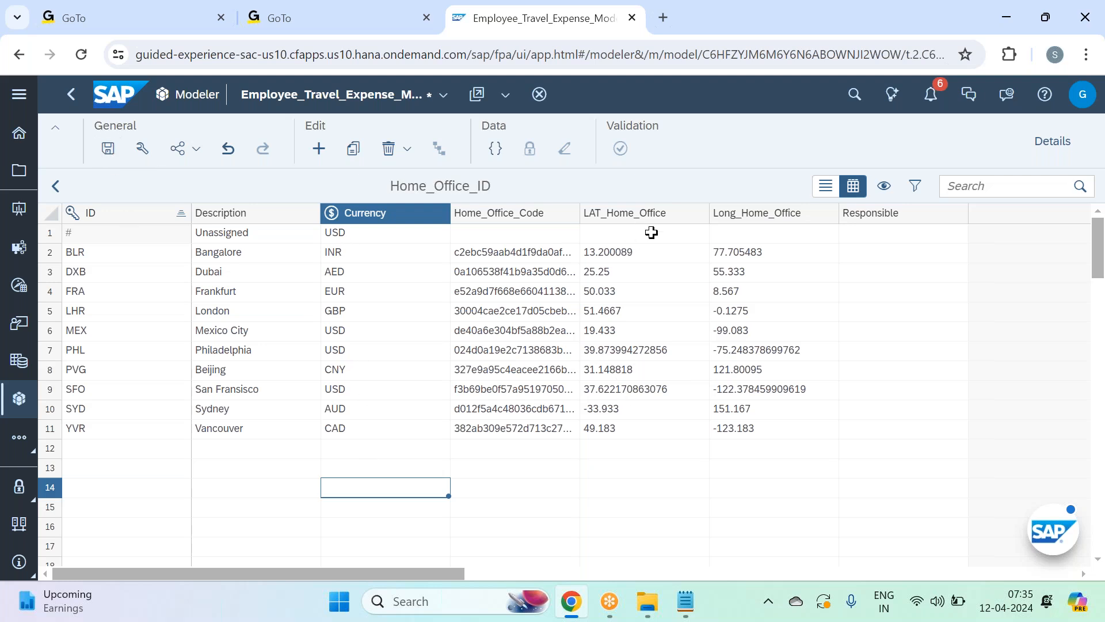
left_click(108, 149)
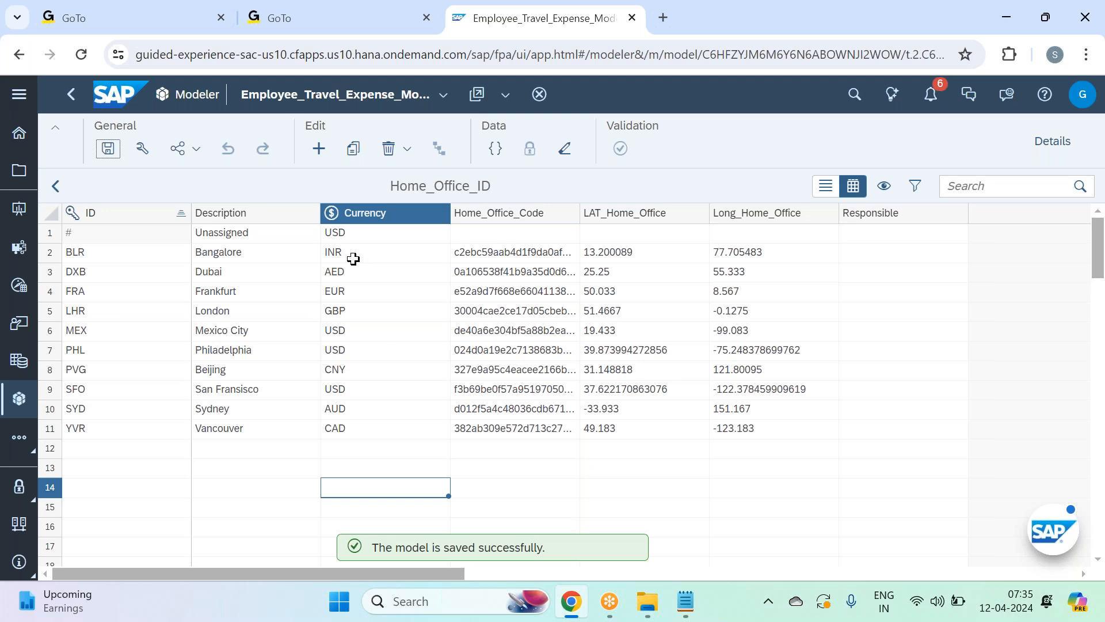
- Open the model's Account dimension and set Units & Currencies to Currency for the Lost_Over_Low_Fare member
left_click(55, 187)
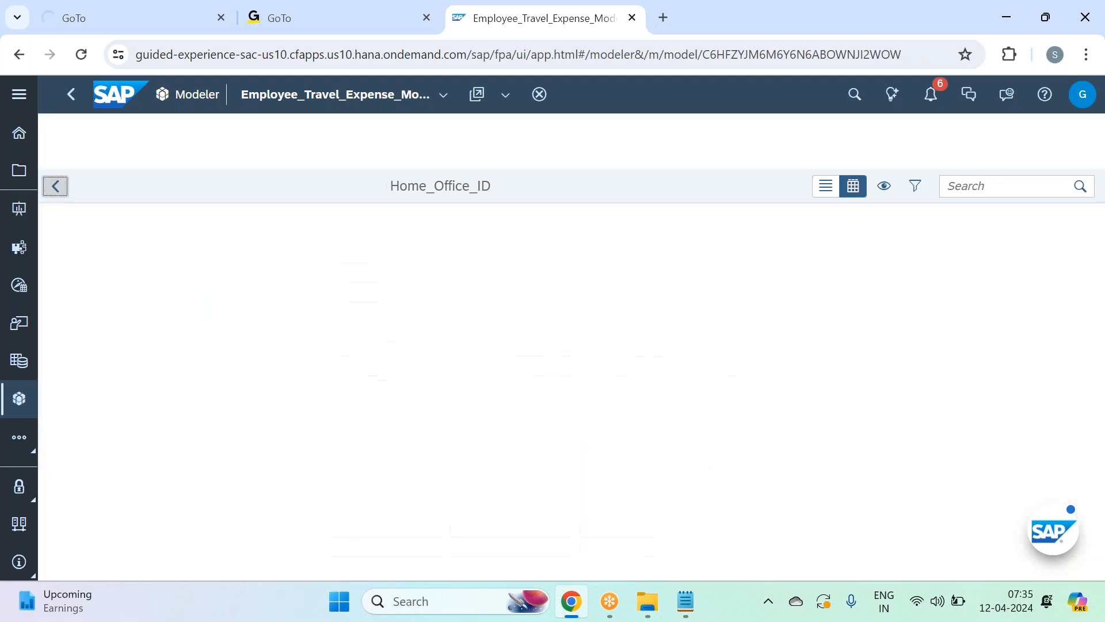
left_click(88, 276)
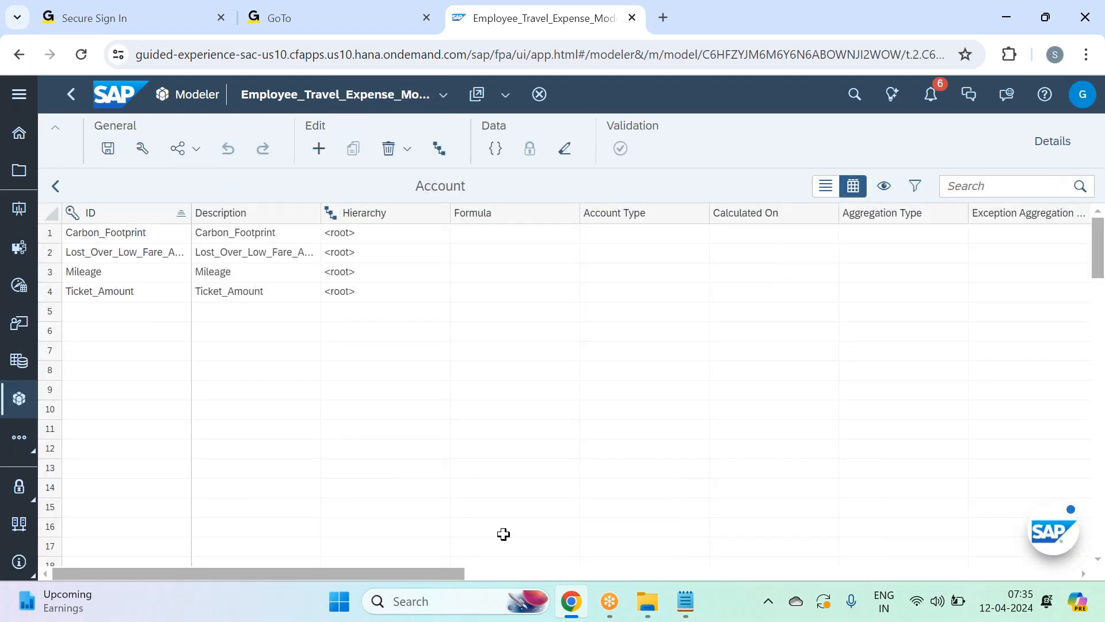
left_click_drag(433, 572, 767, 602)
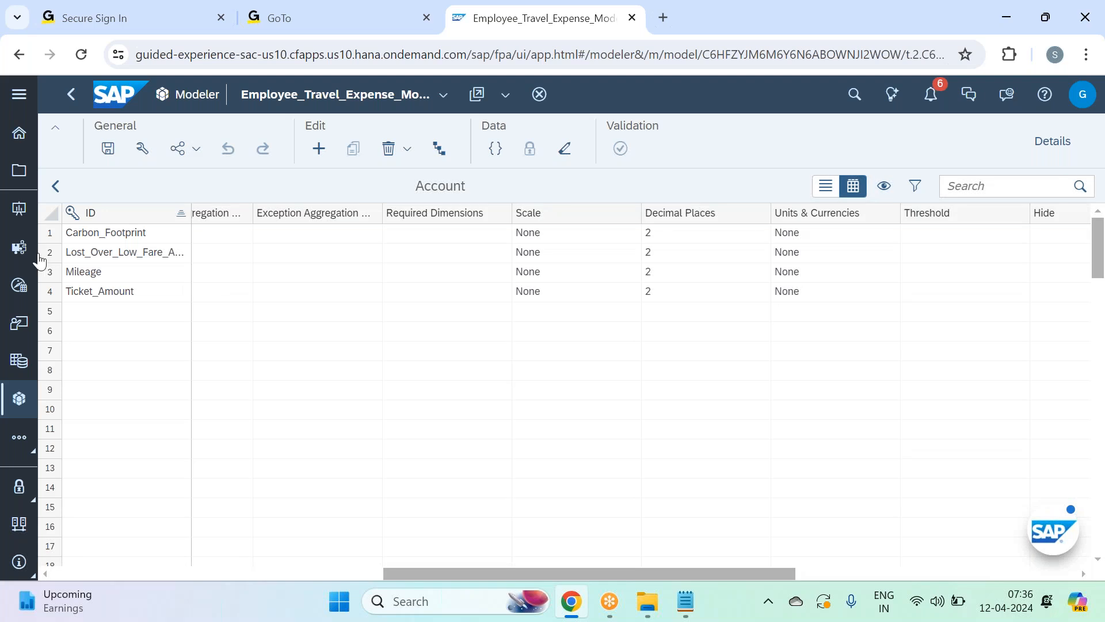
left_click(857, 238)
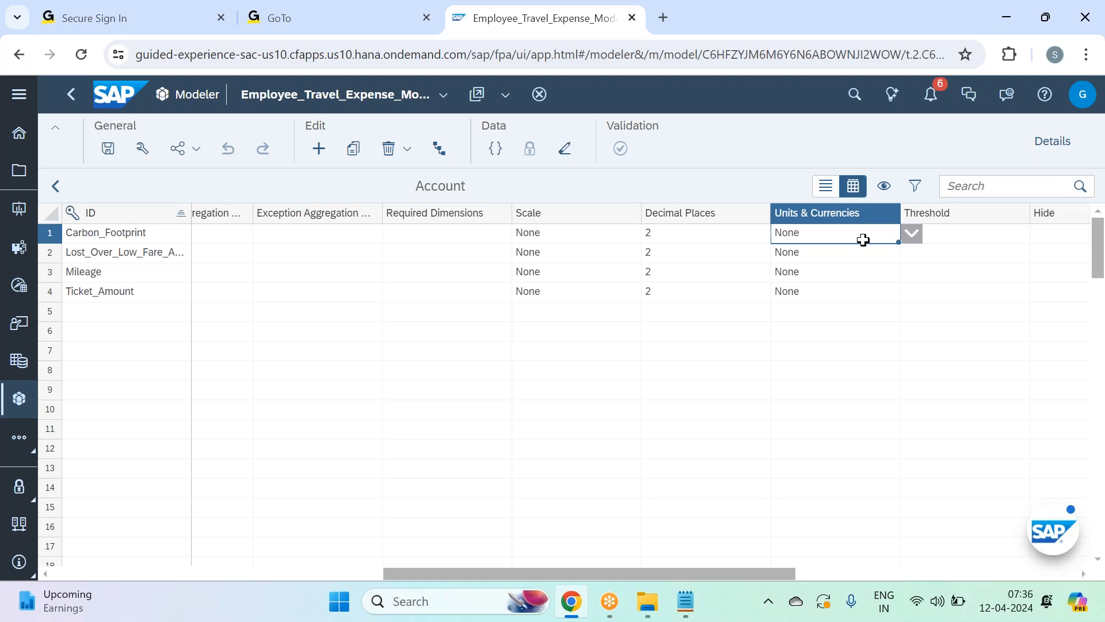
left_click(915, 236)
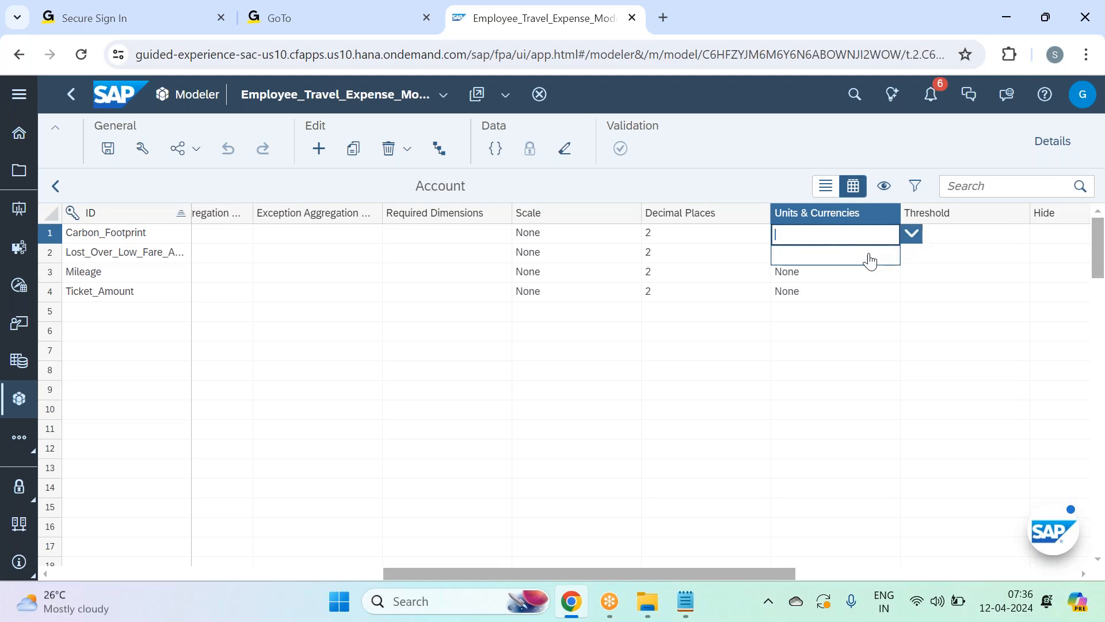
left_click(838, 284)
left_click(834, 257)
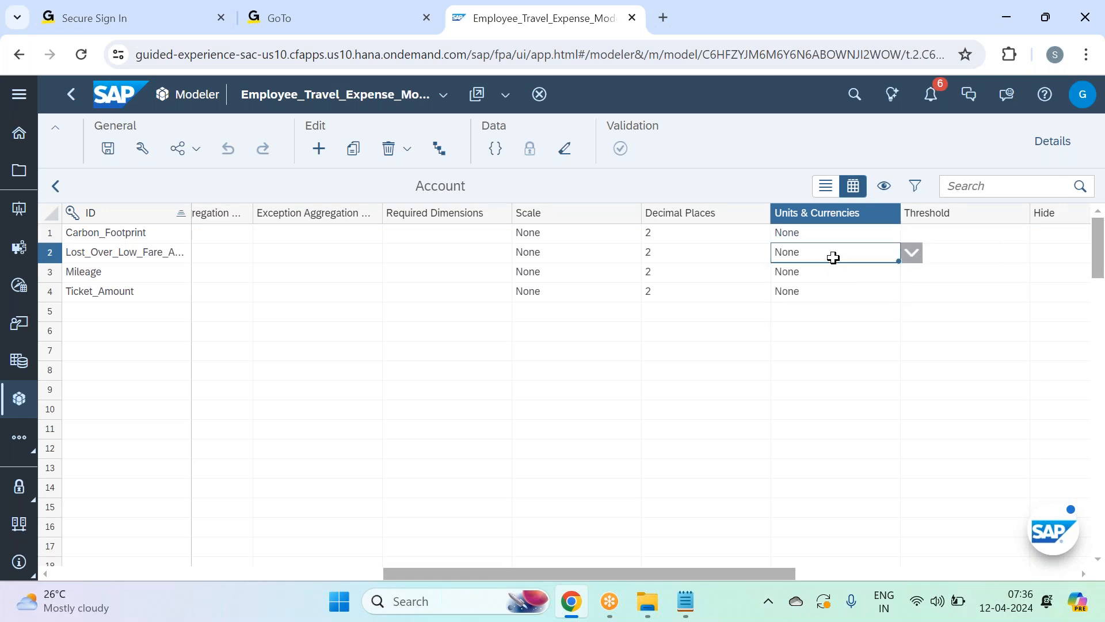
left_click(913, 254)
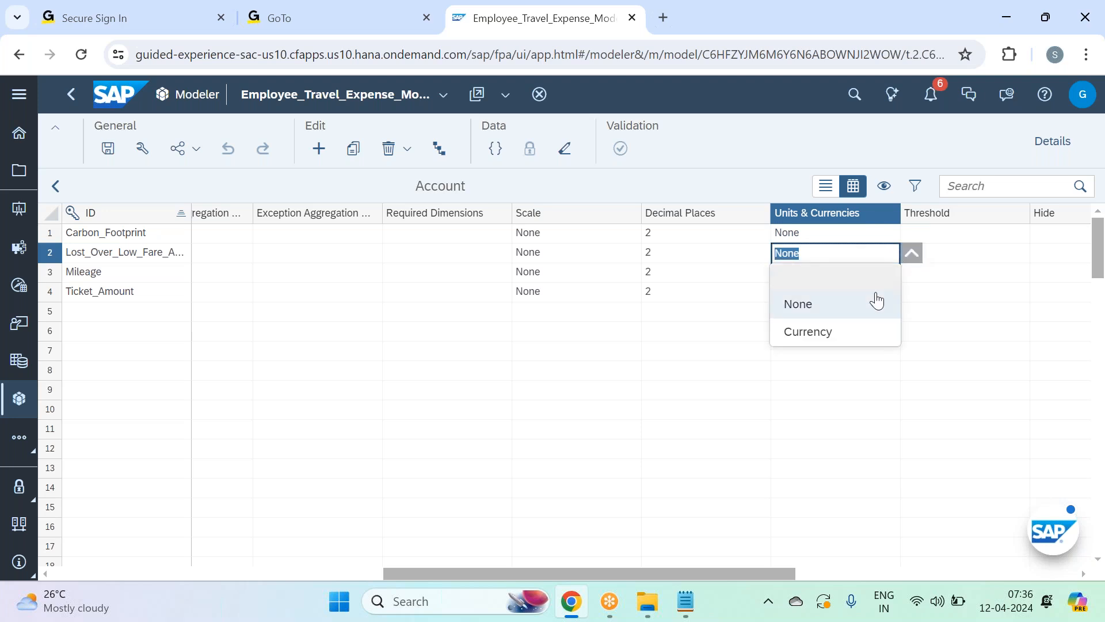
left_click(795, 336)
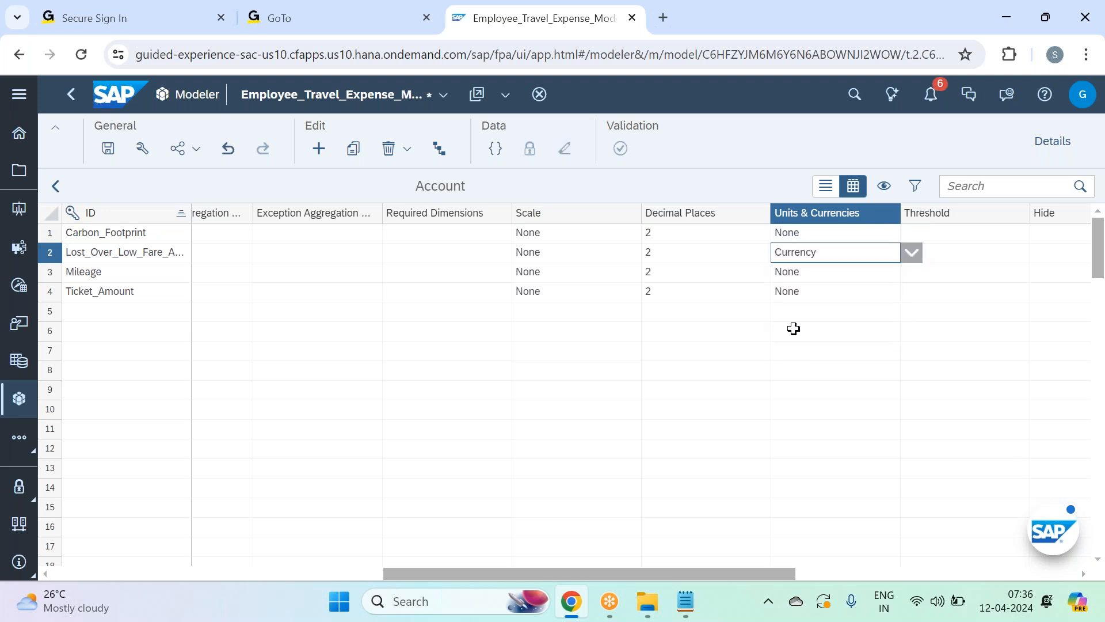
- Set Units & Currencies to Currency for the Ticket_Amount member and save the model
left_click(817, 280)
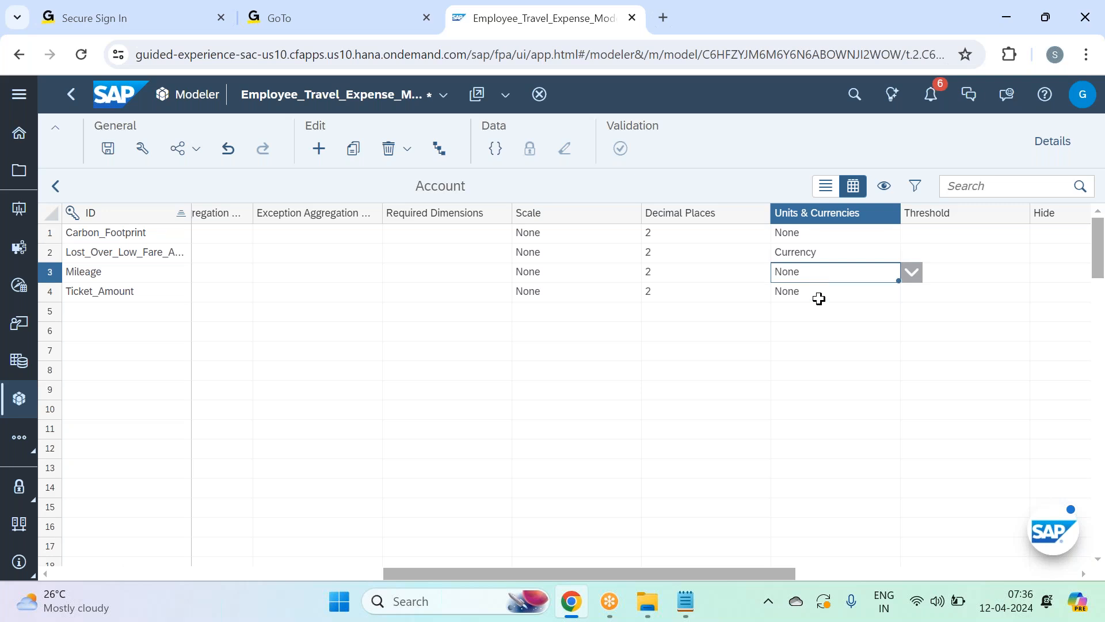
left_click(817, 296)
left_click(912, 292)
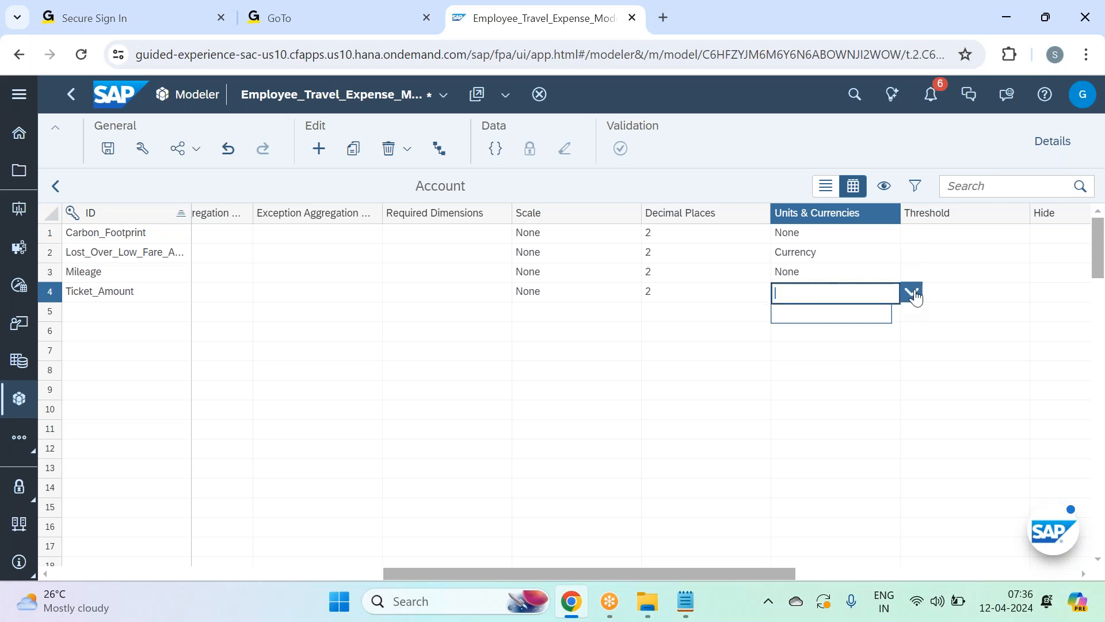
left_click(806, 372)
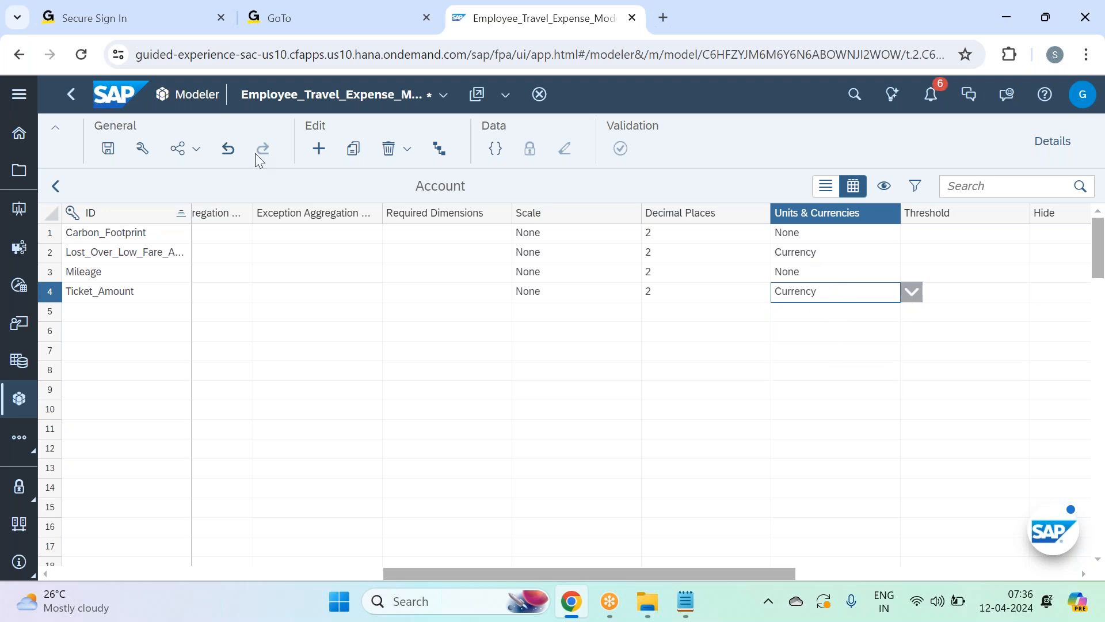
left_click(110, 154)
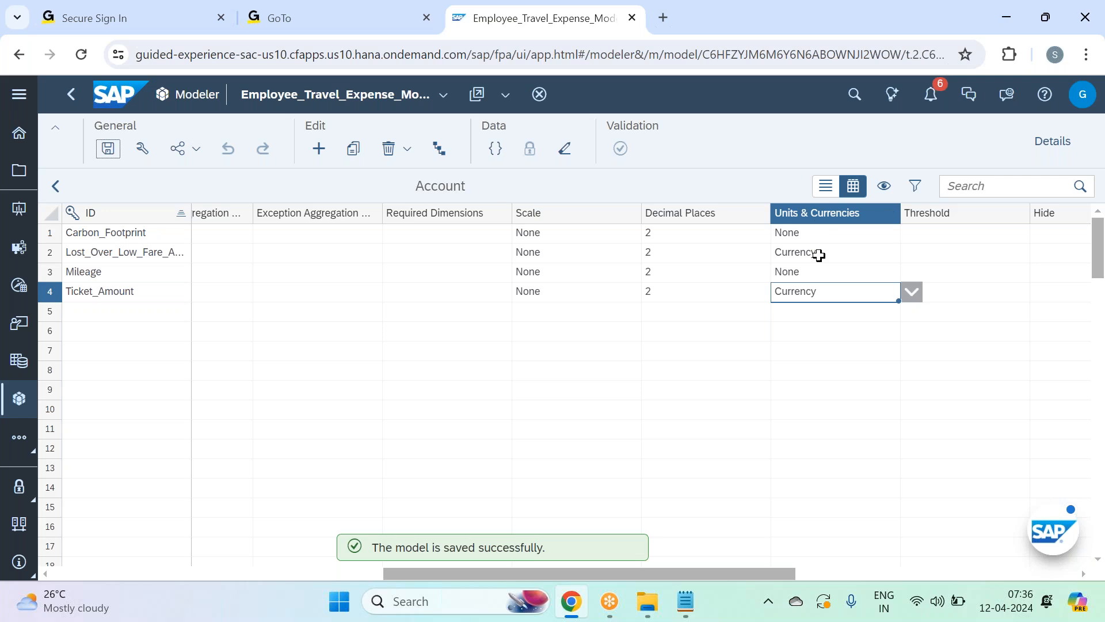
- Return to the model structure and look through the columns of its Data Foundation view
left_click(62, 191)
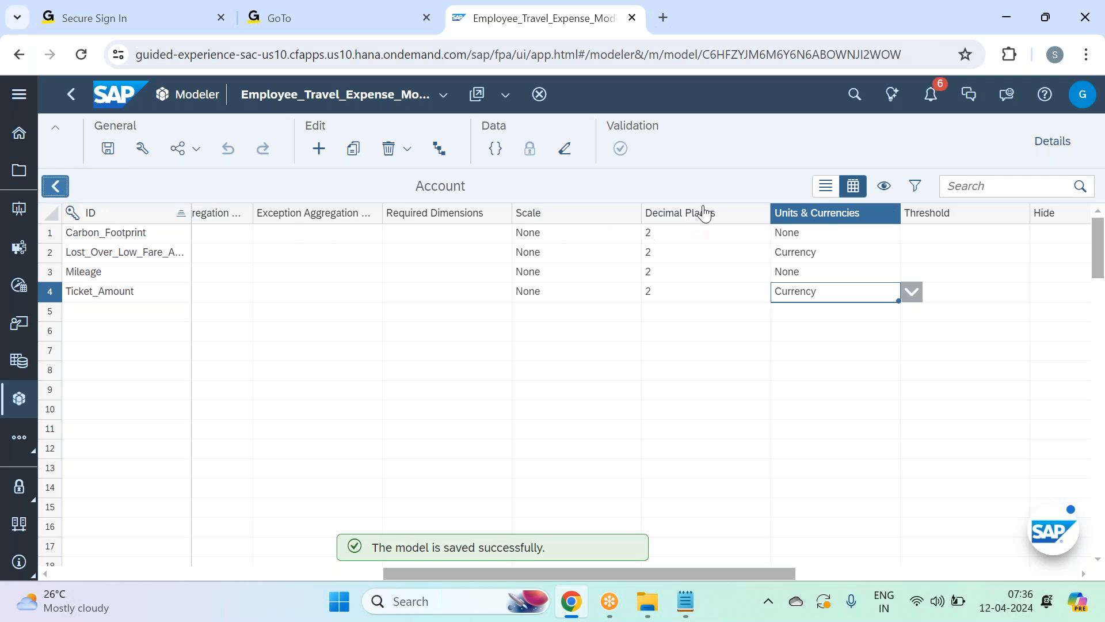
scroll(697, 338, "down", 1)
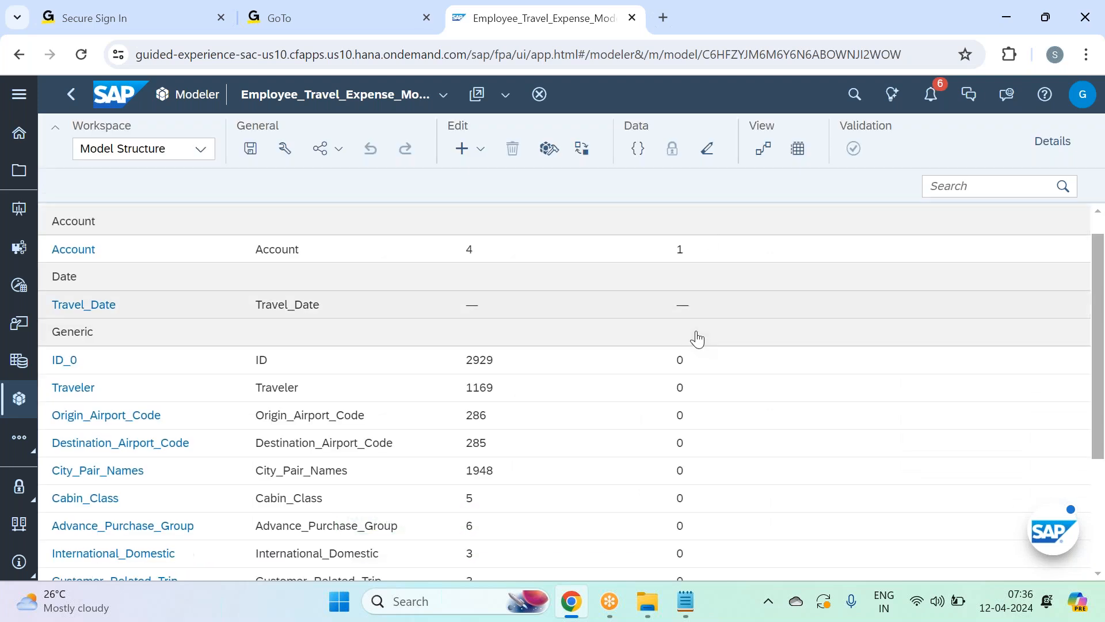
scroll(697, 338, "down", 3)
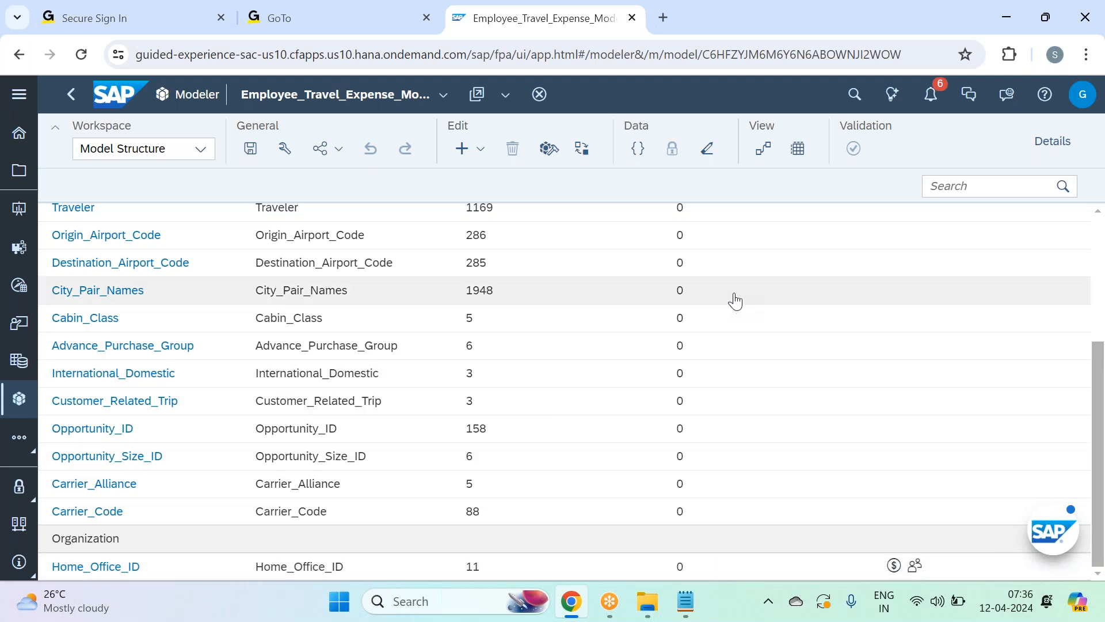
left_click(797, 152)
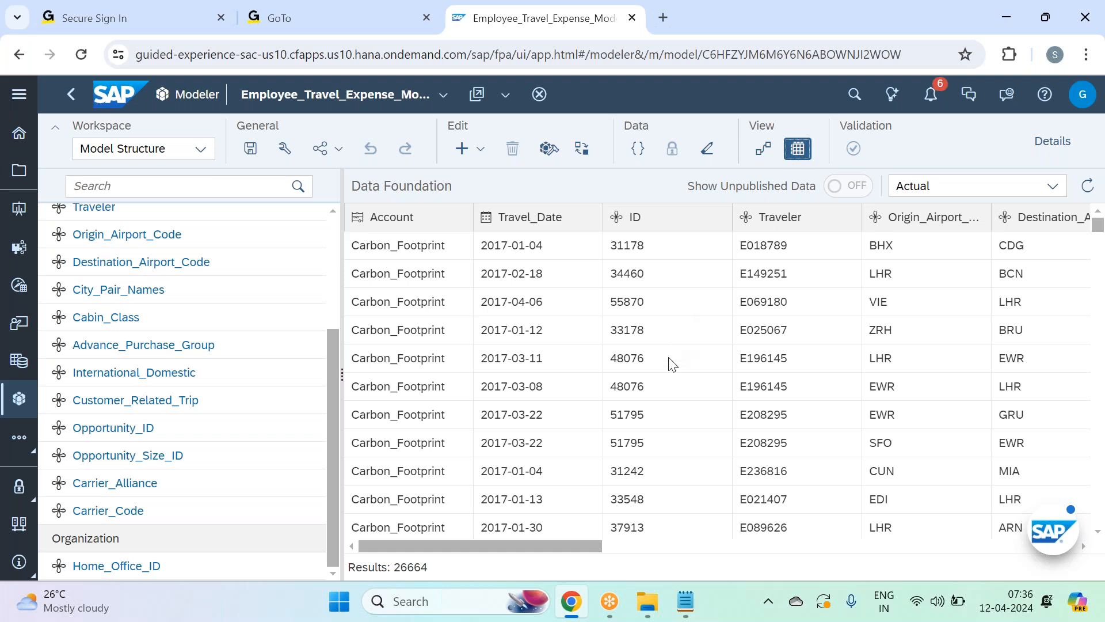
left_click_drag(582, 541, 837, 545)
left_click_drag(942, 568, 420, 528)
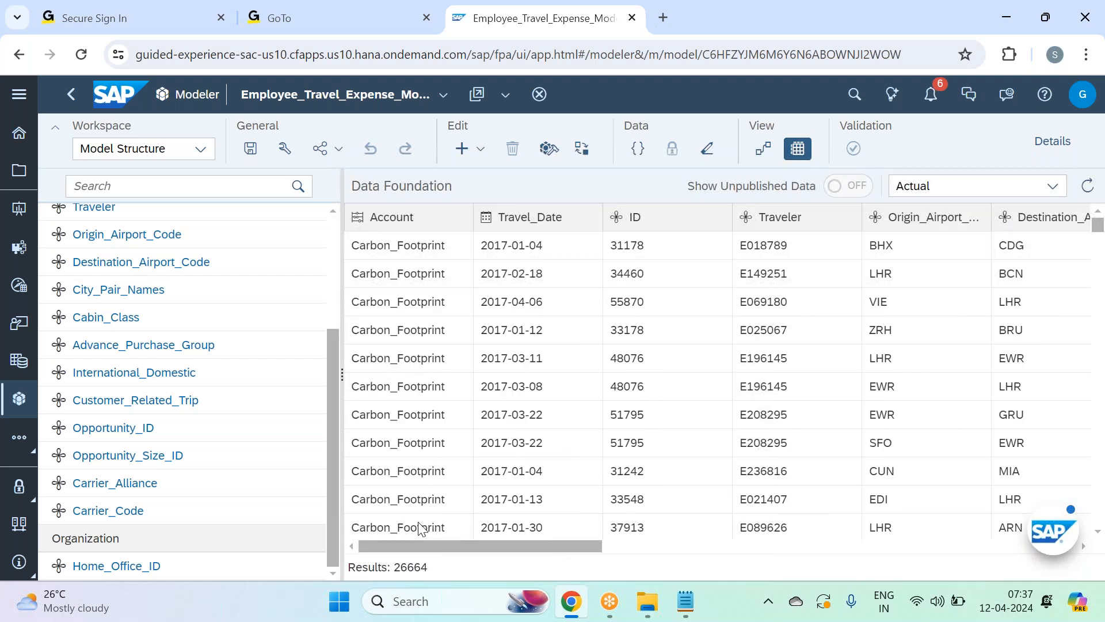
- Filter the Data Foundation's Account column to Ticket_Amount and examine the Home_Office_ID and Values columns
left_click(398, 214)
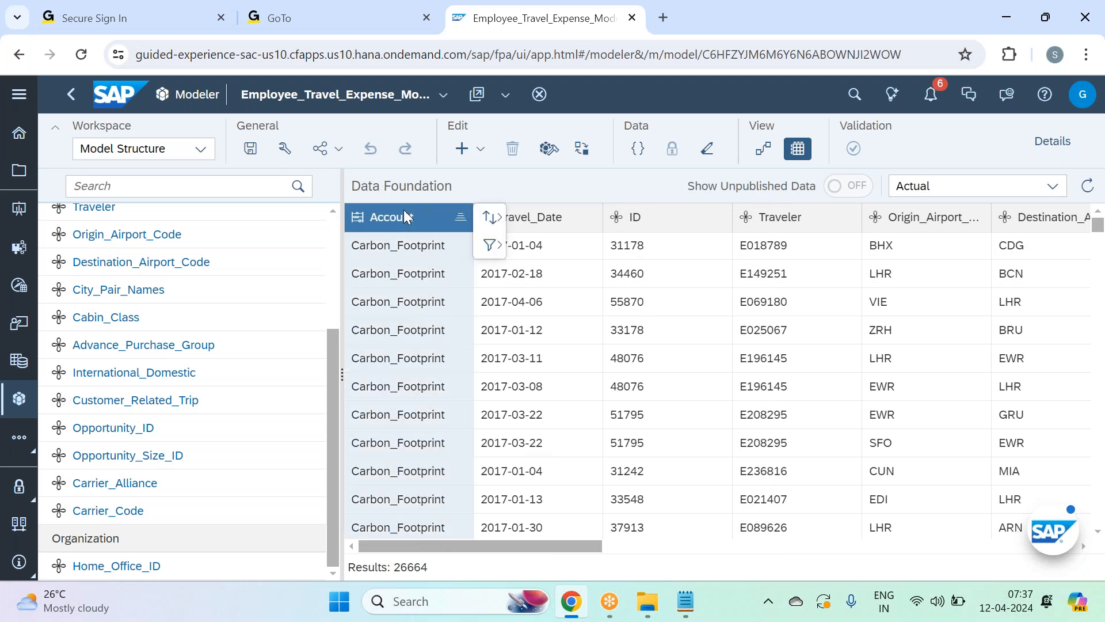
left_click(494, 255)
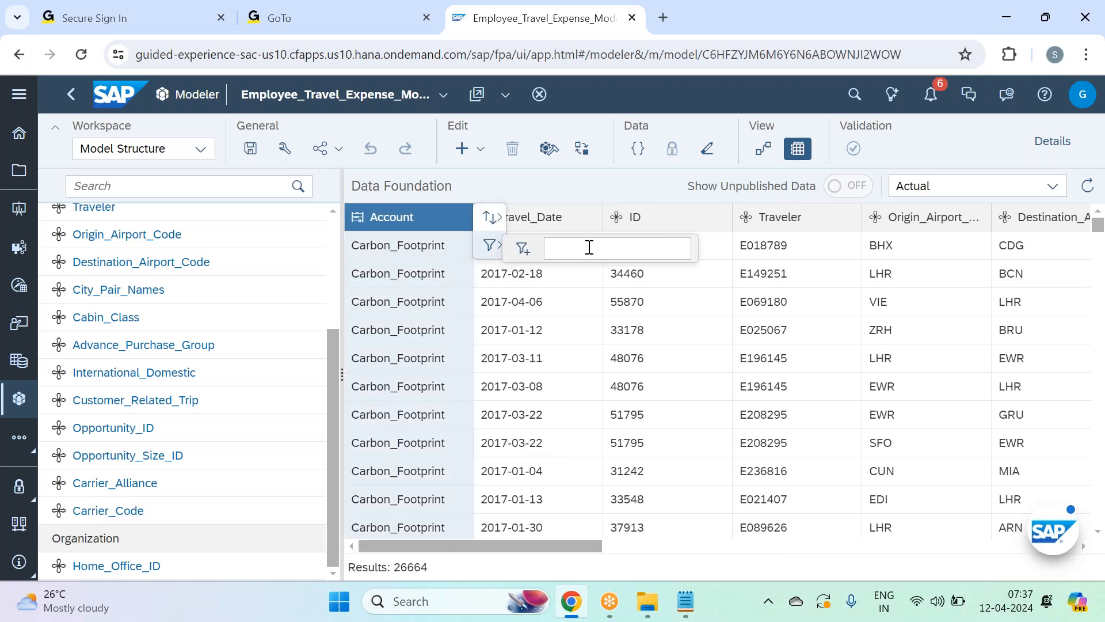
type("tICK")
key("BackSpace")
key("BackSpace")
key("BackSpace")
key("BackSpace")
type("Ticket_Amount")
key("Return")
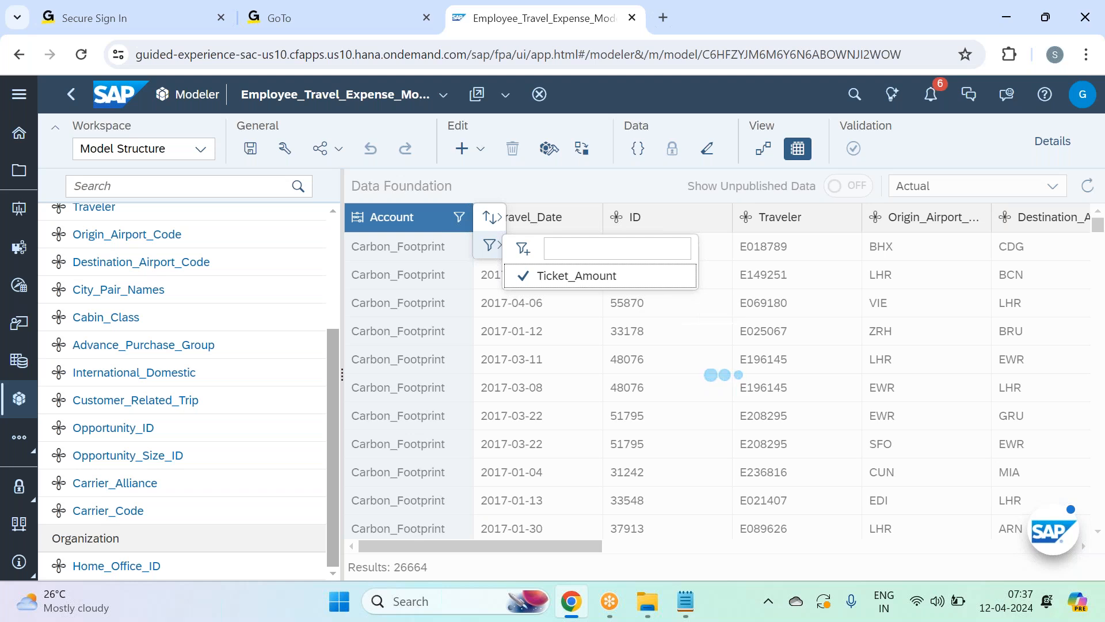
left_click(661, 399)
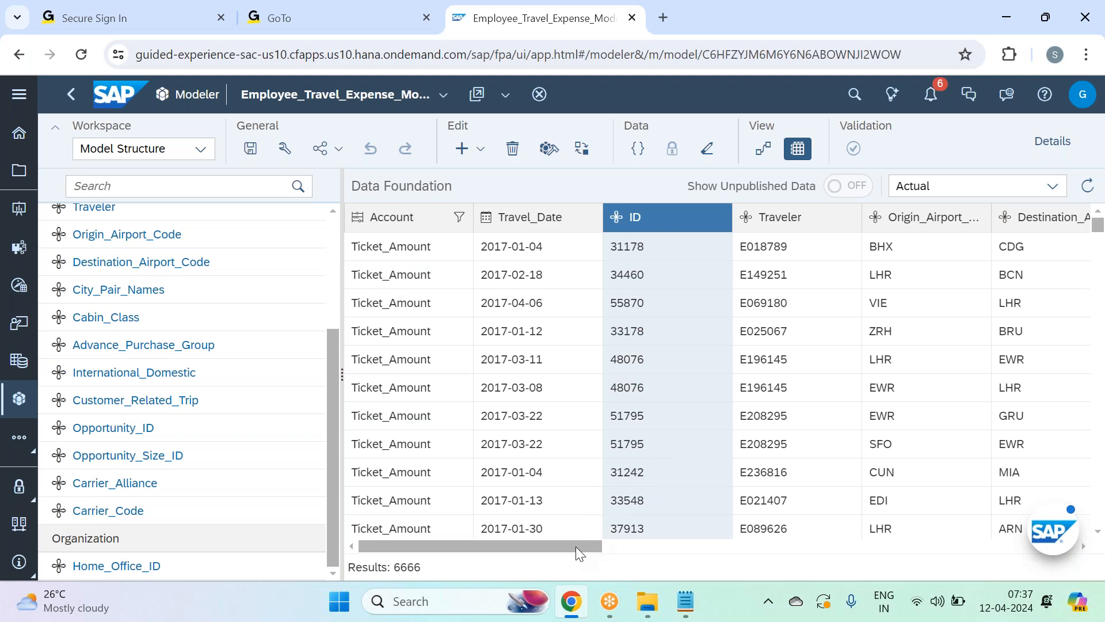
left_click_drag(577, 548, 1076, 577)
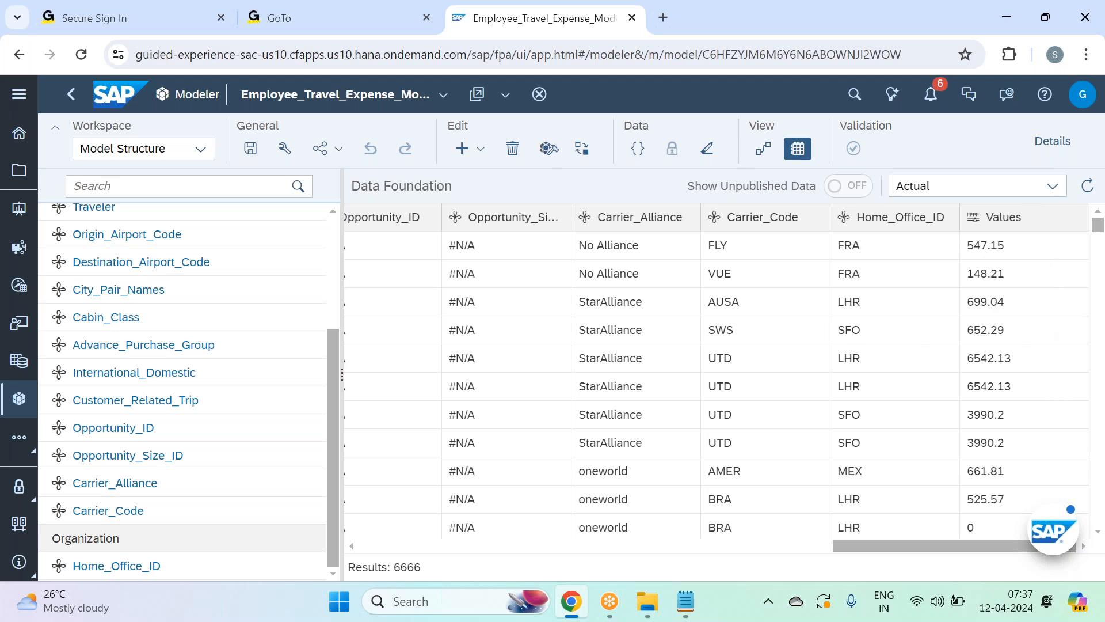
- Leave the Data Foundation, reopen the Home_Office_ID dimension and clear the currencies of all offices from Bangalore to Vancouver
left_click(798, 151)
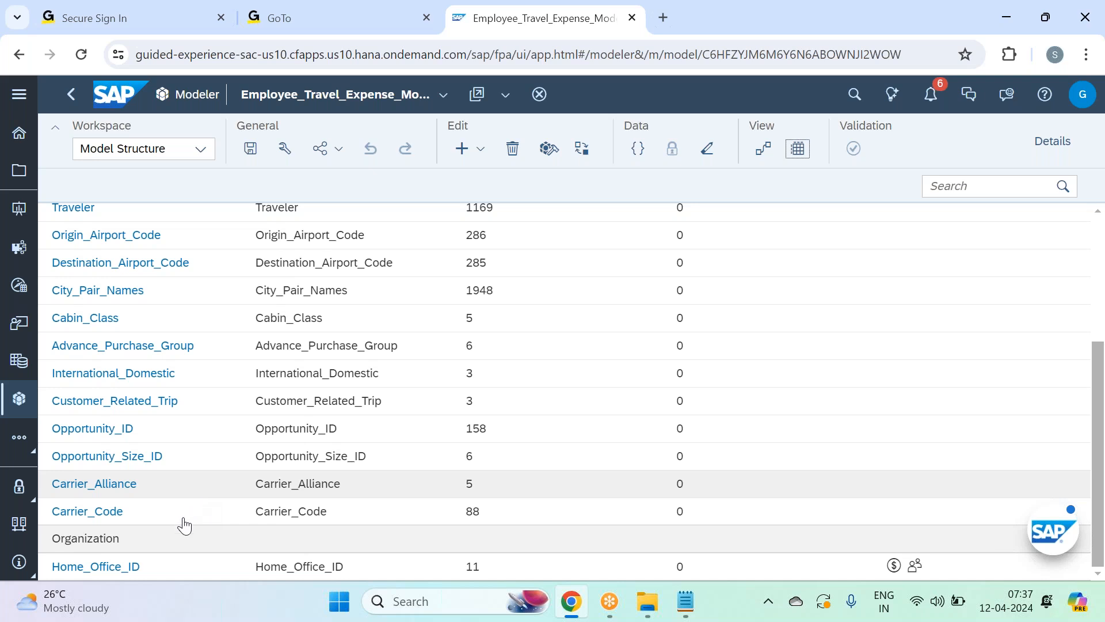
left_click(96, 574)
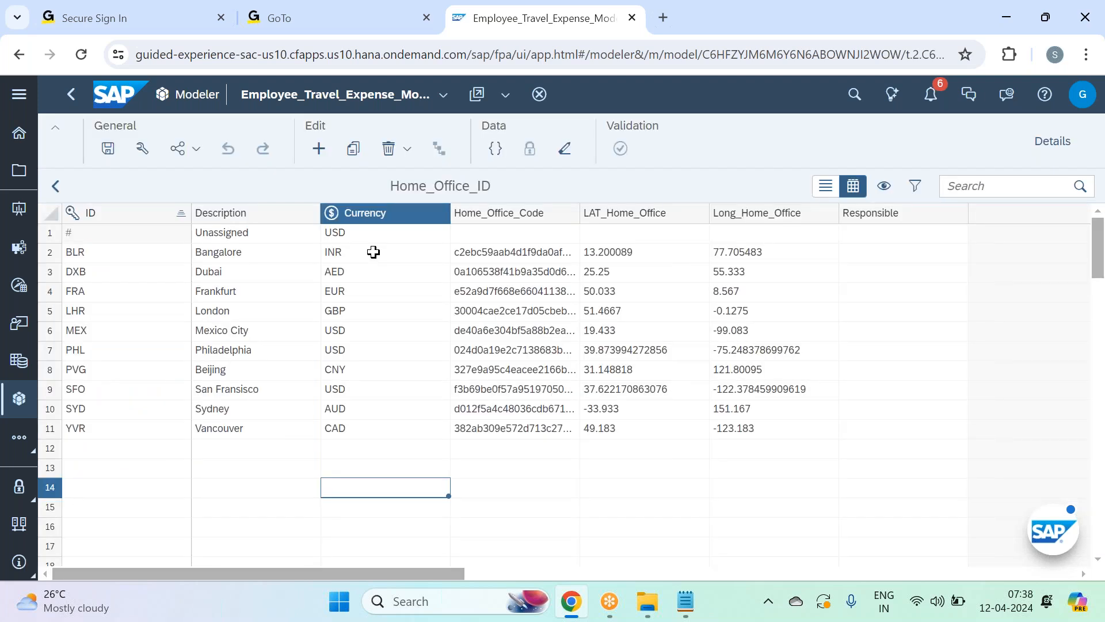
left_click_drag(373, 251, 396, 426)
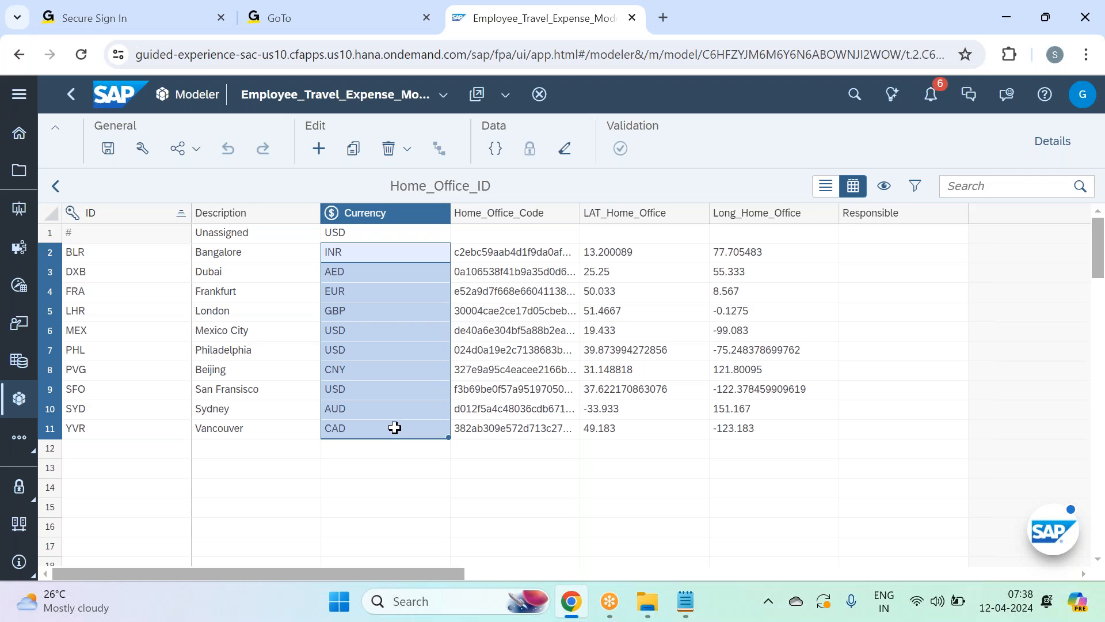
key("Delete")
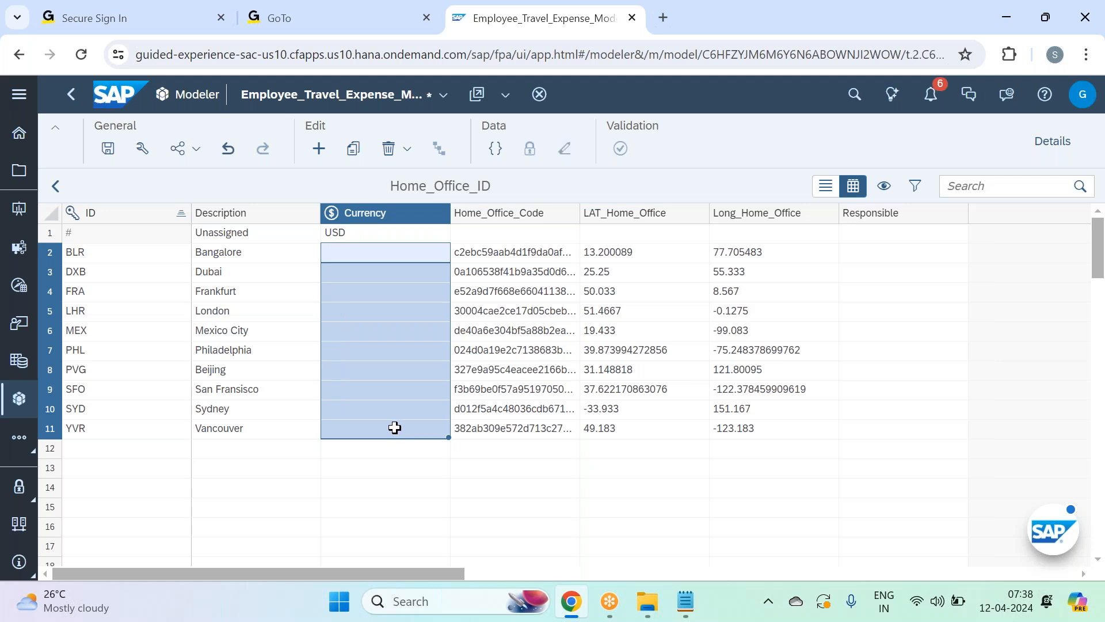
left_click(400, 500)
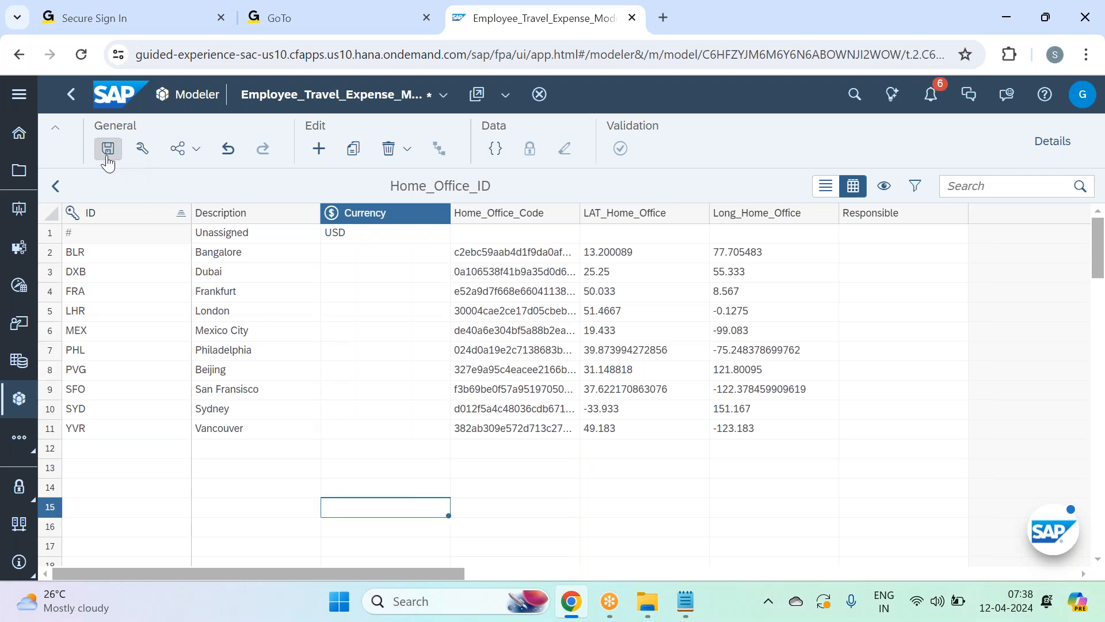
- Save the model and review the Currency cells of all offices from Bangalore to Vancouver
left_click(106, 157)
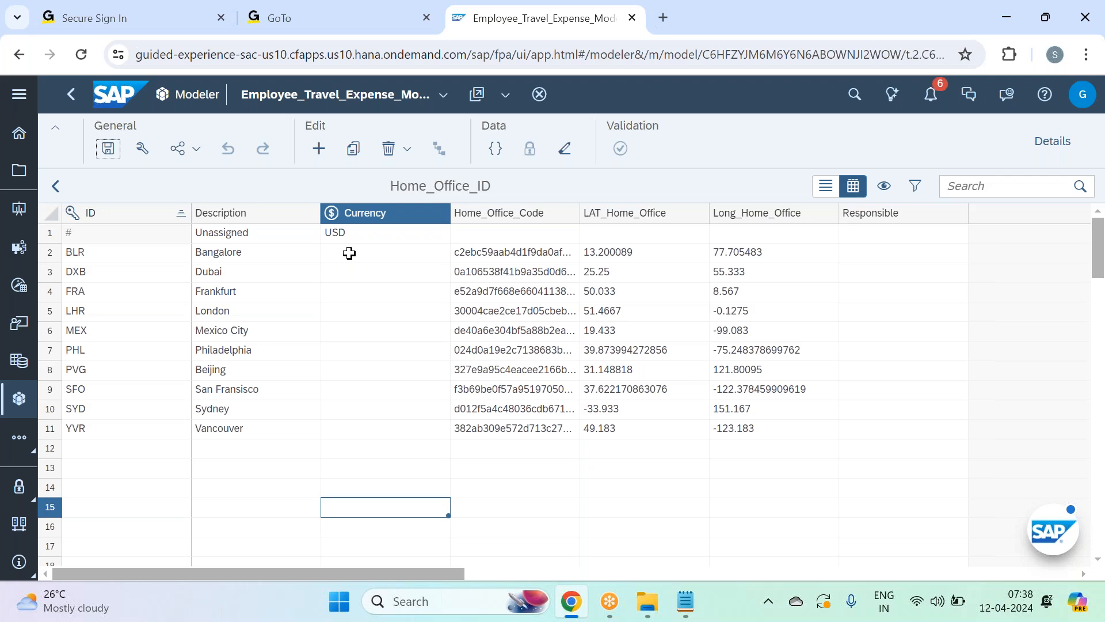
left_click_drag(350, 254, 357, 421)
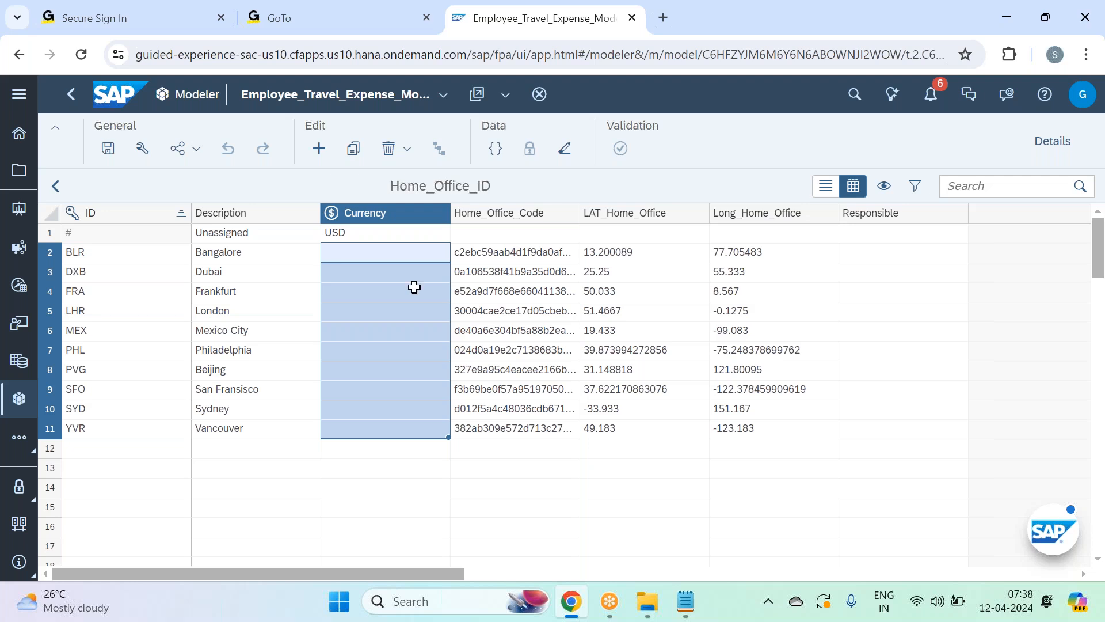
left_click(383, 339)
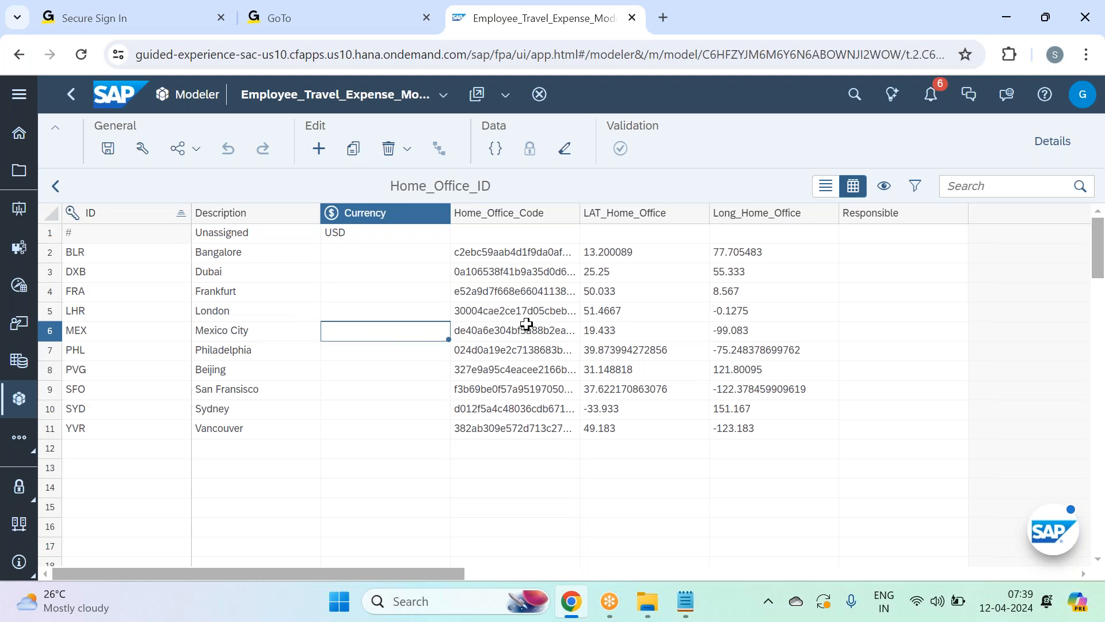
- Assign a user from the user list as the Responsible person for the Bangalore office
left_click(871, 263)
left_click(874, 247)
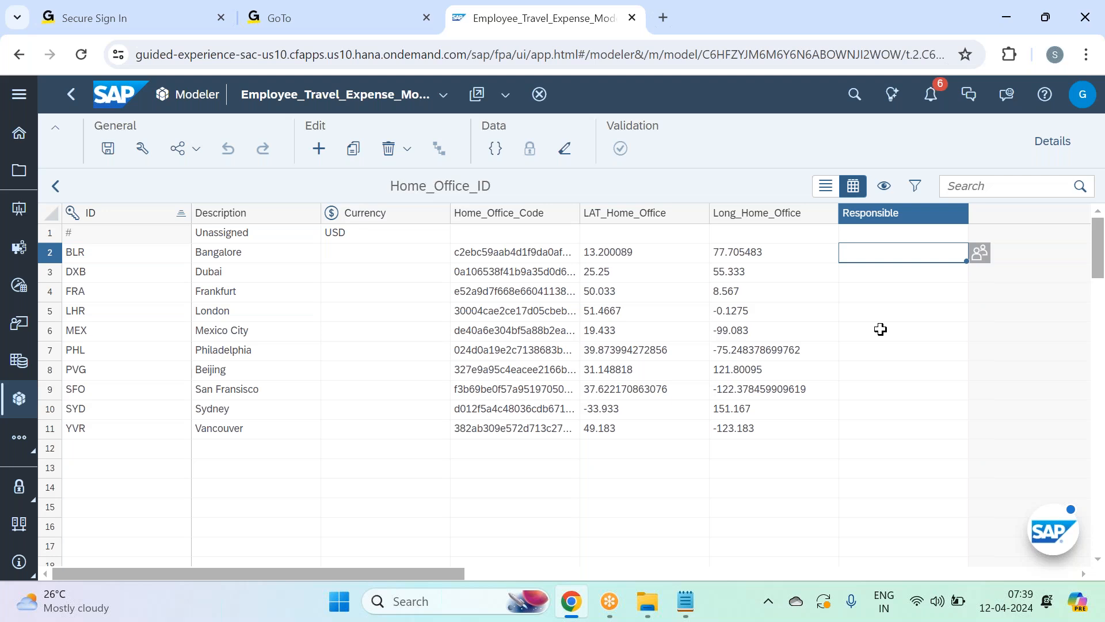
left_click(985, 257)
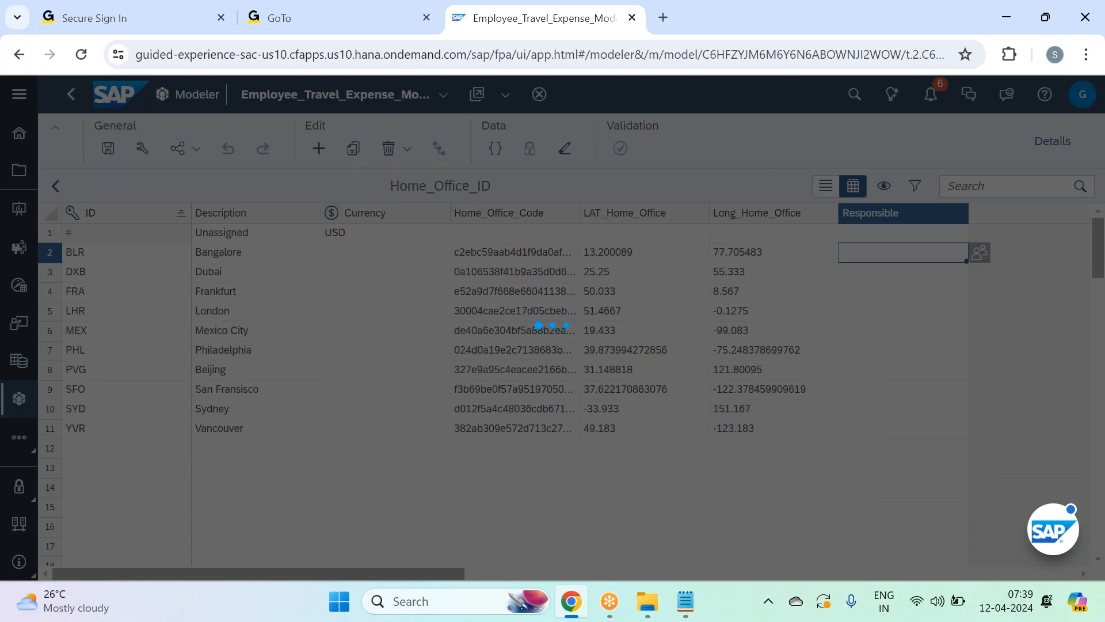
scroll(621, 362, "down", 10)
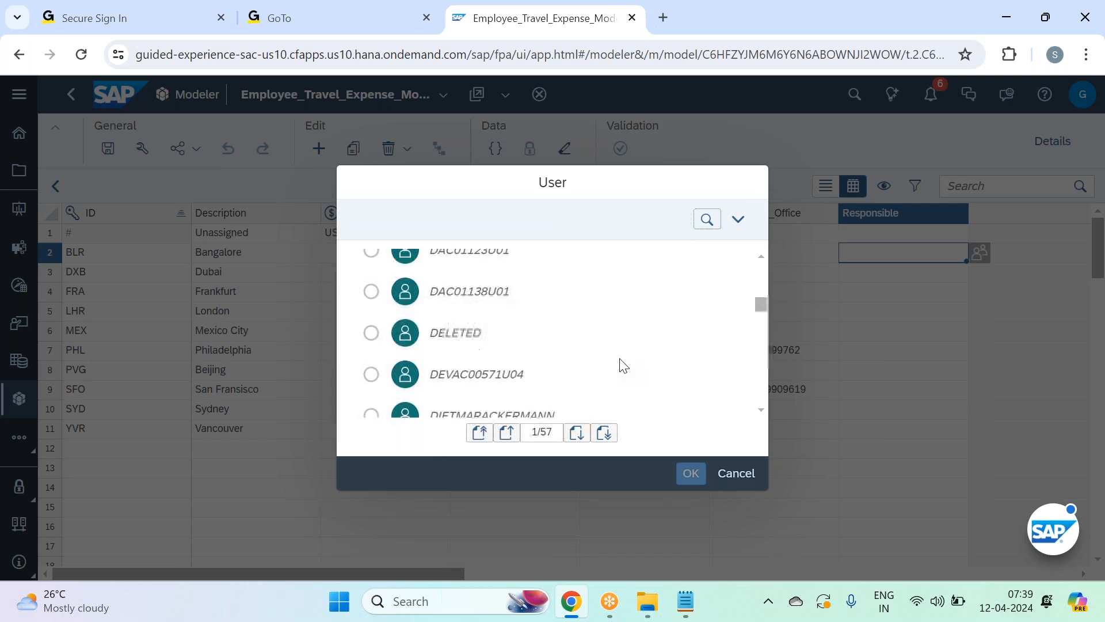
scroll(623, 367, "up", 2)
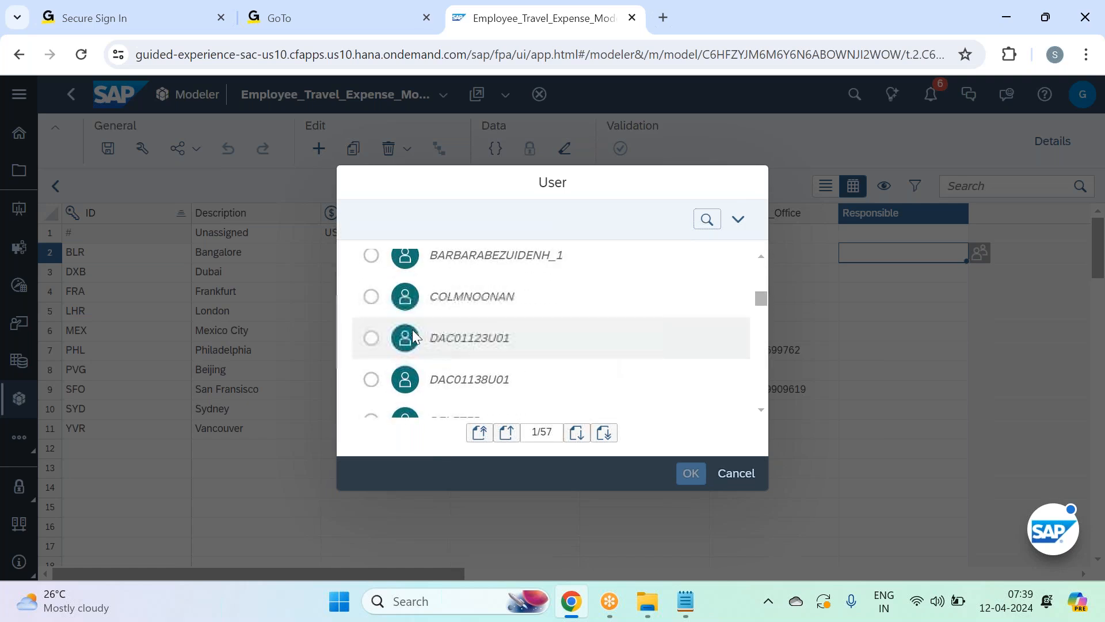
left_click(371, 338)
left_click(697, 476)
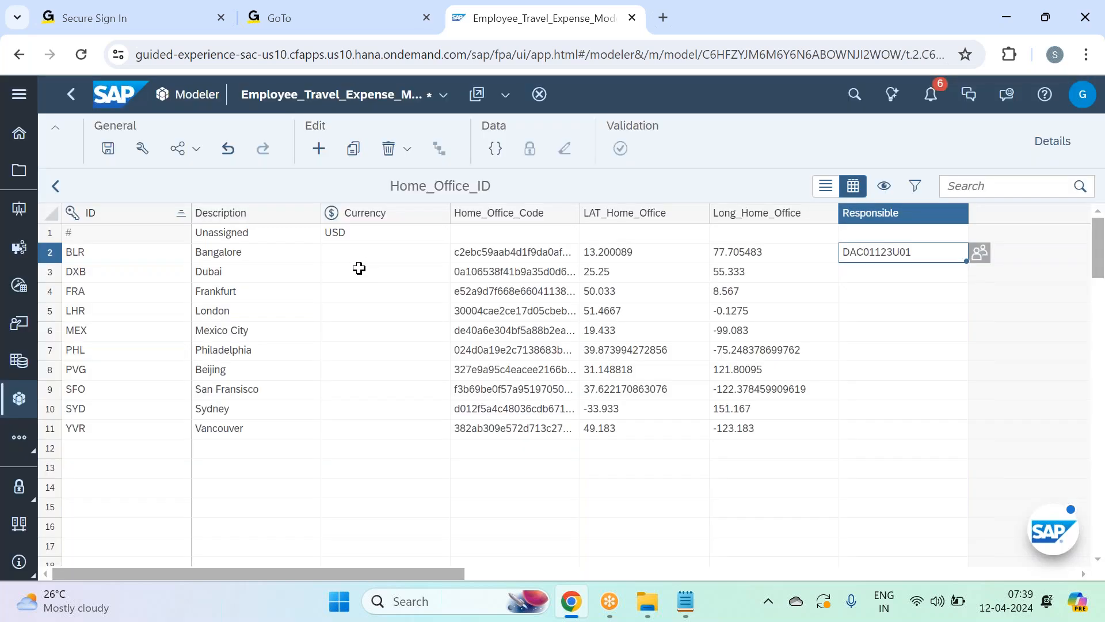
- Save the model with the Bangalore office's Responsible assignment and check that office's row
left_click(357, 269)
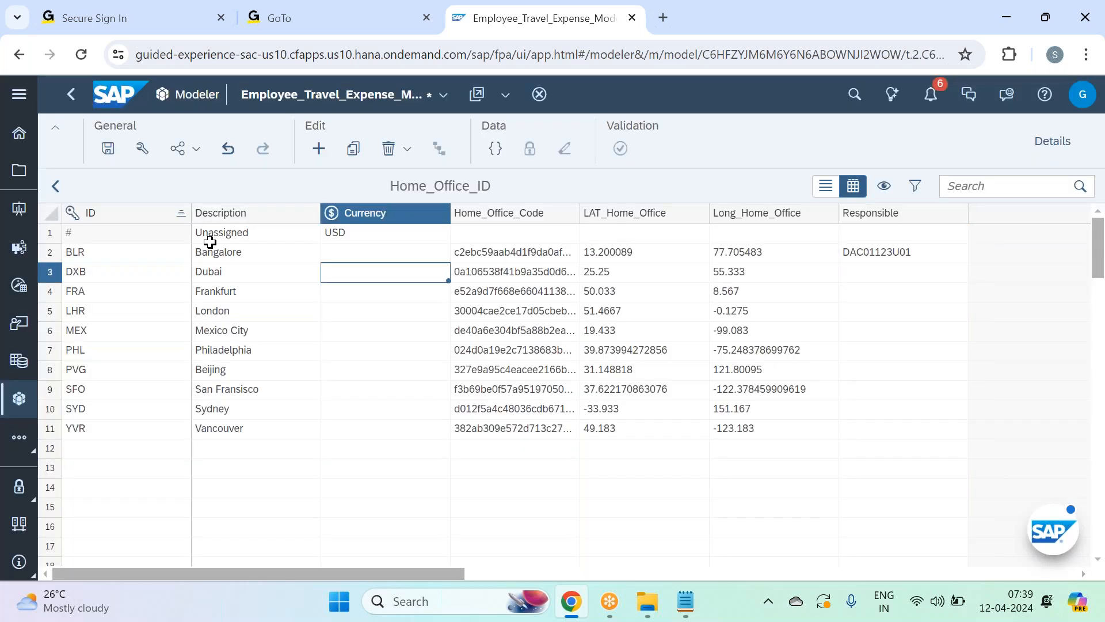
left_click(42, 253)
left_click(108, 150)
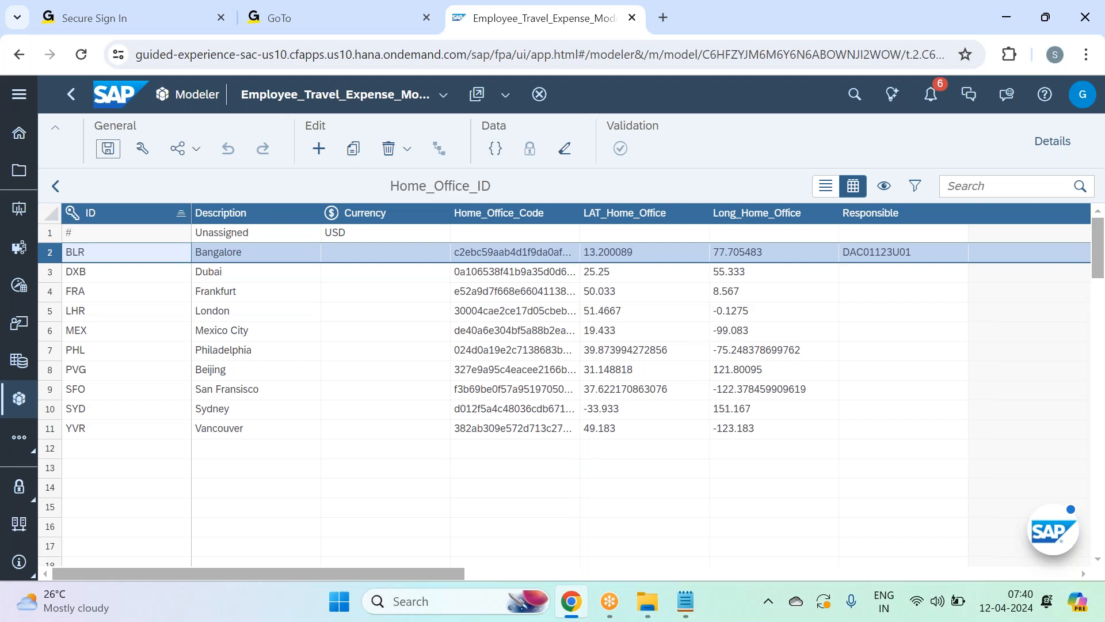
left_click(902, 251)
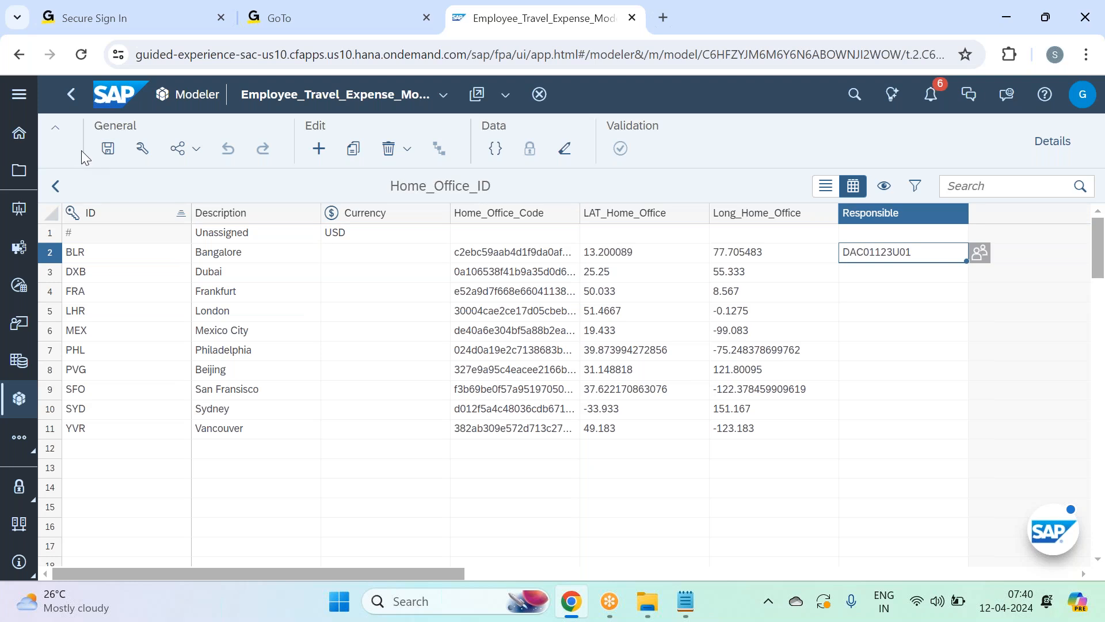
left_click(108, 148)
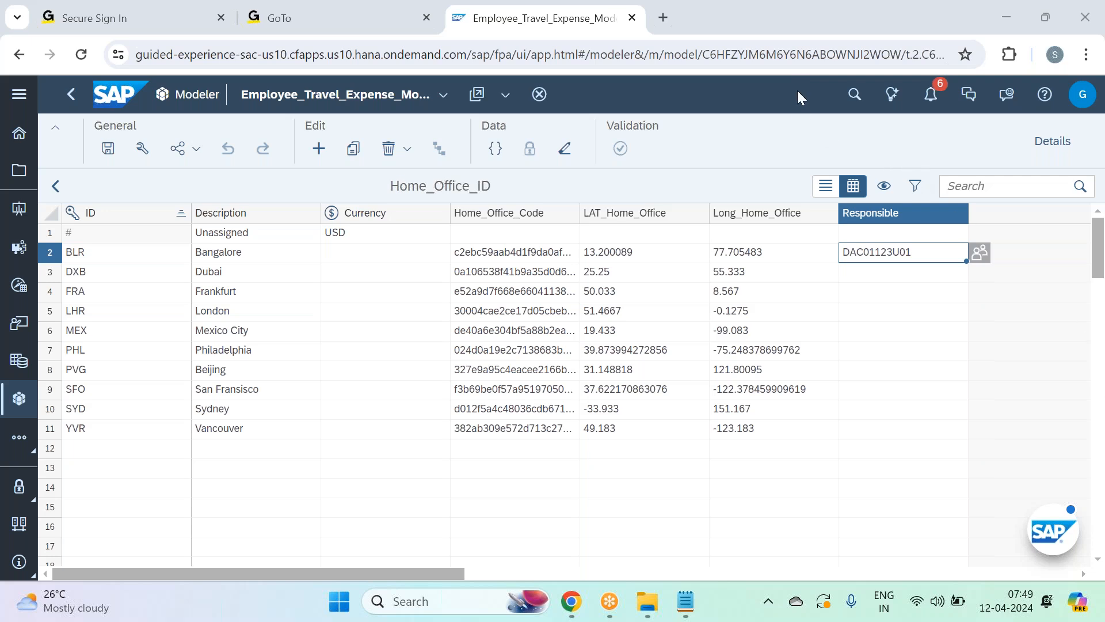
- Return to the model structure, look through its dimensions and consult the session 13 topics in the Notepad notes
left_click(65, 196)
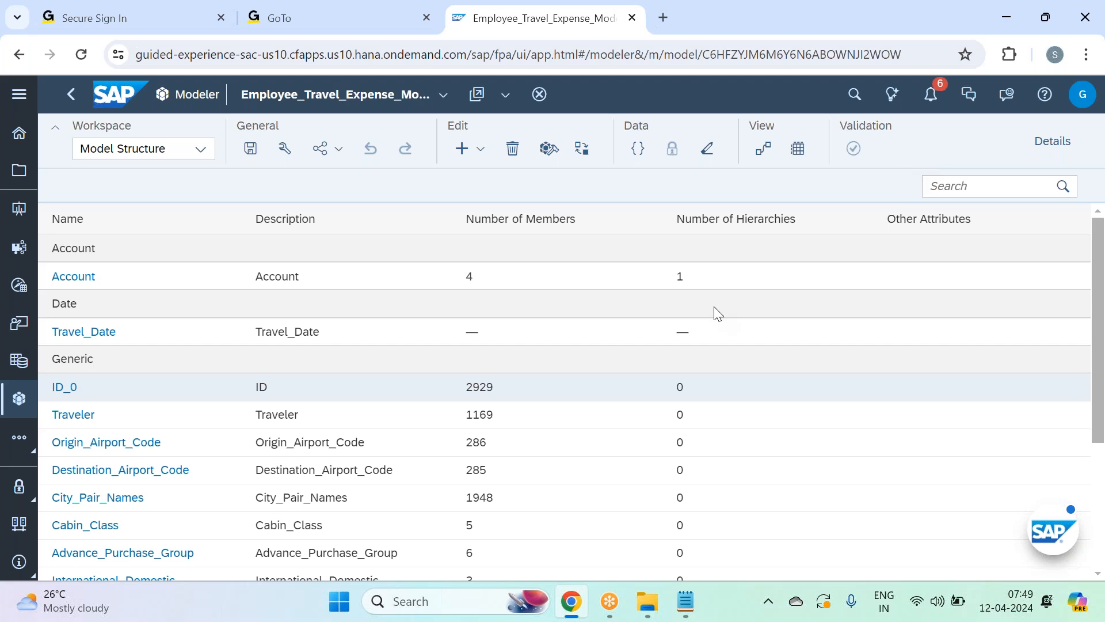
scroll(740, 302, "down", 3)
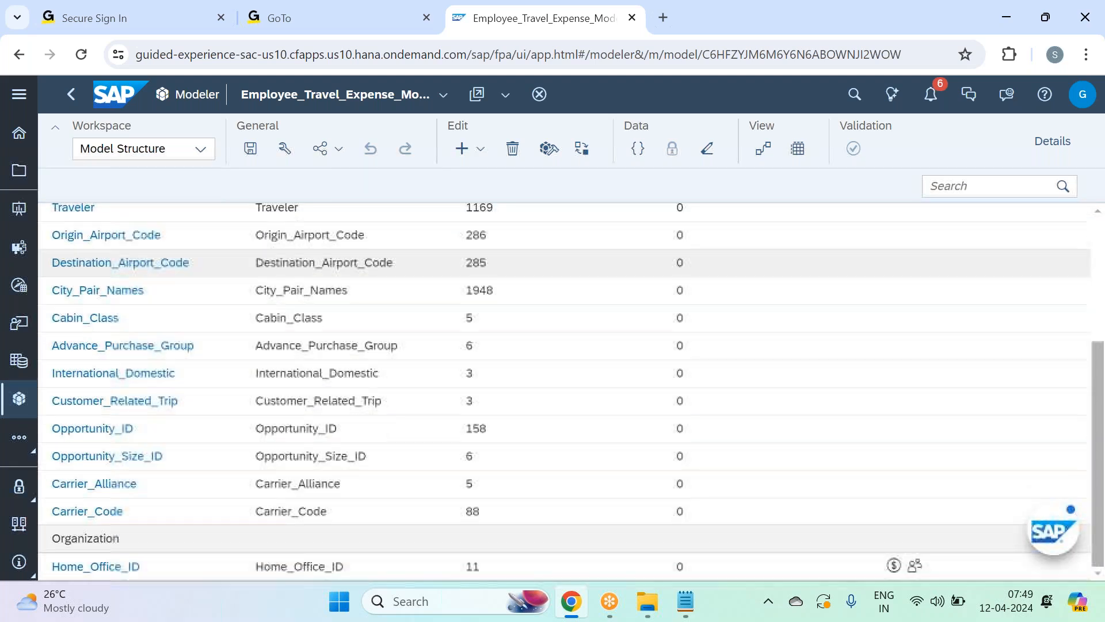
scroll(576, 346, "up", 3)
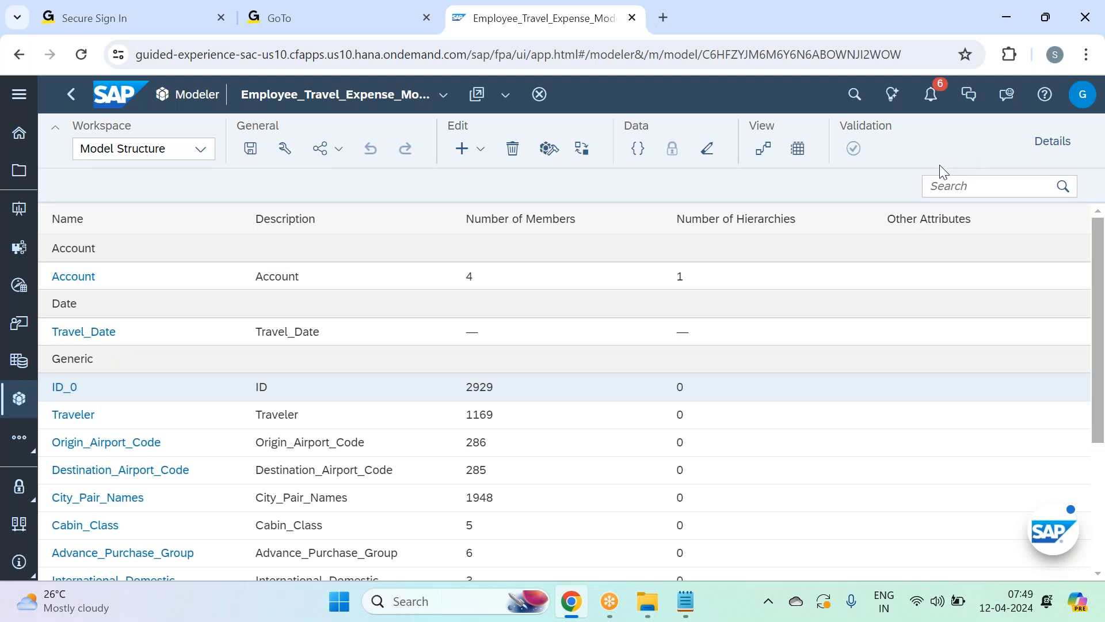
scroll(608, 404, "down", 3)
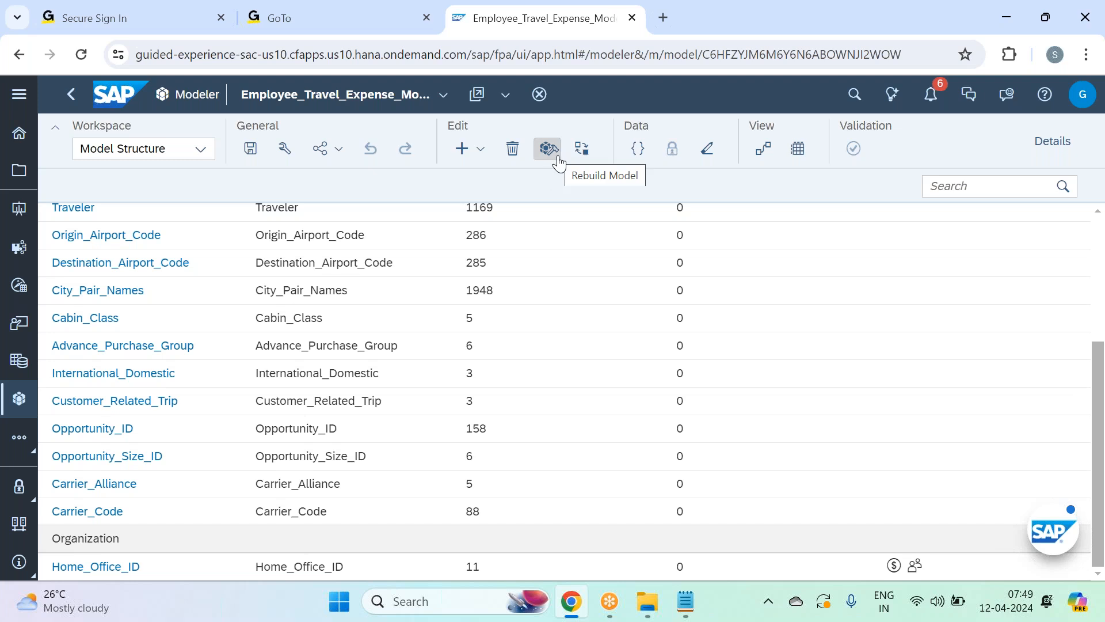
left_click(685, 602)
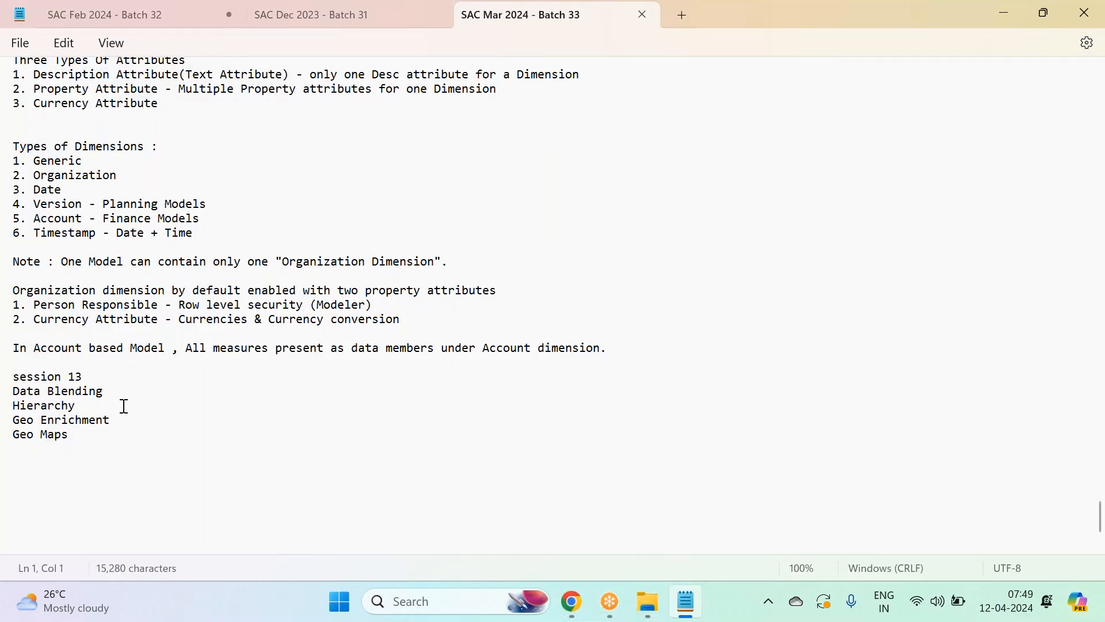
left_click(583, 611)
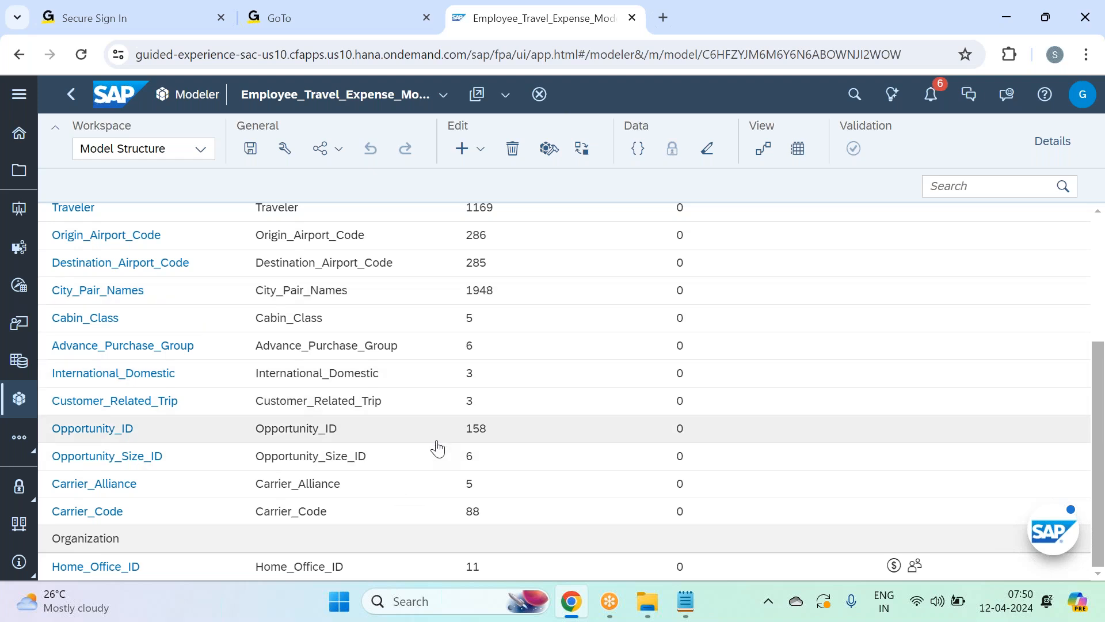
scroll(436, 447, "up", 5)
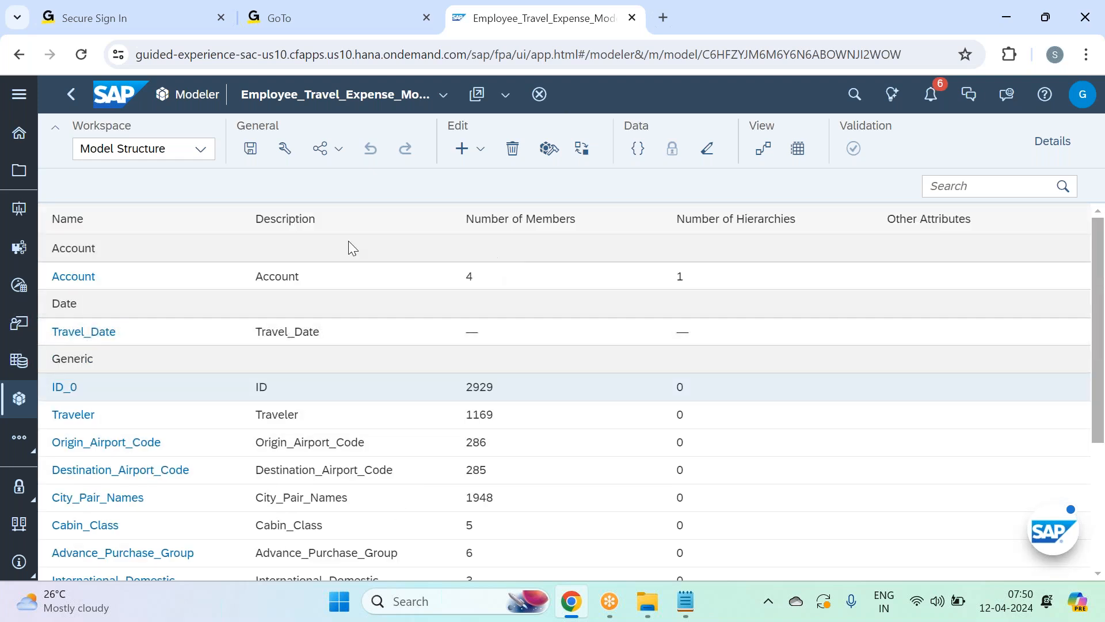
- Rebuild the model from Concur_Travel_V3.xlsx, accepting the impact on its dependencies and acknowledging the data sample notice
left_click(550, 151)
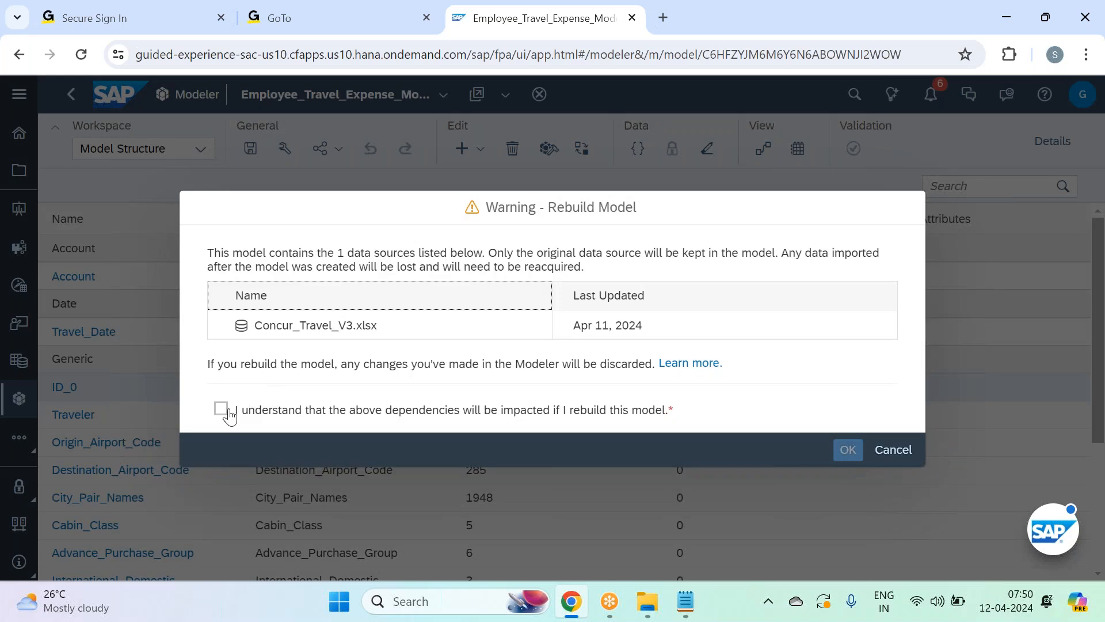
left_click(224, 411)
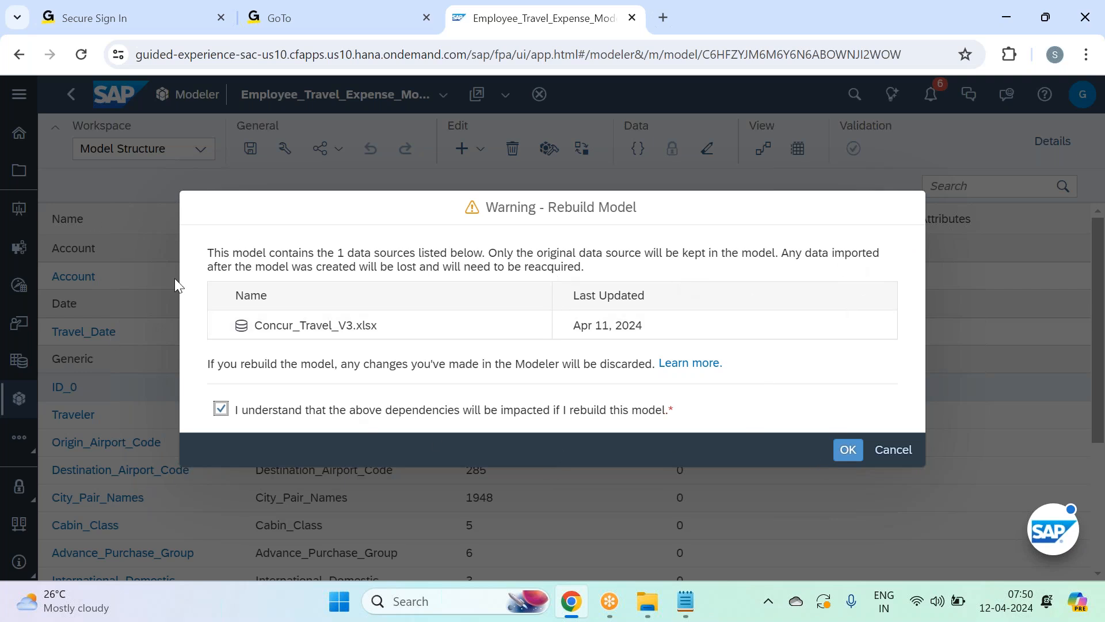
left_click(849, 460)
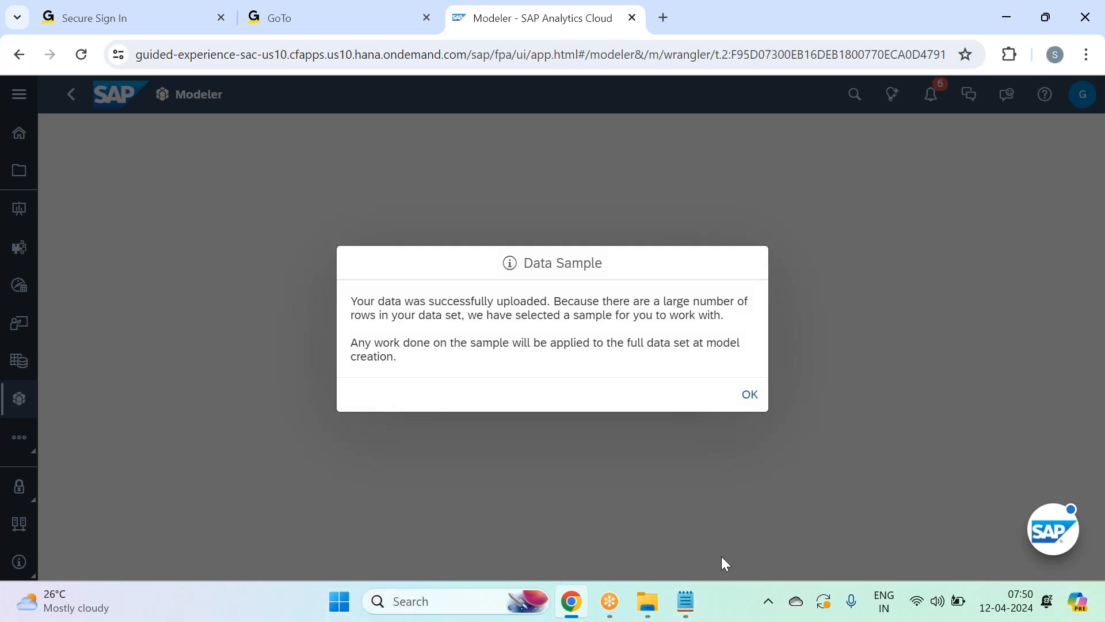
left_click(751, 396)
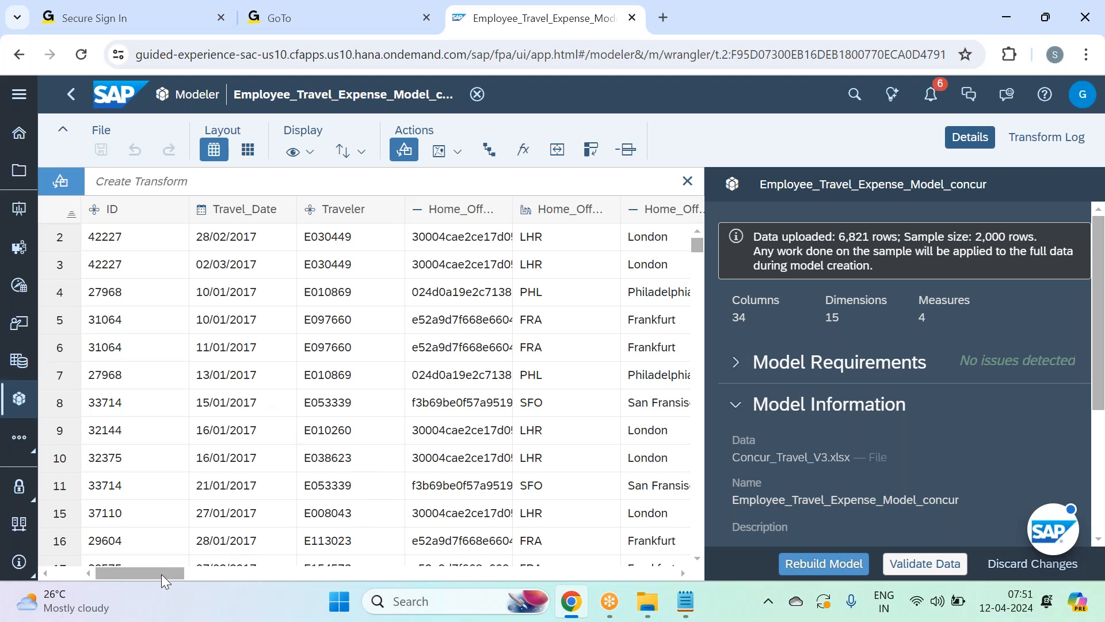
left_click_drag(165, 575, 96, 599)
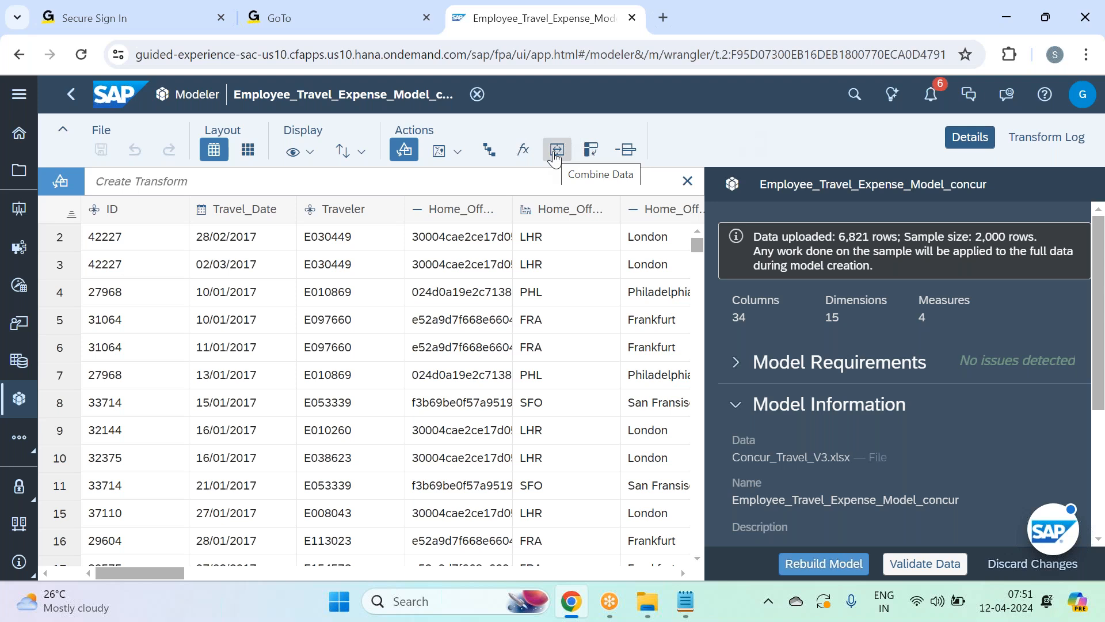
- Switch to File Explorer, open Concur_Travel_V3.xlsx from the Data Files folder in WPS Office and display its Region sheet
left_click(648, 602)
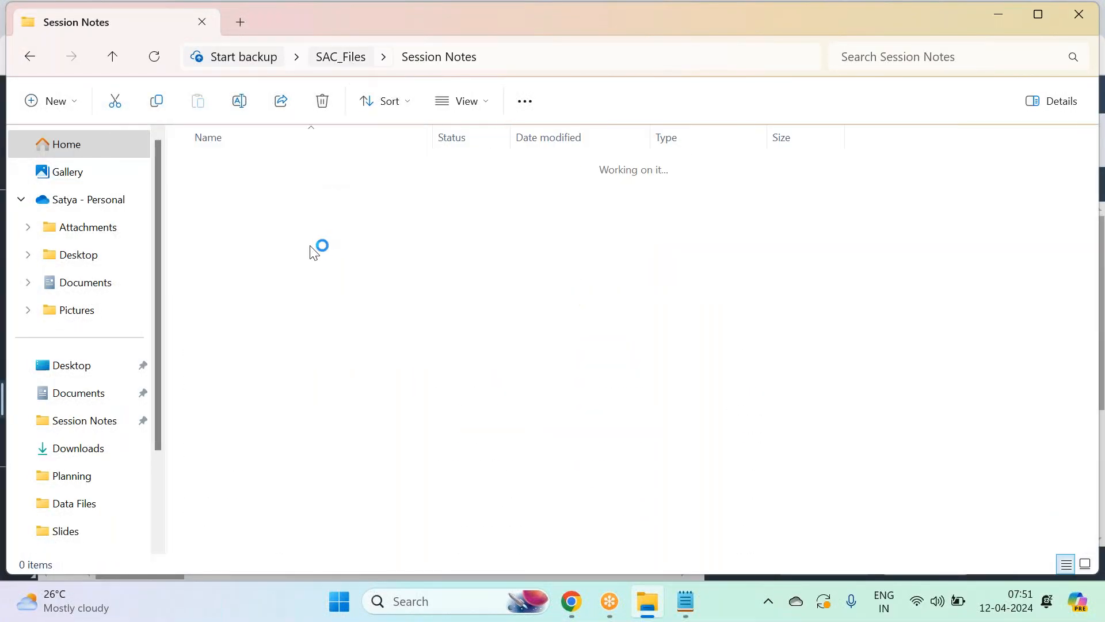
key("alt+Up")
left_click(280, 198)
double_click(279, 199)
left_click(286, 275)
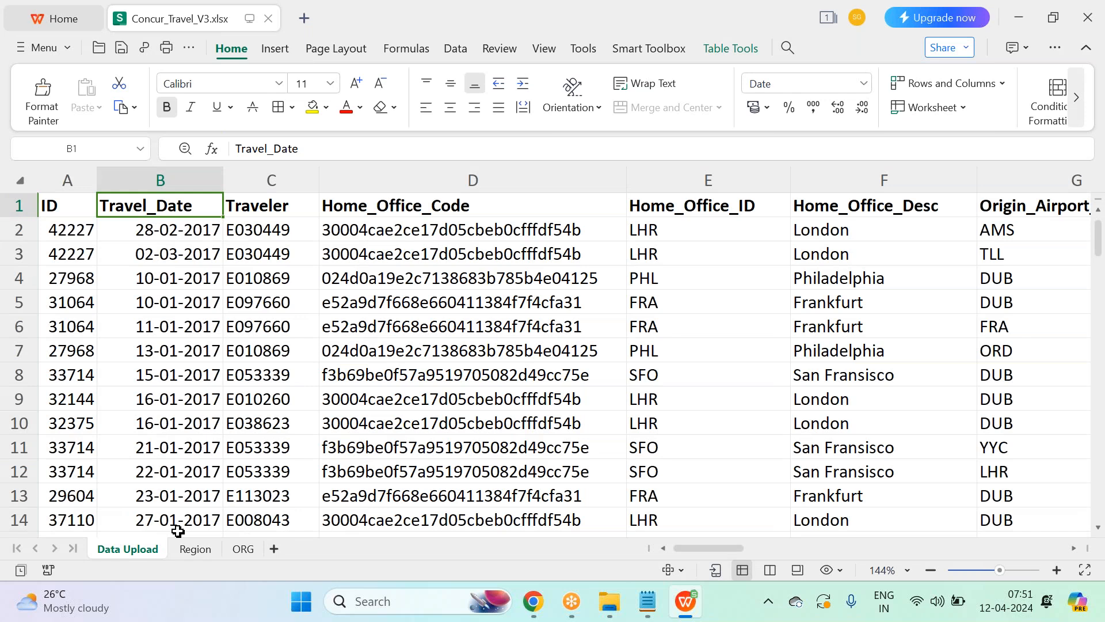
left_click(198, 551)
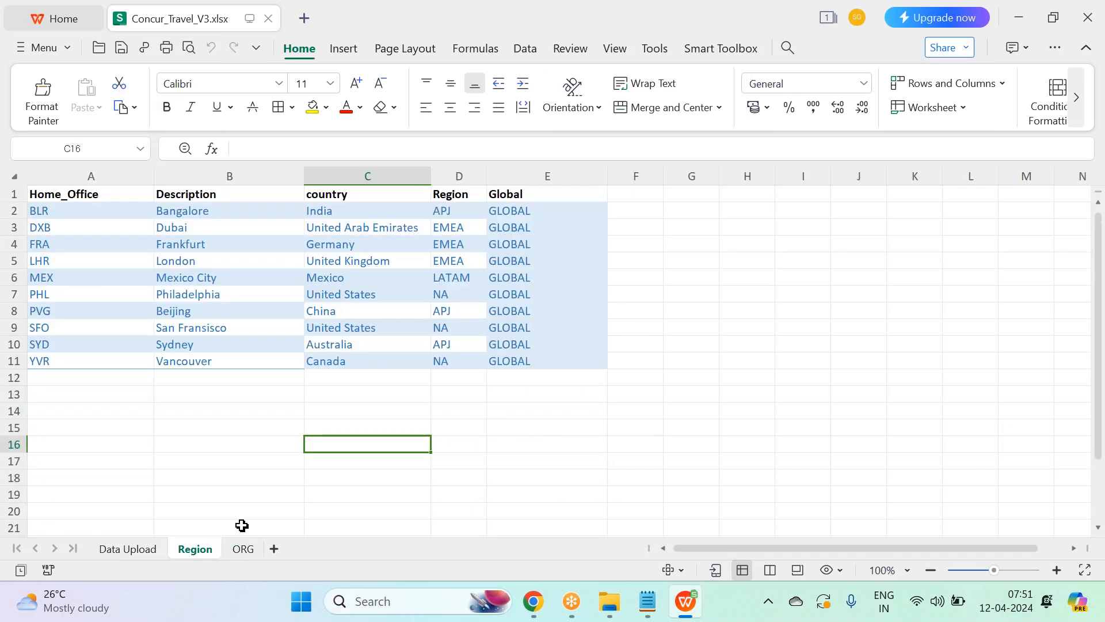
- Examine the Region sheet's Home_Office, Description, country, Region and Global columns
left_click(249, 514)
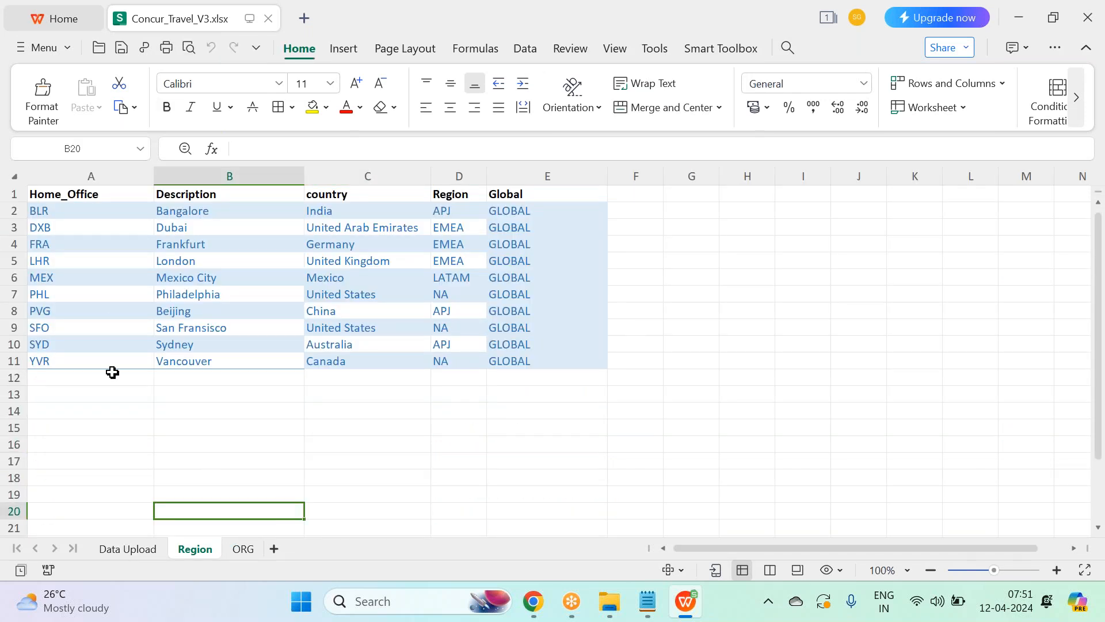
left_click_drag(93, 214, 565, 358)
left_click(128, 316)
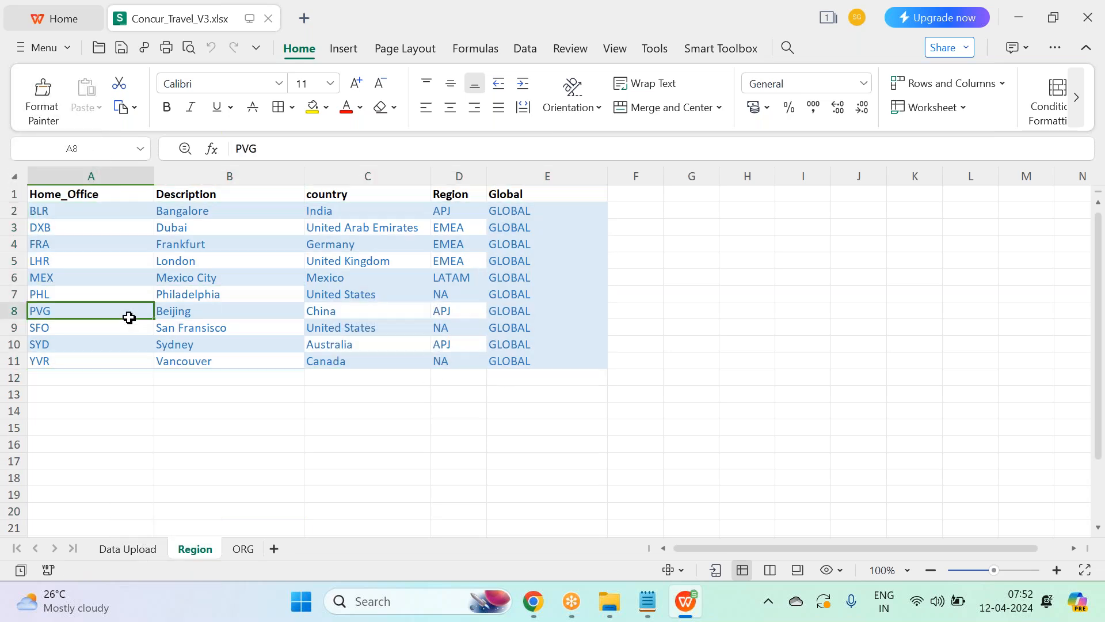
left_click(244, 321)
left_click(361, 311)
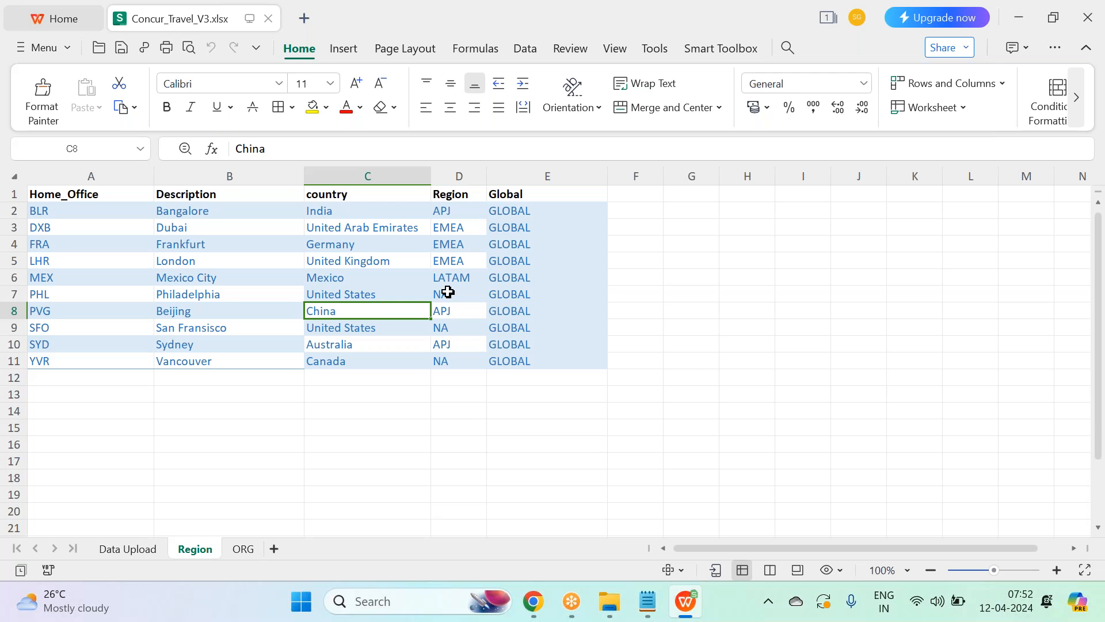
left_click(468, 282)
left_click(541, 272)
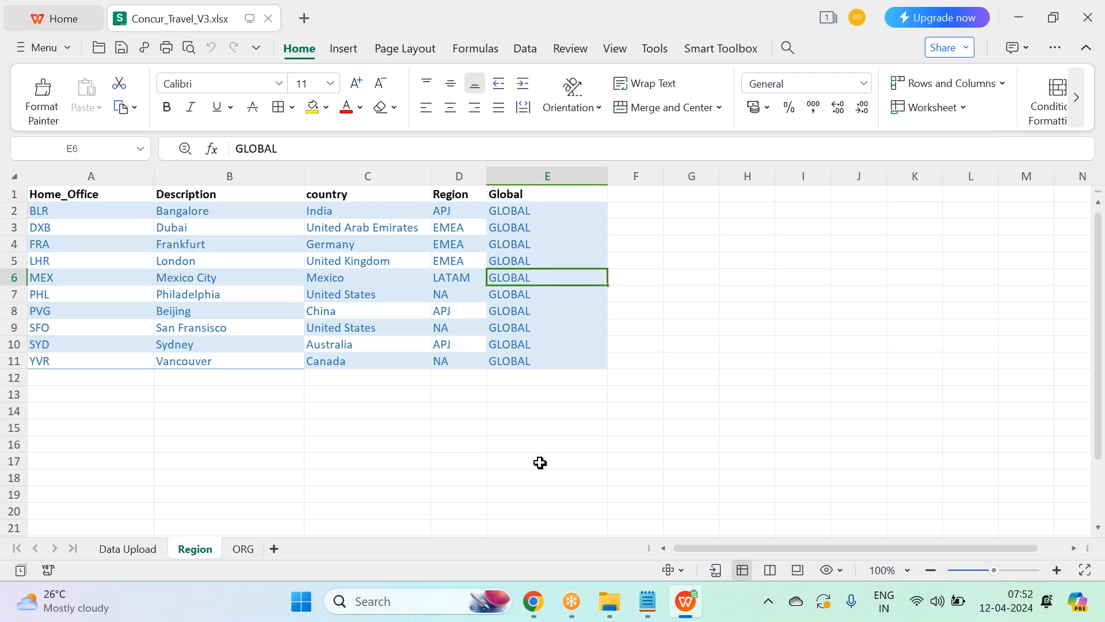
- Switch to SAP Analytics Cloud in Chrome and begin combining data, choosing Concur_Travel_V3 from the Data Files folder as the source file
left_click(535, 602)
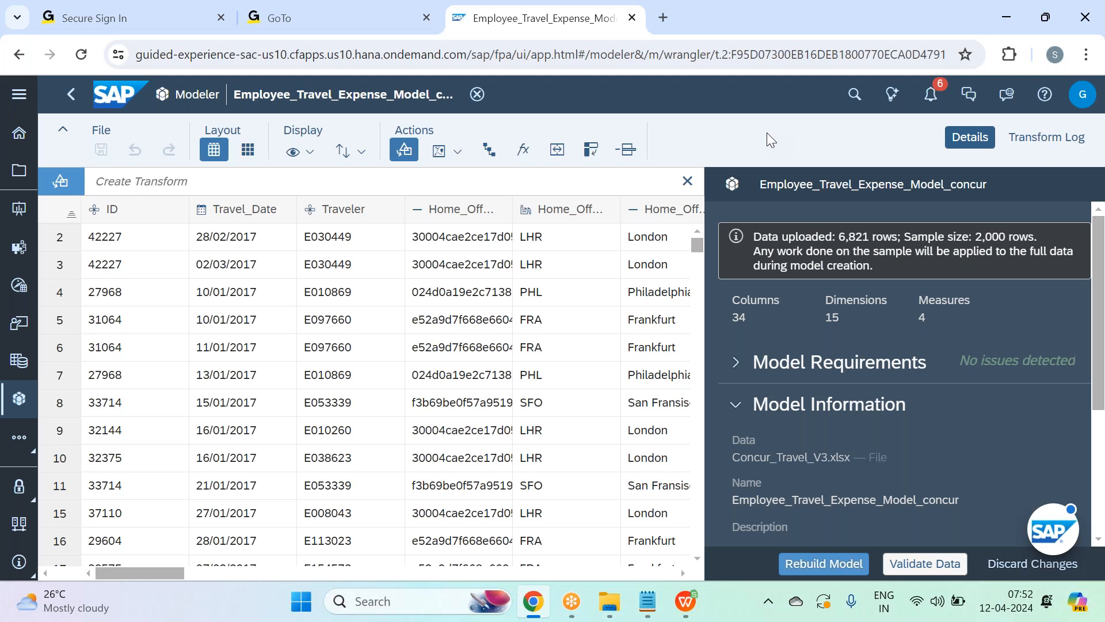
left_click(556, 151)
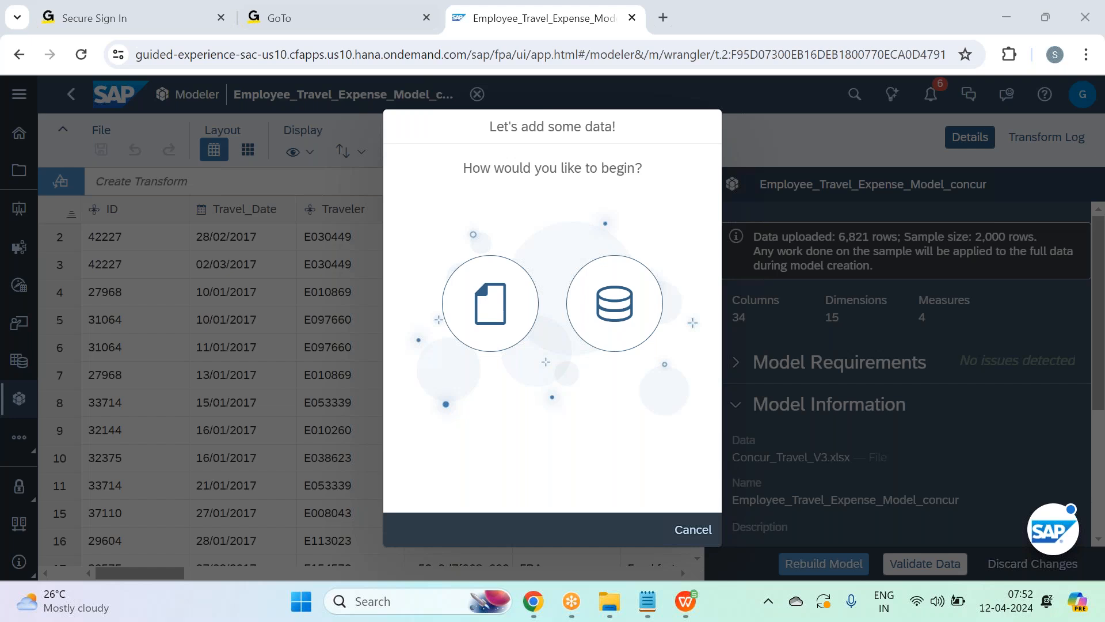
left_click(487, 305)
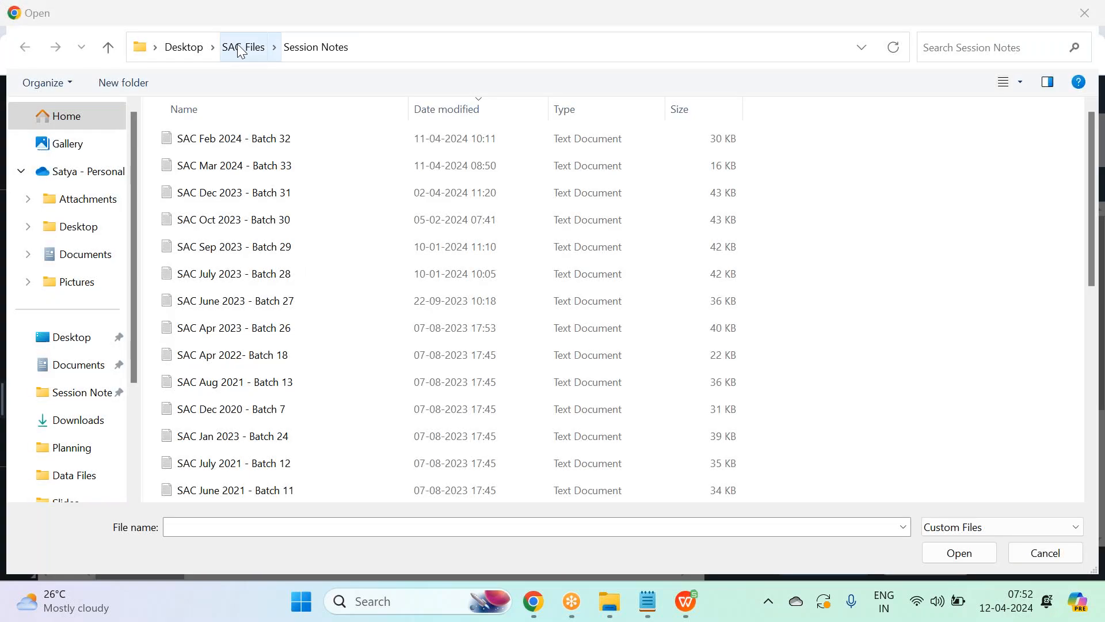
left_click(238, 45)
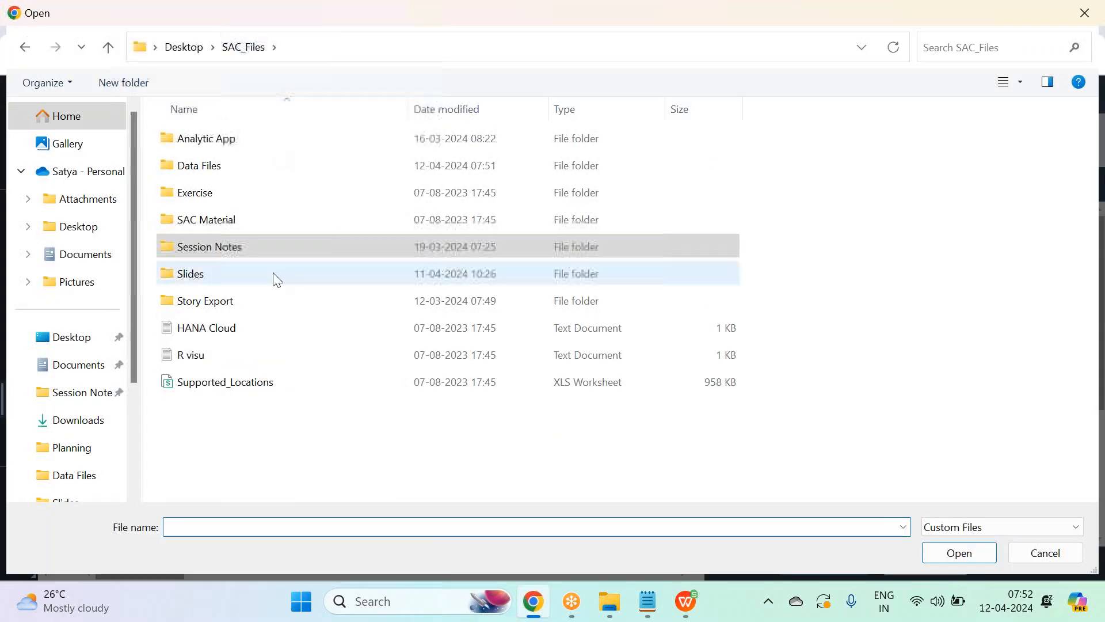
double_click(287, 168)
left_click(305, 255)
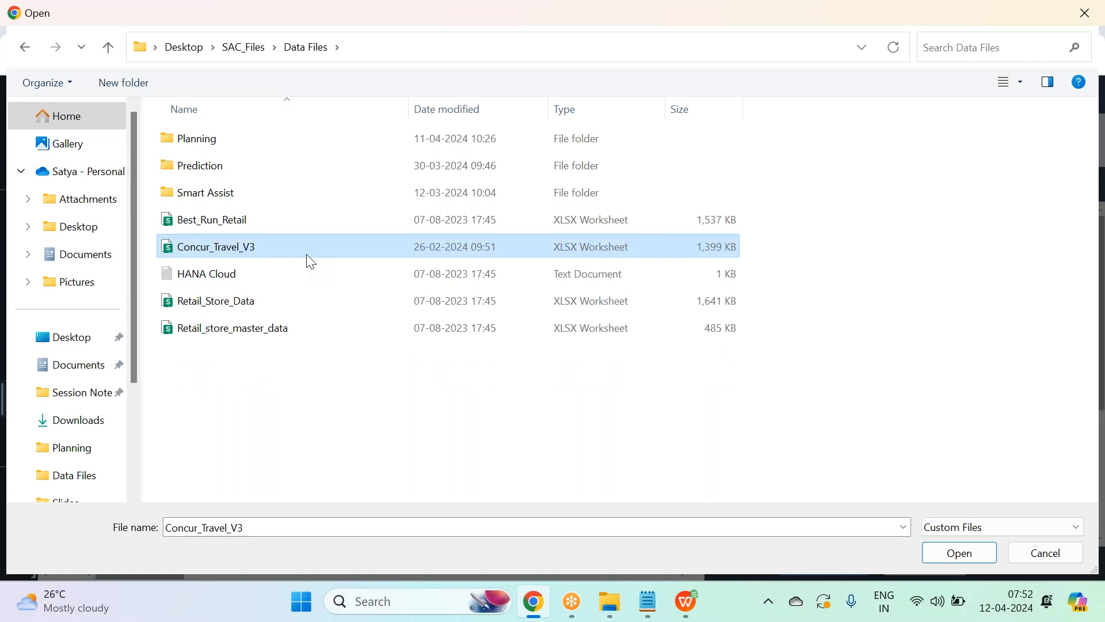
left_click(960, 553)
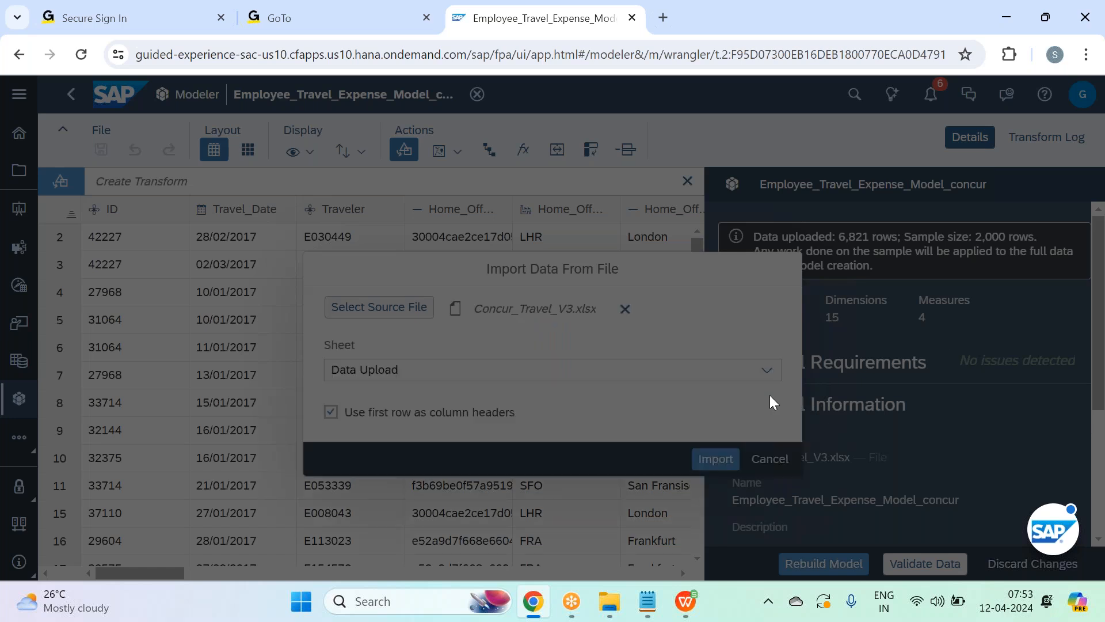
- Import the Region sheet of Concur_Travel_V3.xlsx as the second data source
left_click(767, 334)
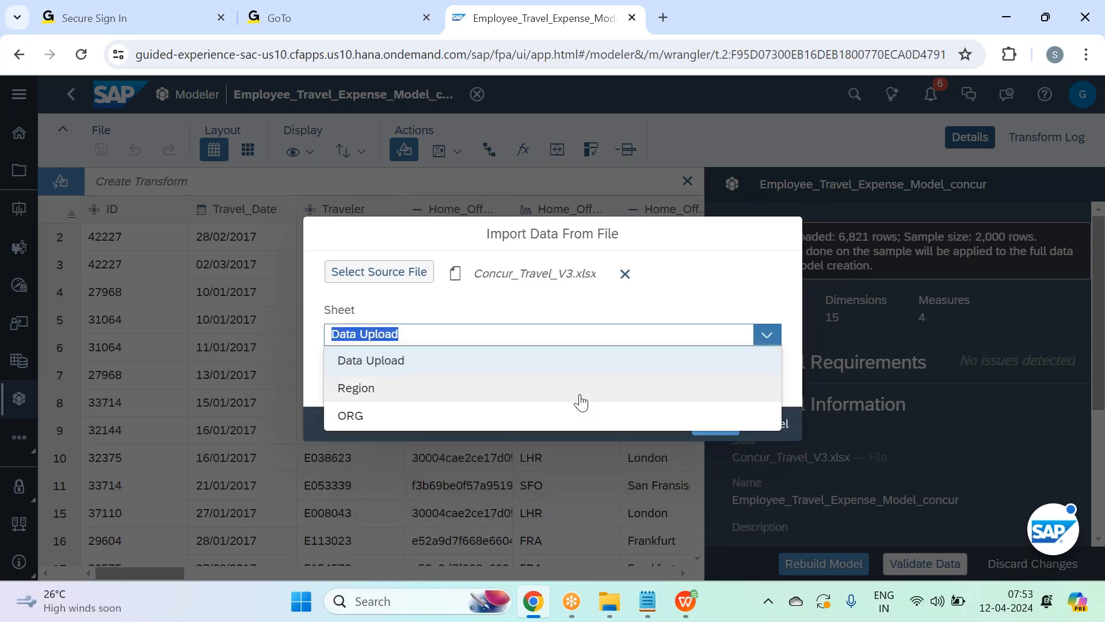
left_click(578, 390)
left_click(716, 424)
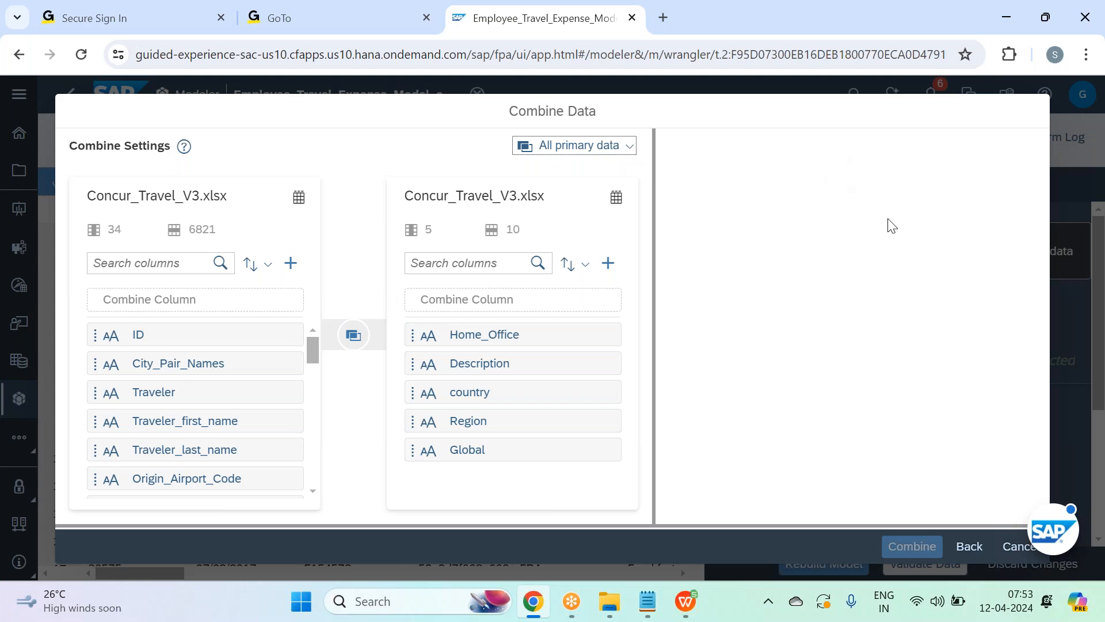
- Match the combine columns Home_Office_ID with Home_Office and Home_Office_Desc with Description
mouse_move(312, 350)
left_mouse_down()
mouse_move(315, 476)
mouse_move(304, 360)
left_mouse_up()
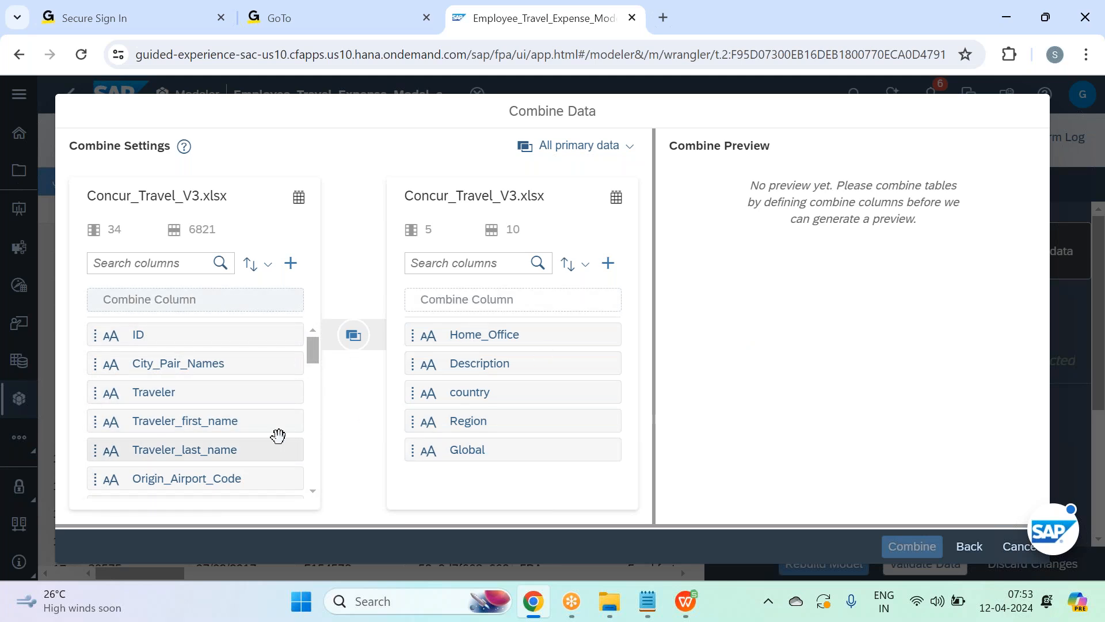
scroll(228, 437, "down", 6)
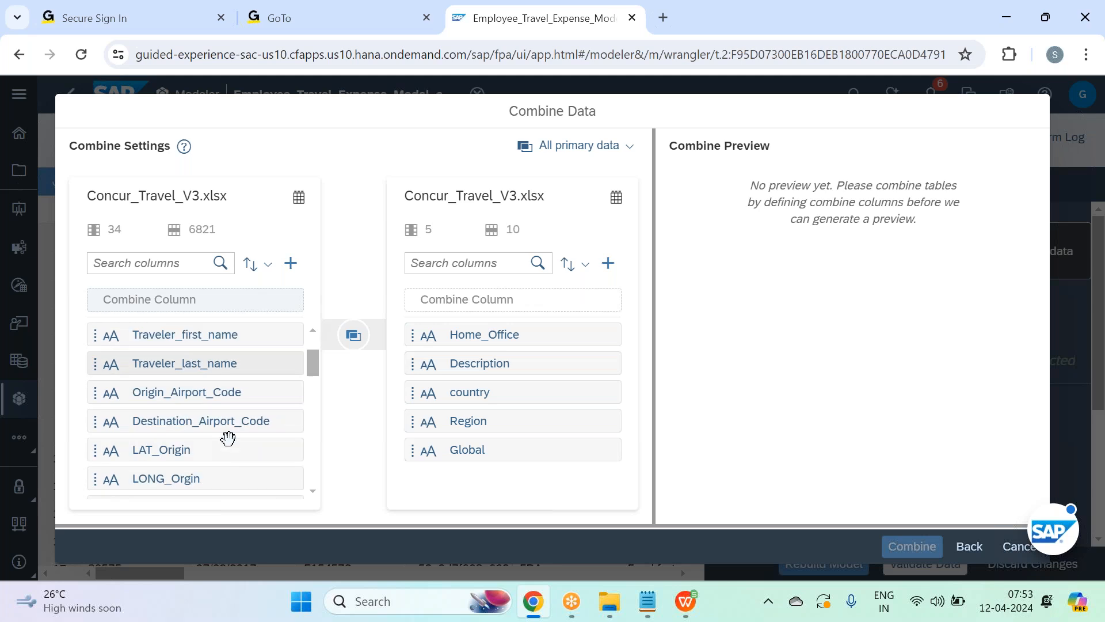
scroll(228, 437, "down", 8)
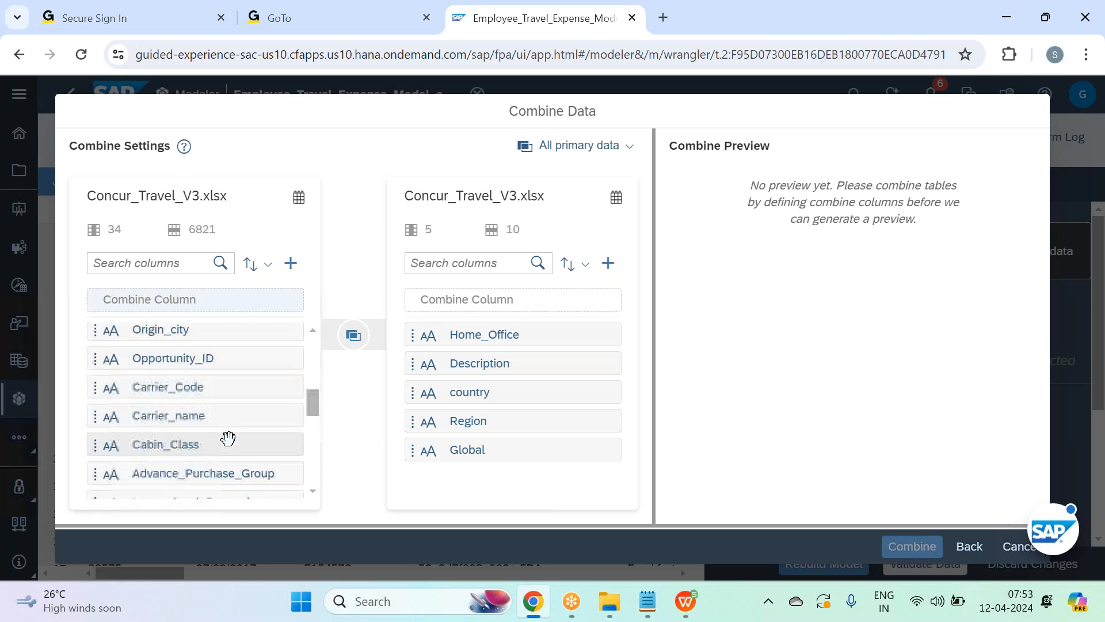
scroll(228, 438, "up", 3)
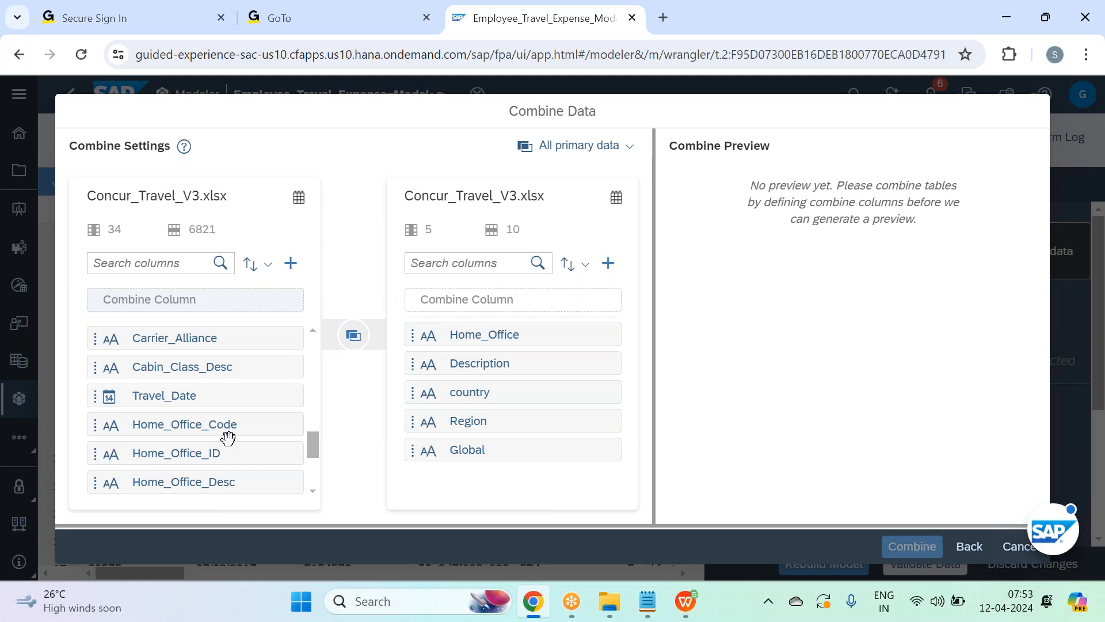
left_click_drag(187, 451, 196, 299)
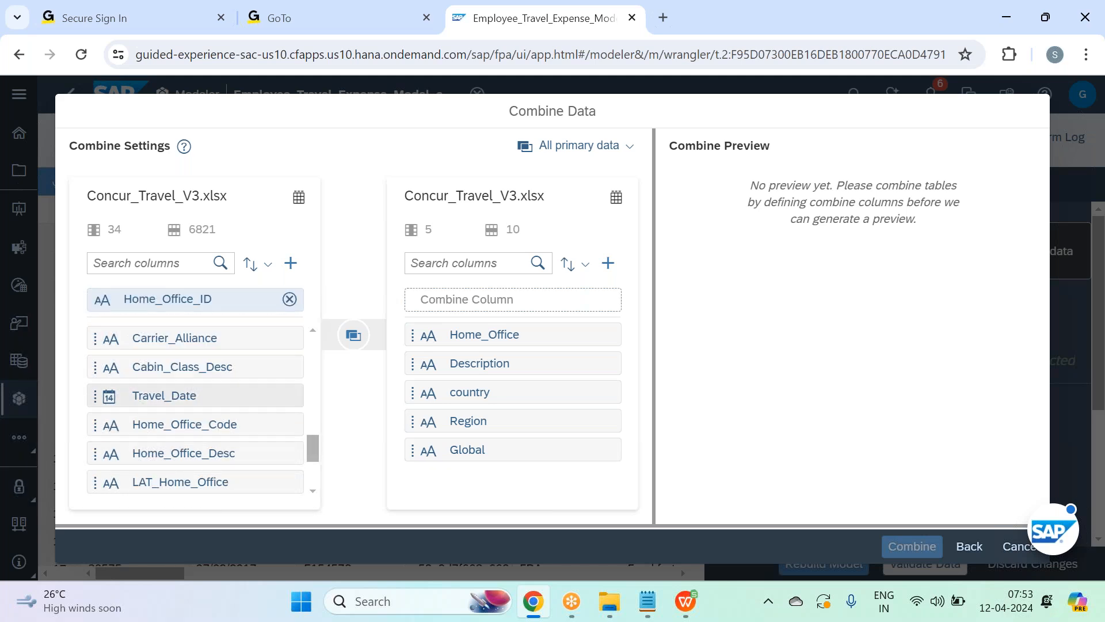
left_click_drag(548, 335, 518, 300)
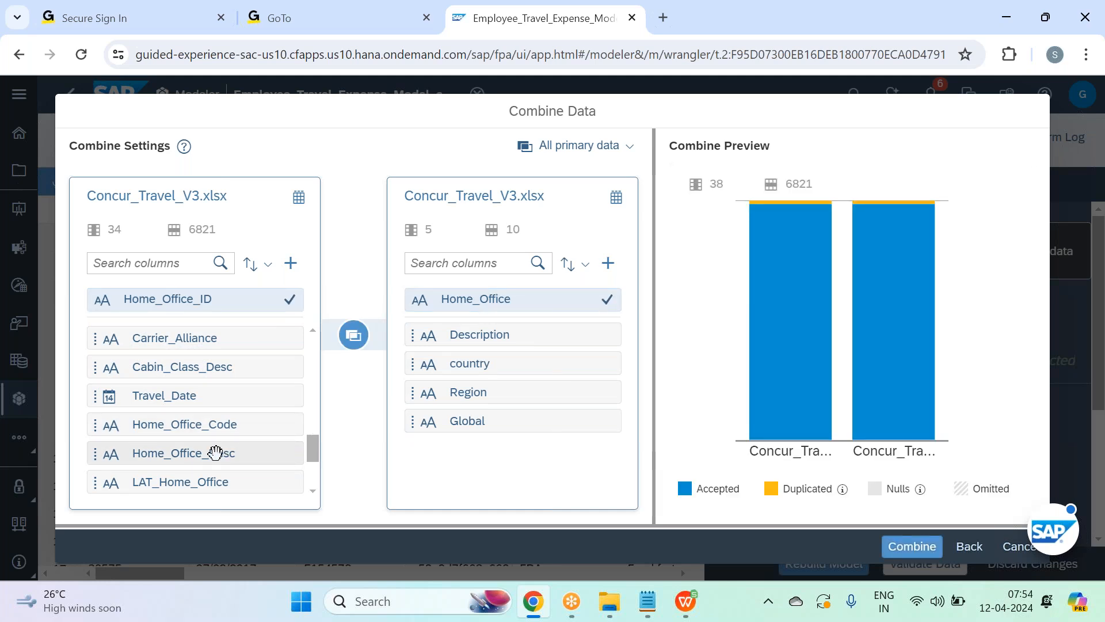
left_click_drag(215, 453, 195, 328)
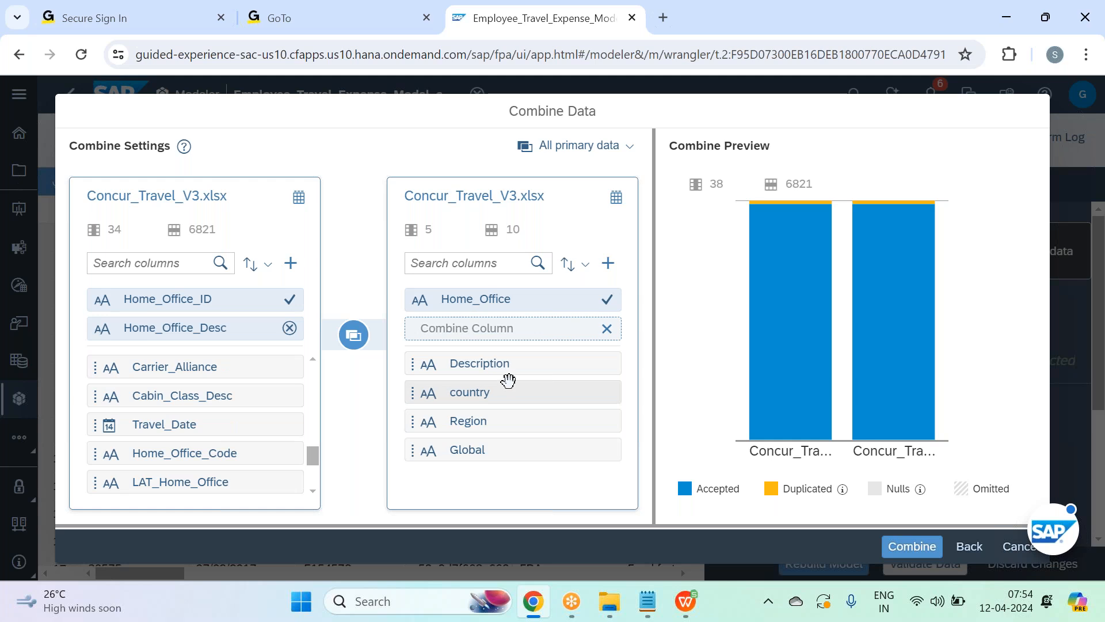
left_click(530, 363)
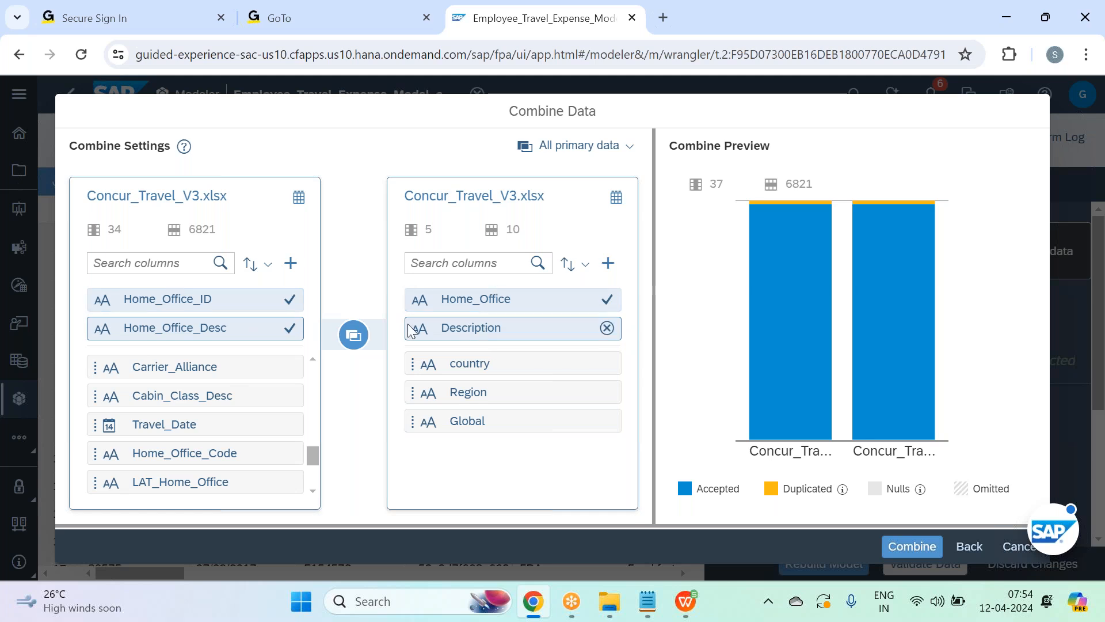
- Keep the combine type as All primary data and combine the two data sets
left_click(353, 336)
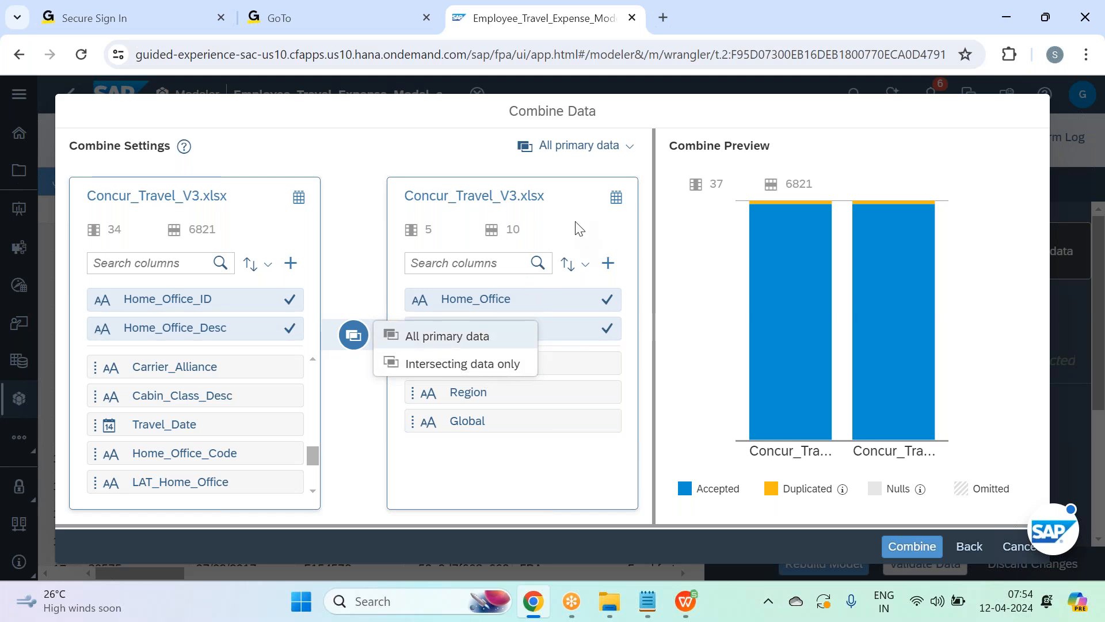
left_click(488, 336)
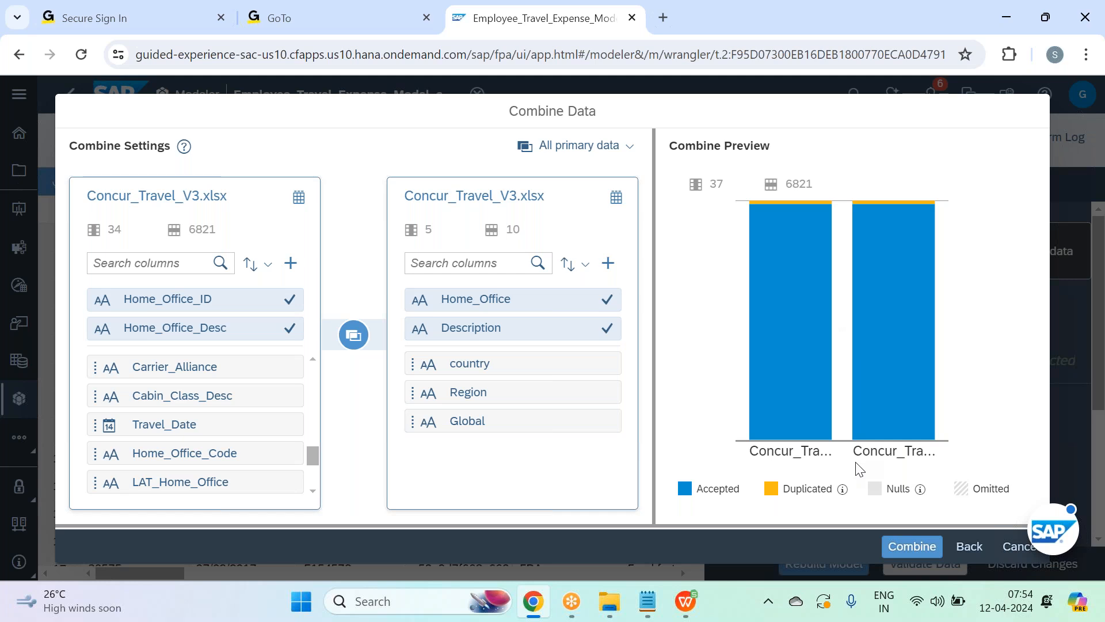
left_click(914, 547)
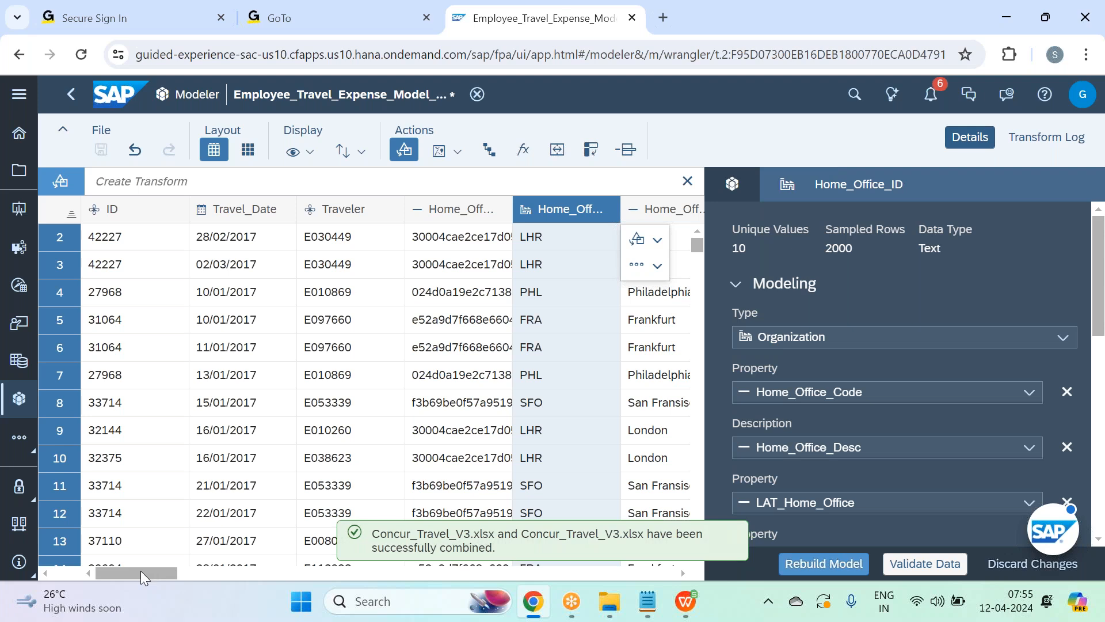
- Inspect the added country, Region and Global columns in the combined data and show the model's overall details
left_click_drag(141, 571, 604, 608)
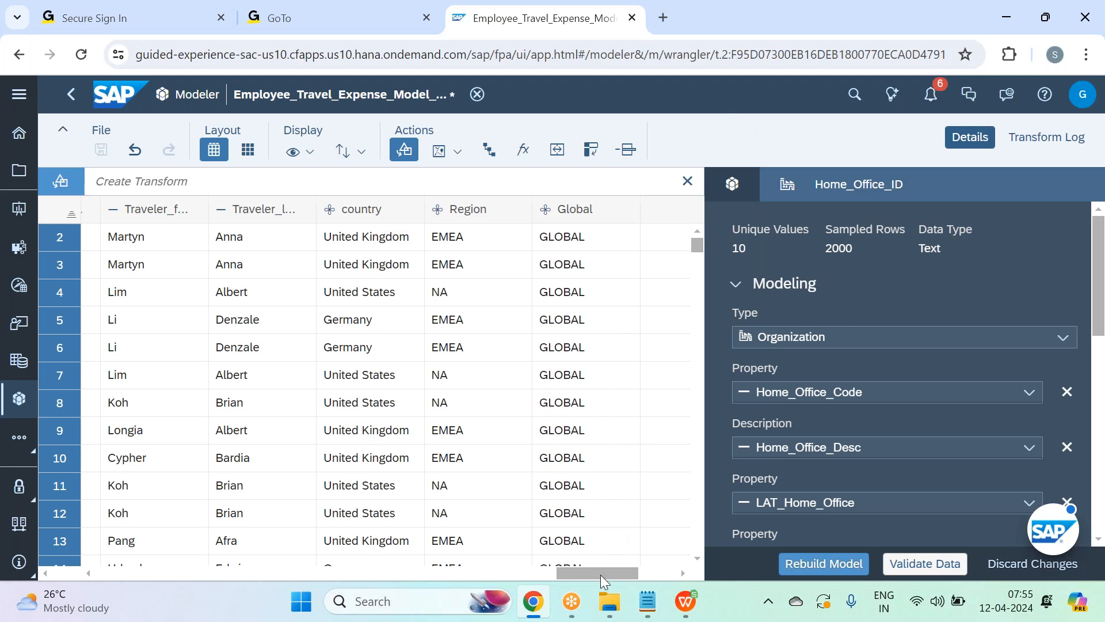
left_click_drag(596, 574, 590, 572)
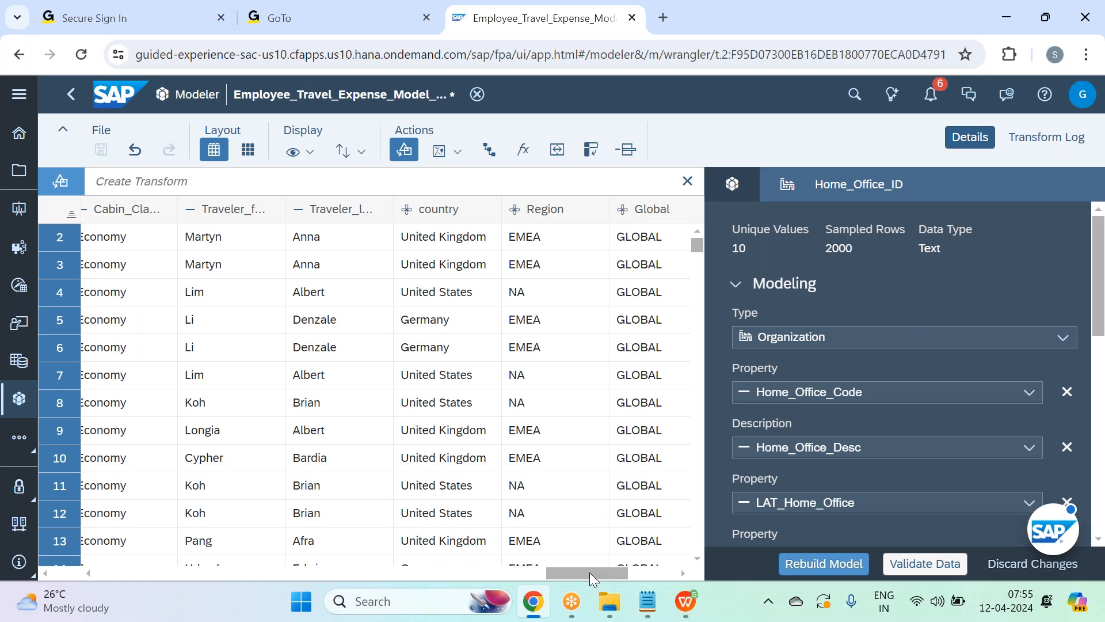
left_click_drag(593, 572, 602, 572)
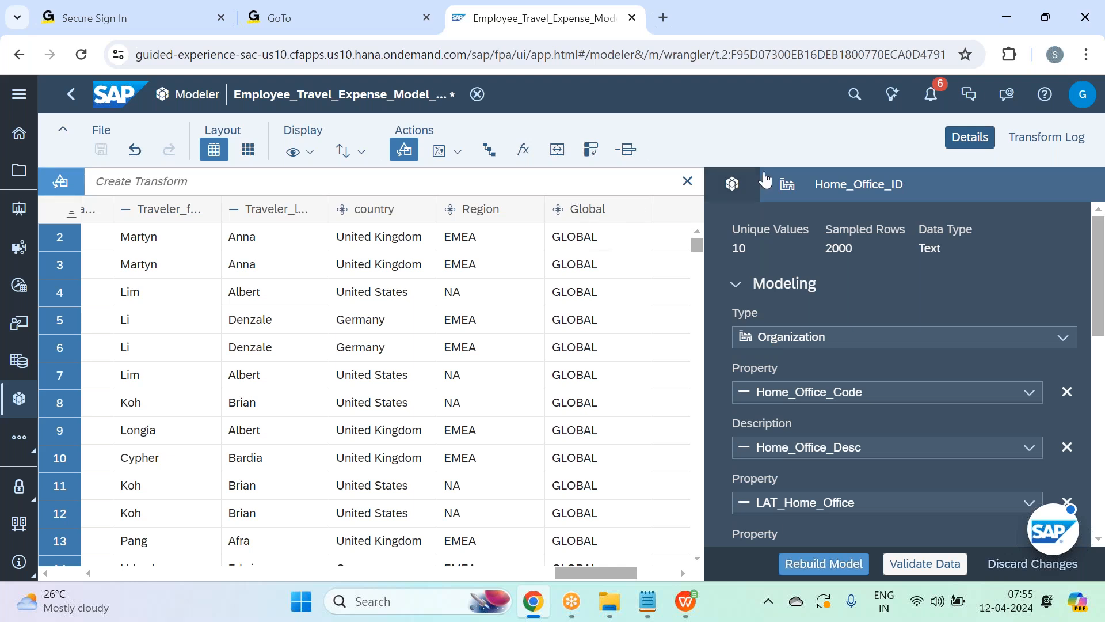
left_click(742, 191)
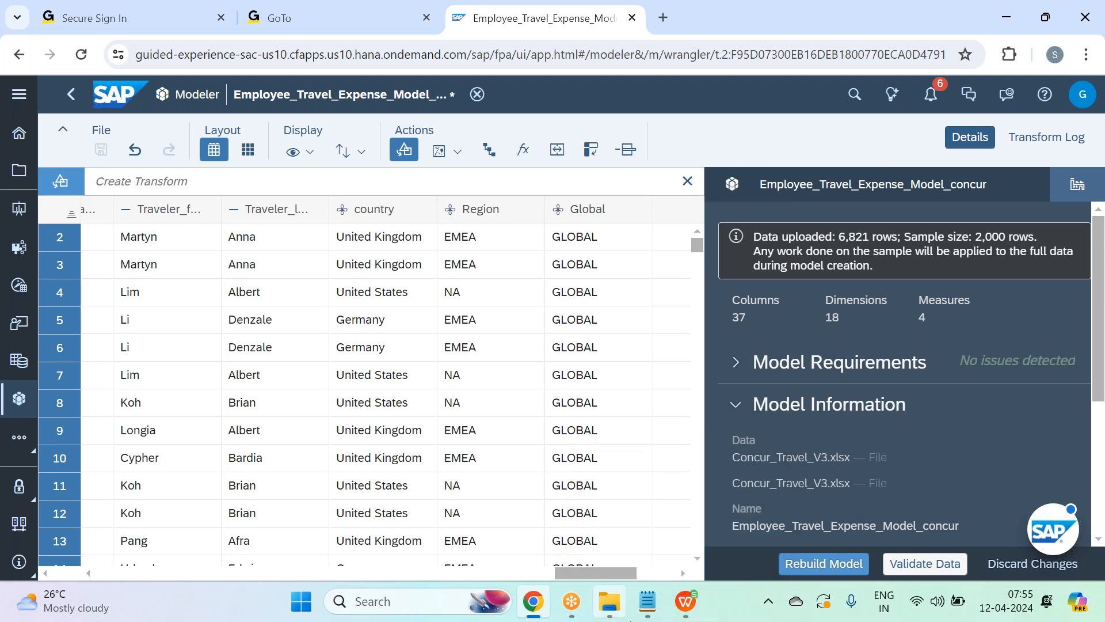
- Switch to Notepad and copy the hierarchy types and geo enrich dimension notes from Session 13 of SAC Feb 2024 - Batch 32
left_click(649, 601)
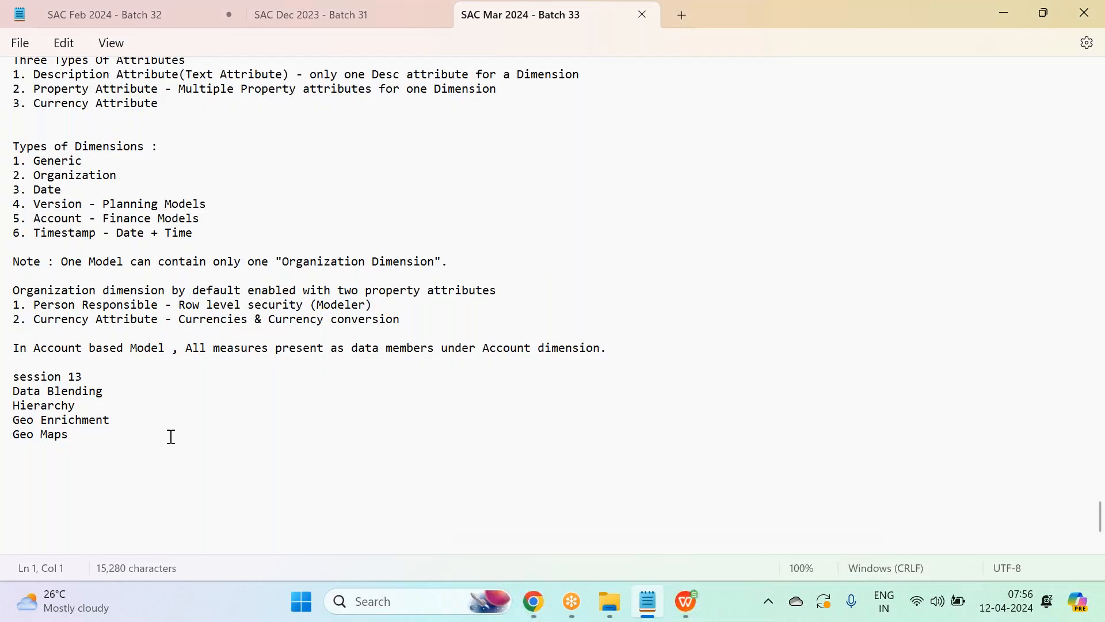
left_click(173, 14)
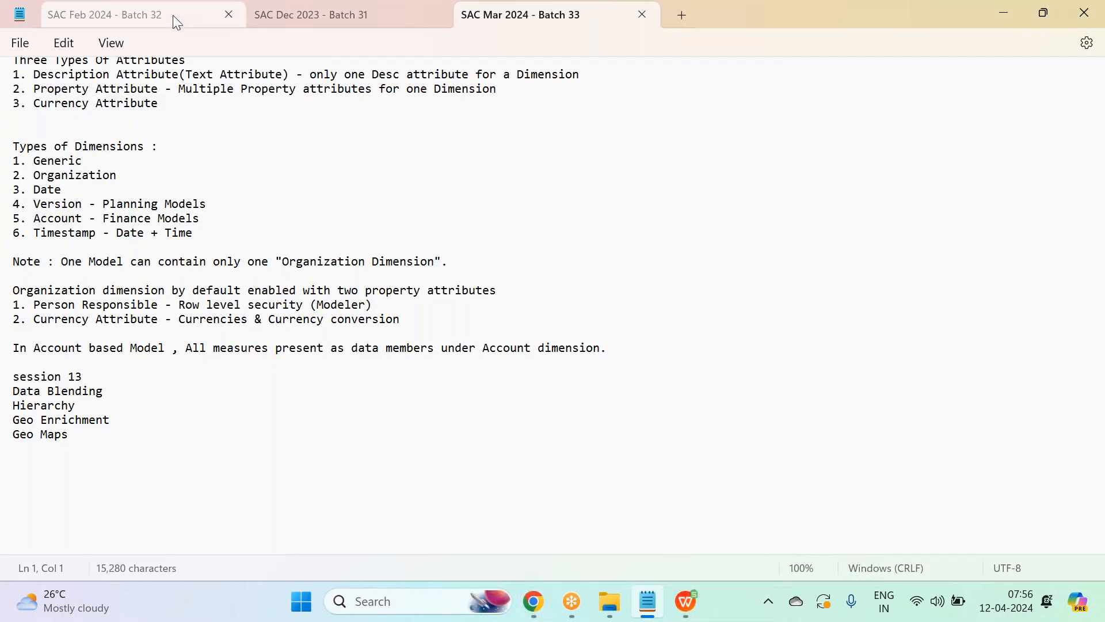
scroll(352, 282, "up", 6)
scroll(353, 285, "up", 20)
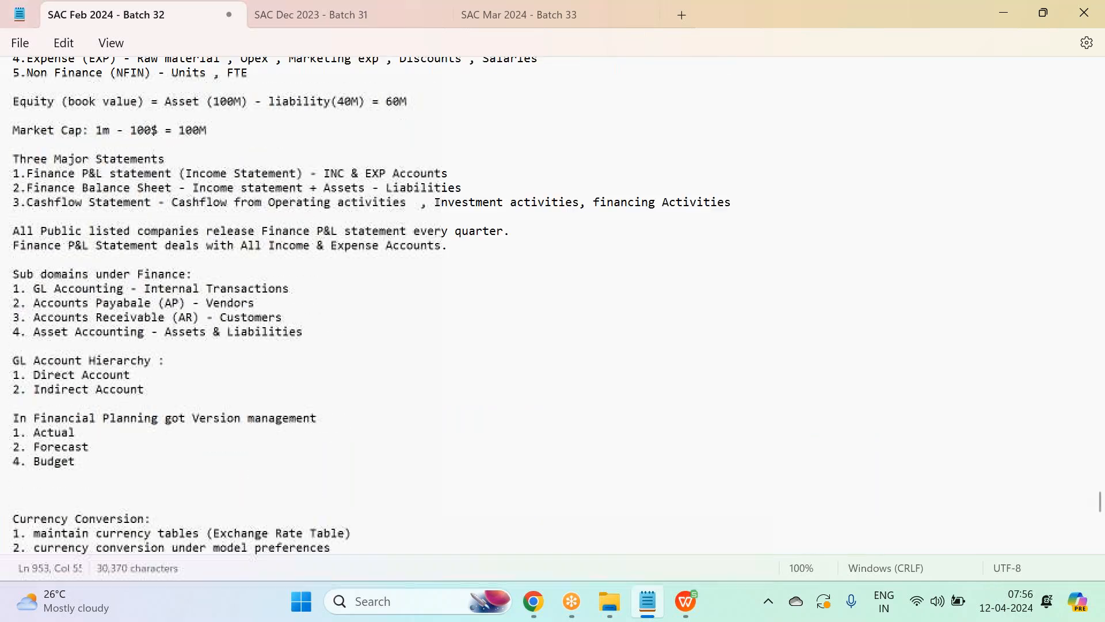
scroll(353, 282, "up", 20)
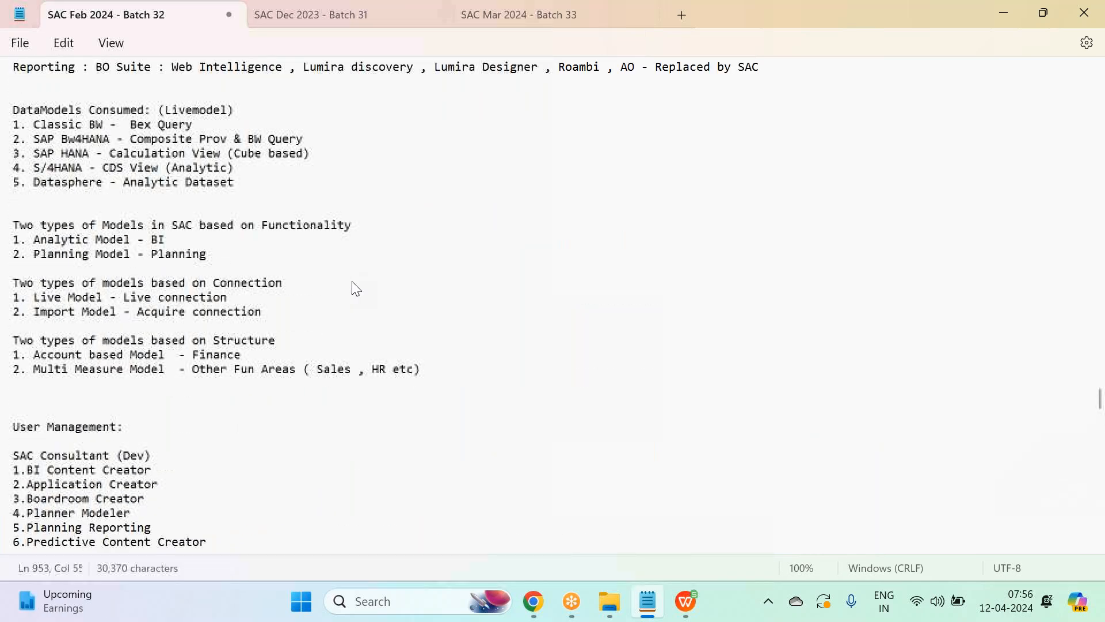
scroll(353, 282, "up", 20)
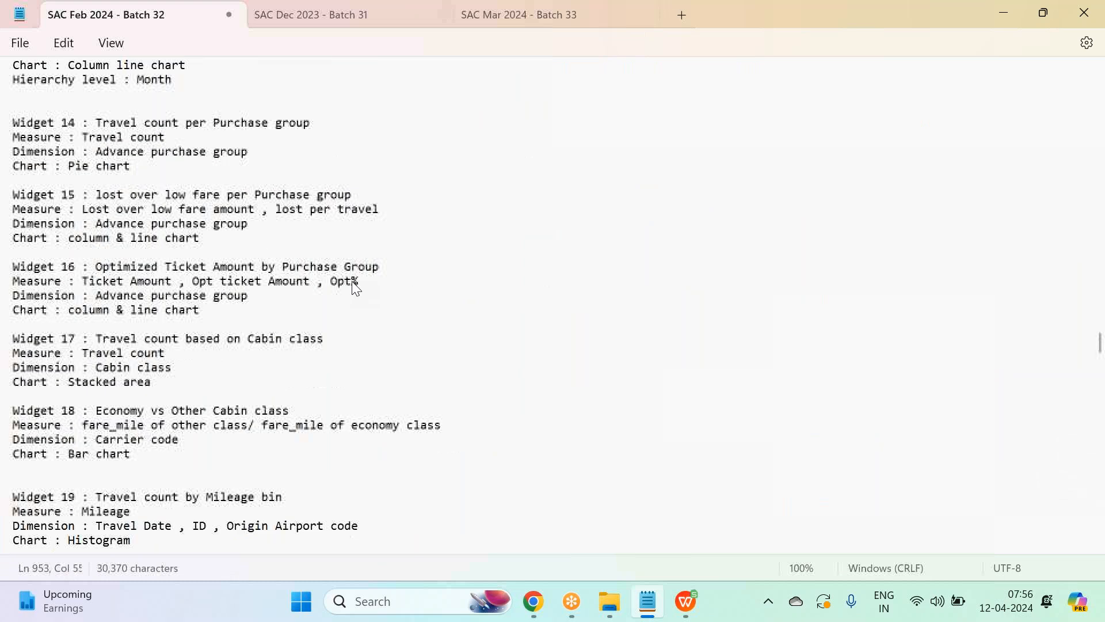
scroll(352, 282, "up", 15)
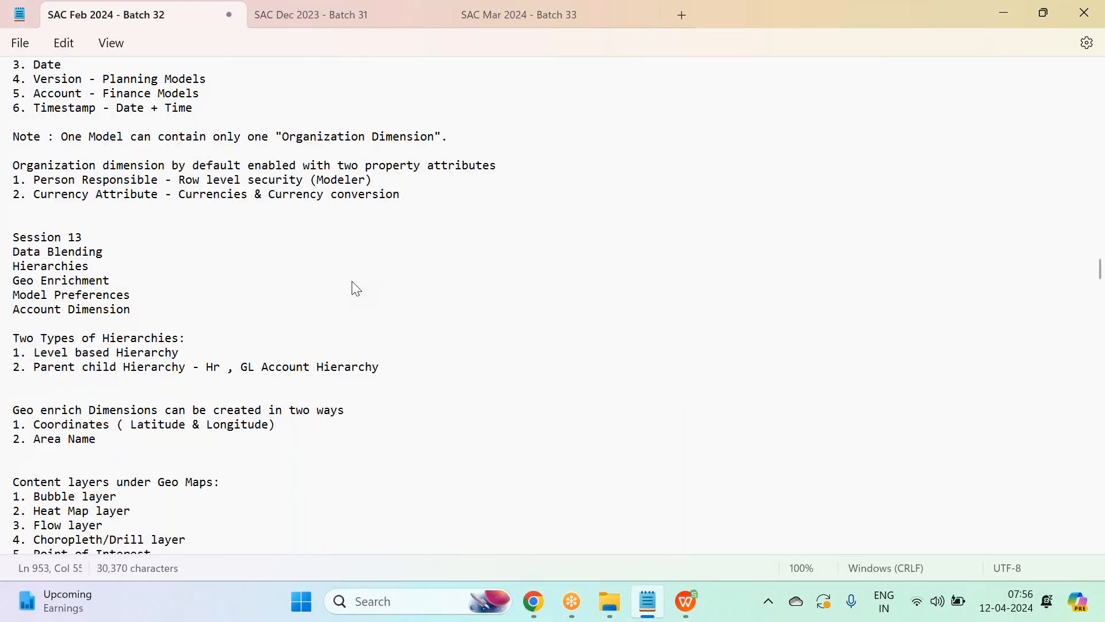
scroll(356, 288, "up", 5)
scroll(353, 288, "up", 1)
scroll(353, 288, "down", 5)
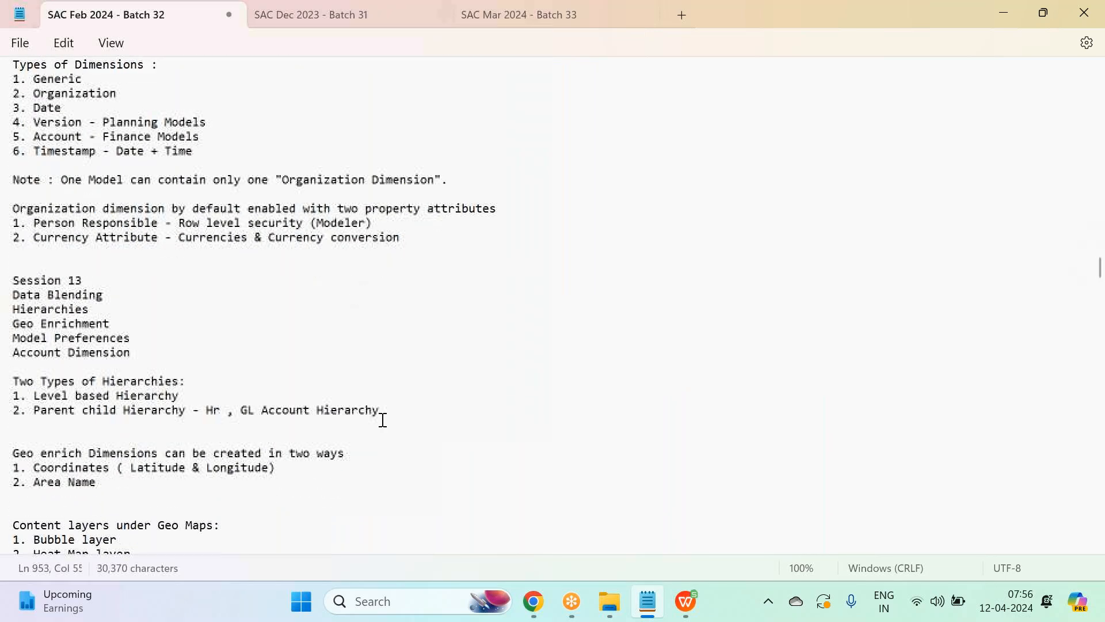
left_click_drag(115, 485, 4, 386)
key("ctrl+c")
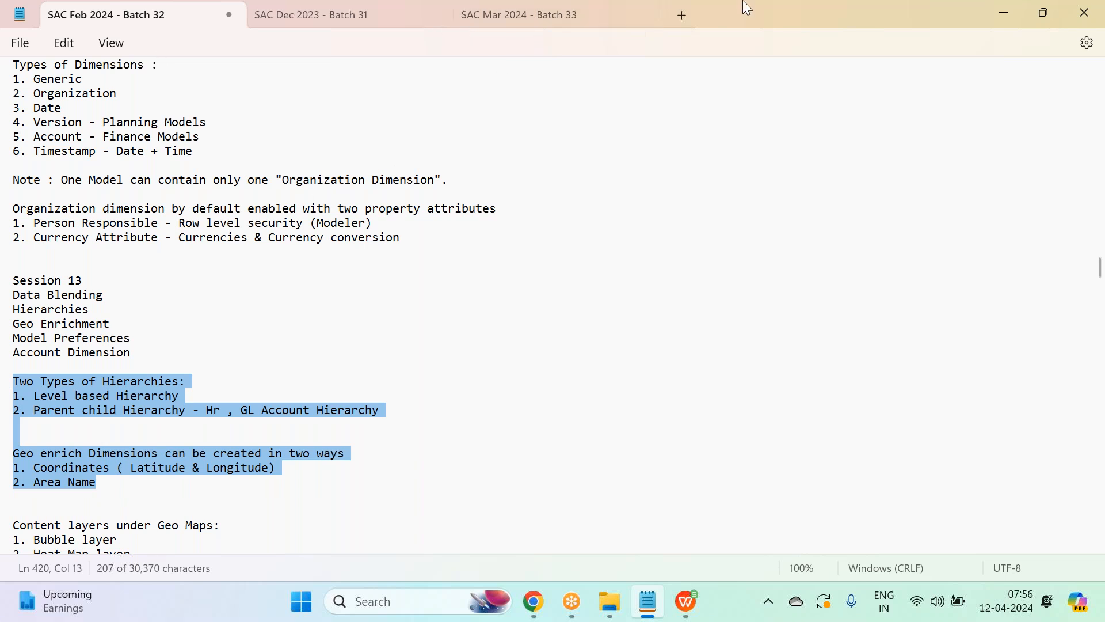
left_click(736, 22)
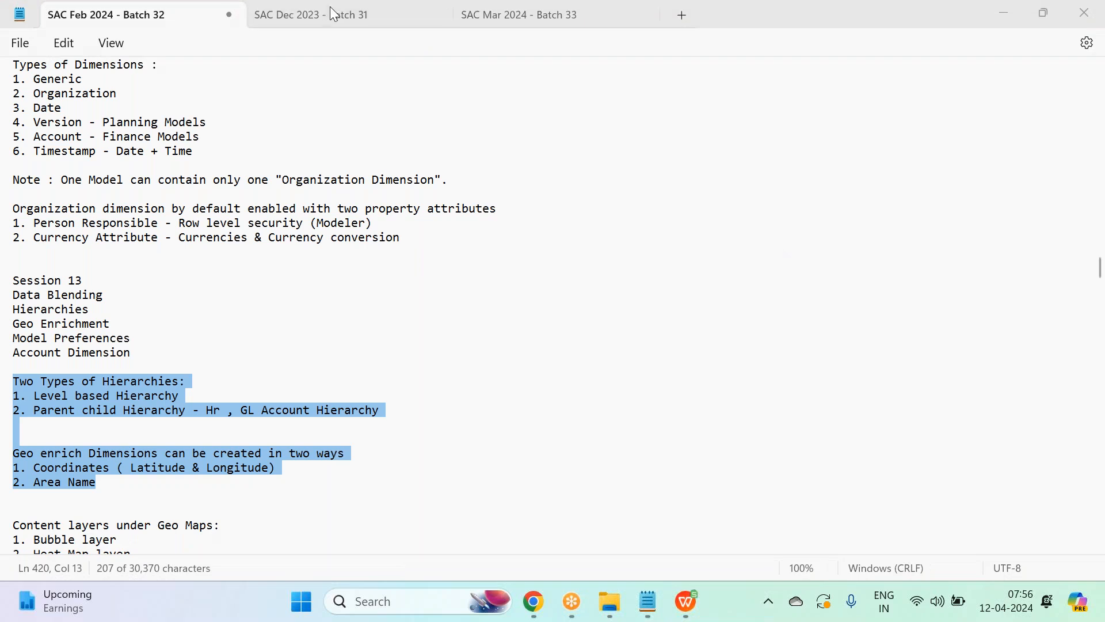
- Close the SAC Dec 2023 - Batch 31 notes and paste the copied notes below Geo Maps in SAC Mar 2024 - Batch 33
left_click(467, 26)
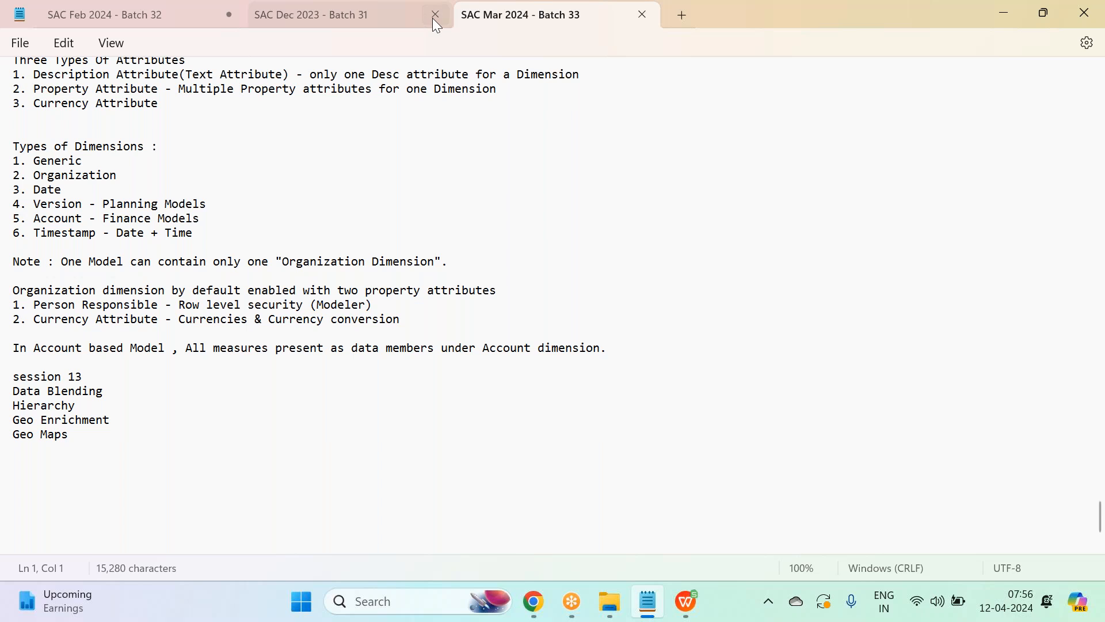
left_click(433, 16)
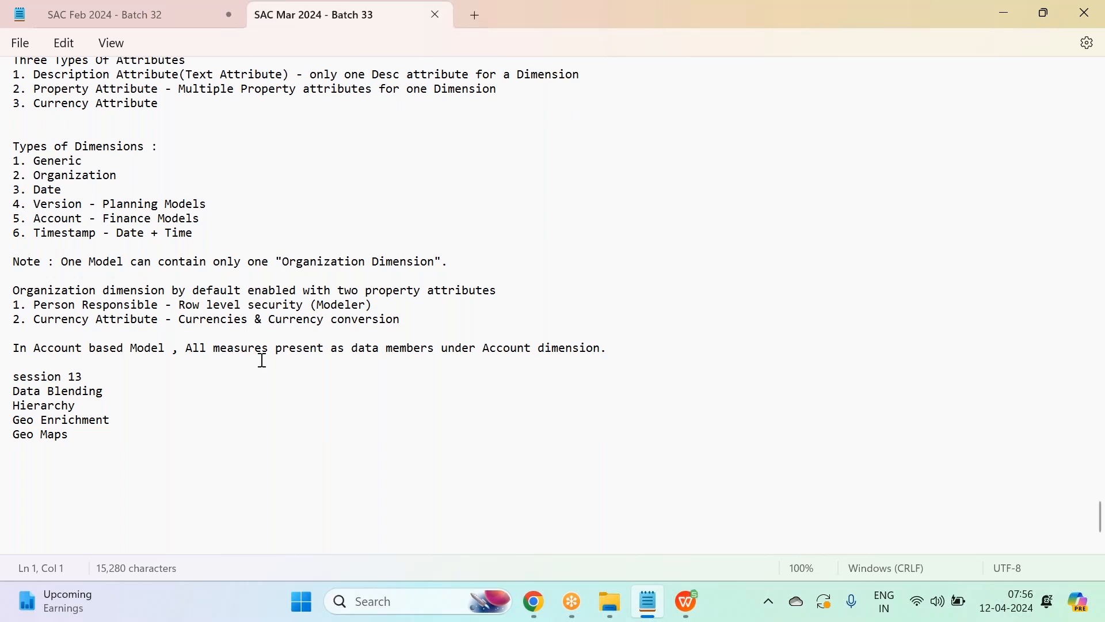
left_click(99, 434)
key("Return")
key("Return")
key("ctrl+v")
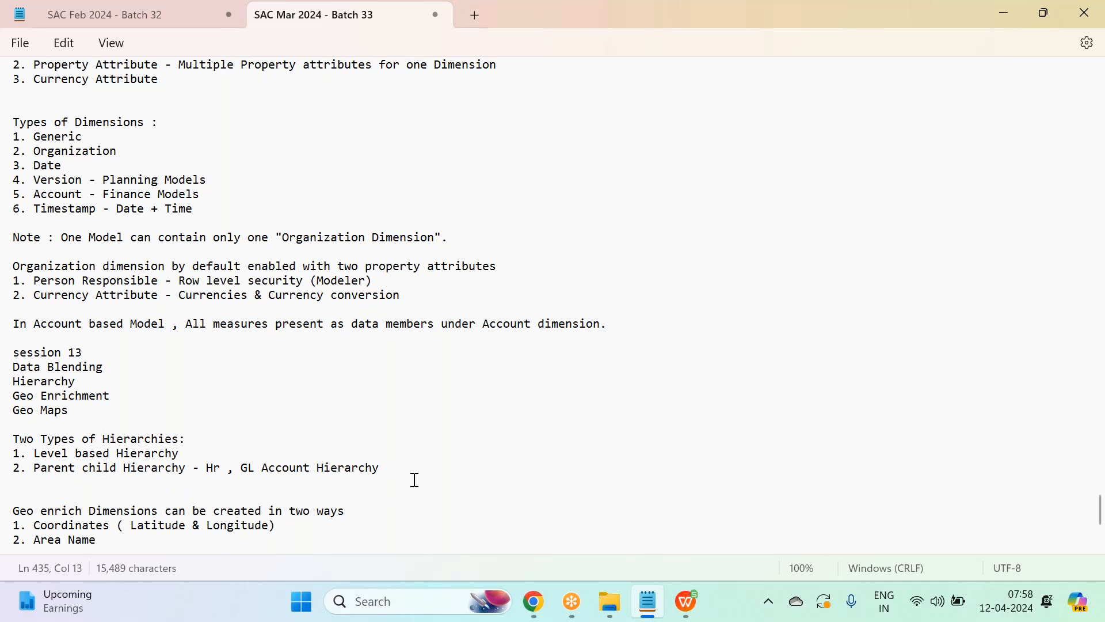
- Switch to the Concur_Travel_V3.xlsx workbook and examine the Region sheet's Global and Region values as the upper hierarchy levels
left_click(535, 604)
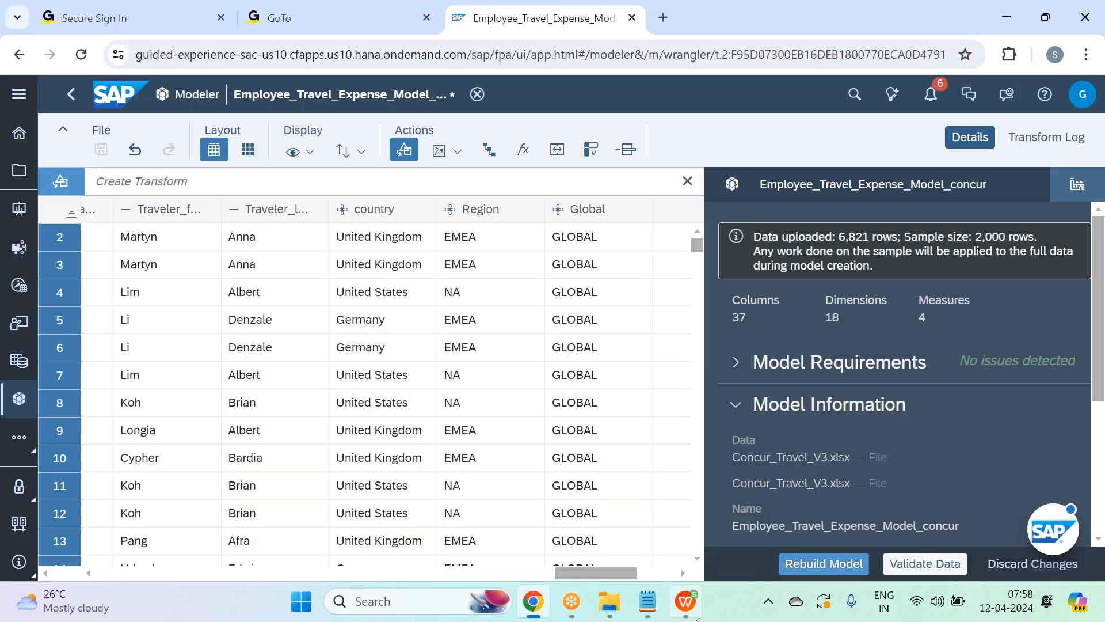
left_click(677, 488)
left_click(518, 360)
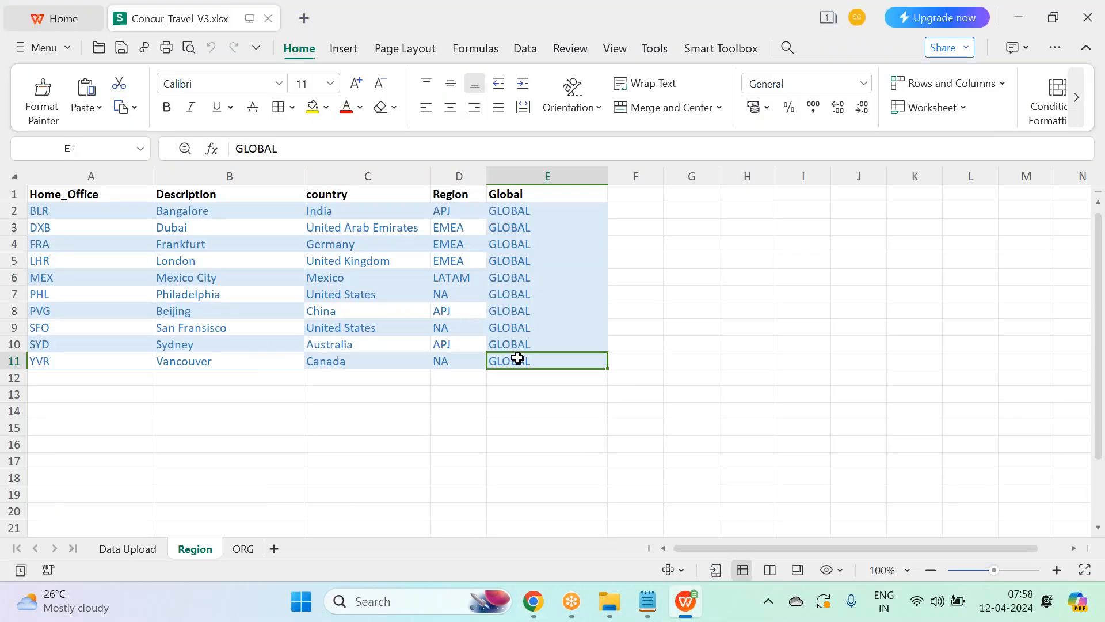
left_click(456, 211)
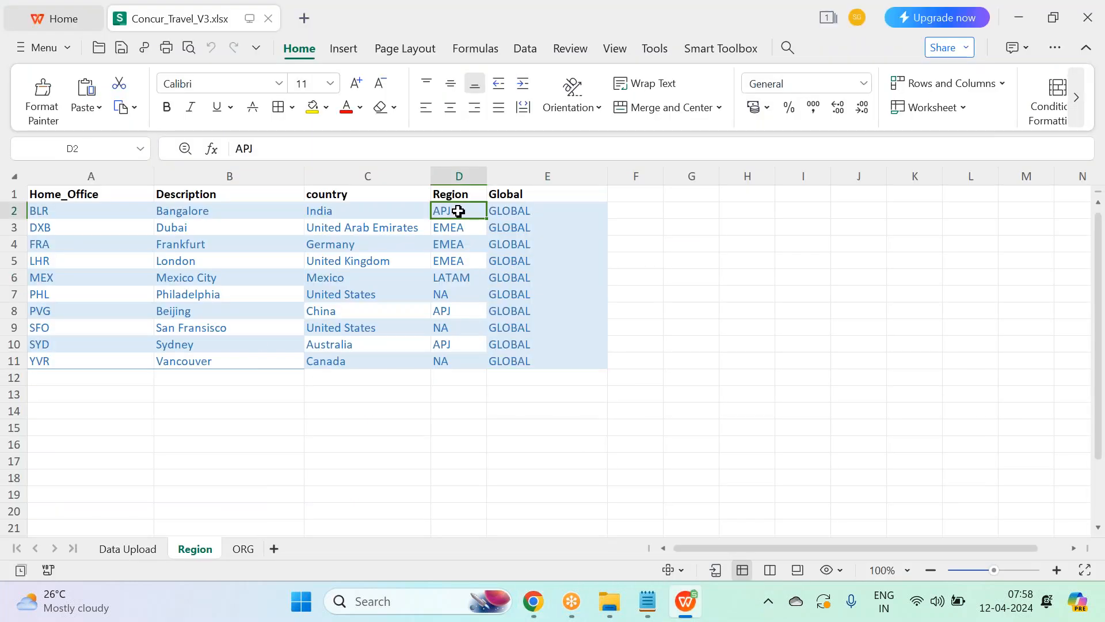
left_click_drag(458, 274, 462, 367)
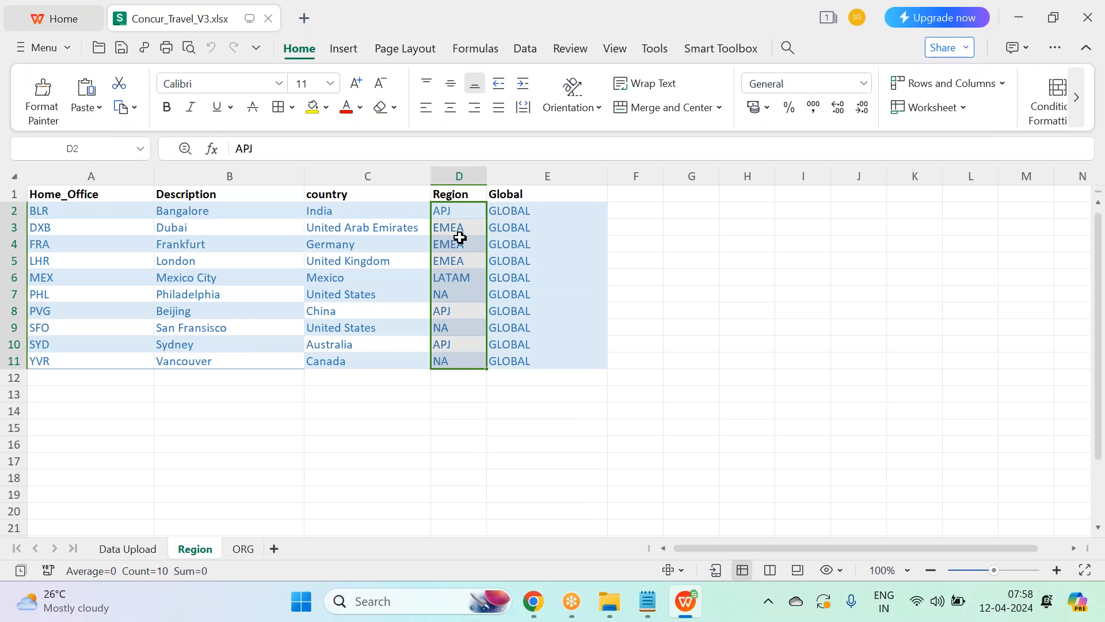
left_click(466, 215)
left_click(471, 230)
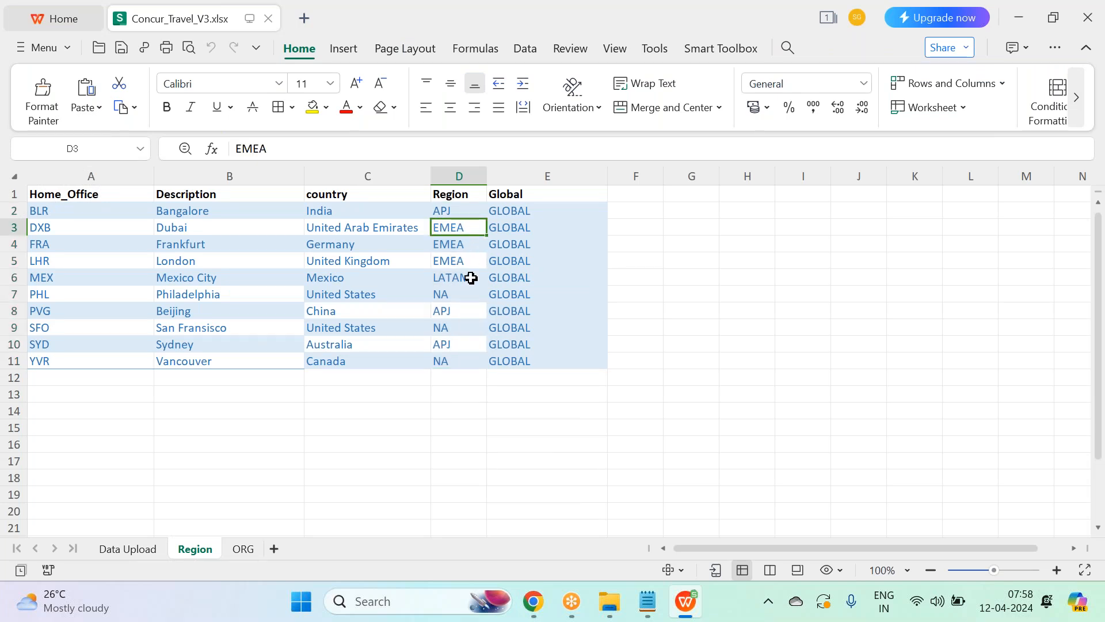
left_click(471, 278)
left_click(471, 302)
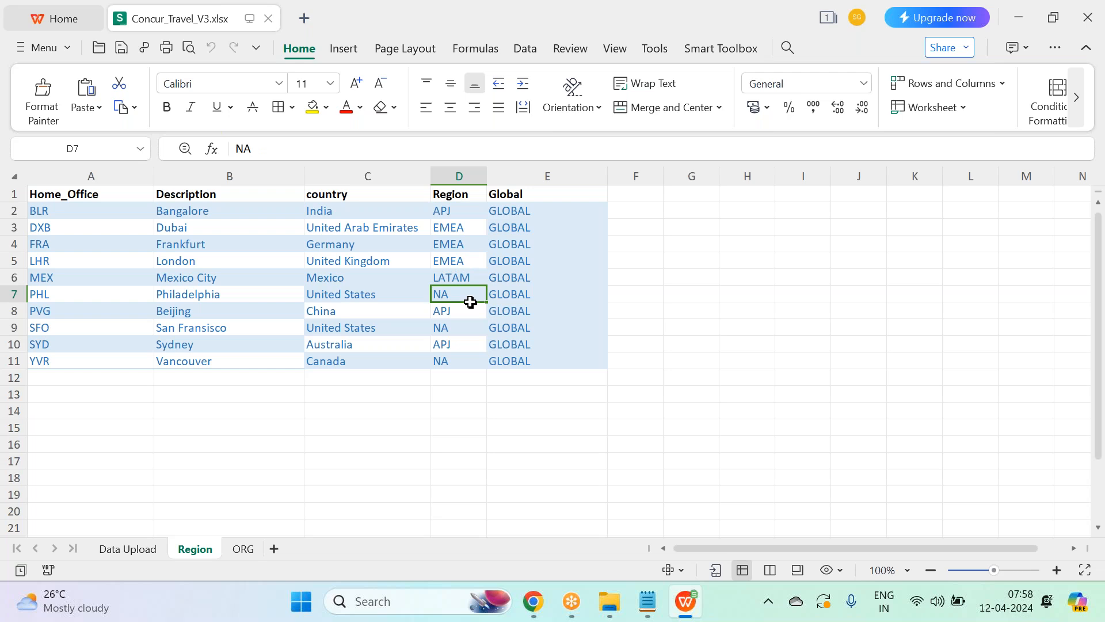
left_click_drag(462, 211, 471, 358)
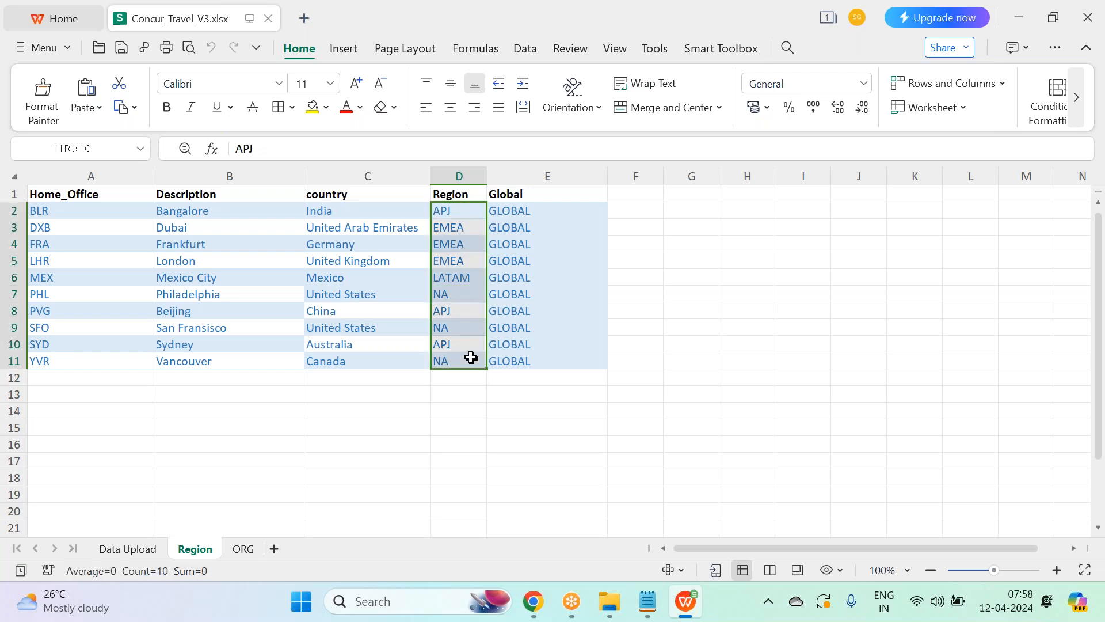
- Examine which countries belong to each of the APJ, EMEA, LATAM and NA regions in the Region sheet
left_click(397, 210)
left_click_drag(389, 254, 387, 341)
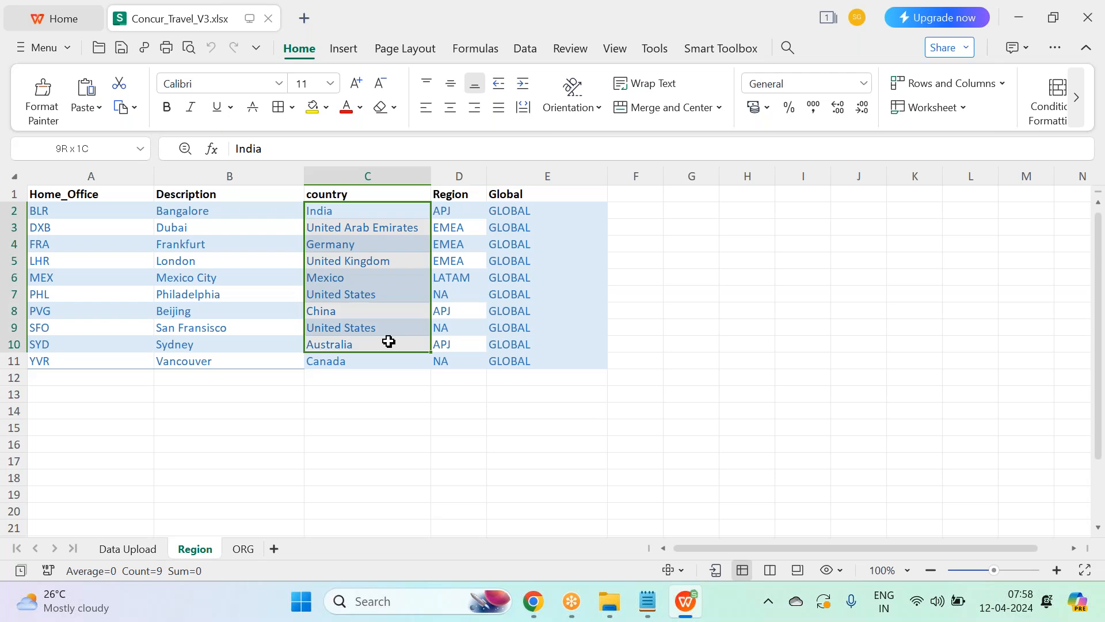
left_click(464, 216)
left_click(363, 210)
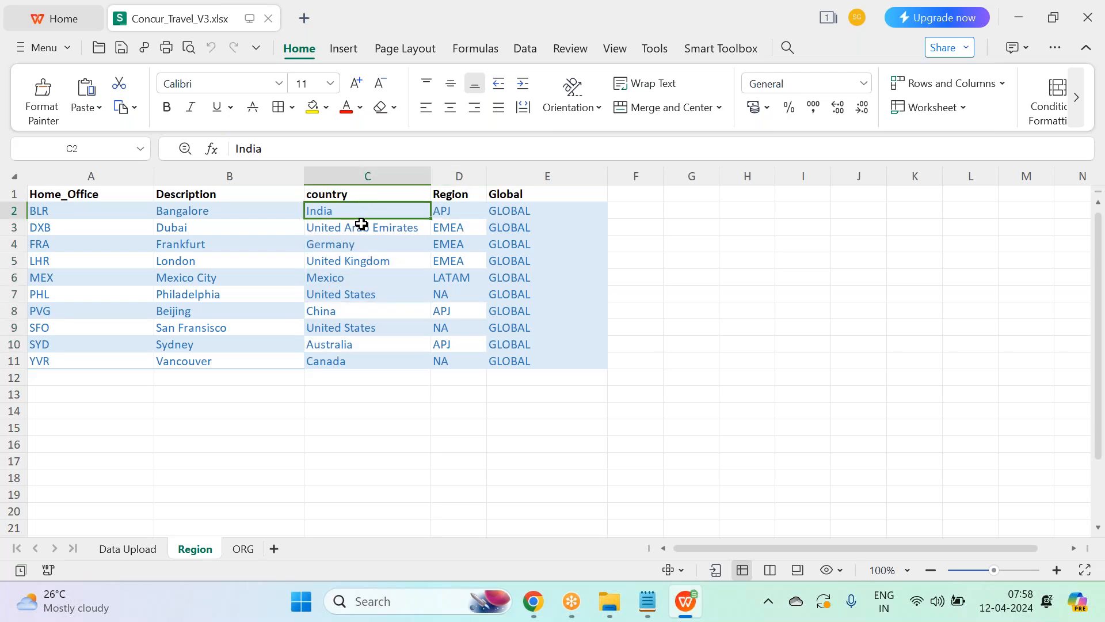
left_click(373, 311)
left_click(360, 344)
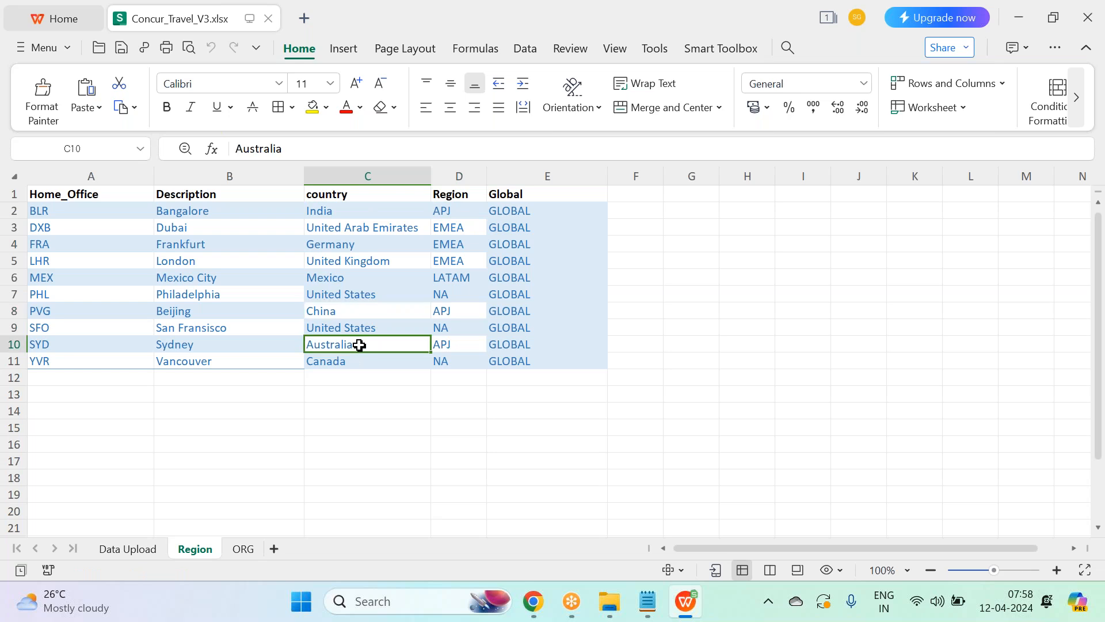
left_click(459, 233)
left_click(376, 229)
left_click(351, 247)
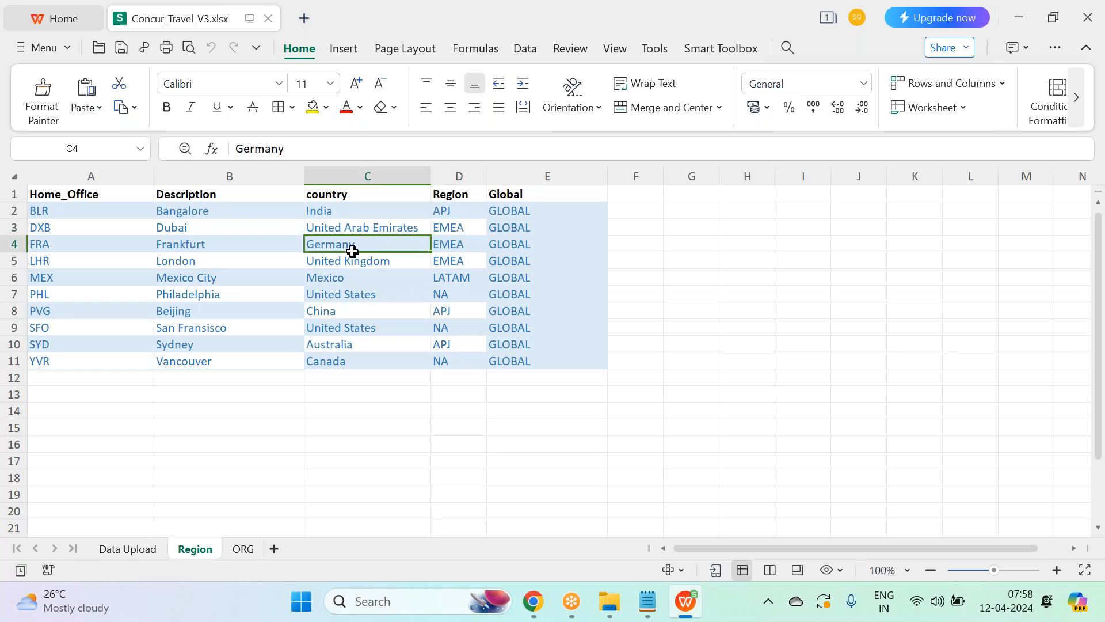
left_click(357, 266)
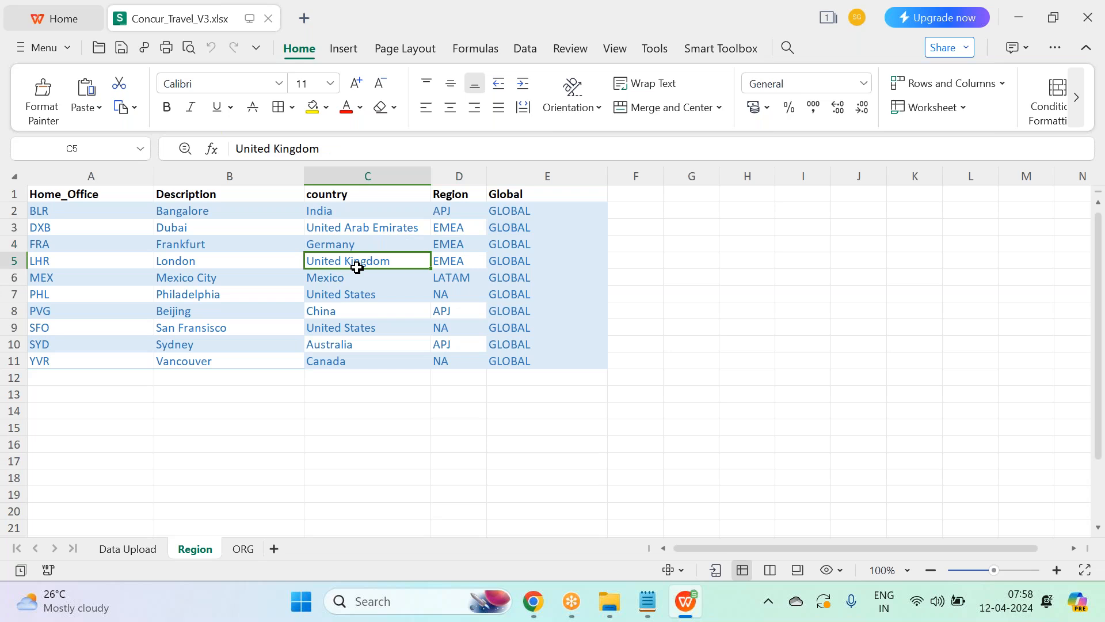
left_click(448, 279)
left_click(328, 278)
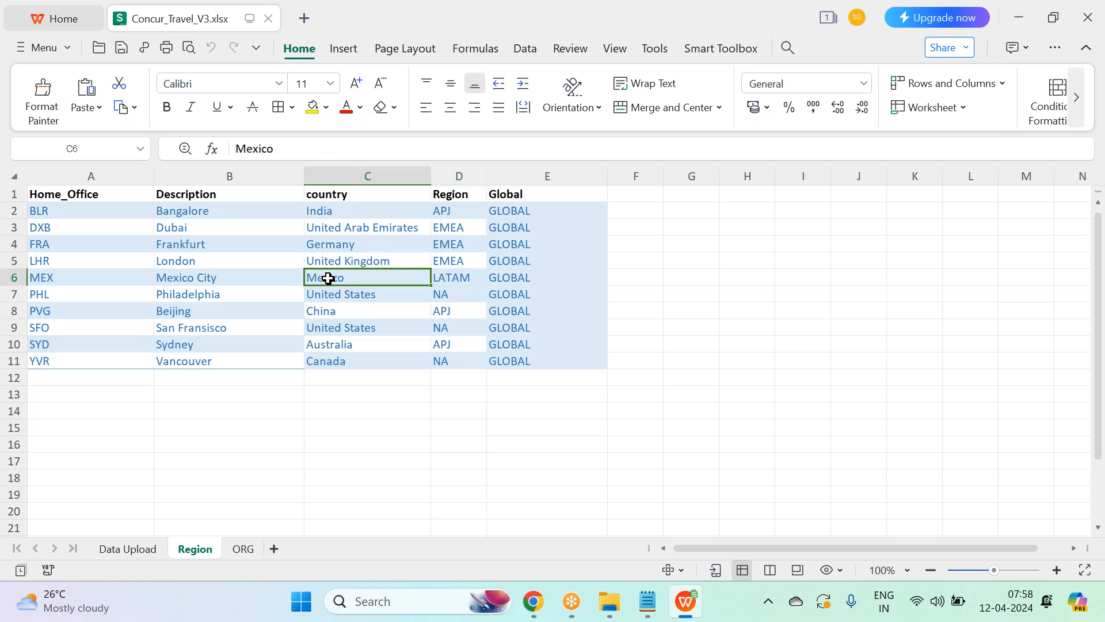
left_click(463, 295)
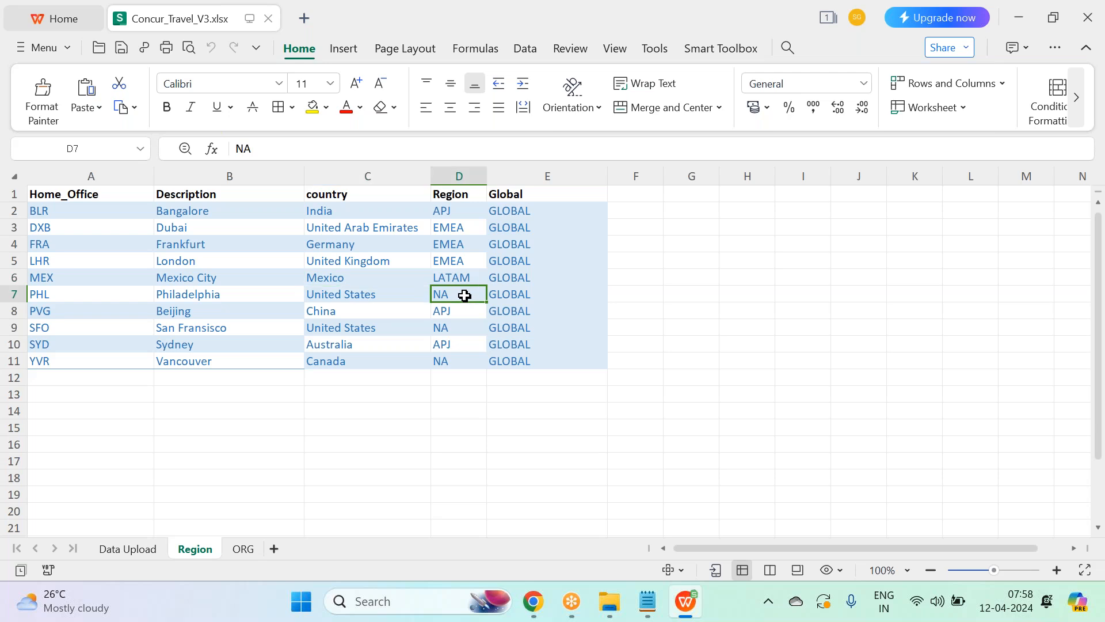
left_click(370, 296)
left_click(370, 341)
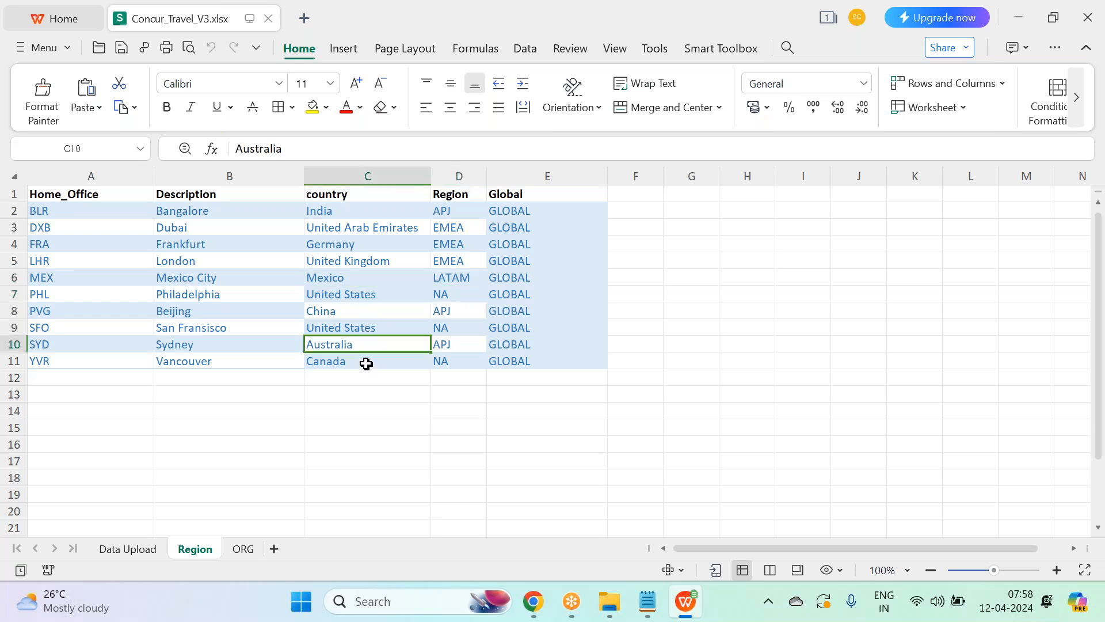
left_click(362, 325)
left_click(362, 361)
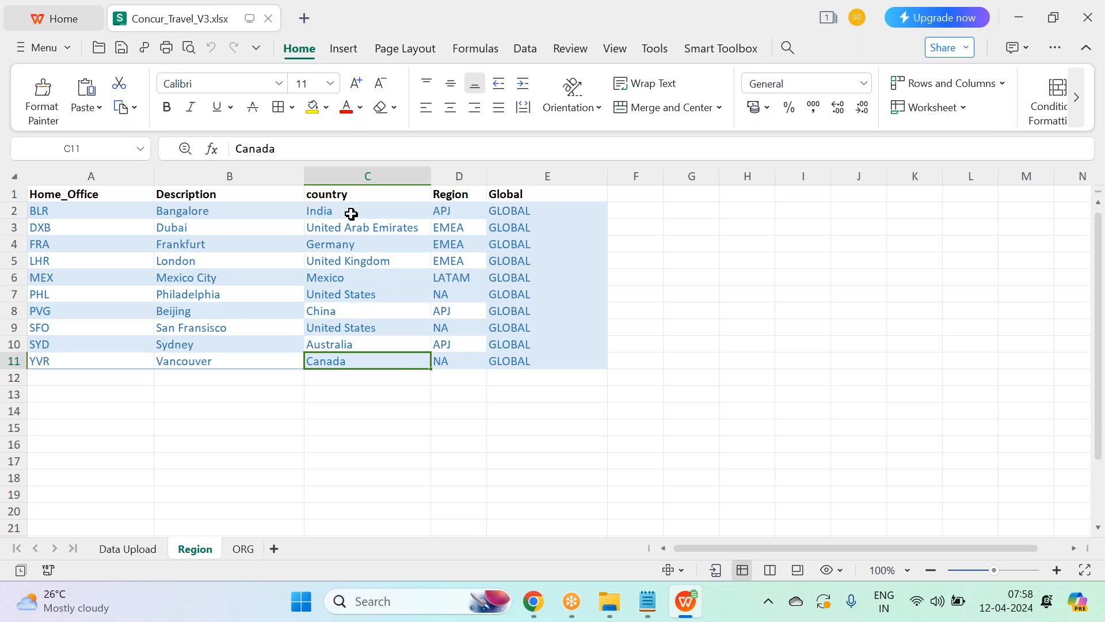
- Review the home office cities under their countries, and the full range from Description to Global in the Region sheet
left_click_drag(221, 216, 228, 359)
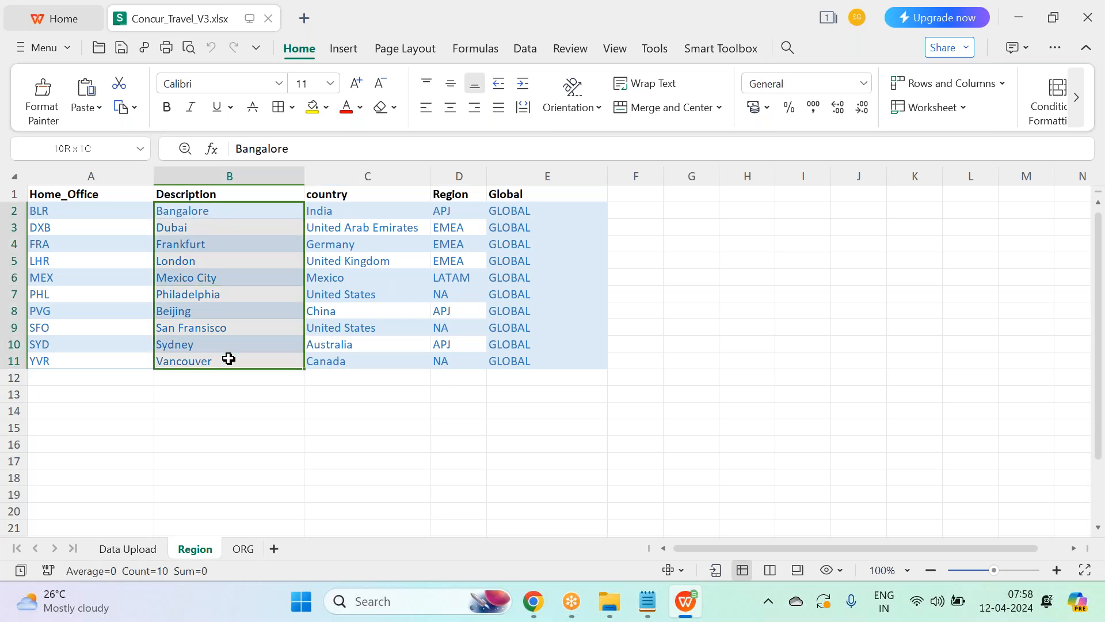
left_click(220, 294)
left_click(230, 329)
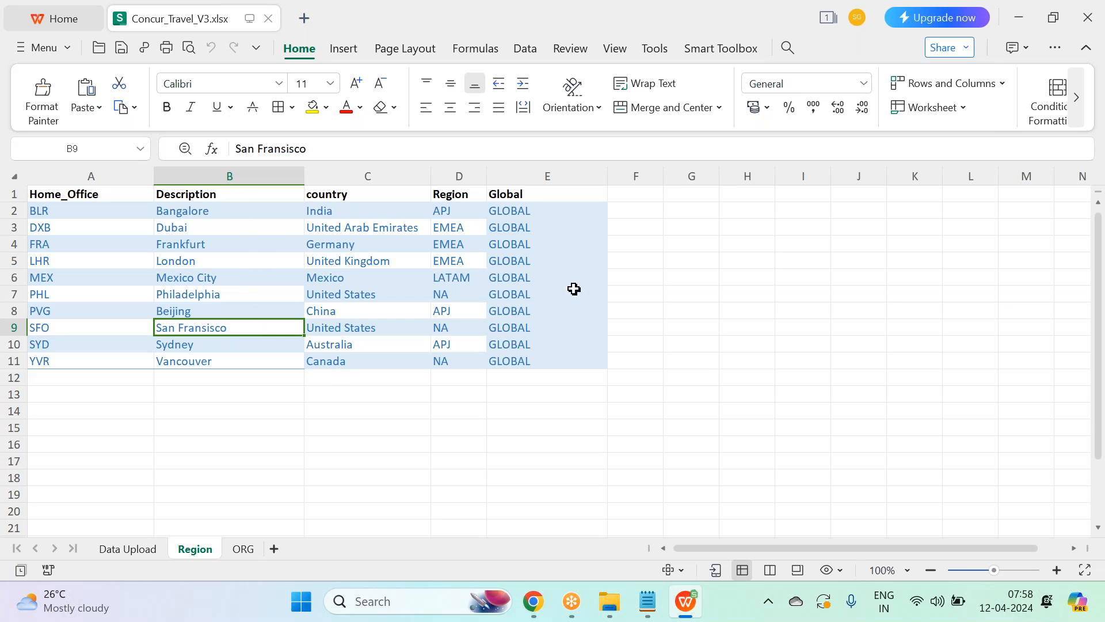
left_click_drag(180, 209, 547, 361)
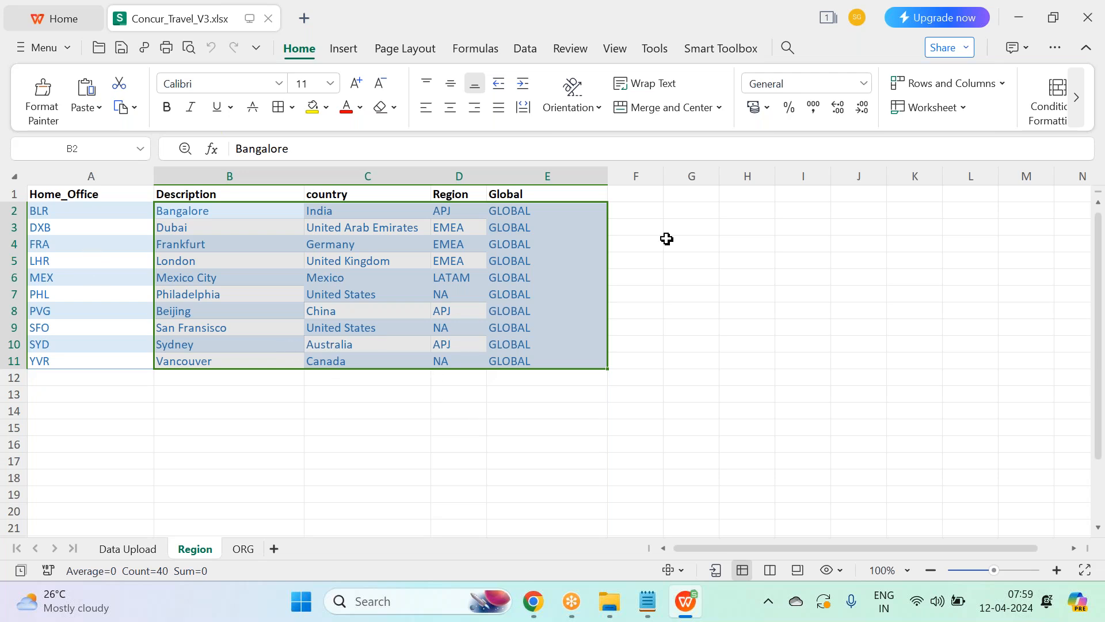
- Switch back to the travel expense model in SAP Analytics Cloud and start a level based hierarchy named Hier_HomeOffice
left_click(535, 601)
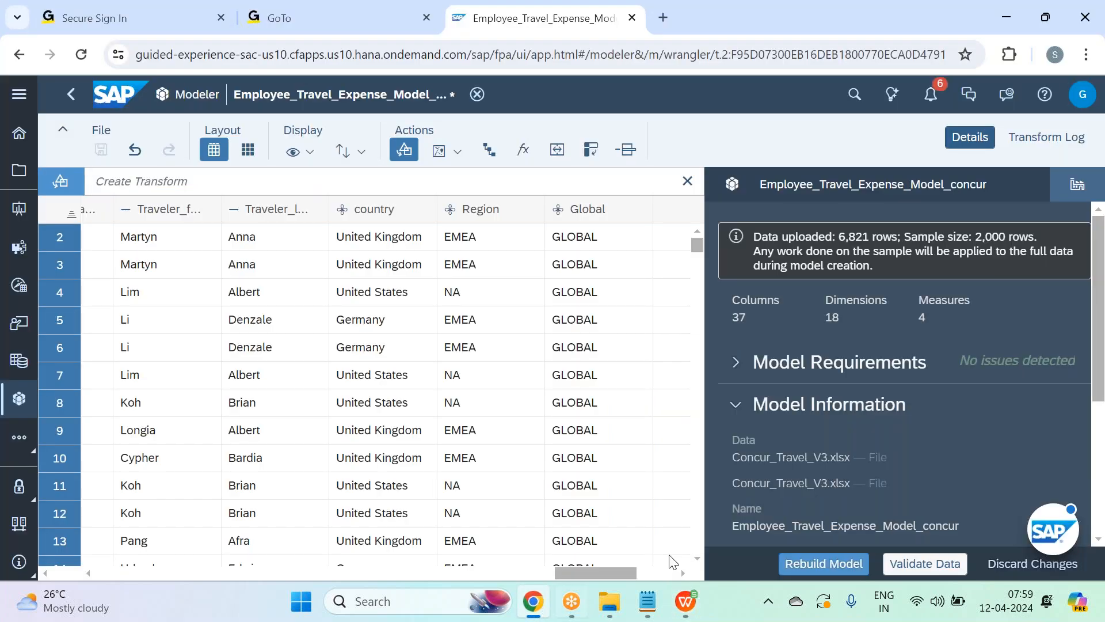
left_click(489, 151)
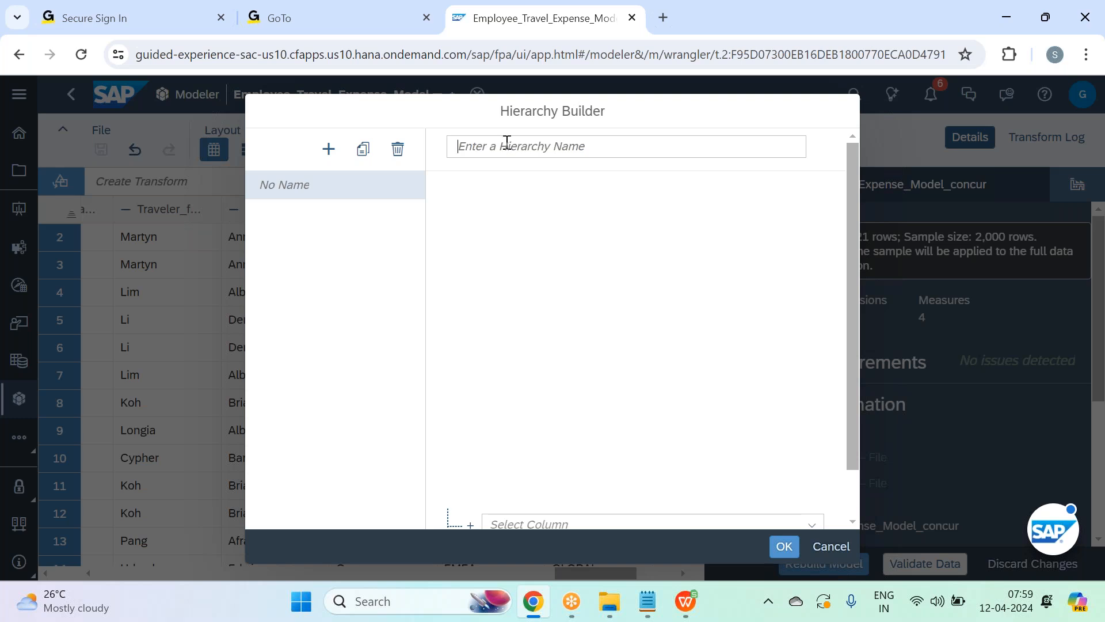
type("H")
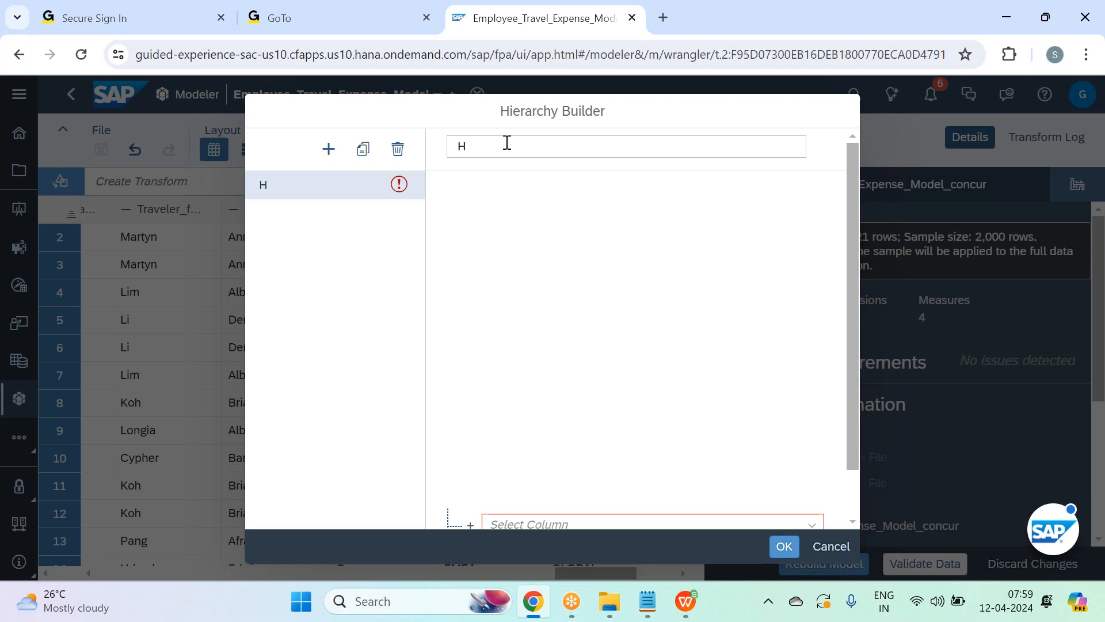
type("ier_")
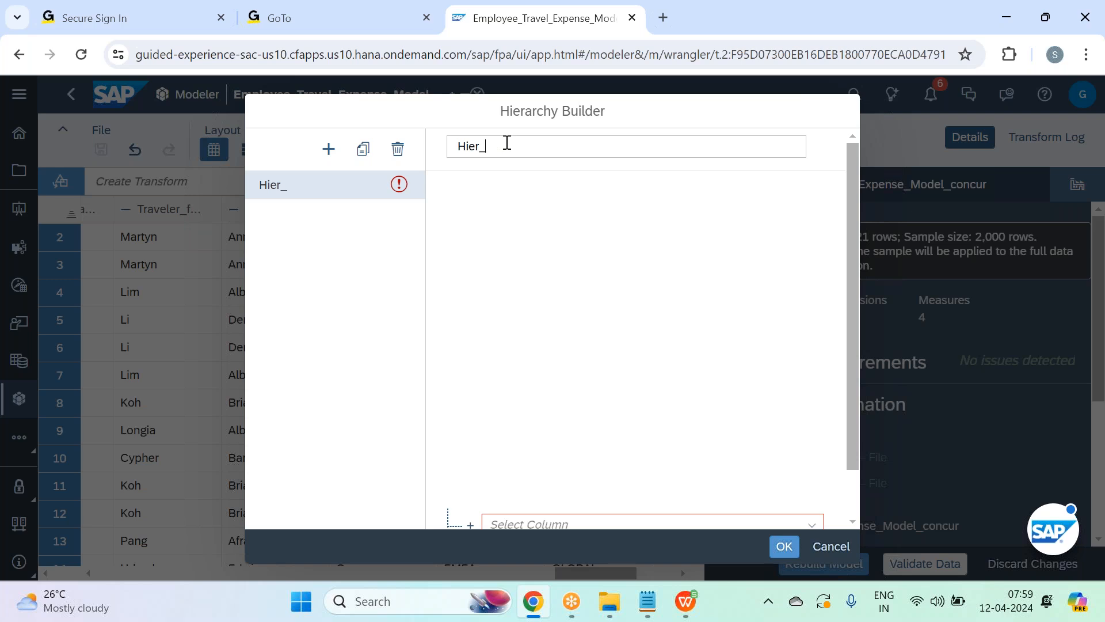
type("HomeOffice")
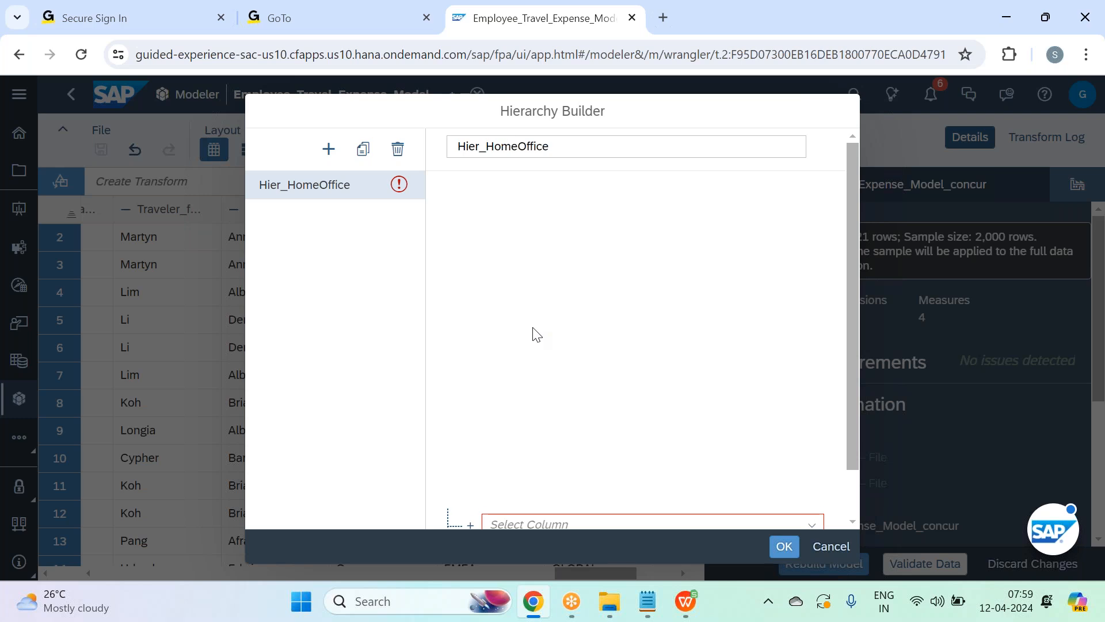
- Add Home_Office_ID as the bottom level of Hier_HomeOffice and country as the level above it
scroll(593, 374, "down", 2)
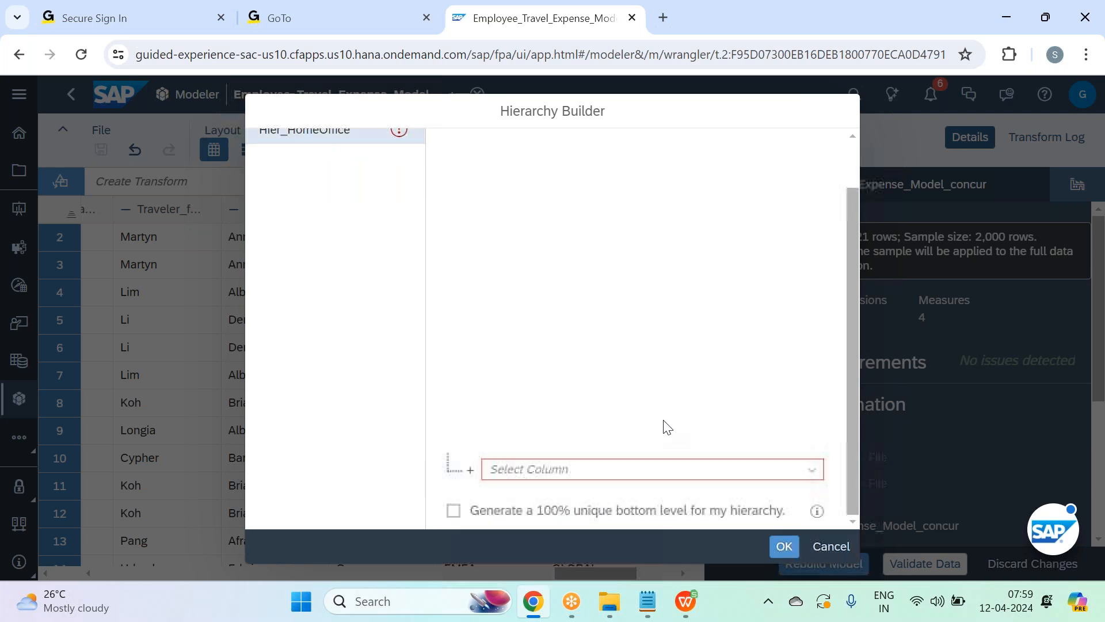
left_click(811, 471)
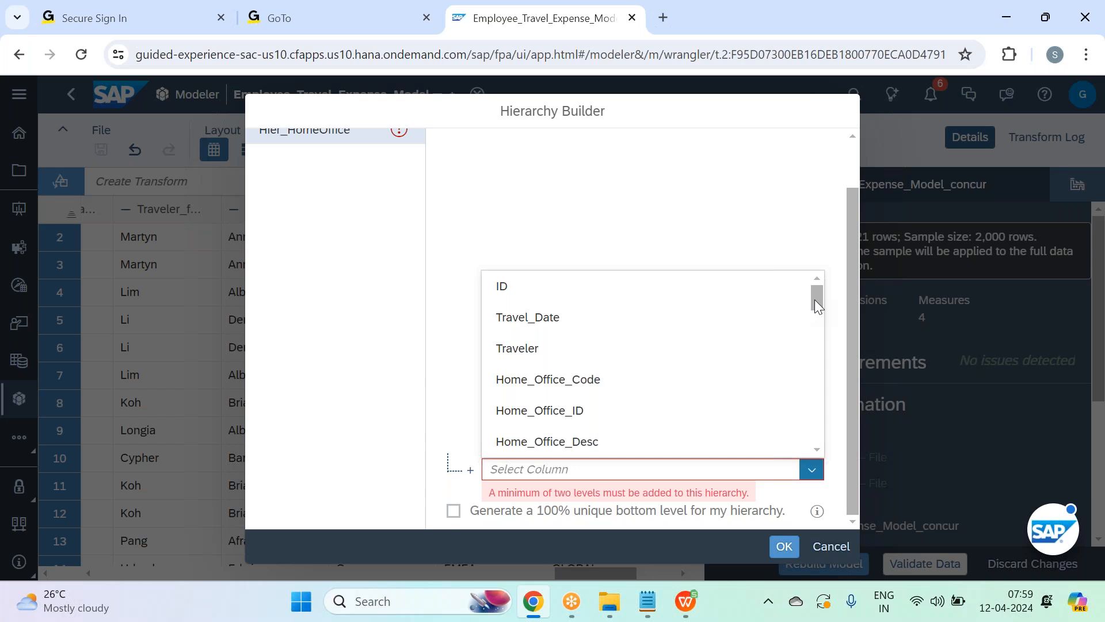
left_click(642, 410)
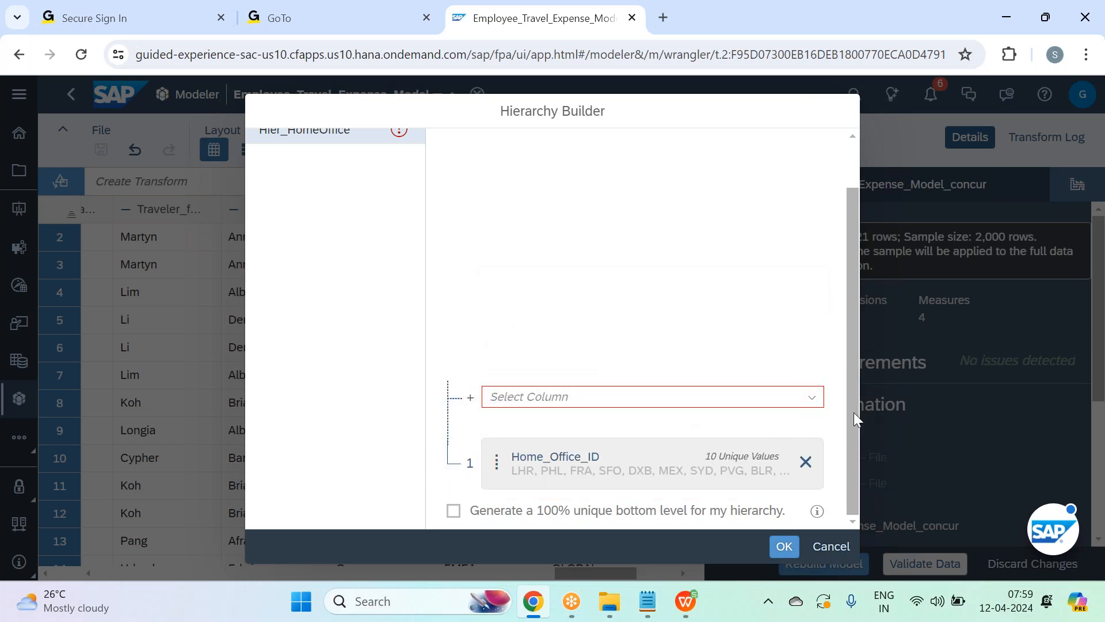
left_click(812, 398)
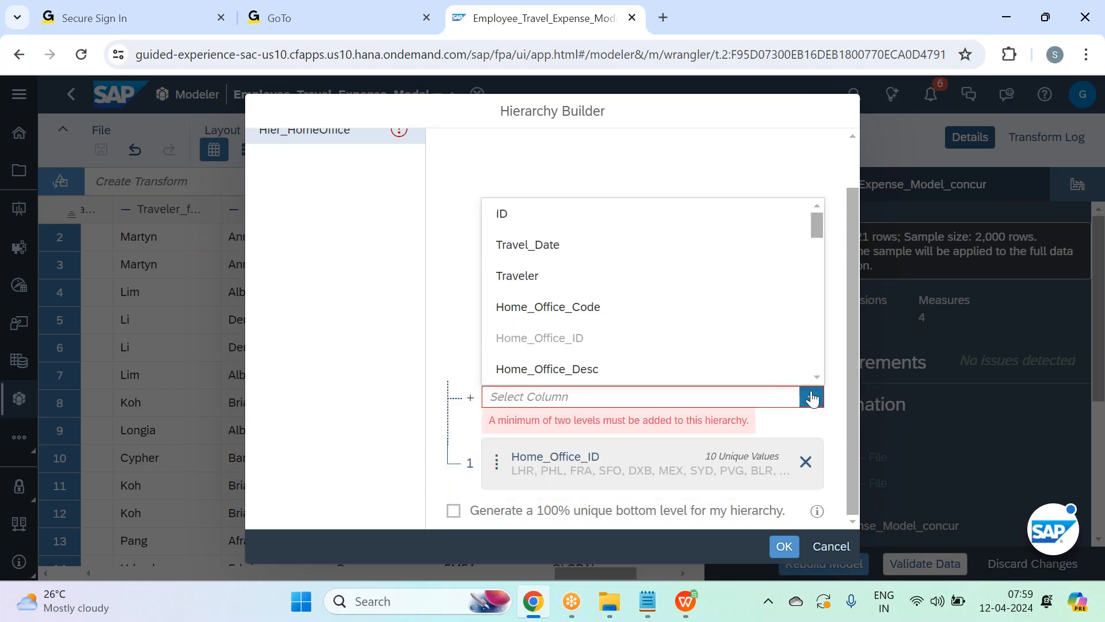
left_click_drag(819, 224, 824, 373)
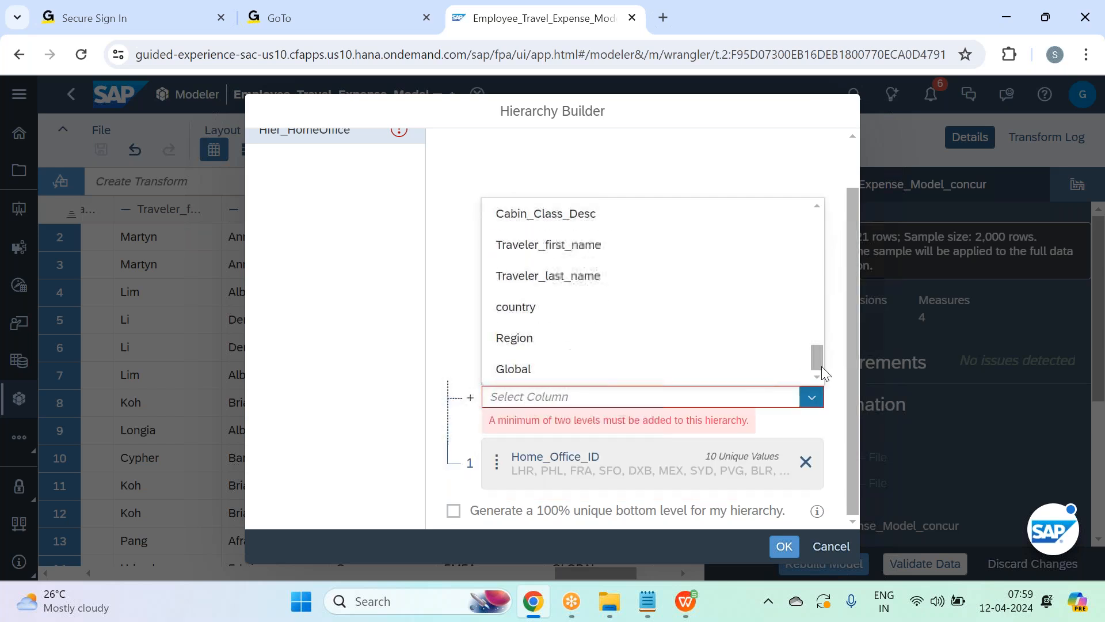
left_click(607, 310)
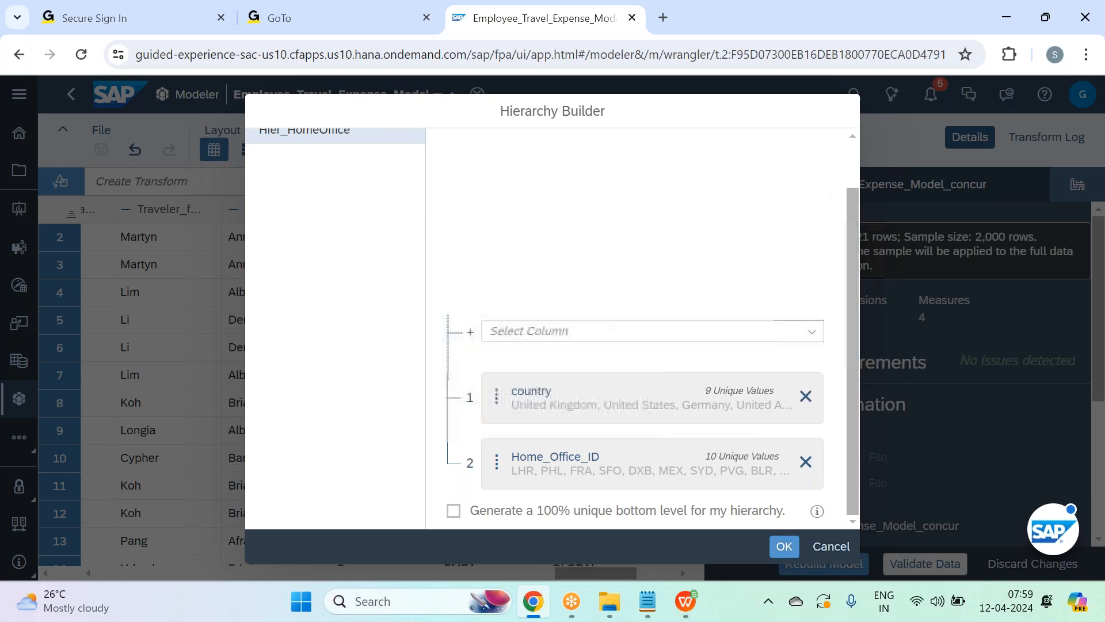
- Add Region above country and Global as the top level of Hier_HomeOffice, and review the level order
left_click(813, 339)
left_click(609, 279)
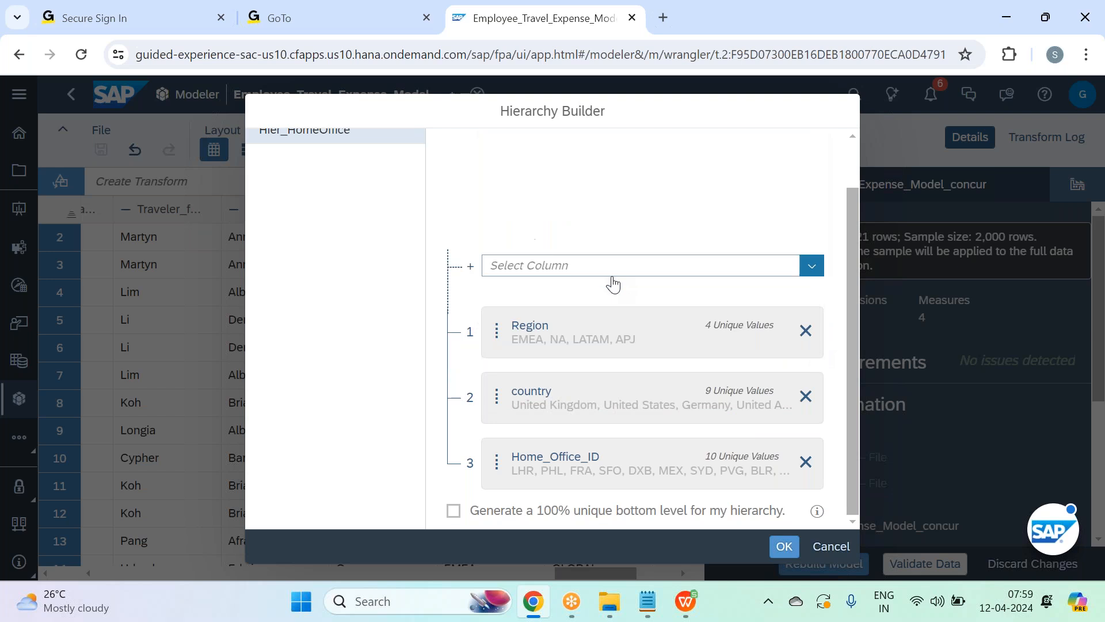
left_click(809, 263)
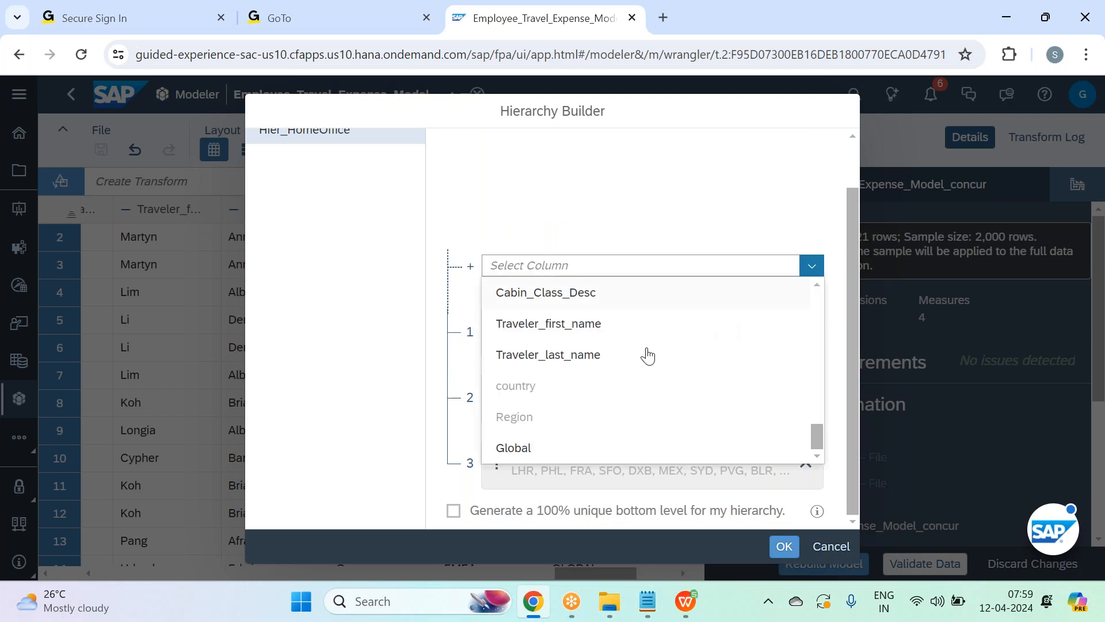
left_click(588, 448)
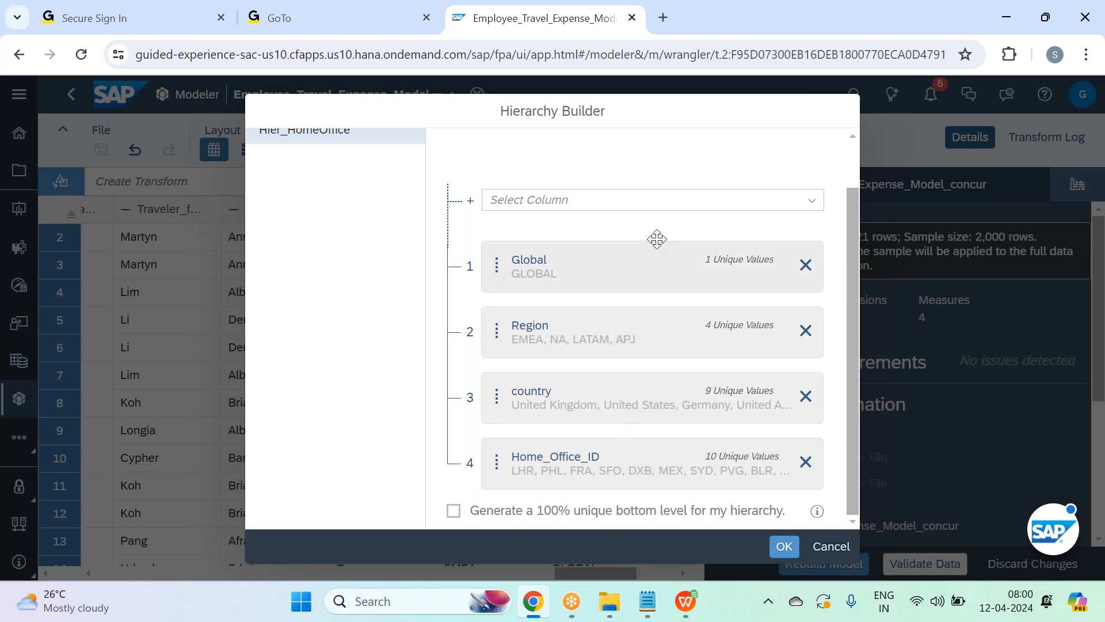
scroll(665, 202, "up", 2)
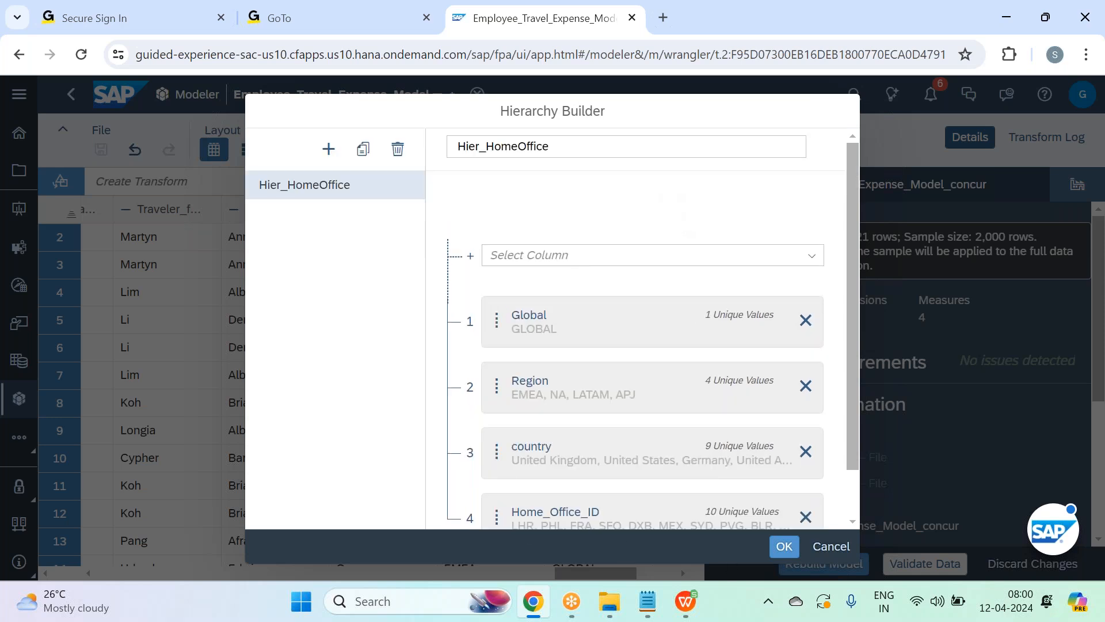
scroll(668, 230, "down", 2)
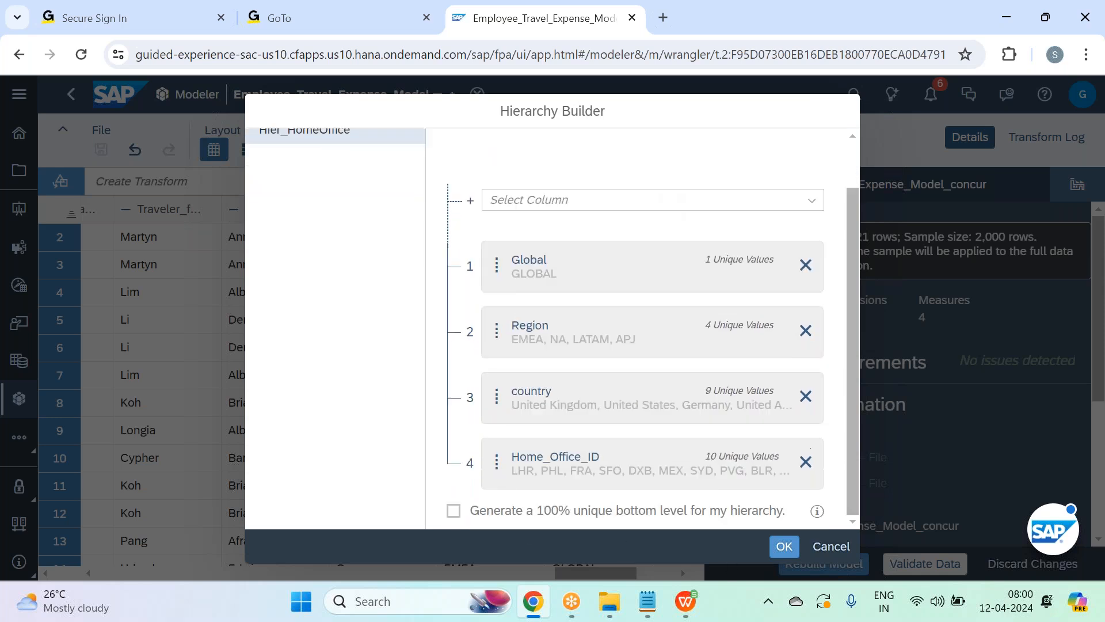
- Create the Hier_HomeOffice hierarchy and accept Global, Region and country as properties of Home_Office_ID
left_click(785, 547)
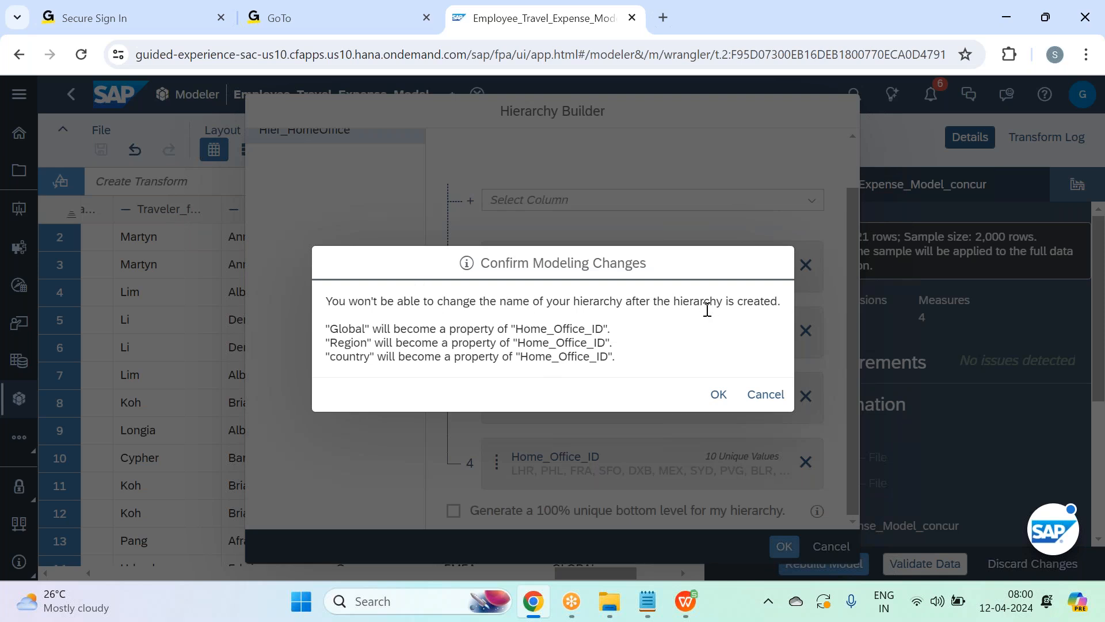
left_click_drag(355, 328, 657, 374)
left_click(658, 369)
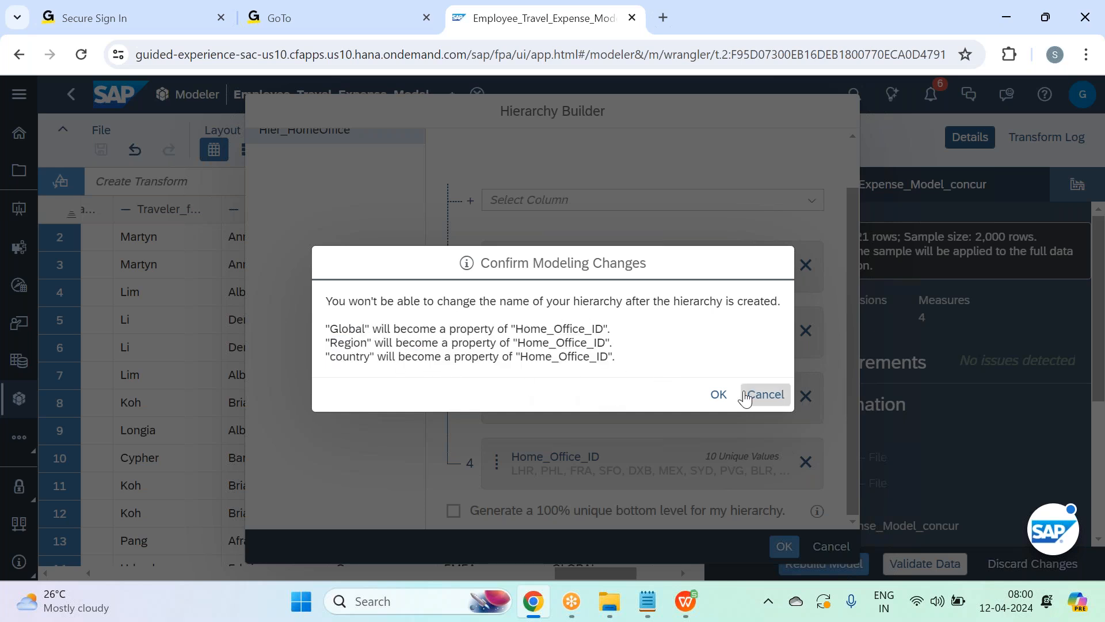
left_click(718, 395)
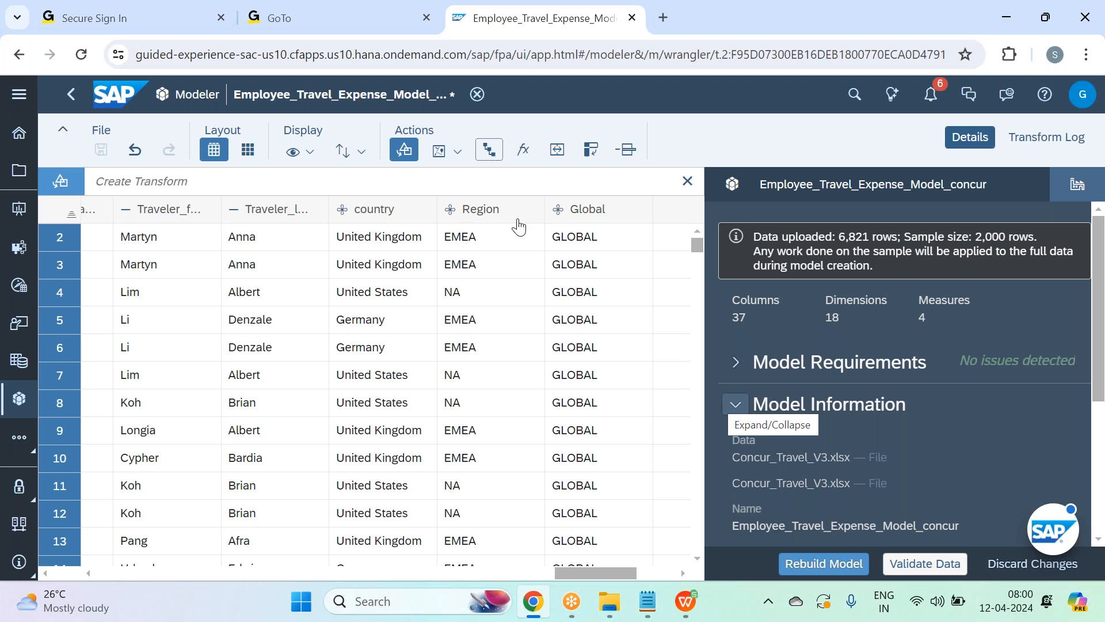
- Check the modeling details of the country and Home_Office_ID columns, including the Hier_HomeOffice levels
left_click(377, 209)
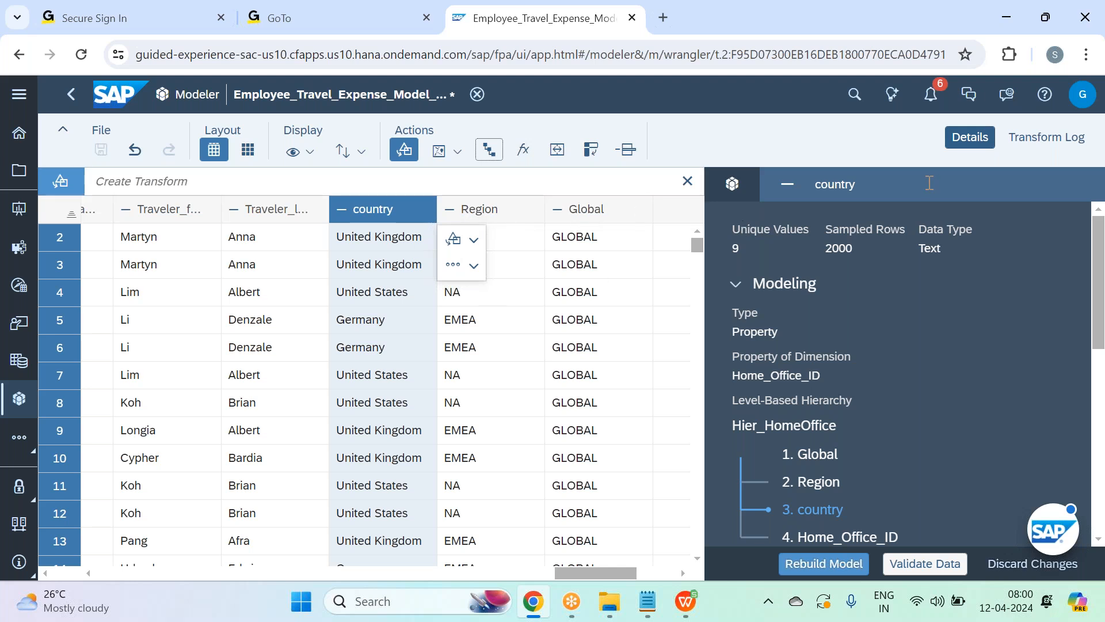
left_click(731, 185)
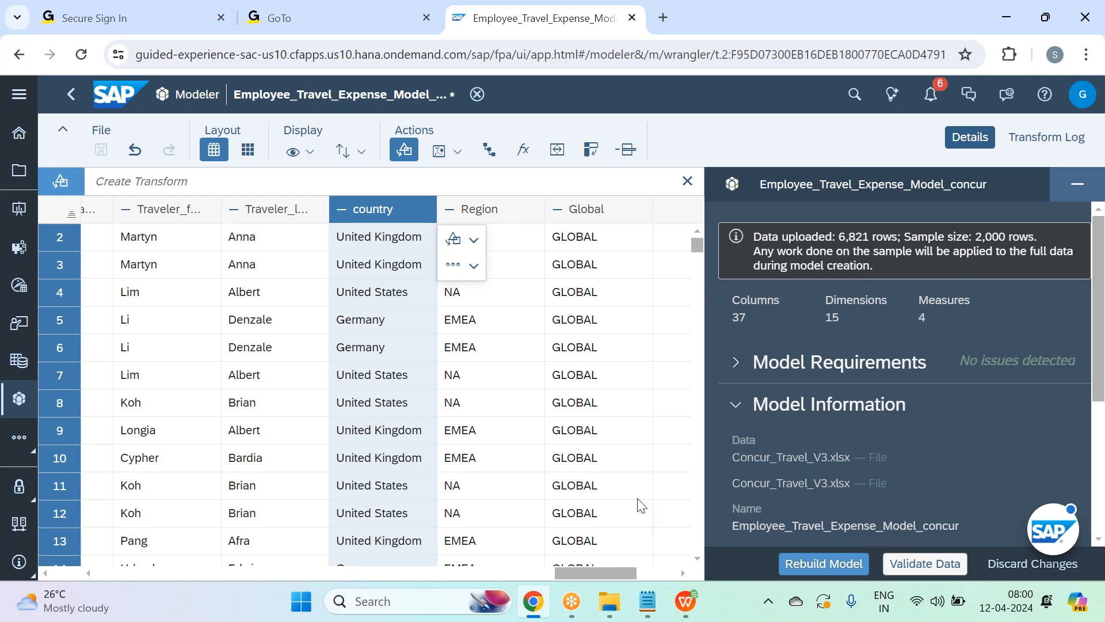
left_click_drag(604, 568, 168, 567)
left_click(364, 209)
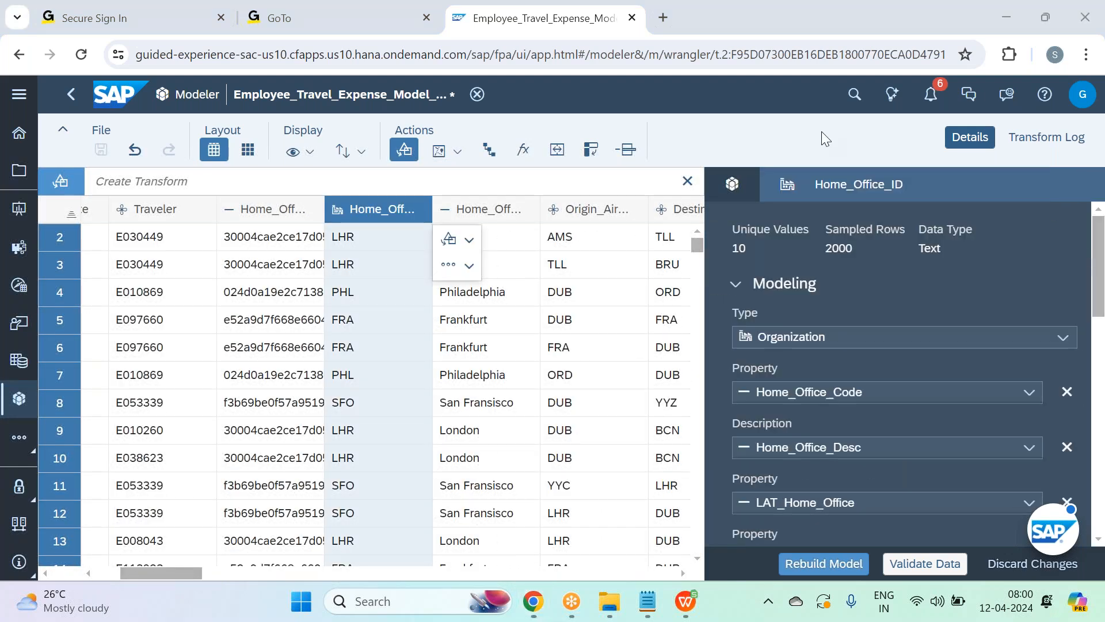
left_click_drag(1103, 244, 1103, 305)
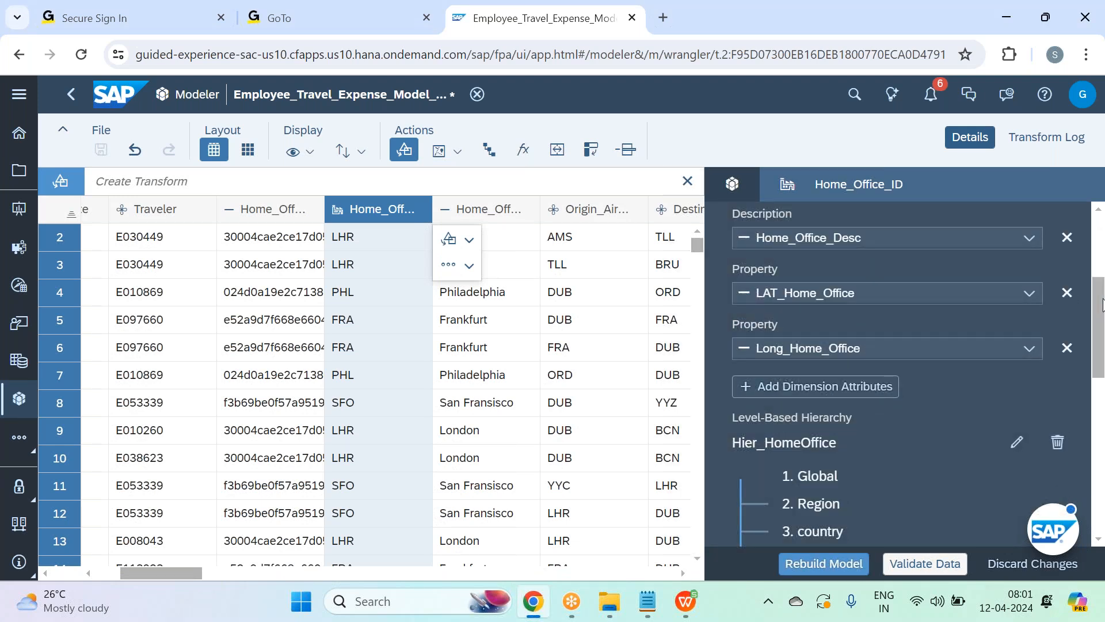
scroll(1036, 373, "down", 3)
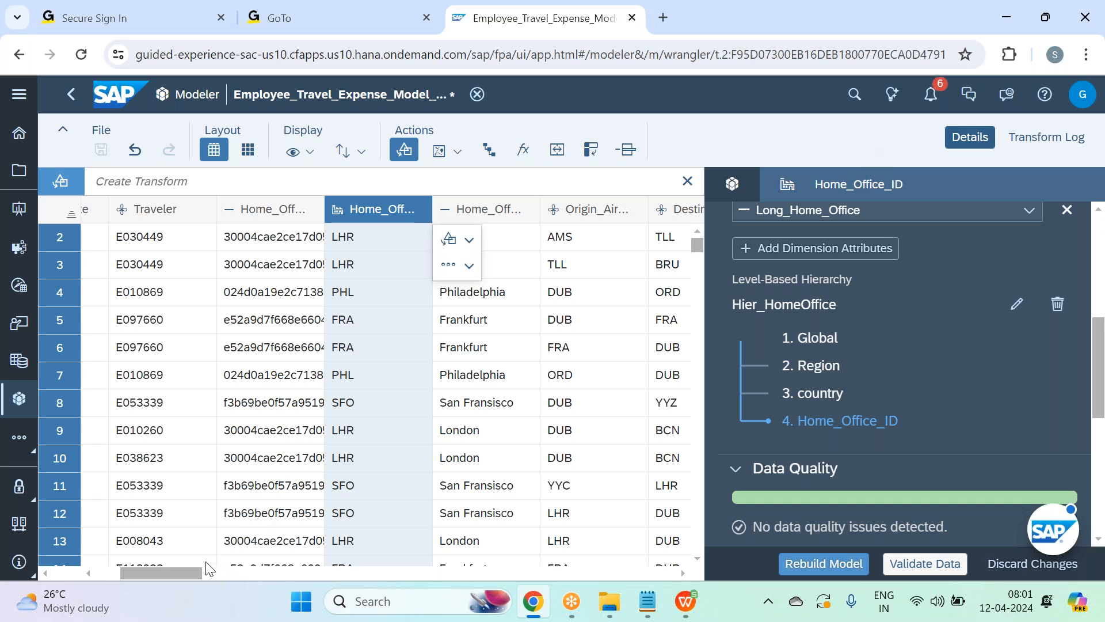
- Examine the value distributions of the Carrier_Code and Carrier_Alliance columns
left_click_drag(182, 570, 351, 580)
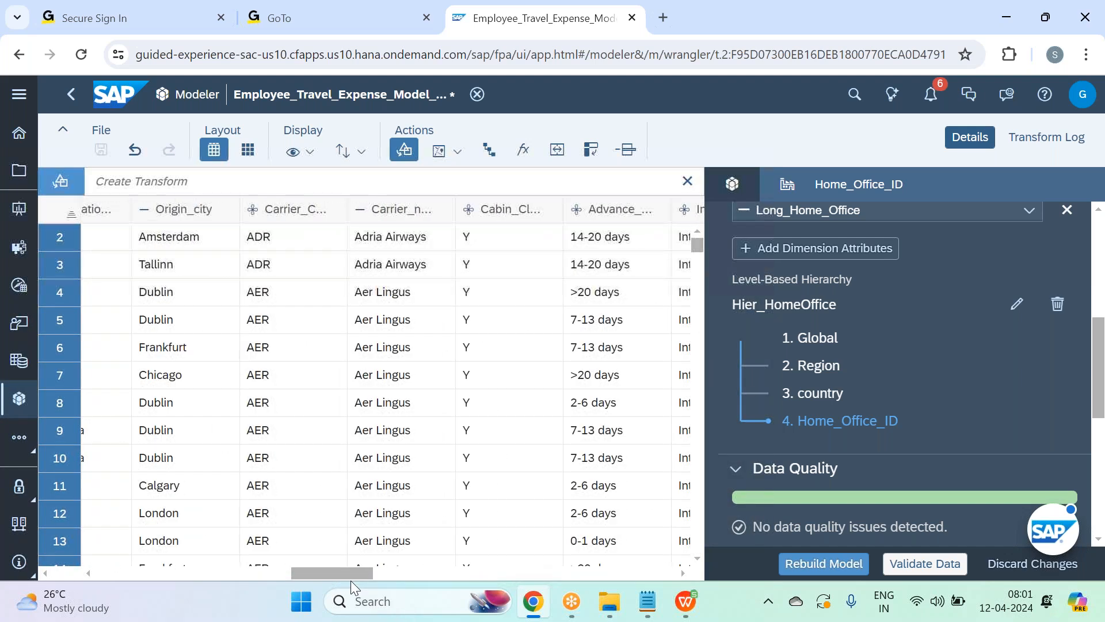
left_click(275, 211)
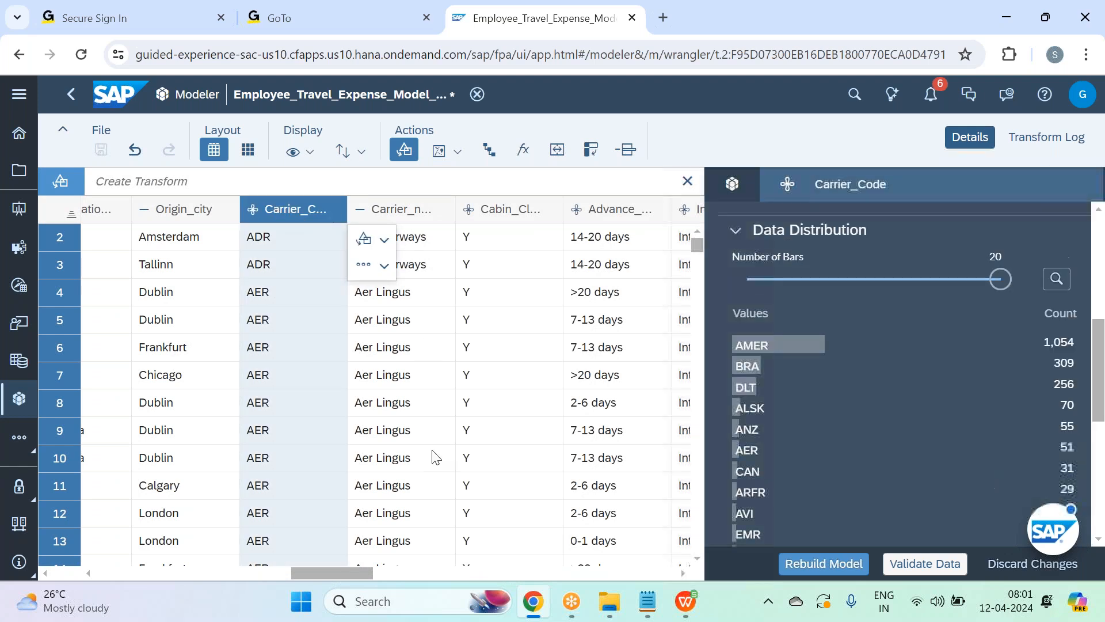
left_click_drag(351, 572, 493, 598)
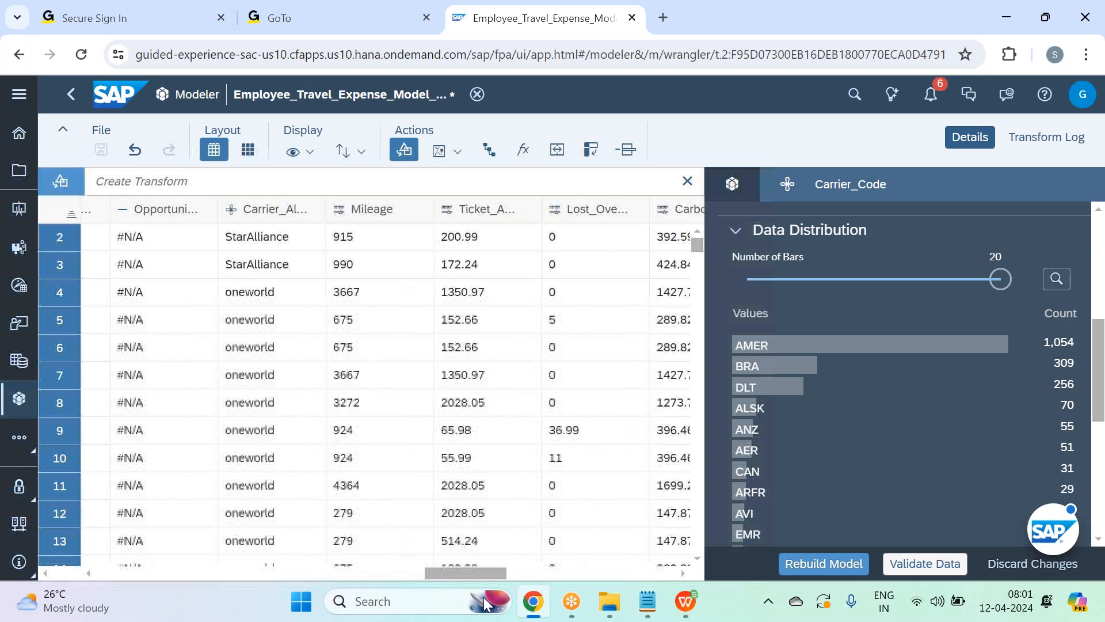
left_click(293, 210)
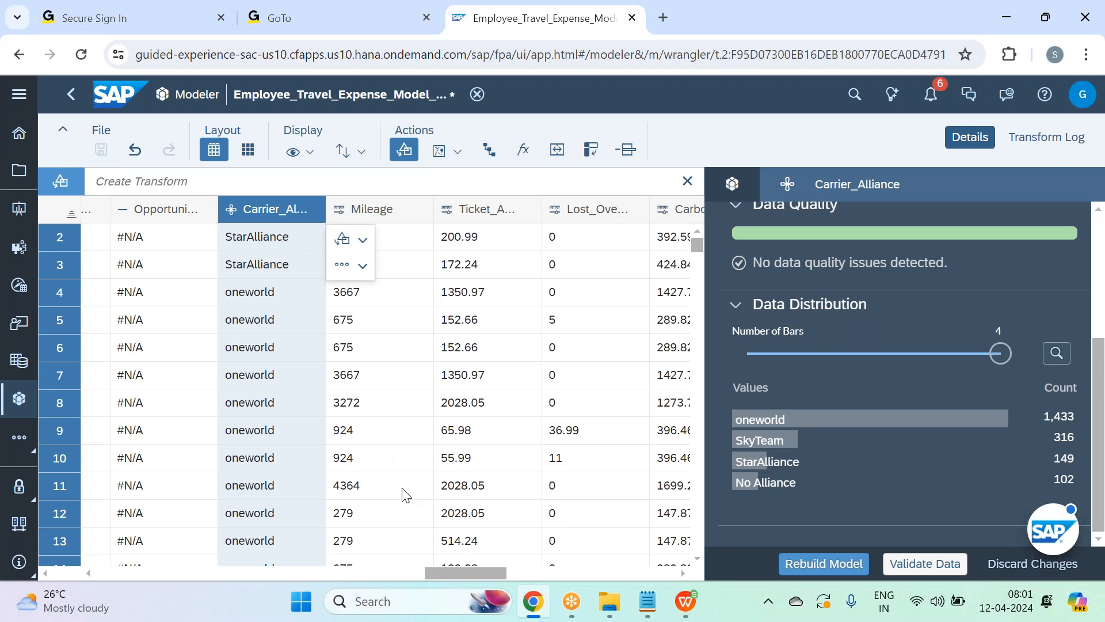
left_click_drag(473, 577, 349, 567)
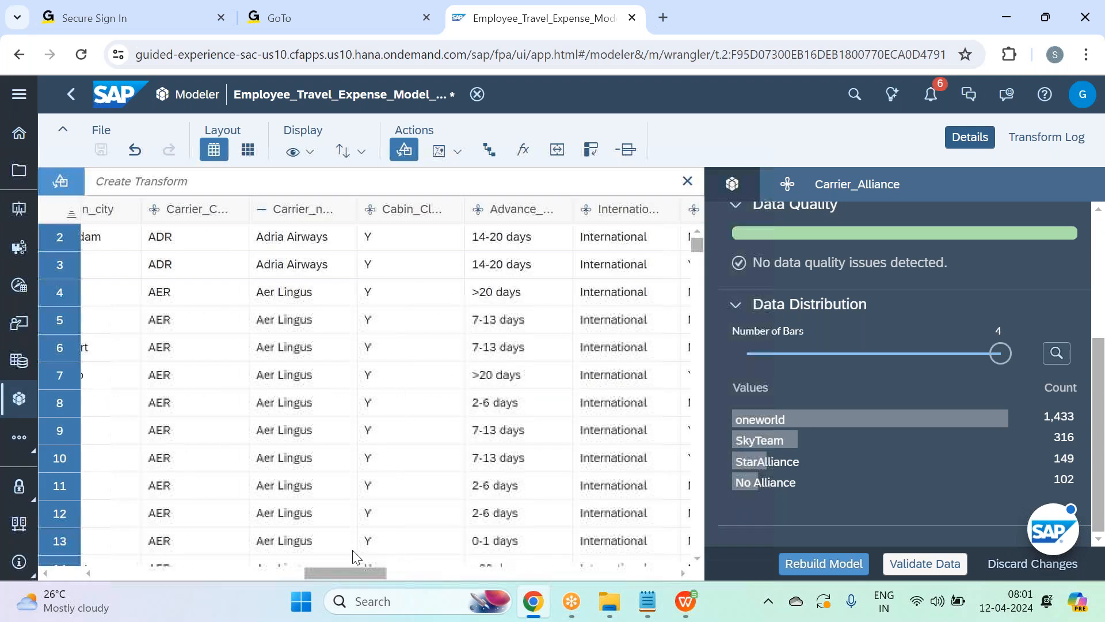
- Add a Parent-Child Hierarchy (Parent) attribute to the Carrier_Code dimension
left_click(174, 223)
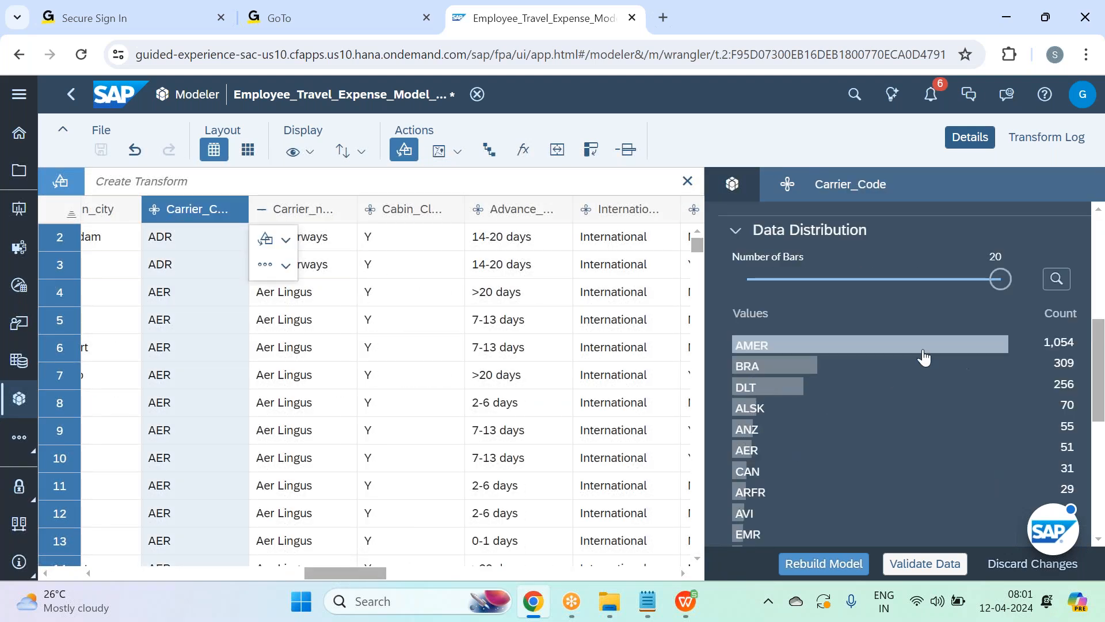
scroll(924, 357, "up", 5)
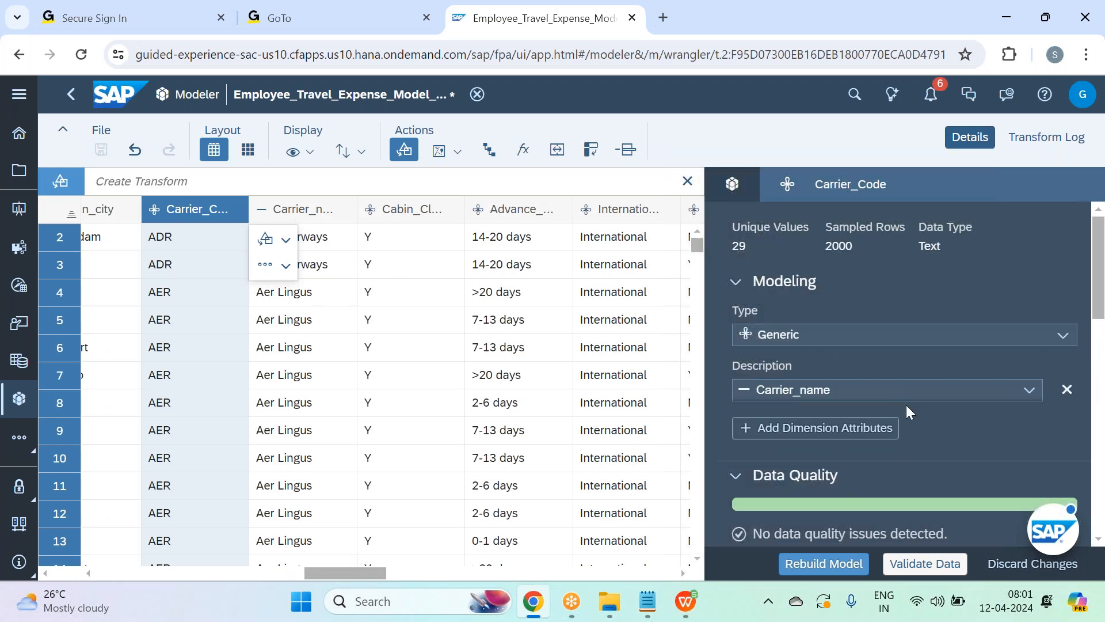
left_click(856, 431)
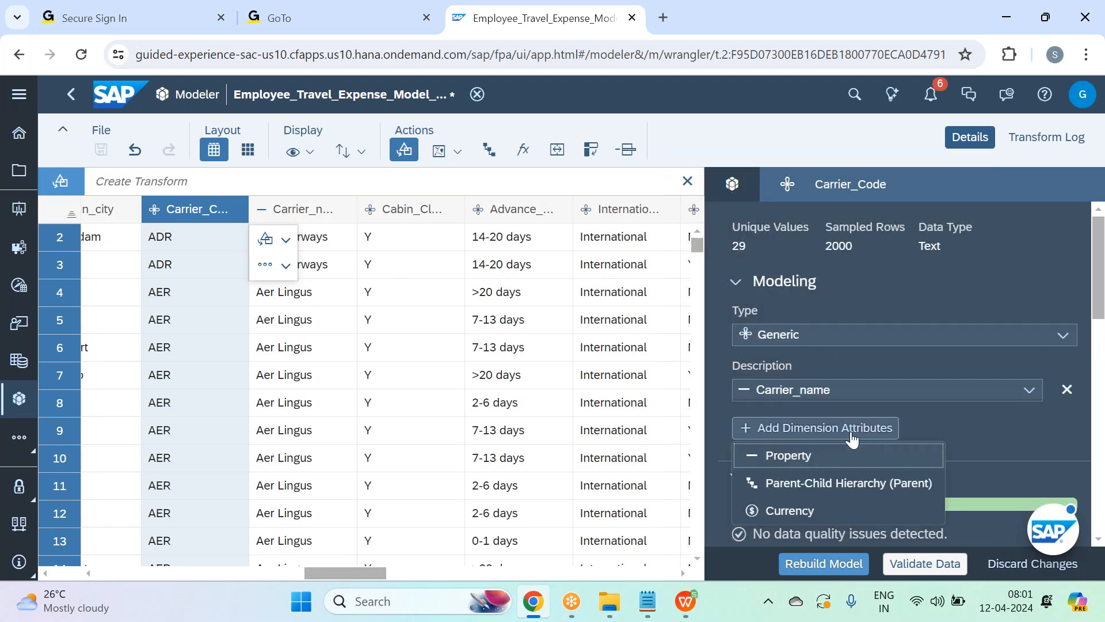
left_click(854, 482)
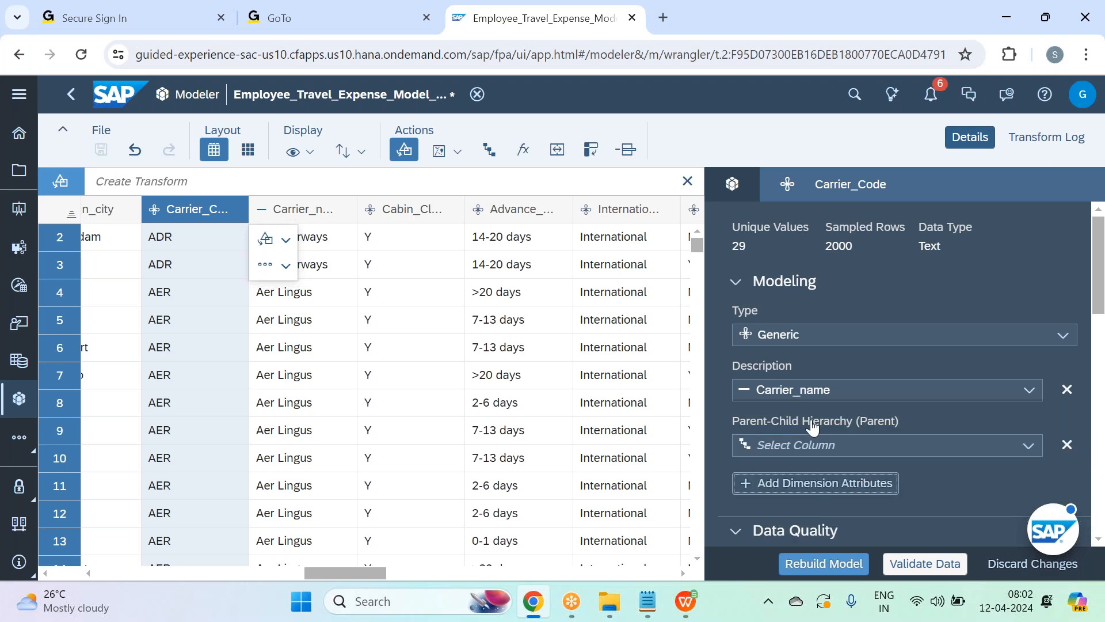
- Set Carrier_Alliance as the parent column of Carrier_Code's parent-child hierarchy and validate the model data
left_click(1025, 447)
left_click(903, 448)
left_click(904, 448)
type("ca")
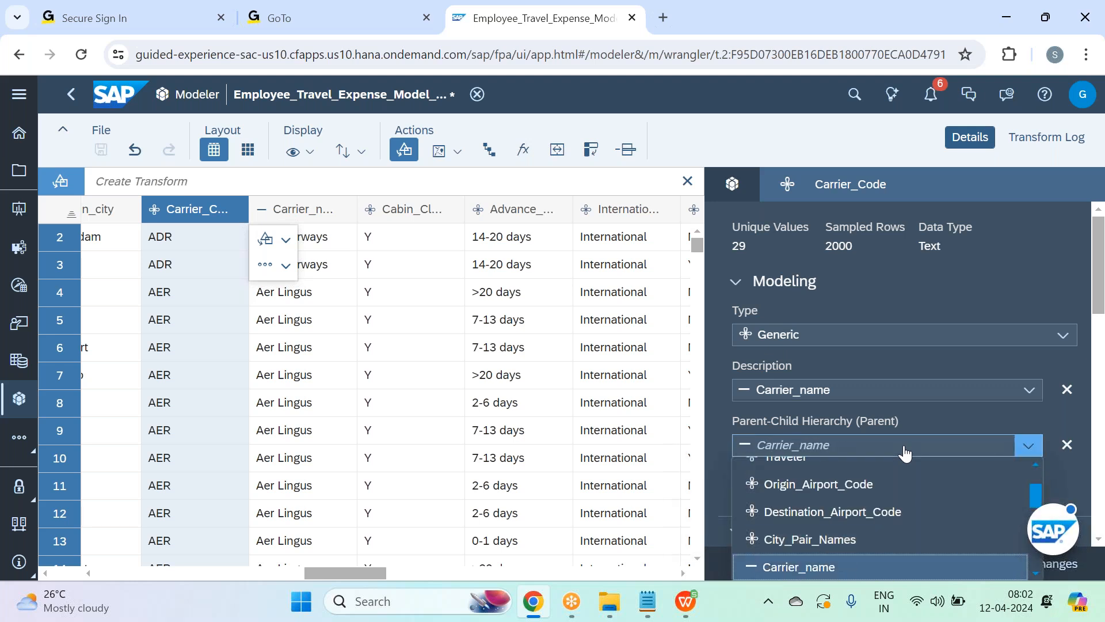
scroll(924, 544, "down", 2)
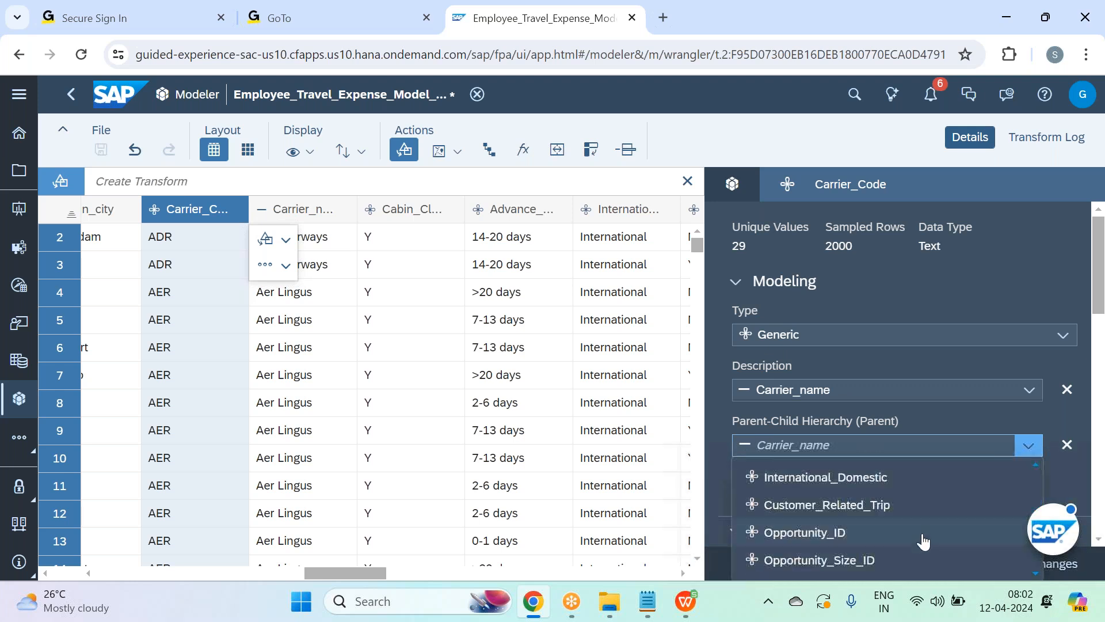
scroll(924, 541, "down", 2)
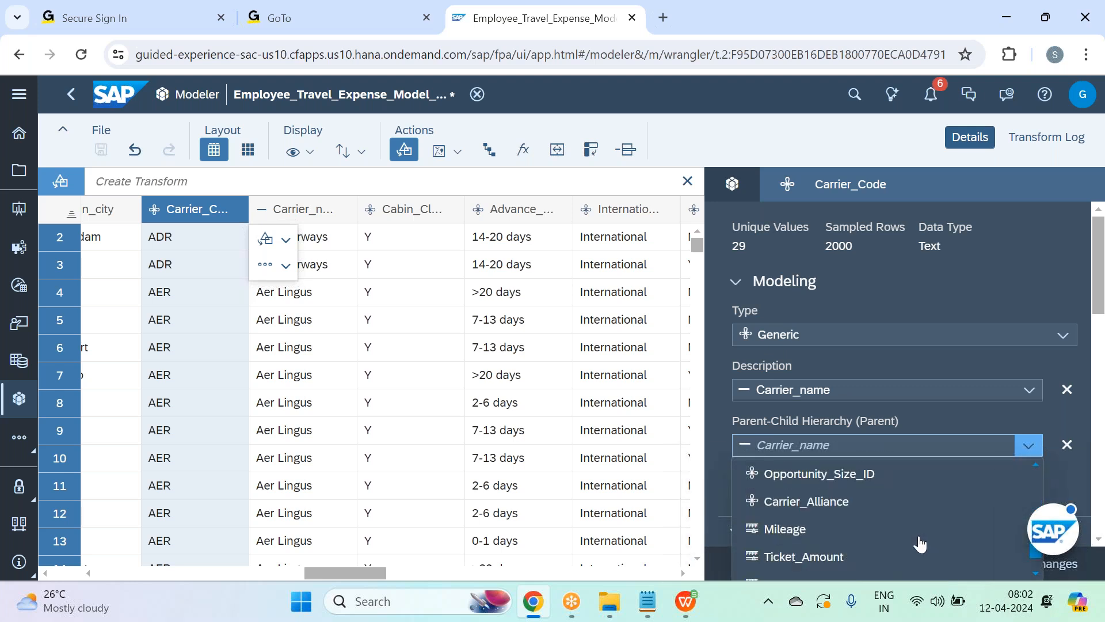
left_click(900, 504)
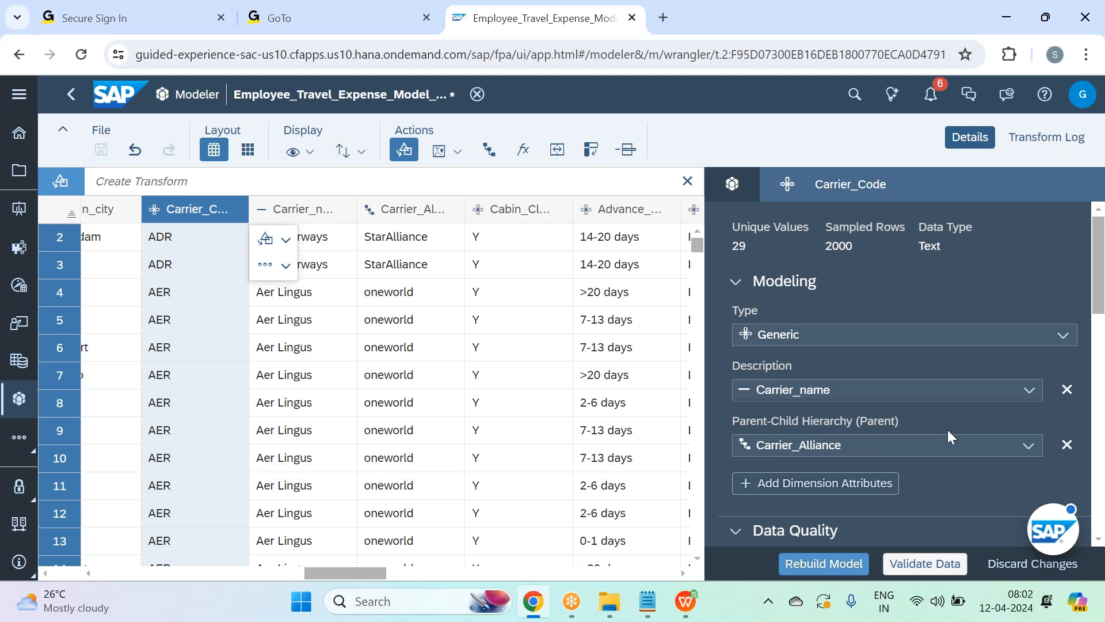
left_click(736, 282)
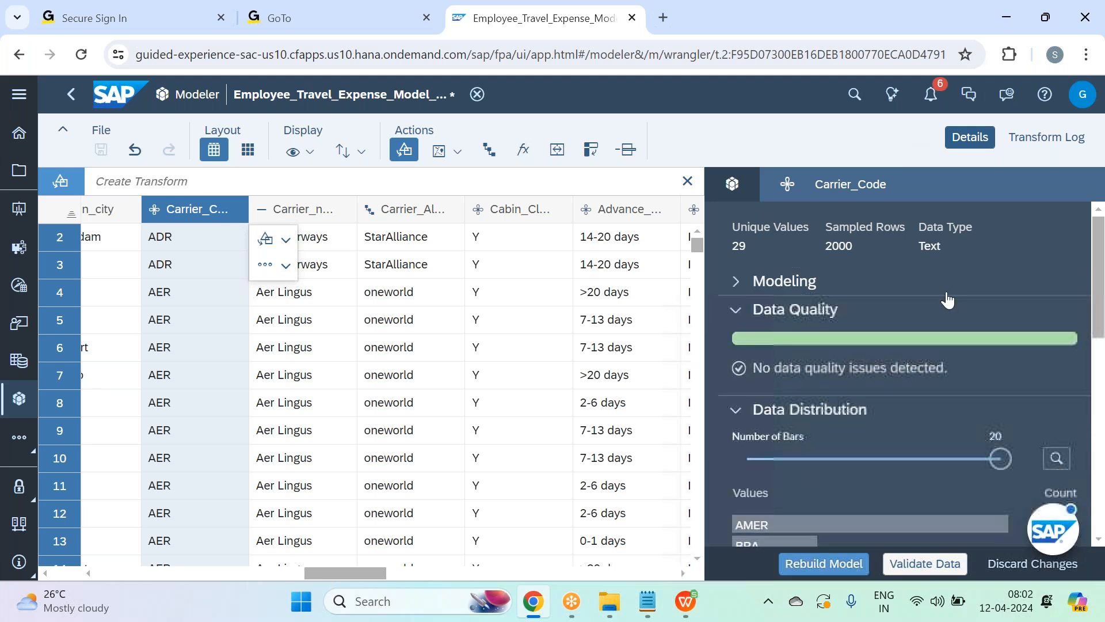
left_click(734, 281)
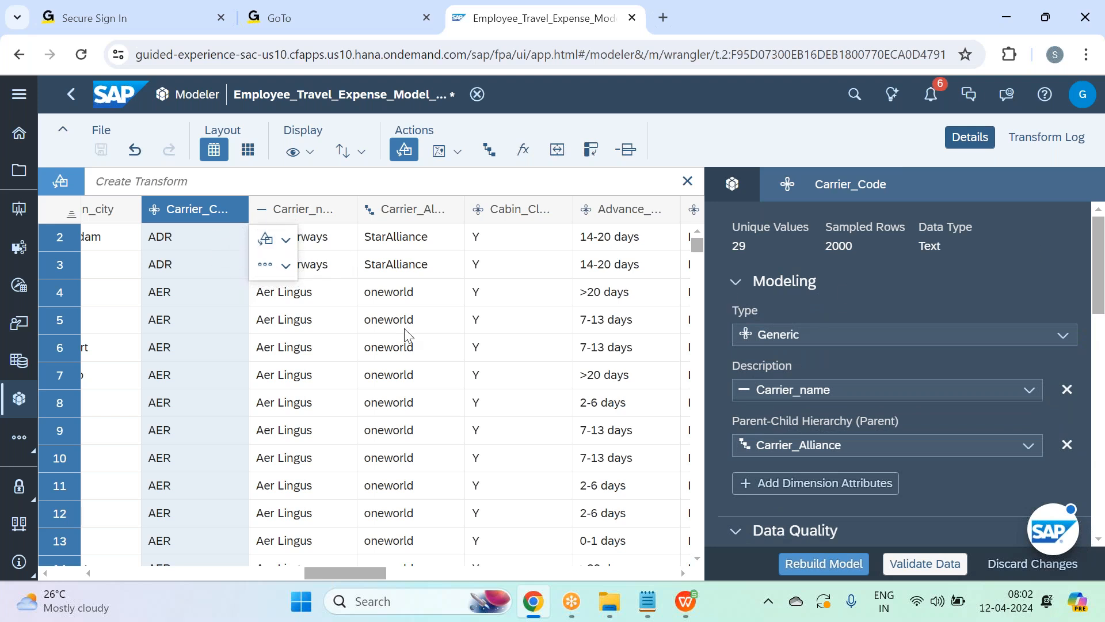
left_click(946, 566)
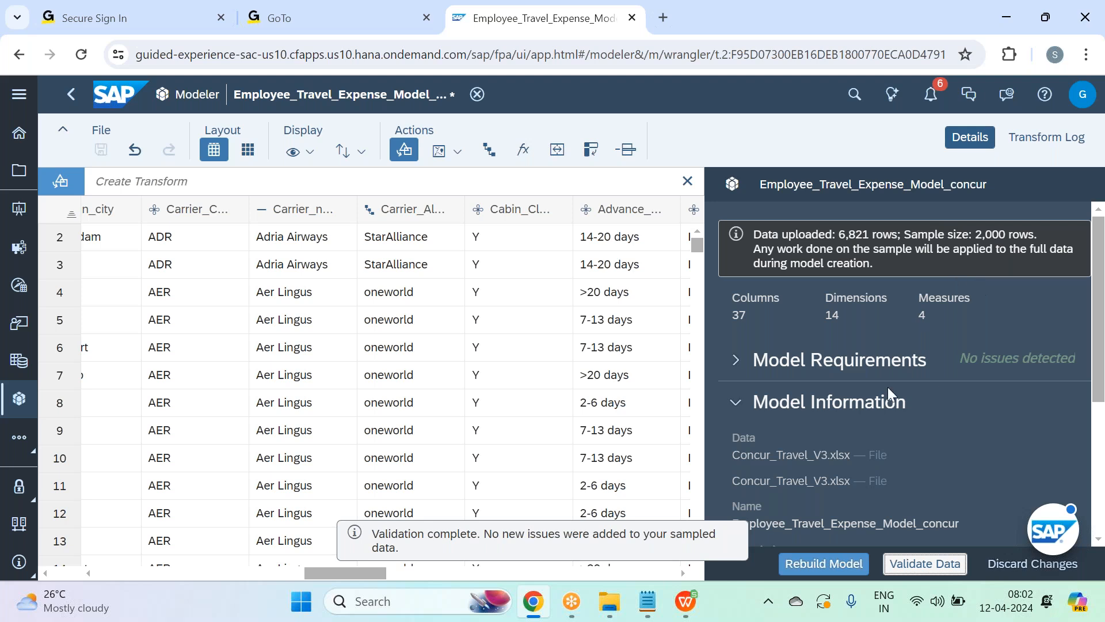
- Compare the Notepad notes on hierarchy types and geo enrichment with the geo enrichment options offered in the SAP Analytics Cloud modeler
left_click(649, 602)
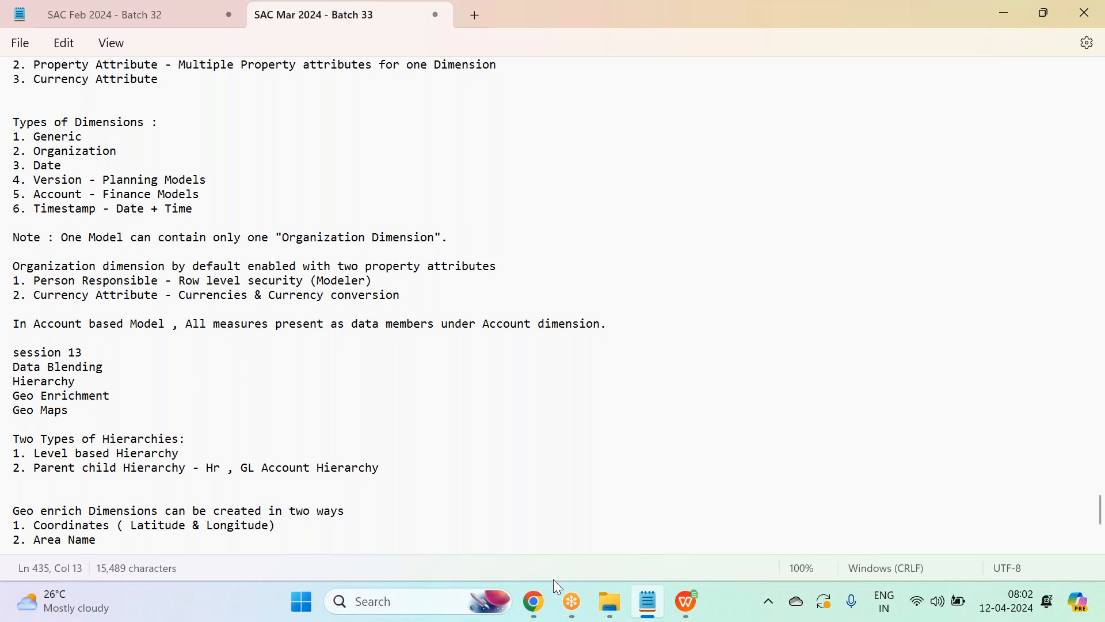
left_click(534, 603)
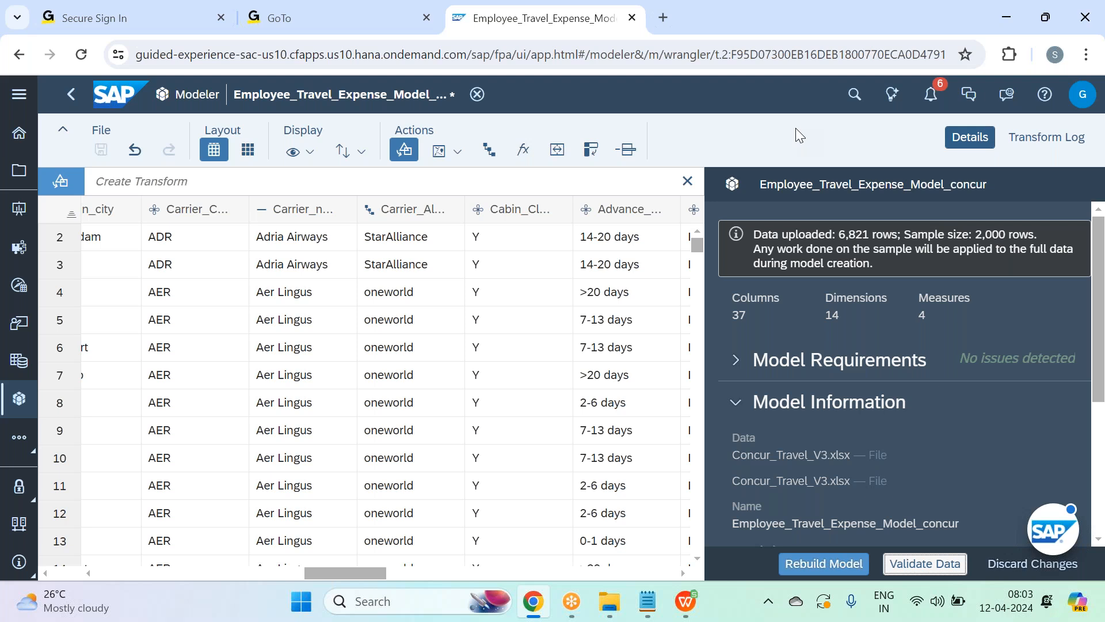
left_click(461, 152)
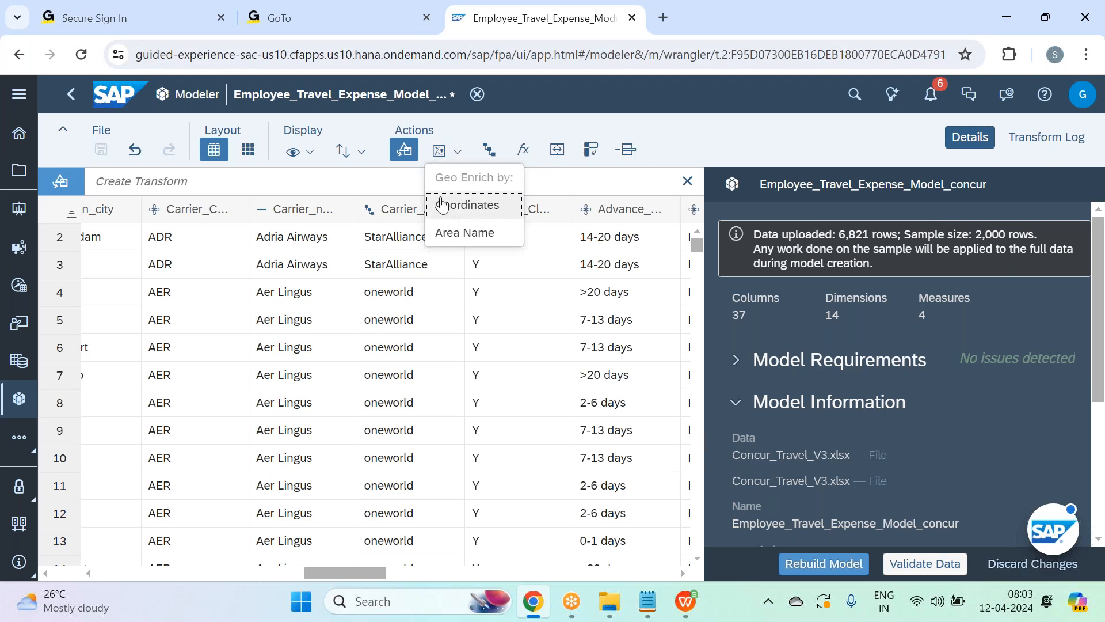
left_click(648, 601)
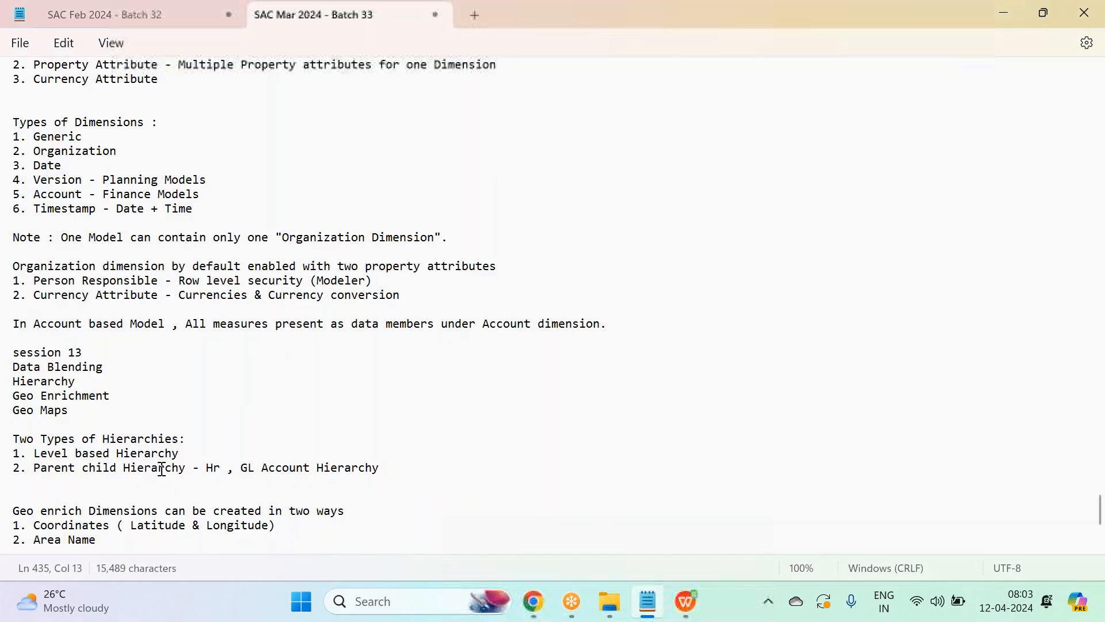
scroll(35, 511, "down", 2)
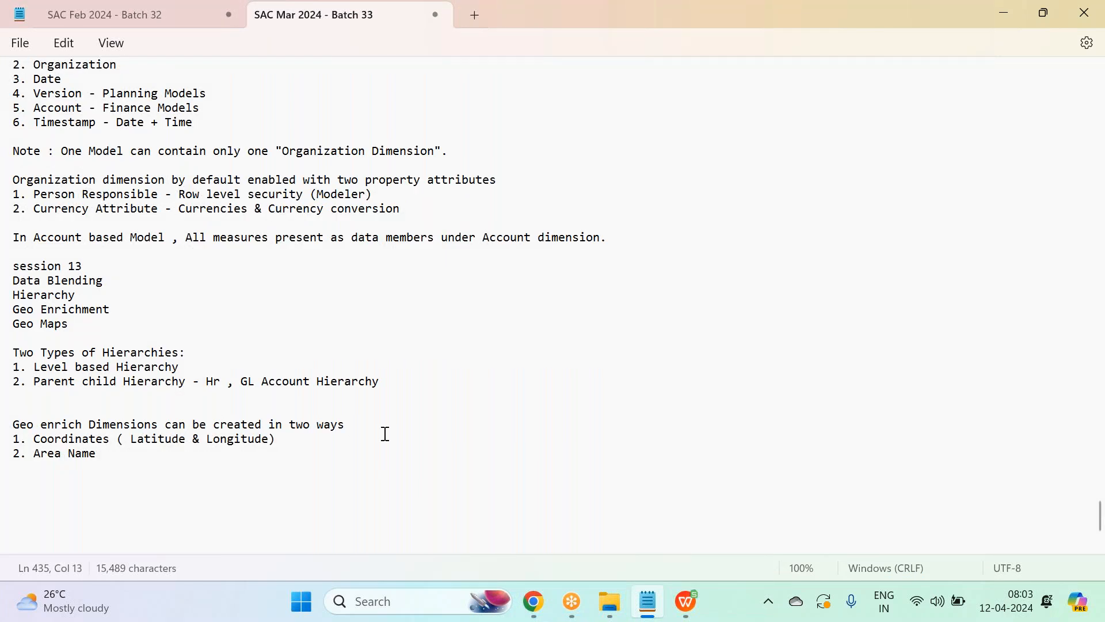
left_click(1004, 12)
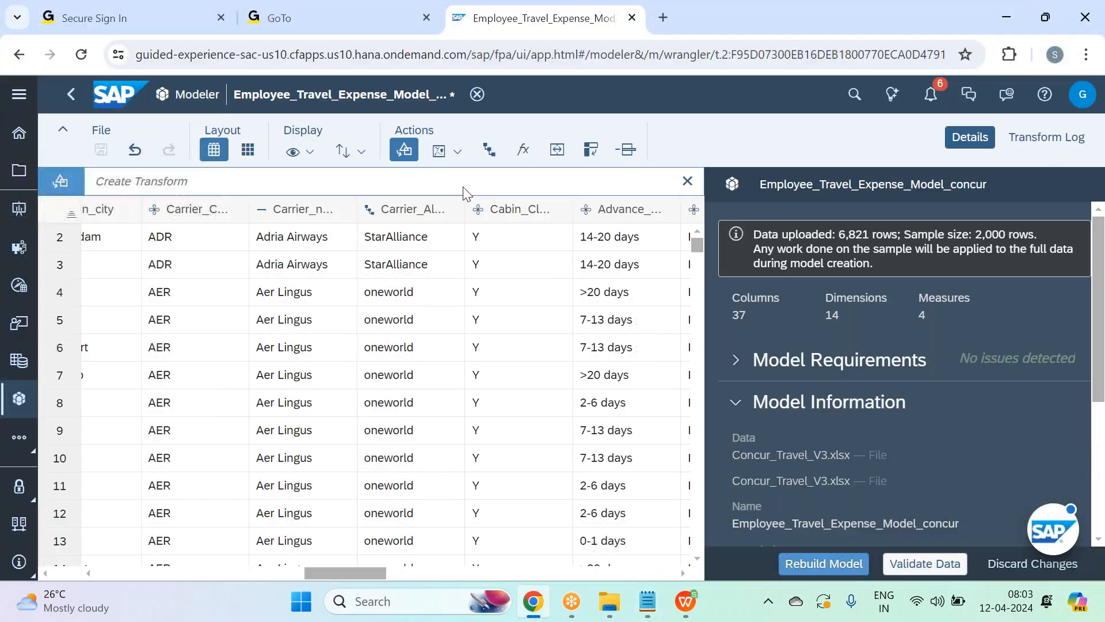
left_click(458, 153)
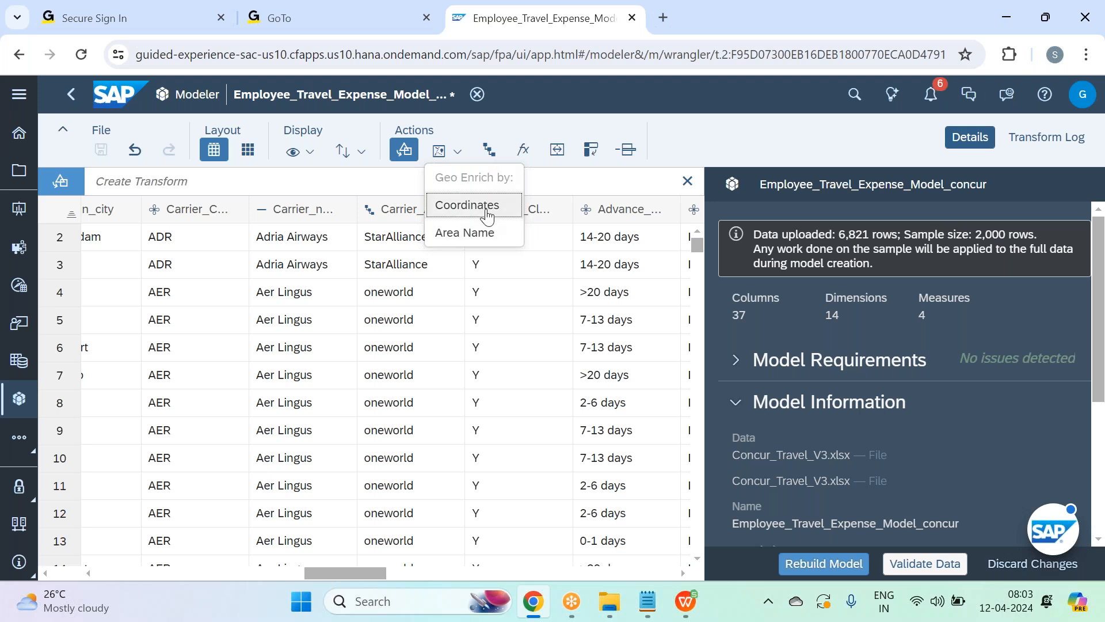
left_click(748, 122)
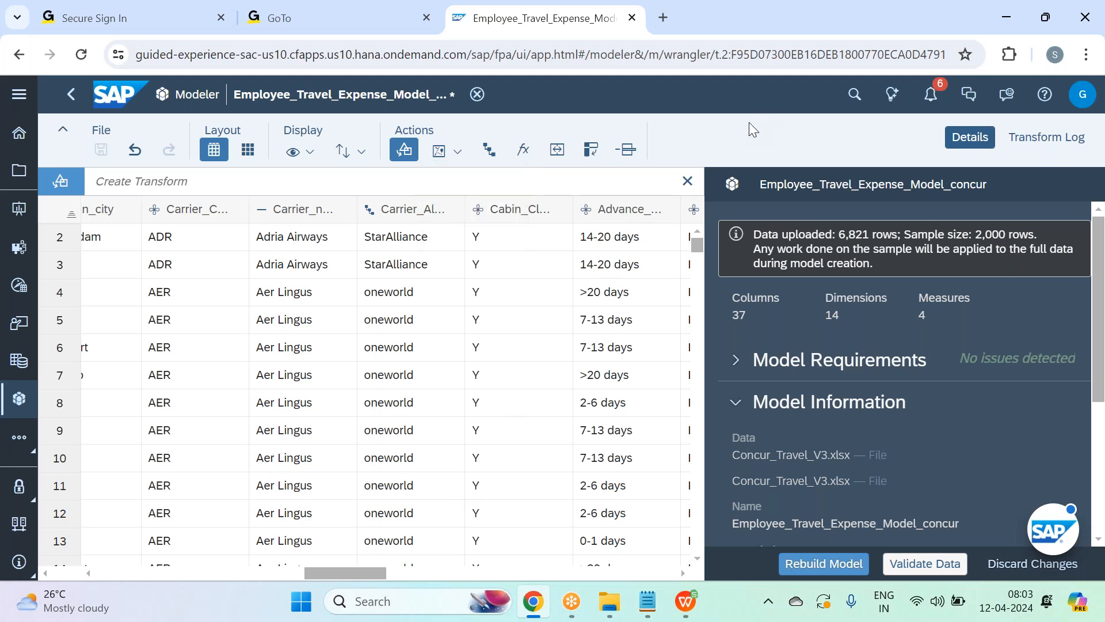
- Start a geo enrichment by coordinates and name the new location dimension Geo_HomeOffice
left_click_drag(364, 574, 232, 578)
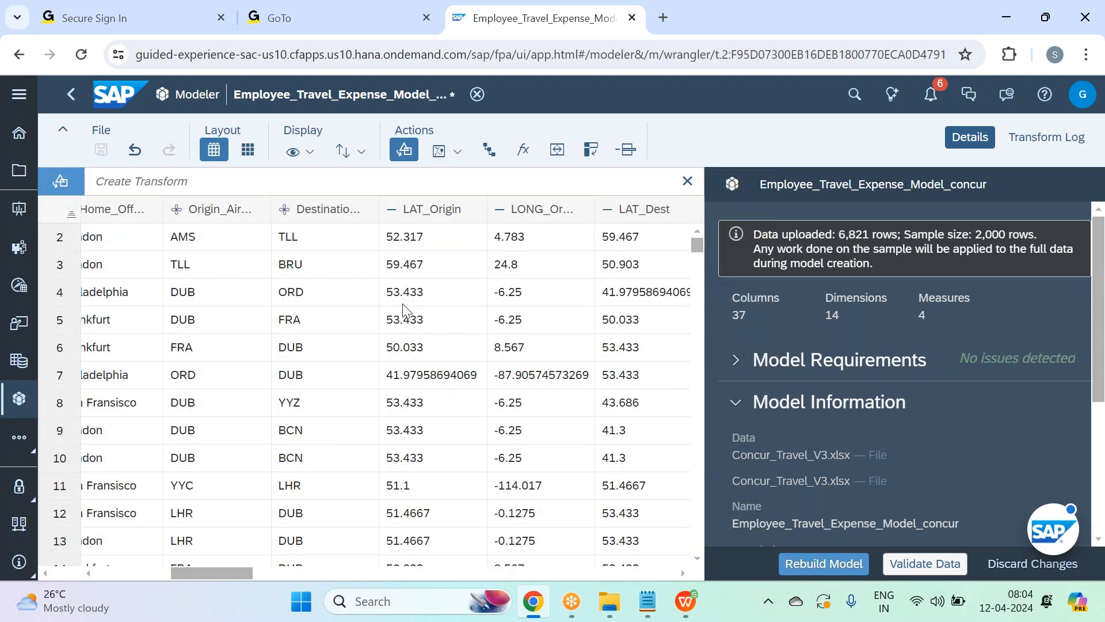
left_click_drag(209, 578, 561, 580)
left_click_drag(536, 620, 543, 620)
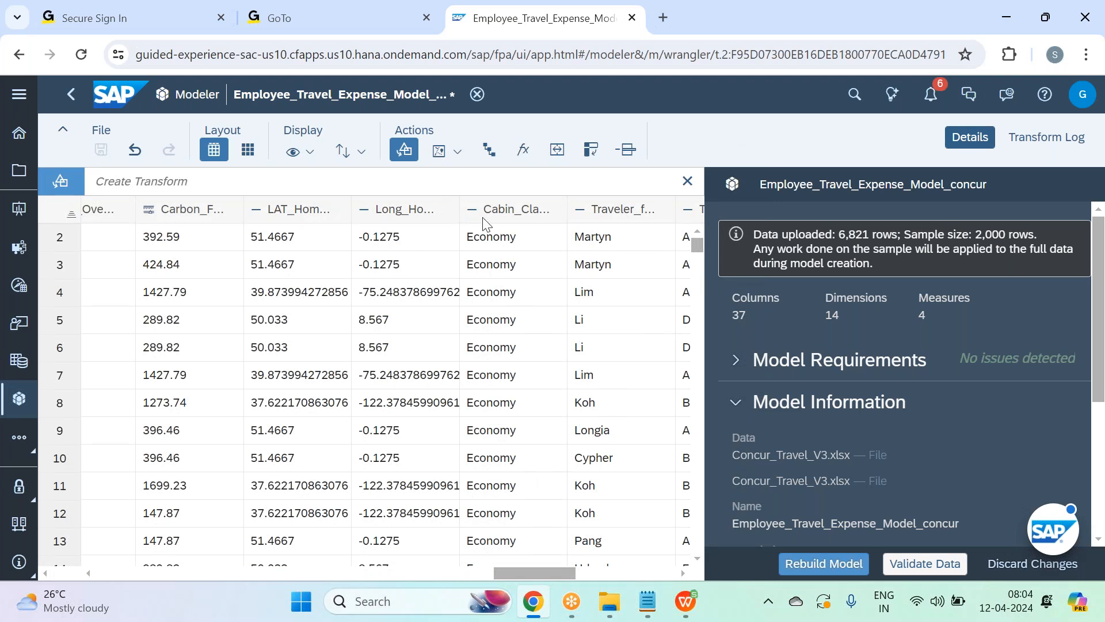
left_click(459, 152)
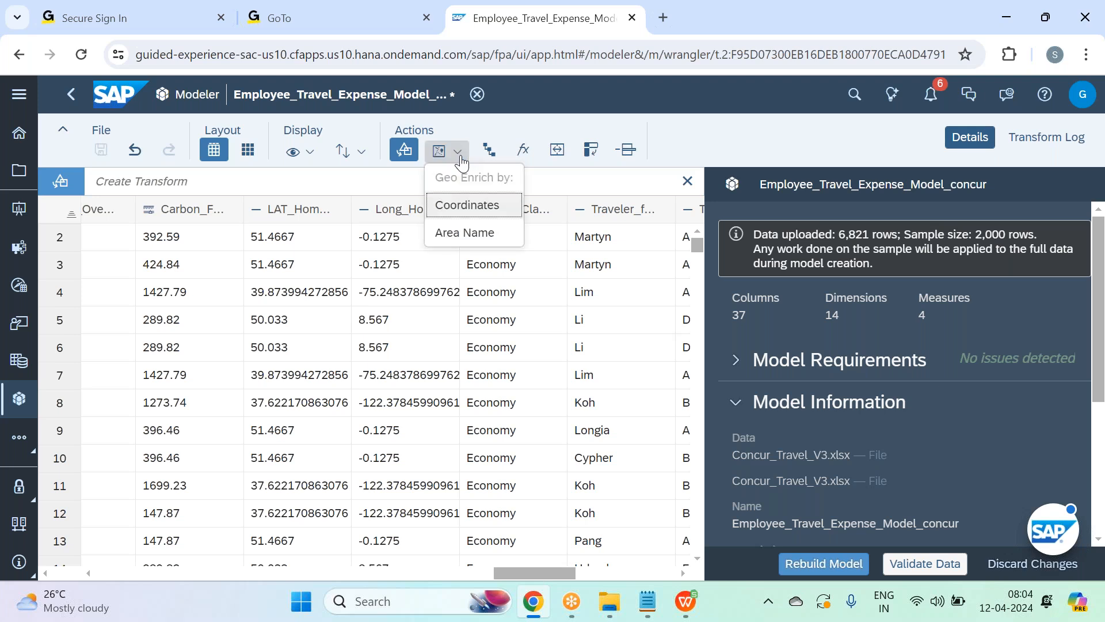
left_click(467, 205)
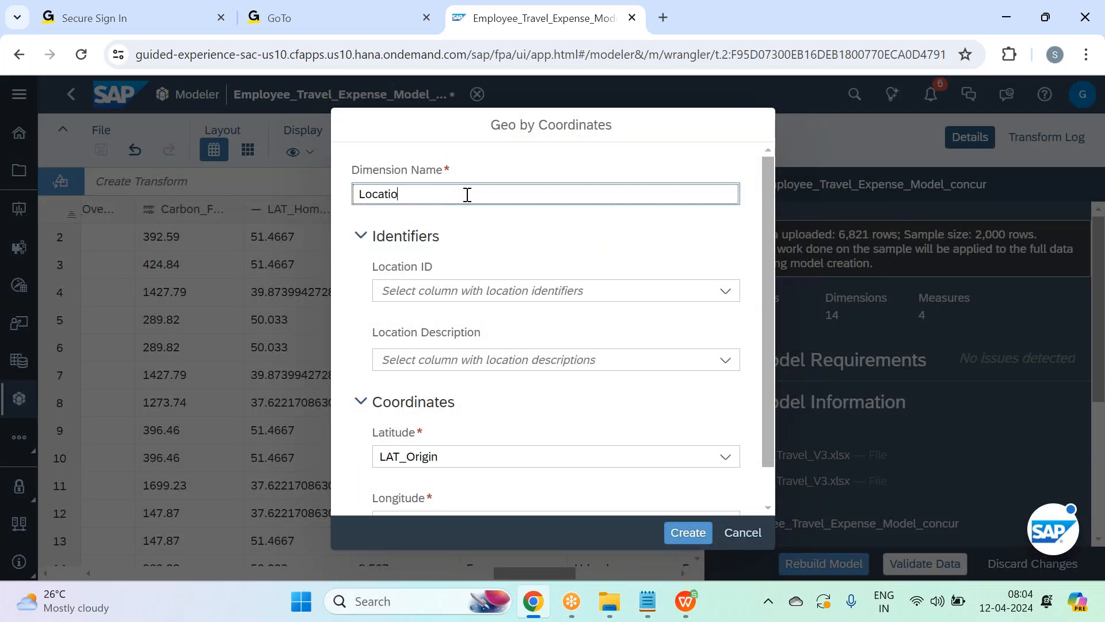
key("BackSpace")
key("BackSpace")
key("BackSpace")
key("BackSpace")
key("BackSpace")
key("BackSpace")
key("BackSpace")
type("G")
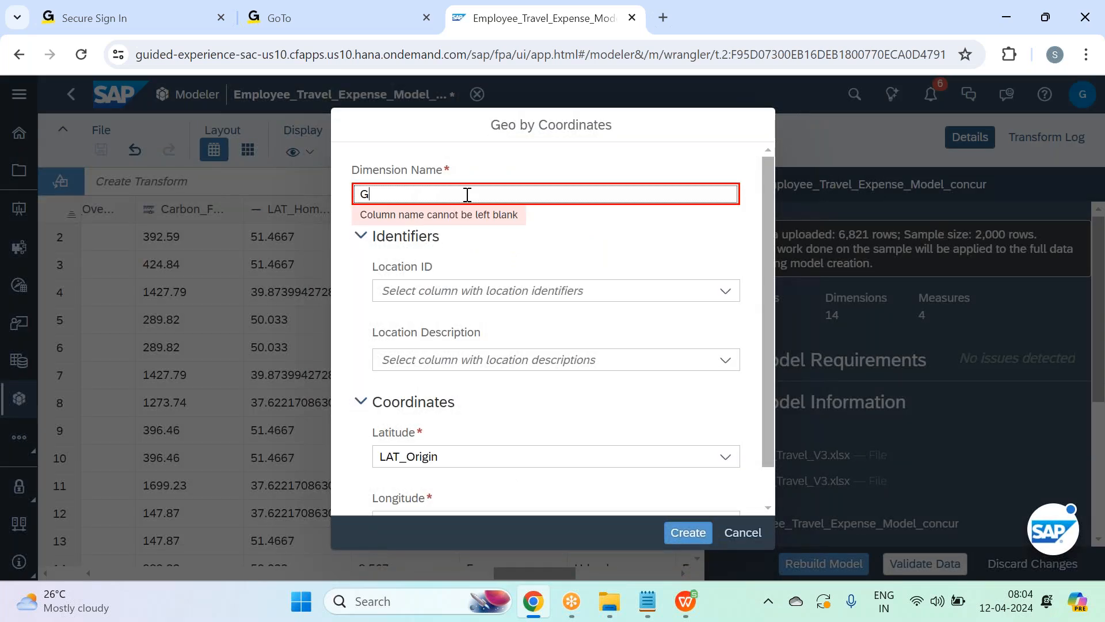
type("eo_HomeOffice")
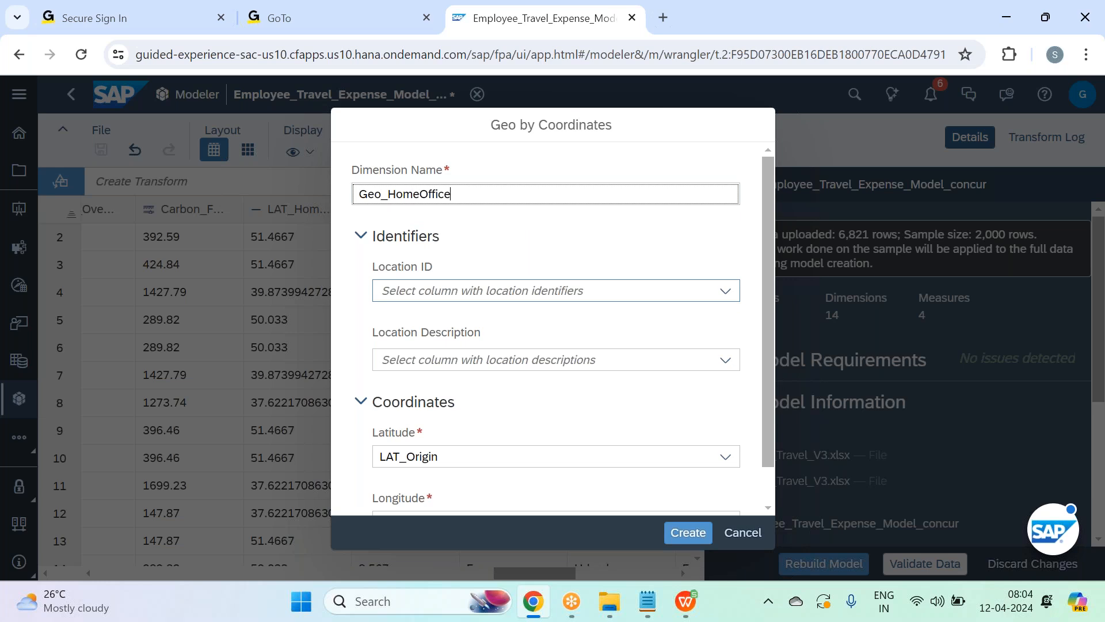
- Set the Geo_HomeOffice coordinates to LAT_Home_Office for latitude and Long_Home_Office for longitude
scroll(580, 388, "down", 1)
left_click(723, 416)
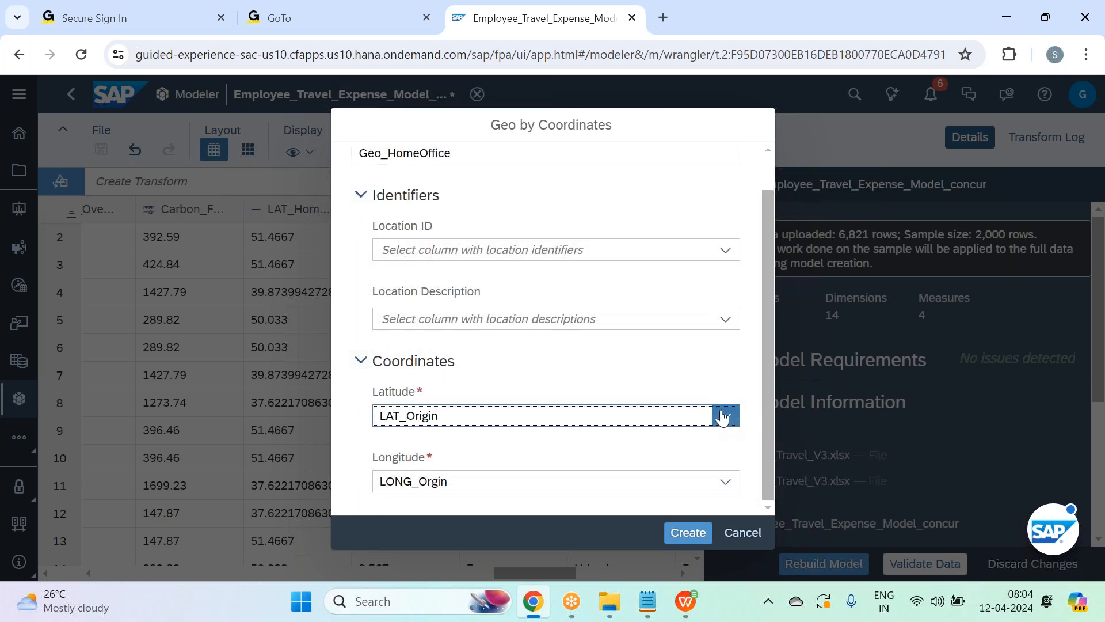
scroll(596, 368, "down", 5)
scroll(593, 365, "down", 2)
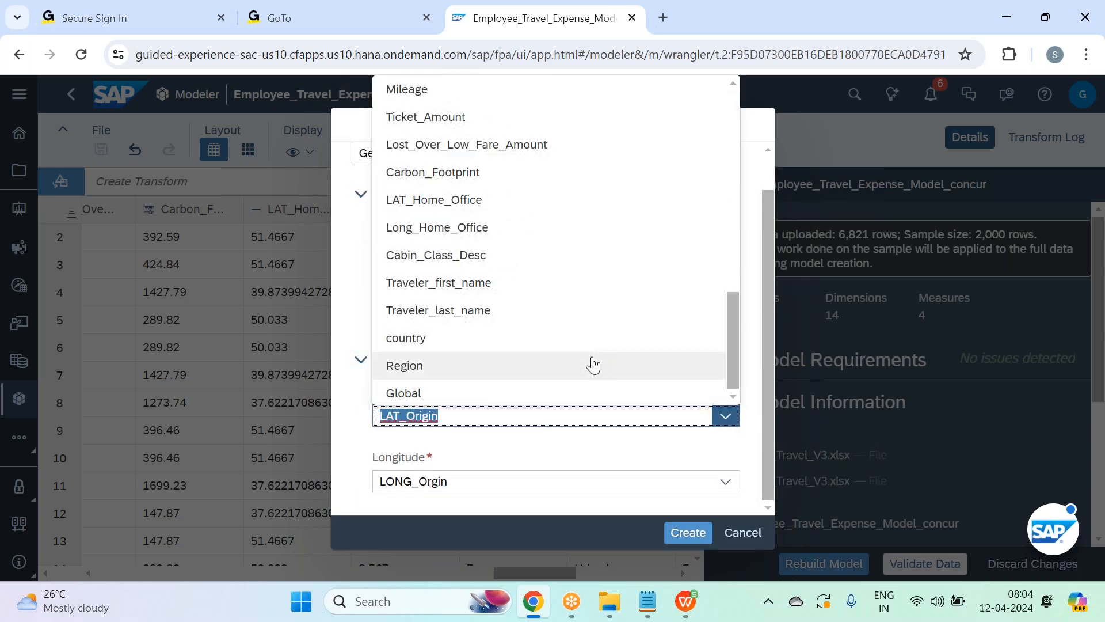
left_click(466, 205)
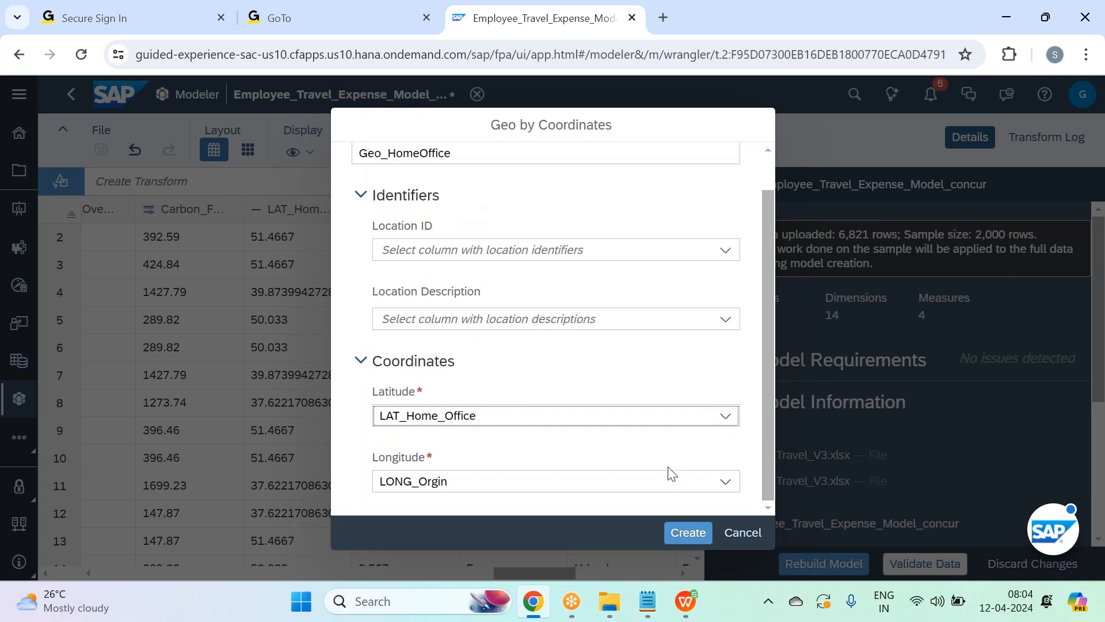
left_click(731, 489)
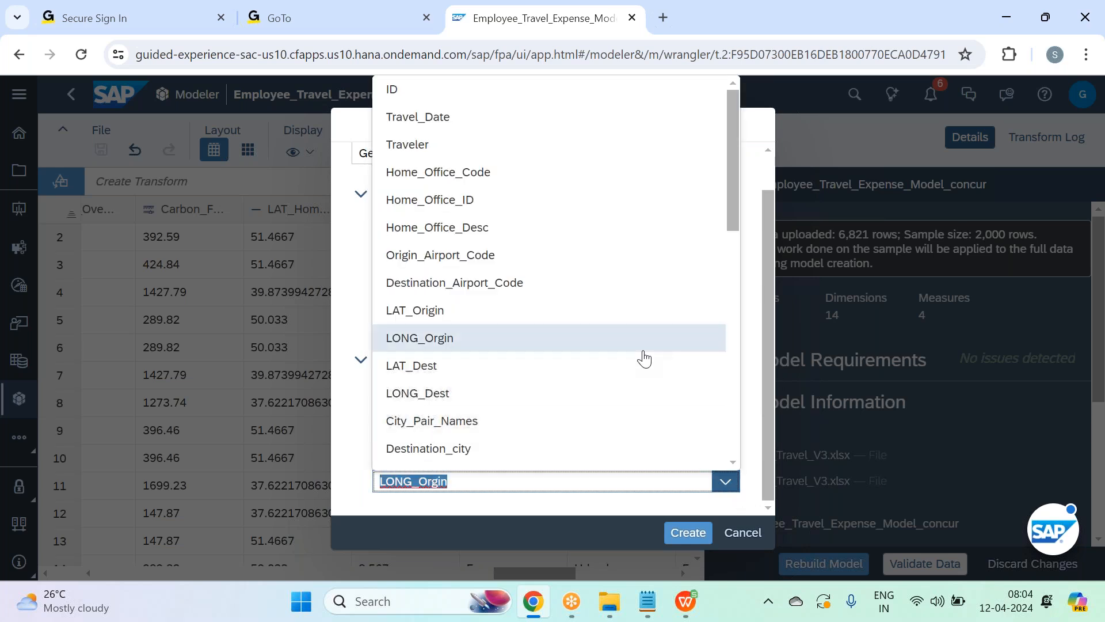
scroll(641, 358, "down", 5)
left_click(550, 301)
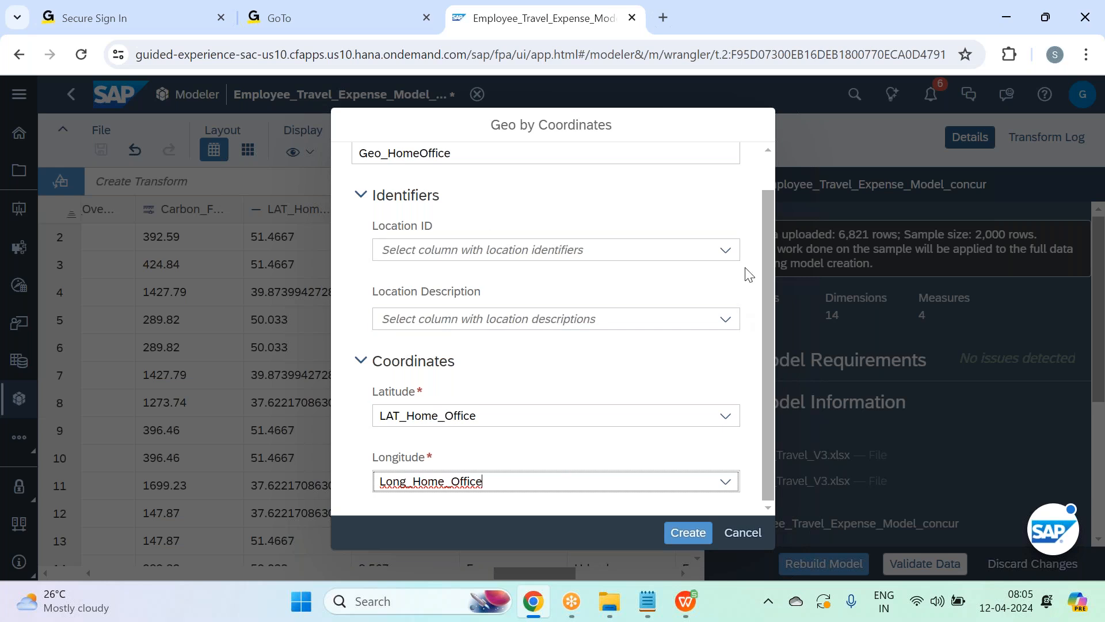
- Assign Home_Office_ID as location ID and Home_Office_Desc as location description, and create the Geo_HomeOffice dimension
left_click(726, 251)
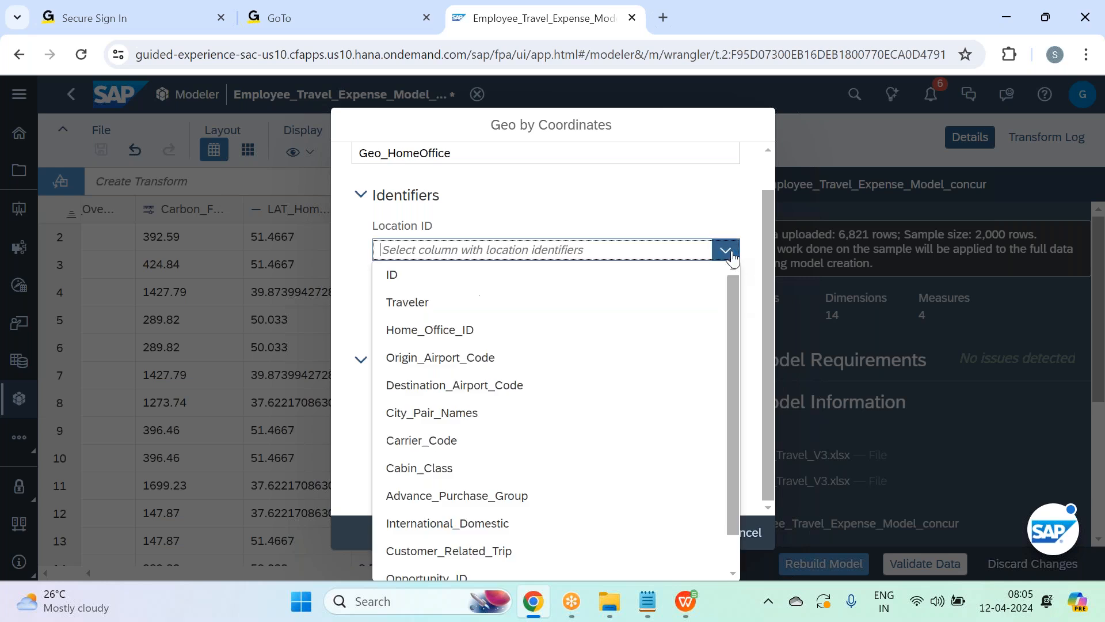
left_click(509, 330)
left_click(720, 322)
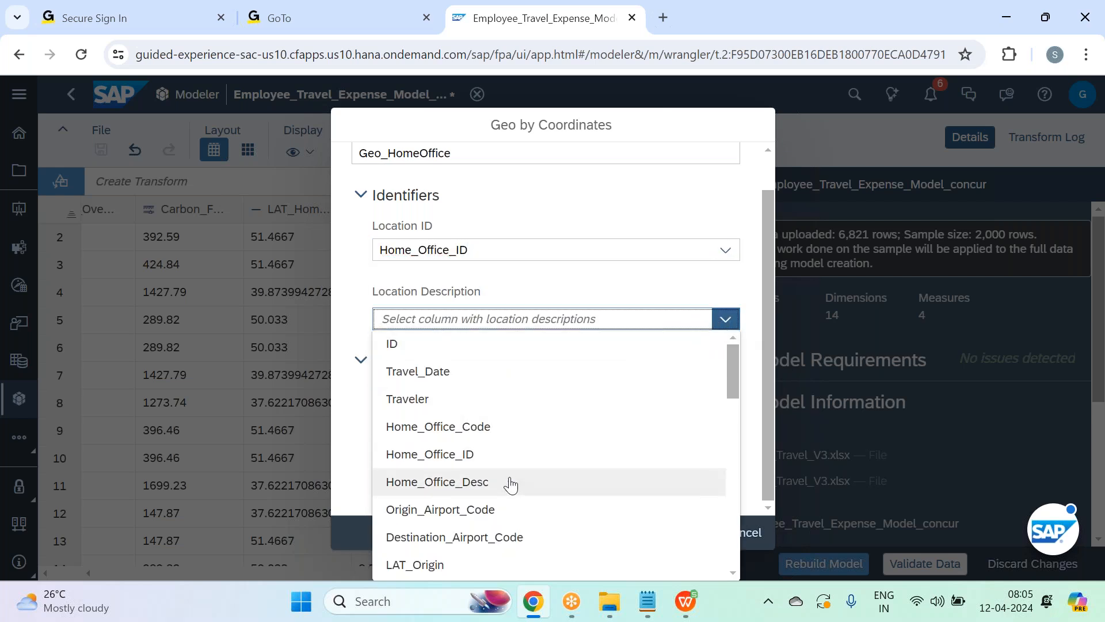
left_click(575, 482)
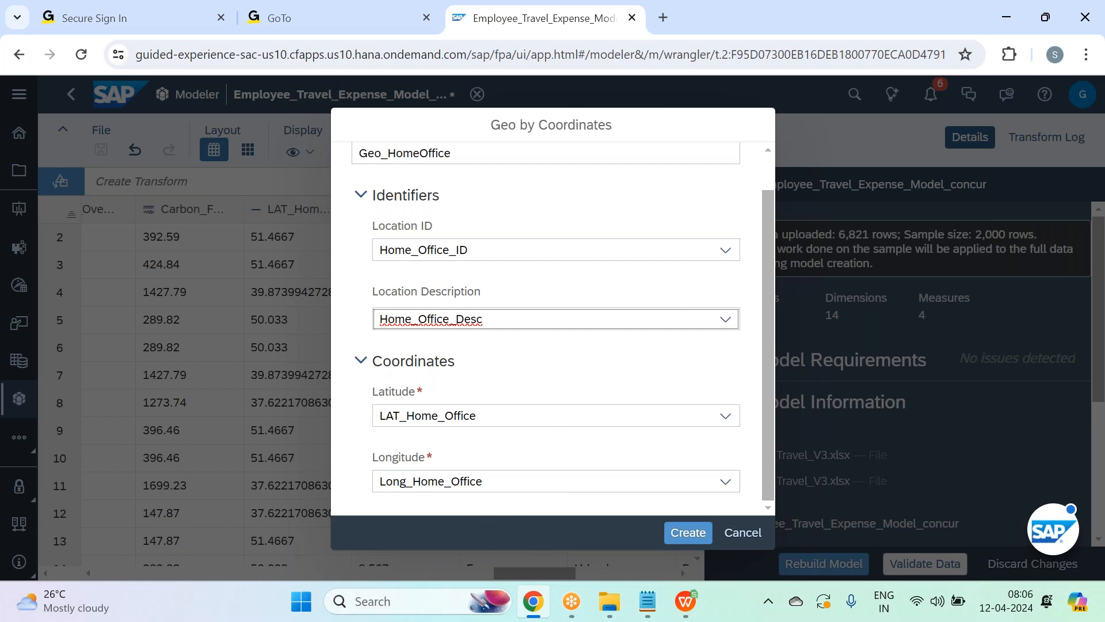
left_click(698, 537)
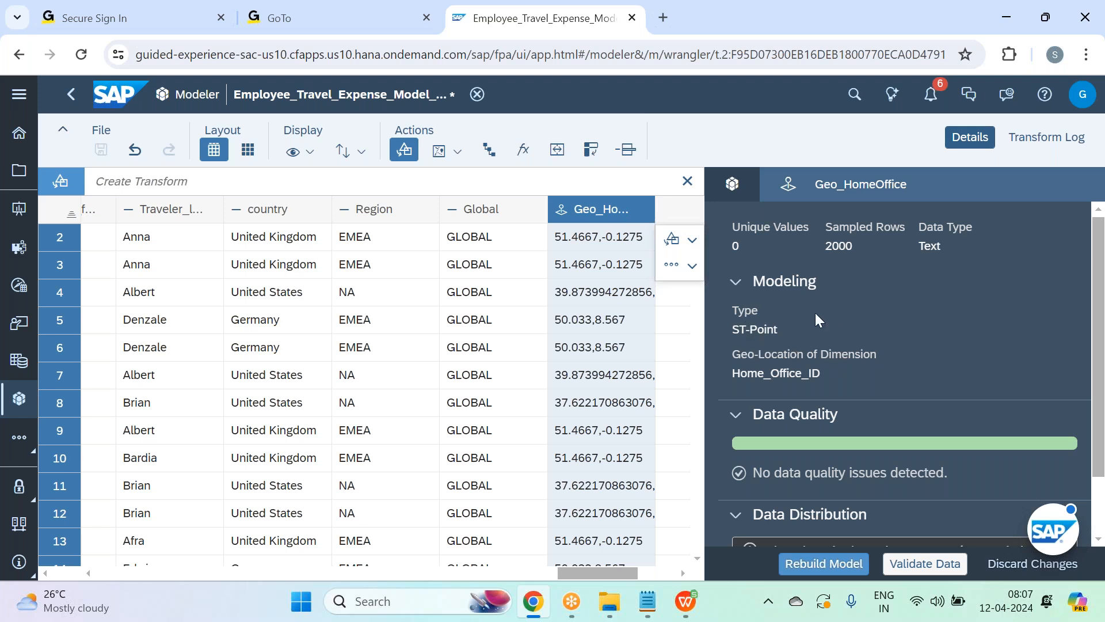
- Examine the details of Geo_HomeOffice, the attributes and hierarchy of the Home_Office_ID dimension, and the model options
scroll(826, 309, "down", 2)
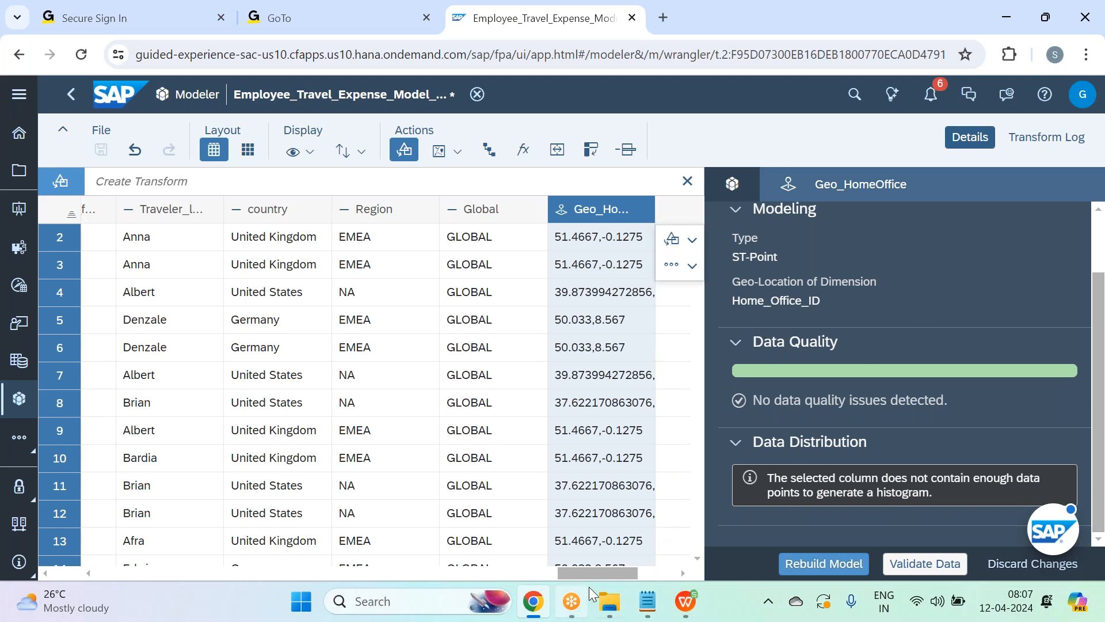
left_click_drag(595, 571, 182, 555)
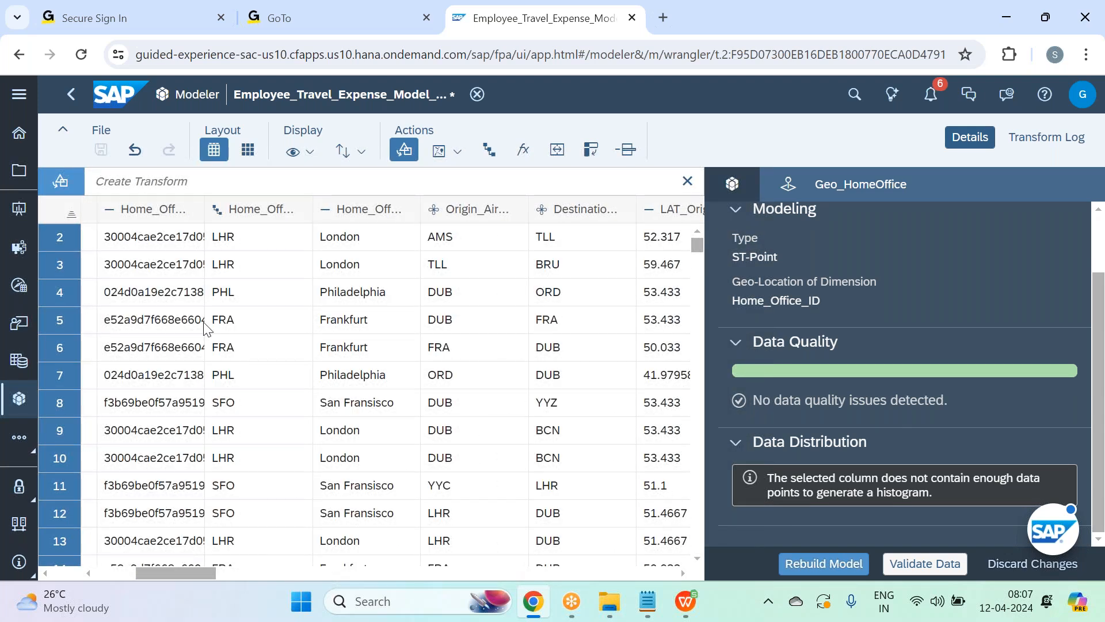
left_click(243, 214)
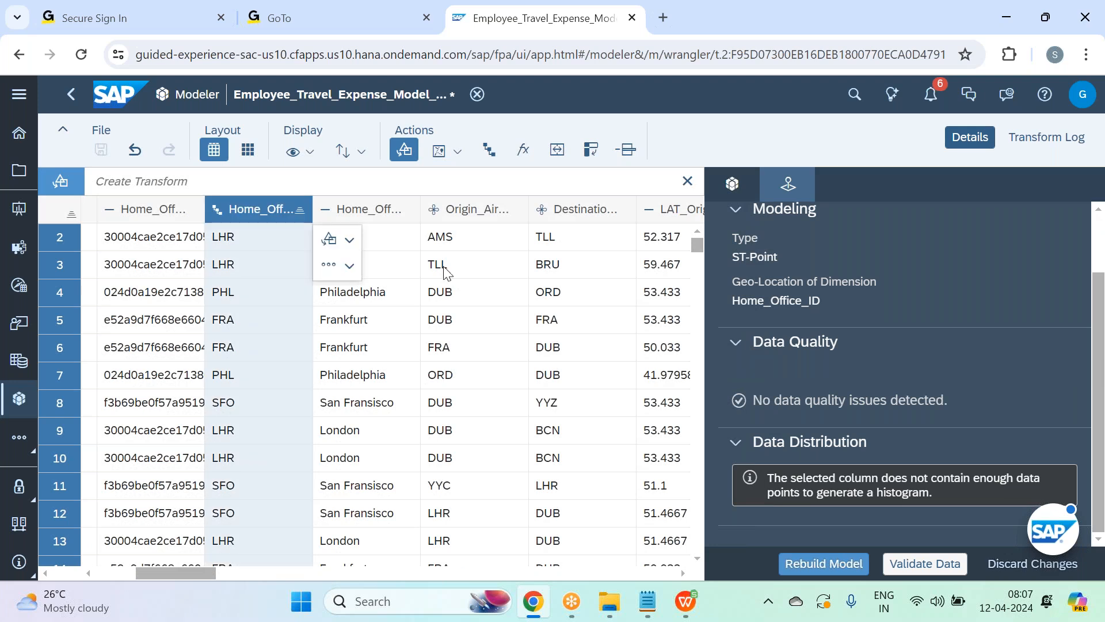
scroll(925, 360, "down", 5)
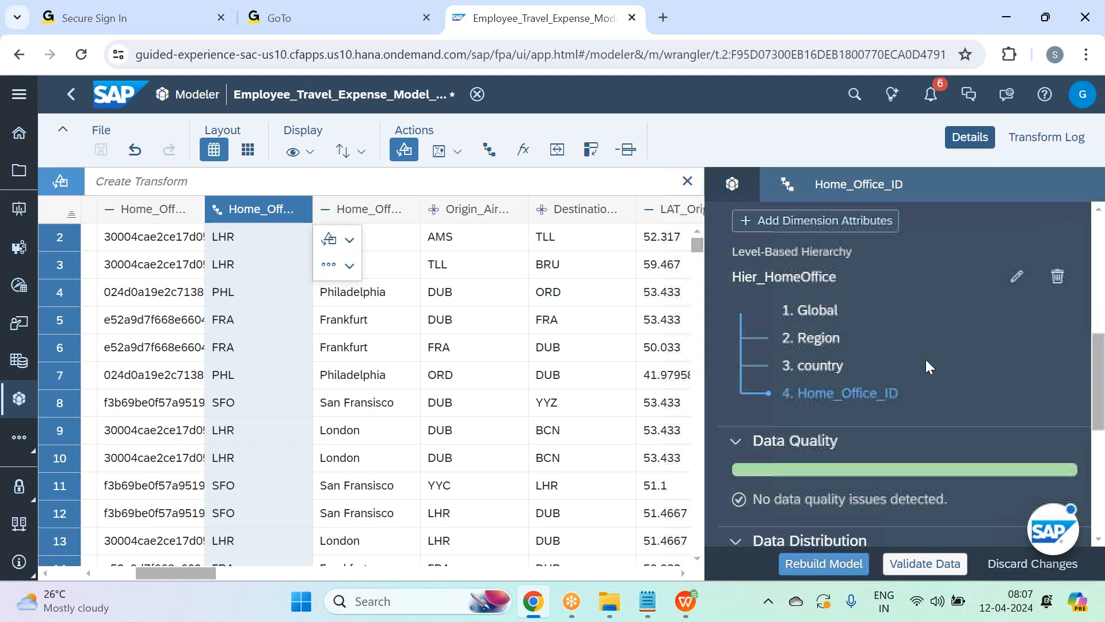
scroll(926, 360, "up", 2)
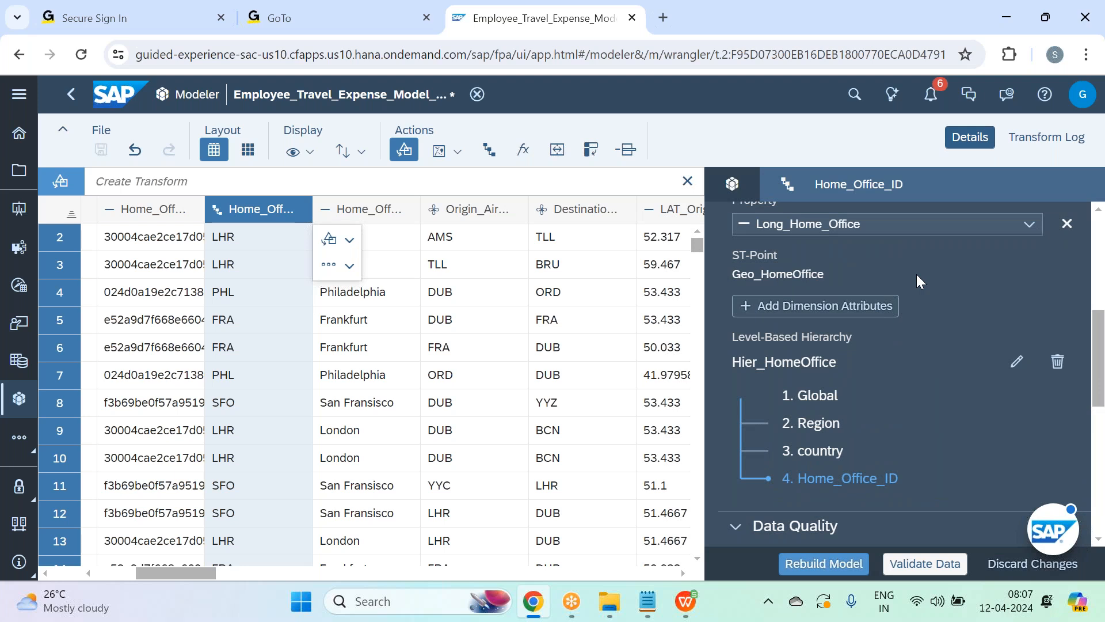
left_click(734, 184)
scroll(904, 293, "up", 6)
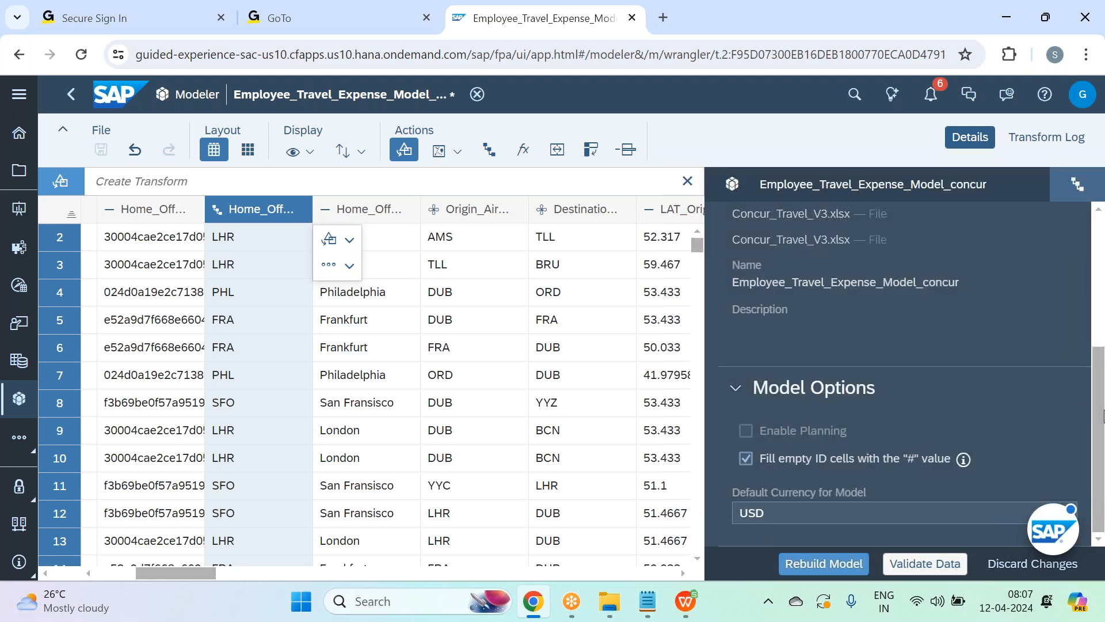
left_click(1077, 185)
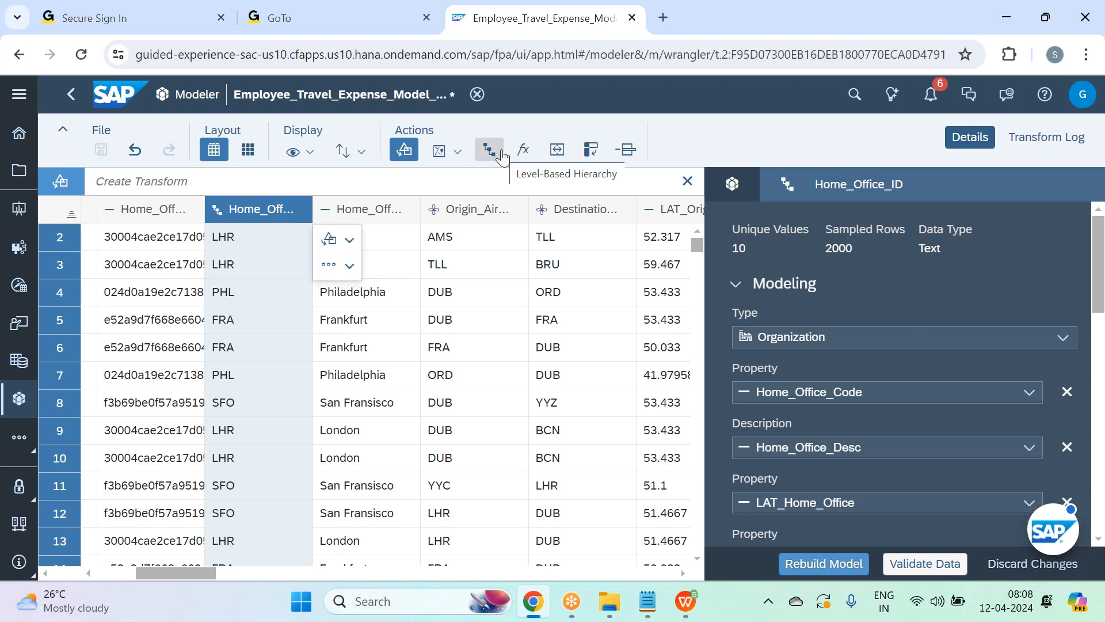
left_click(503, 157)
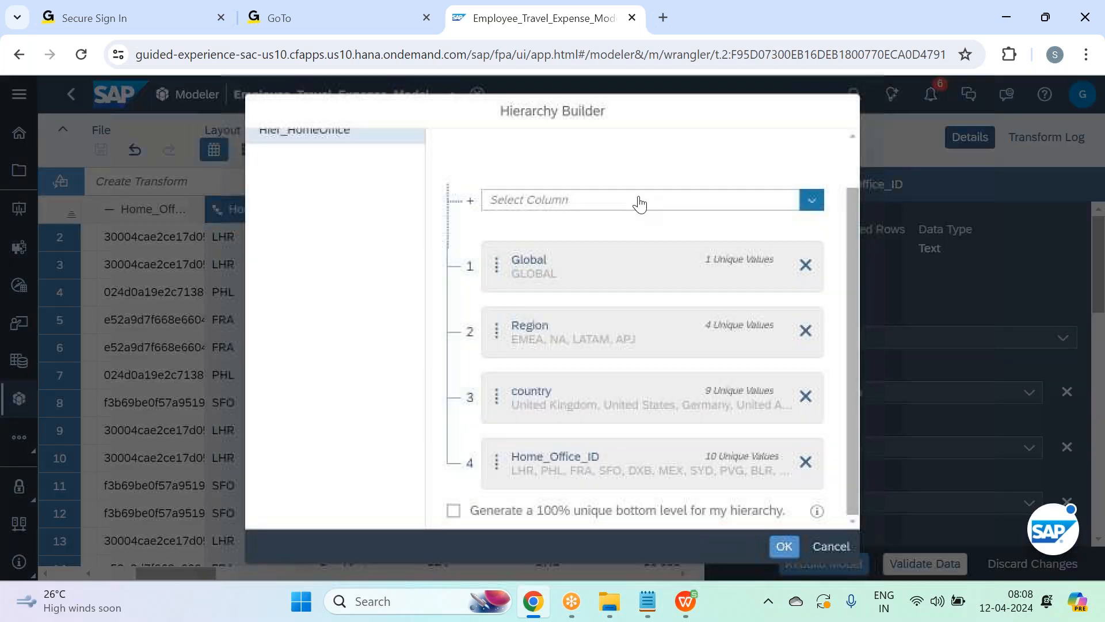
left_click(840, 547)
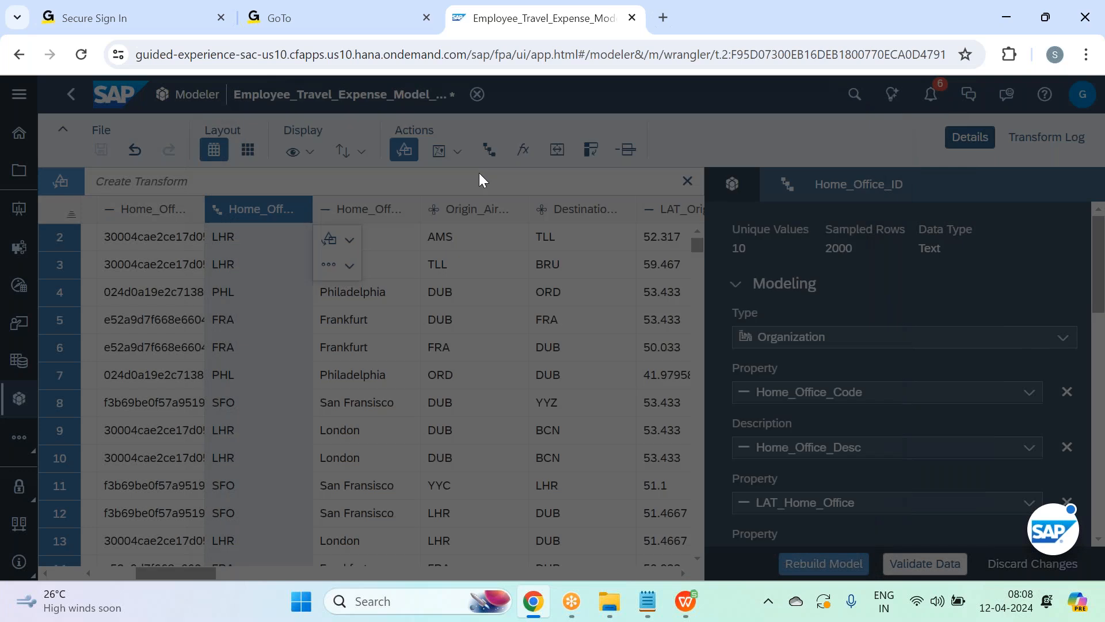
- Start another geo enrichment by coordinates and name the location dimension Geo_Origin
left_click(461, 154)
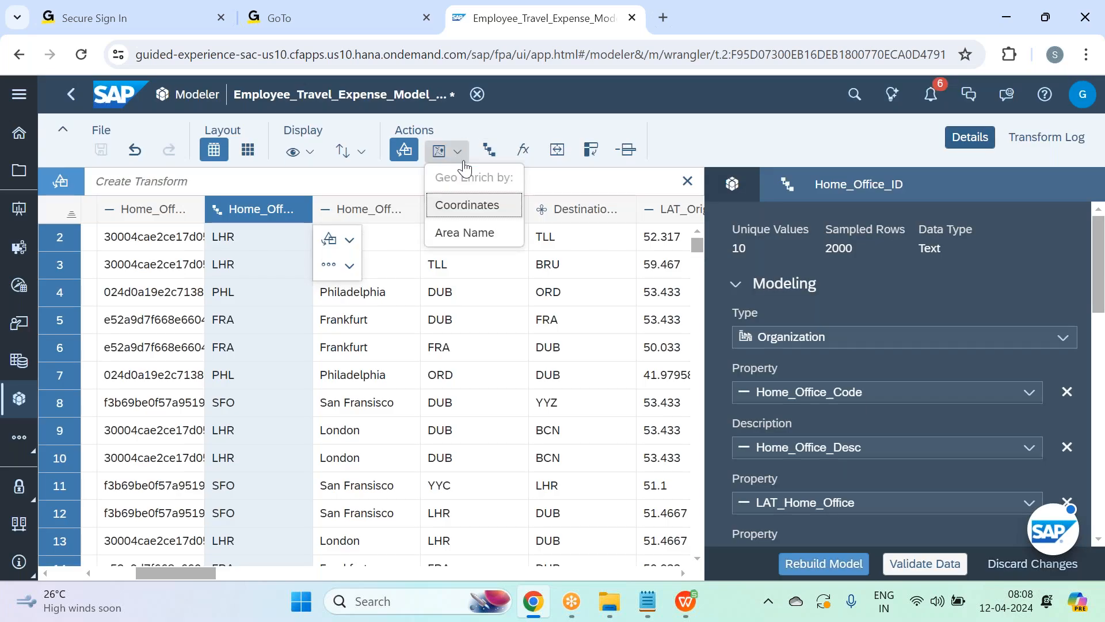
left_click(483, 216)
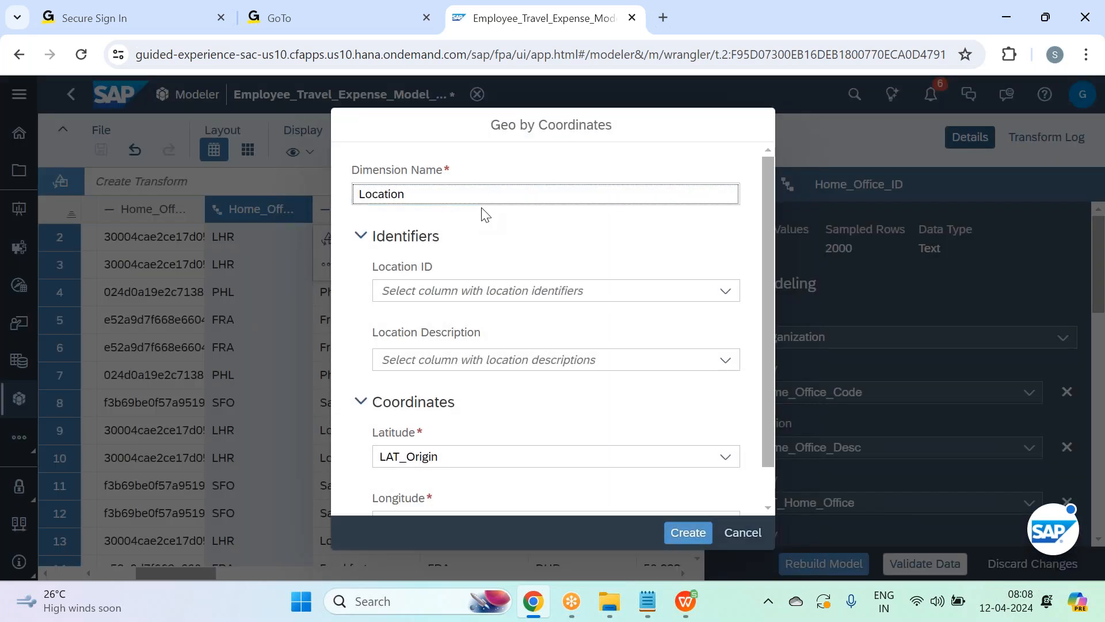
type("Geo")
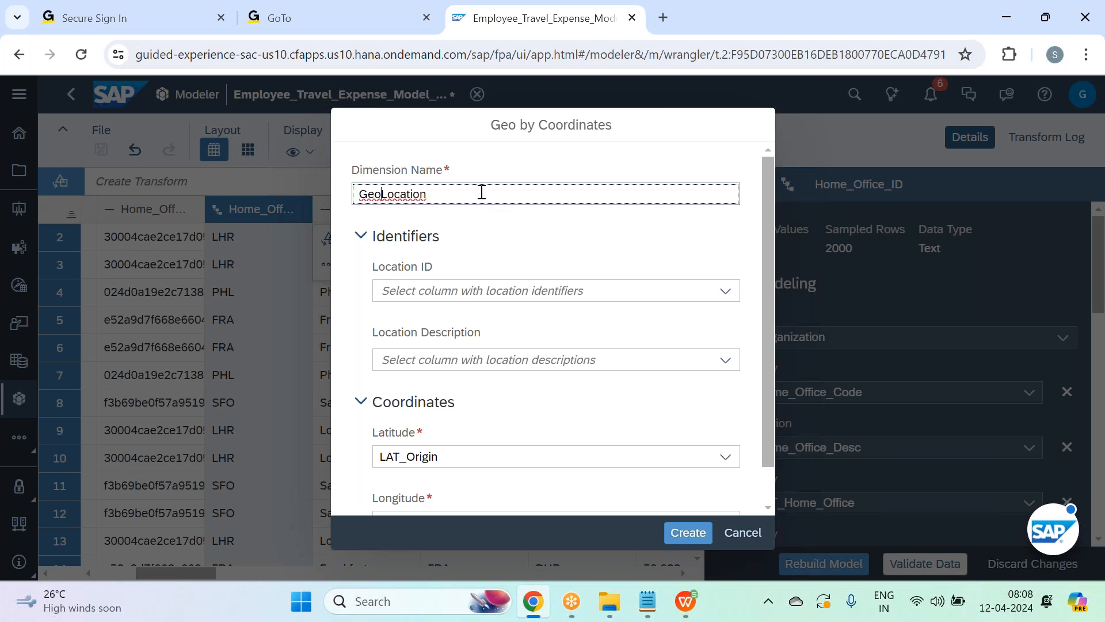
key("BackSpace")
key("BackSpace")
key("BackSpace")
key("BackSpace")
key("BackSpace")
key("BackSpace")
key("BackSpace")
key("BackSpace")
type("_Origin")
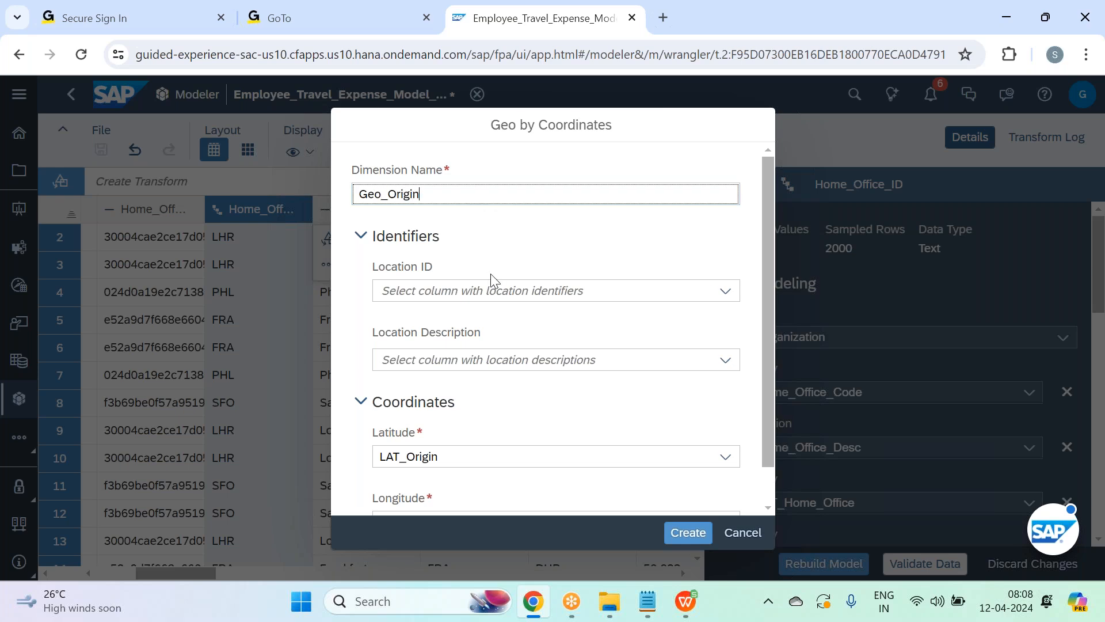
- Assign Origin_Airport_Code as location ID and Origin_city as location description, keep the LAT_Origin and LONG_Orgin coordinates, and create Geo_Origin
scroll(489, 275, "down", 1)
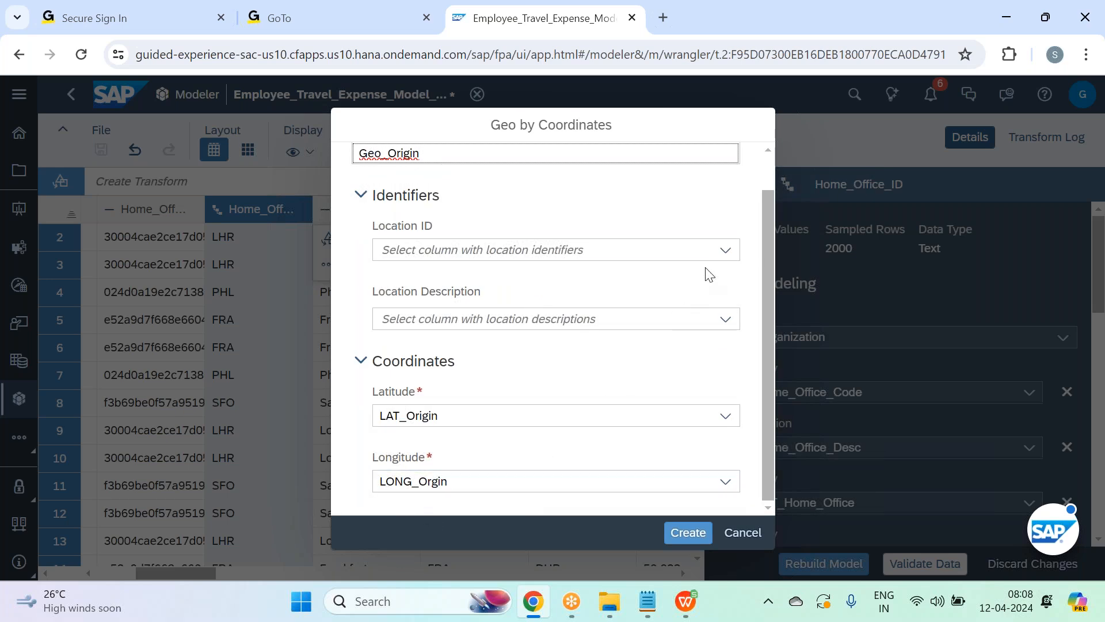
left_click(725, 249)
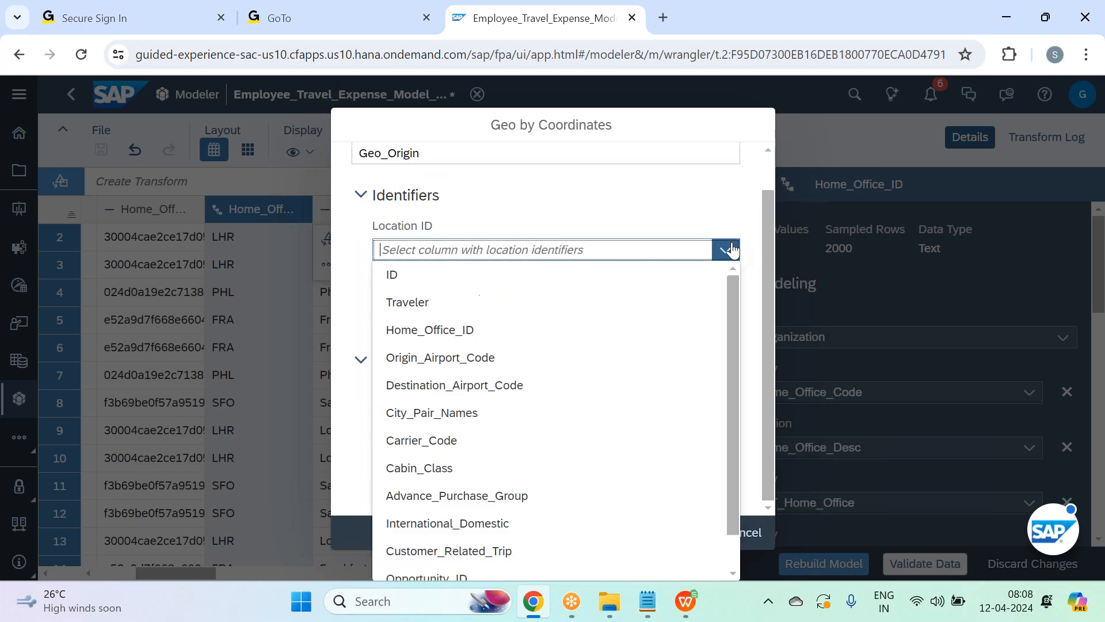
left_click(558, 357)
left_click(723, 326)
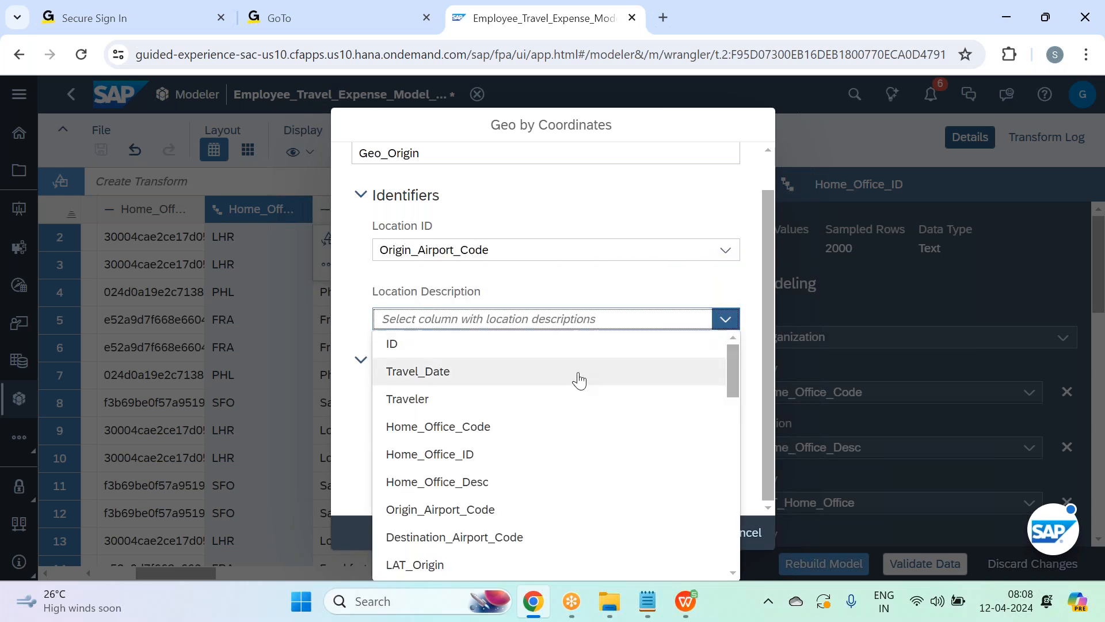
scroll(566, 369, "down", 3)
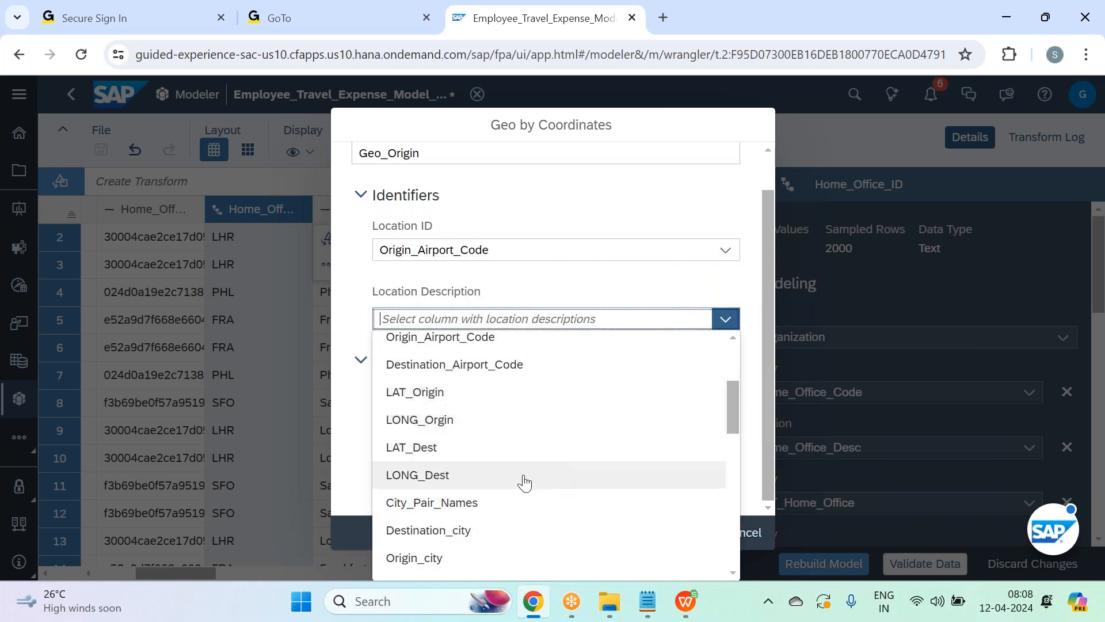
left_click(432, 557)
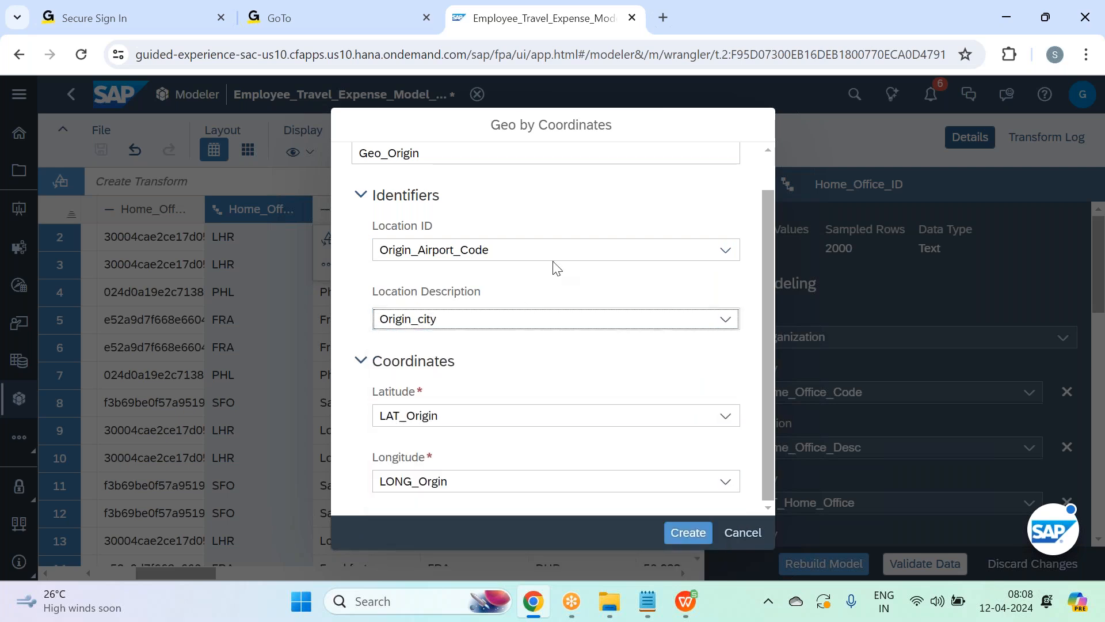
left_click(701, 538)
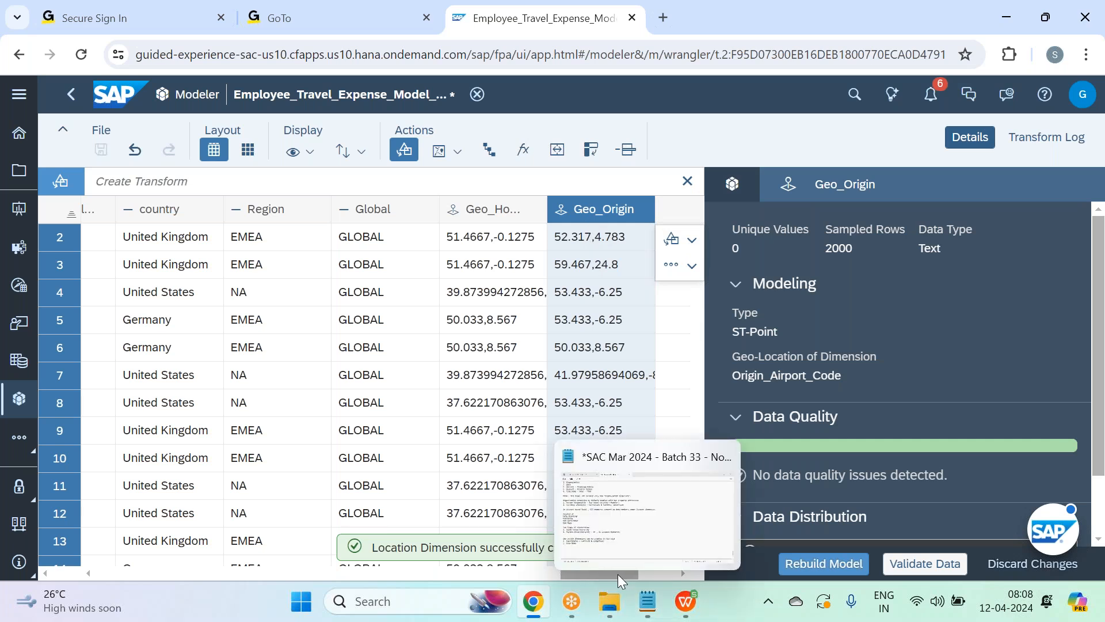
left_click(490, 239)
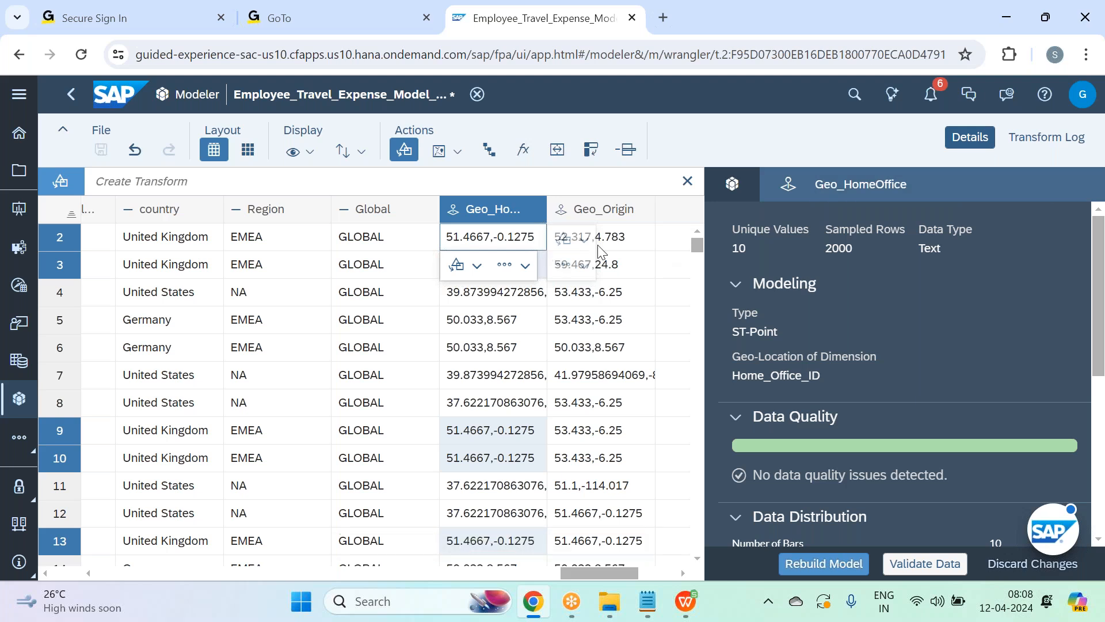
- Examine the details of Geo_Origin and the attributes of the Origin_Airport_Code dimension
left_click(646, 241)
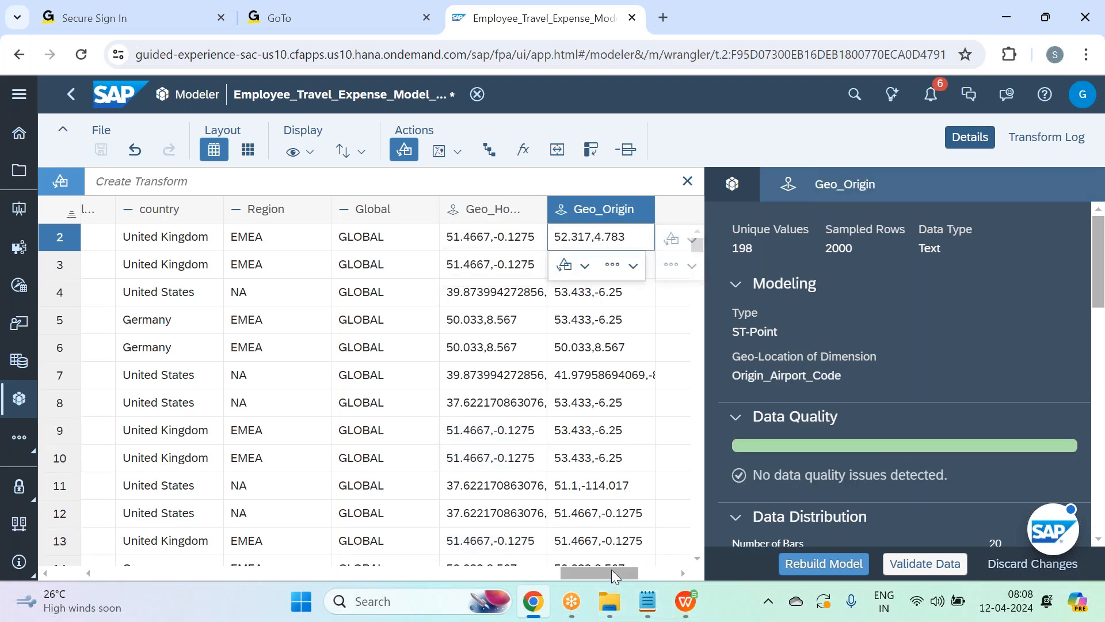
left_click_drag(613, 574, 202, 503)
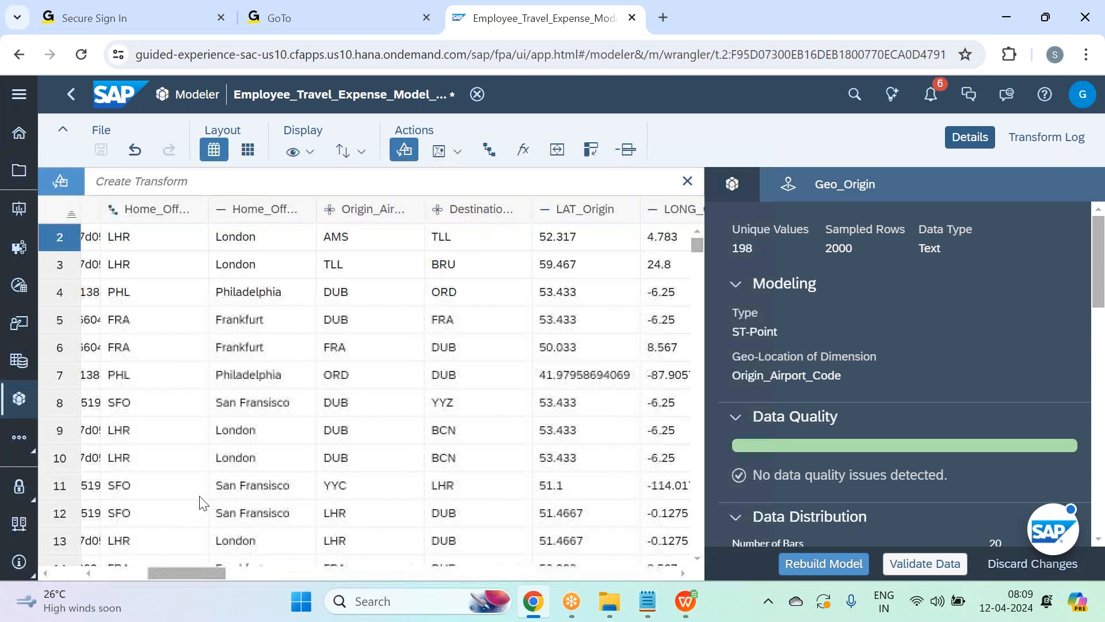
left_click(384, 238)
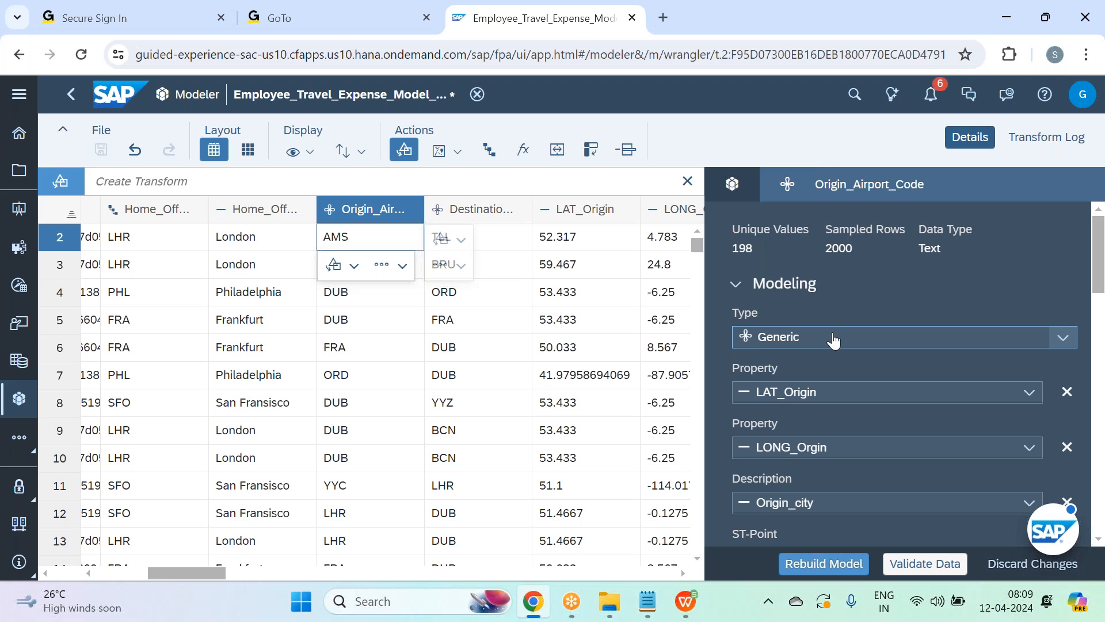
scroll(834, 340, "down", 5)
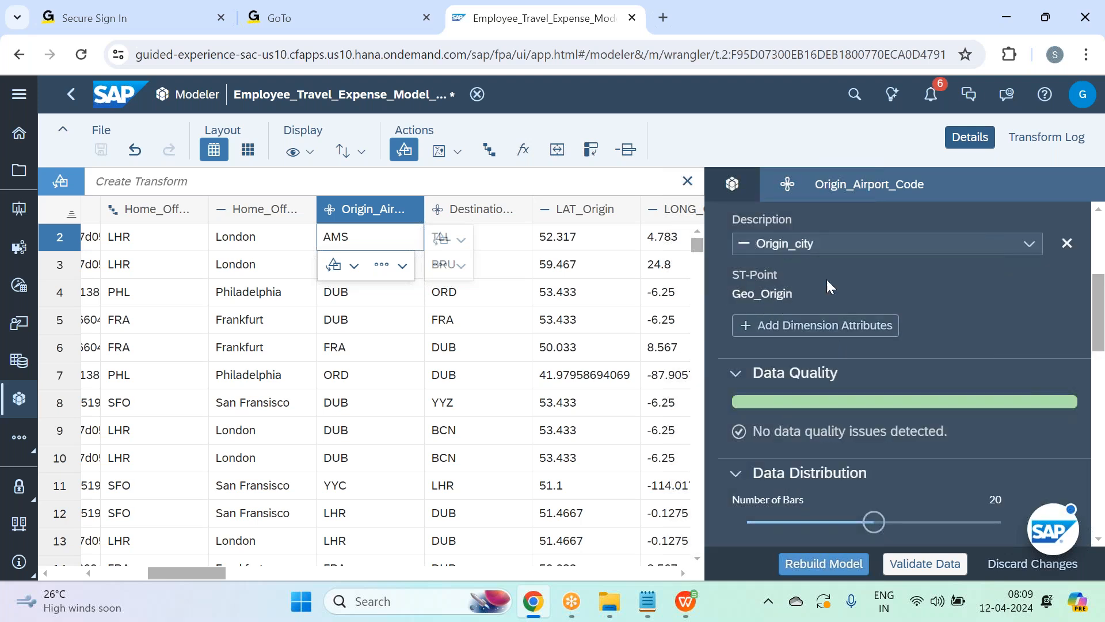
- Start another geo enrichment by coordinates and name the location dimension Geo_Destination
left_click(452, 155)
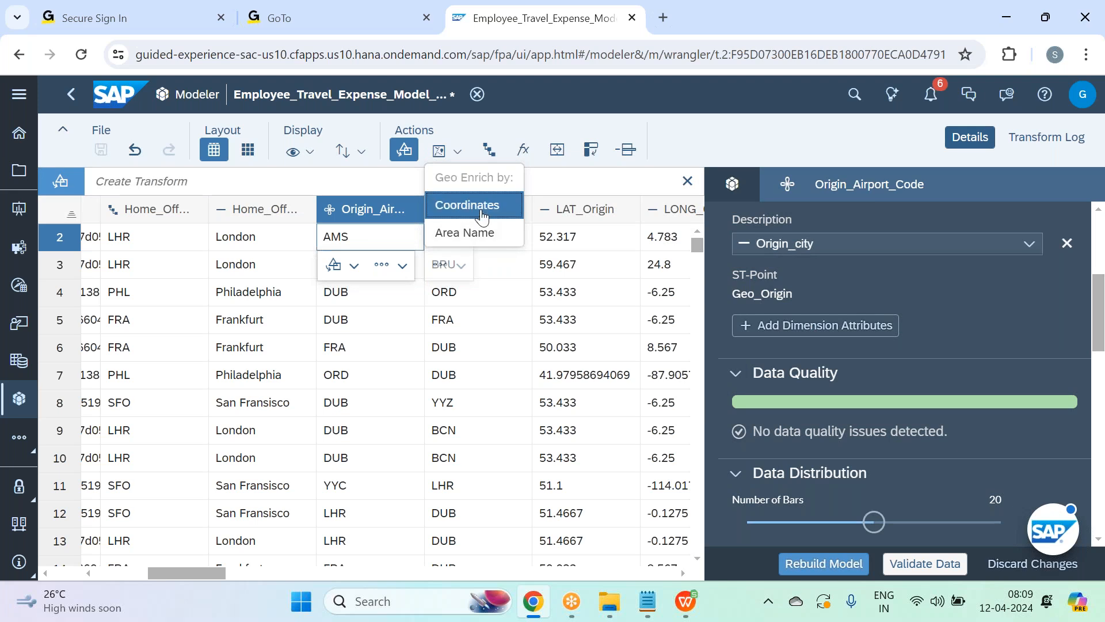
left_click(482, 217)
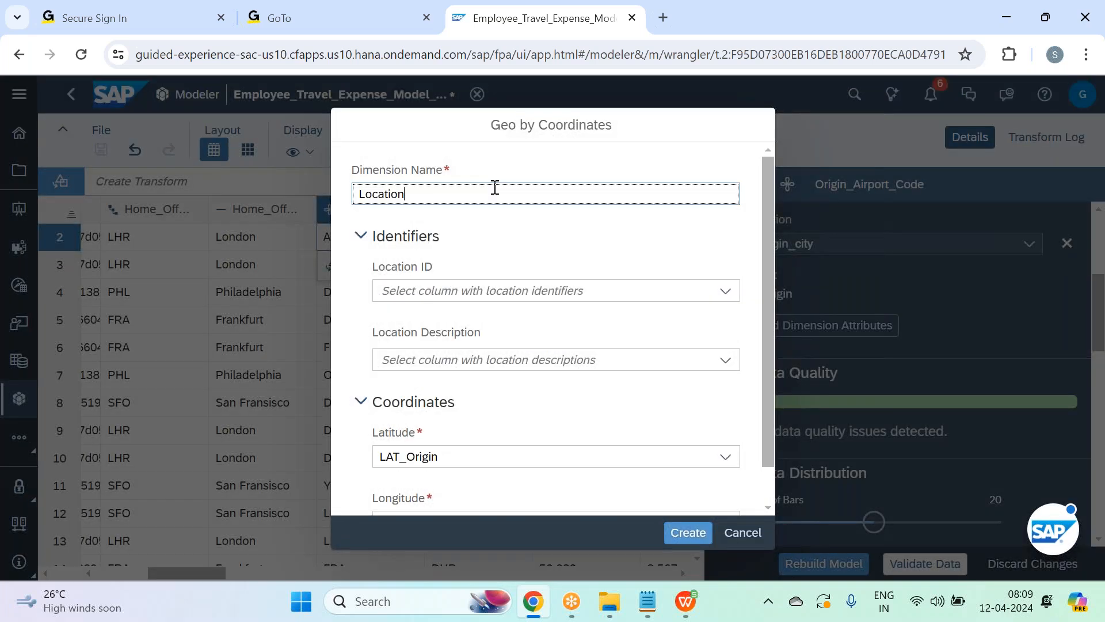
key("BackSpace")
key("BackSpace")
key("BackSpace")
key("BackSpace")
key("BackSpace")
key("BackSpace")
key("BackSpace")
key("BackSpace")
type("G")
scroll(754, 437, "down", 1)
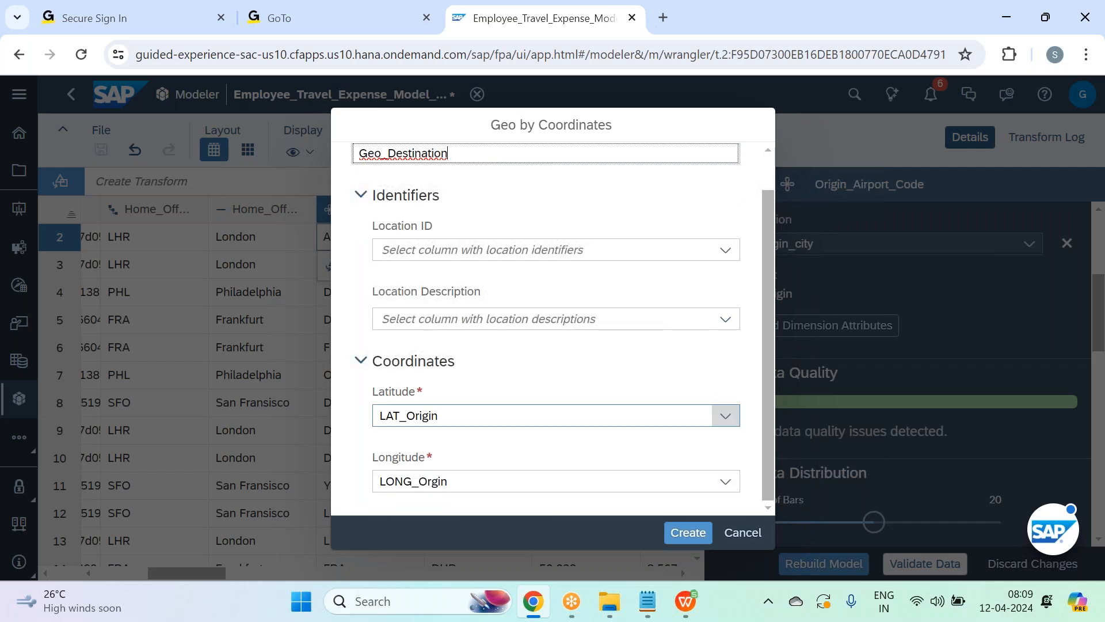
- Set the Geo_Destination coordinates to LAT_Dest for latitude and LONG_Dest for longitude
left_click(725, 415)
left_click(451, 371)
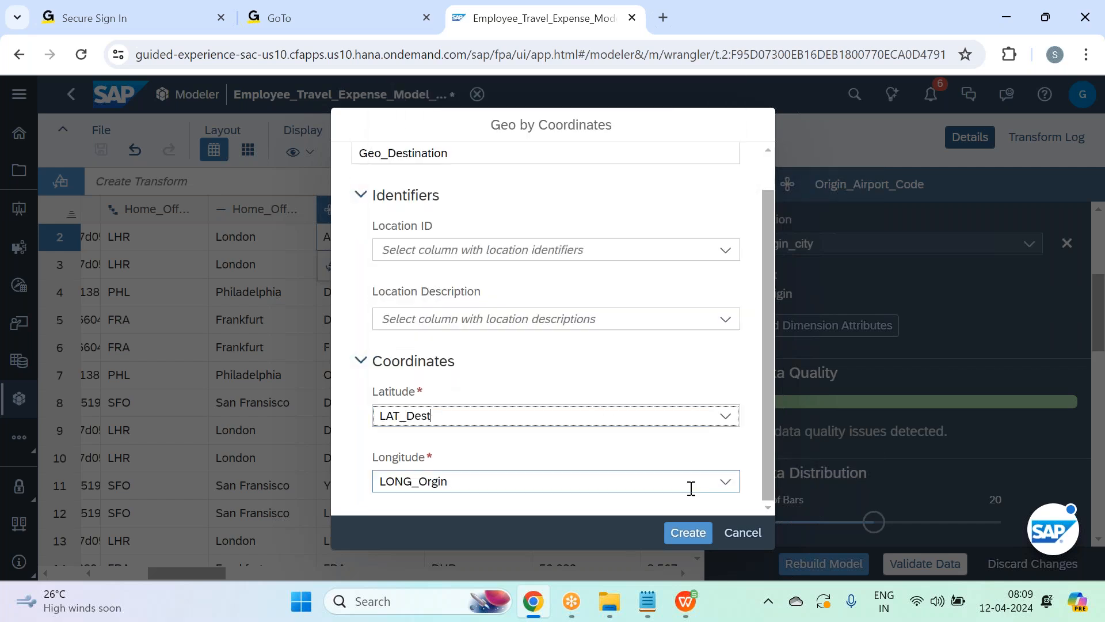
left_click(716, 483)
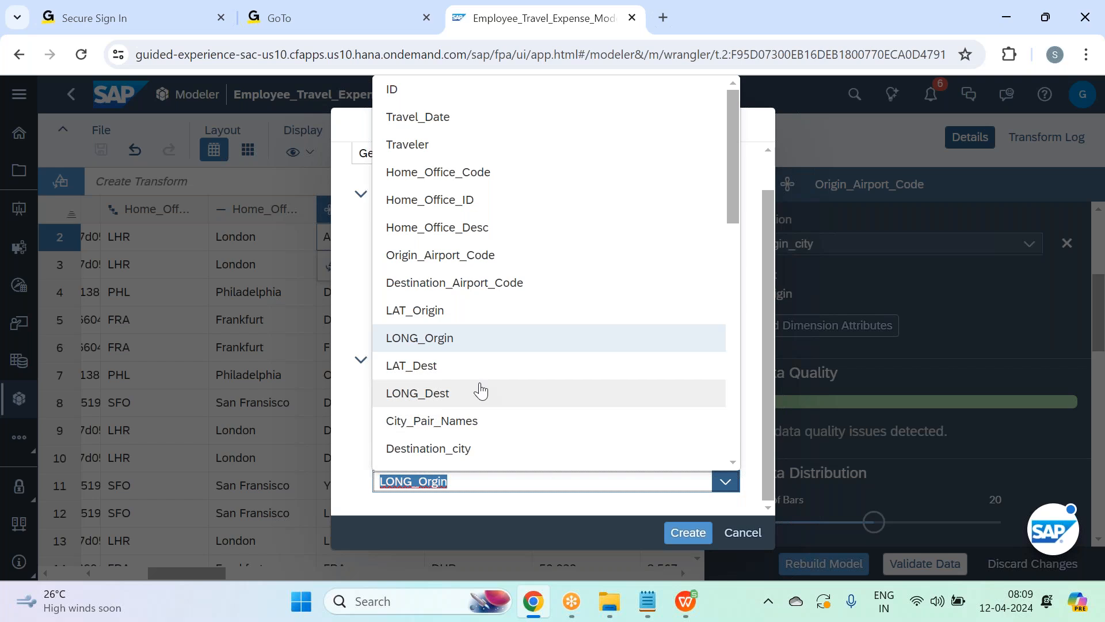
left_click(481, 391)
- Assign Destination_Airport_Code as location ID and Destination_city as location description, and create the Geo_Destination dimension
left_click(499, 252)
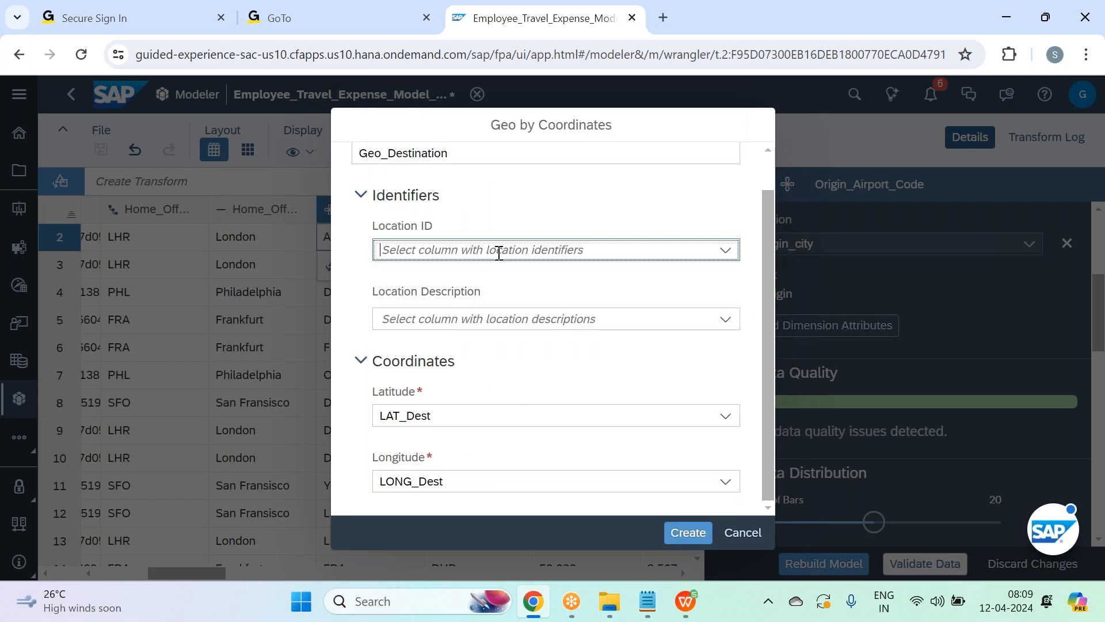
type("Destination_Airport_Code")
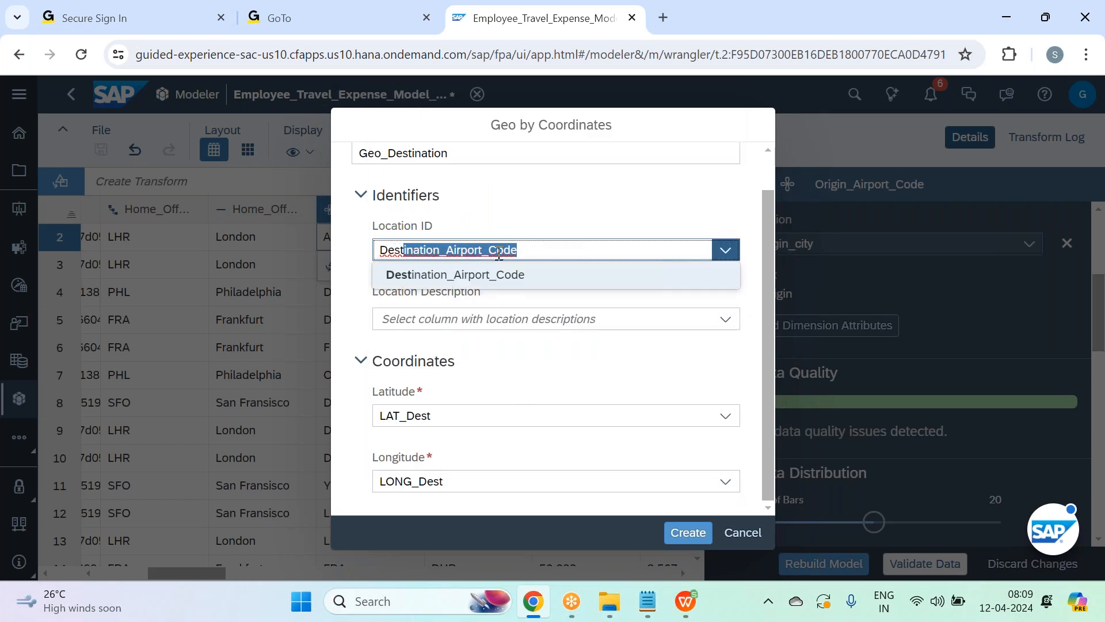
left_click(494, 279)
left_click(498, 314)
type("Dest")
left_click(489, 377)
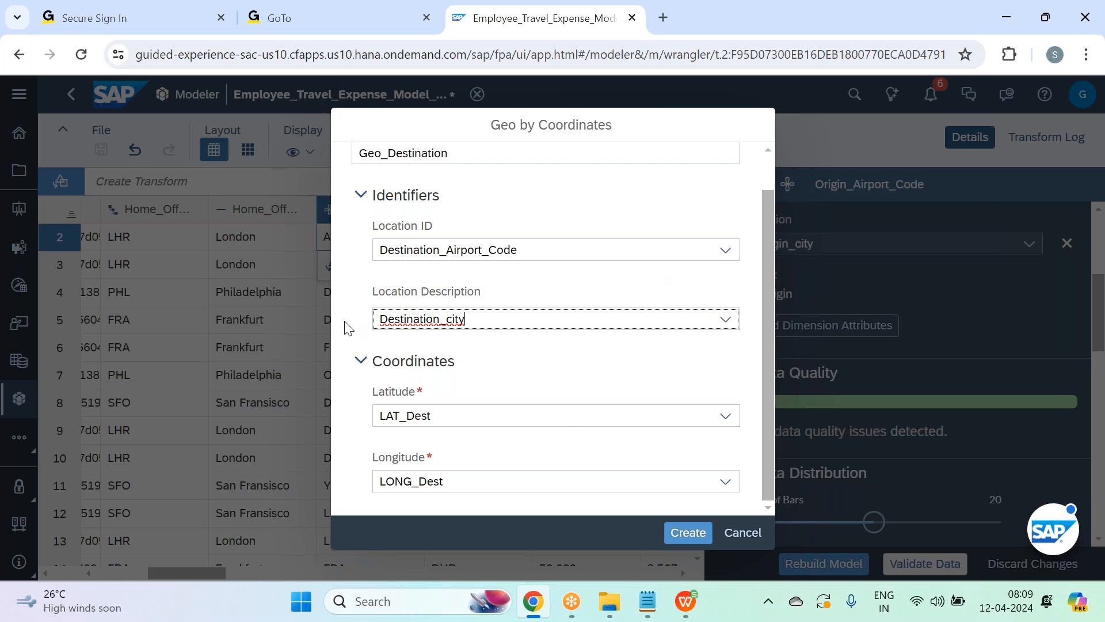
left_click(675, 537)
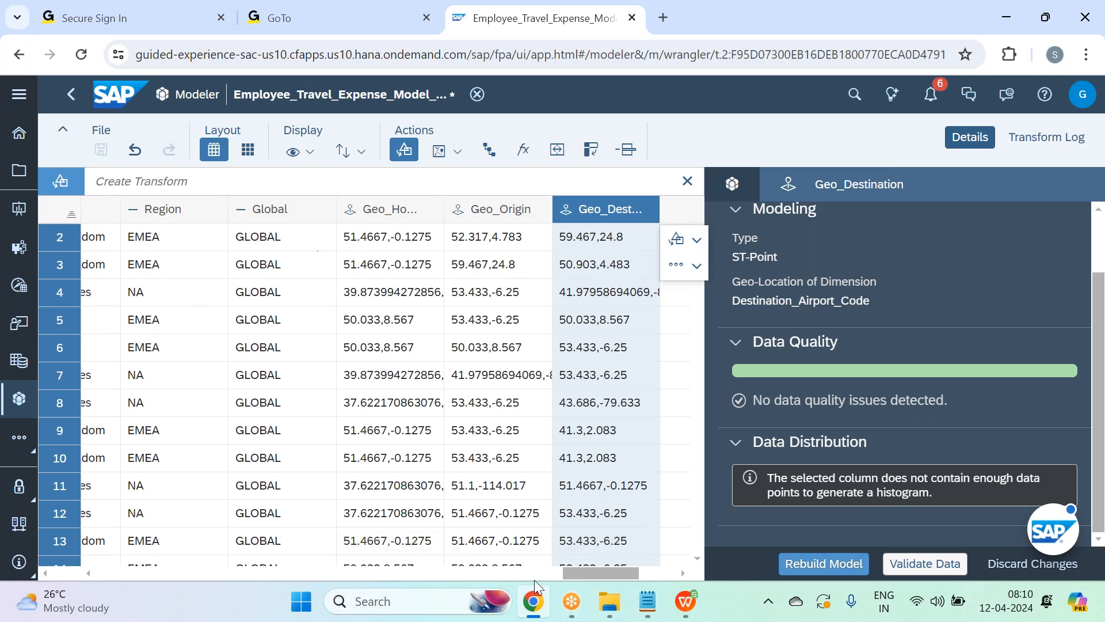
- Examine the attributes and geo property of the Destination_Airport_Code dimension
left_click_drag(613, 565, 236, 544)
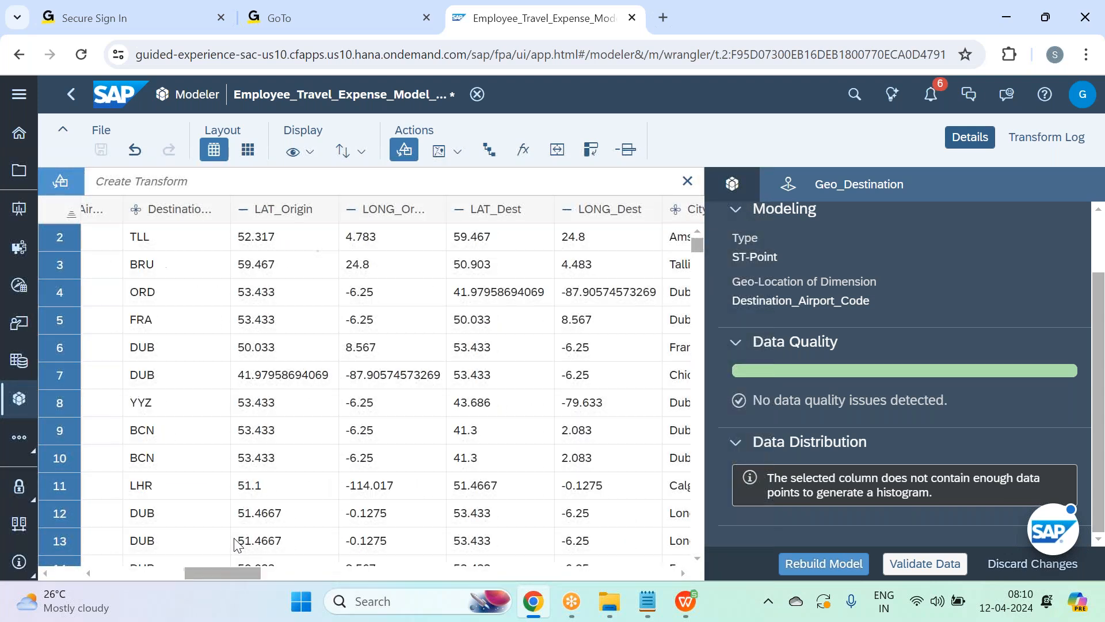
left_click(177, 210)
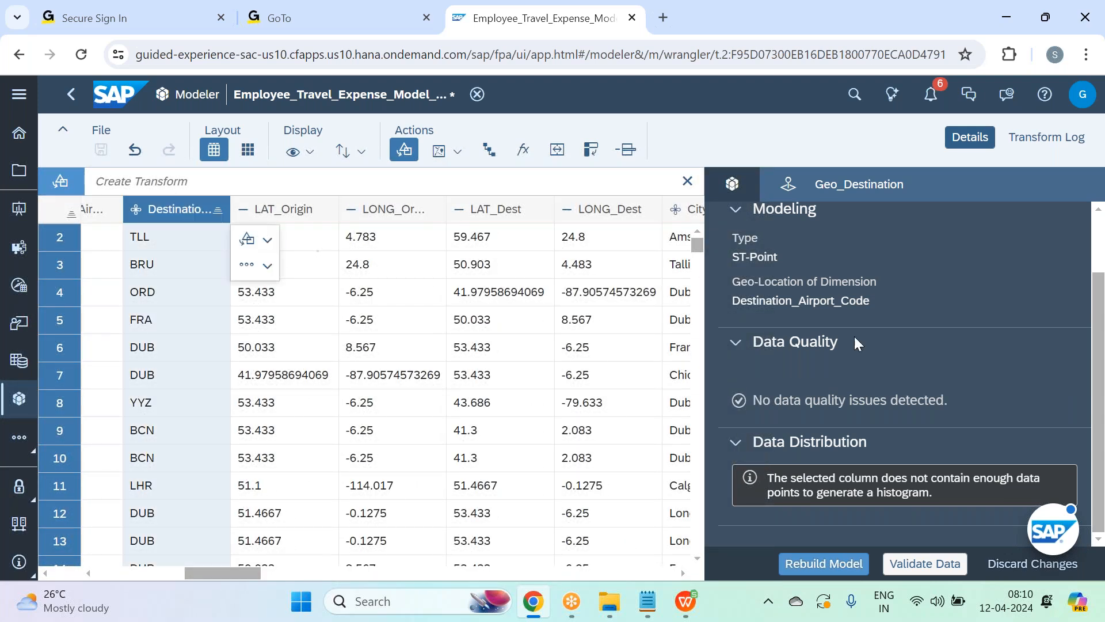
scroll(920, 351, "up", 2)
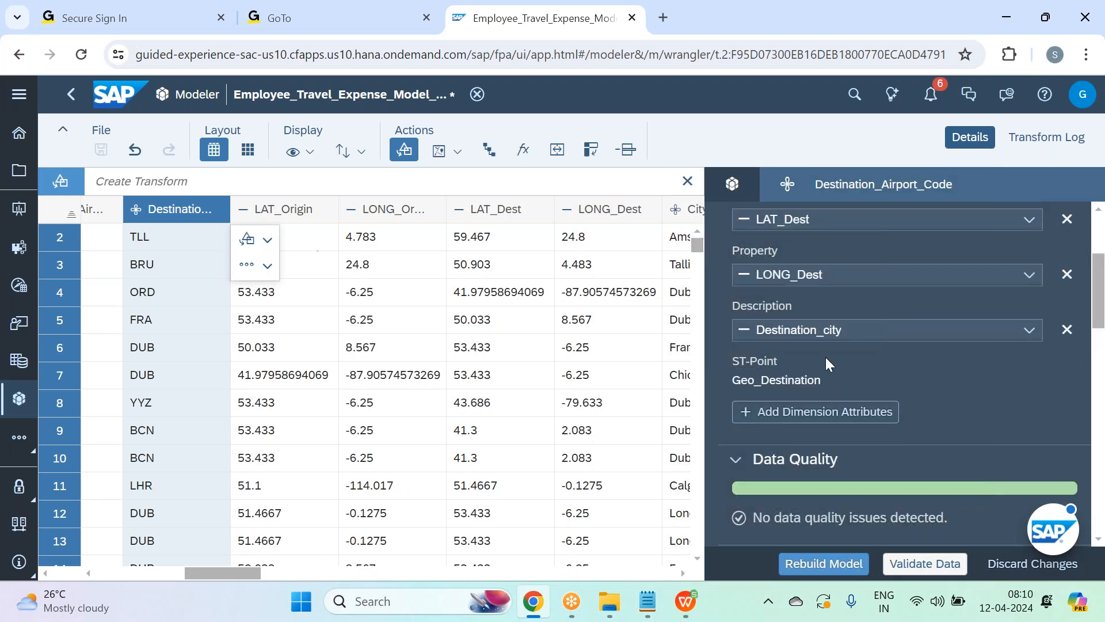
scroll(1049, 437, "up", 3)
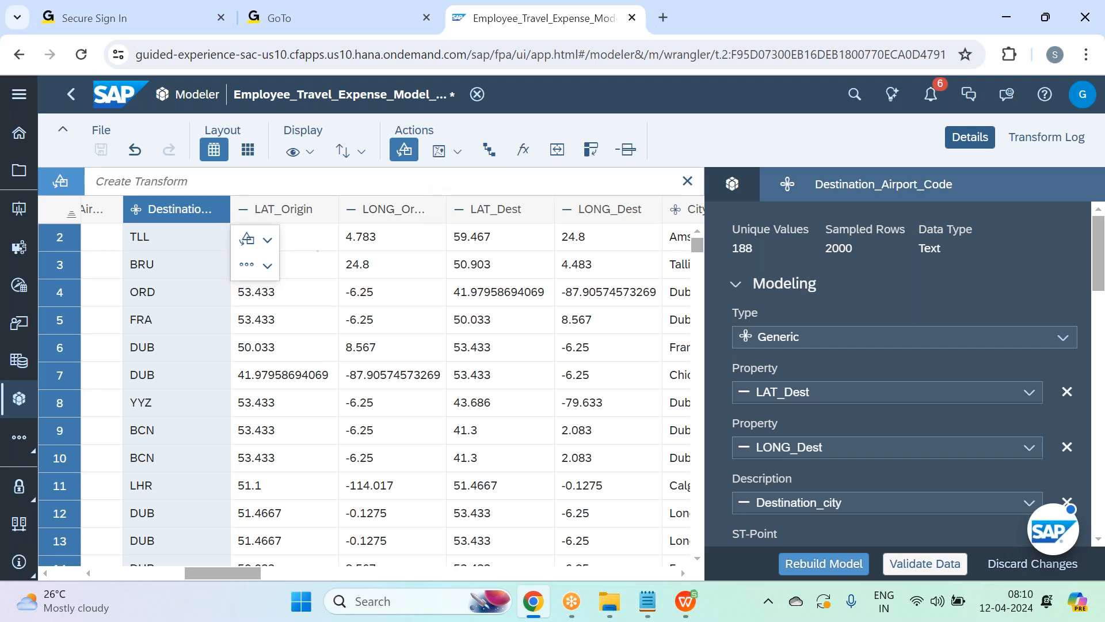
- Start a geo enrichment by area name, download its supported locations list and open the CSV file in WPS Office
left_click(455, 152)
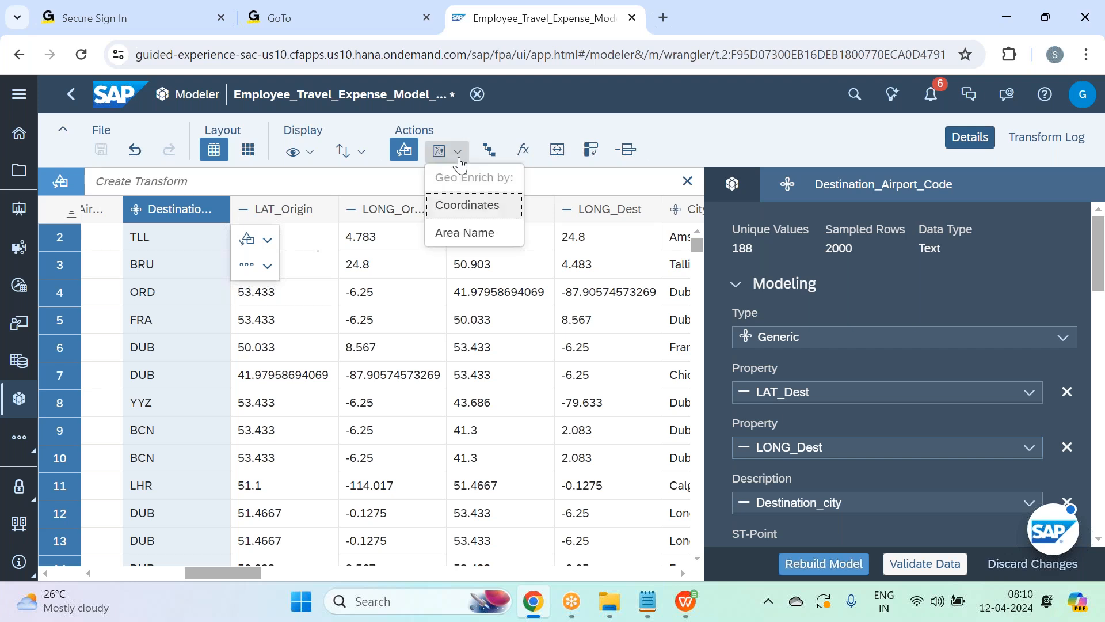
left_click(441, 234)
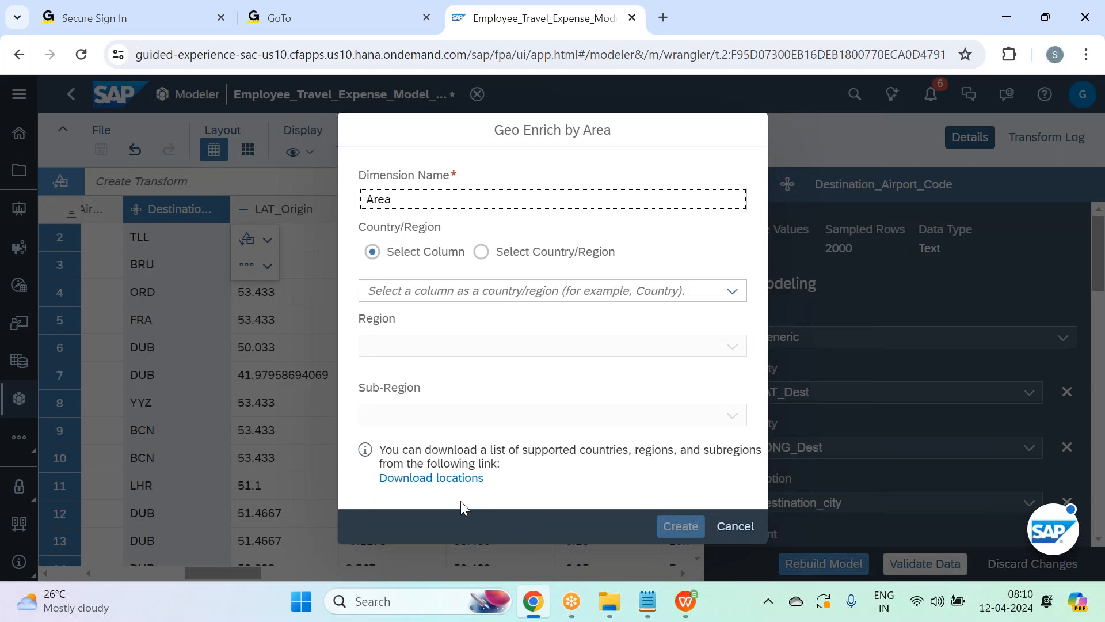
left_click(454, 481)
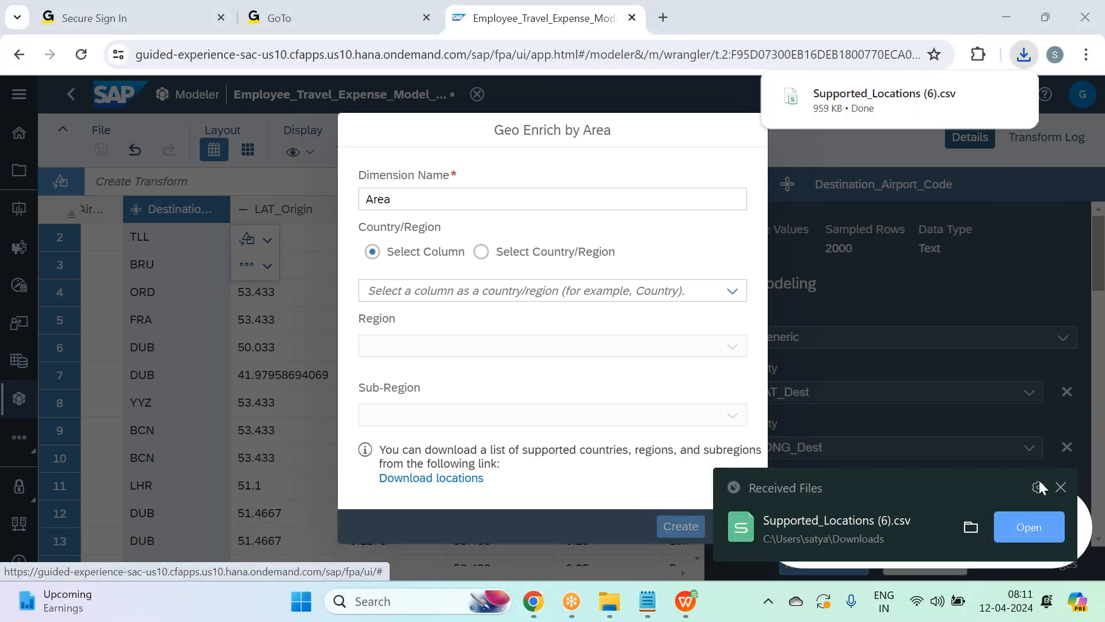
left_click(1030, 529)
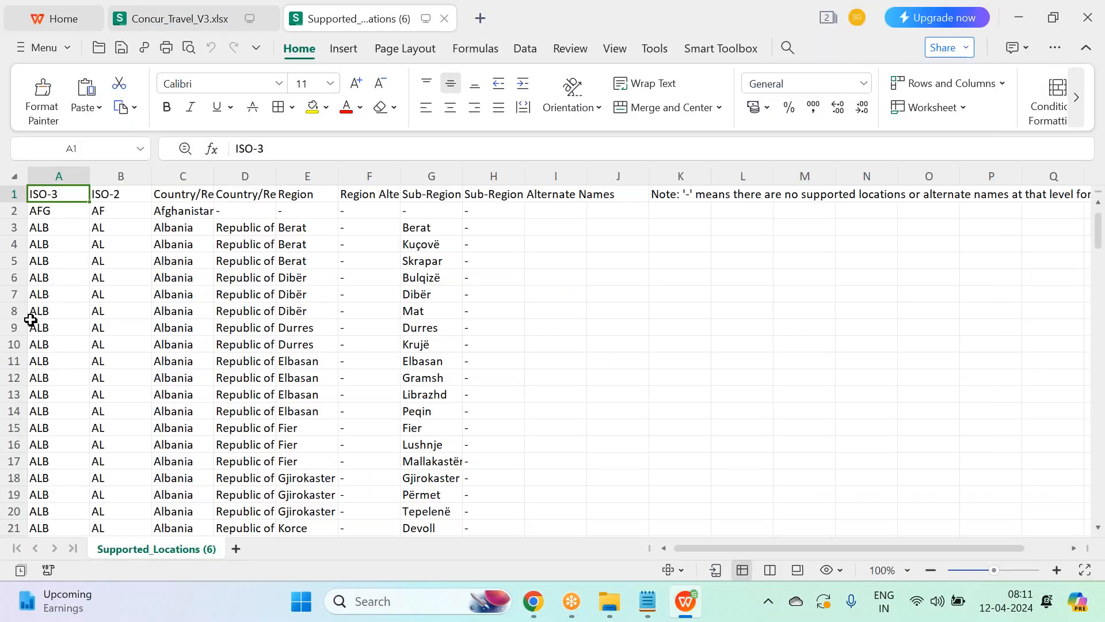
- Auto-fit the width of all columns in the Supported_Locations sheet
left_click(17, 173)
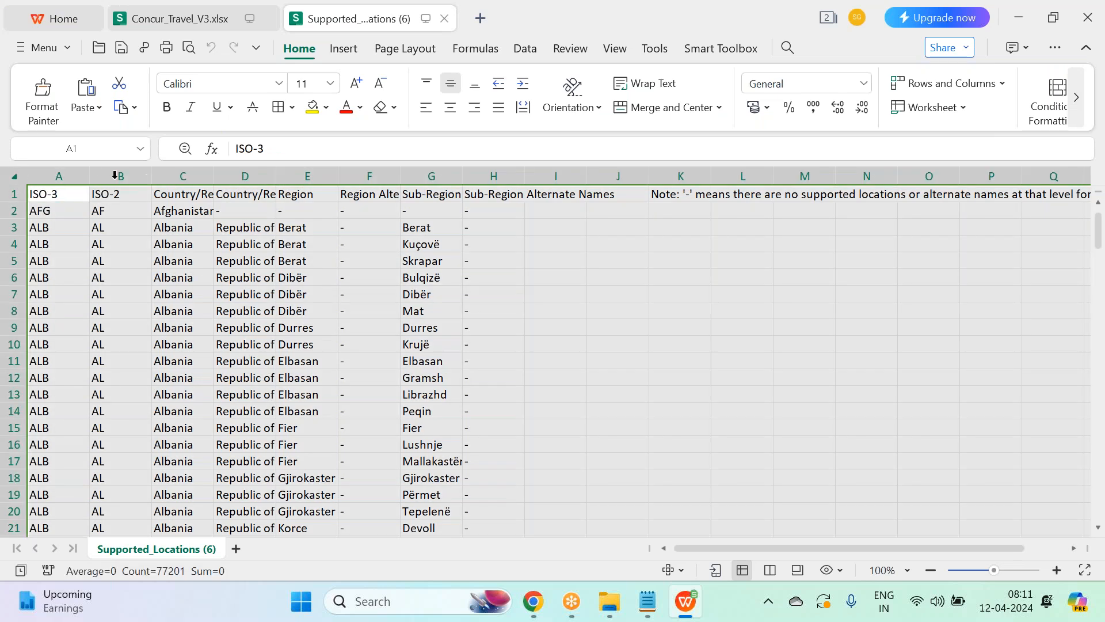
double_click(90, 176)
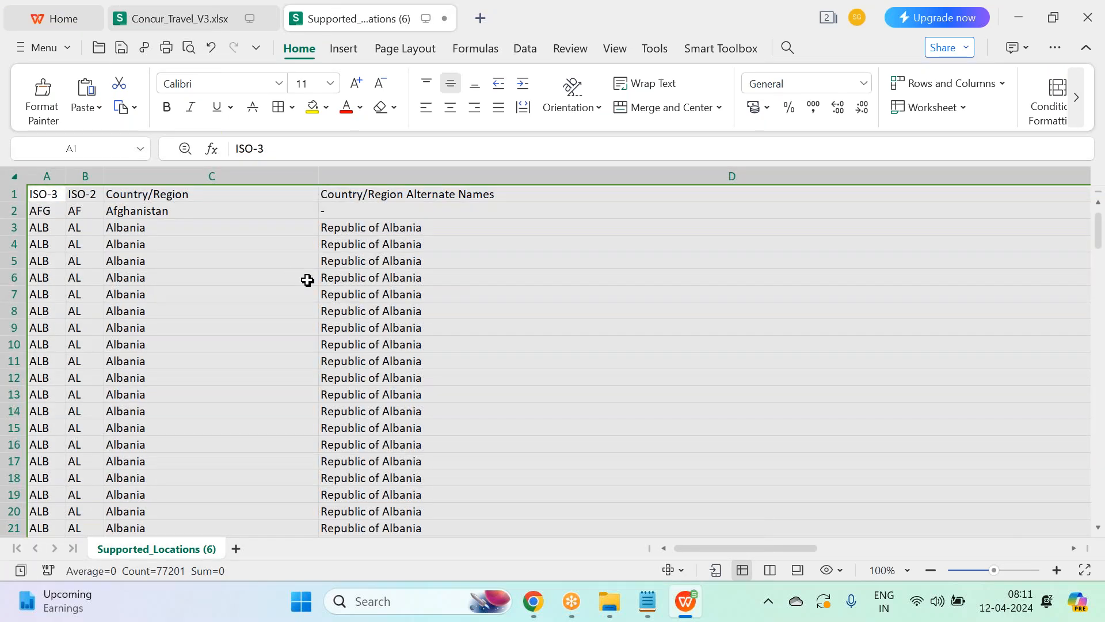
left_click(307, 280)
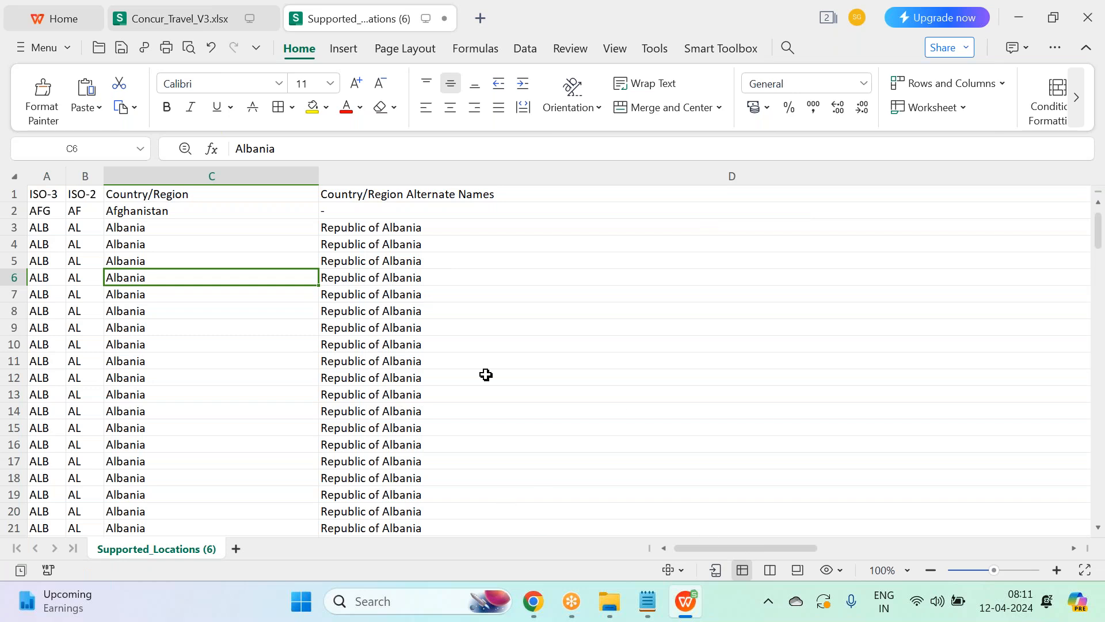
- Delete the alternate names columns for Country/Region, Region and Sub-Region
left_click(490, 173)
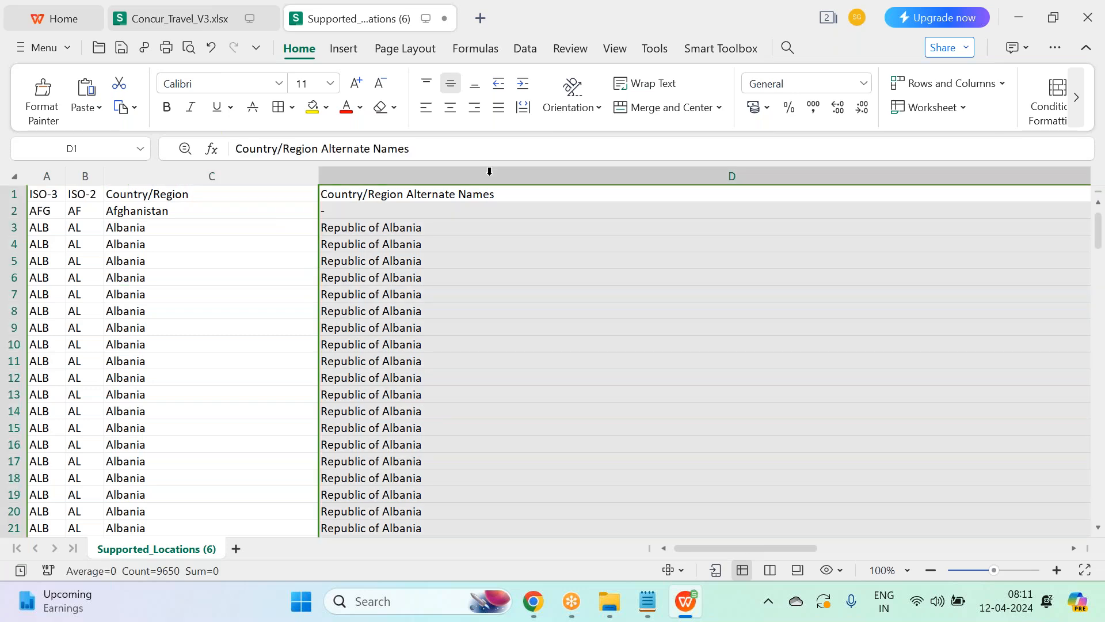
right_click(489, 172)
left_click(563, 242)
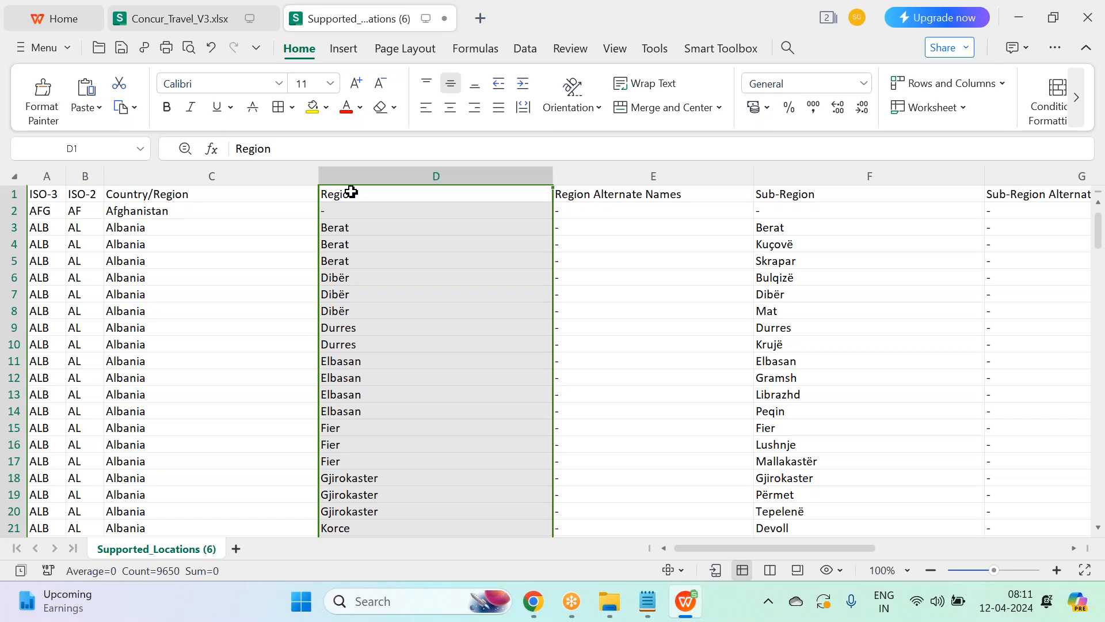
left_click(620, 297)
left_click(632, 176)
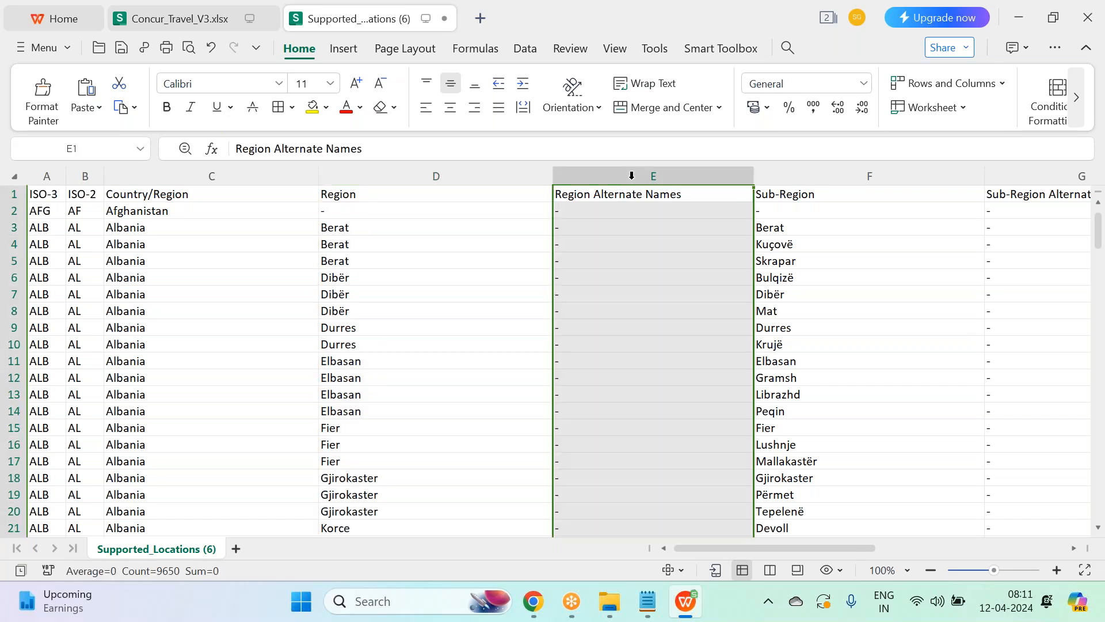
right_click(632, 176)
left_click(683, 240)
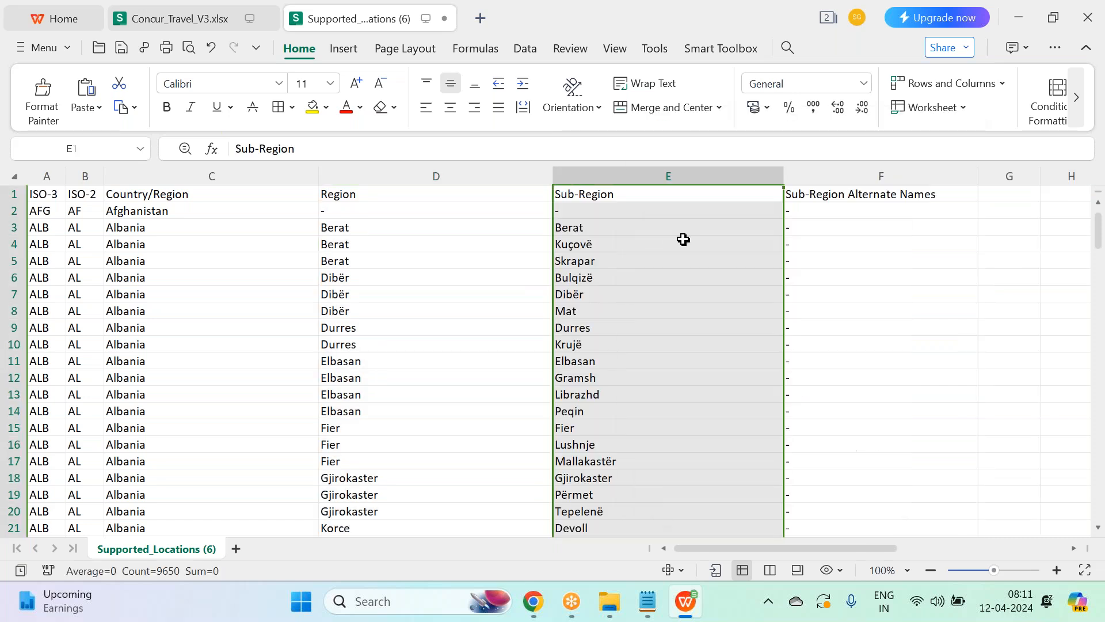
right_click(847, 173)
left_click(650, 234)
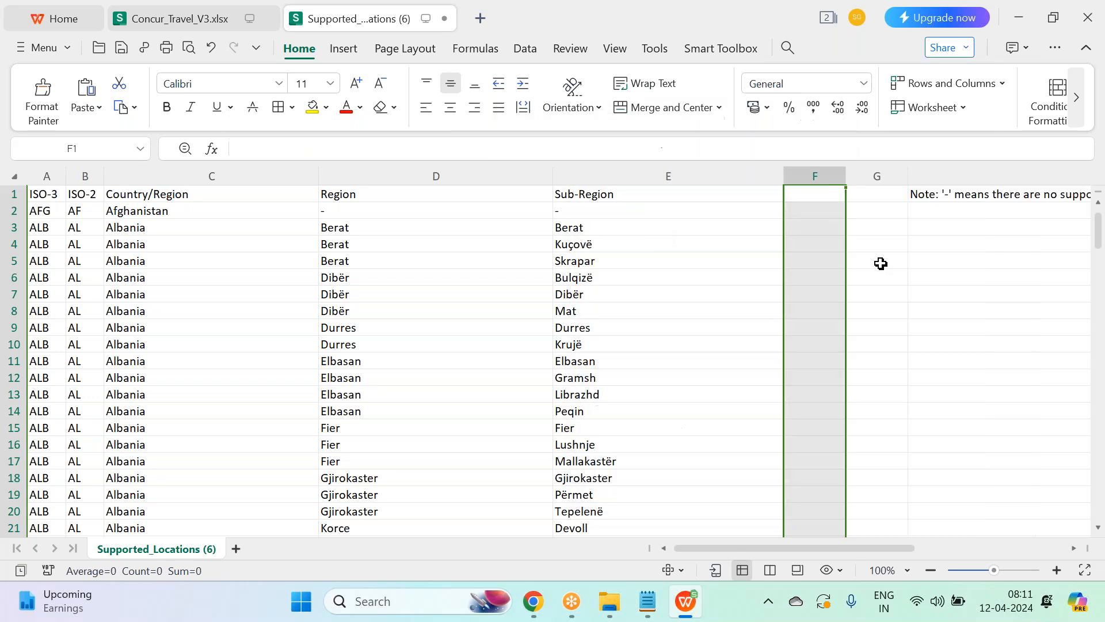
- Delete the column that holds the note about unsupported locations
left_click(969, 172)
right_click(969, 172)
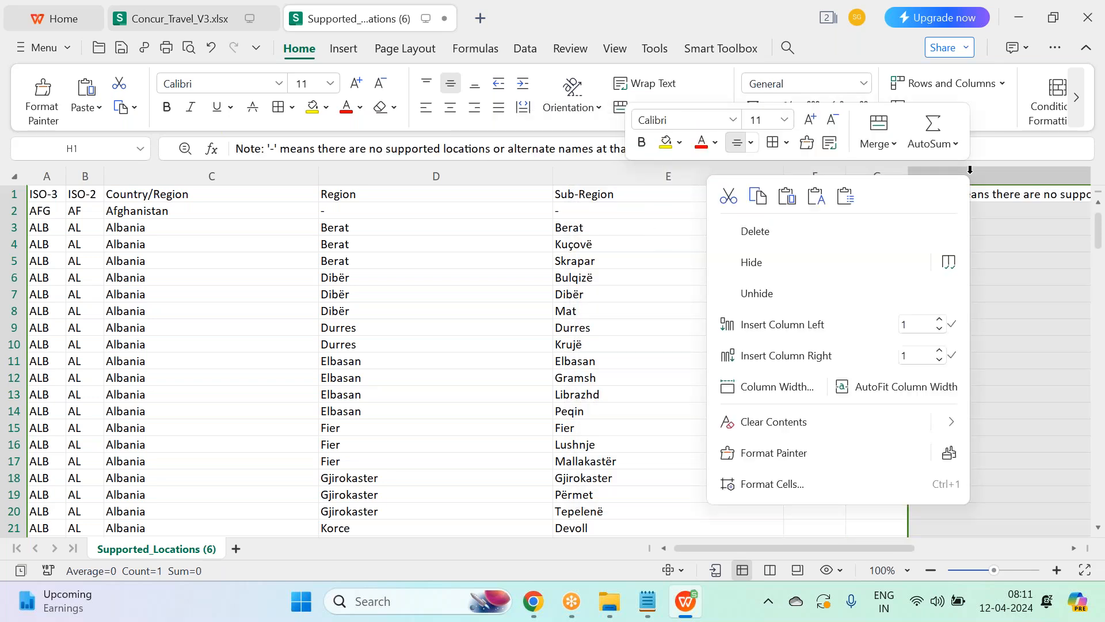
left_click(842, 231)
left_click(794, 293)
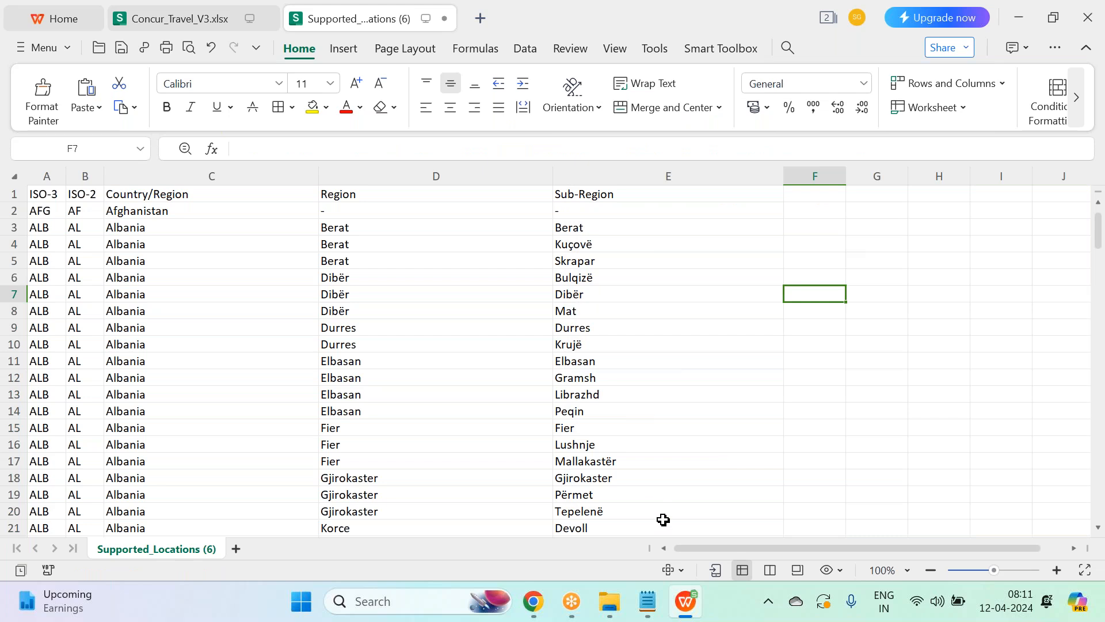
- Examine the ISO-3 code, country, region and sub-region values in the first Albania row
left_click(52, 226)
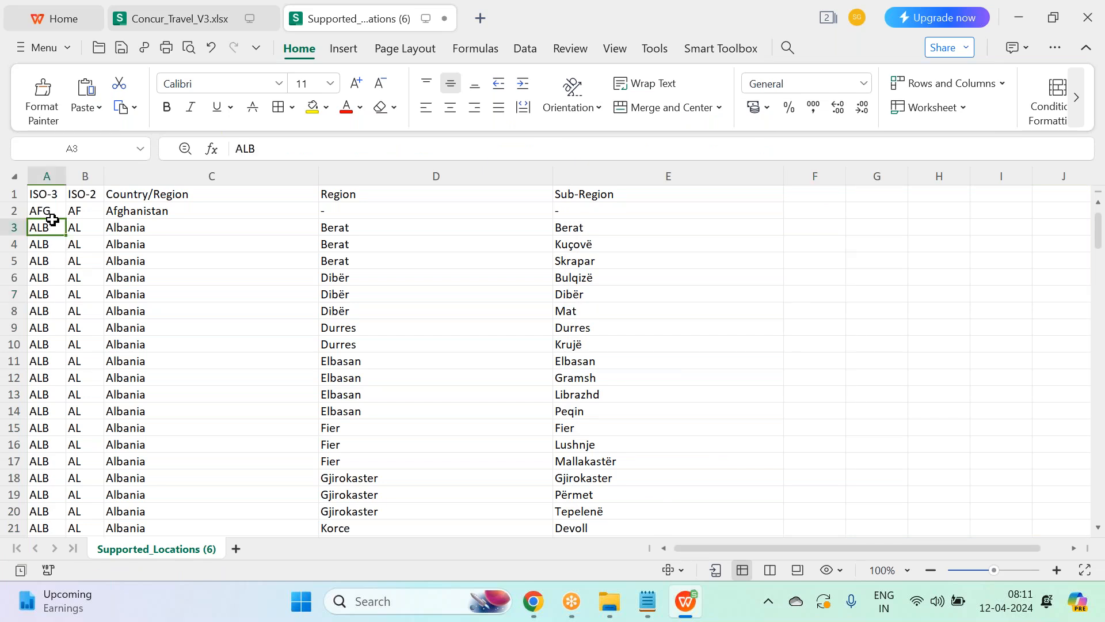
left_click(199, 228)
left_click(451, 239)
left_click(614, 233)
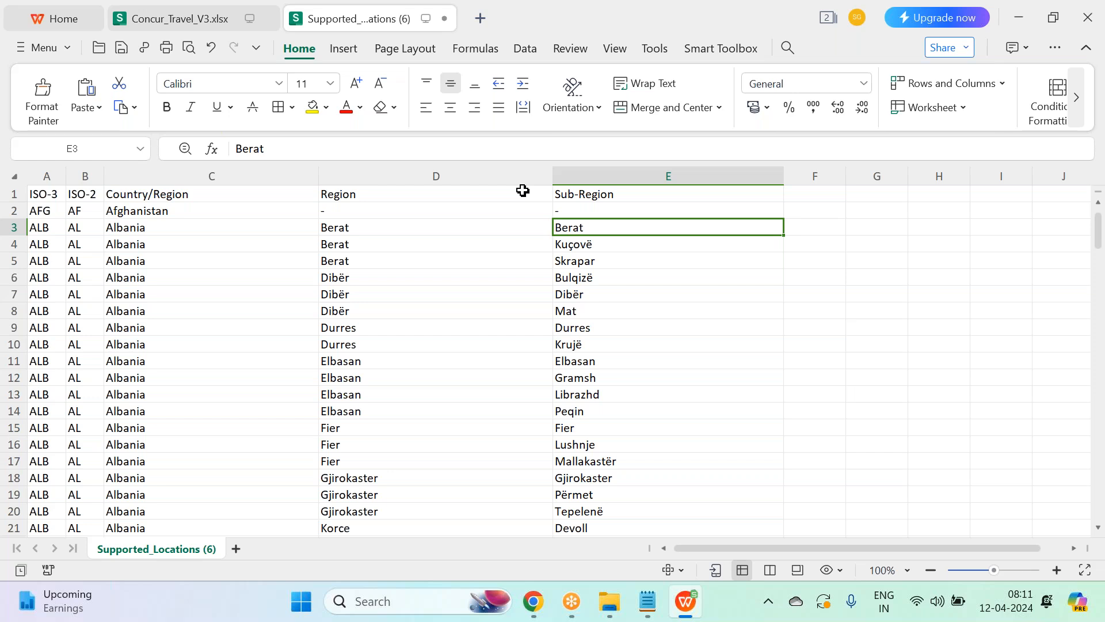
- Add an AutoFilter to the header row of the locations list
left_click(16, 195)
left_click(1076, 97)
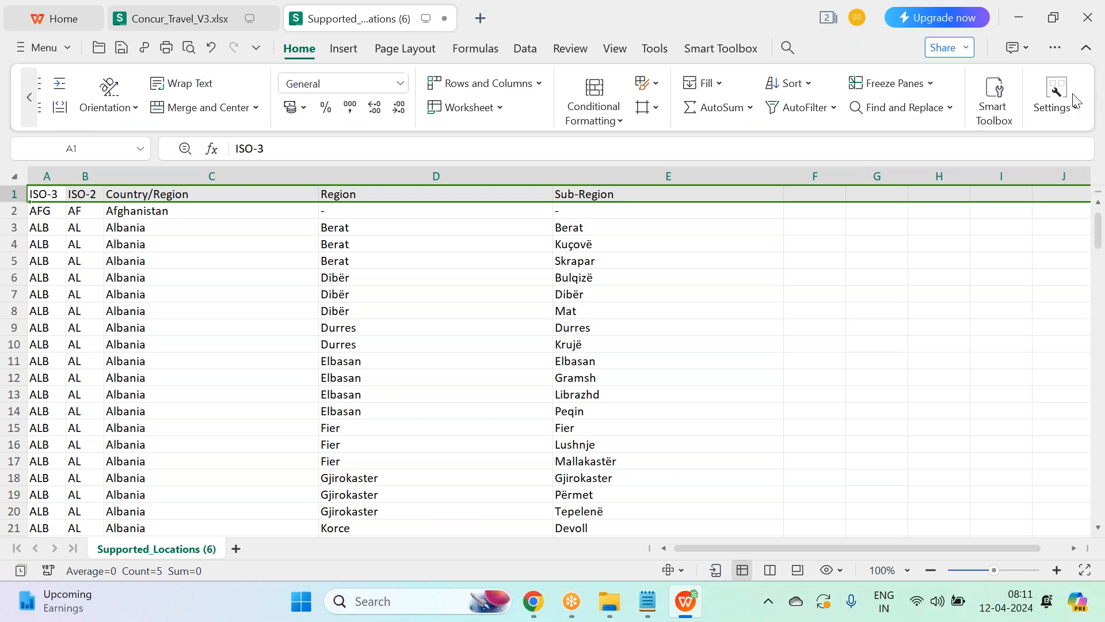
left_click(797, 108)
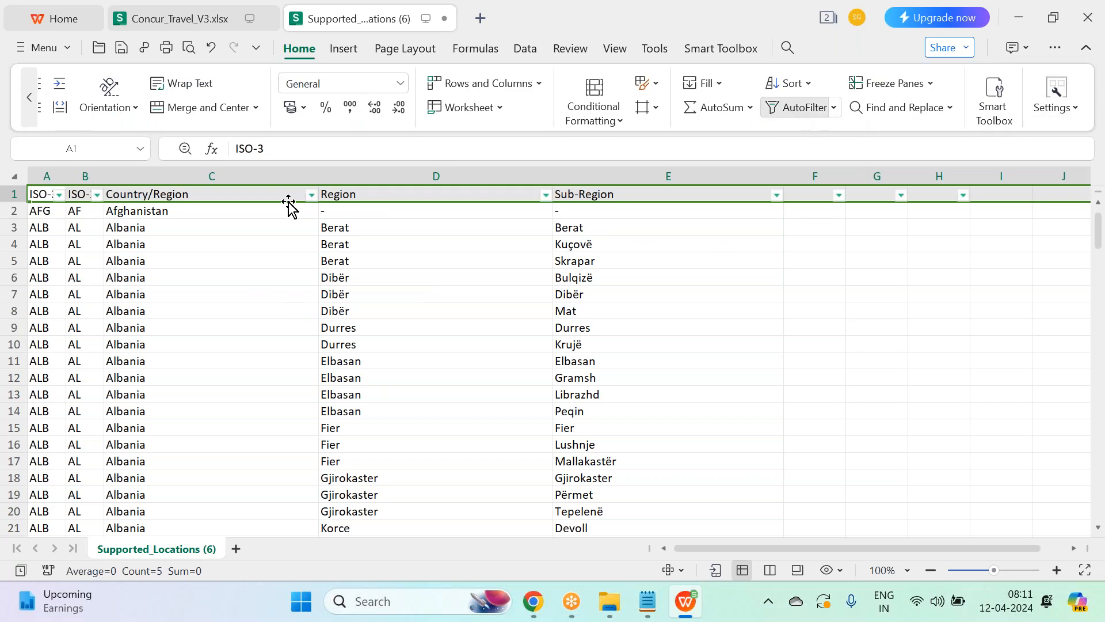
- Filter the Country/Region column to India only, searching for "ind" and excluding British Indian Ocean Territory and Indonesia
left_click(312, 195)
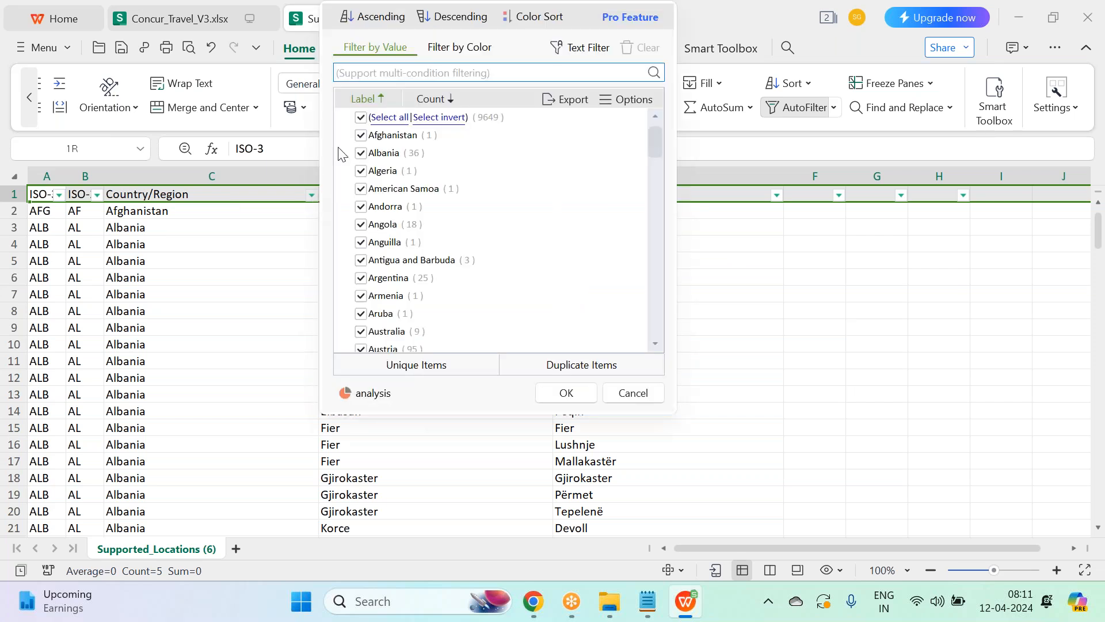
left_click(361, 116)
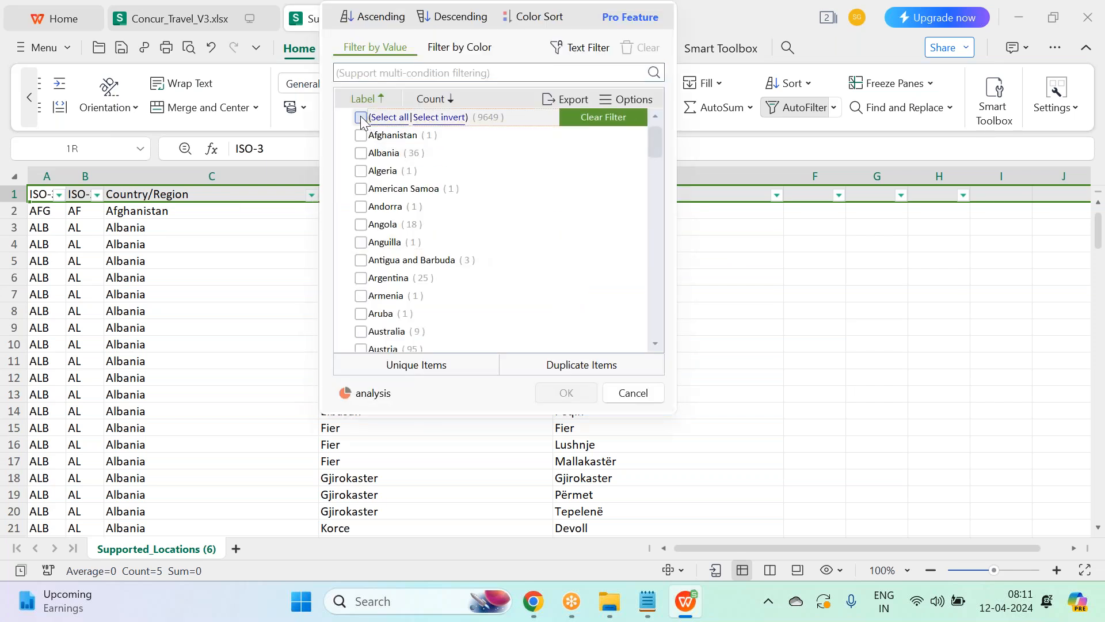
scroll(440, 121, "down", 1)
left_click(466, 72)
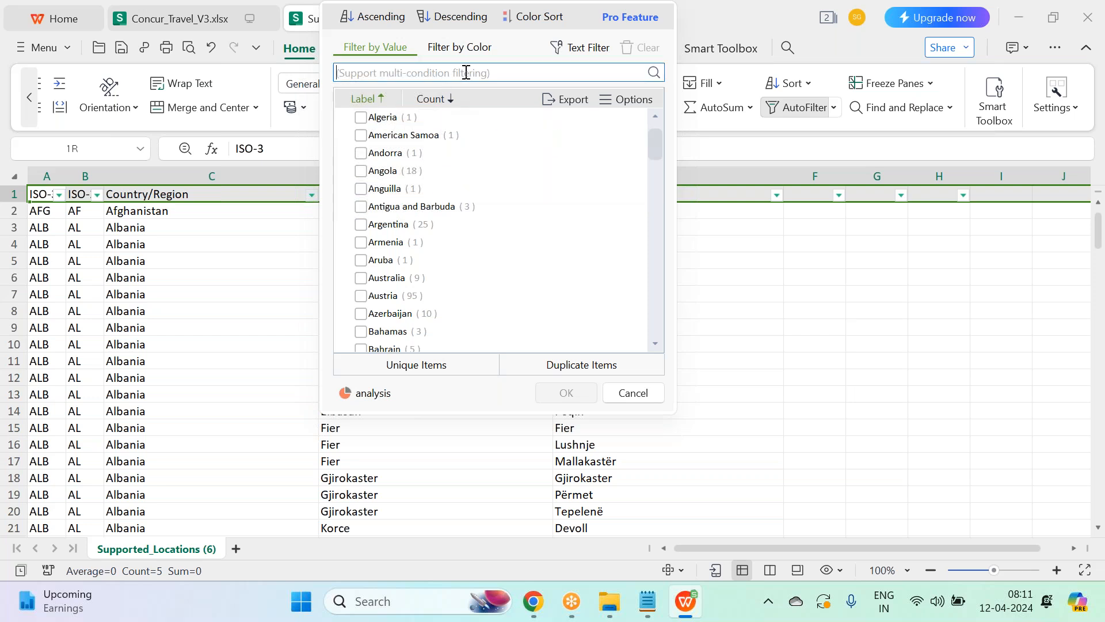
type("ind")
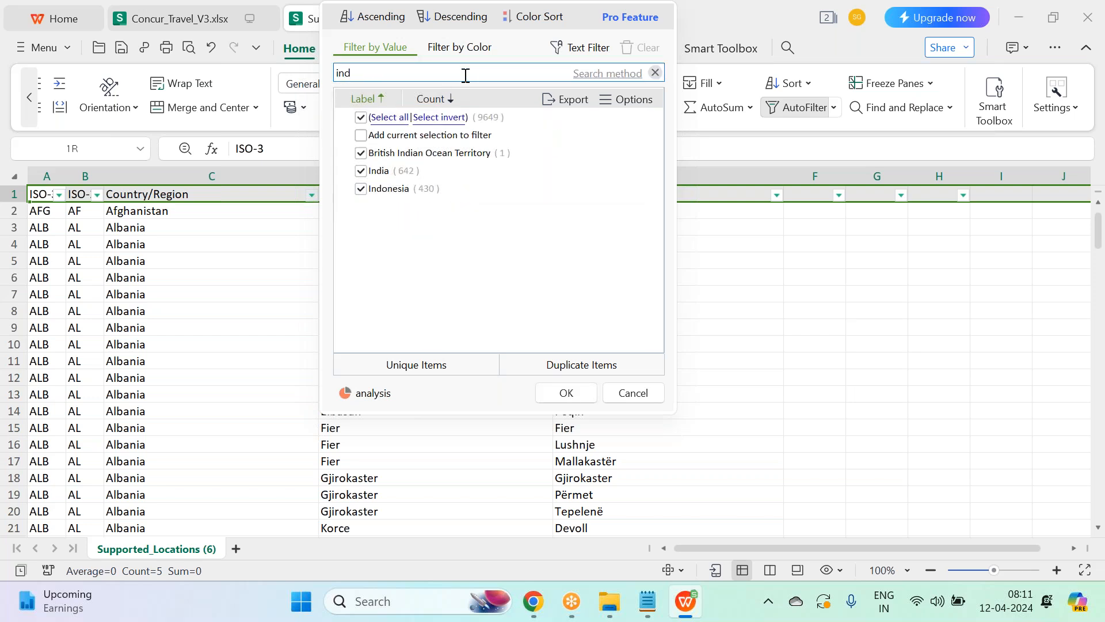
left_click(417, 159)
left_click(424, 193)
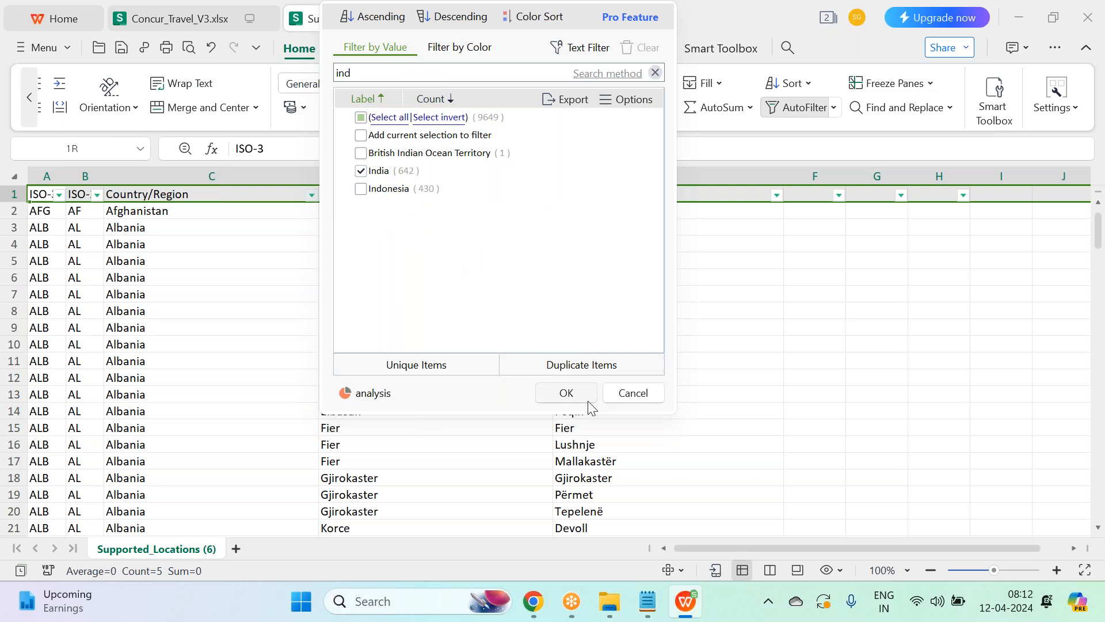
- Filter the supported locations list to India and examine the available Region and Sub-Region filter values
left_click(567, 393)
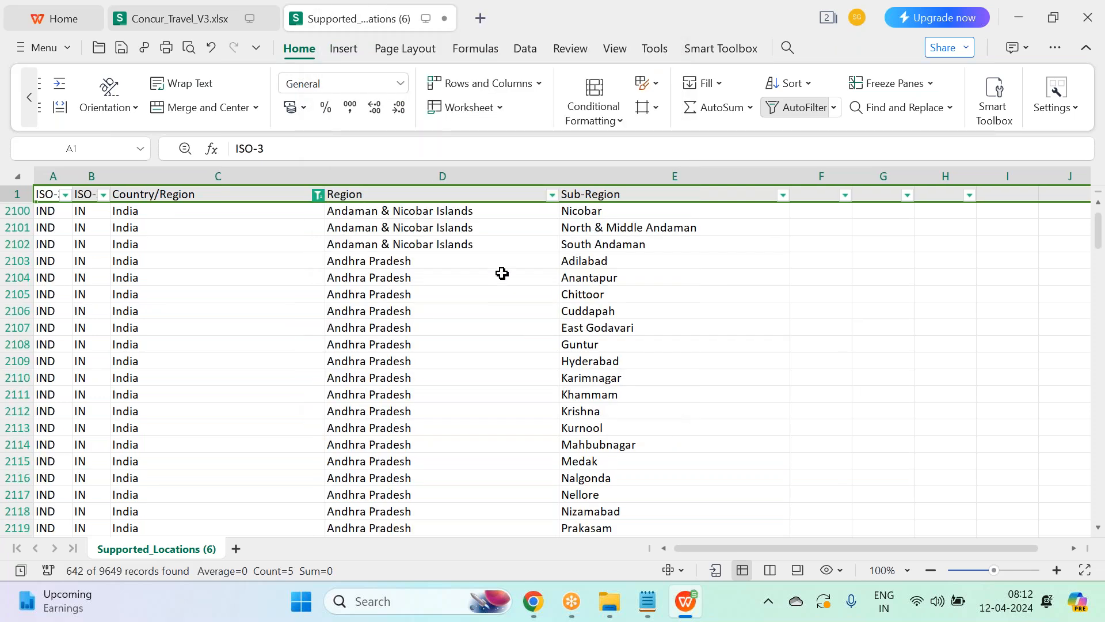
left_click(552, 195)
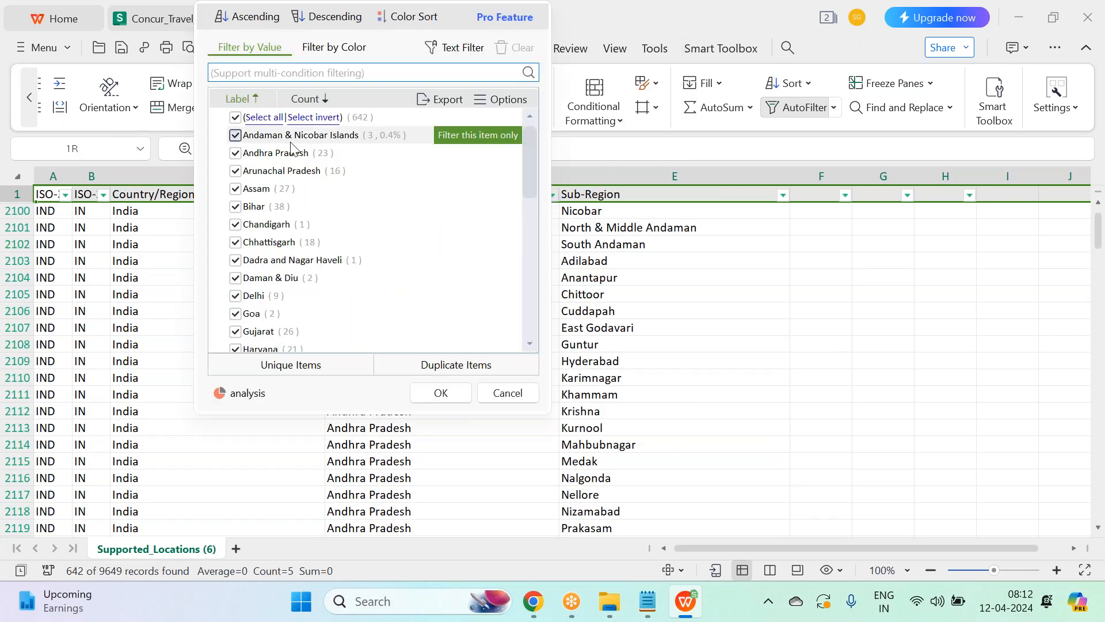
scroll(345, 264, "down", 7)
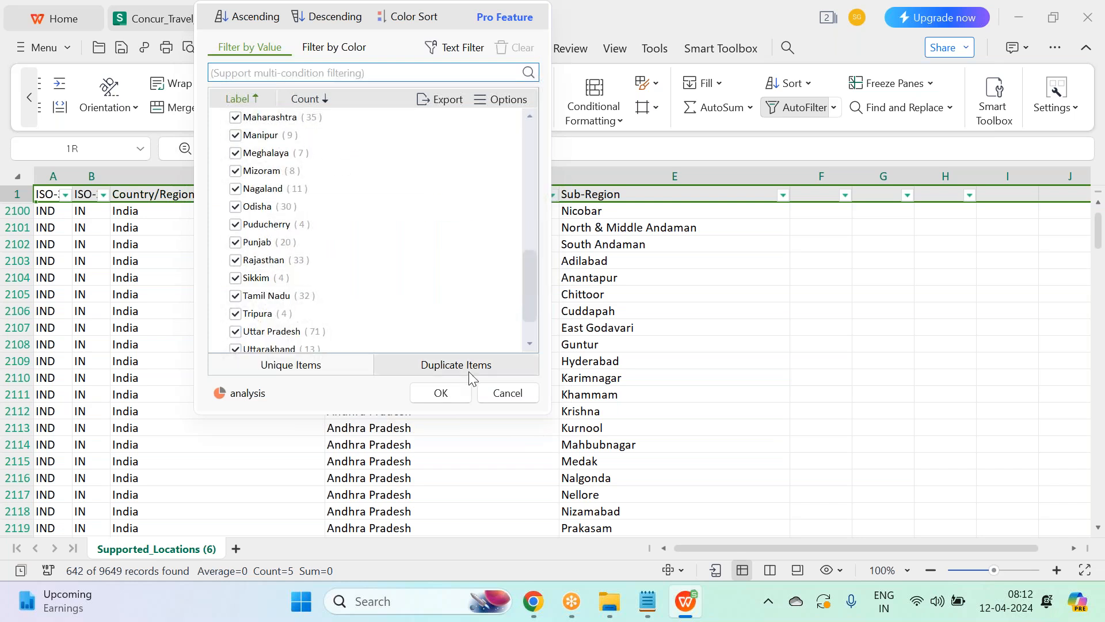
left_click(441, 394)
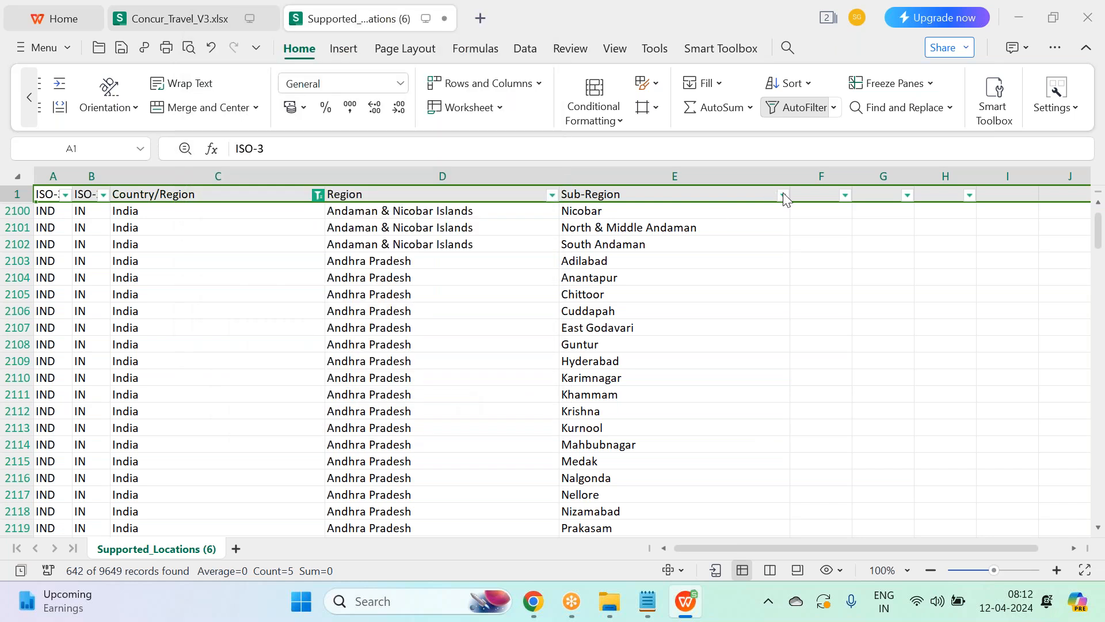
left_click(783, 193)
scroll(601, 311, "down", 9)
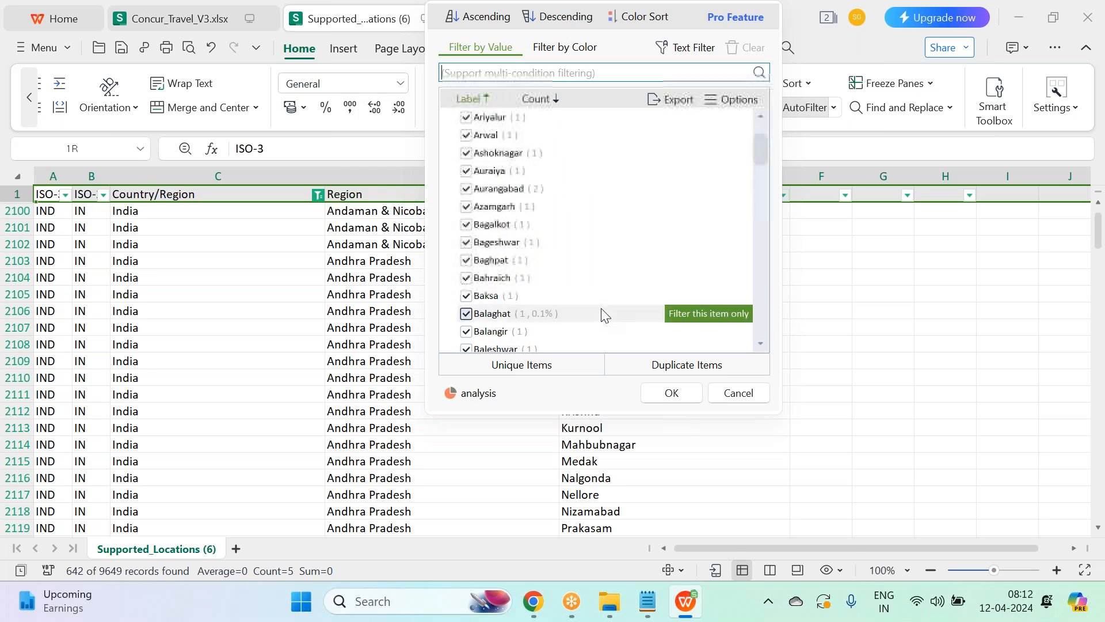
left_click(889, 296)
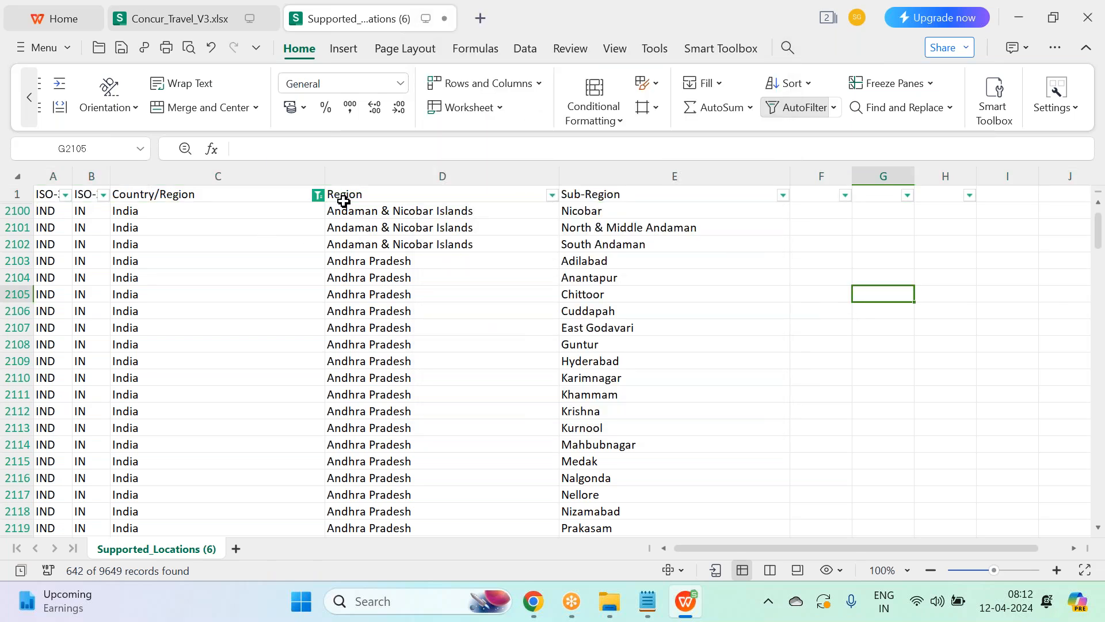
- Change the Country/Region filter to show only United States, searching for "united" and excluding United Arab Emirates and United Kingdom
left_click(318, 195)
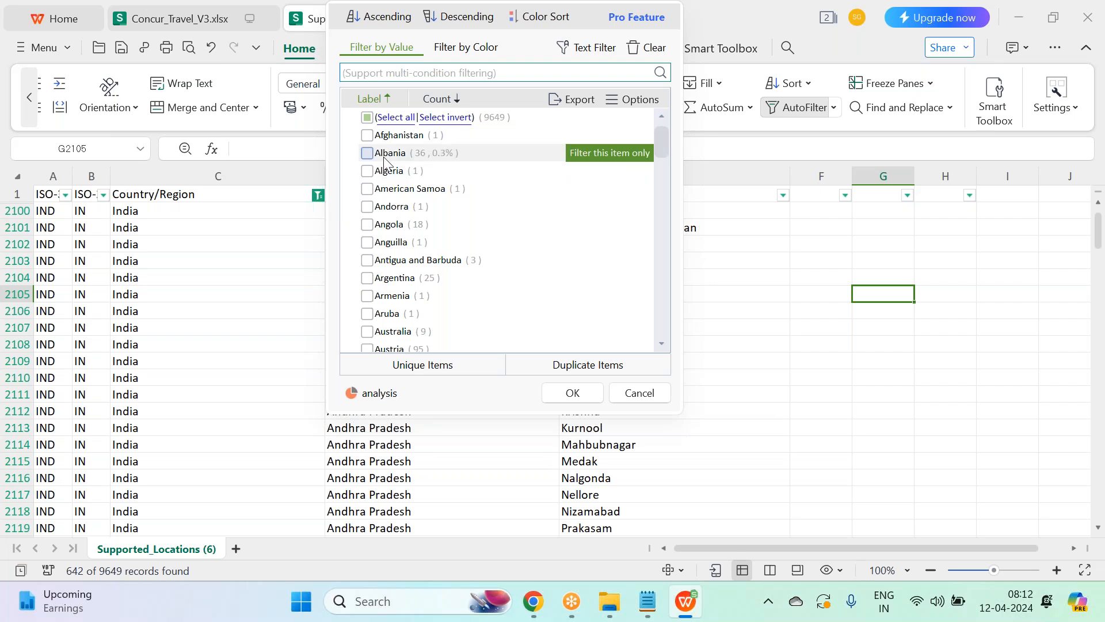
scroll(496, 276, "down", 9)
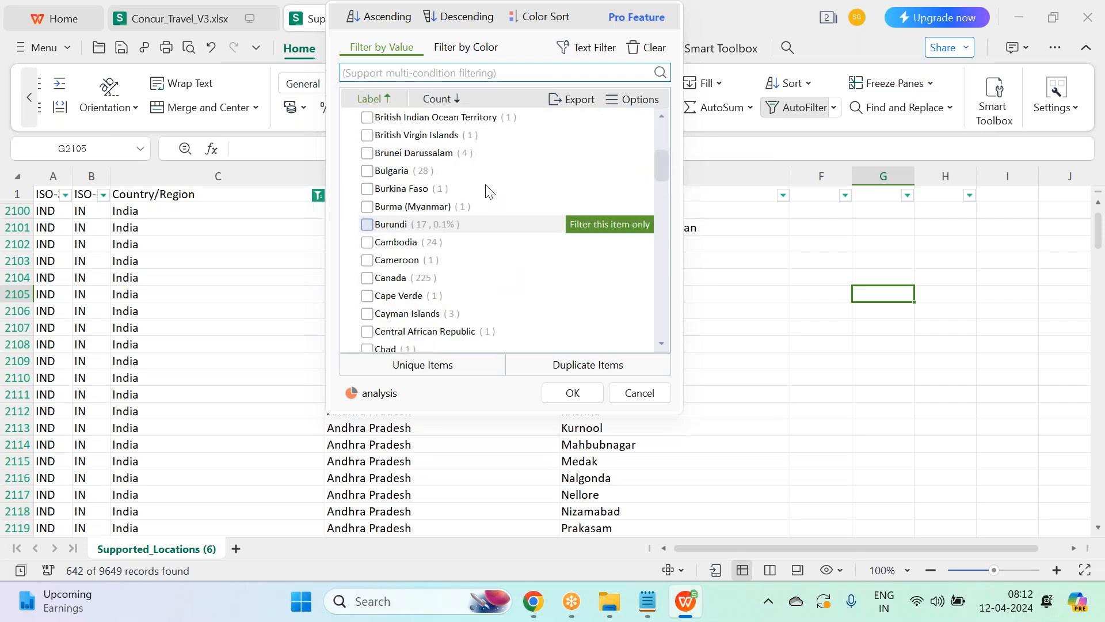
scroll(509, 271, "down", 6)
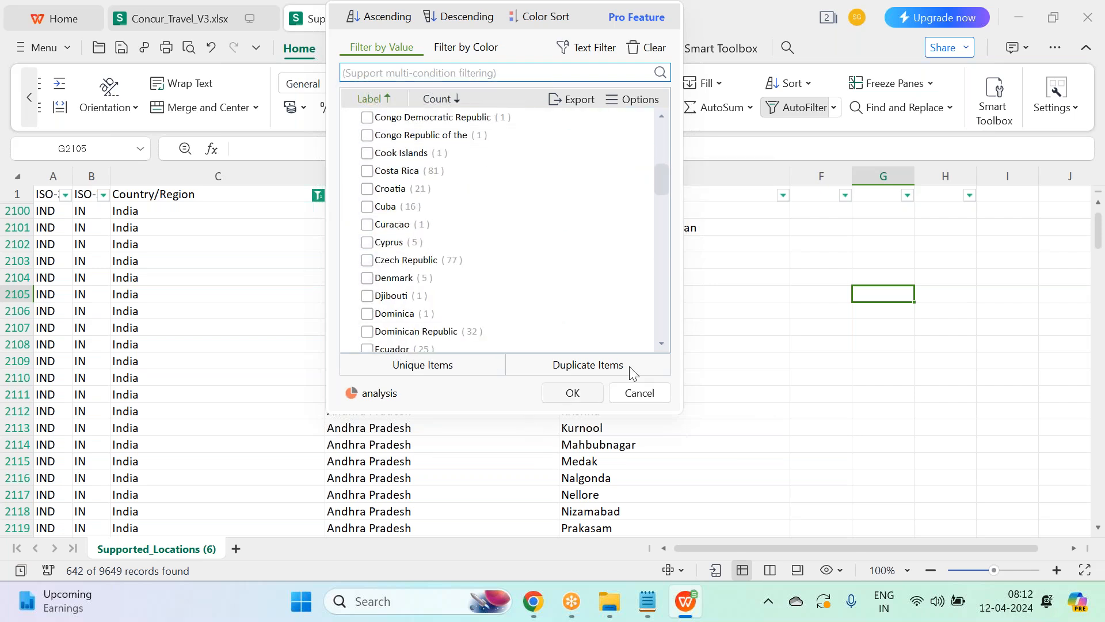
left_click_drag(659, 180, 662, 222)
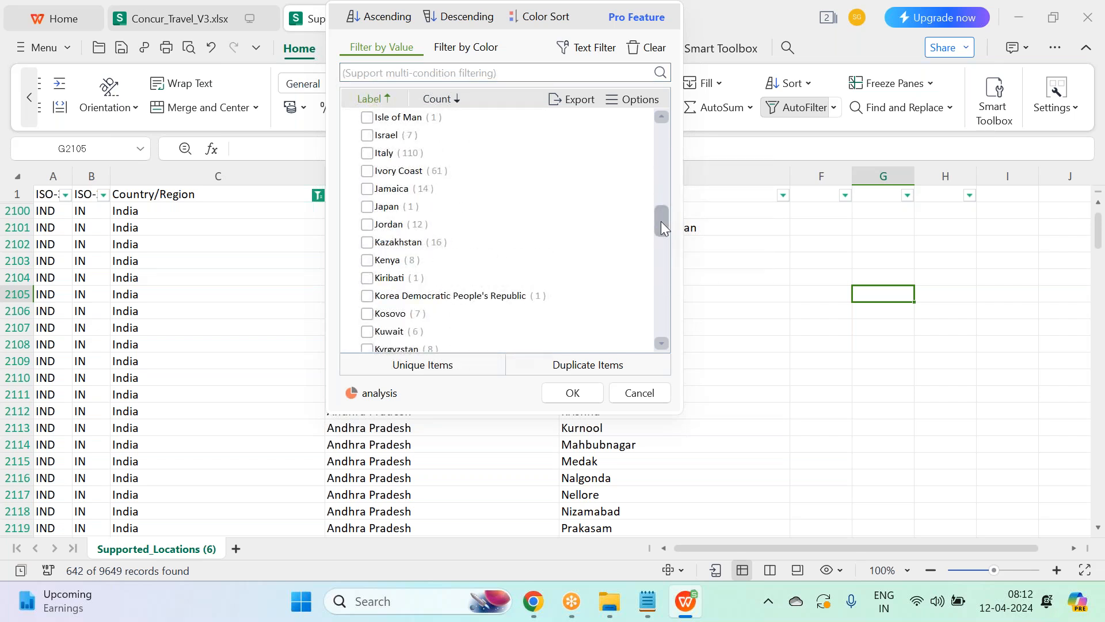
scroll(487, 252, "up", 5)
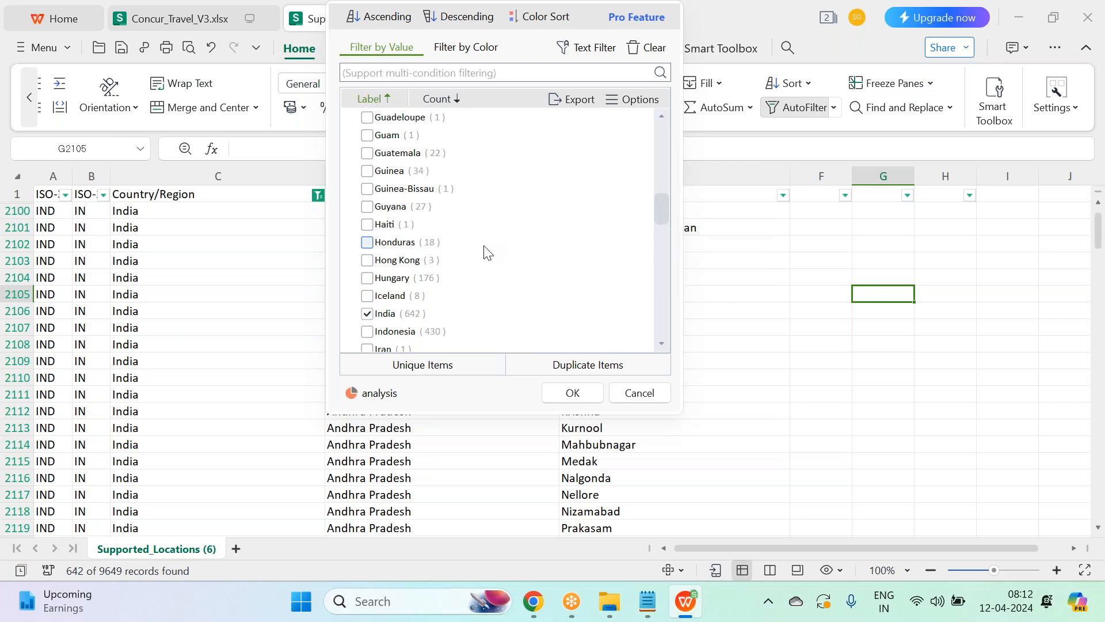
left_click(416, 313)
left_click(522, 70)
type("united")
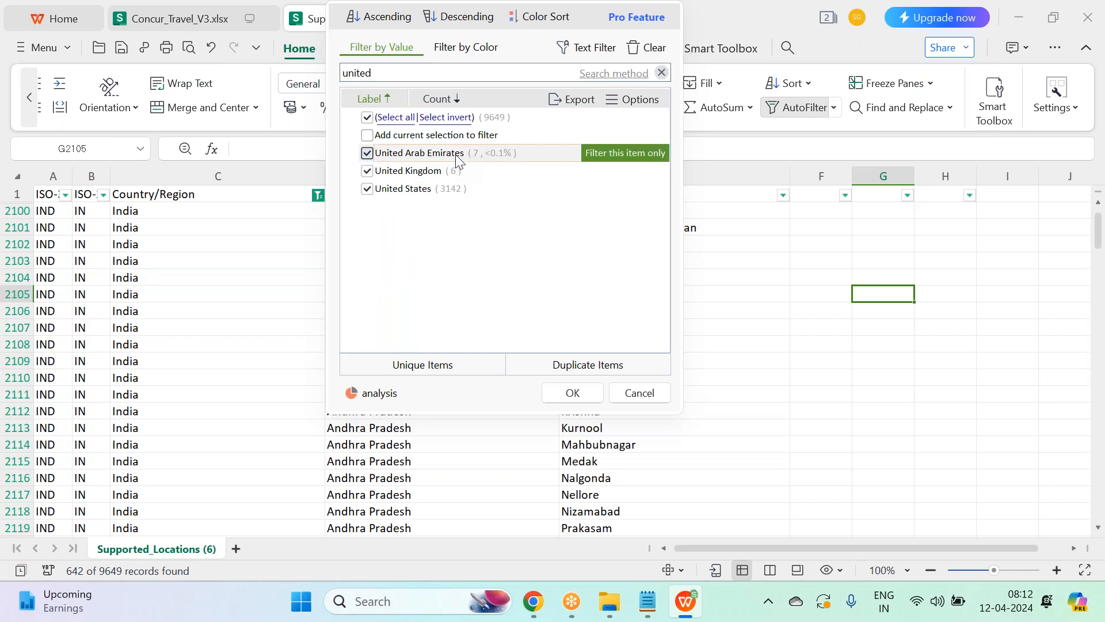
left_click(452, 154)
left_click(452, 172)
left_click(571, 394)
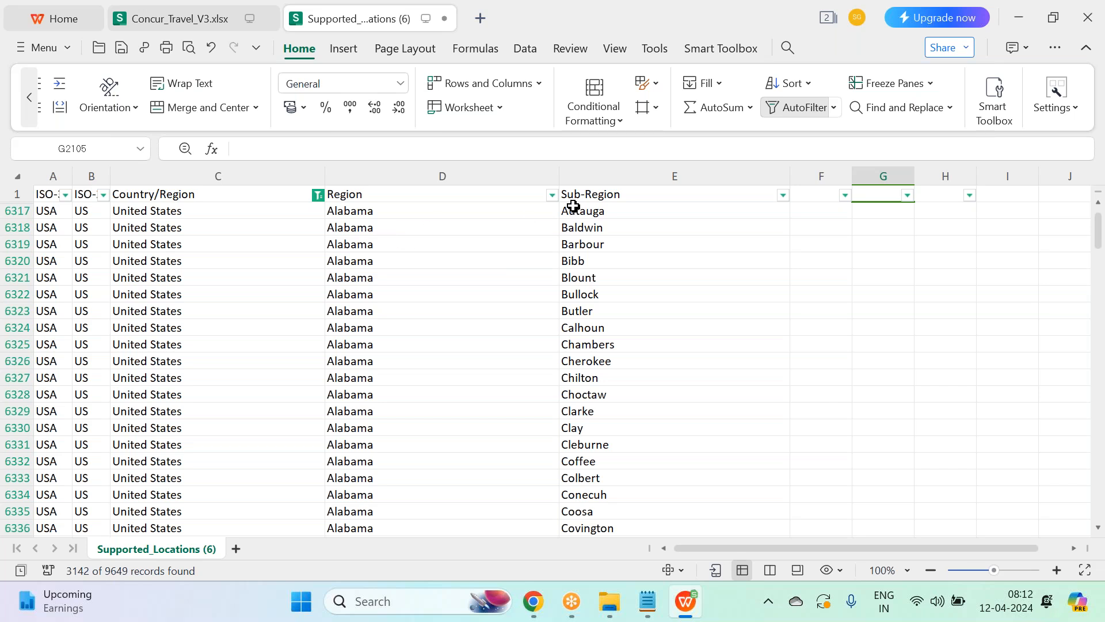
- Examine the Region and Sub-Region filter values listed for the United States
left_click(552, 195)
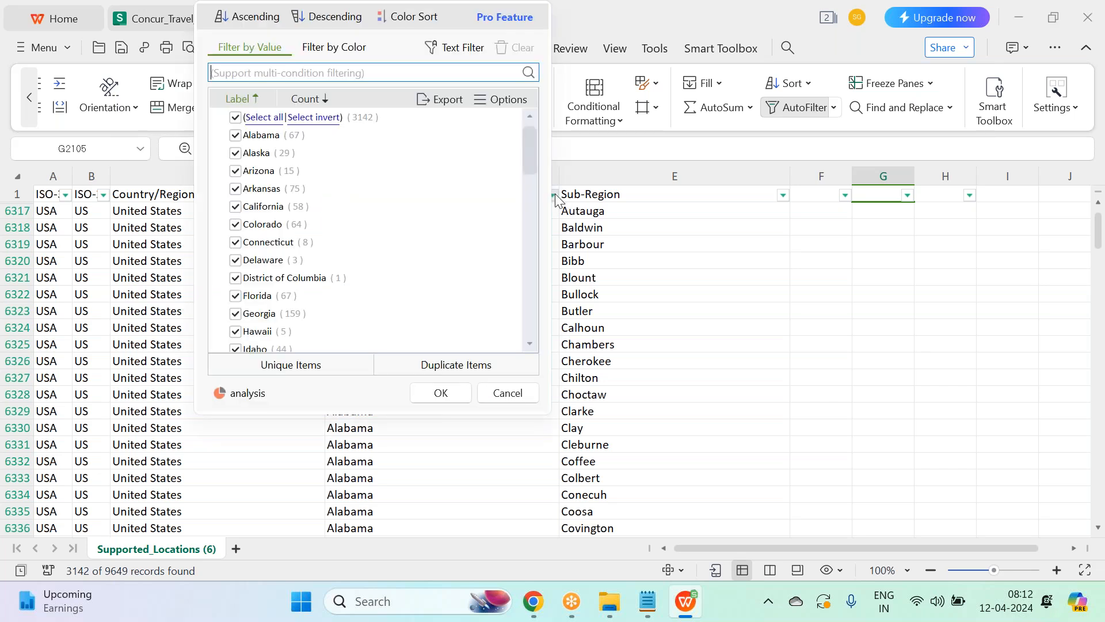
left_click(735, 282)
left_click(783, 195)
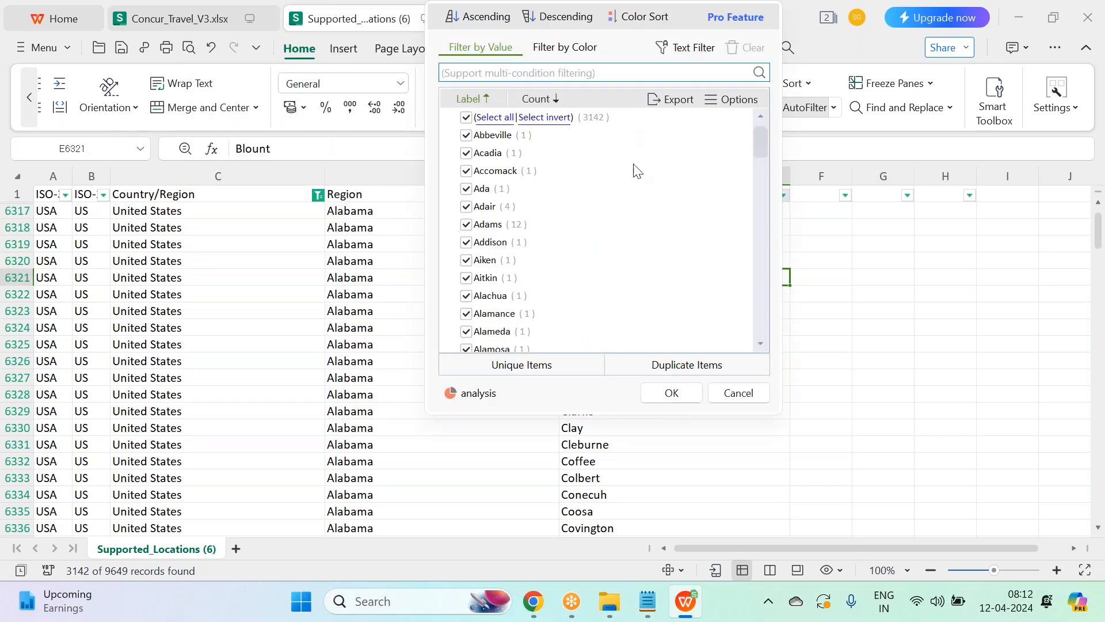
left_click(680, 397)
left_click(705, 451)
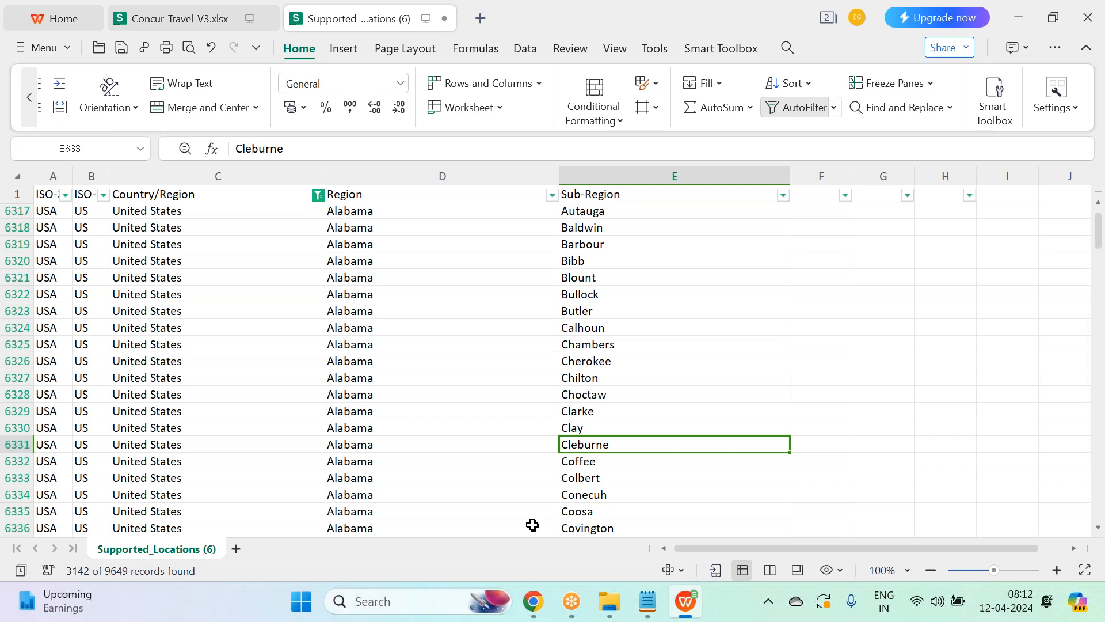
- Switch to SAP Analytics Cloud in Chrome and name the geo enrichment dimension Geo_Region
left_click(533, 601)
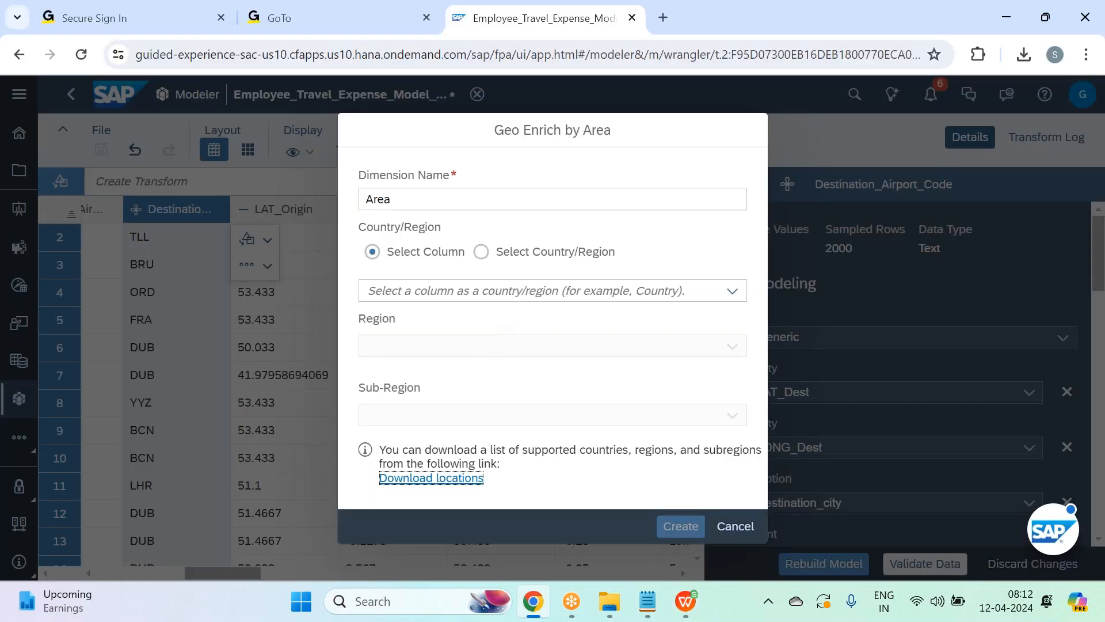
left_click(568, 201)
key("BackSpace")
key("BackSpace")
key("BackSpace")
type("Gr")
key("BackSpace")
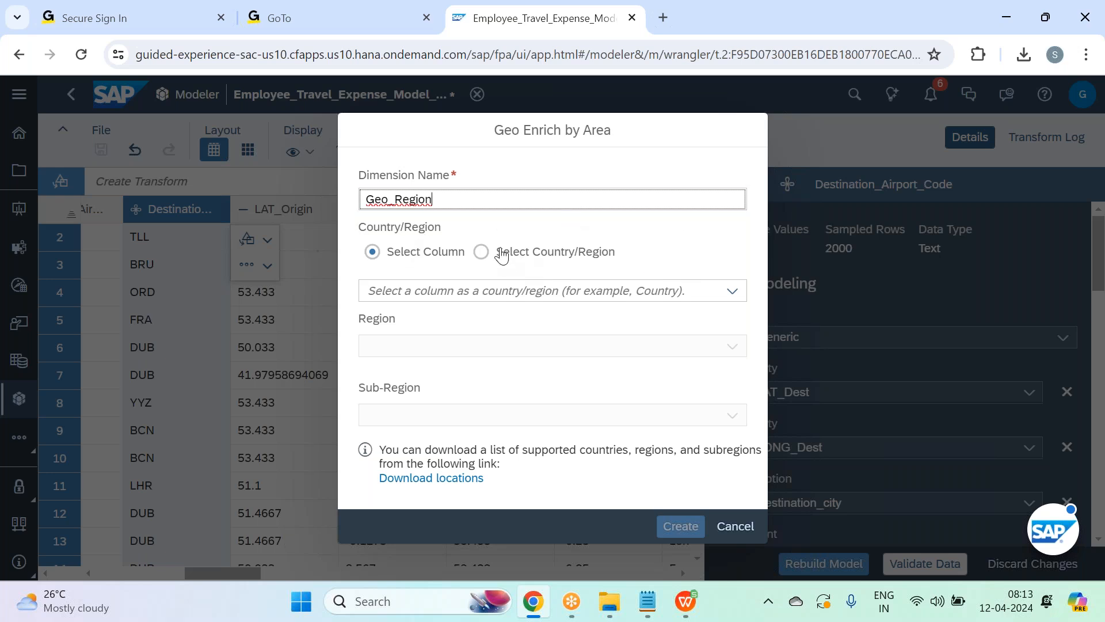
- Try using a fixed country/region instead of a column, choosing United States
left_click(551, 253)
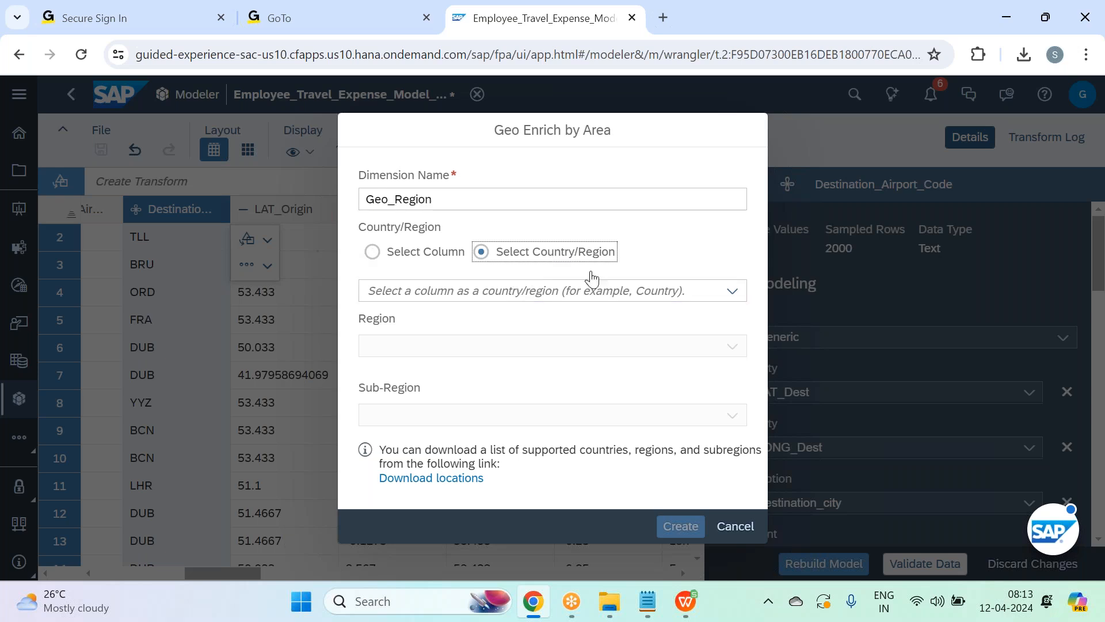
left_click(733, 298)
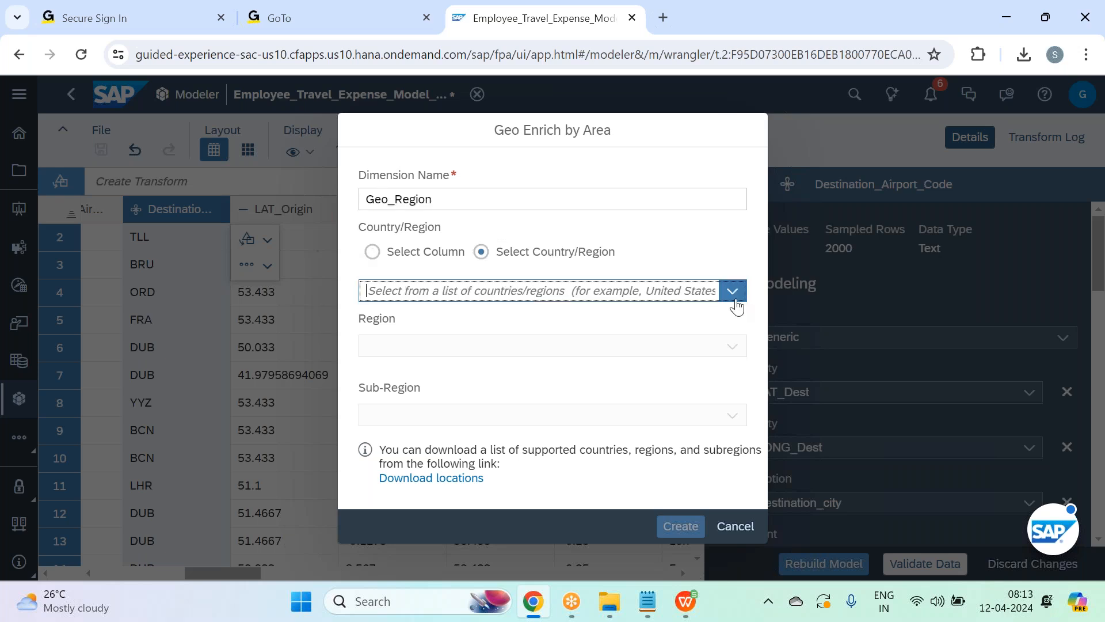
scroll(535, 510, "down", 10)
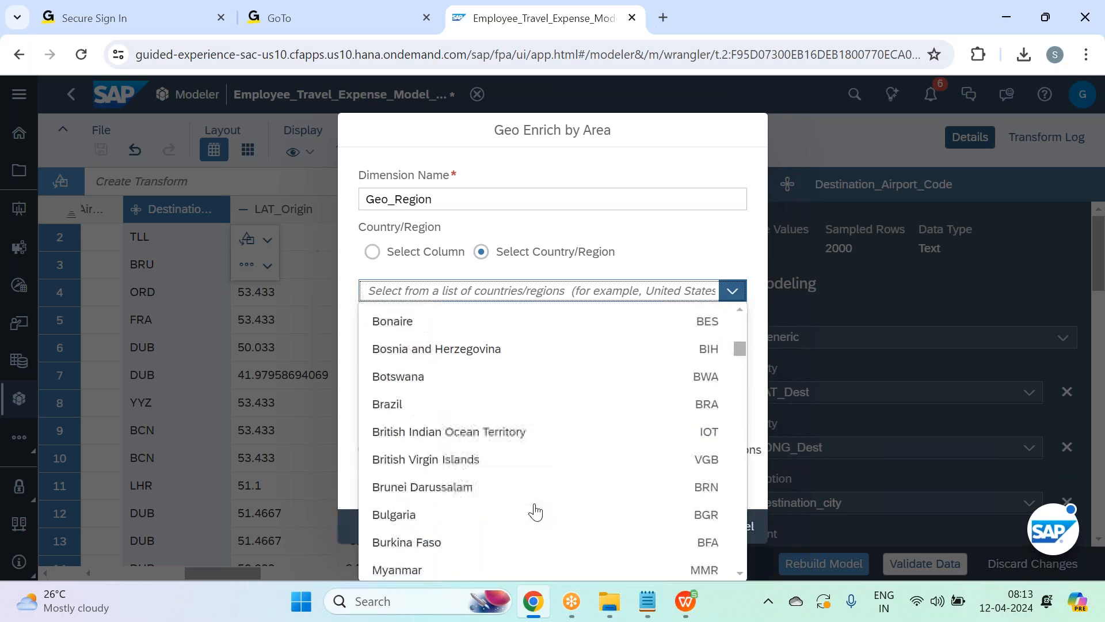
scroll(536, 511, "down", 10)
left_click_drag(740, 377, 755, 544)
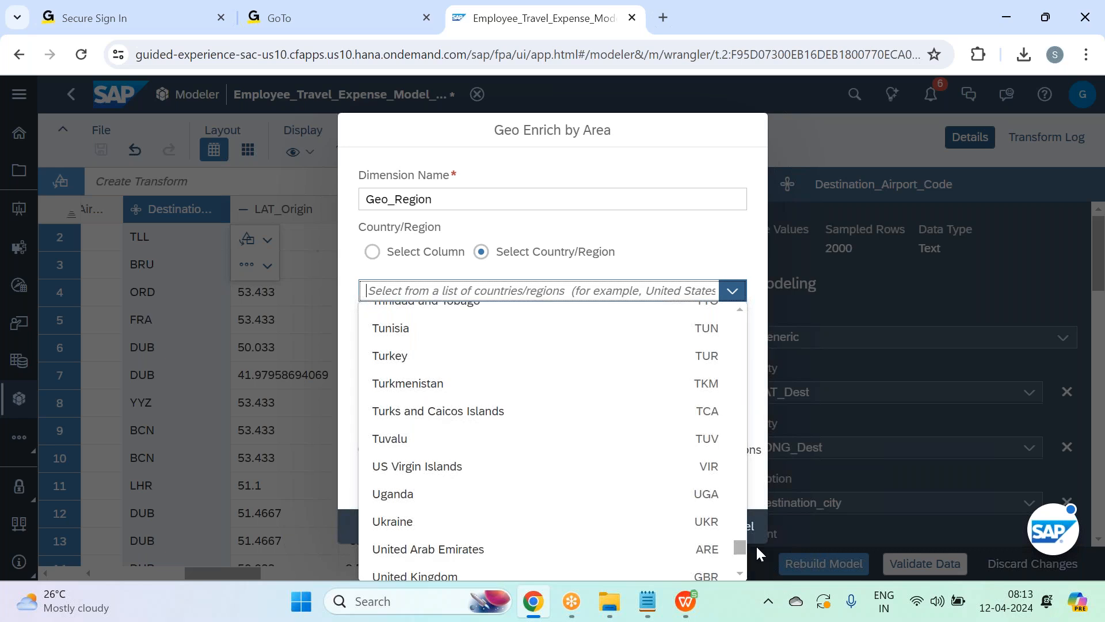
scroll(507, 557, "down", 2)
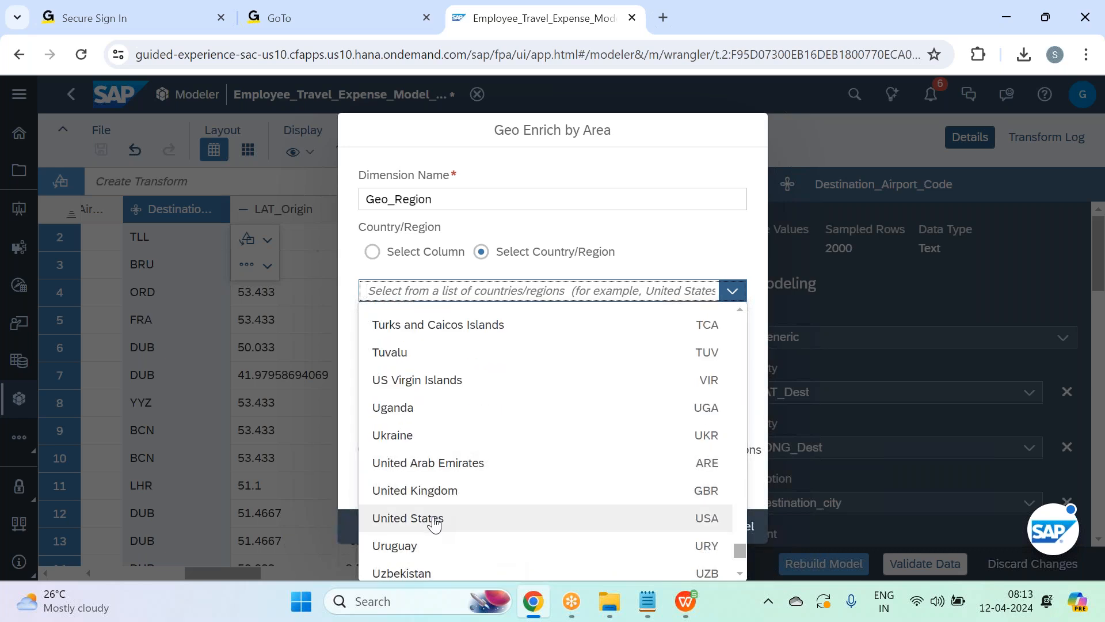
left_click(434, 521)
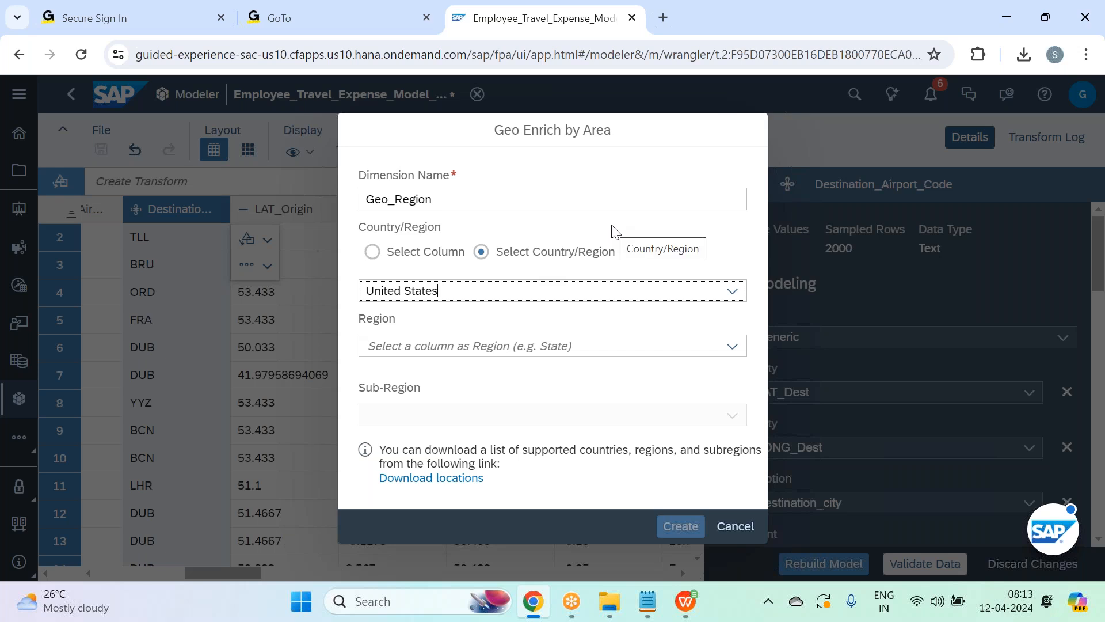
- Base Country/Region on a column, assigning the country column, and assign the Region column as the region
left_click(371, 252)
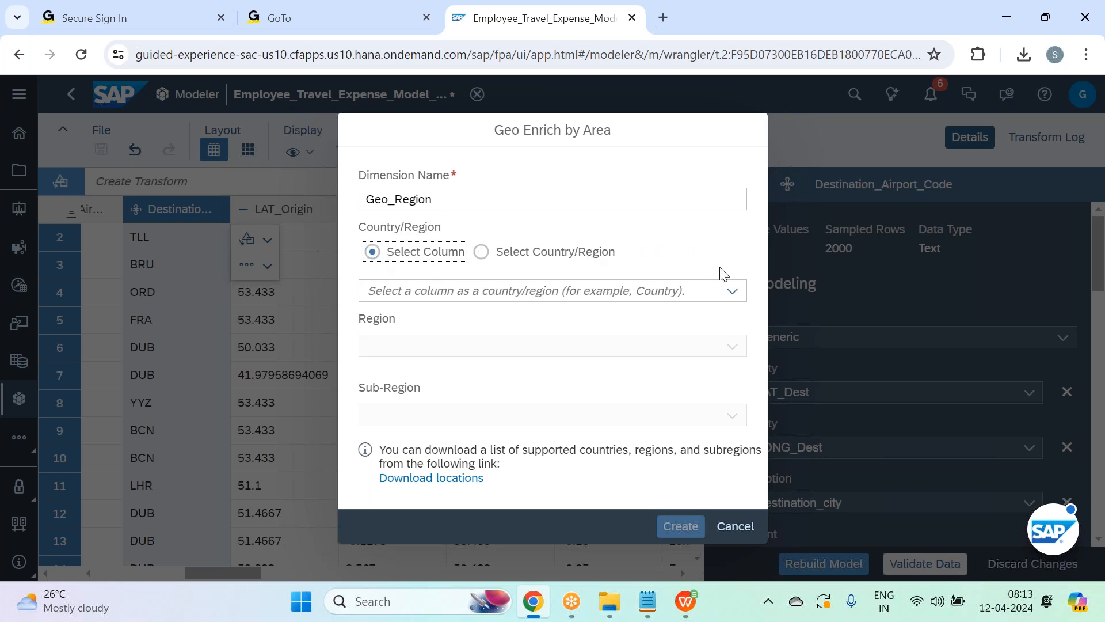
left_click(733, 286)
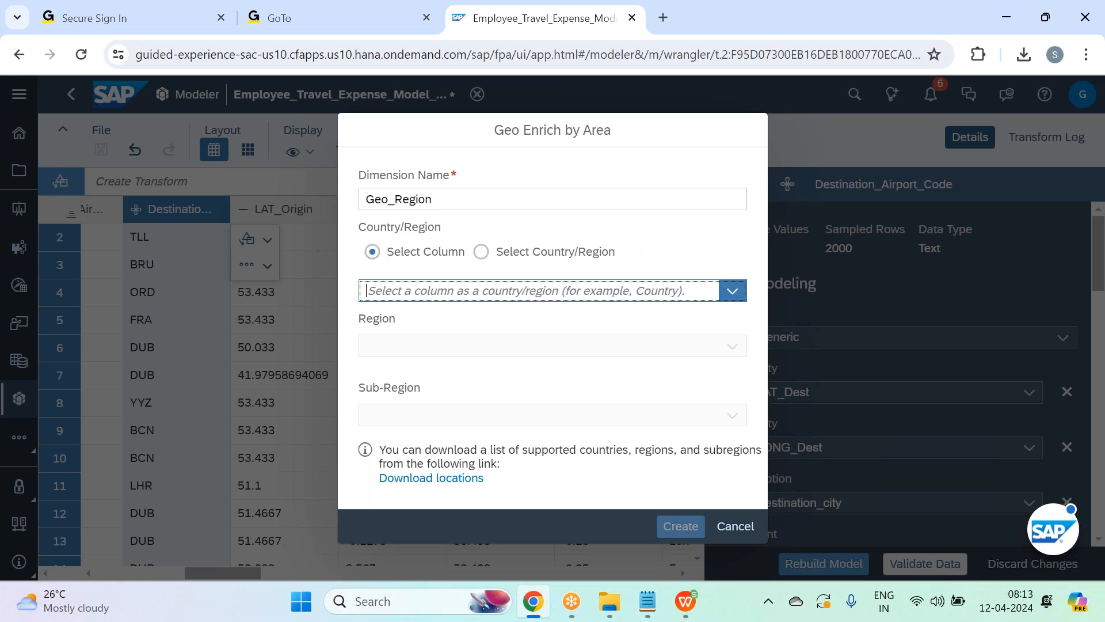
left_click_drag(742, 336, 741, 529)
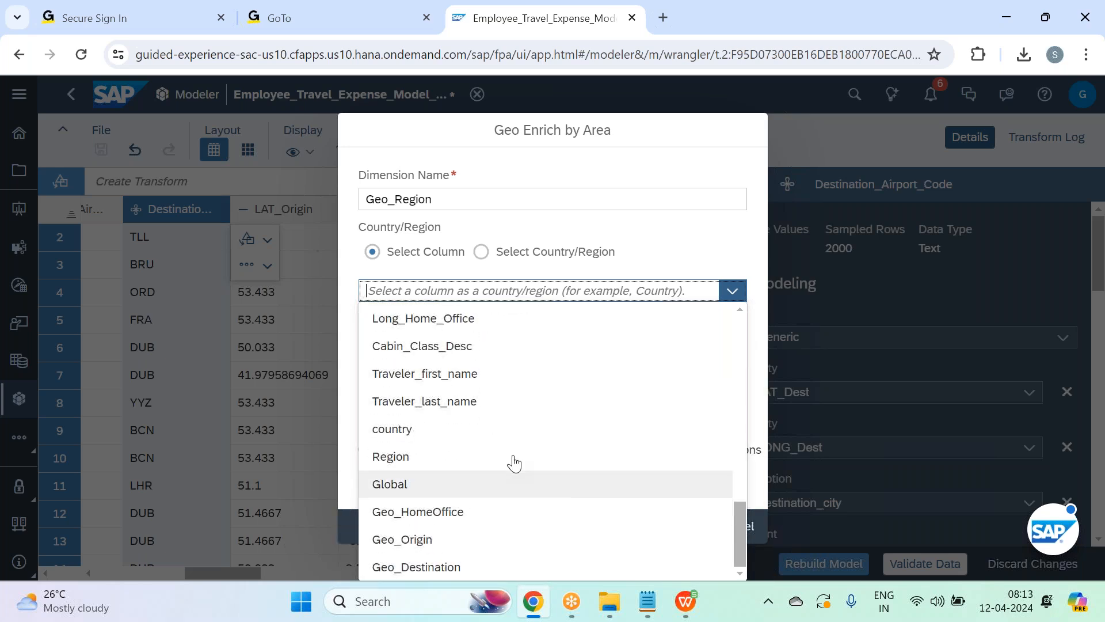
left_click(476, 432)
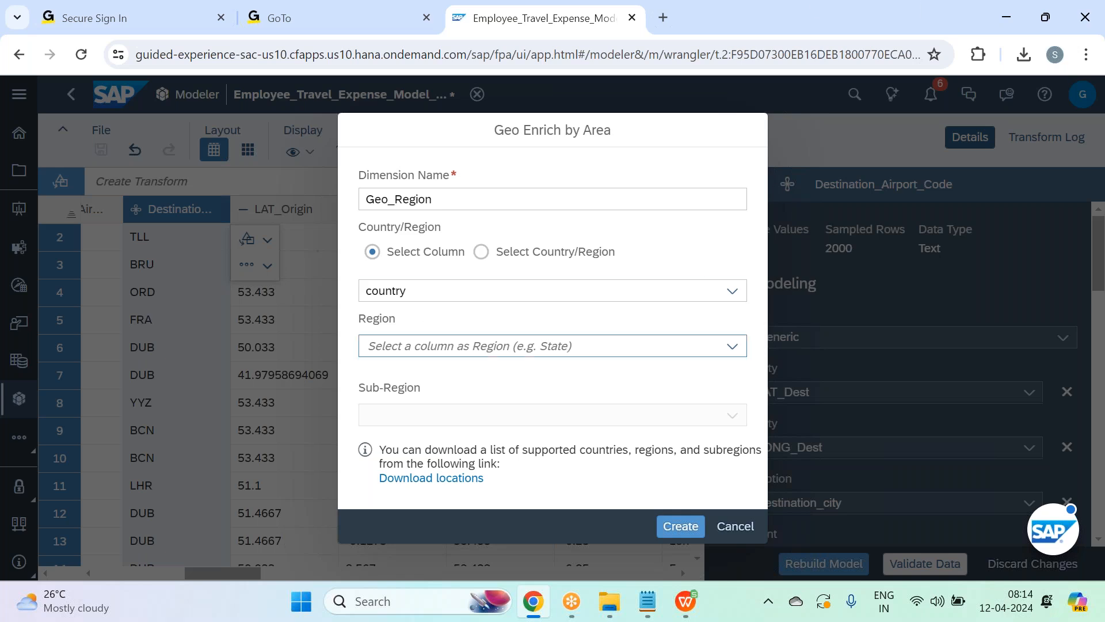
left_click(734, 345)
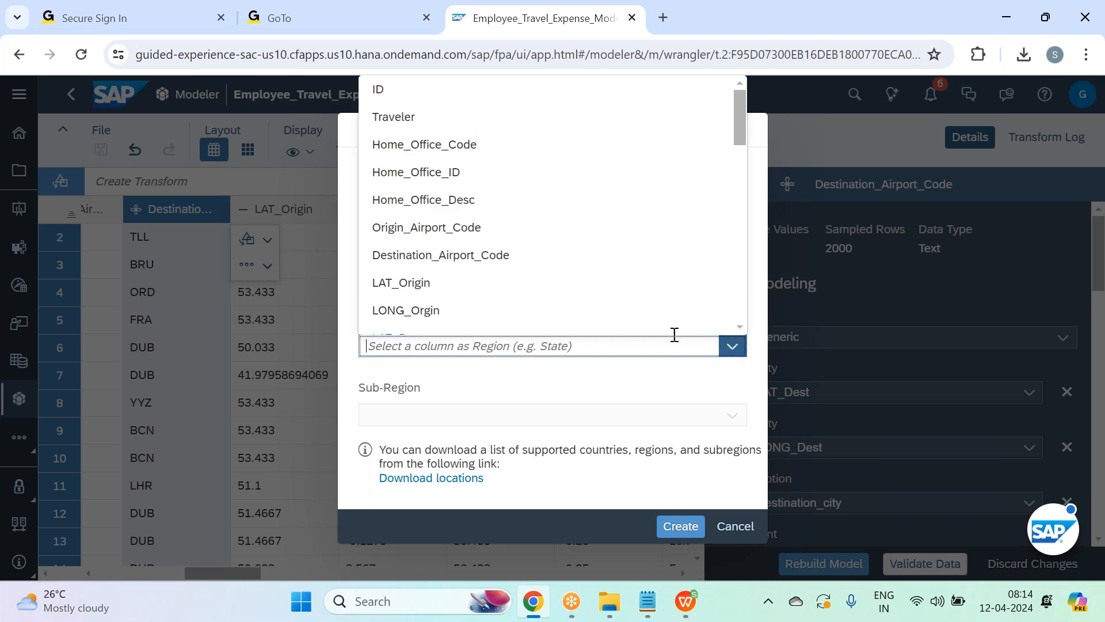
scroll(716, 291, "down", 10)
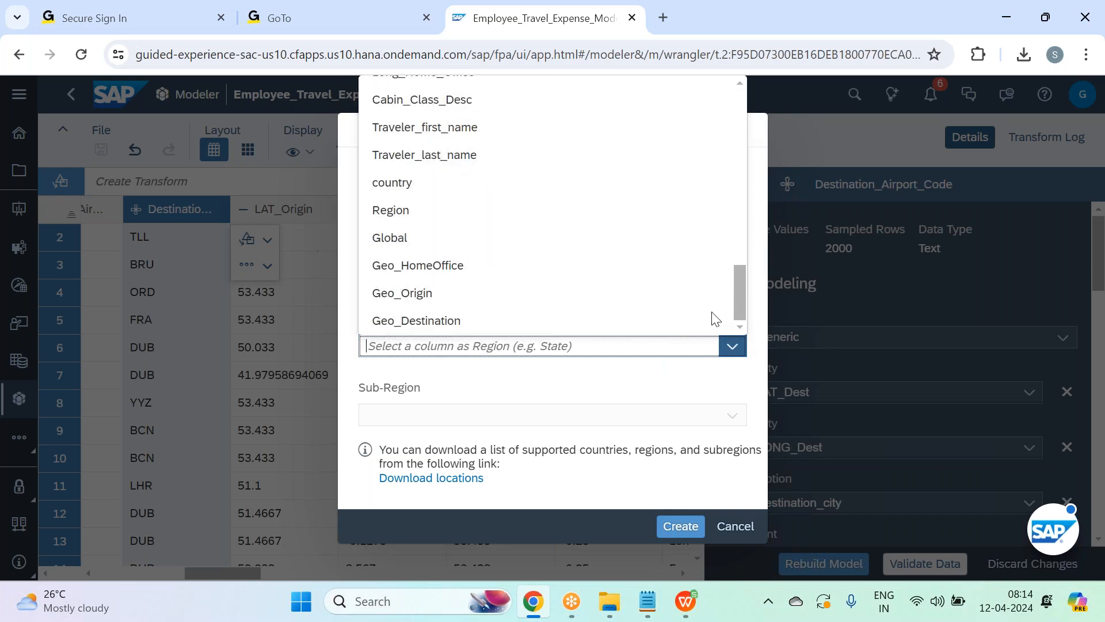
left_click(484, 212)
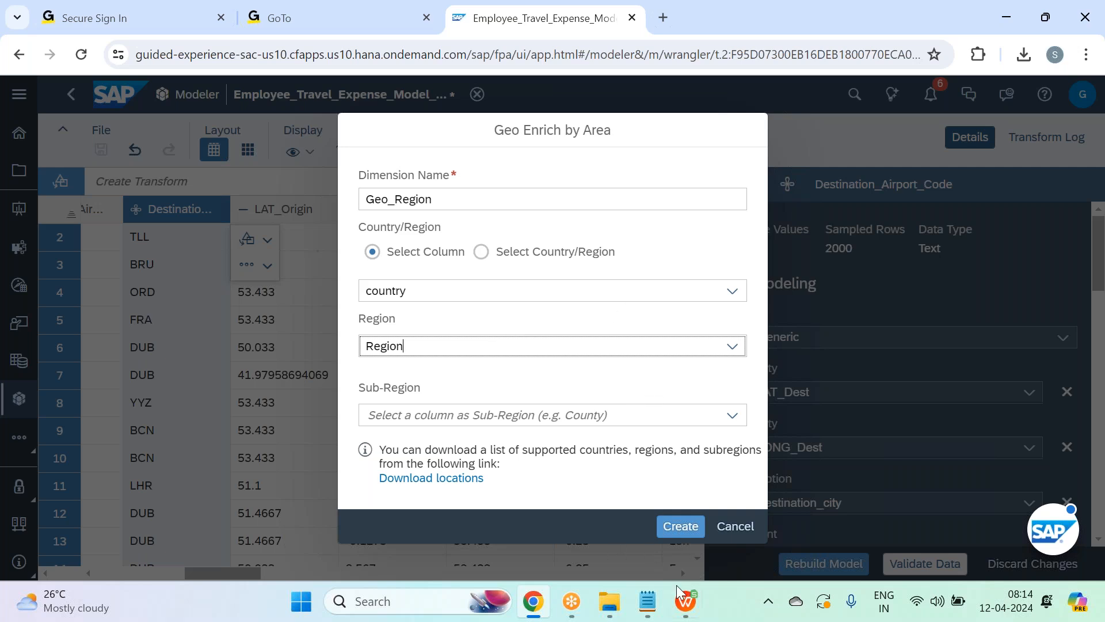
- Check the Region column values in Concur_Travel_V3.xlsx in WPS Office, and return to the Geo Enrich by Area dialog in Chrome
left_click(684, 599)
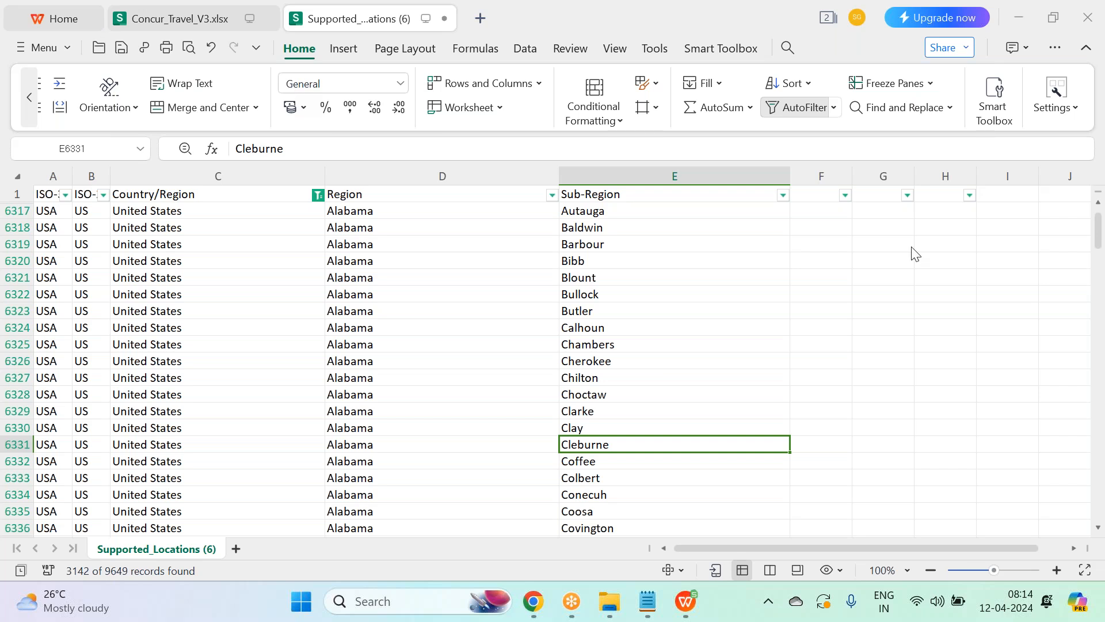
left_click(199, 27)
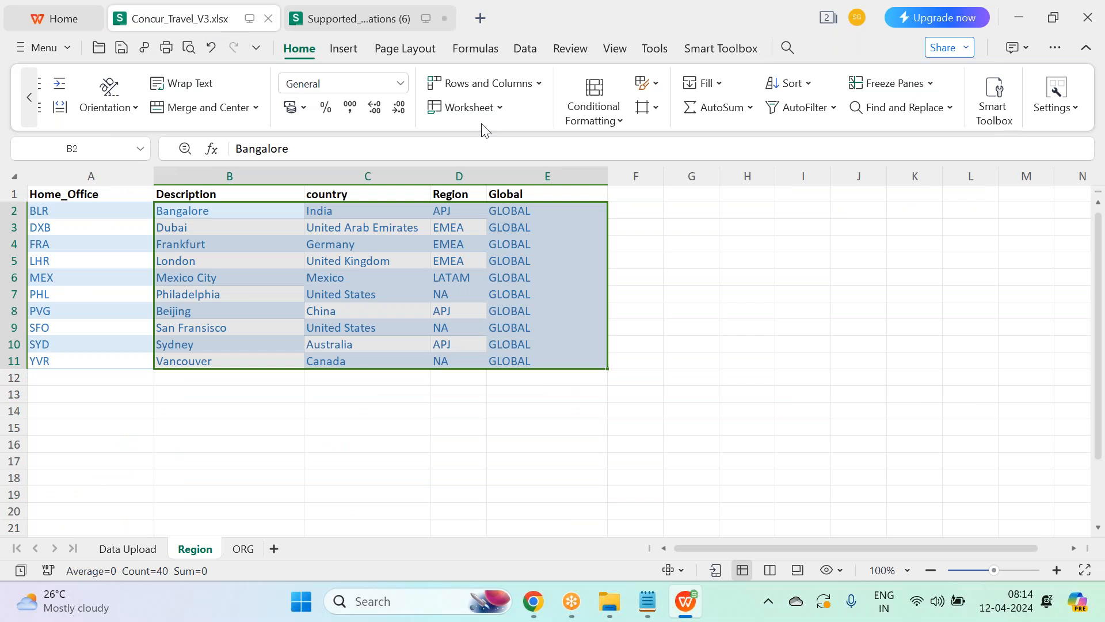
left_click(469, 216)
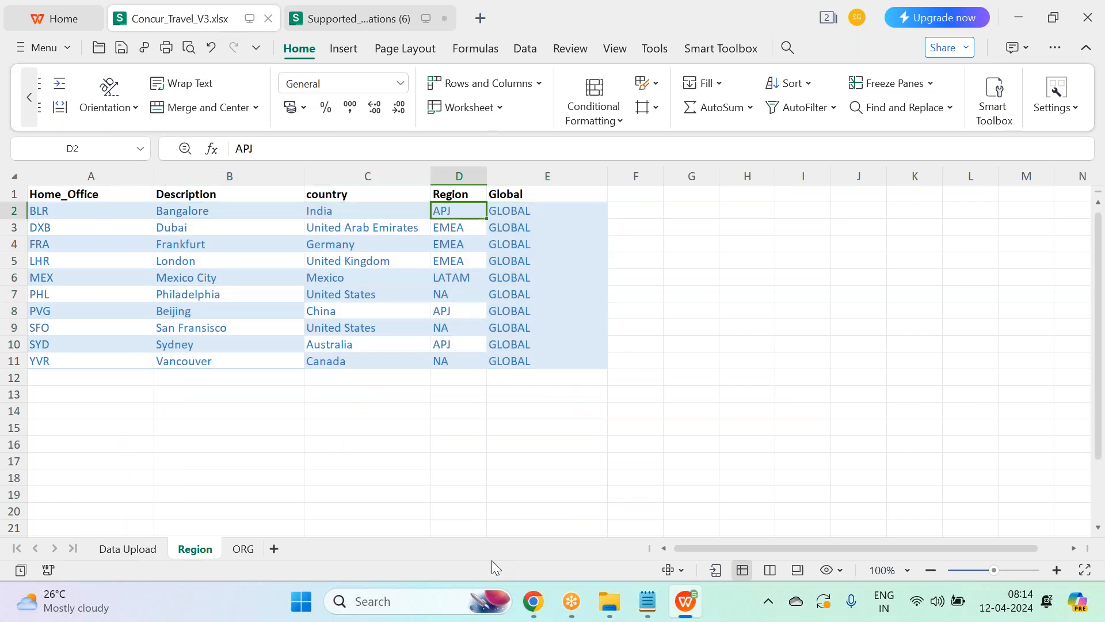
left_click(528, 595)
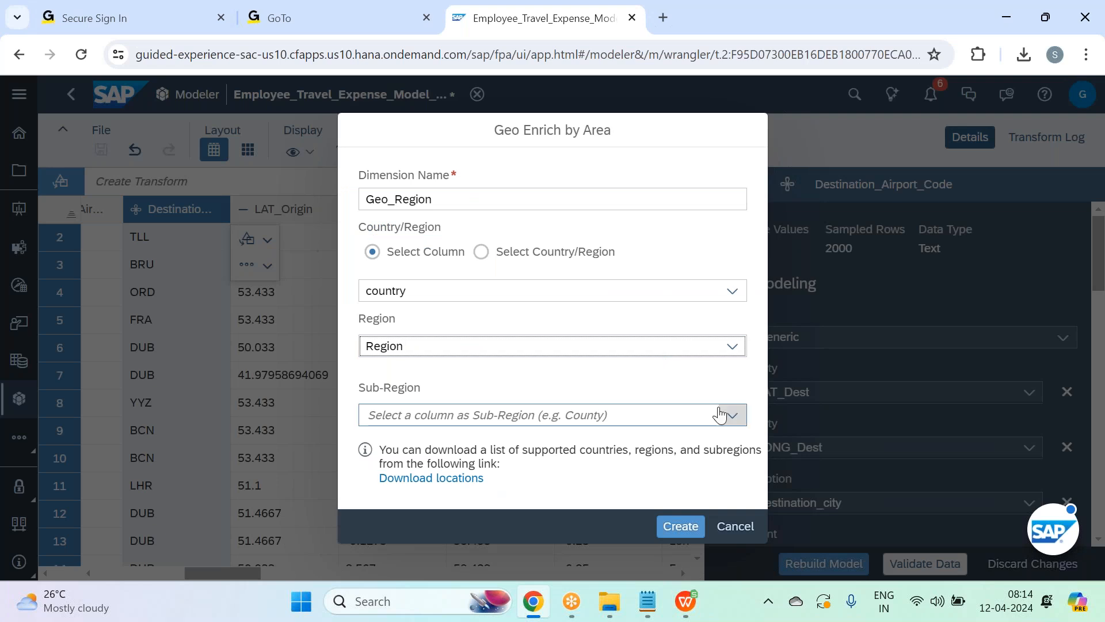
- Assign the Home_Office_Desc column as the sub-region and create the Geo_Region area dimension
left_click(652, 412)
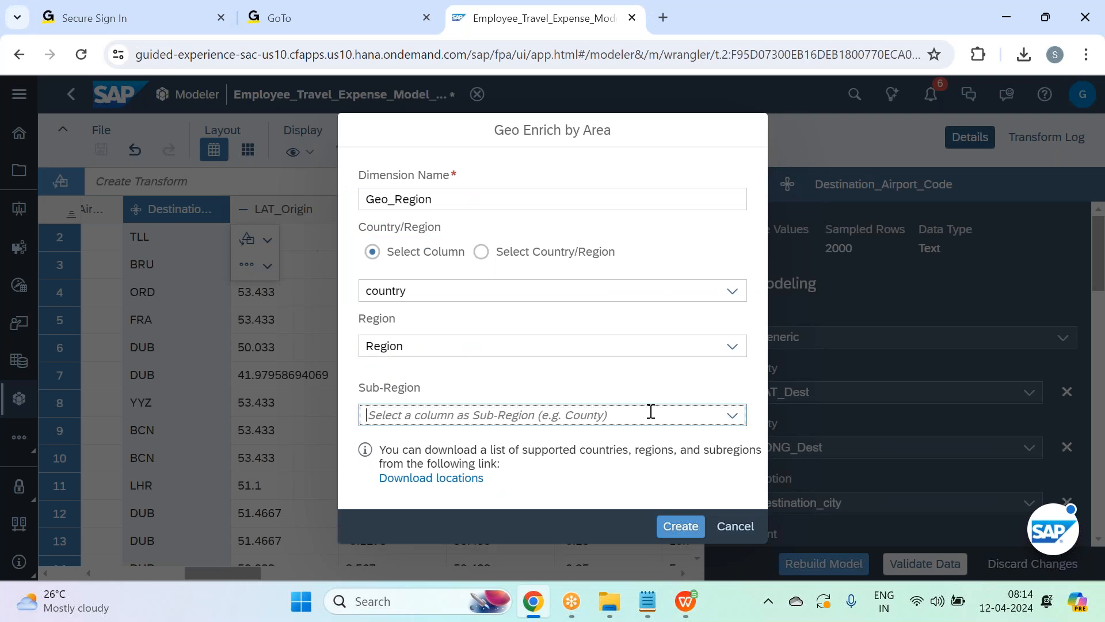
type("Home_Office_Code")
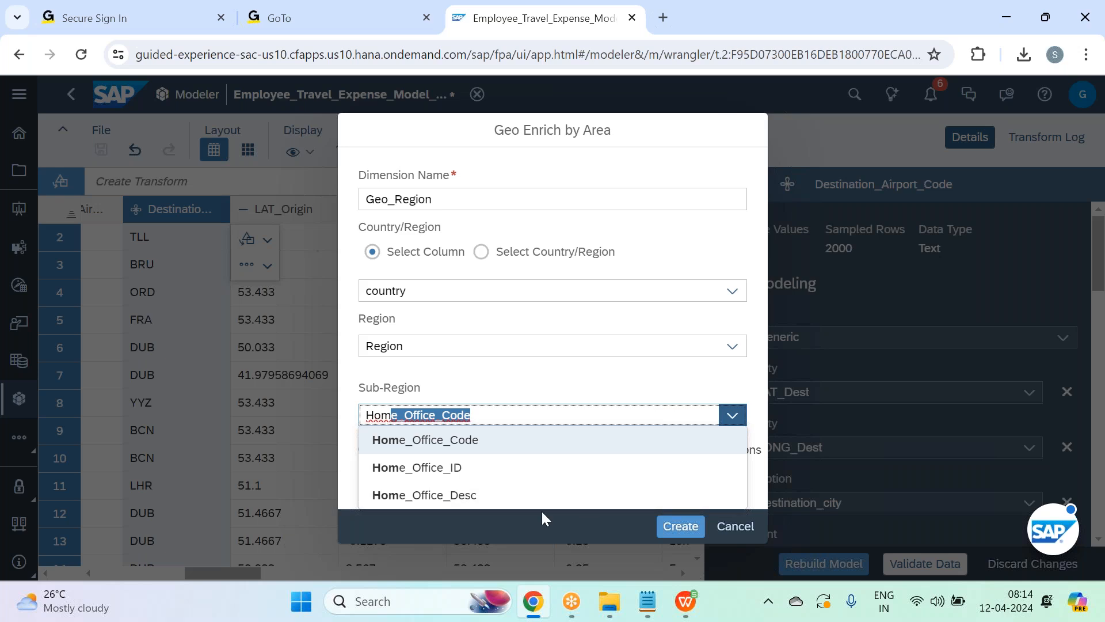
left_click(542, 500)
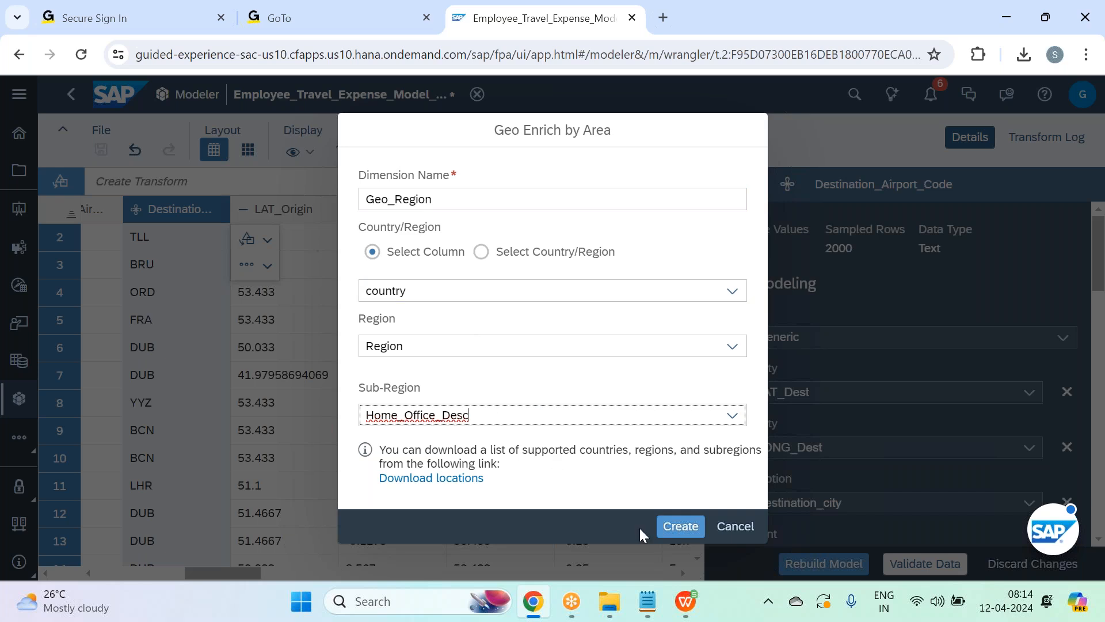
left_click(684, 528)
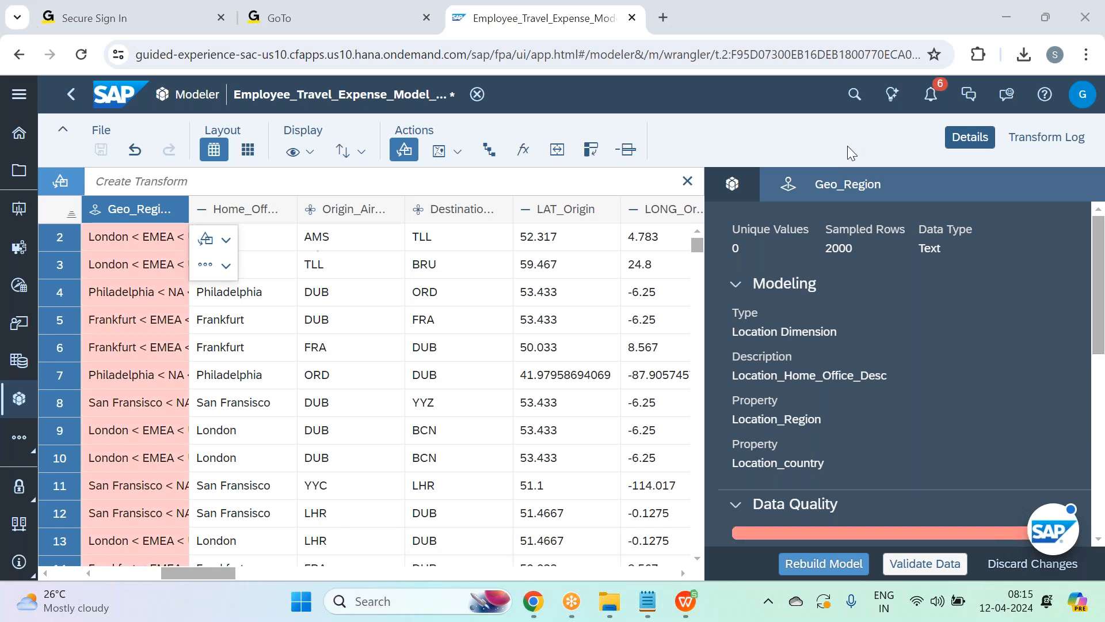
- Review the data quality of the Geo_Region column and delete that column
scroll(829, 363, "down", 5)
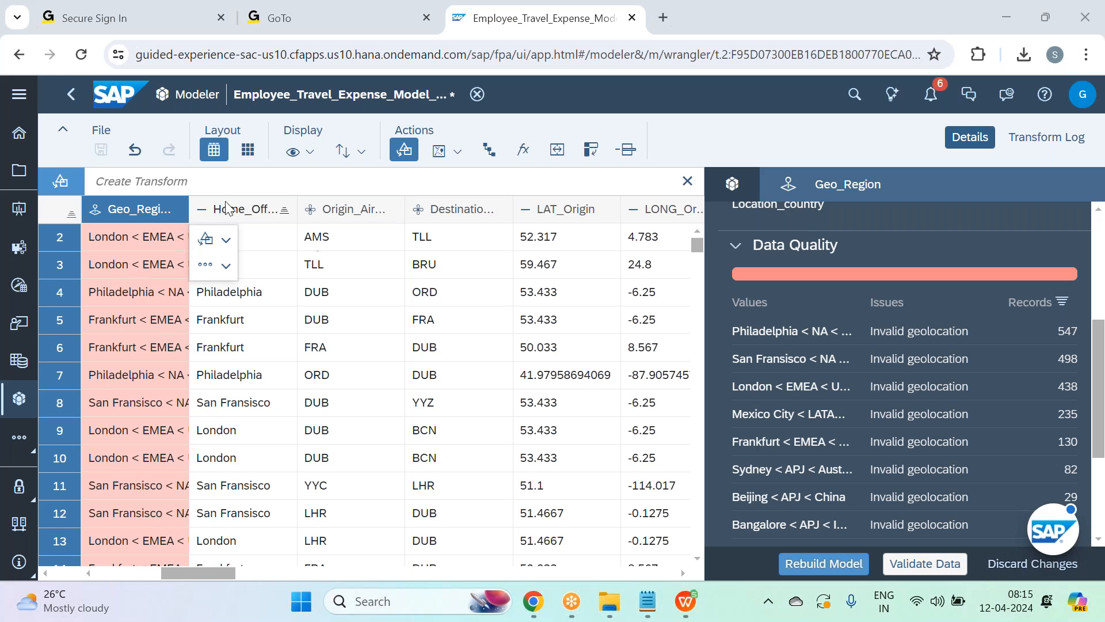
left_click(229, 262)
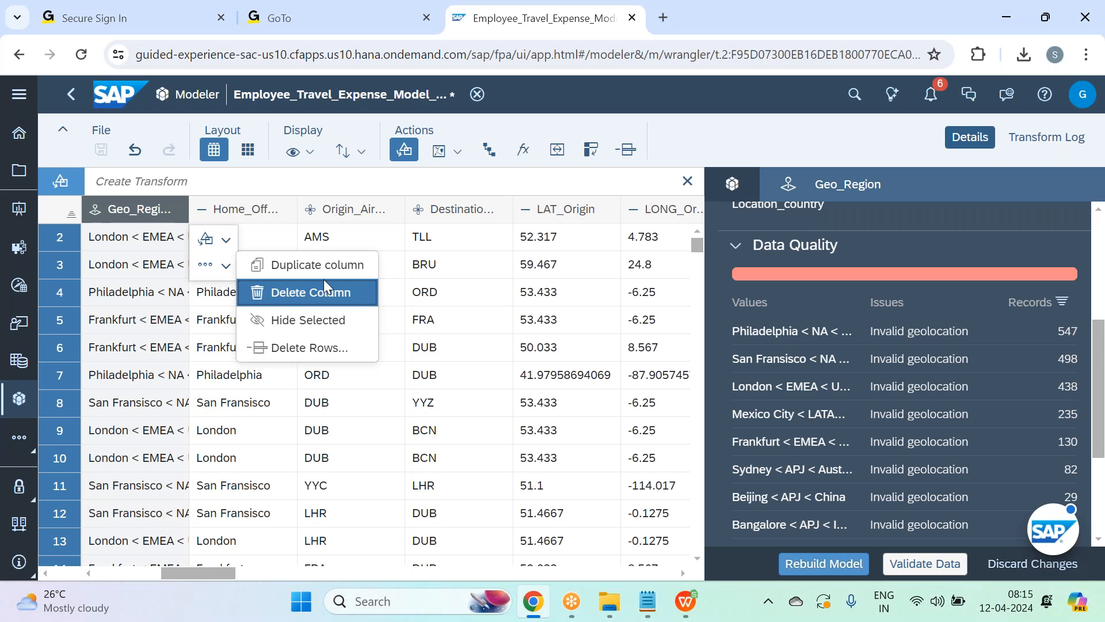
left_click(306, 293)
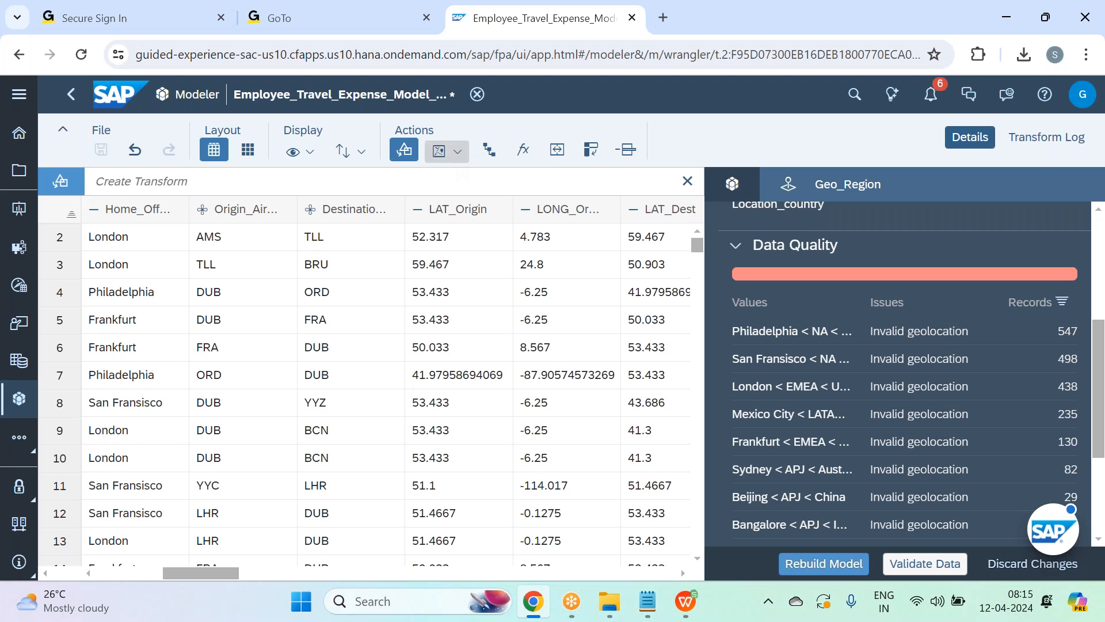
- Start a new geo enrichment by area name and name its dimension Geo_Country
left_click(457, 151)
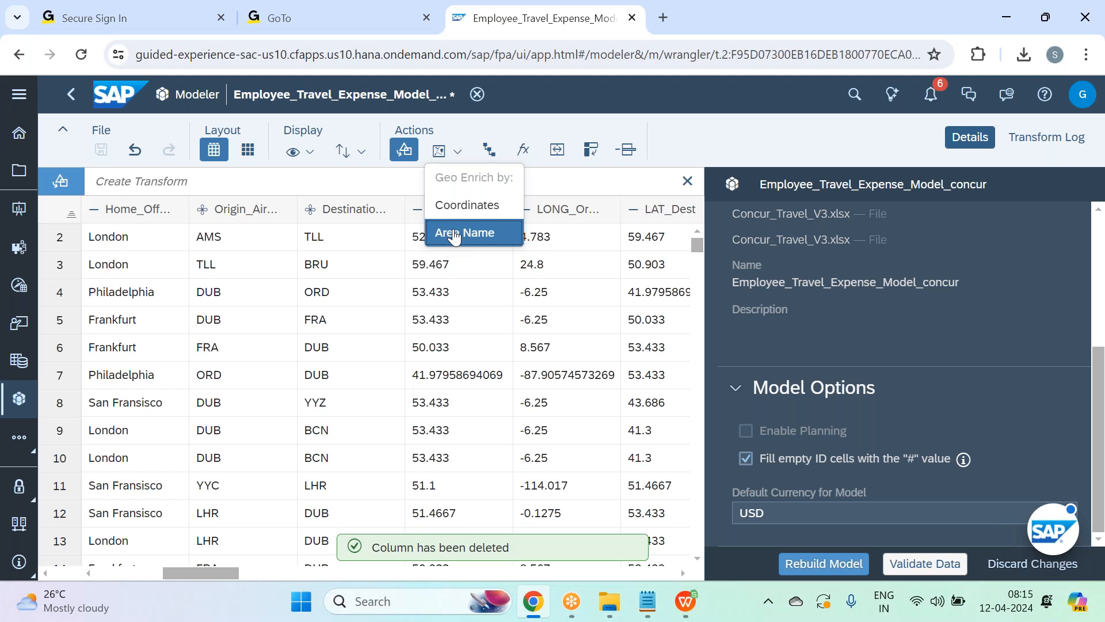
left_click(455, 233)
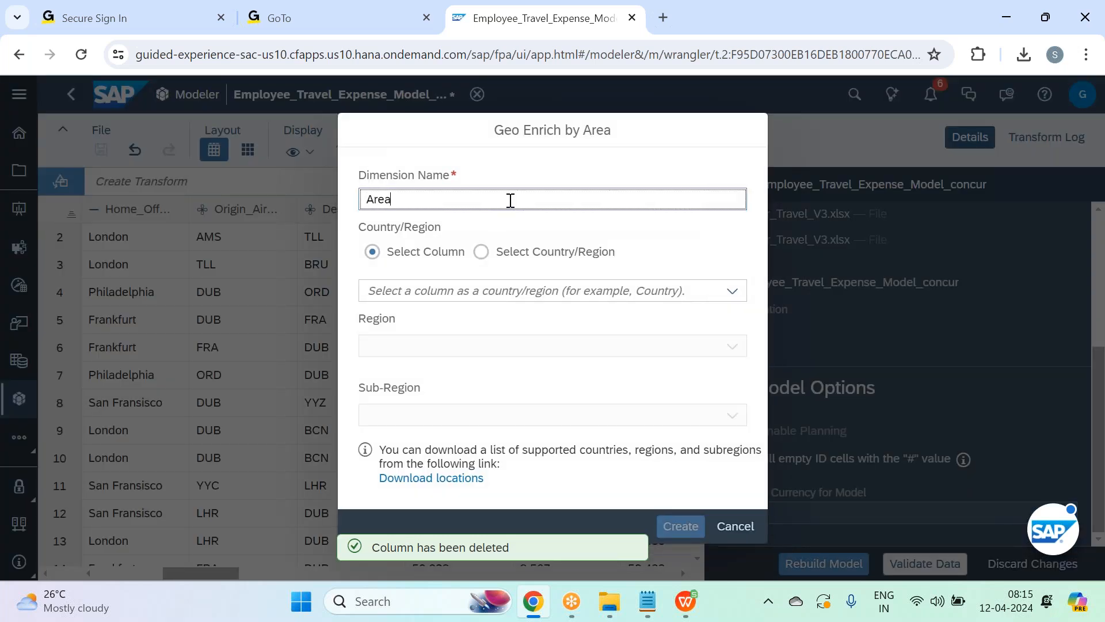
key("BackSpace")
key("BackSpace")
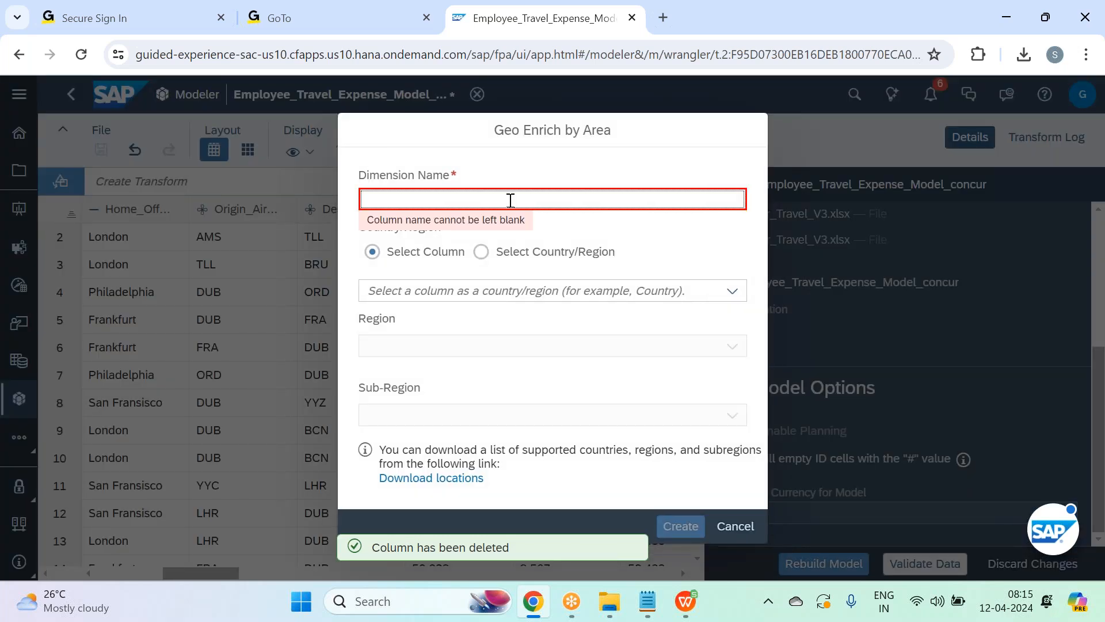
type("Ge")
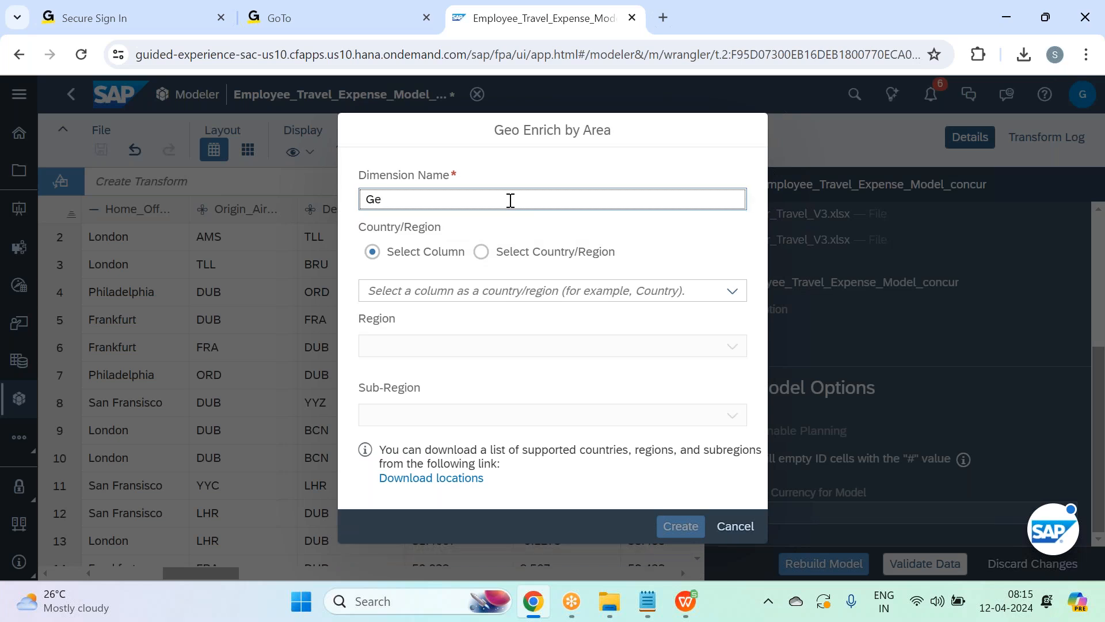
type("o_Country")
- Assign the country column as the country/region, leave region and sub-region empty, and create the dimension
left_click(734, 293)
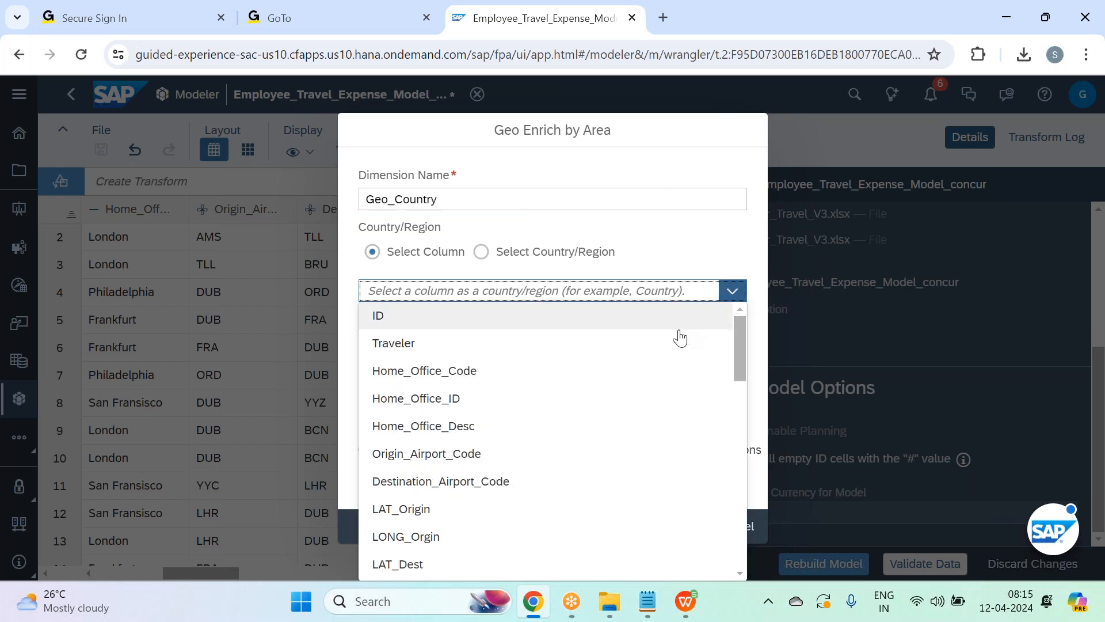
left_click_drag(738, 350, 723, 531)
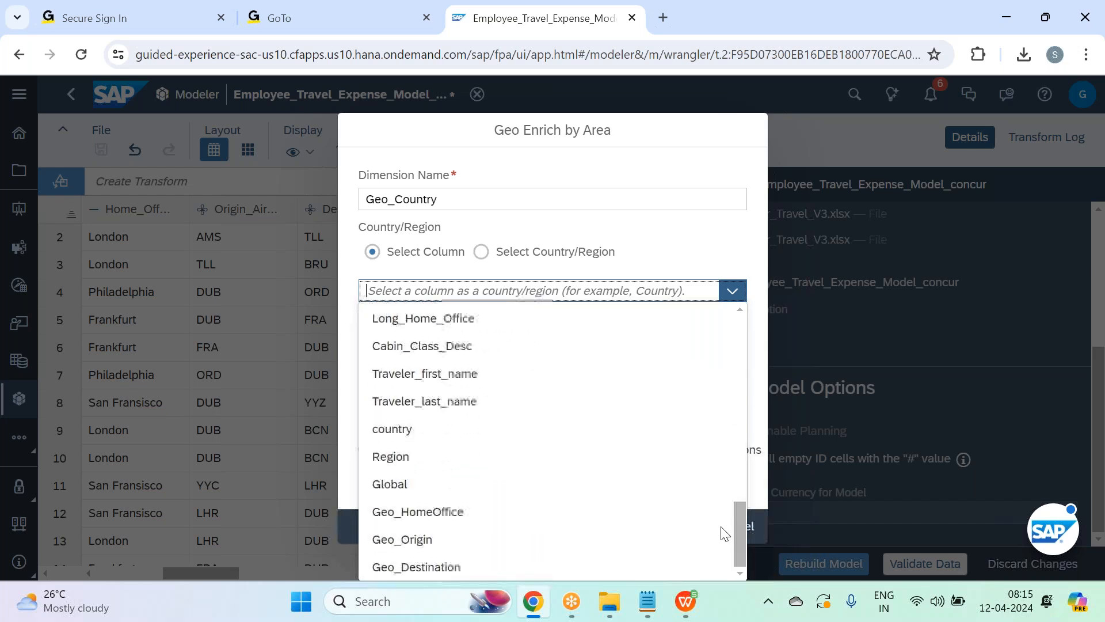
left_click(496, 432)
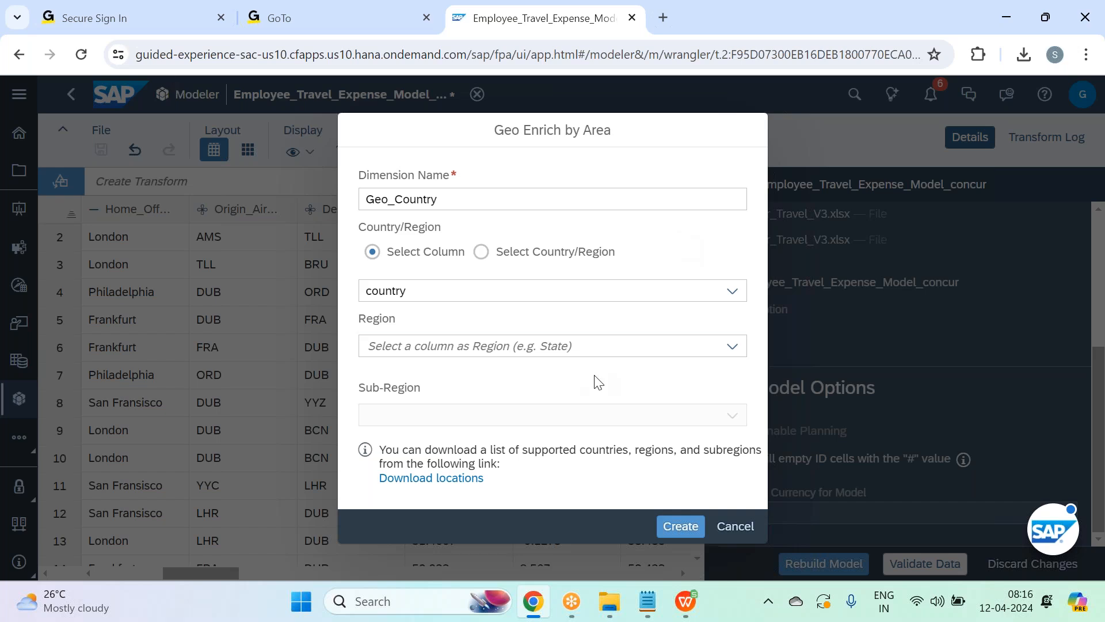
left_click(667, 526)
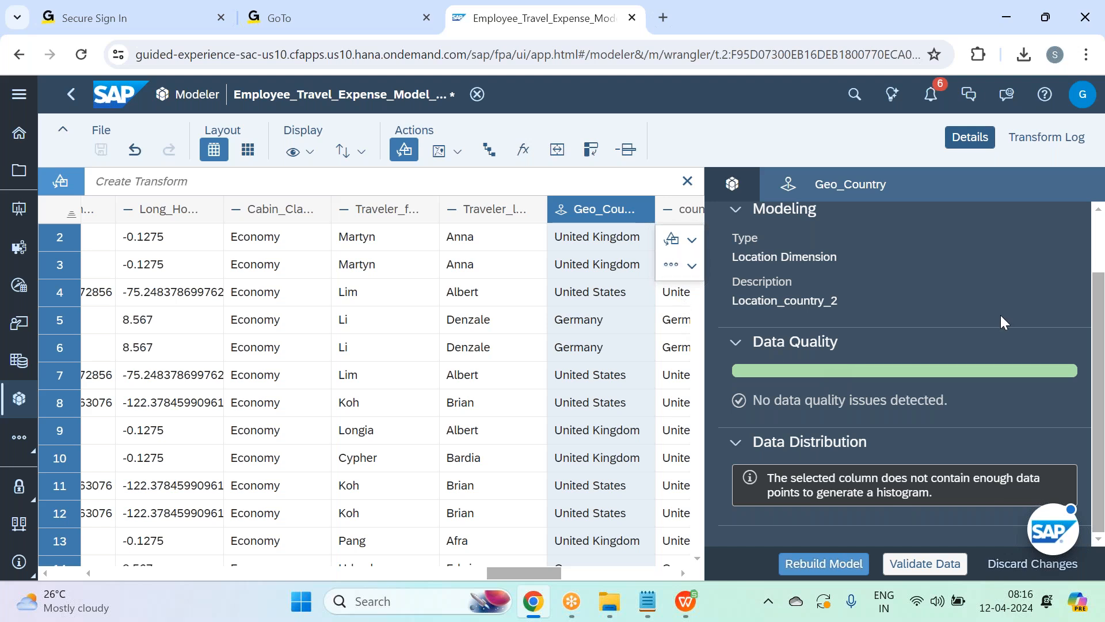
- Review the Geo_Country column and the neighbouring location columns, return to the model overview and validate the data
scroll(999, 316, "up", 2)
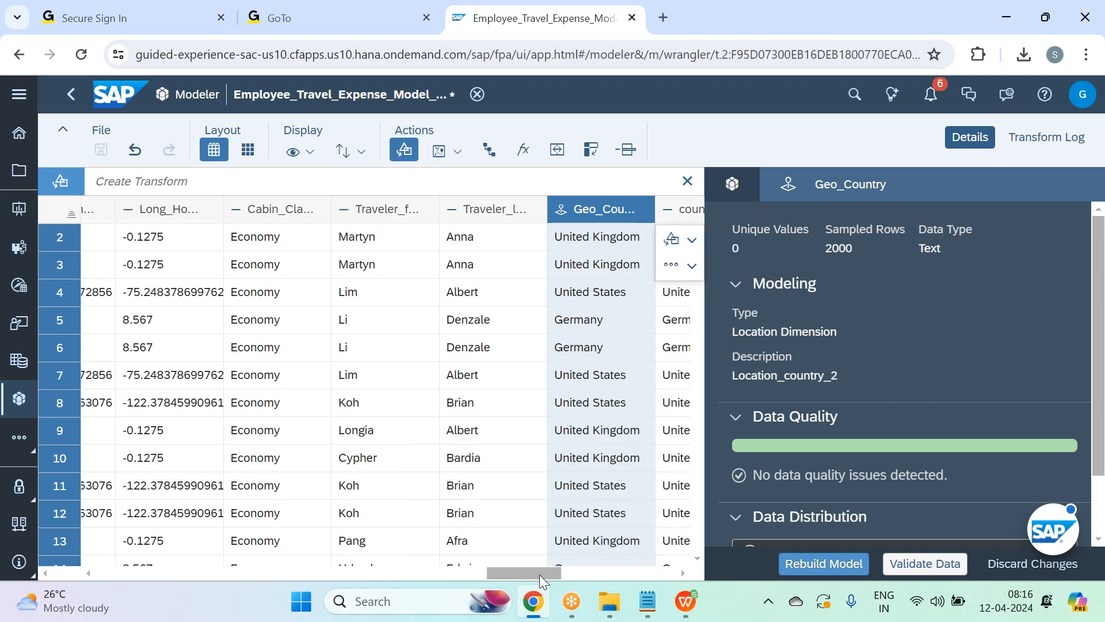
left_click_drag(541, 573, 583, 570)
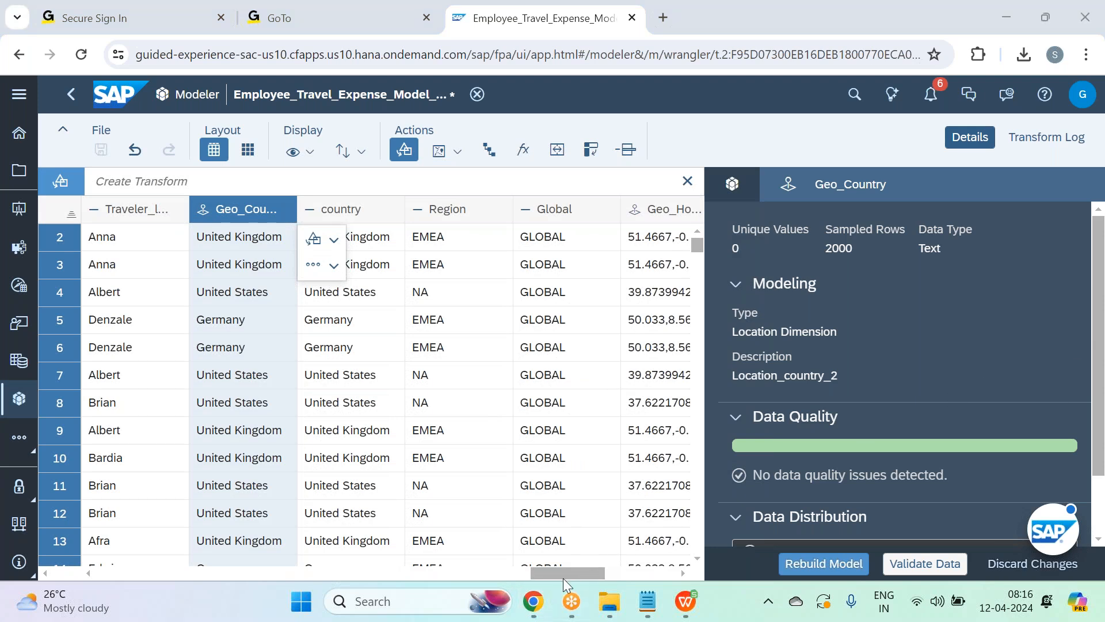
left_click_drag(561, 569, 582, 552)
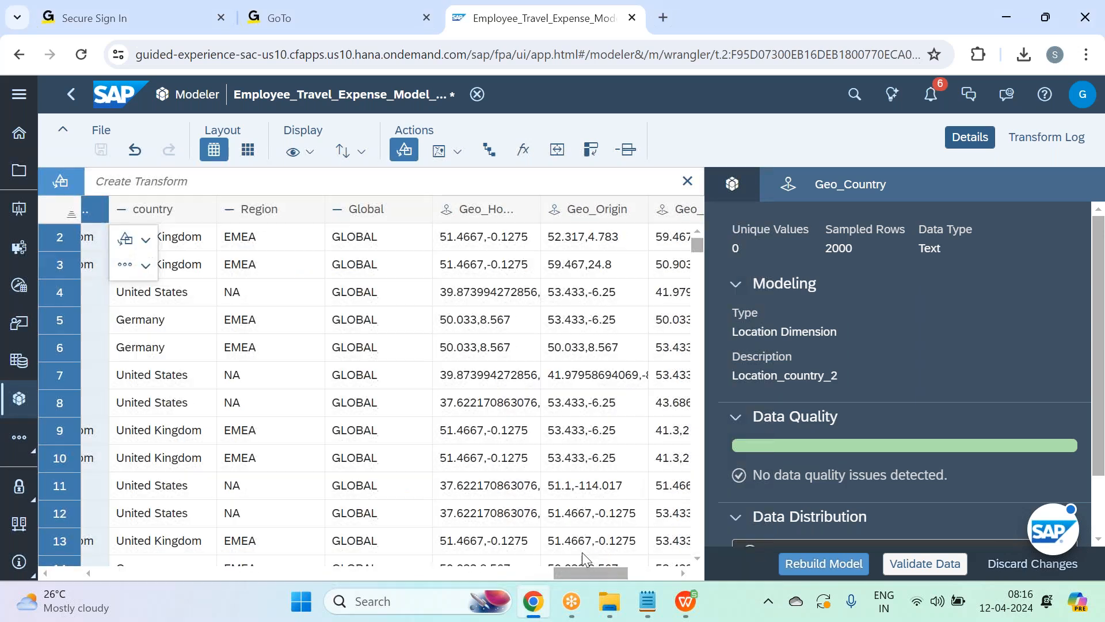
left_click(732, 185)
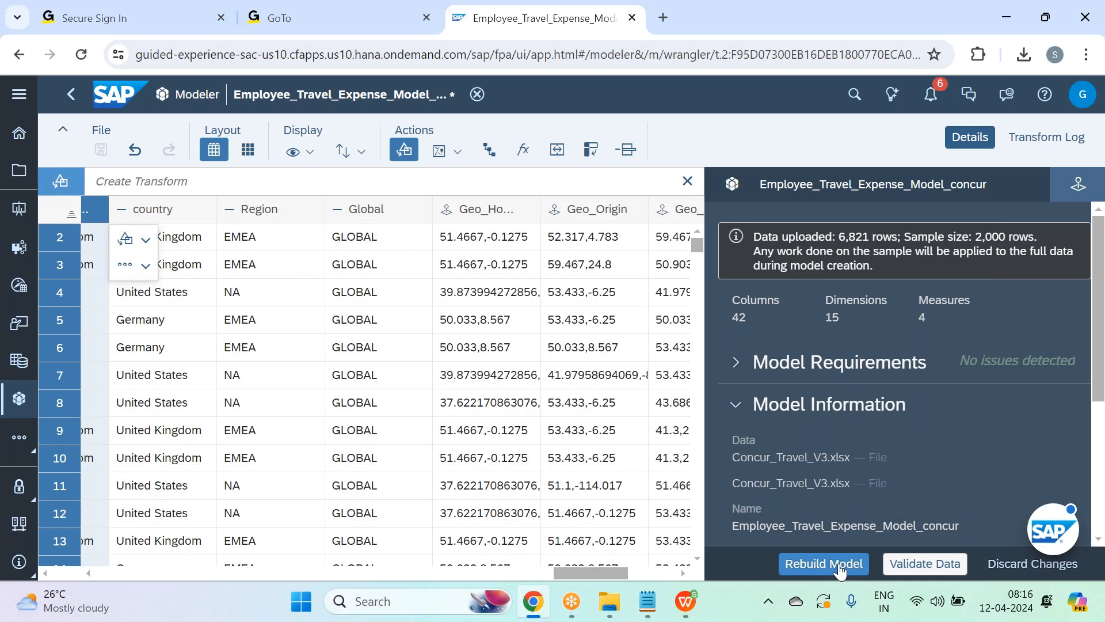
left_click(907, 561)
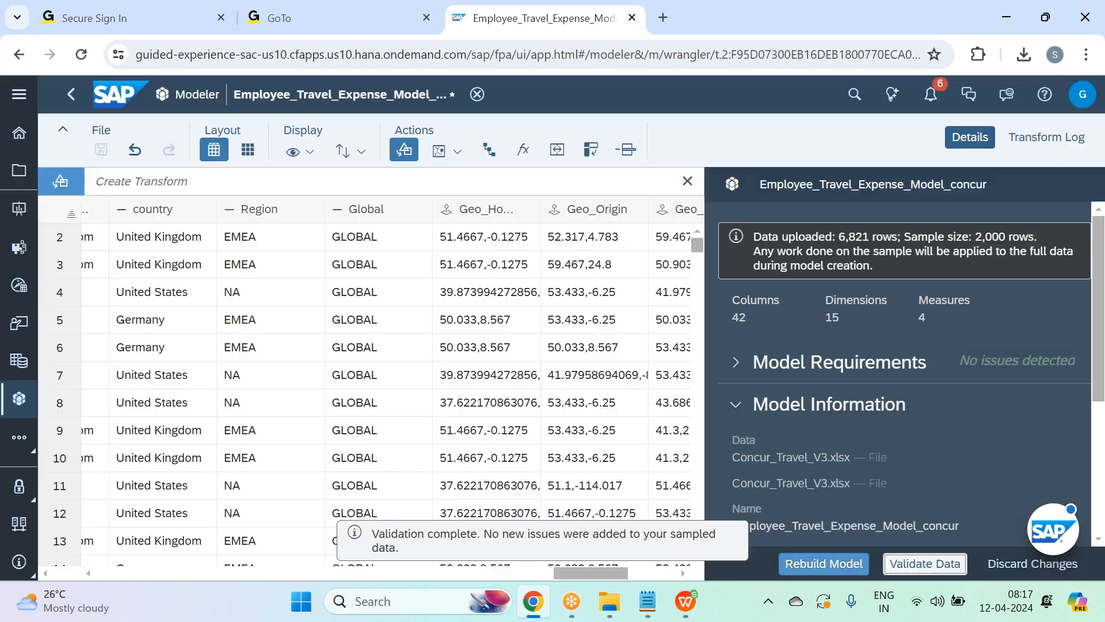
- Delete the duplicated rows from the sample and rebuild the model
left_click(633, 151)
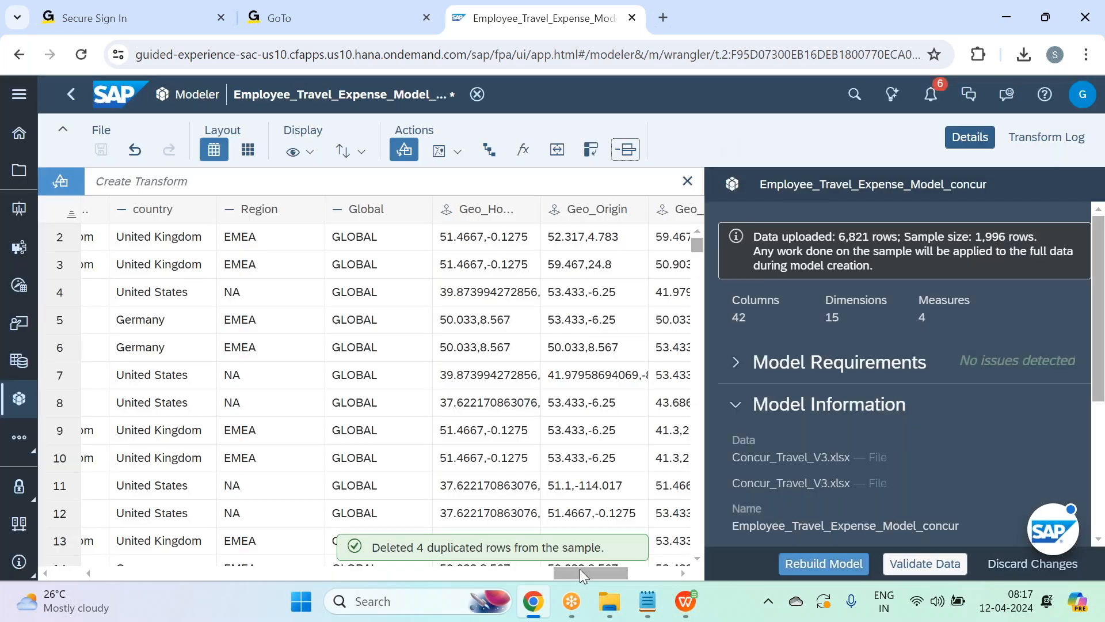
left_click(793, 565)
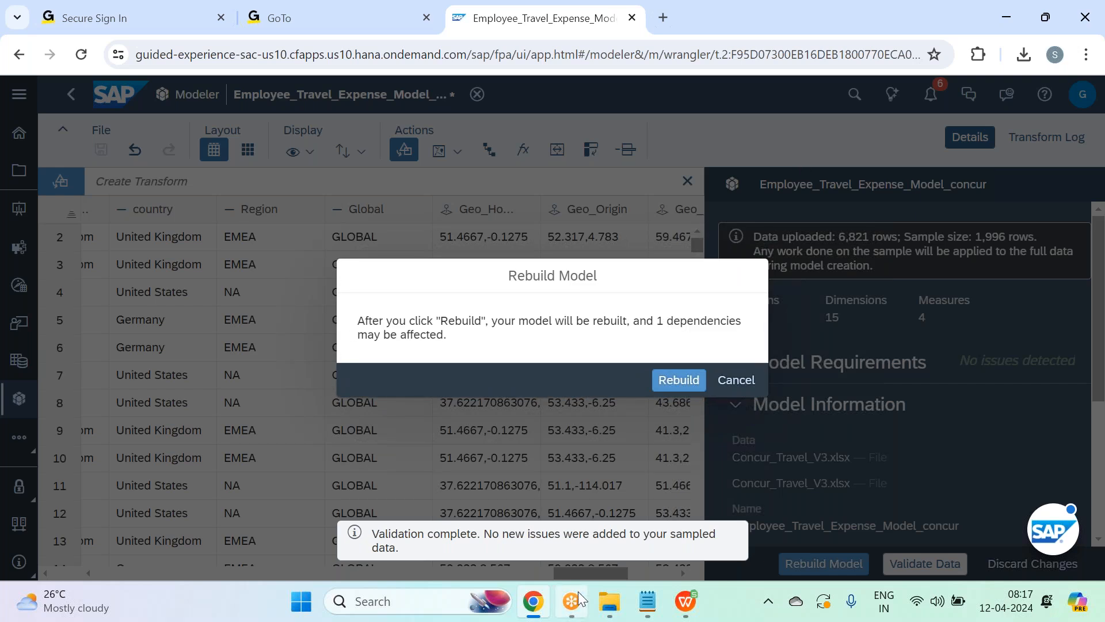
left_click(676, 382)
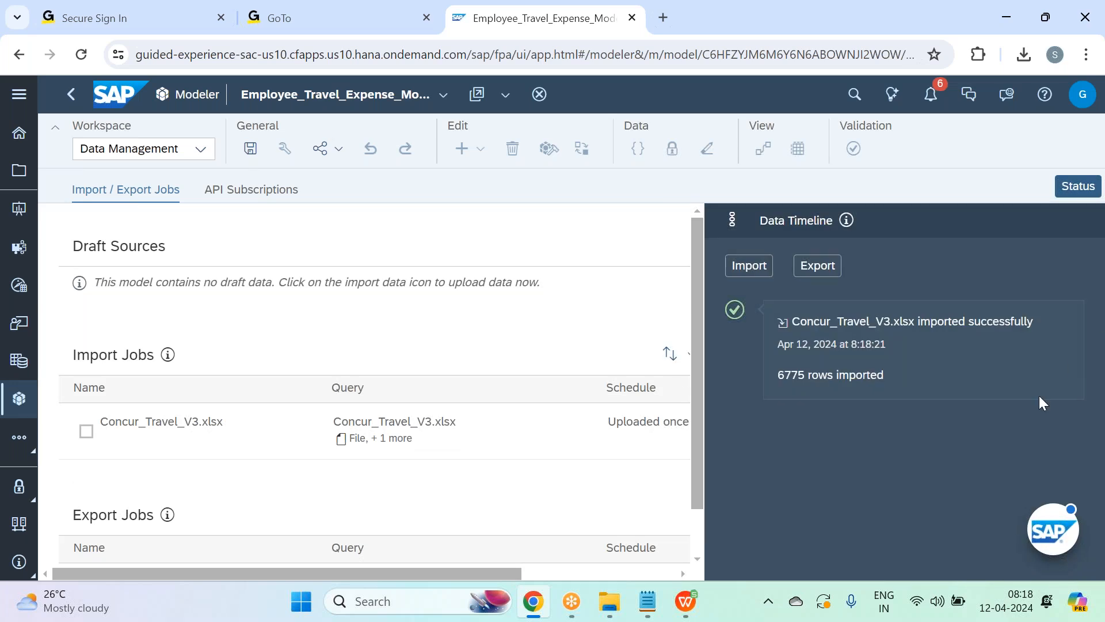
- Switch the workspace to Model Structure with the side panels hidden, and look through the full list of dimensions
left_click(1077, 189)
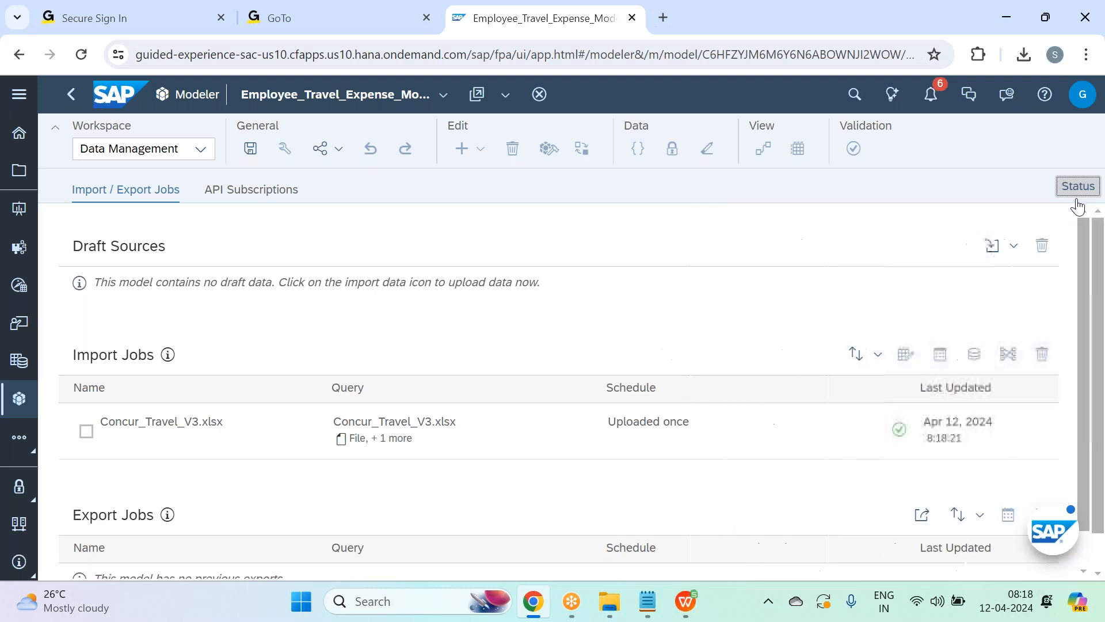
left_click(200, 149)
left_click(199, 178)
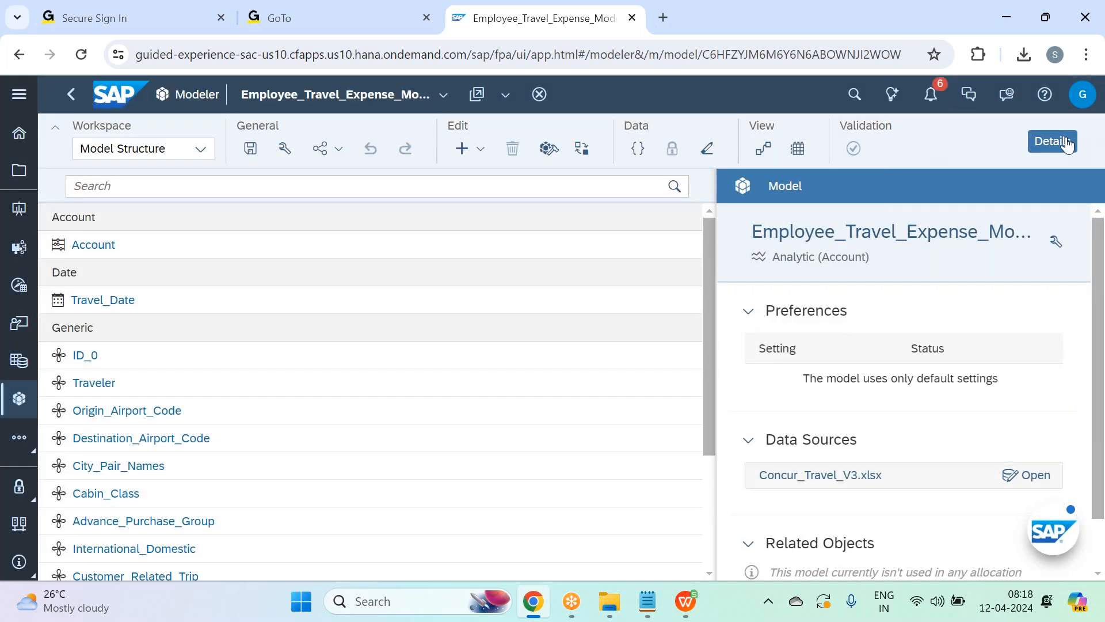
left_click(1054, 142)
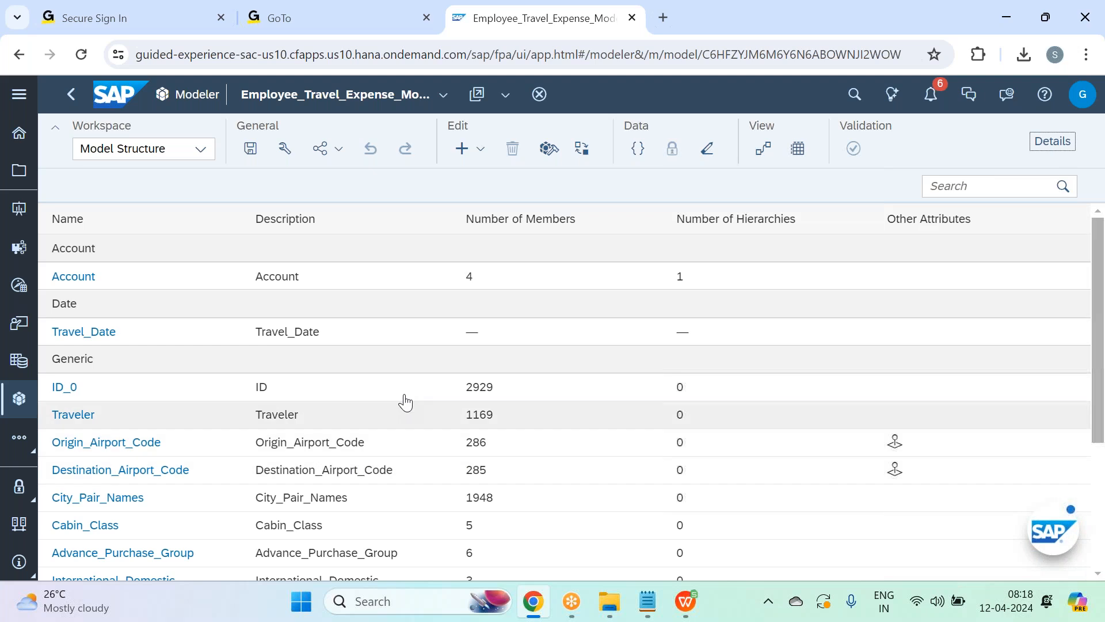
scroll(412, 365, "down", 3)
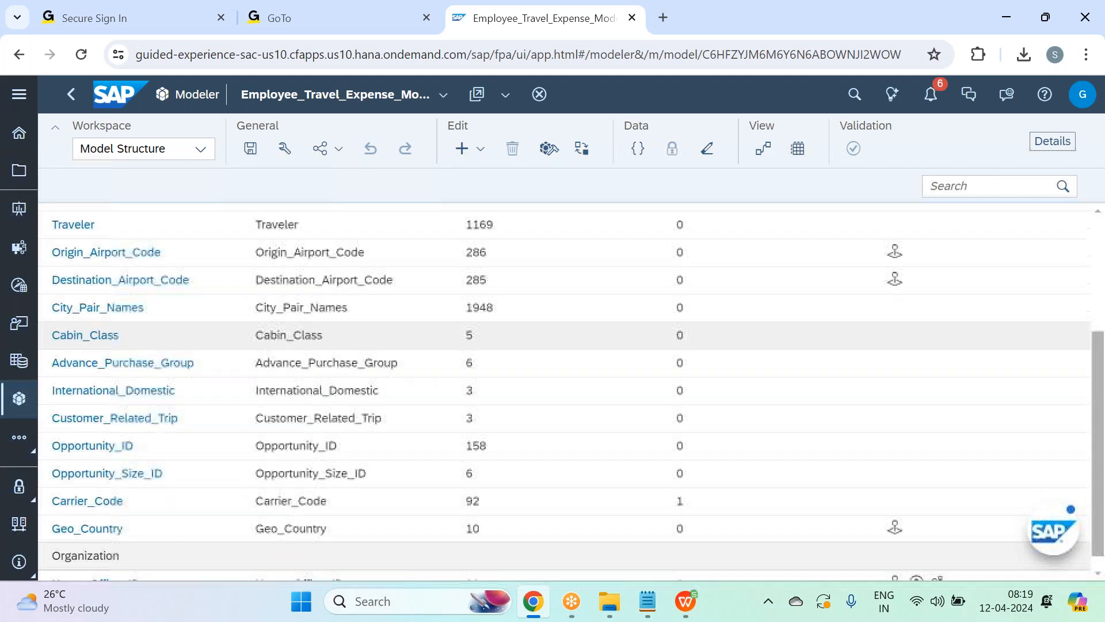
scroll(412, 369, "up", 3)
scroll(412, 369, "down", 3)
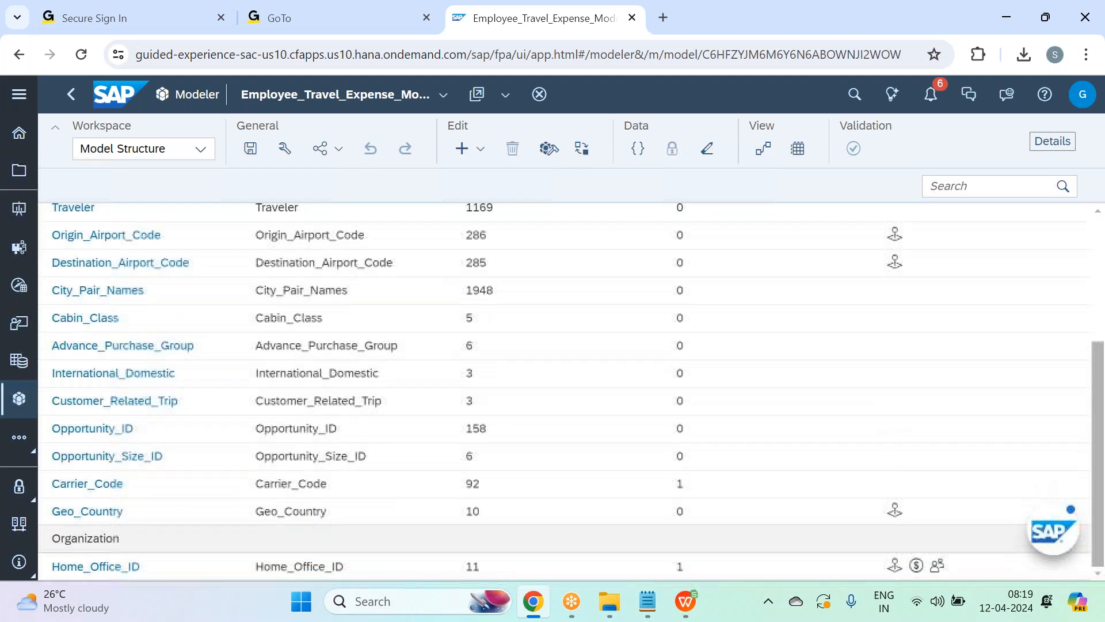
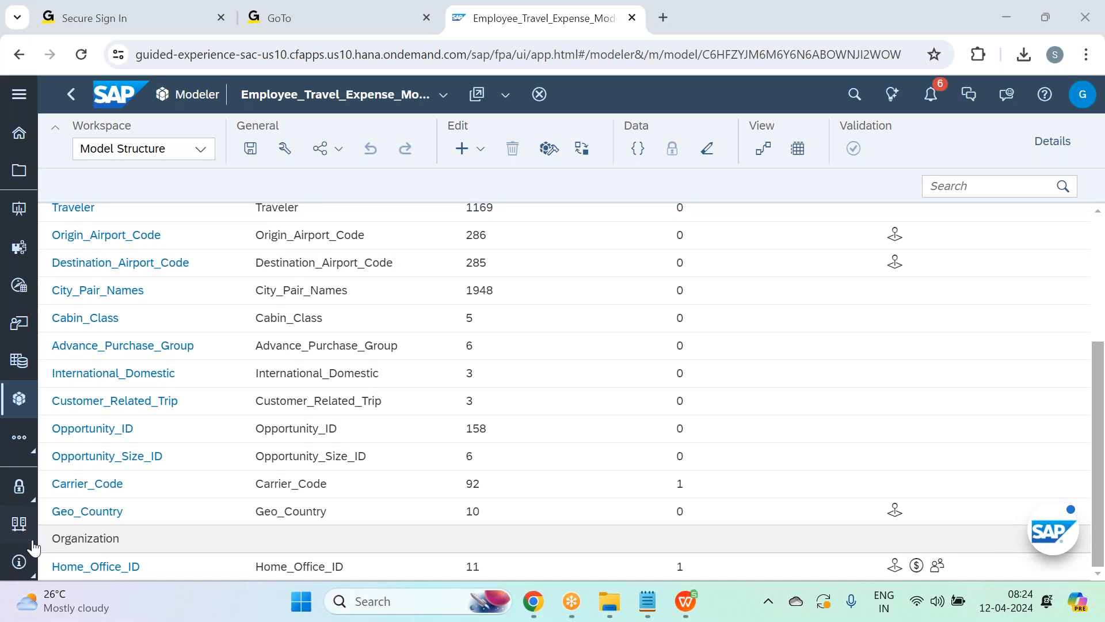
- Open the Home_Office_ID dimension and examine its members' location attributes, including the Geo_HomeOffice display and GEOID columns
left_click(104, 568)
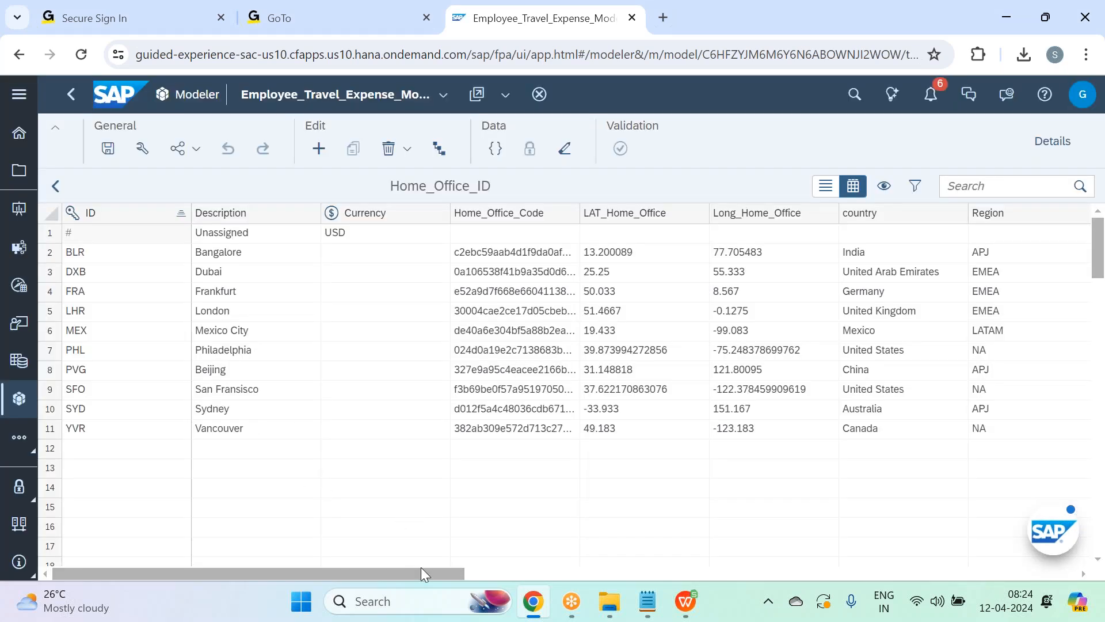
left_click_drag(420, 568, 695, 551)
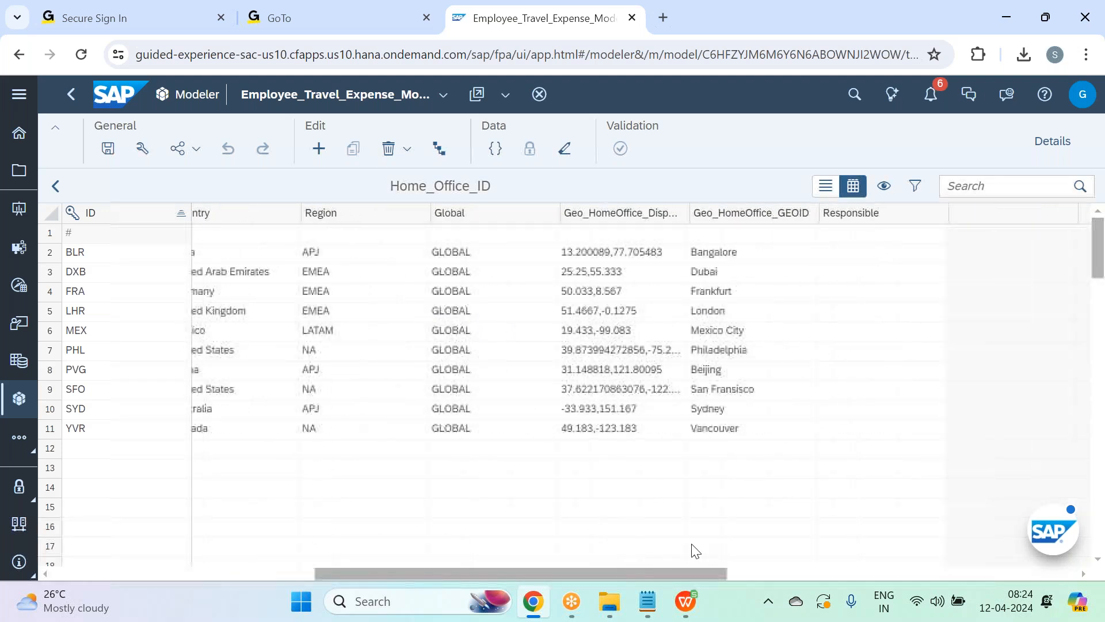
left_click_drag(582, 252, 581, 425)
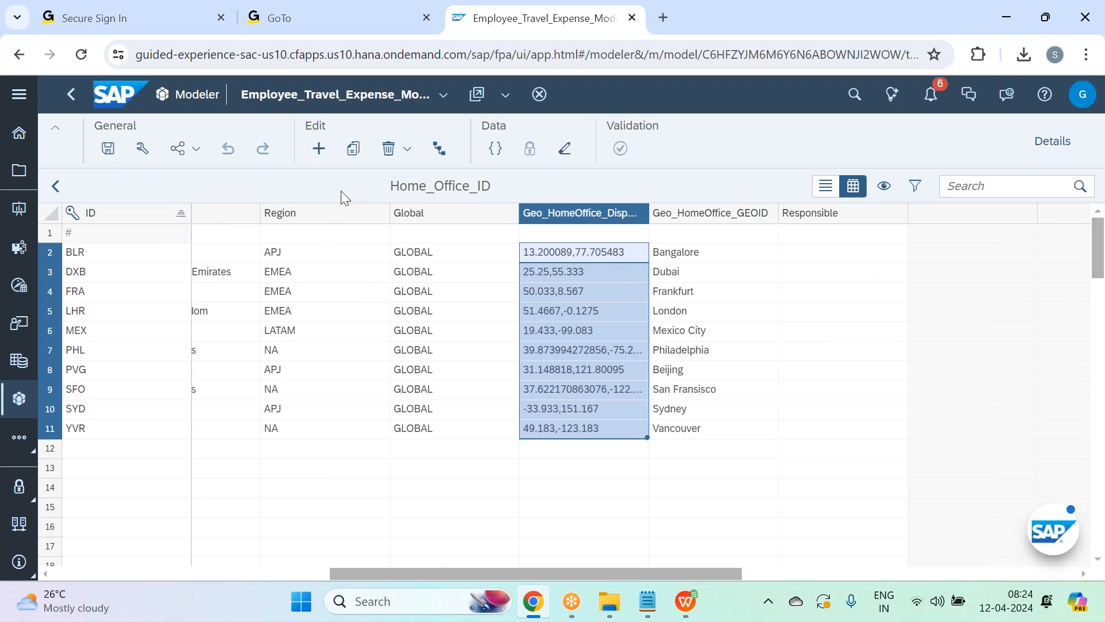
left_click(119, 26)
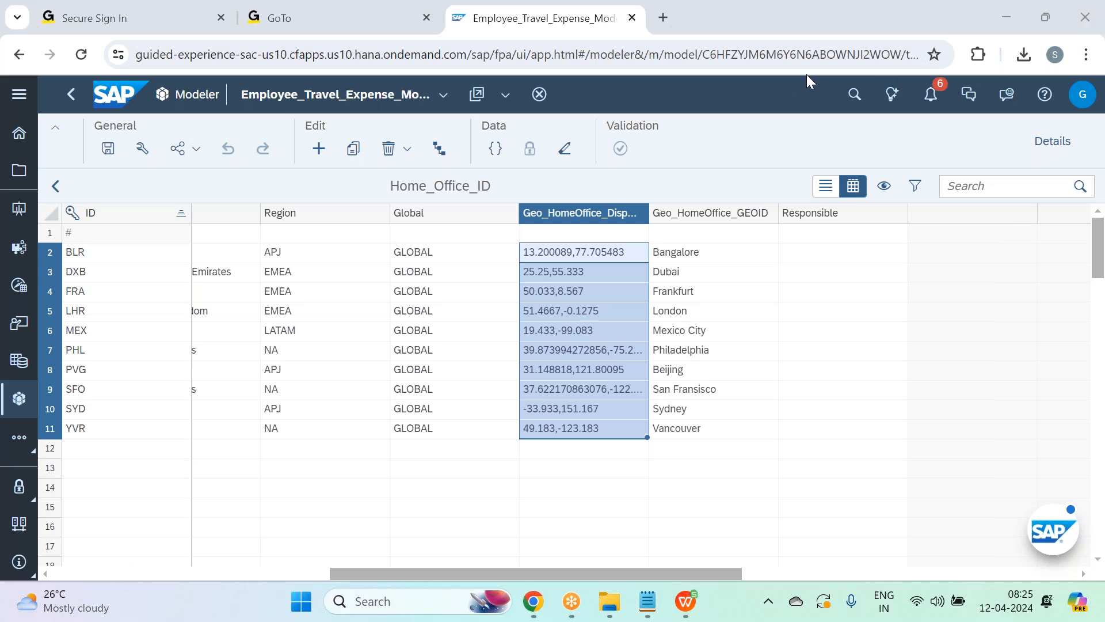
left_click(739, 292)
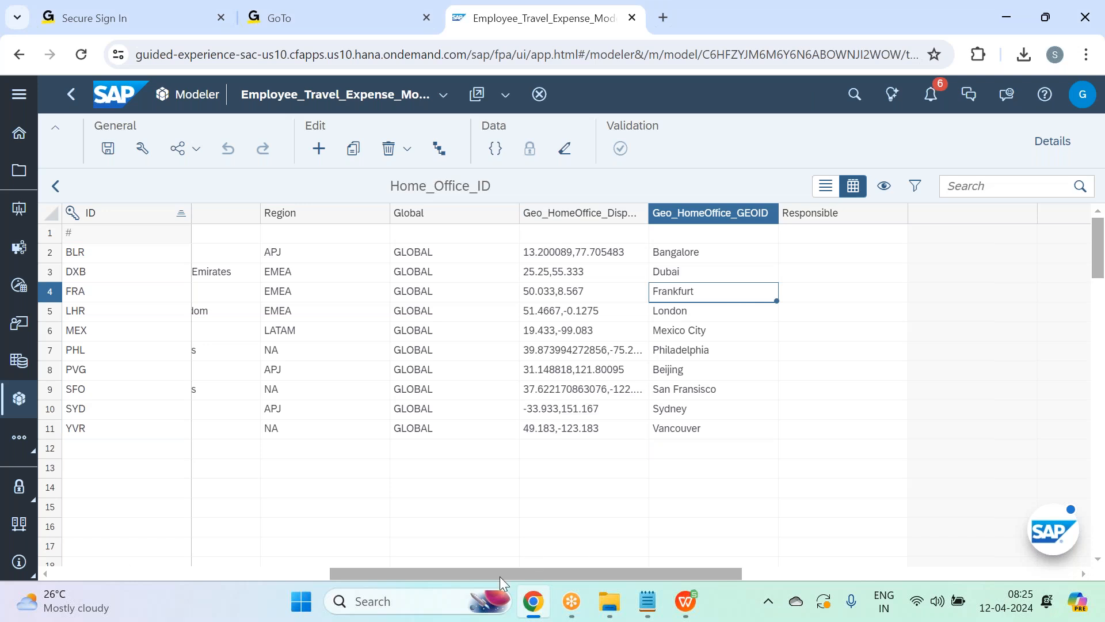
left_click_drag(499, 576, 221, 577)
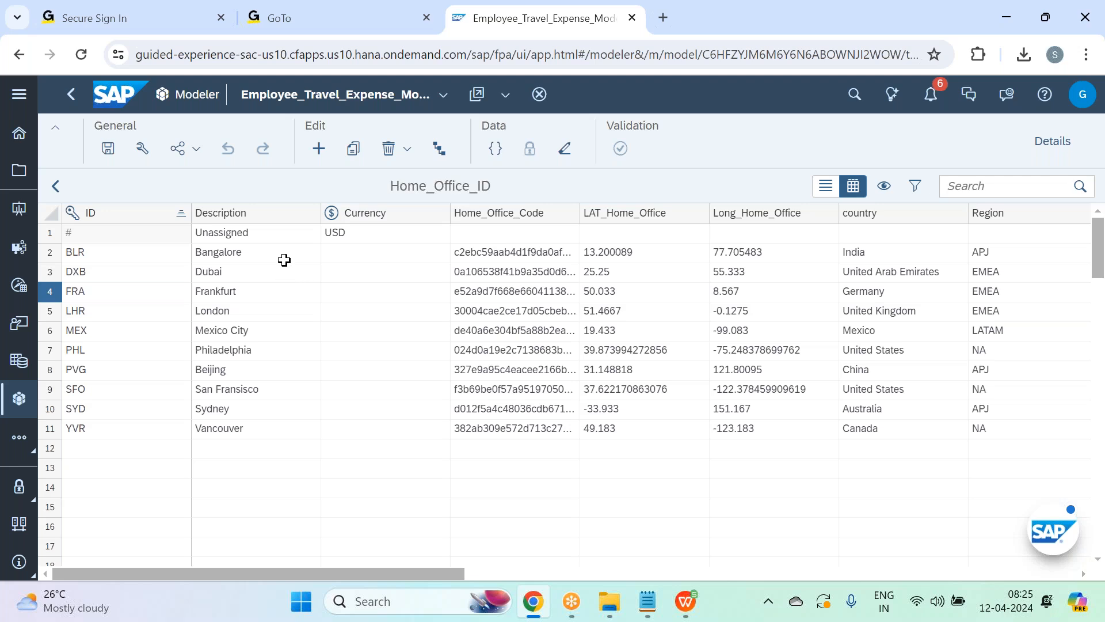
- Compare the country, Region and Global columns with the Geo_HomeOffice display and GEOID columns of Home_Office_ID, then return to the dimension list
left_click_drag(415, 572, 749, 567)
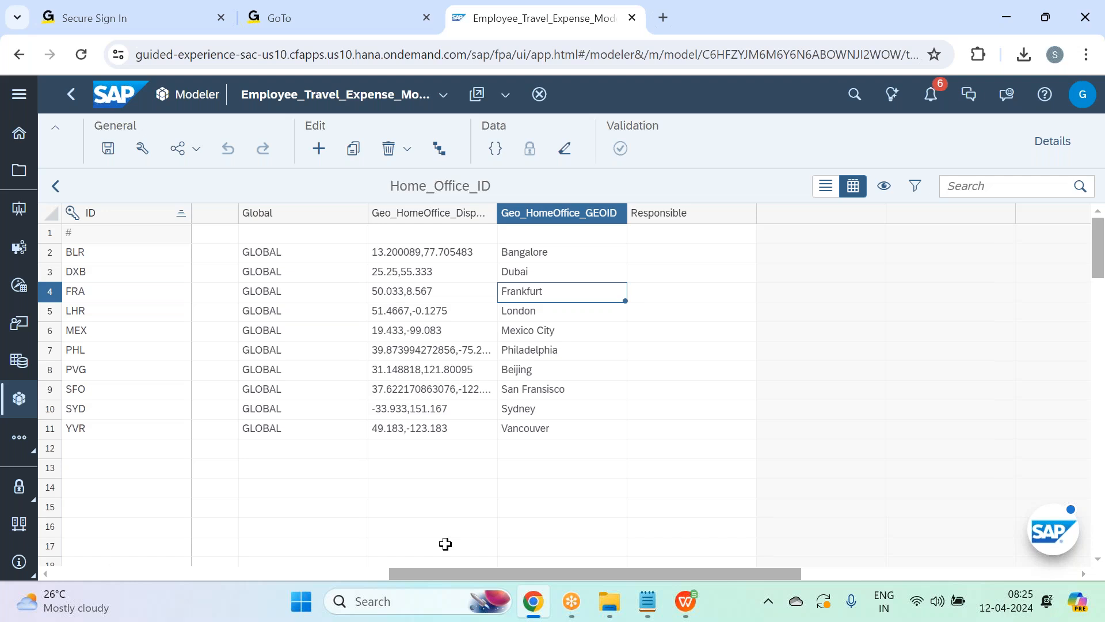
left_click_drag(420, 573, 173, 575)
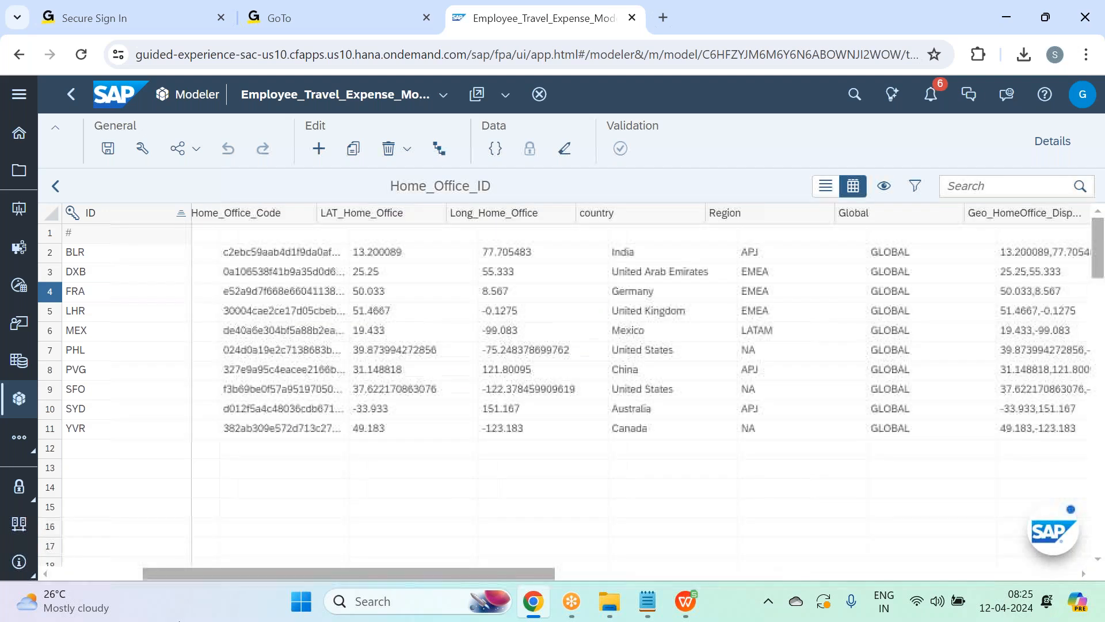
left_click_drag(203, 620, 253, 587)
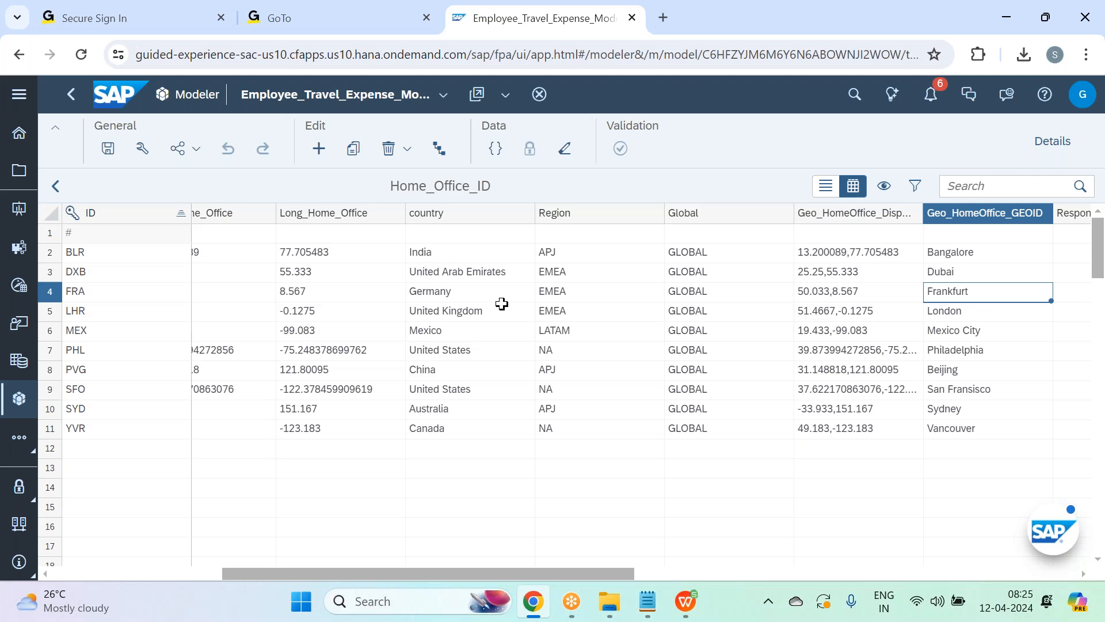
left_click_drag(438, 252, 734, 428)
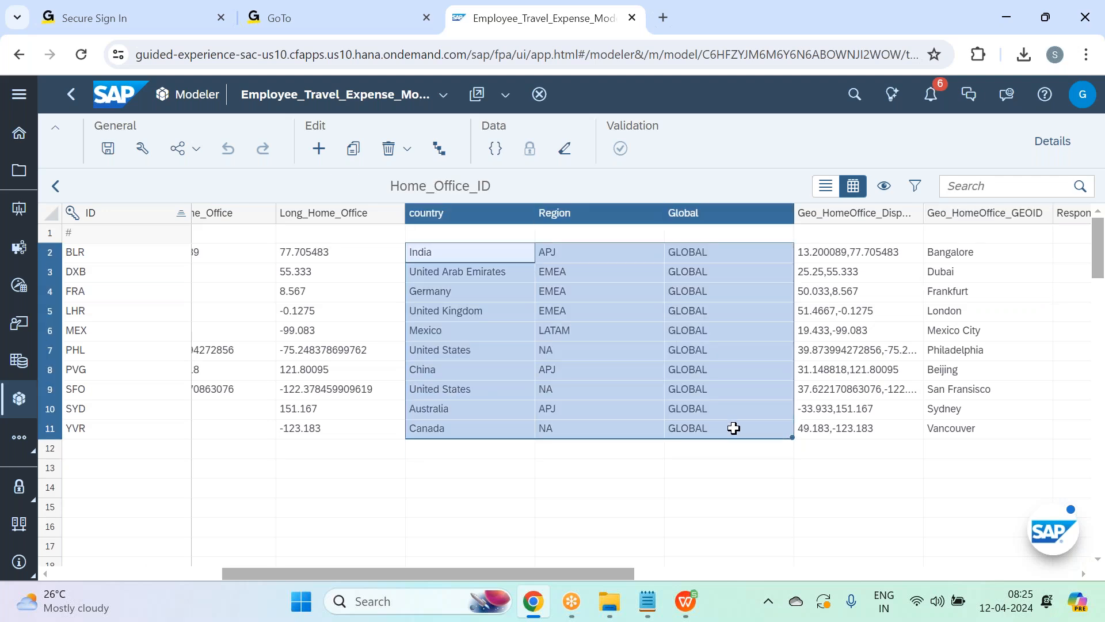
left_click(876, 251)
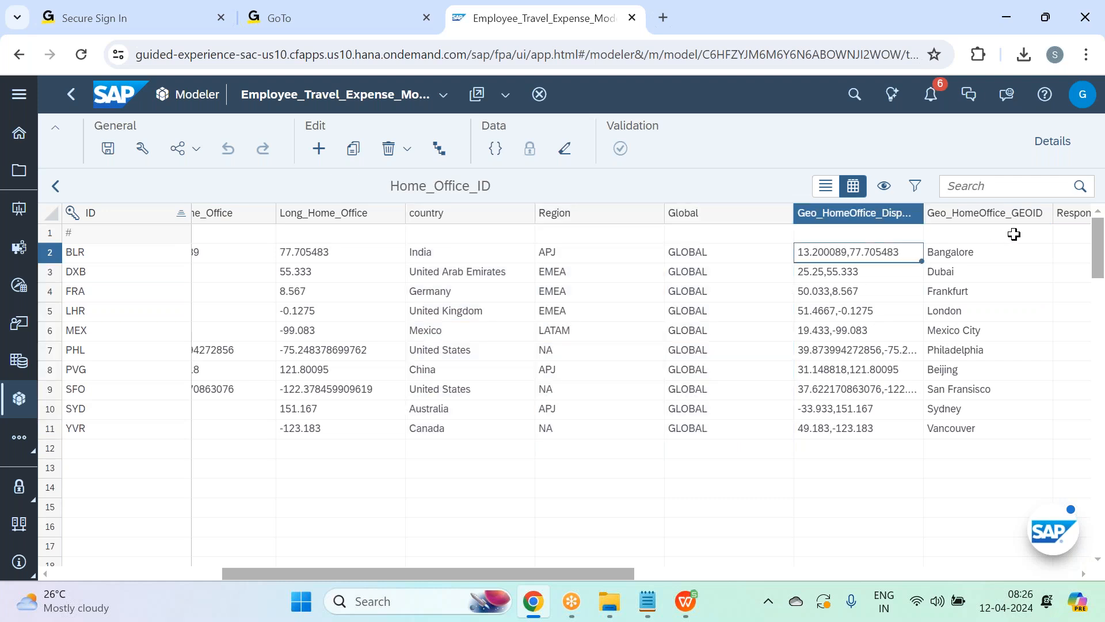
left_click(995, 248)
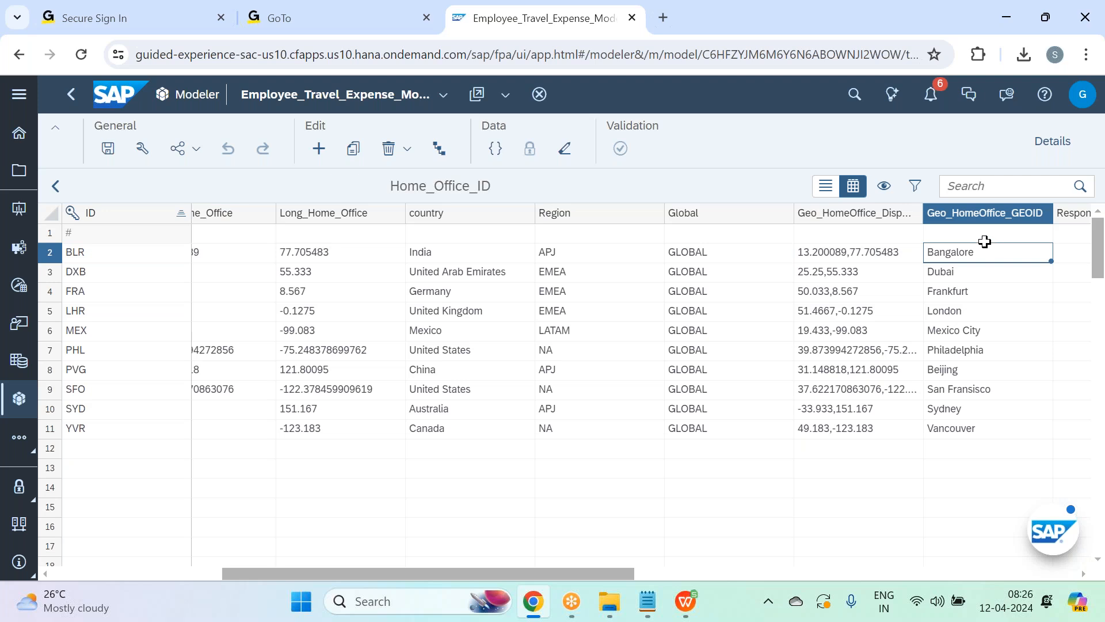
left_click(868, 271)
left_click(951, 272)
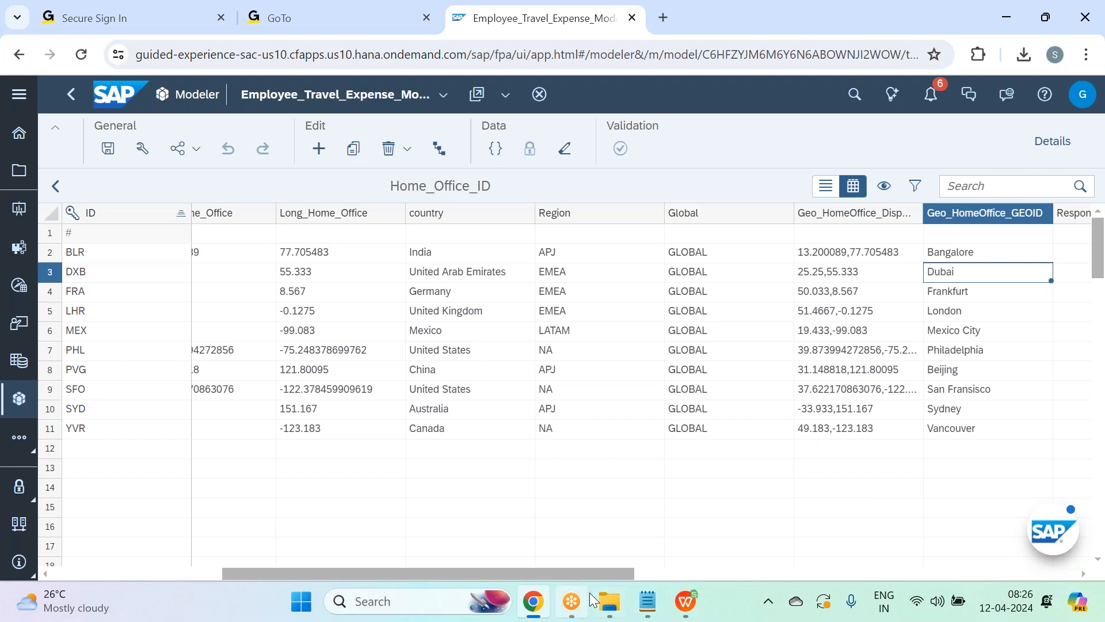
left_click_drag(600, 577, 429, 576)
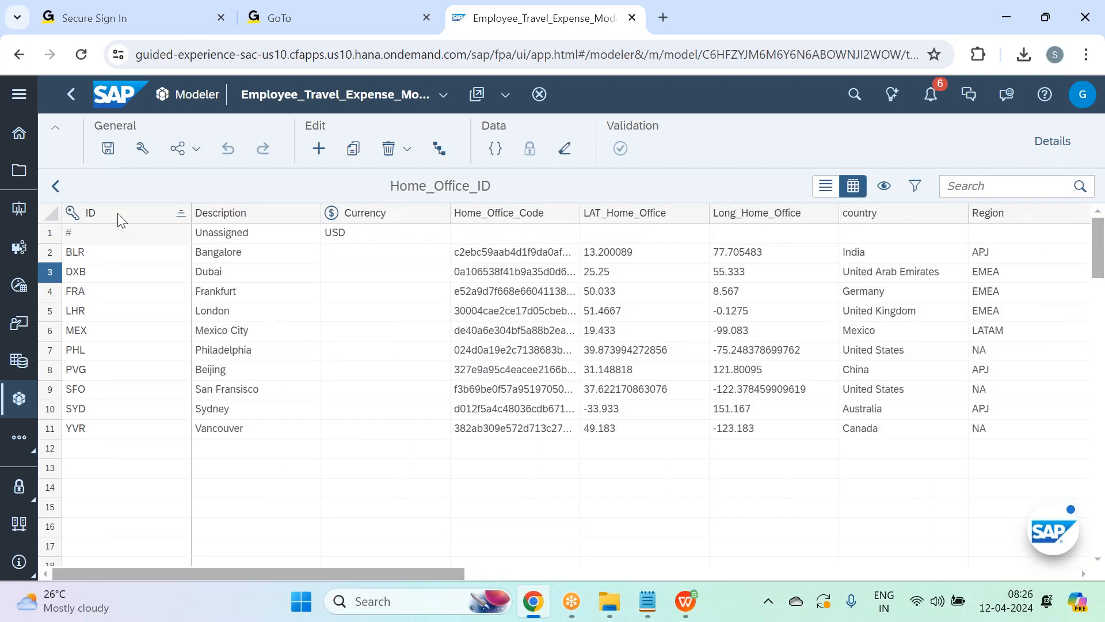
left_click(55, 186)
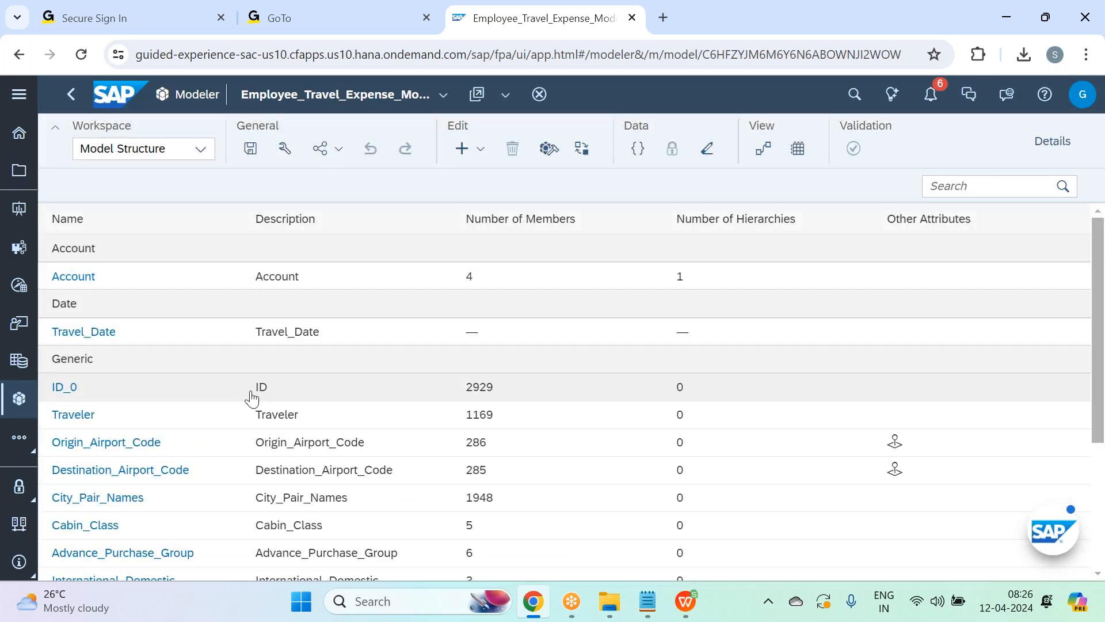
- Open the Carrier_Code dimension, show its Carrier_Alliance hierarchy and look through the carriers grouped under oneworld
scroll(251, 397, "down", 1)
scroll(251, 397, "down", 3)
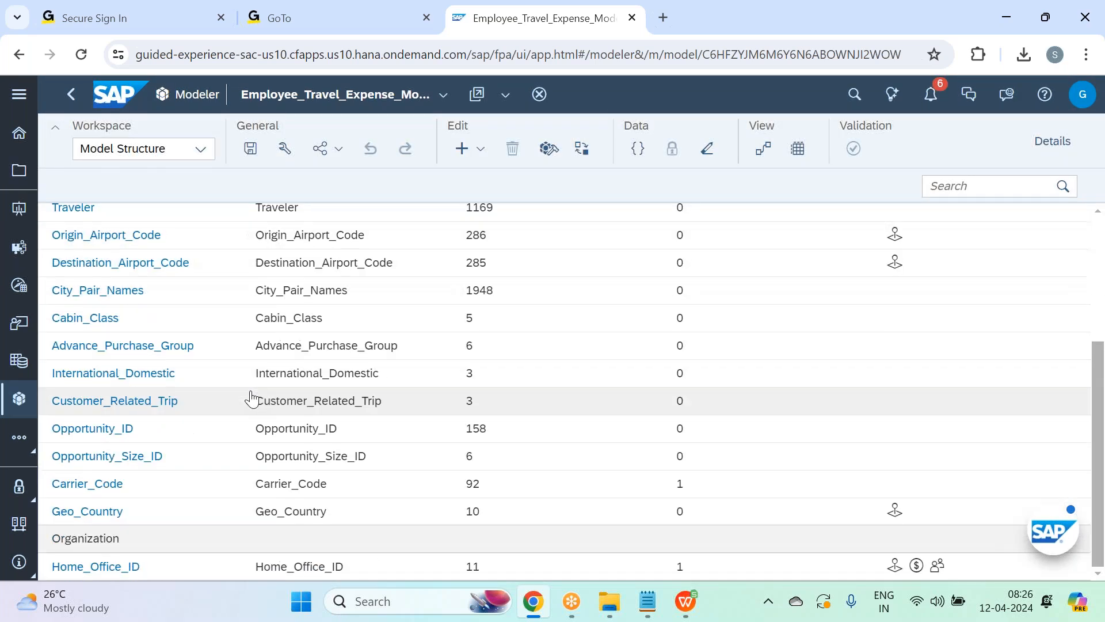
left_click(99, 492)
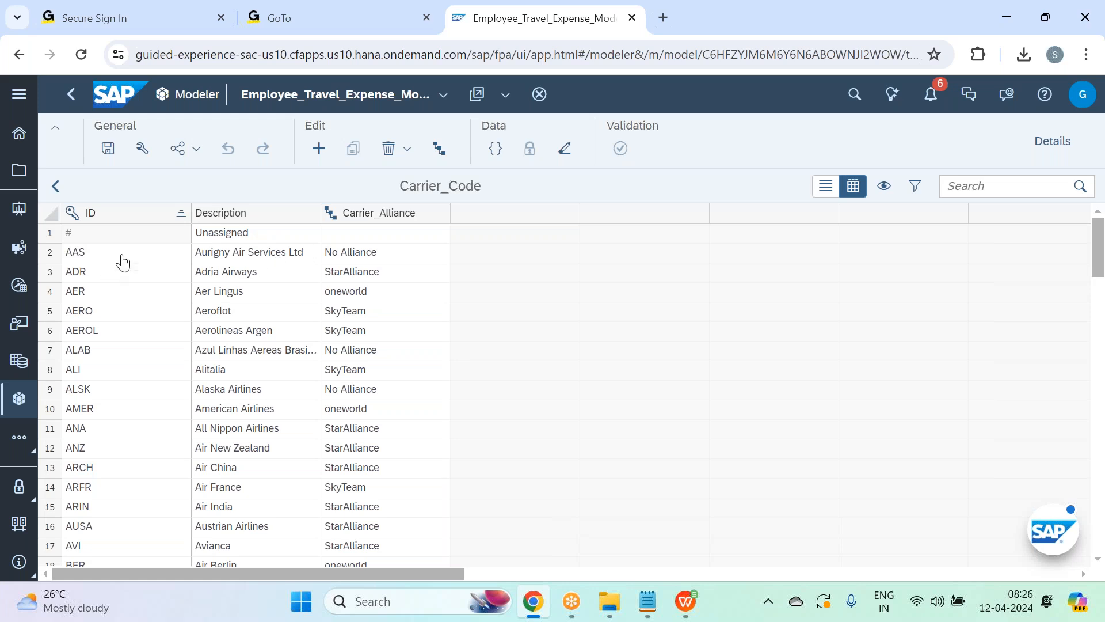
left_click(439, 148)
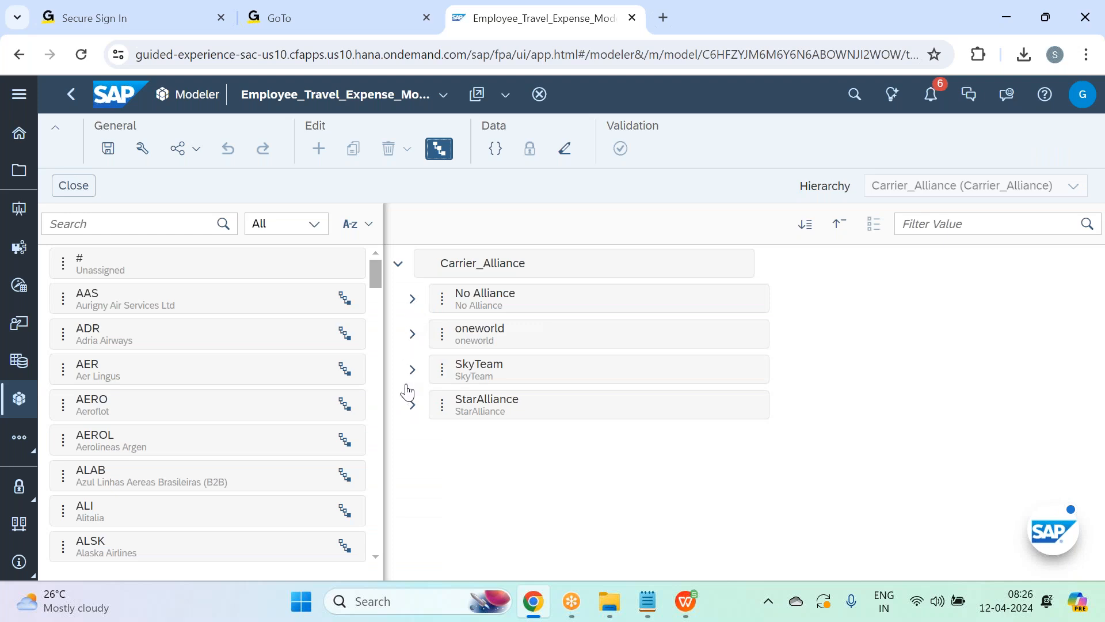
left_click(413, 333)
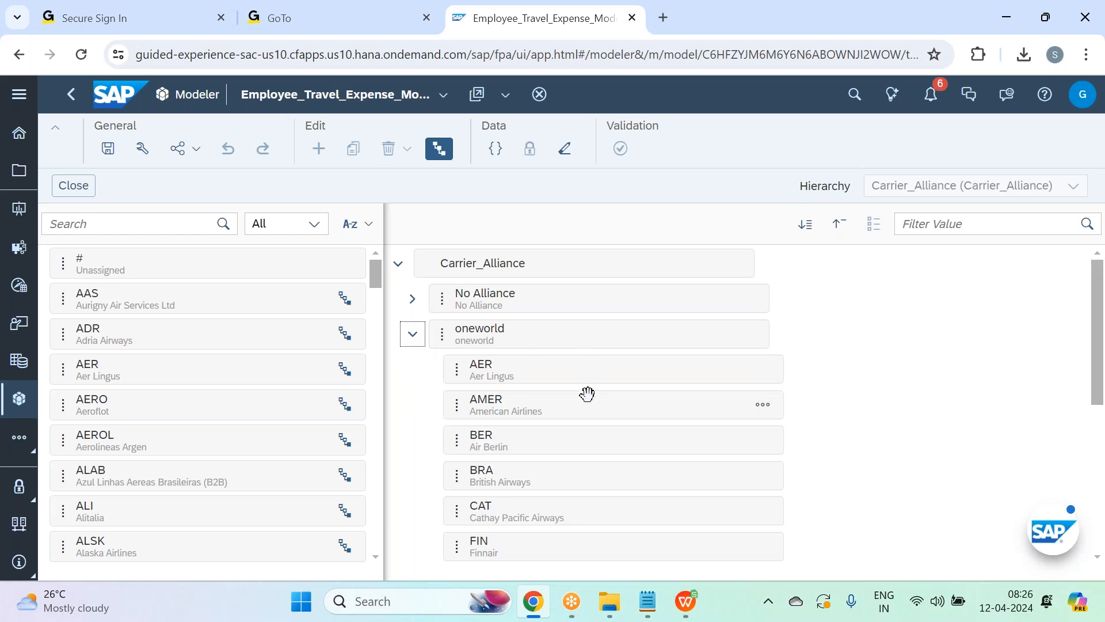
scroll(587, 395, "down", 5)
scroll(587, 395, "up", 5)
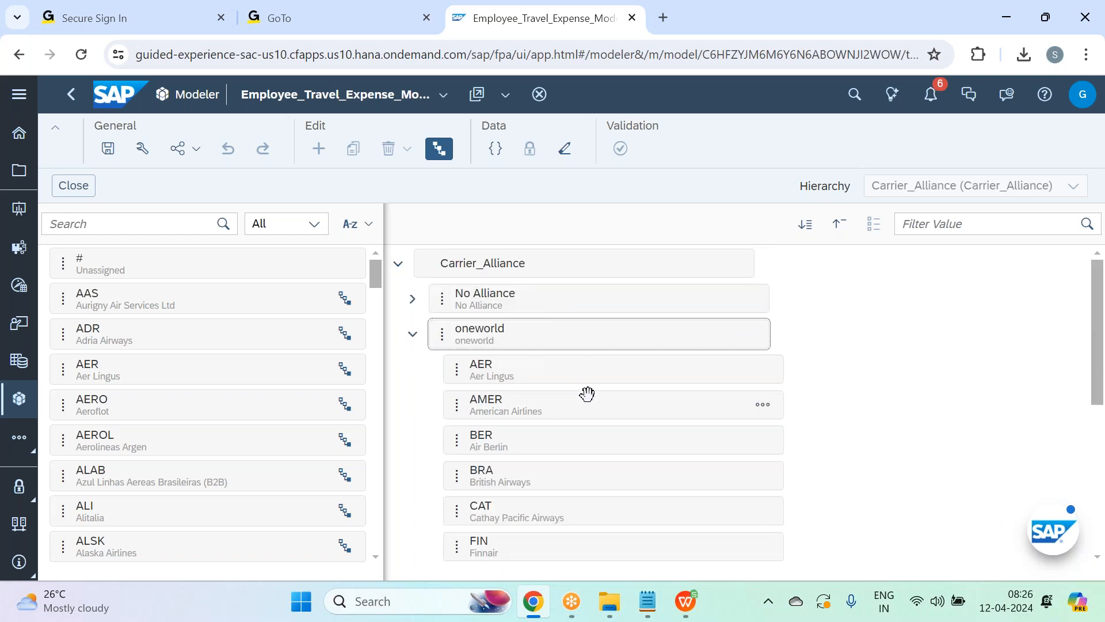
left_click(412, 334)
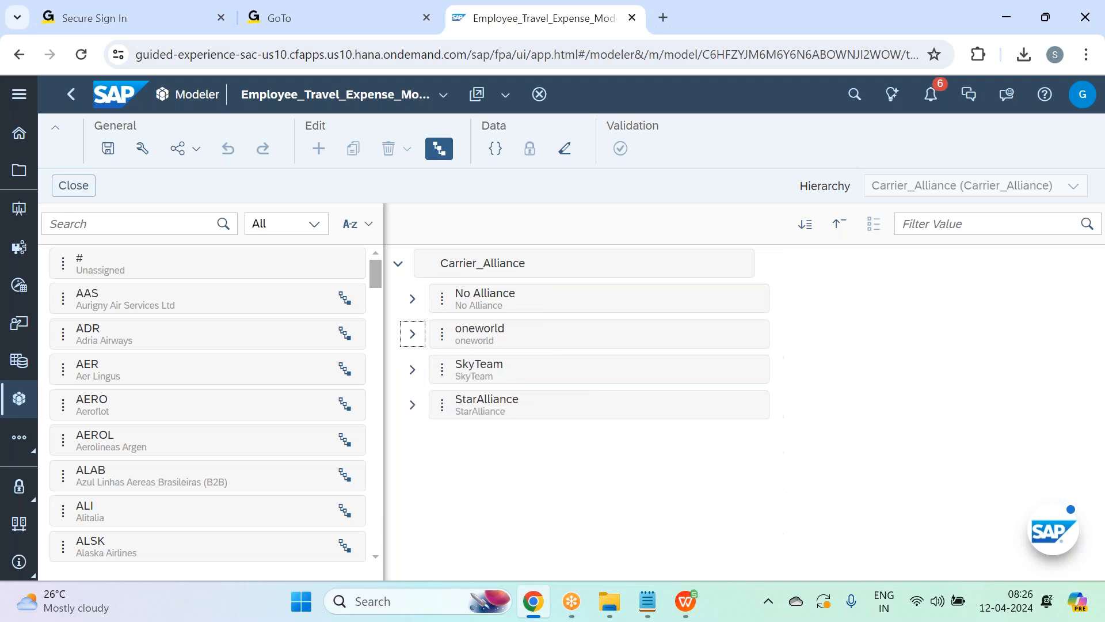
- Look through the carriers grouped under SkyTeam, close the hierarchy view and return to the dimension list
left_click(412, 369)
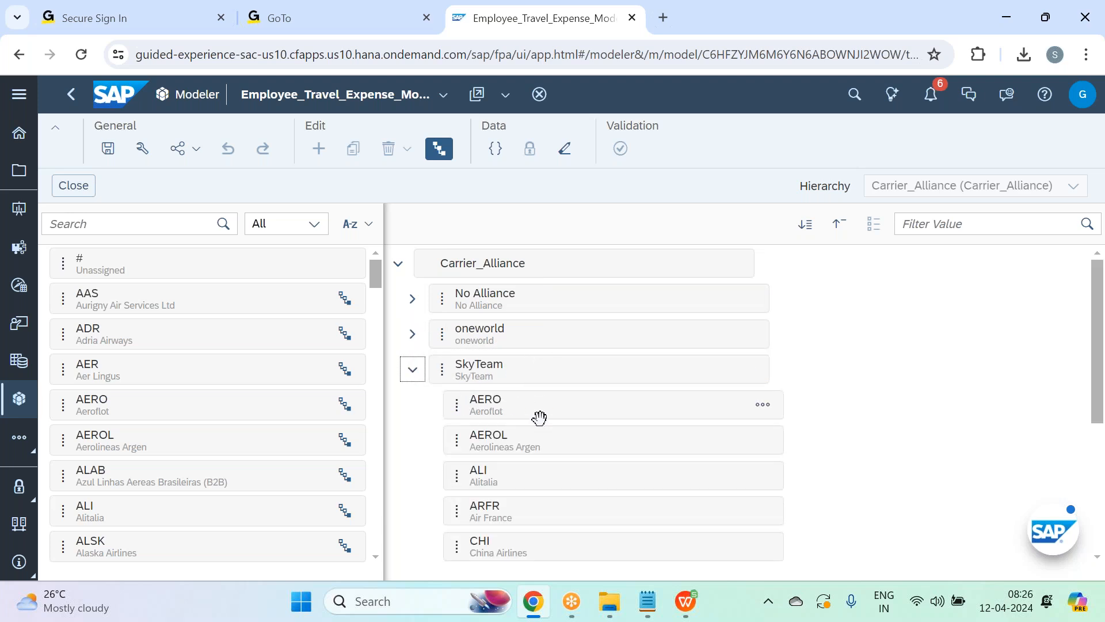
scroll(540, 417, "down", 5)
scroll(539, 417, "up", 2)
scroll(518, 419, "up", 3)
left_click(412, 369)
left_click(439, 148)
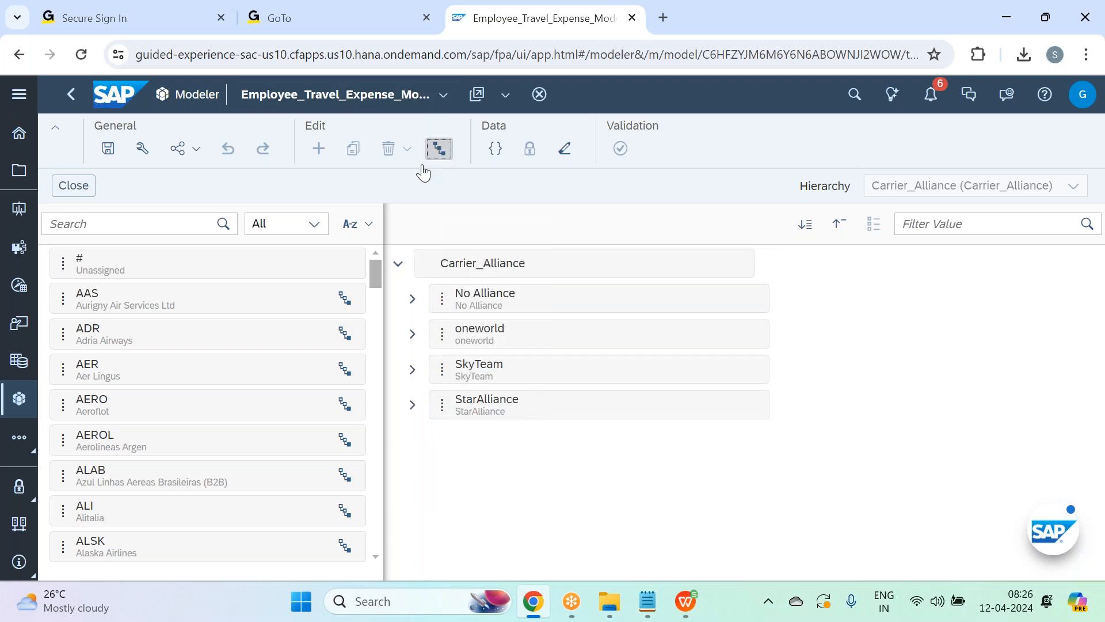
left_click(61, 194)
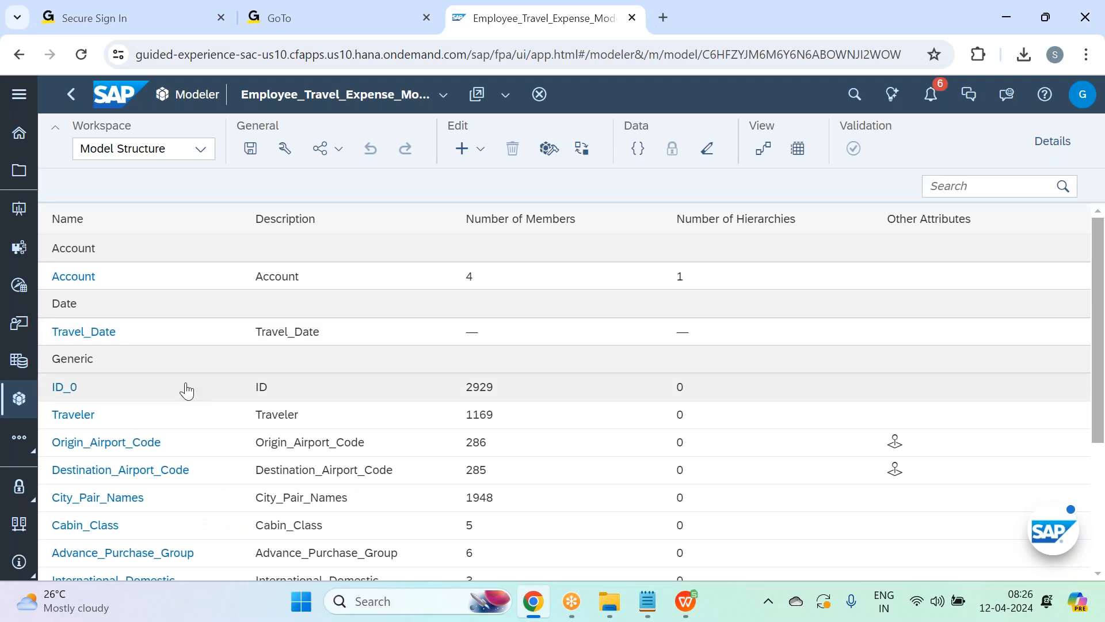
- Open the Origin_Airport_Code dimension, check its Geo_Origin display name and GEOID values, and return to the dimension list
scroll(185, 388, "down", 3)
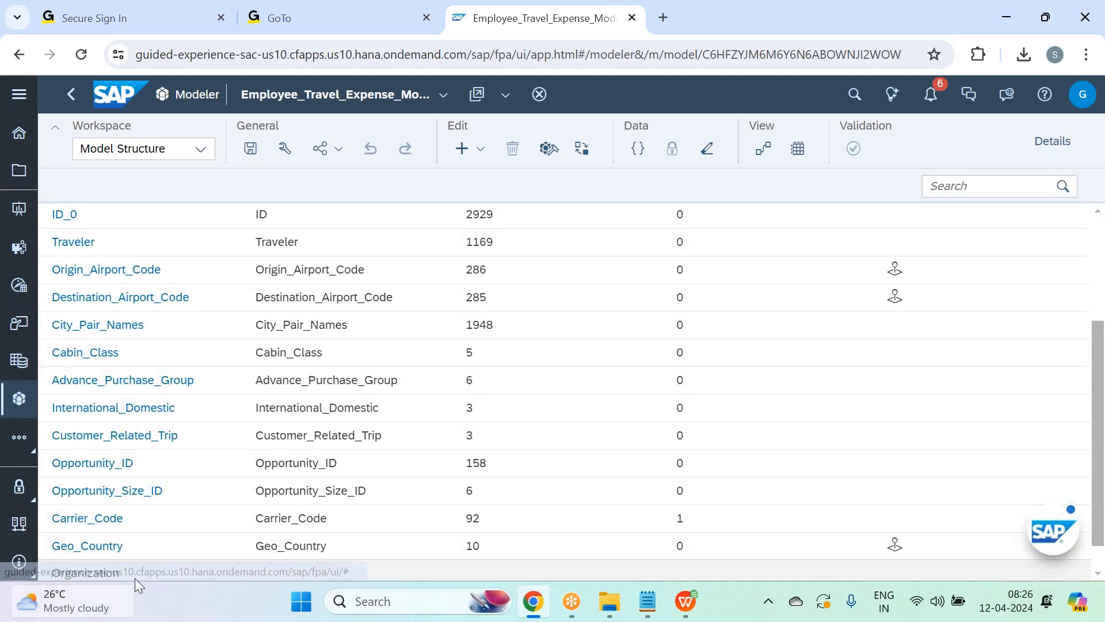
left_click(95, 272)
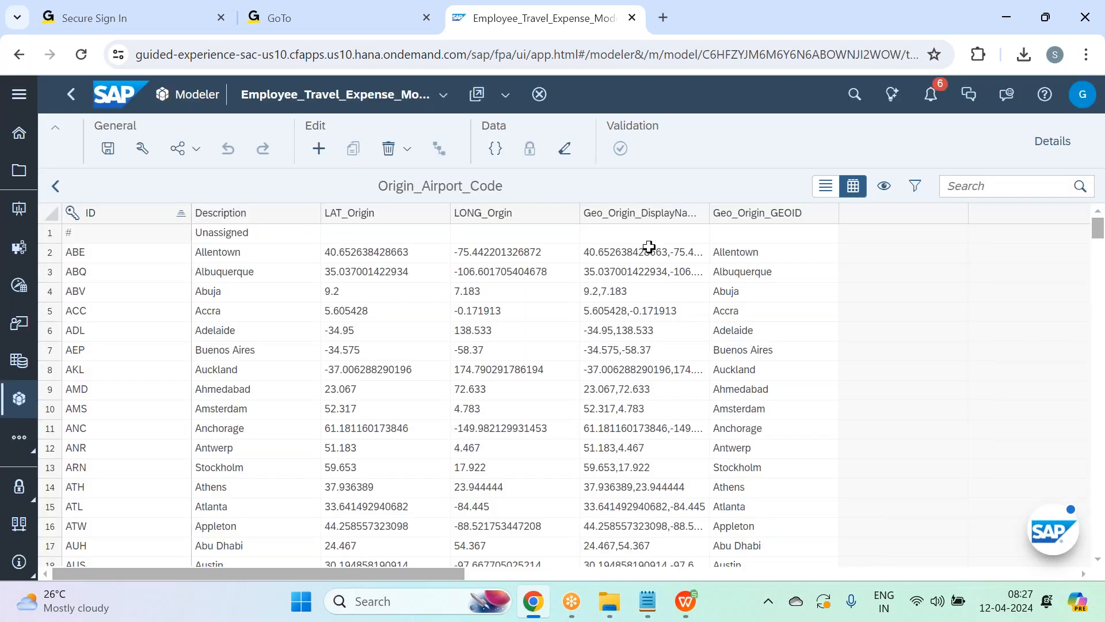
left_click(649, 247)
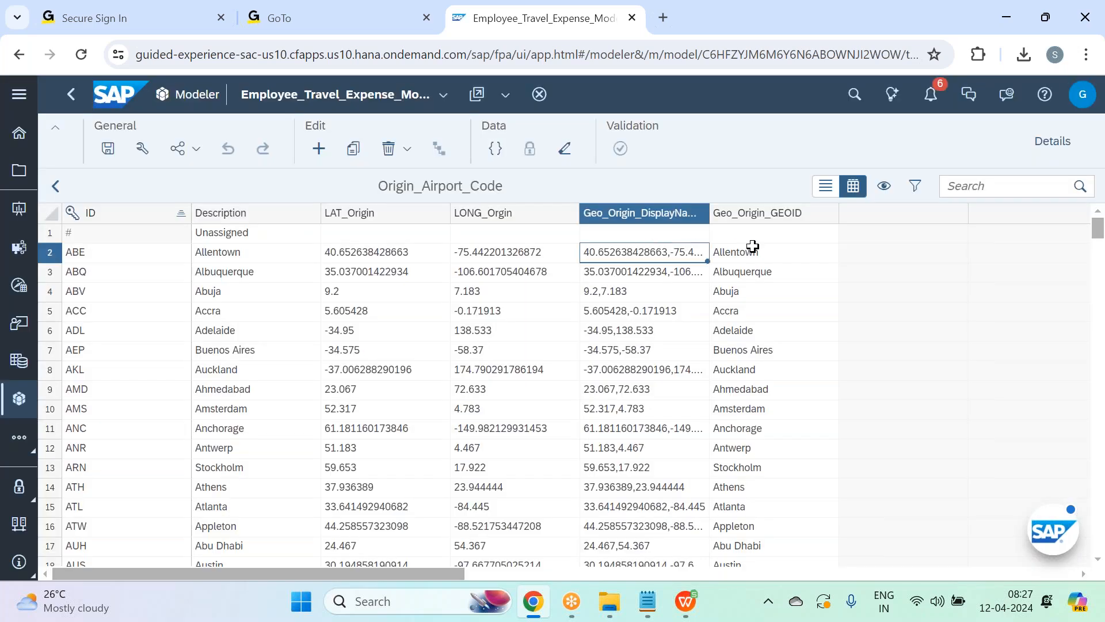
left_click(791, 248)
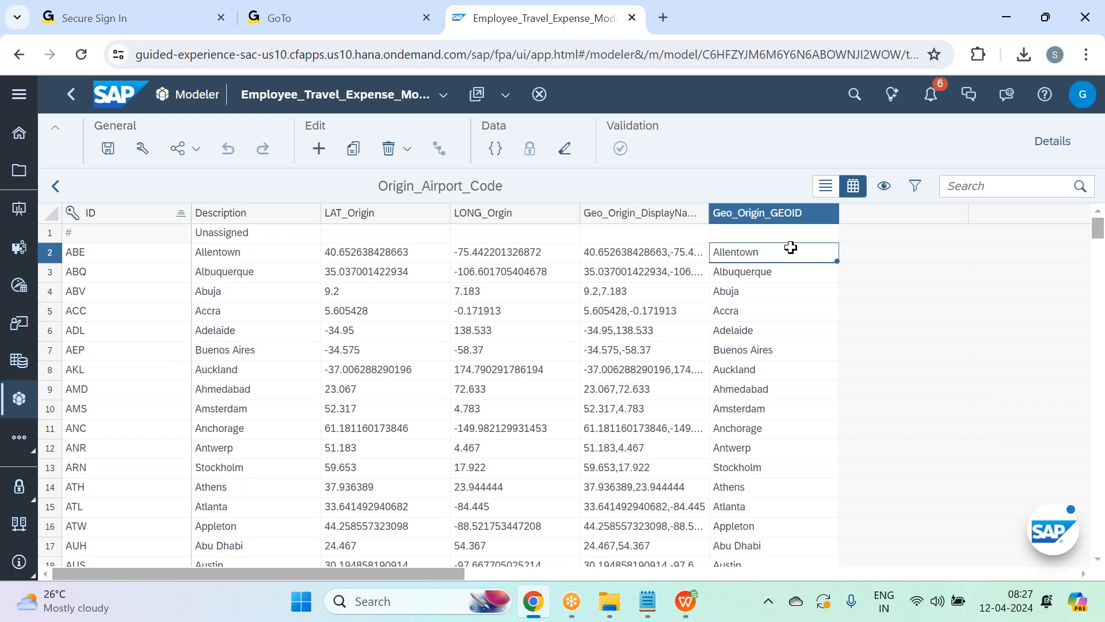
left_click(662, 276)
left_click(743, 273)
left_click(56, 187)
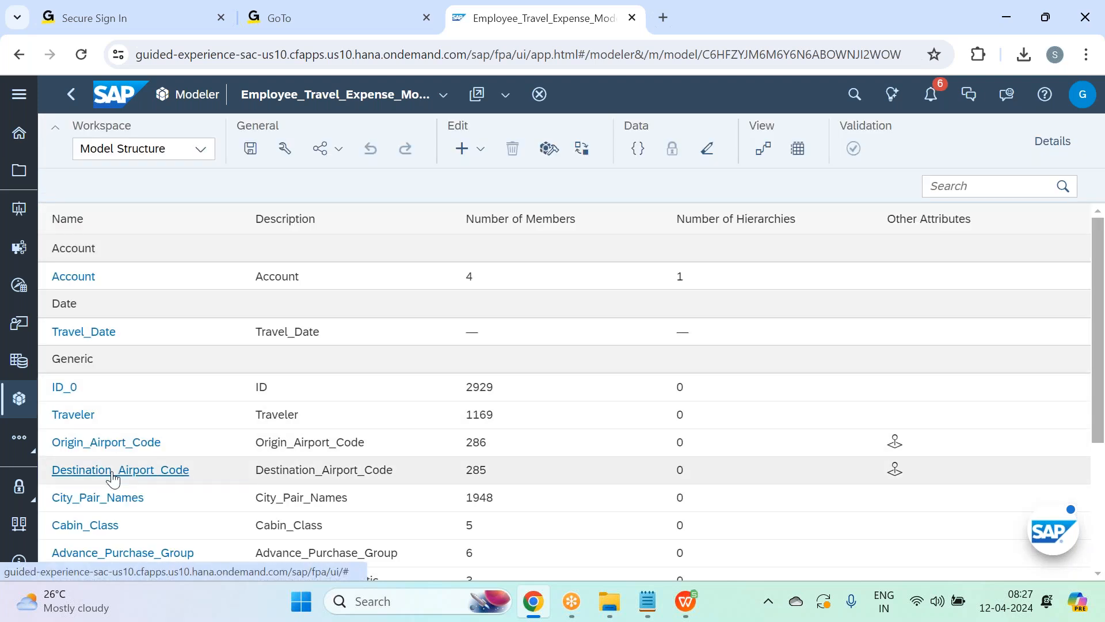
- Open the Destination_Airport_Code dimension, view its latitude, longitude and Geo_Destination columns, and return to the dimension list
scroll(113, 479, "down", 2)
left_click(118, 385)
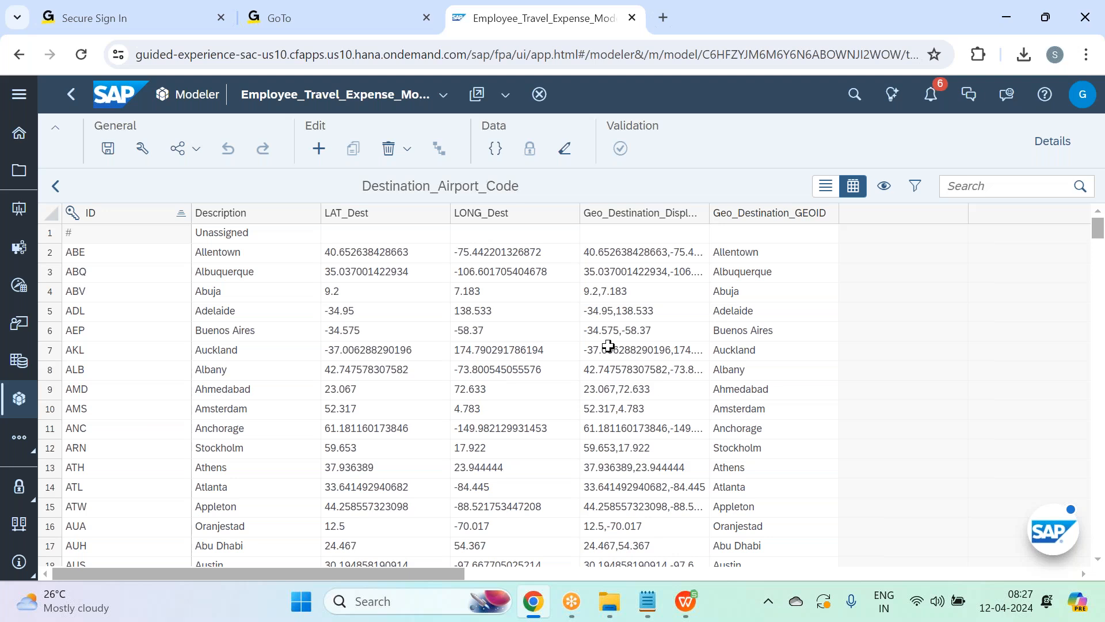
left_click(55, 190)
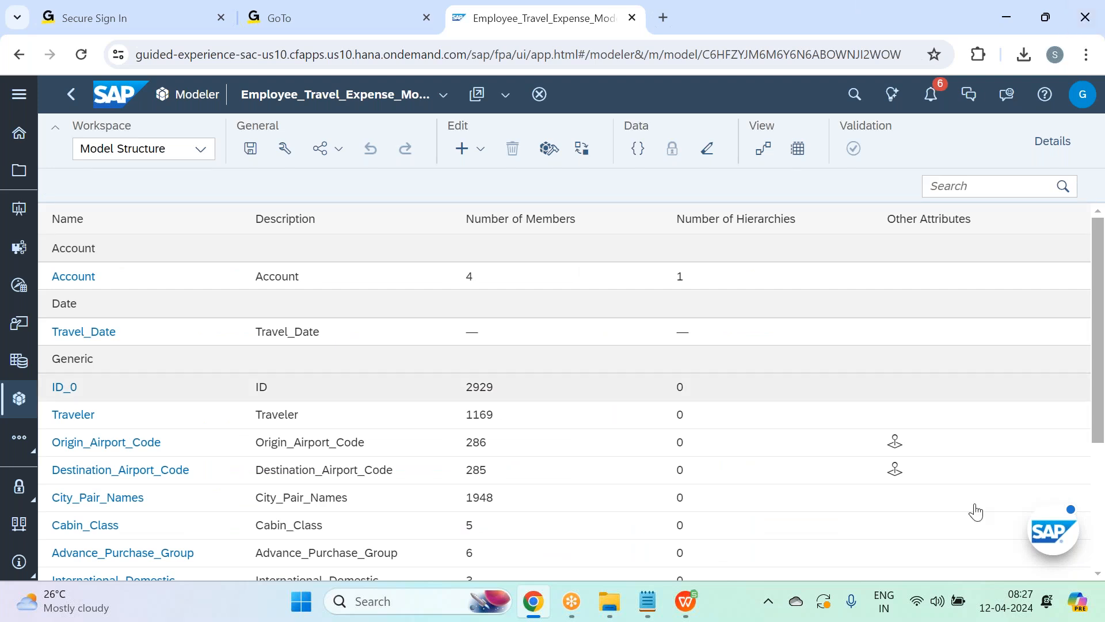
- Switch to the SAC Mar 2024 - Batch 33 notes in Notepad and review them back to the Geo Maps entry under future topics
left_click(645, 612)
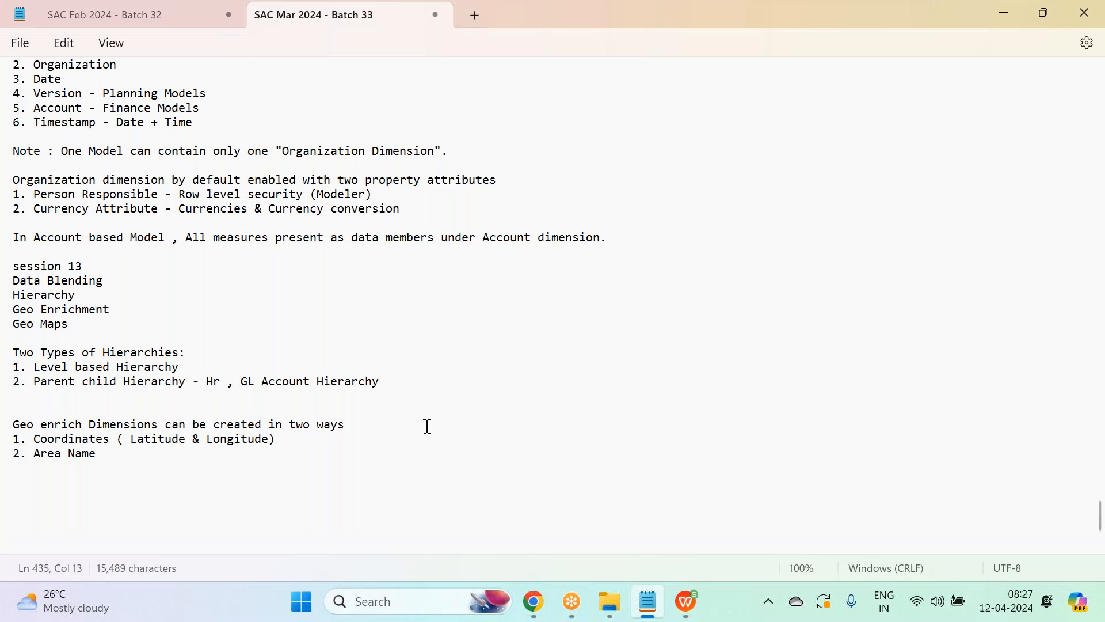
scroll(427, 427, "up", 10)
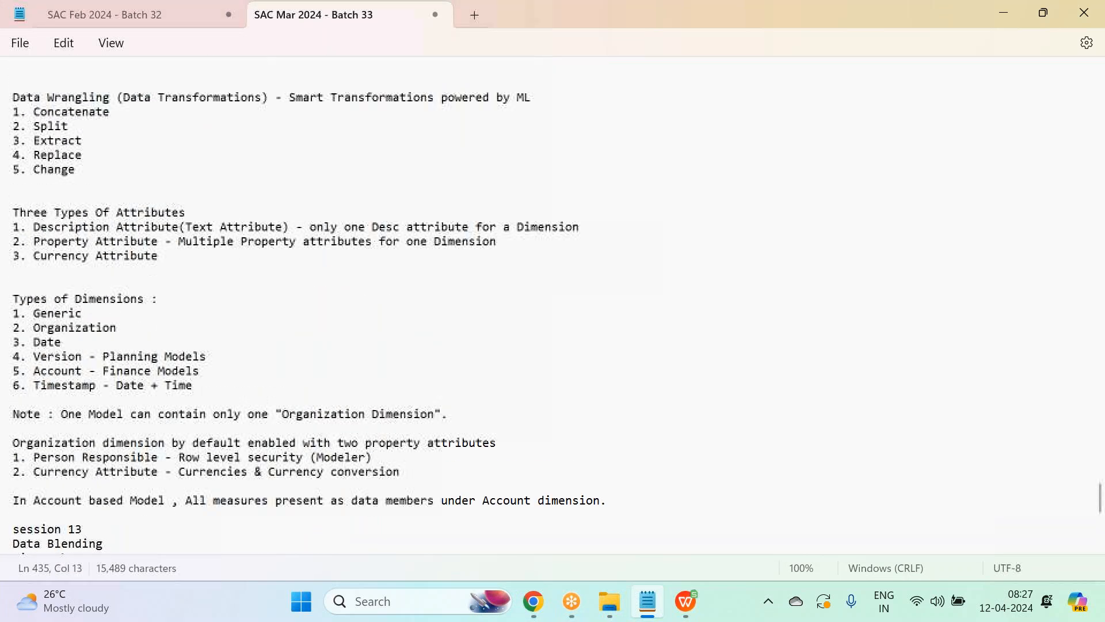
scroll(483, 305, "up", 7)
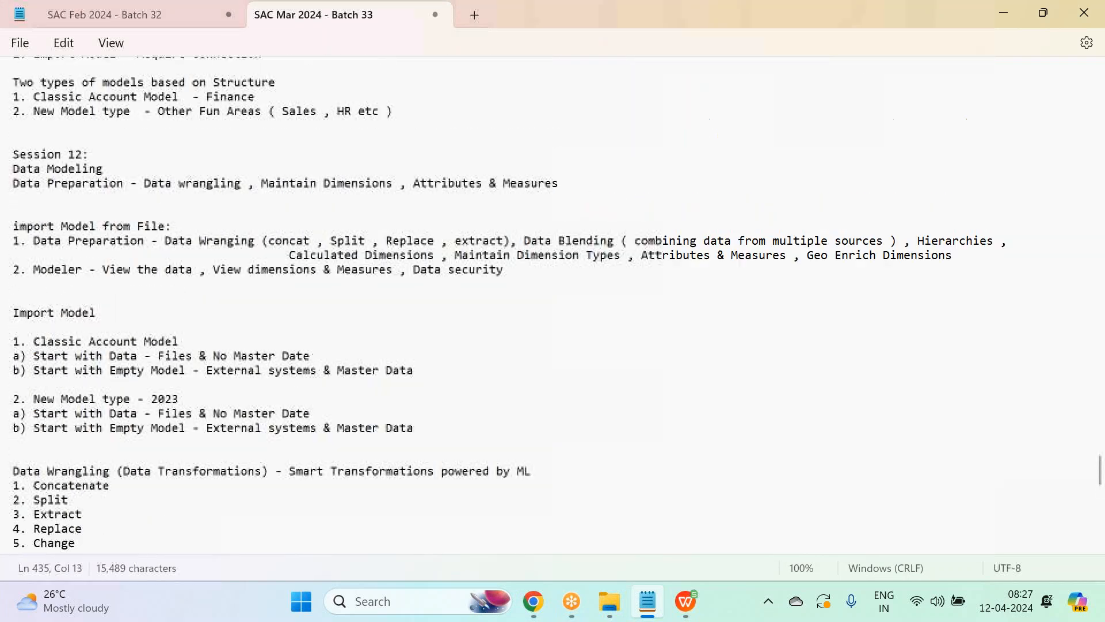
scroll(520, 382, "up", 6)
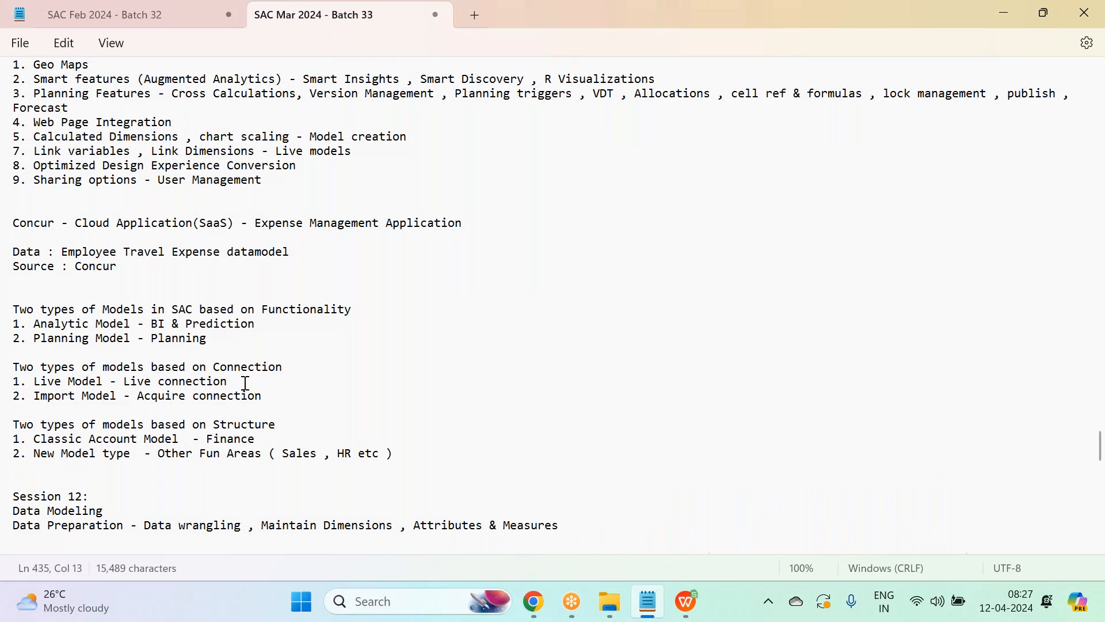
scroll(75, 138, "up", 2)
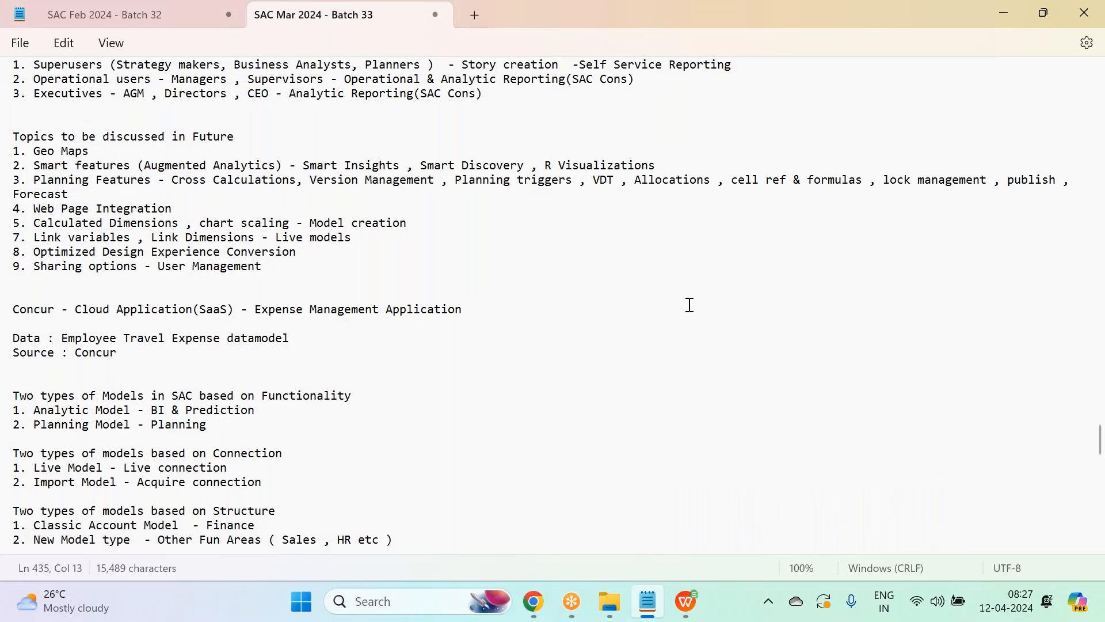
left_click(117, 155)
- Switch back to SAP Analytics Cloud, view the Stories start page and go to the Employee Travel Analysis folder in Files
left_click(525, 589)
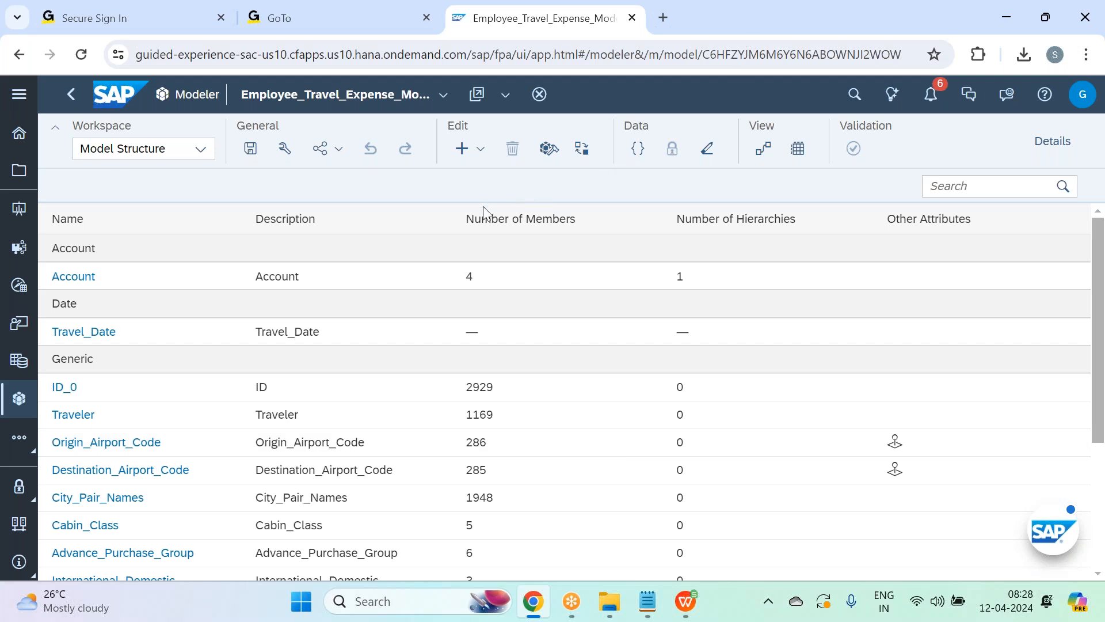
left_click(20, 96)
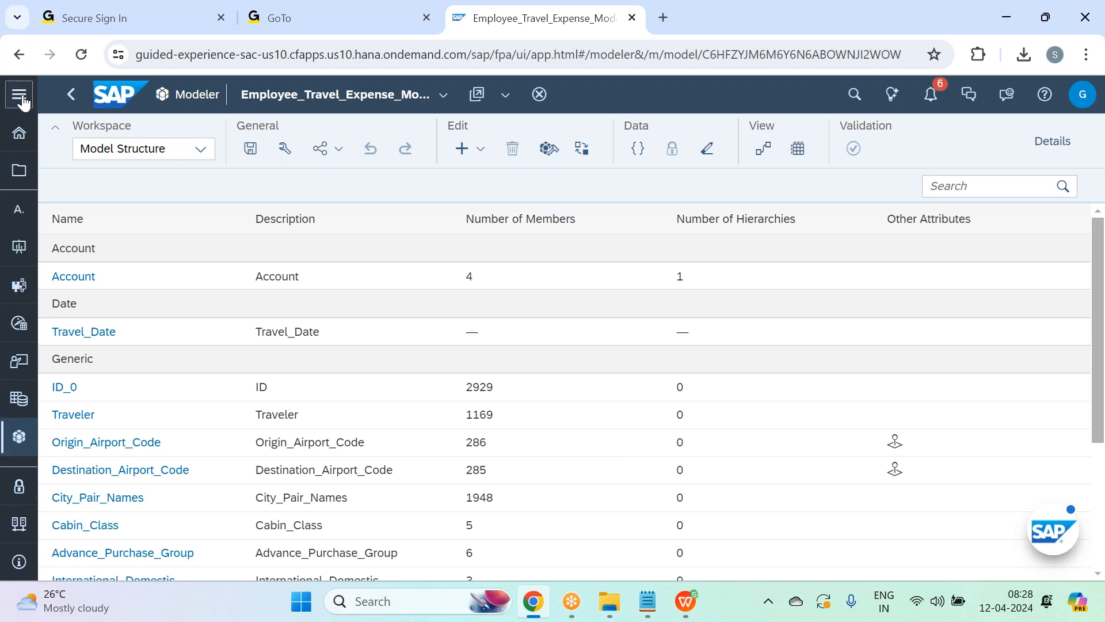
left_click(117, 248)
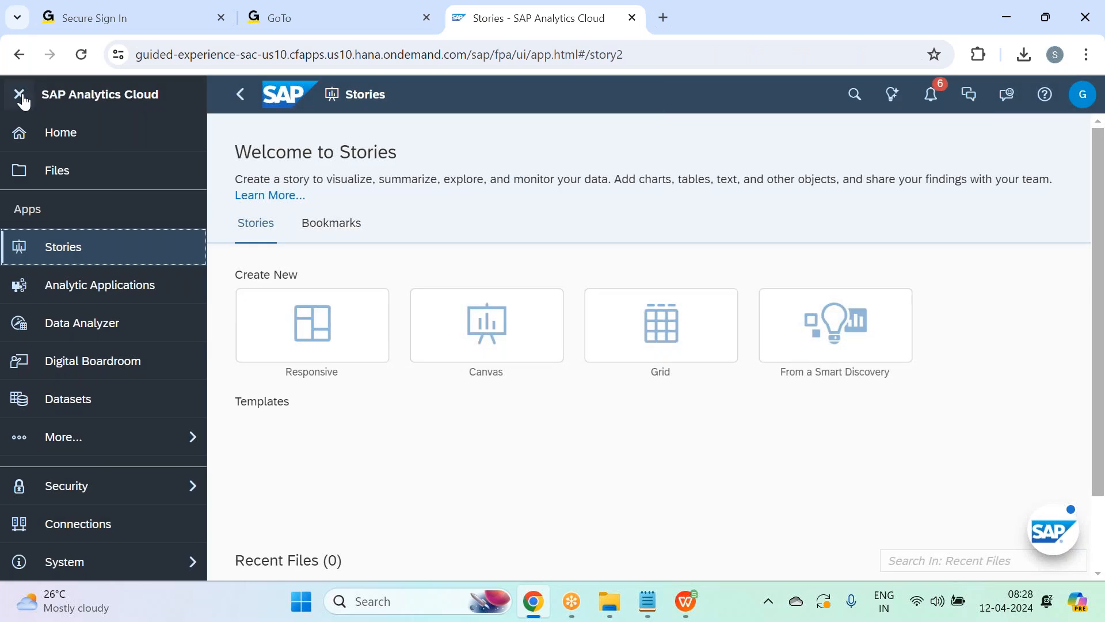
left_click(22, 99)
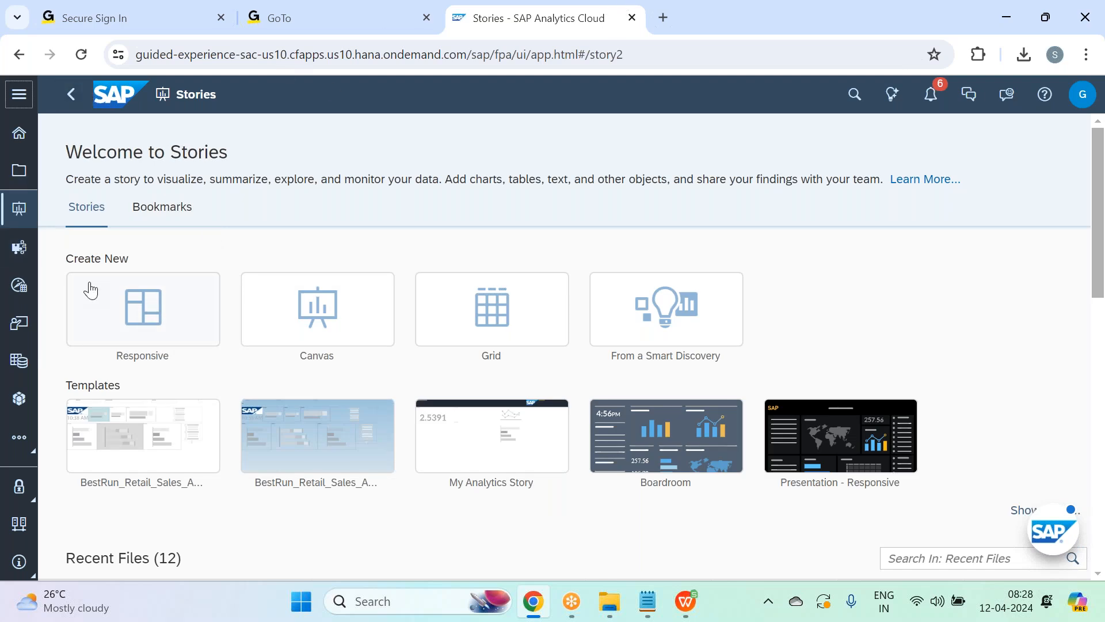
left_click(19, 175)
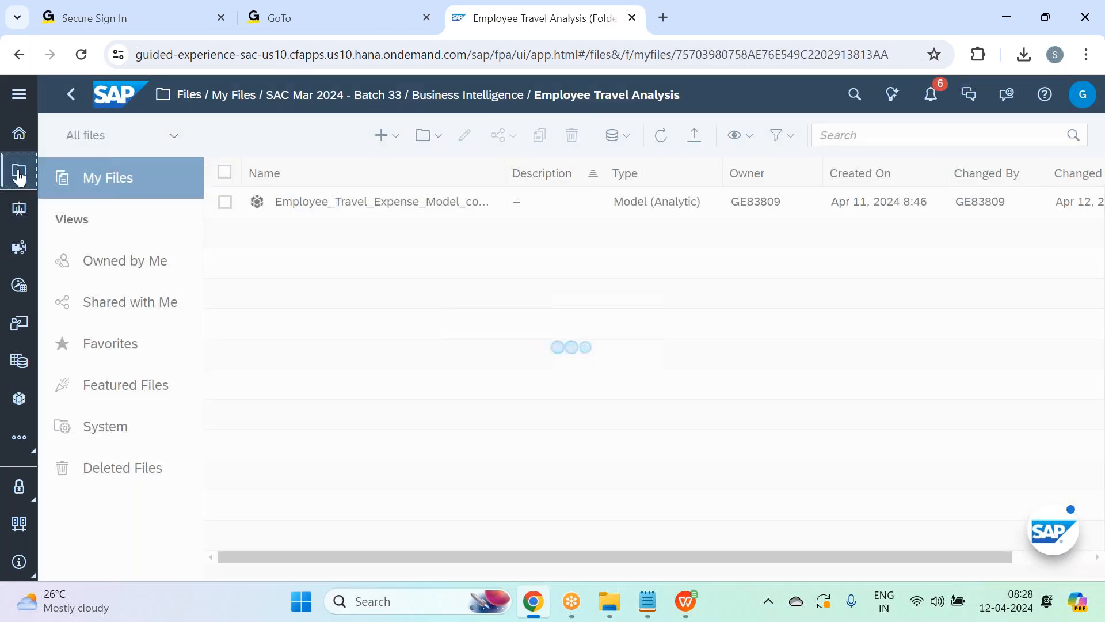
- Open the Employee_Travel_Loc_analysis story from the Business Intelligence / Employee Travel Analysis folder of SAC Feb 2024 - Batch 32
left_click(348, 103)
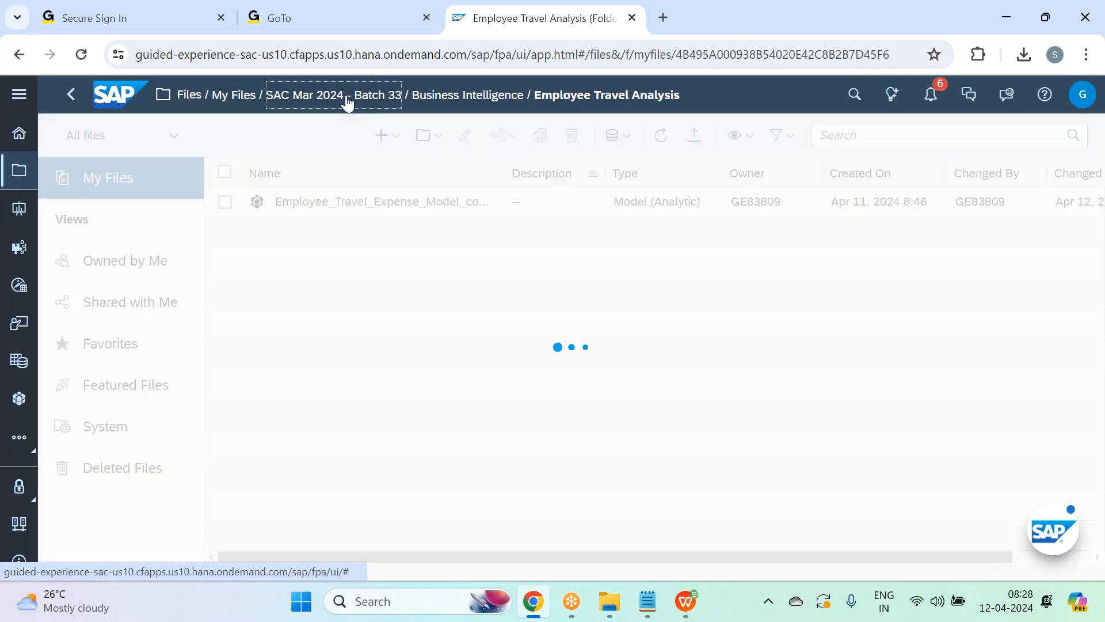
left_click(233, 96)
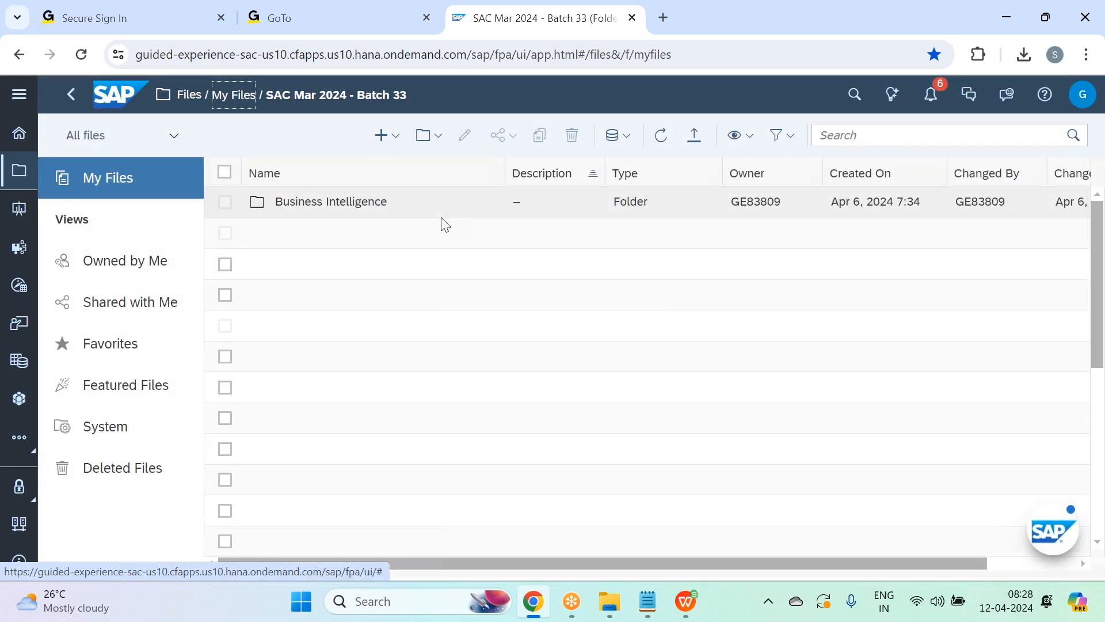
left_click(346, 264)
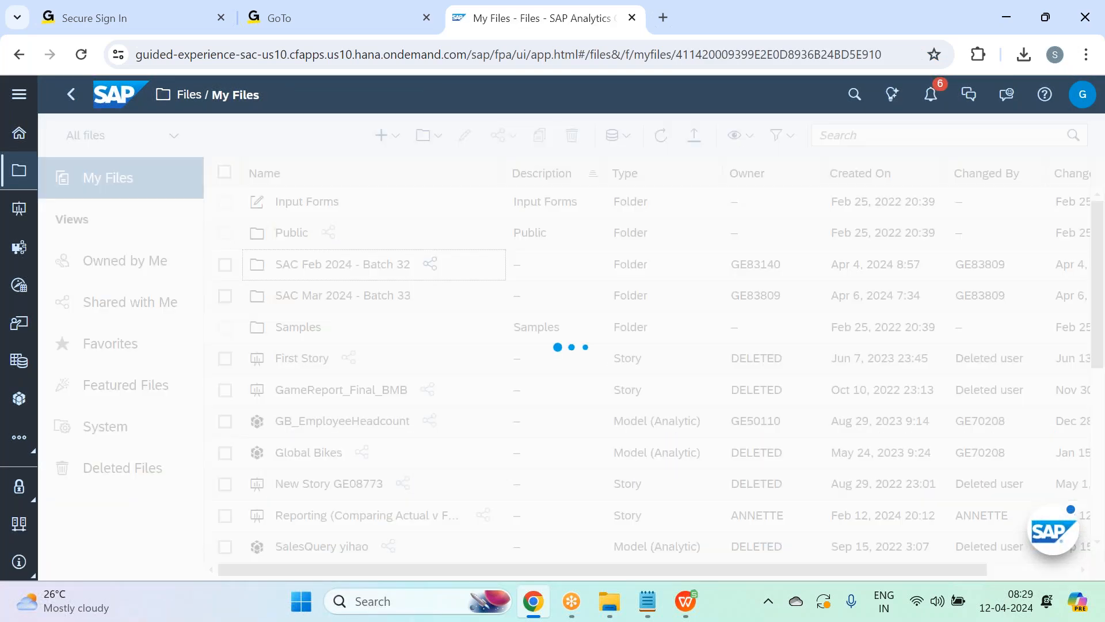
left_click(320, 201)
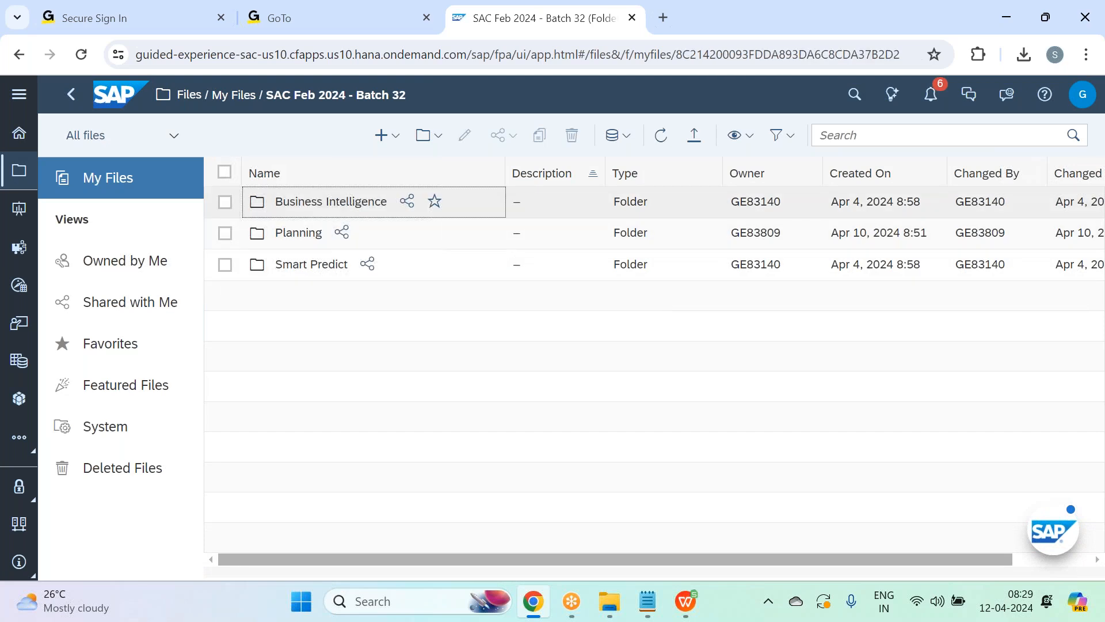
left_click(311, 212)
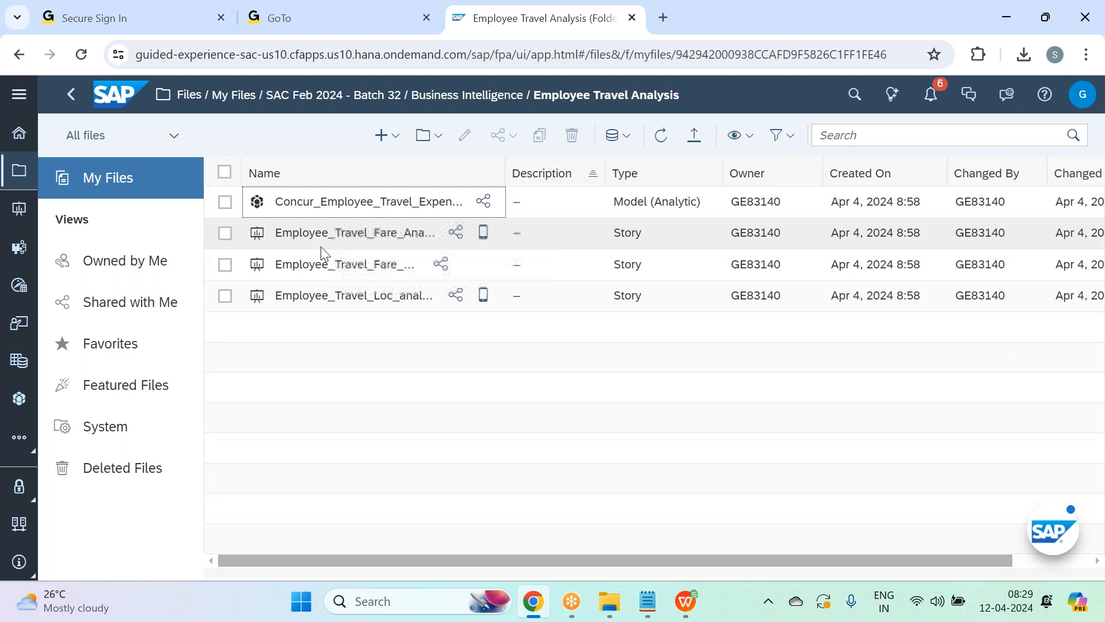
left_click(320, 301)
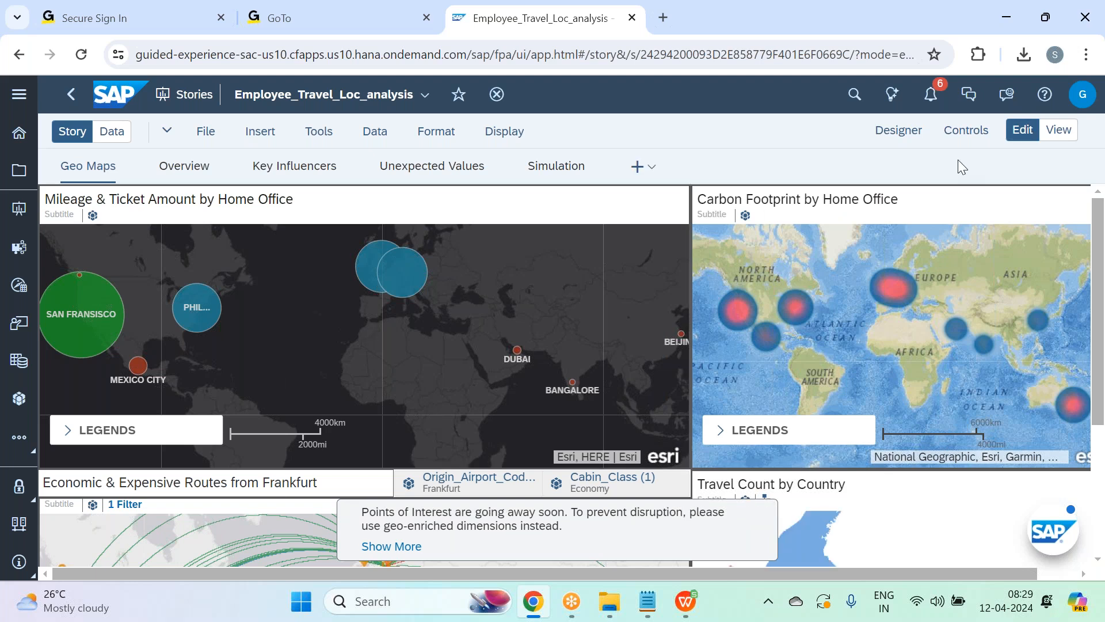
- Review the Geo Maps page of the story with the design pane hidden, and return to My Files
left_click(907, 138)
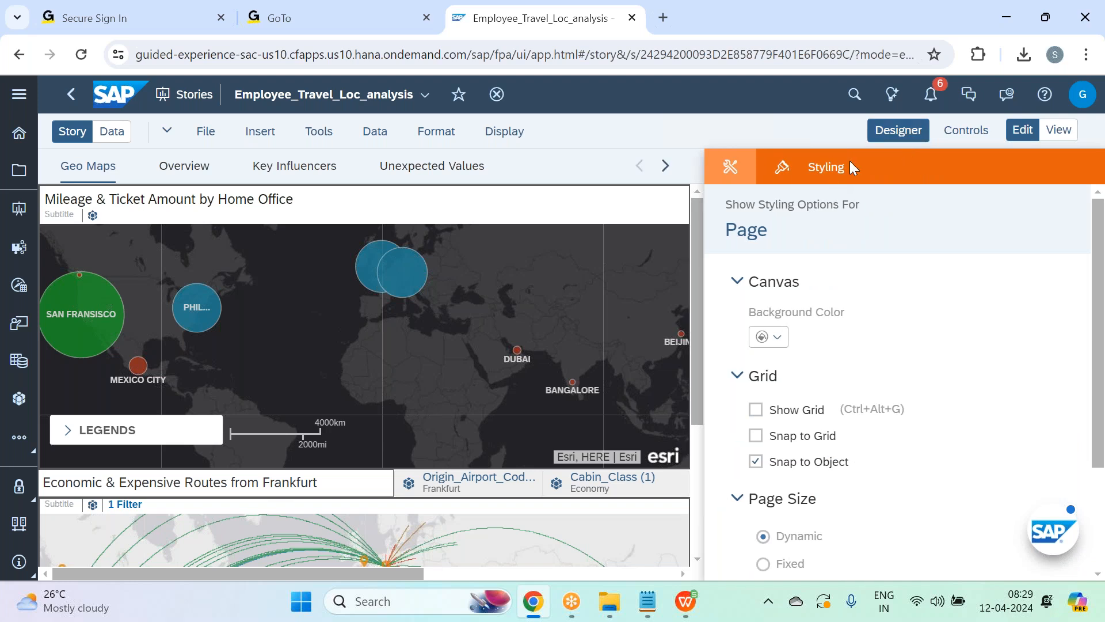
left_click(902, 129)
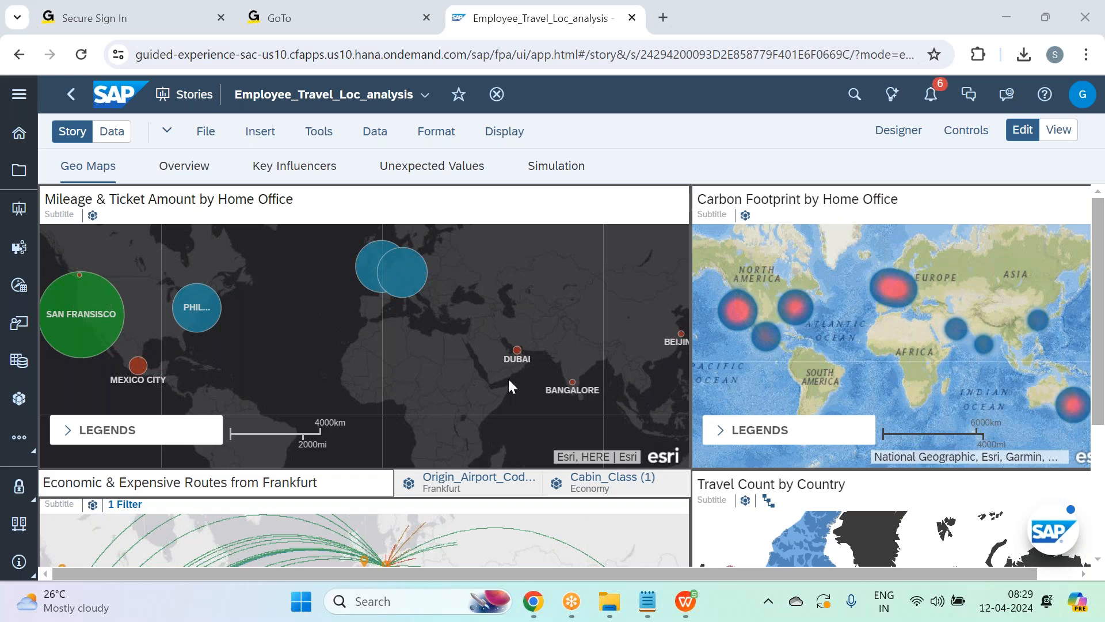
scroll(703, 377, "down", 3)
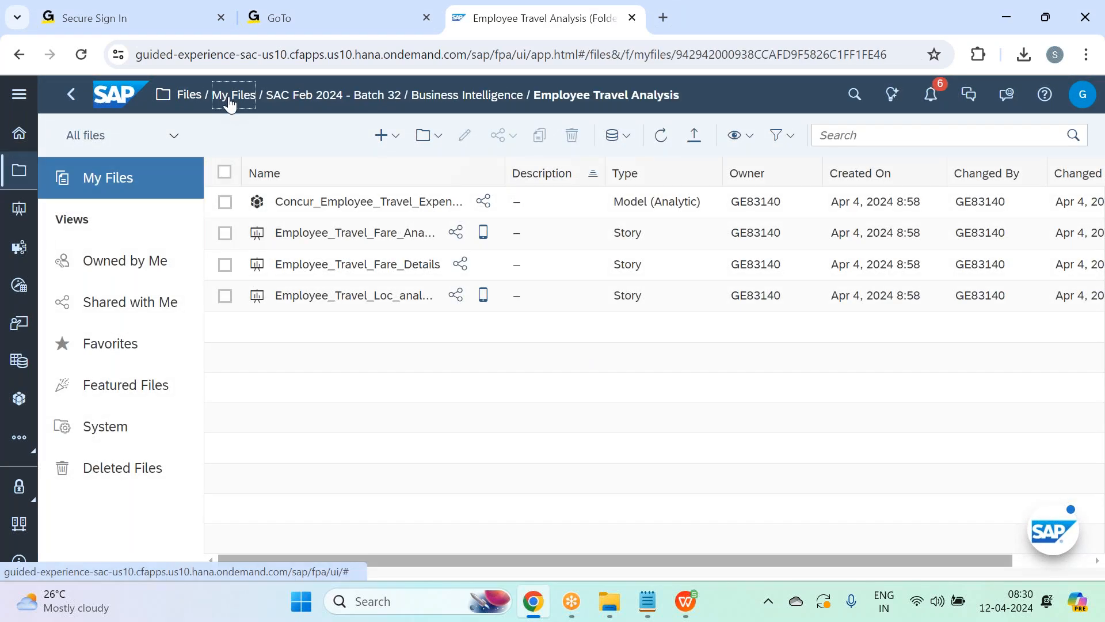
left_click(228, 98)
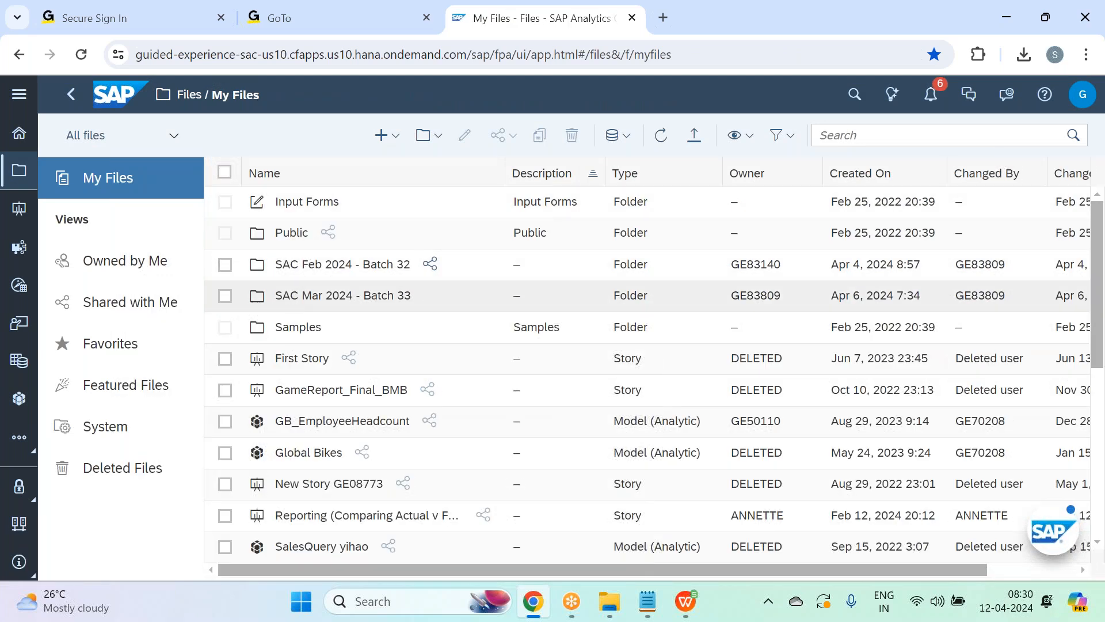
- Create a new canvas story using the Classic Design Experience and view the objects available for its empty page
left_click(23, 94)
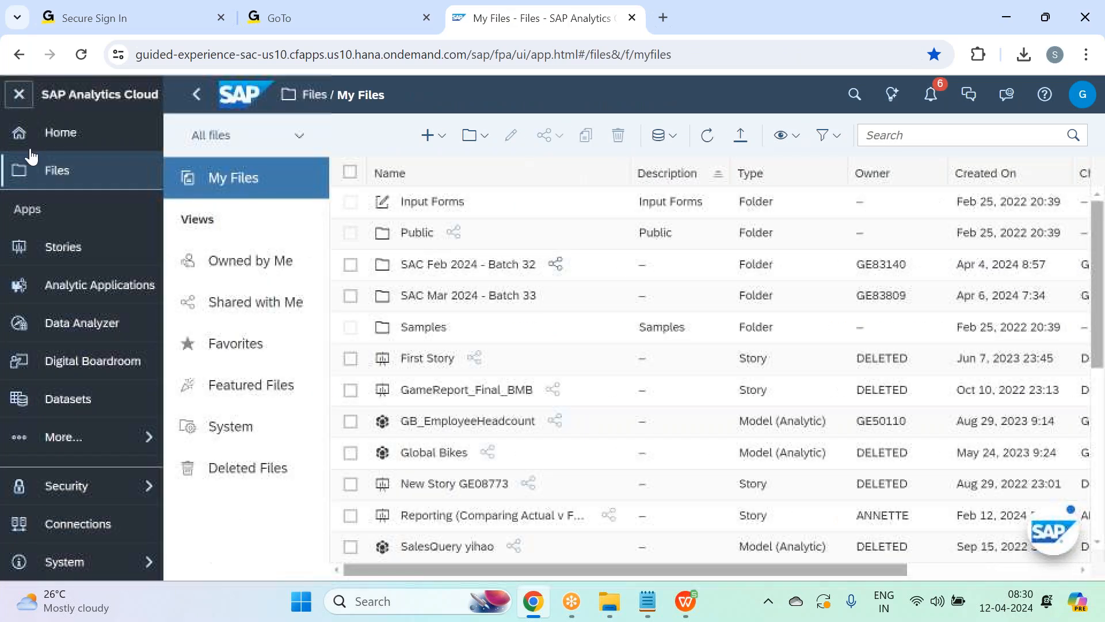
left_click(98, 245)
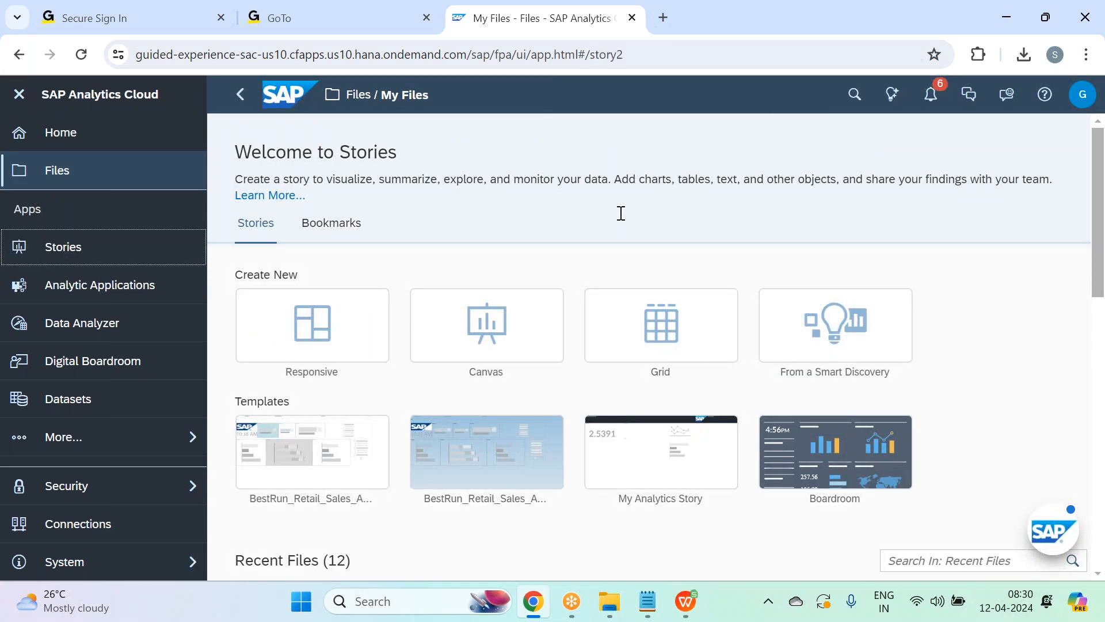
left_click(514, 345)
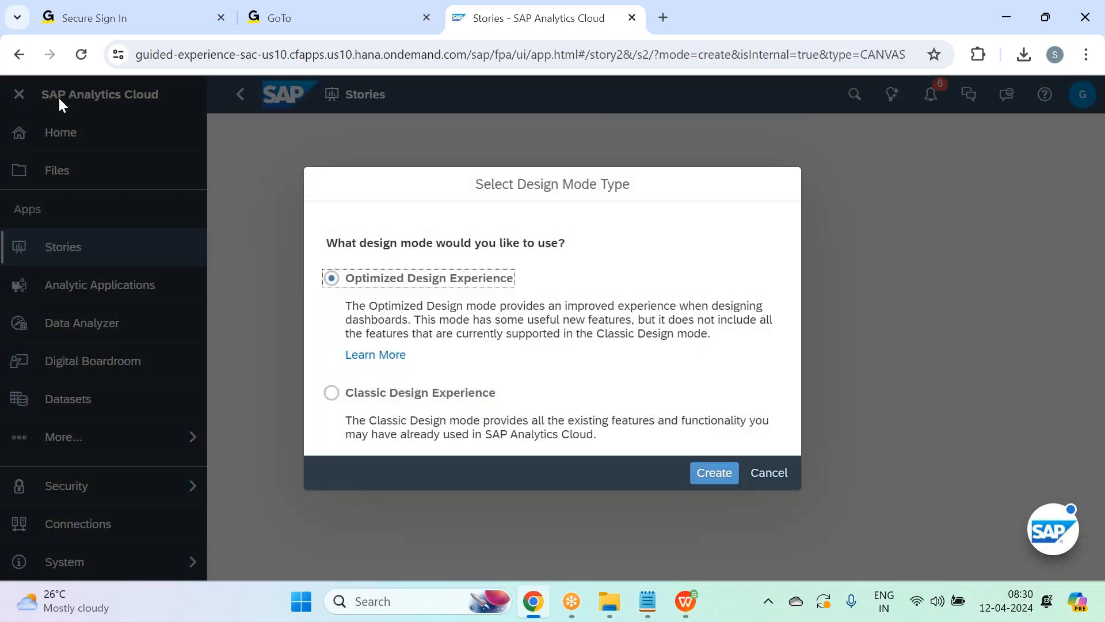
left_click(353, 403)
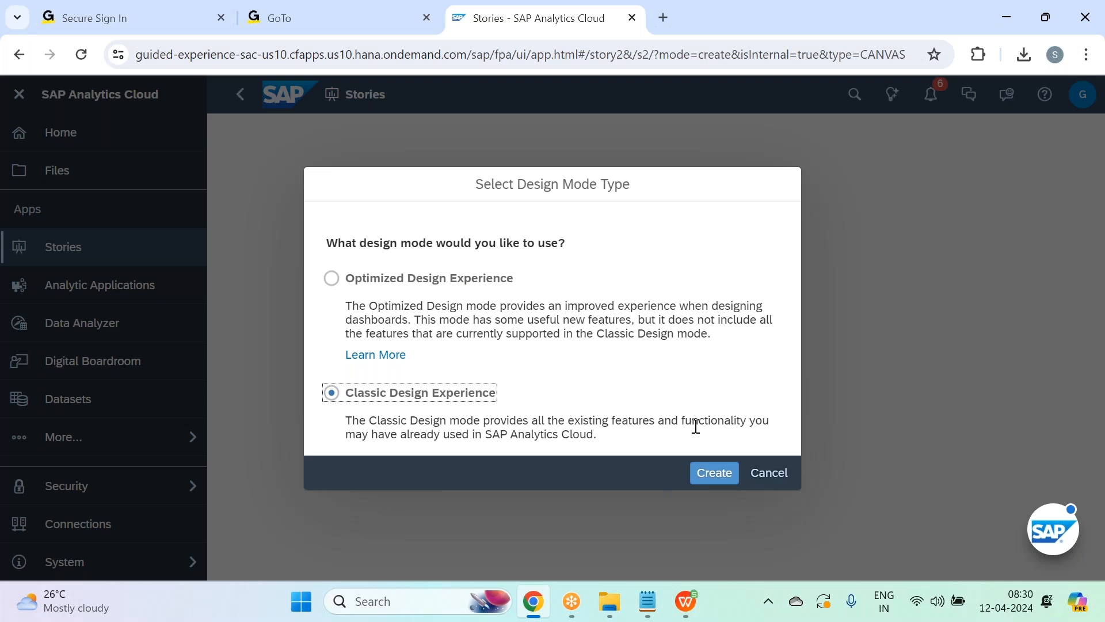
left_click(707, 465)
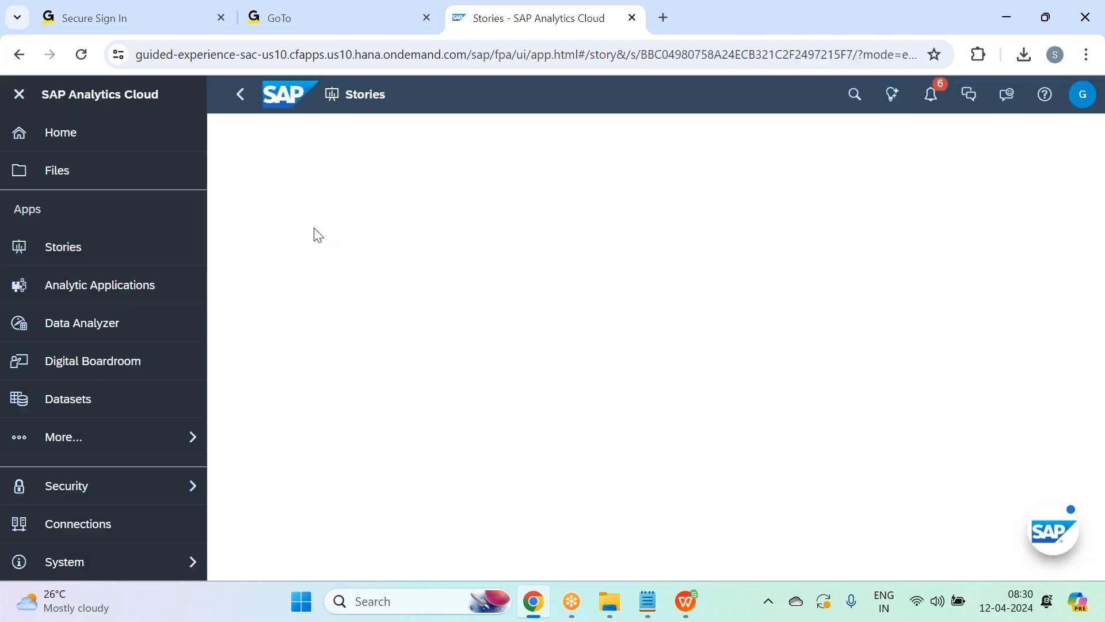
left_click(19, 94)
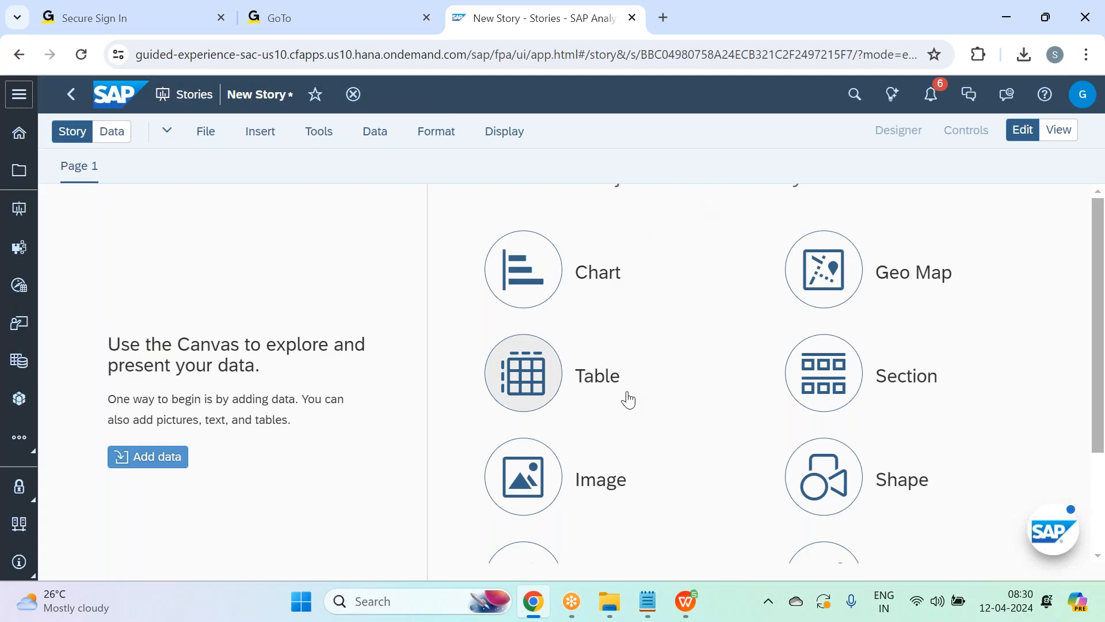
scroll(630, 318, "down", 2)
scroll(630, 318, "up", 2)
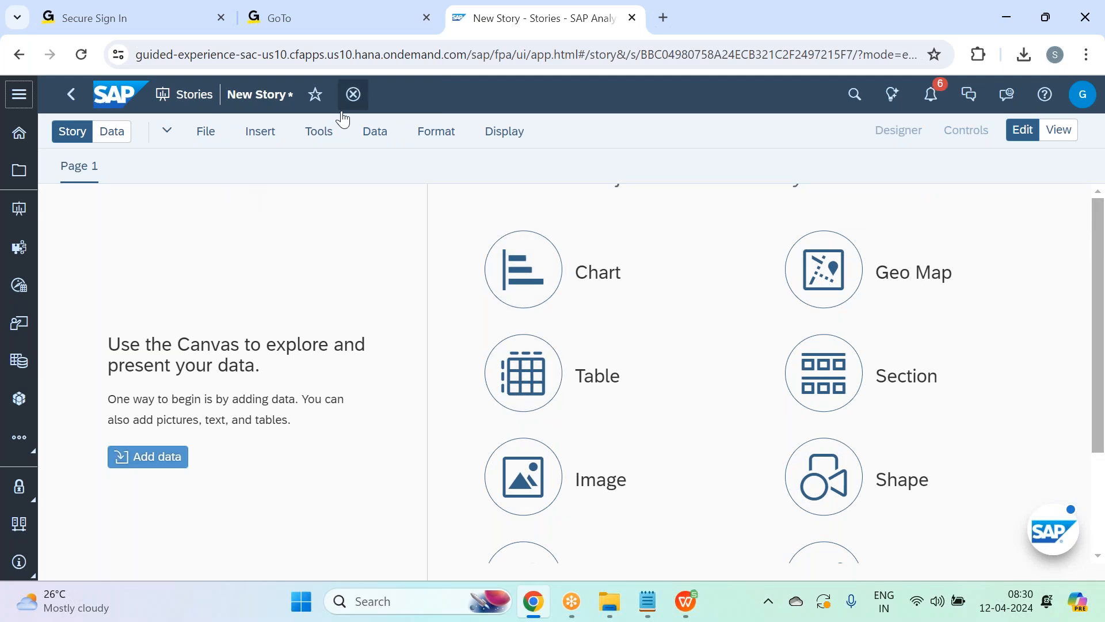
- Add the existing Employee Travel Expense model from the SAC Mar 2024 - Batch 33 folder as the new story's data source
left_click(110, 136)
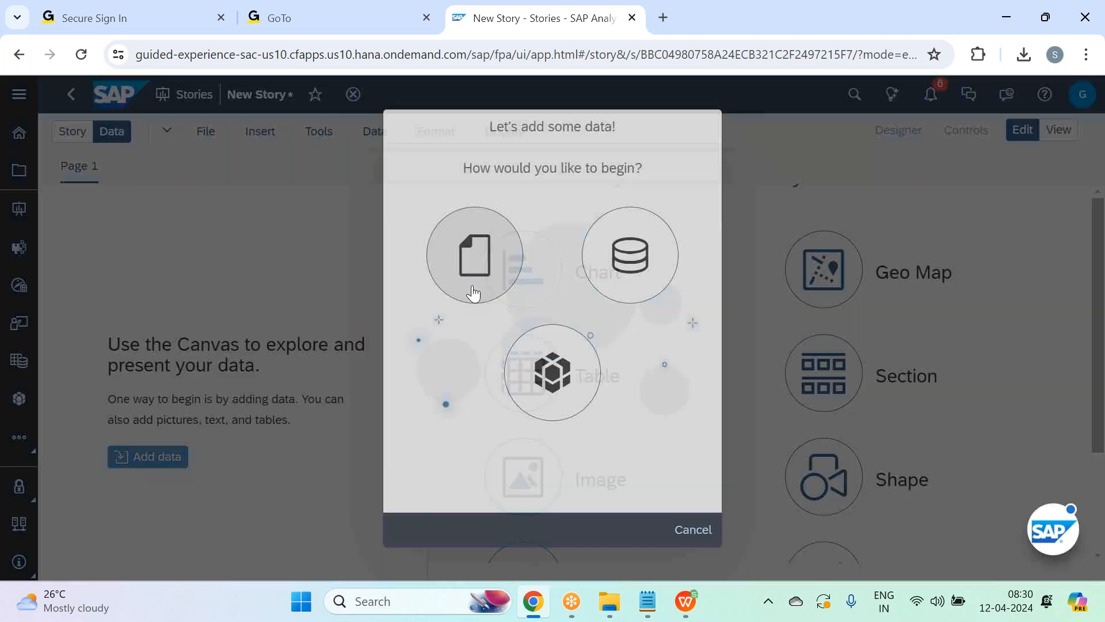
key("Escape")
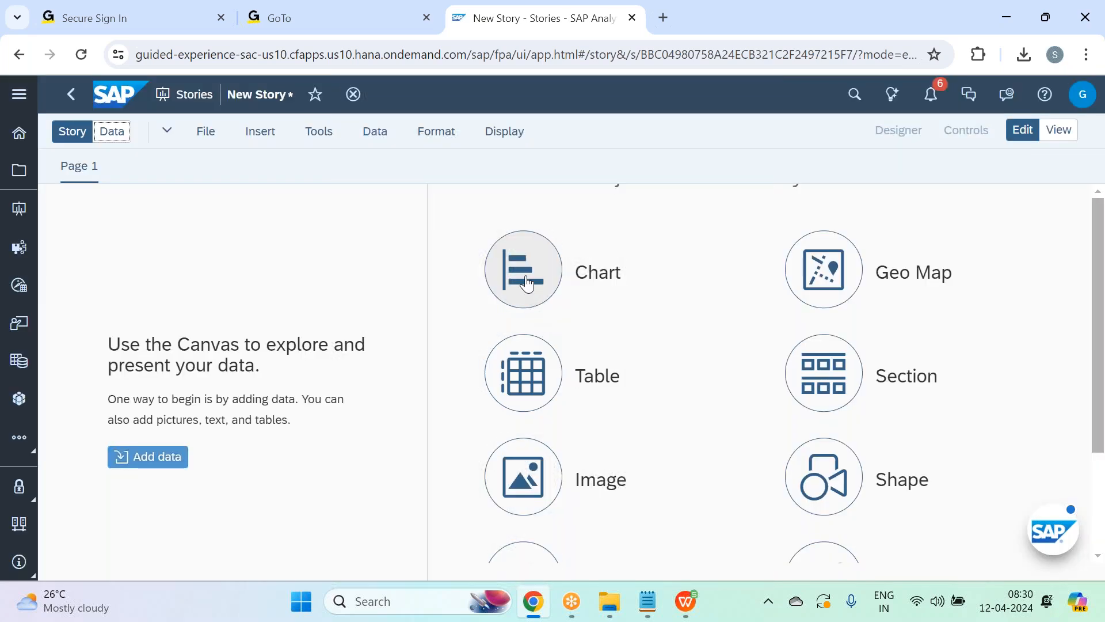
left_click(526, 282)
left_click(555, 365)
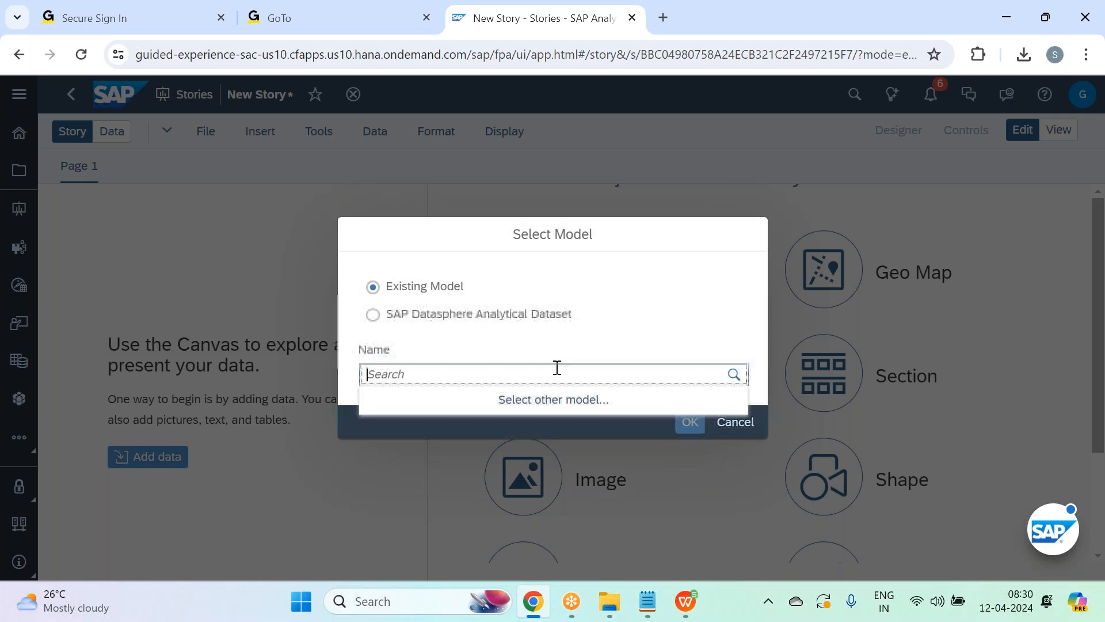
left_click(550, 404)
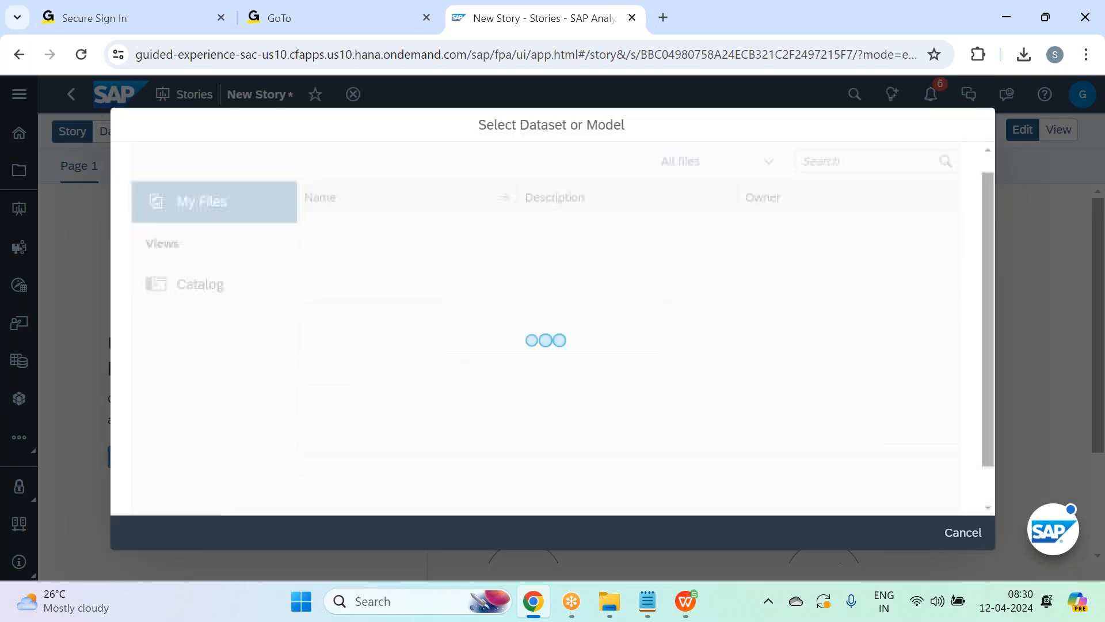
left_click(407, 289)
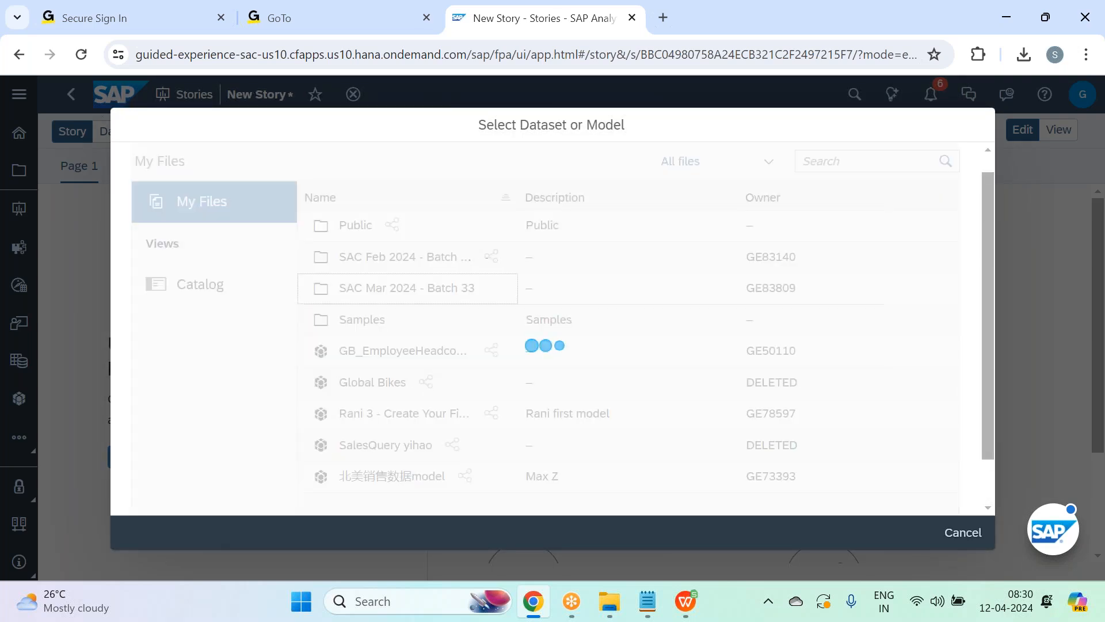
left_click(403, 230)
left_click(402, 228)
left_click(403, 225)
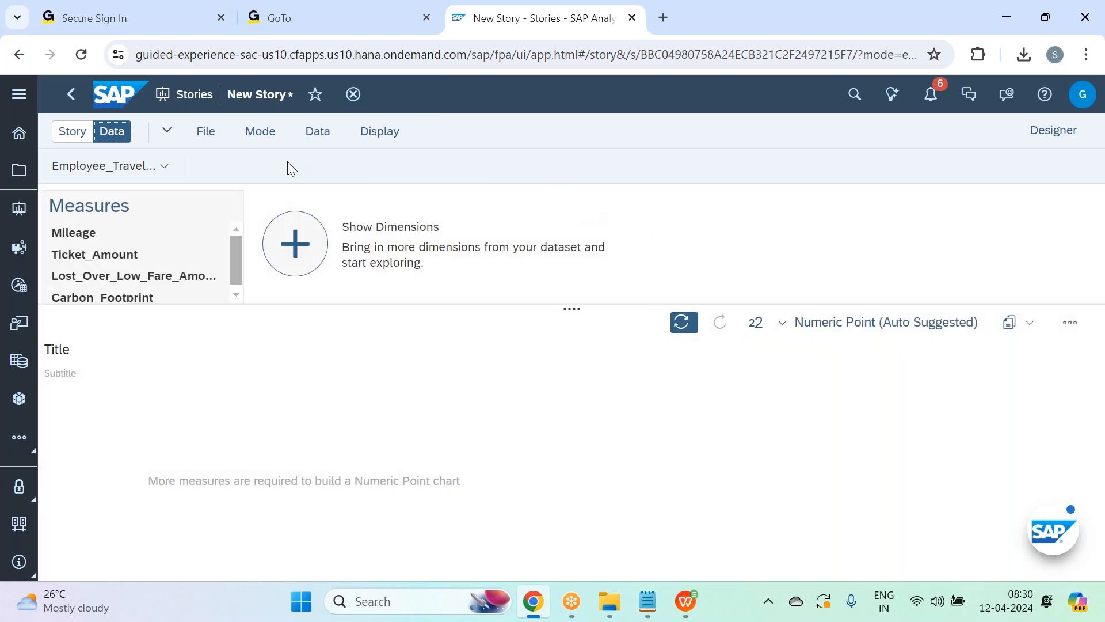
- Insert a geo map on Page 1 in the Story view and resize it to a wider frame
left_click(70, 132)
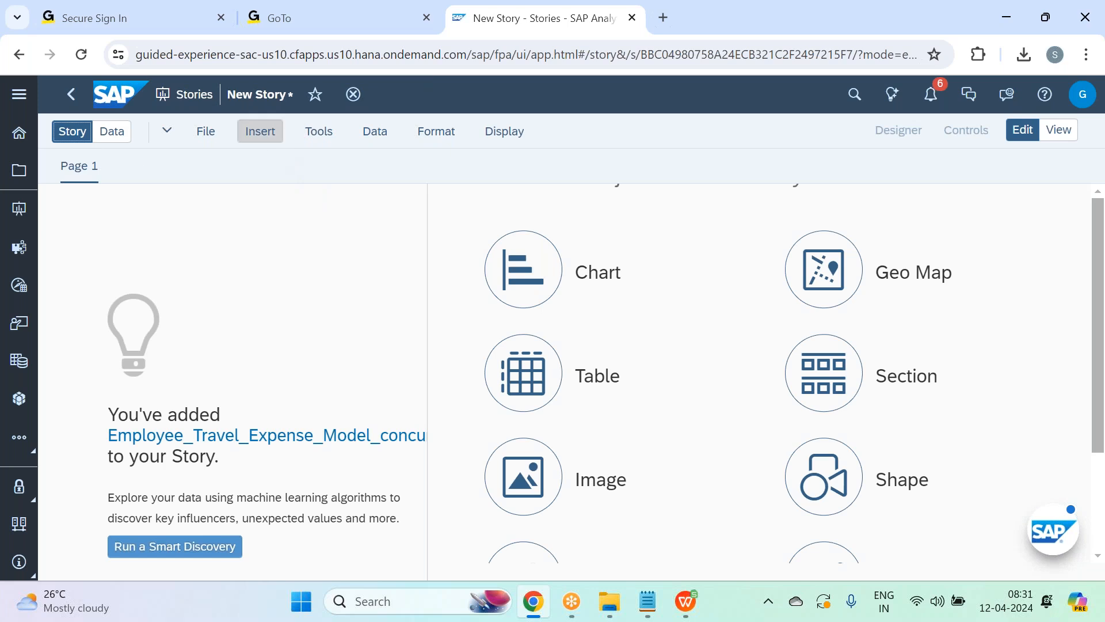
left_click(260, 131)
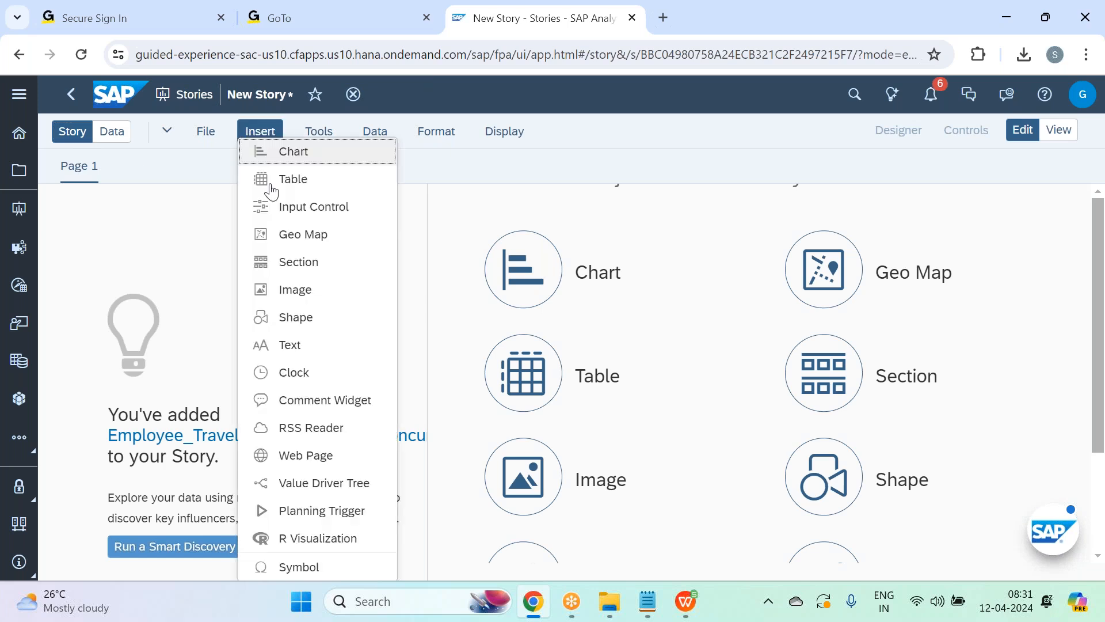
left_click(290, 244)
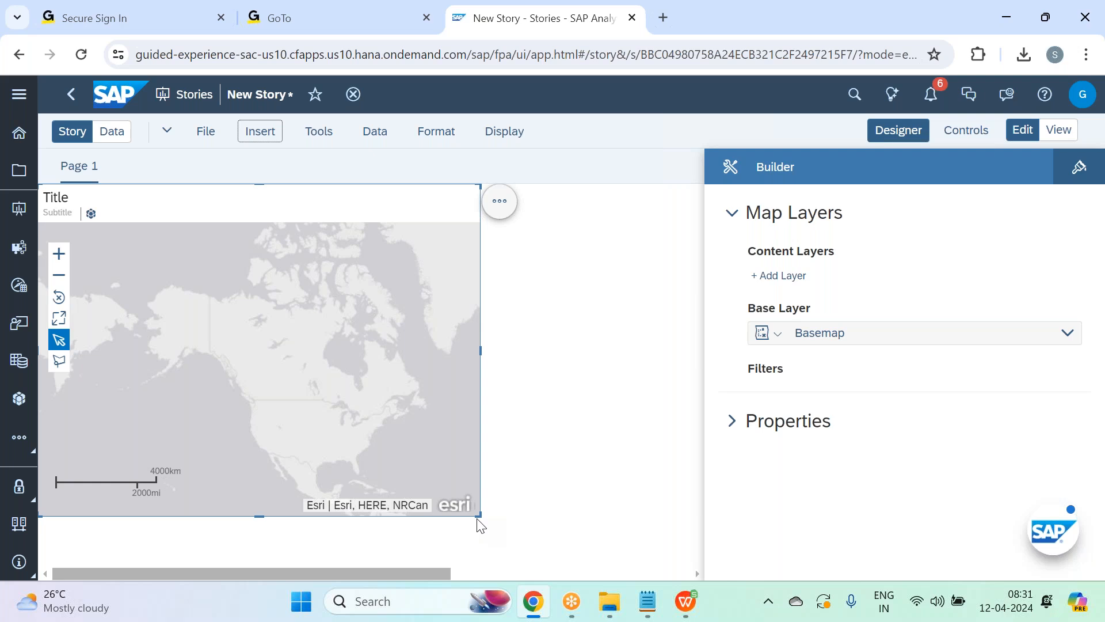
left_click_drag(494, 497, 626, 464)
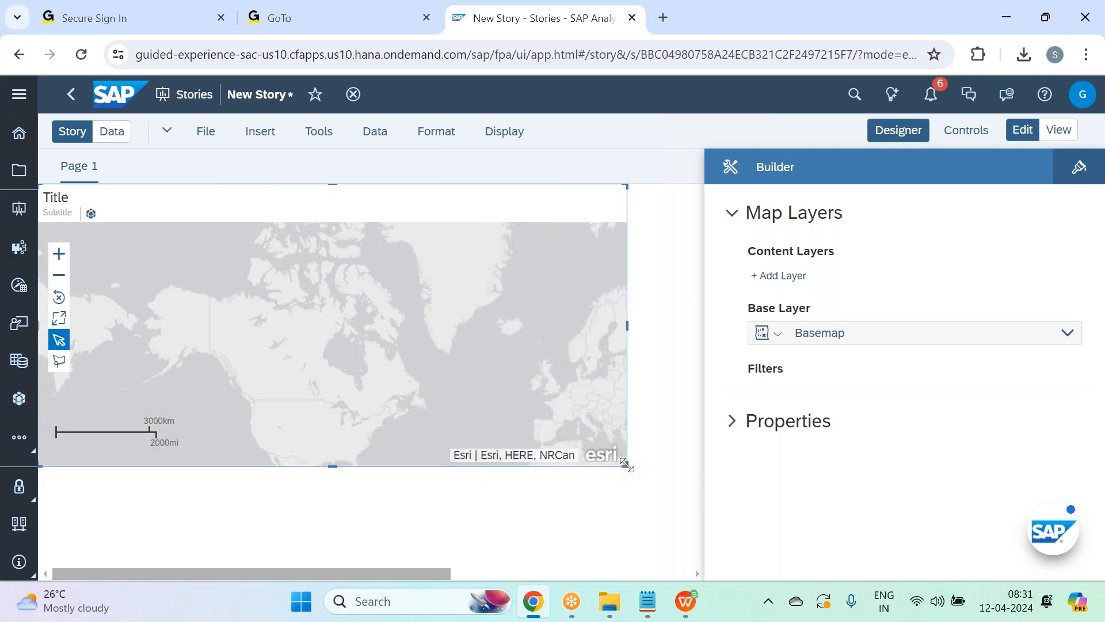
left_click(917, 134)
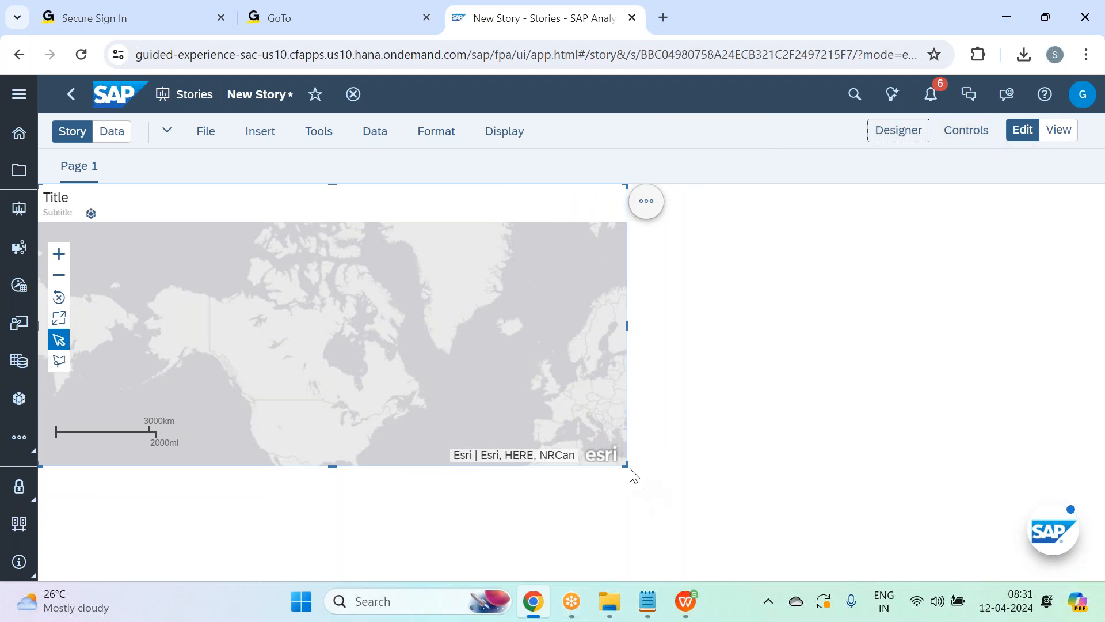
left_click_drag(625, 463, 644, 469)
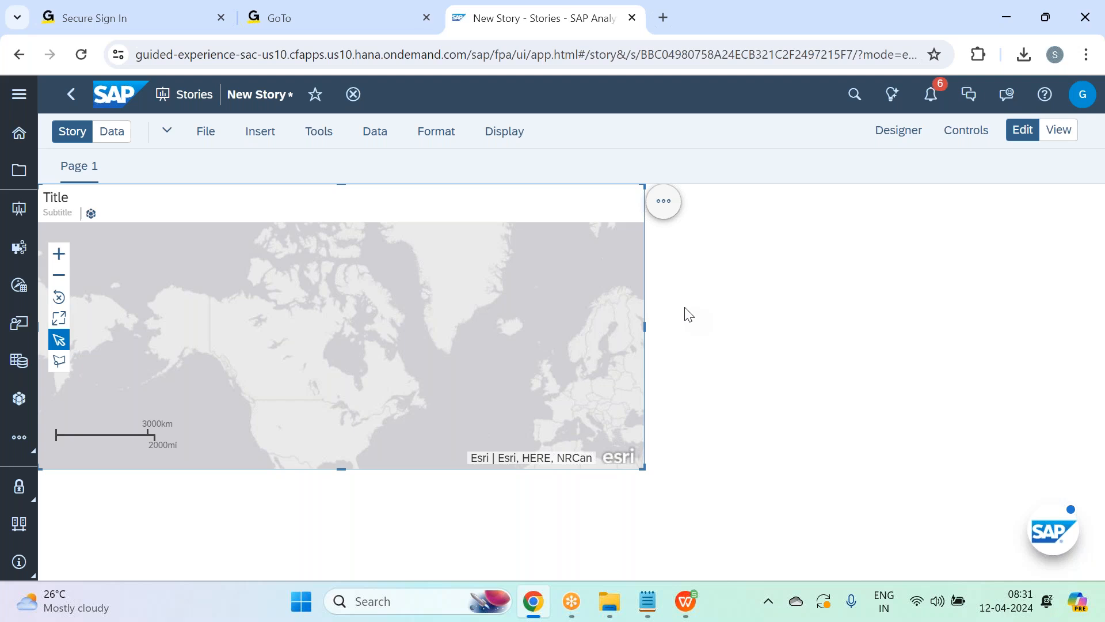
- Review the available basemap styles for the geo map's base layer and set it to Dark Gray
left_click(899, 130)
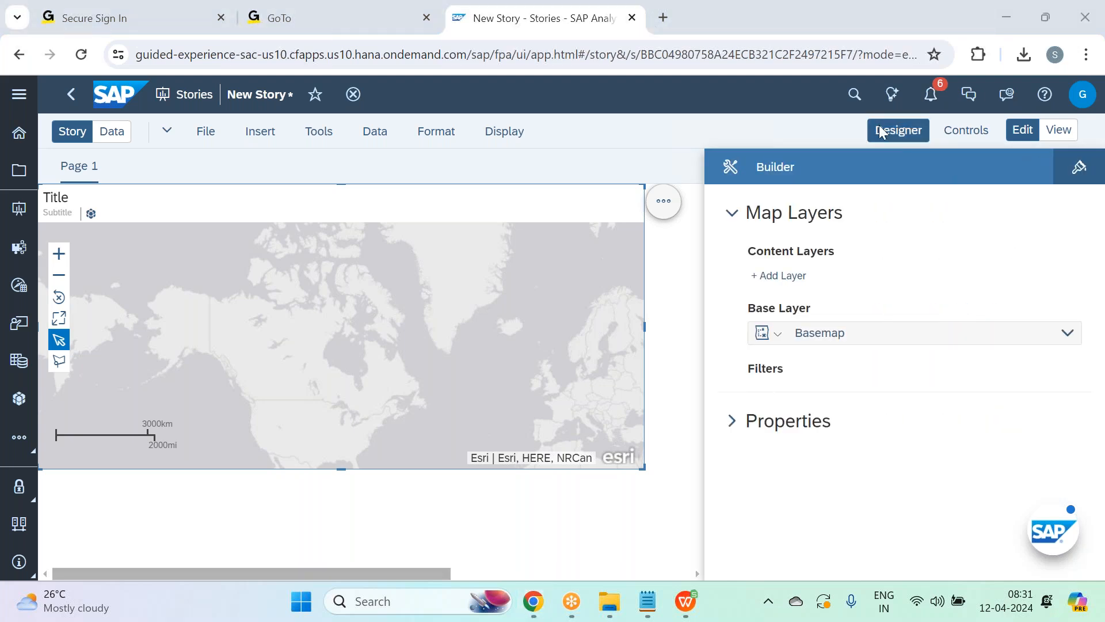
left_click(775, 332)
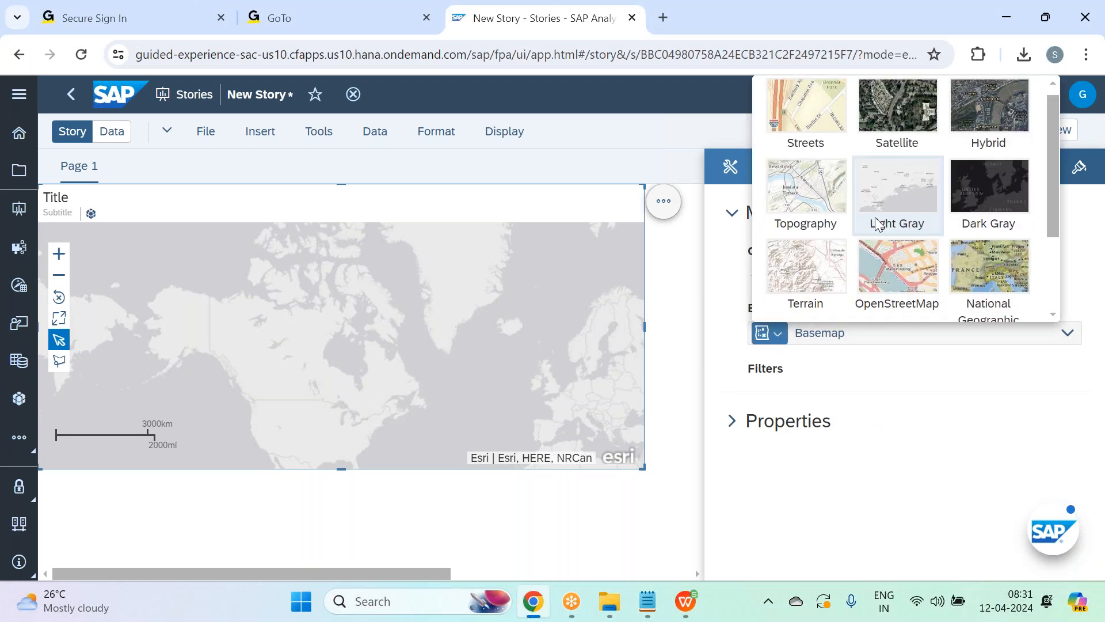
scroll(921, 178, "up", 1)
scroll(852, 206, "down", 3)
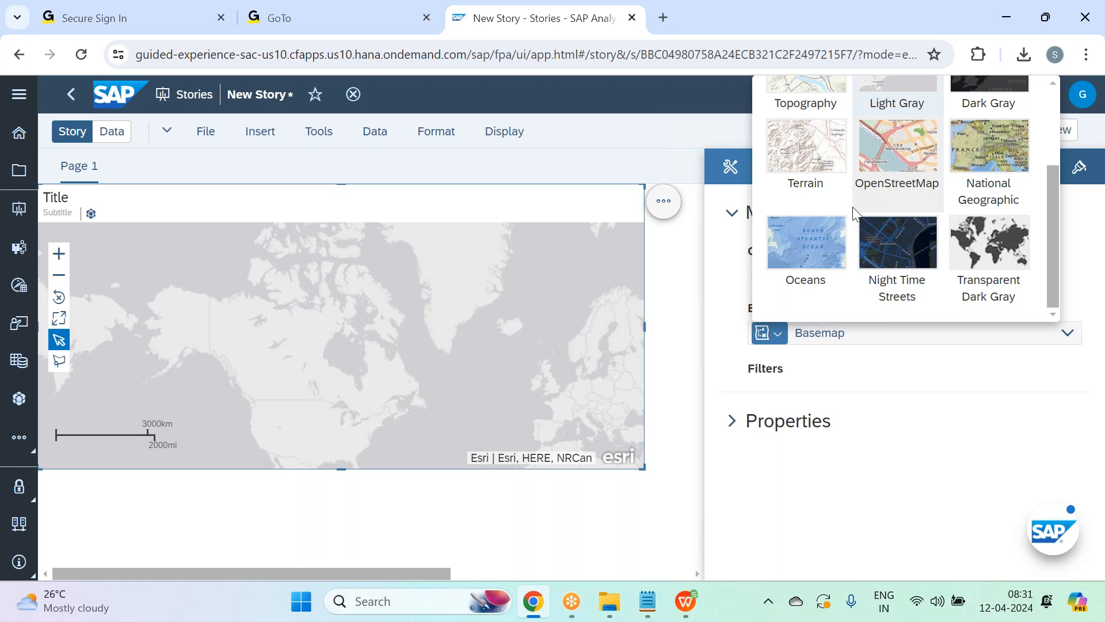
scroll(852, 206, "up", 3)
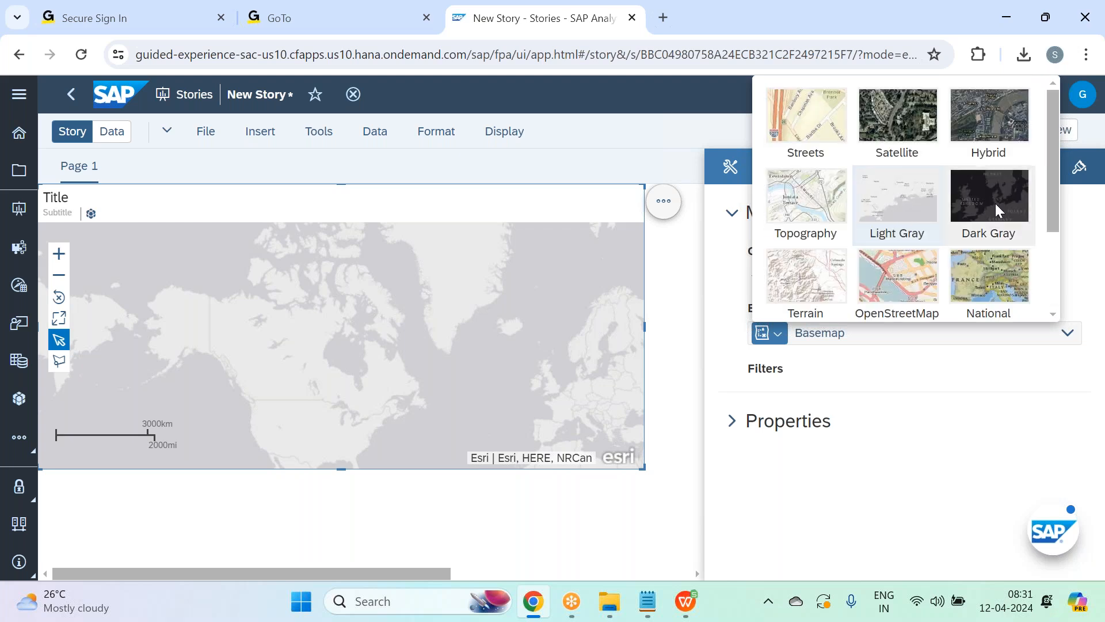
scroll(996, 202, "down", 3)
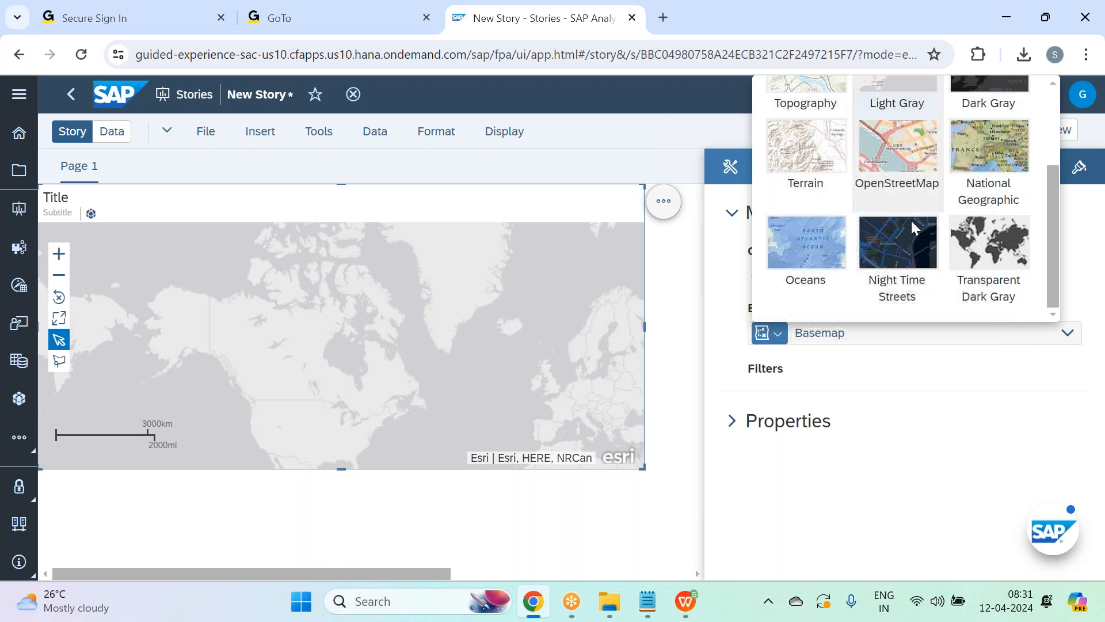
scroll(916, 224, "up", 3)
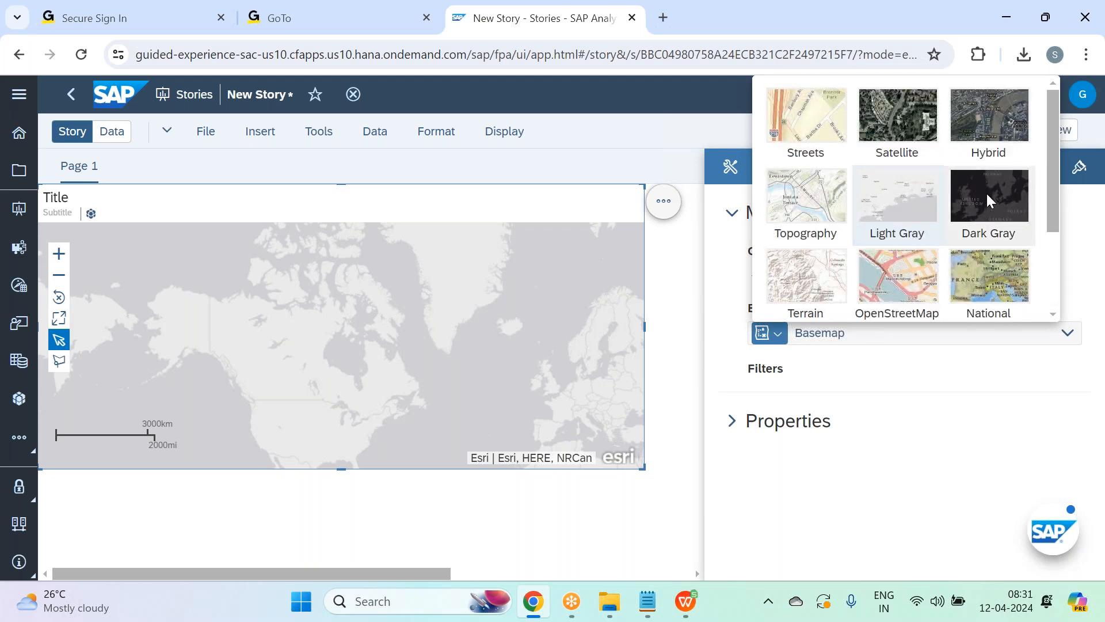
scroll(986, 193, "down", 3)
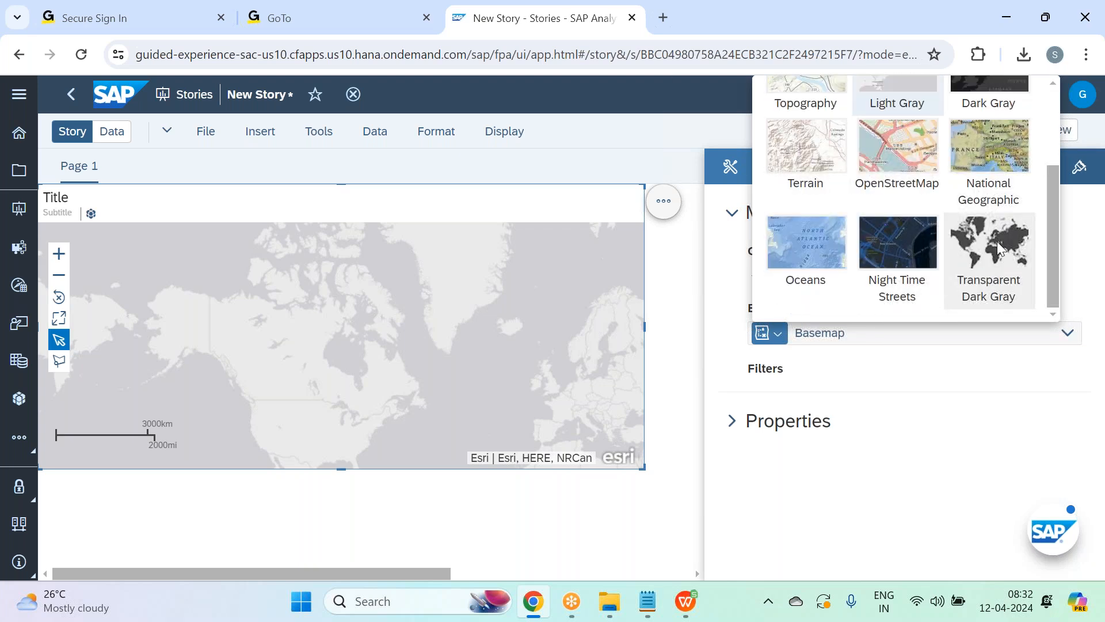
scroll(998, 240, "up", 3)
left_click(980, 160)
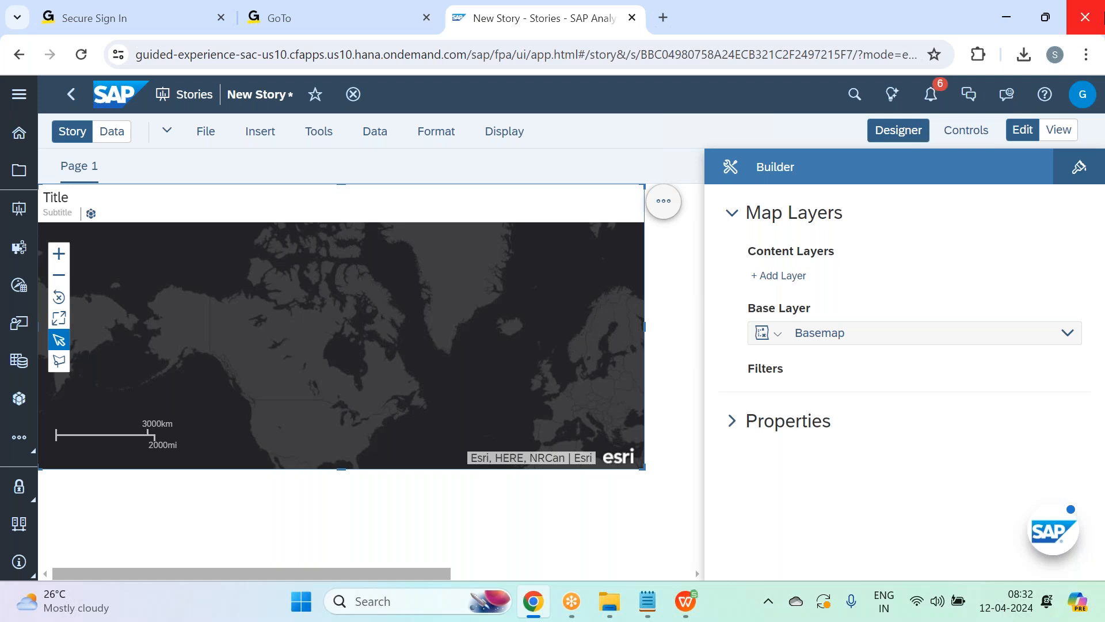
- Add a content layer to the geo map and display the layer types it offers
left_click(790, 281)
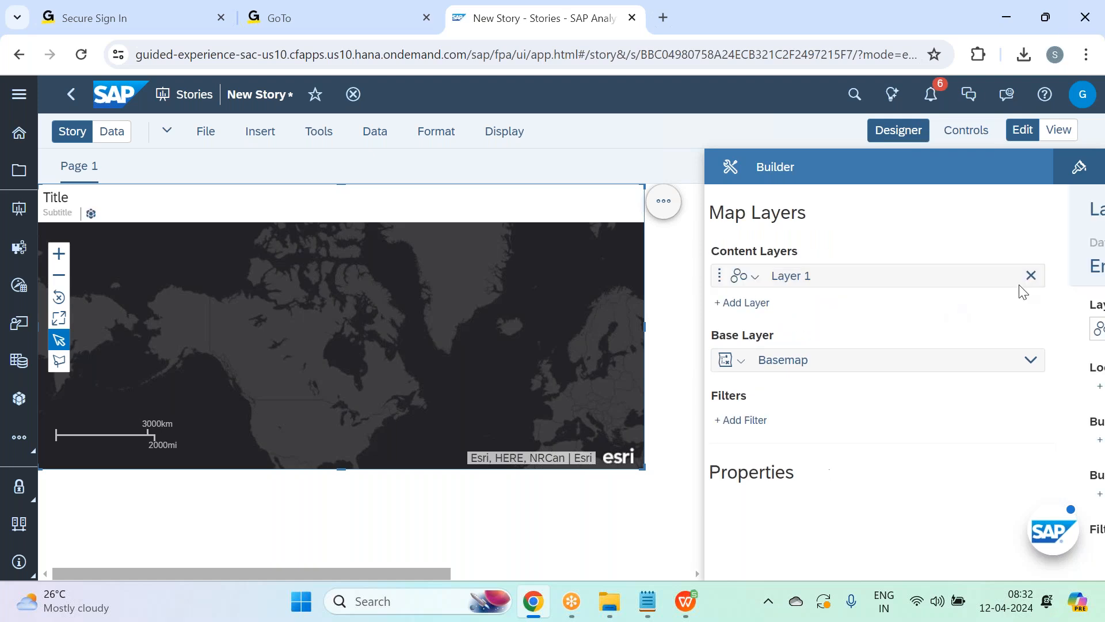
left_click(850, 331)
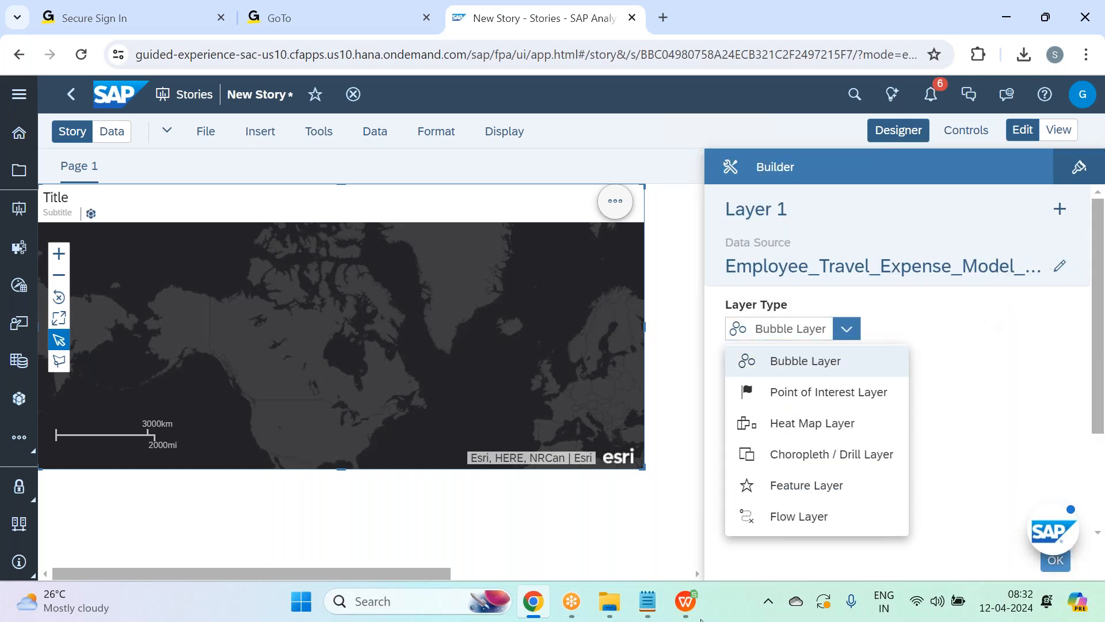
- Switch to Notepad and copy the "Content layers under Geo Maps" list from the SAC Feb 2024 - Batch 32 notes
left_click(648, 601)
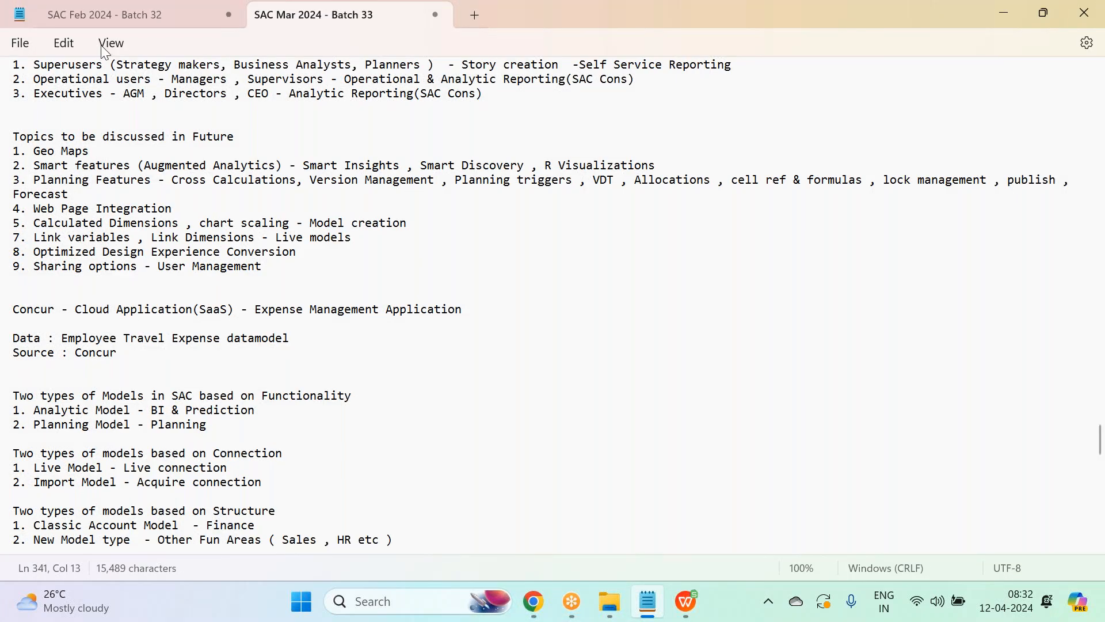
left_click(120, 16)
scroll(370, 329, "down", 5)
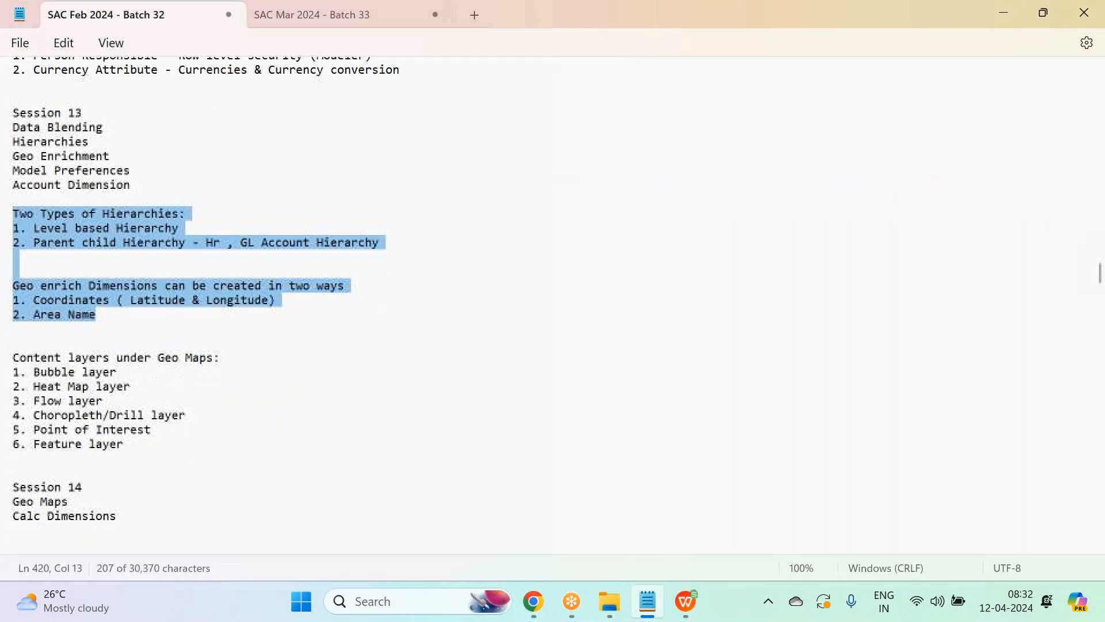
scroll(123, 399, "down", 1)
left_click_drag(123, 399, 2, 302)
key("ctrl+c")
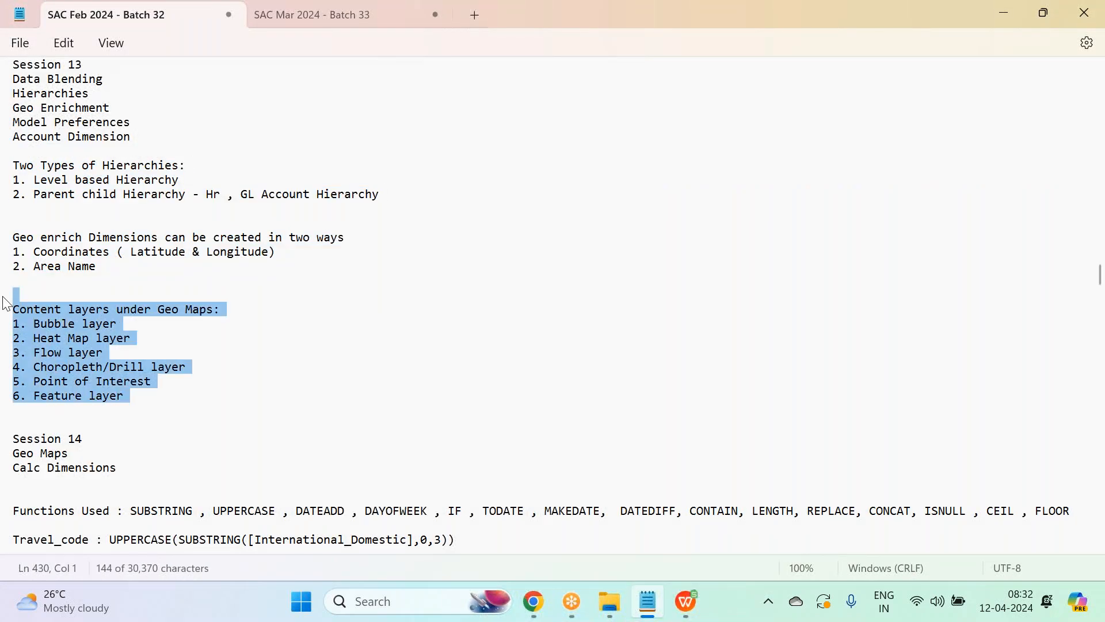
- Paste the list below the geo enrichment notes at the end of SAC Mar 2024 - Batch 33, and return to the story in Chrome
left_click(353, 19)
scroll(314, 407, "down", 13)
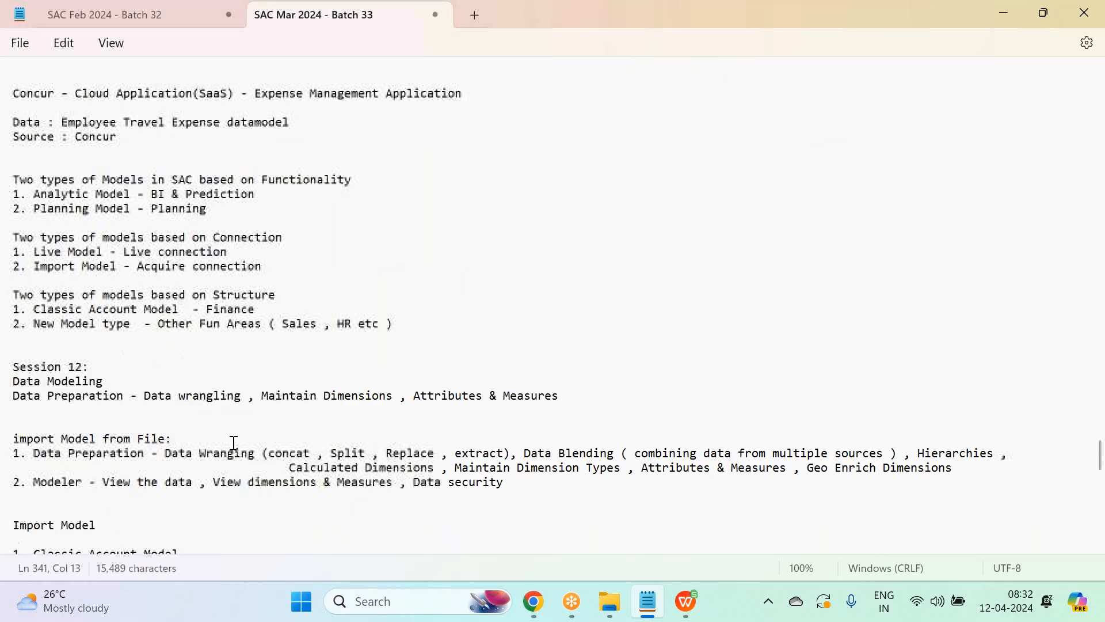
scroll(153, 360, "down", 15)
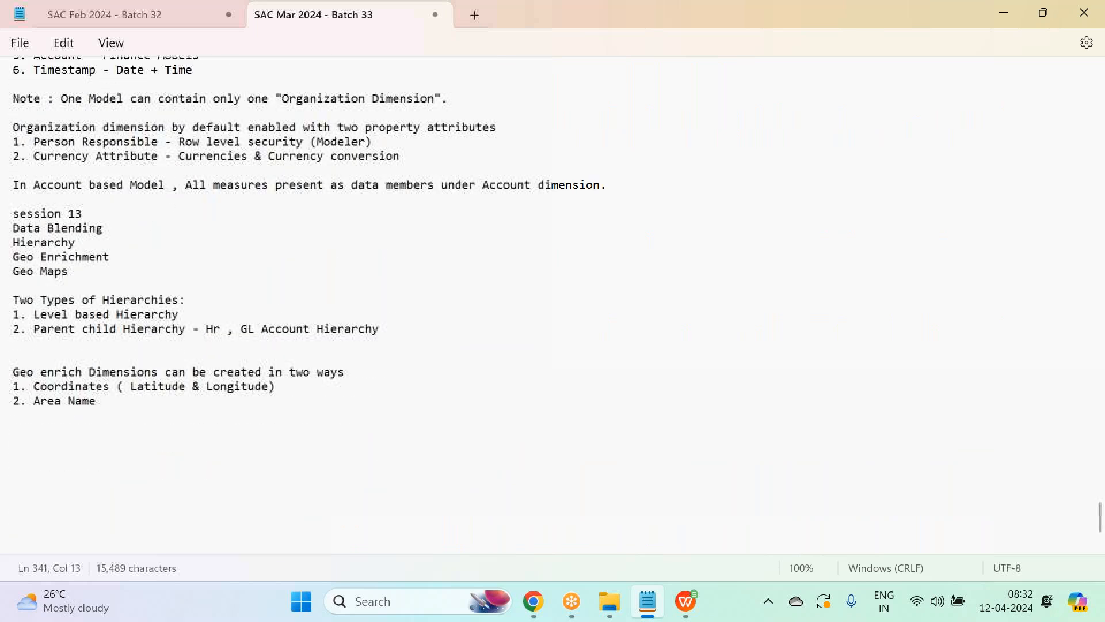
left_click(141, 336)
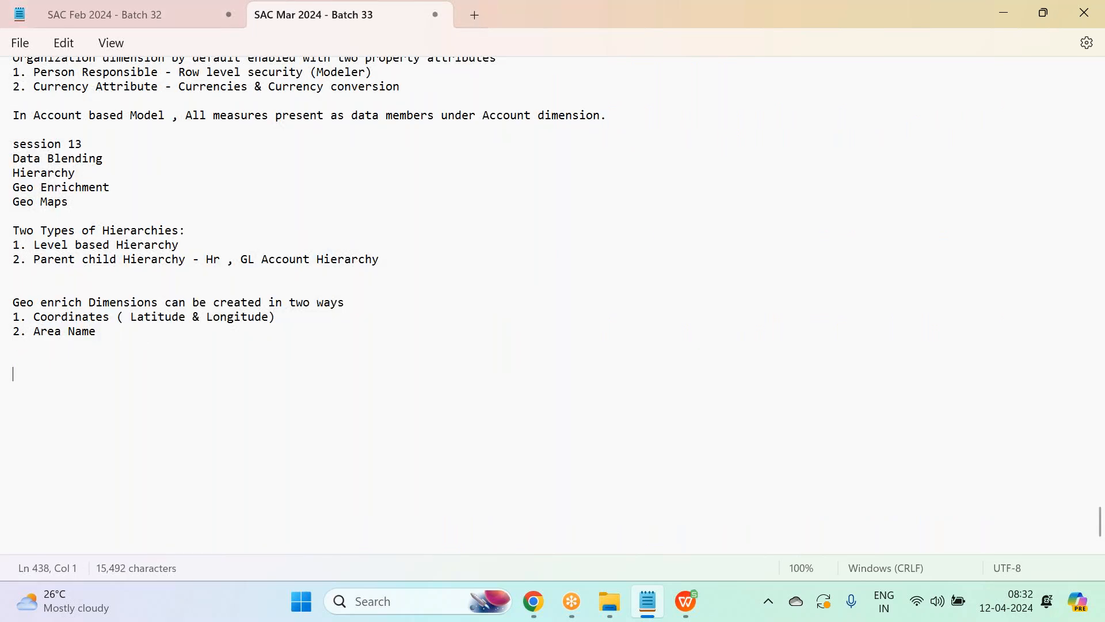
key("ctrl+v")
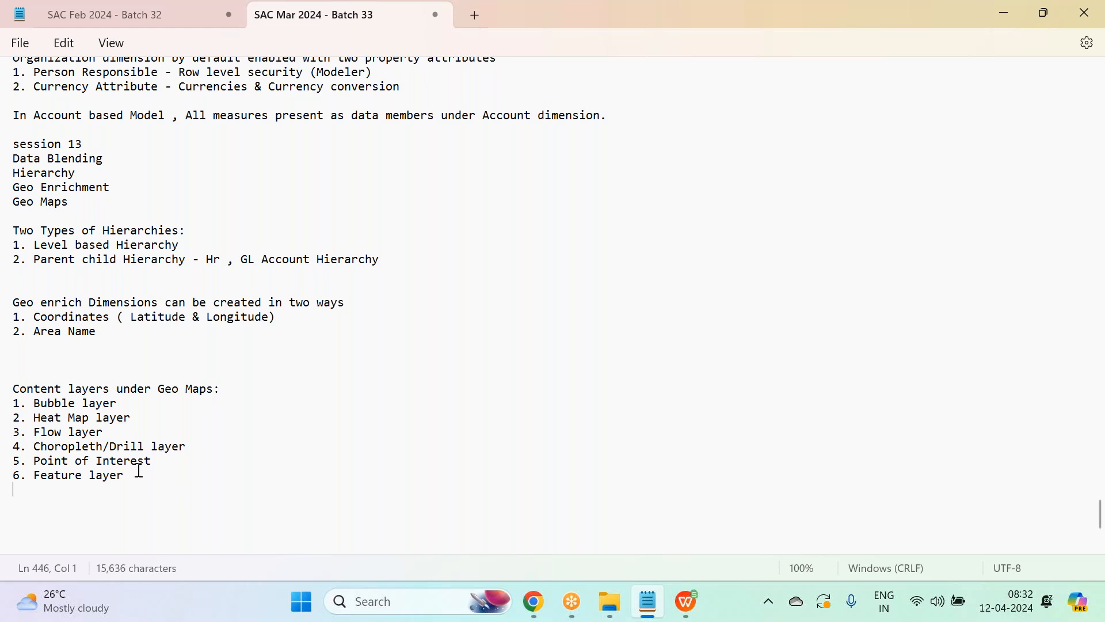
key("alt+Tab")
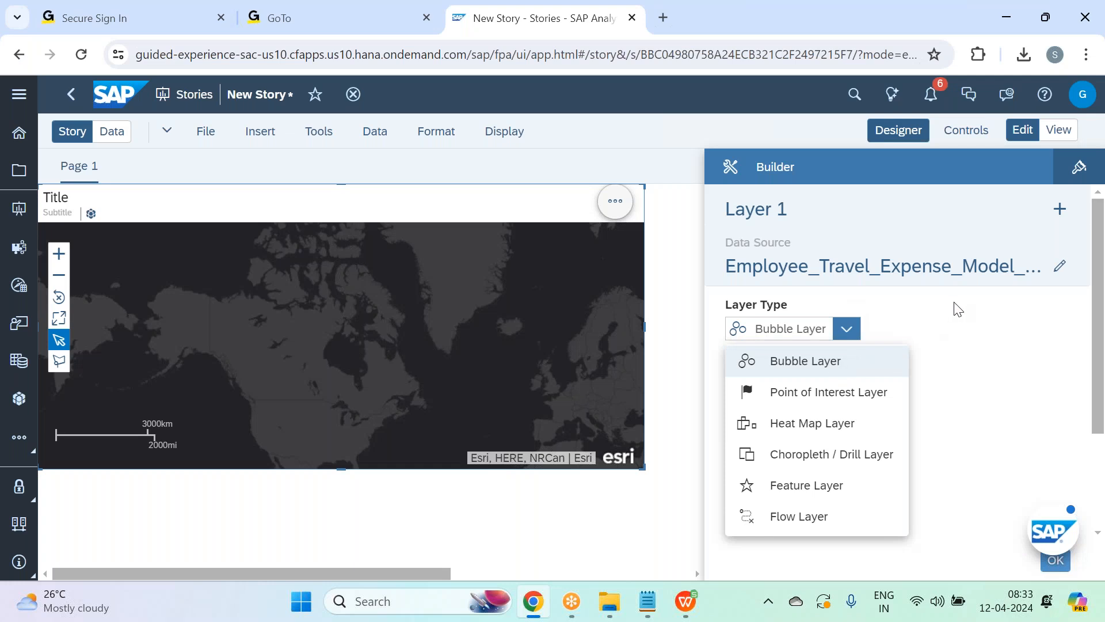
- Keep the Bubble Layer type and rename the content layer as "Layer 1:bubble layer"
left_click(929, 230)
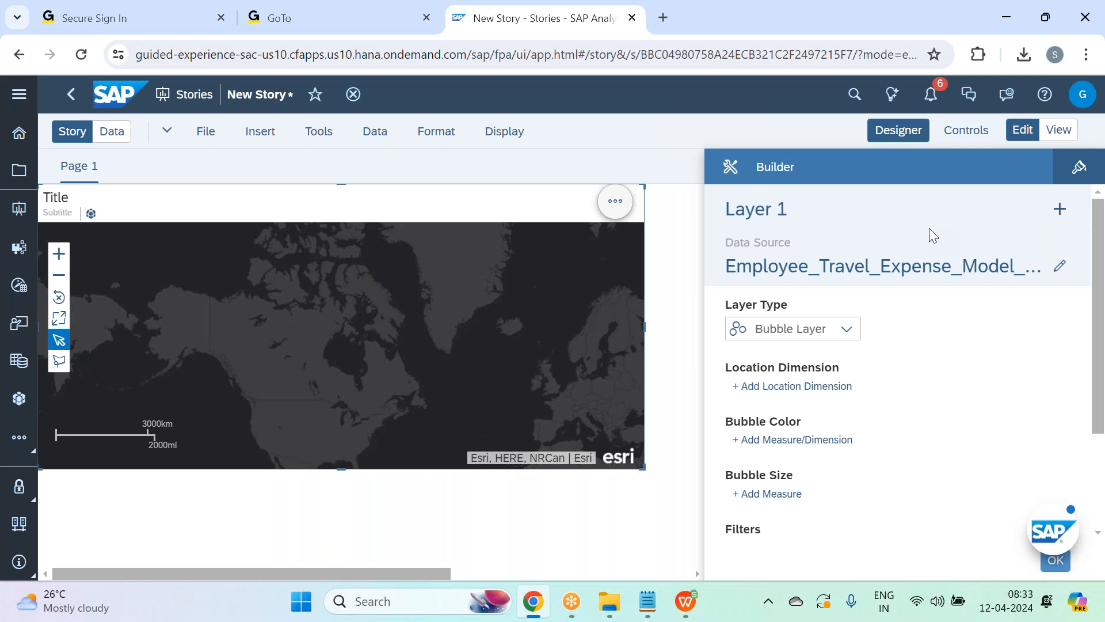
left_click(838, 210)
key("ctrl+shift+Left")
key("ctrl+shift+Left")
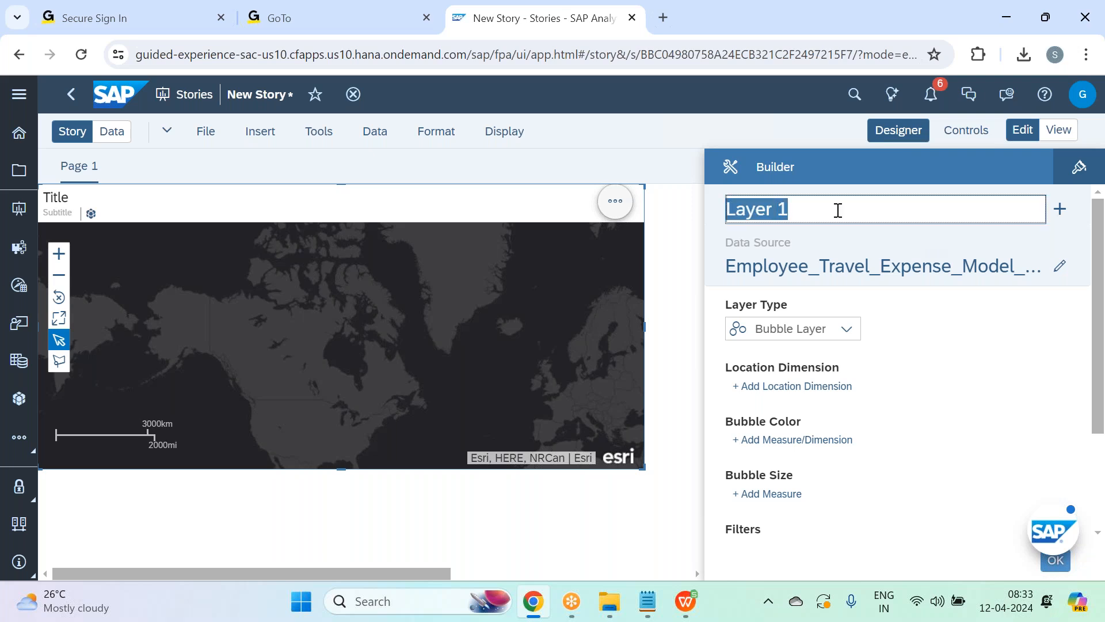
left_click(840, 211)
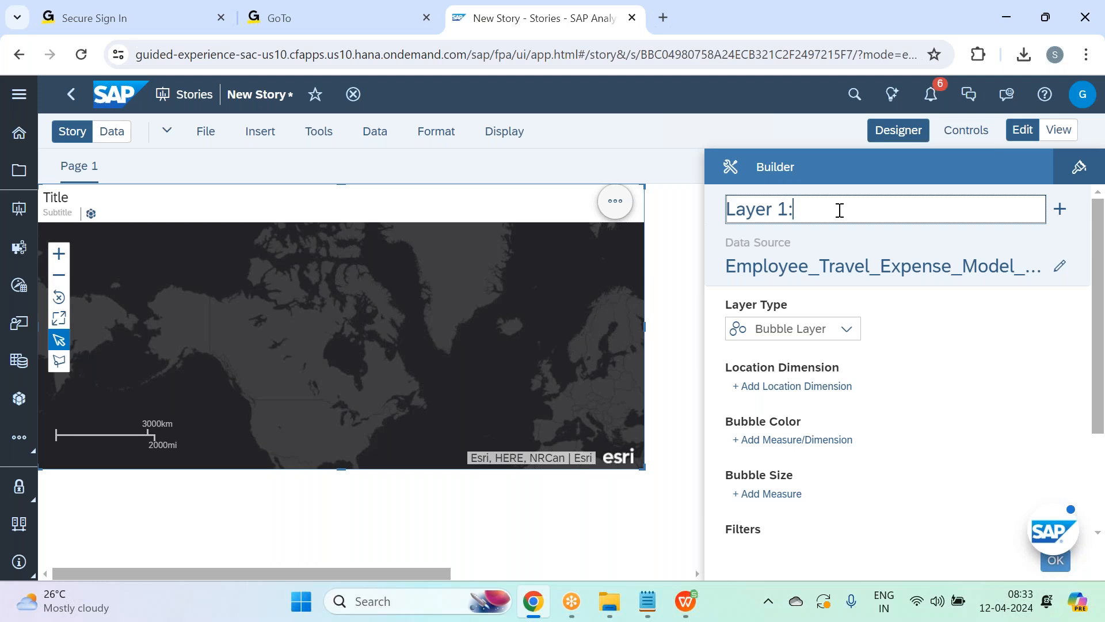
type(":bubble layer")
key("Return")
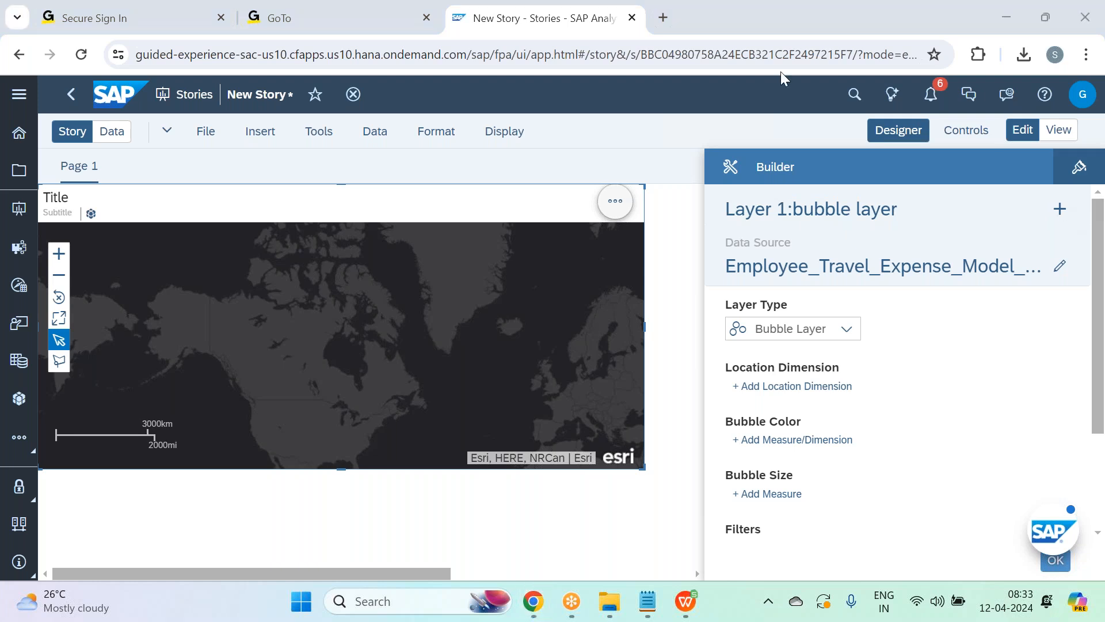
- Assign Geo_HomeOffice as the bubble layer's location dimension and shift the map to view the office locations
left_click(806, 388)
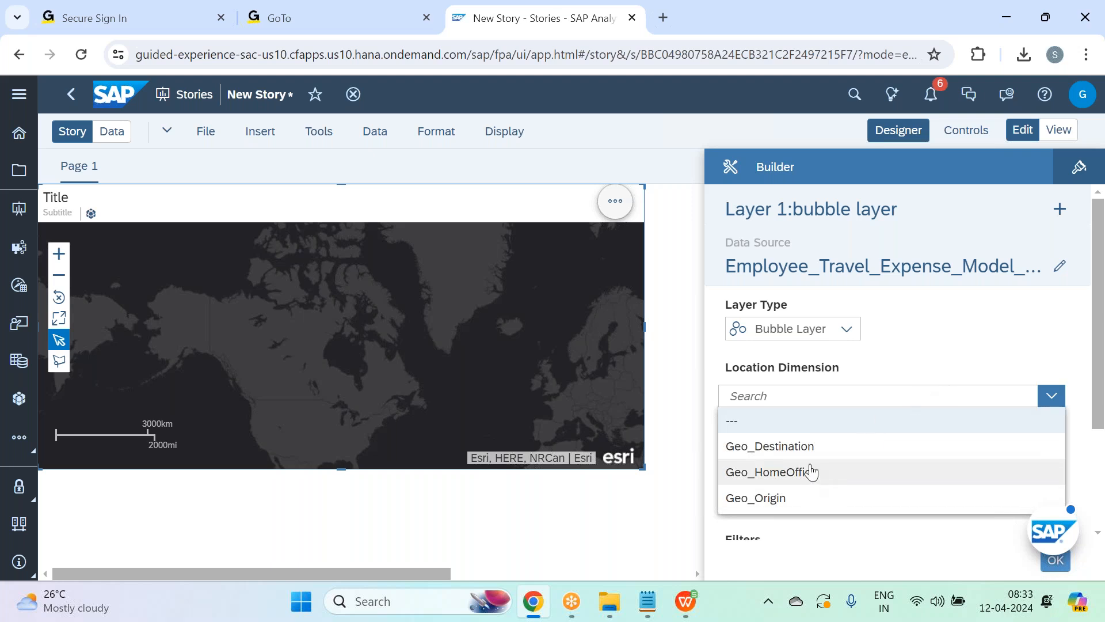
left_click(811, 471)
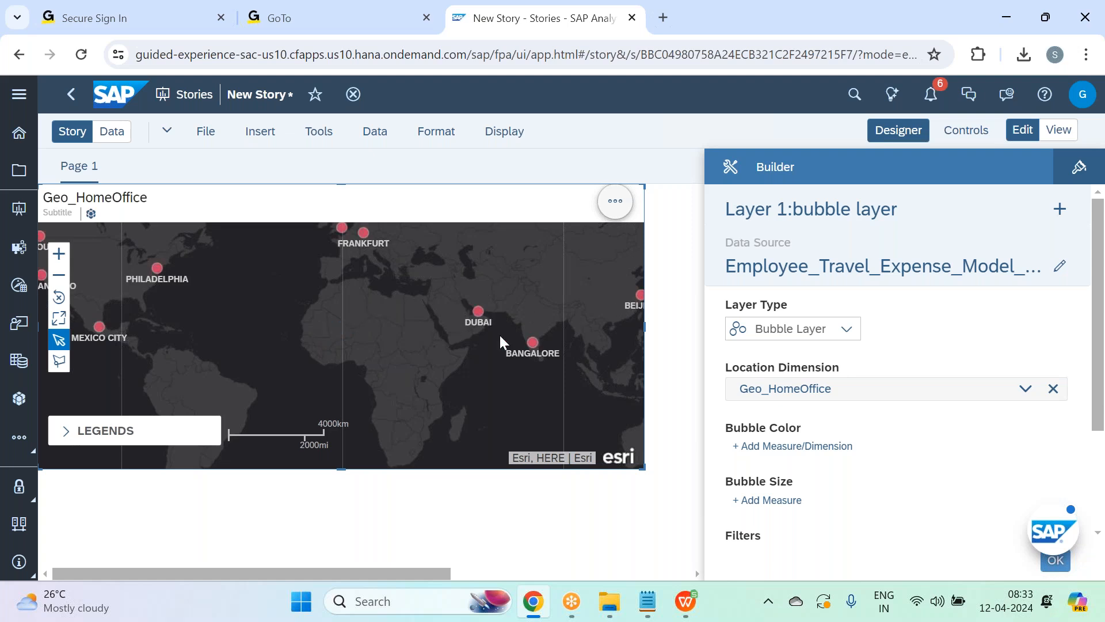
left_click_drag(370, 306, 372, 331)
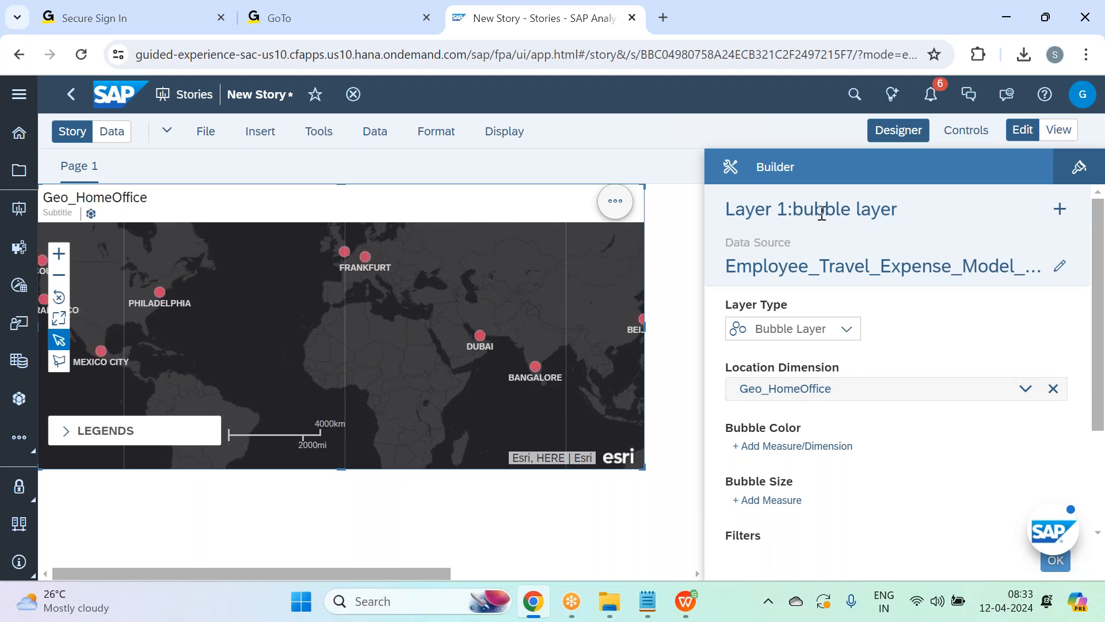
- Hide the design pane, widen the geo map's frame slightly and reposition the map view within it
left_click(886, 130)
left_click_drag(643, 468, 668, 466)
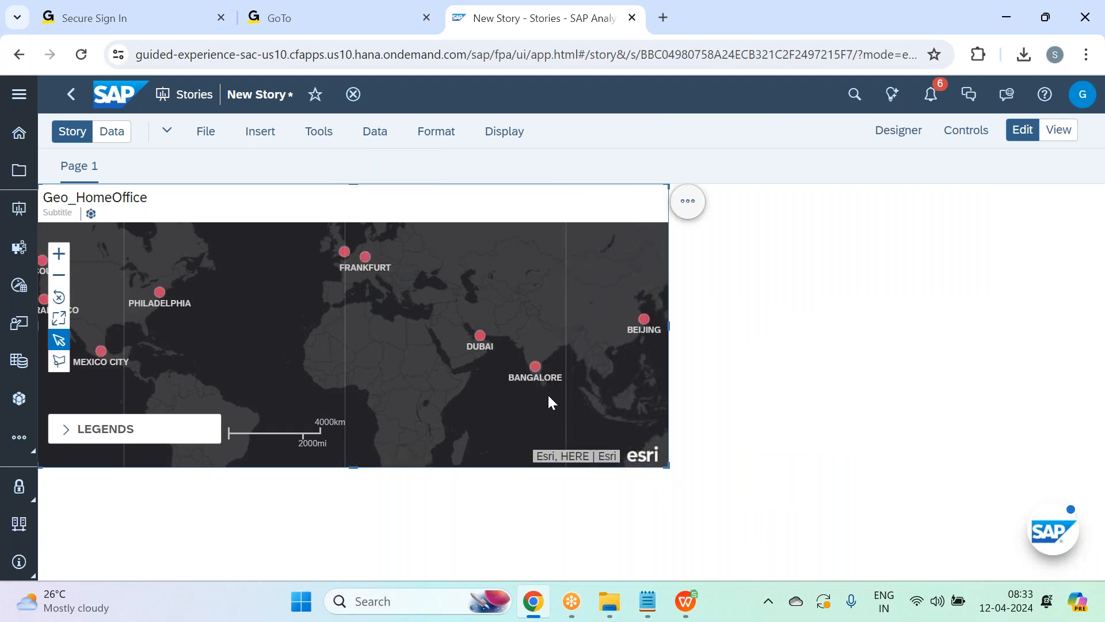
left_click_drag(556, 397, 568, 395)
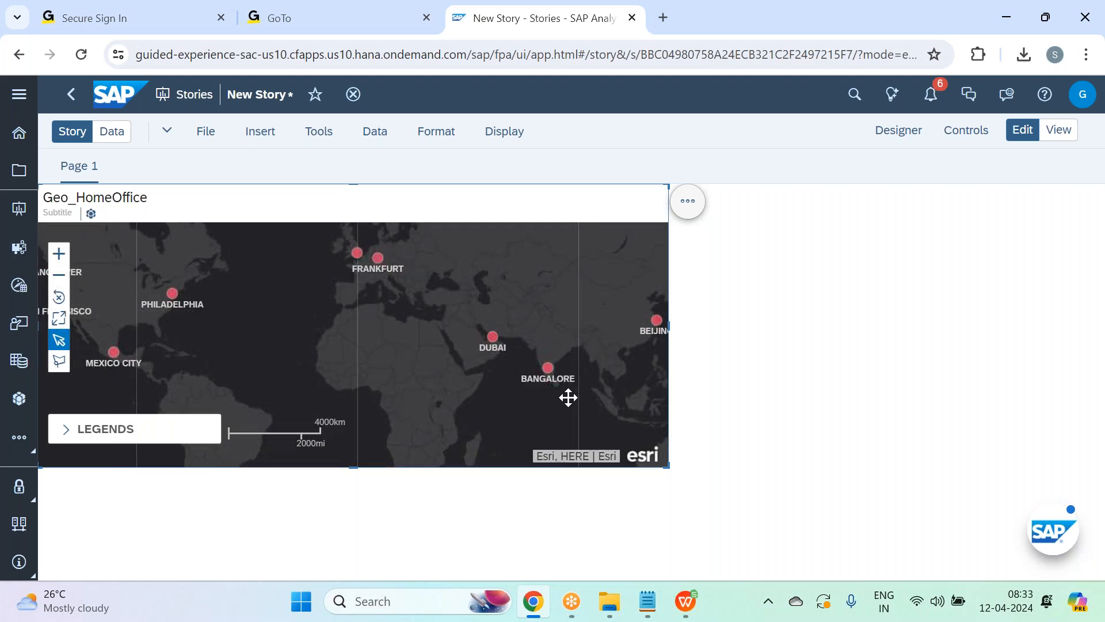
left_click(821, 384)
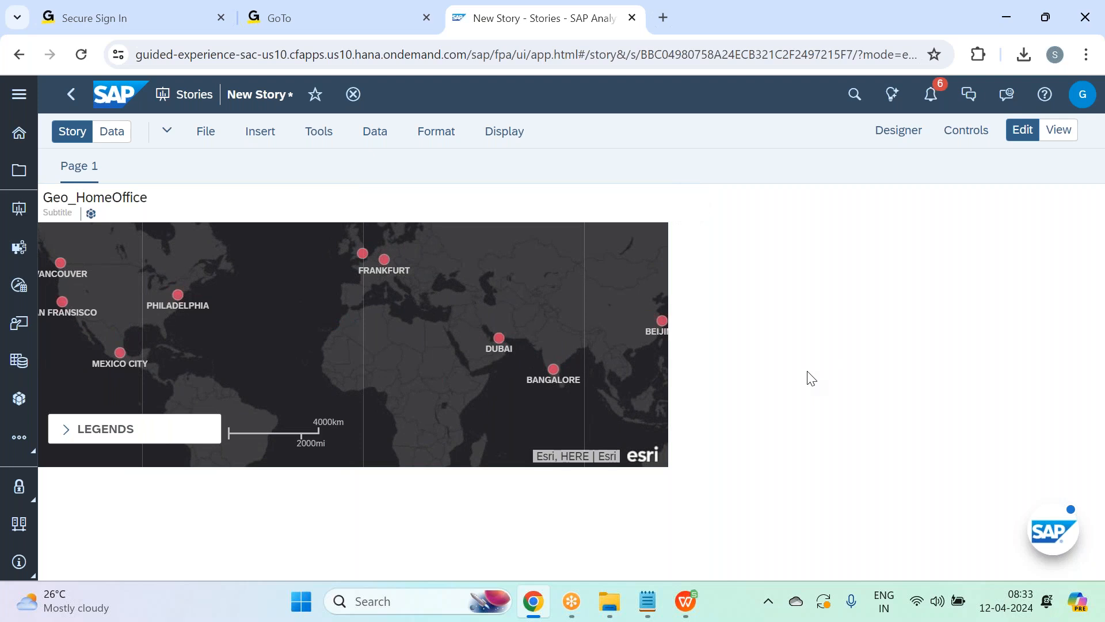
- Reopen the geo map's builder settings and color the bubbles by the Mileage measure
left_click(580, 303)
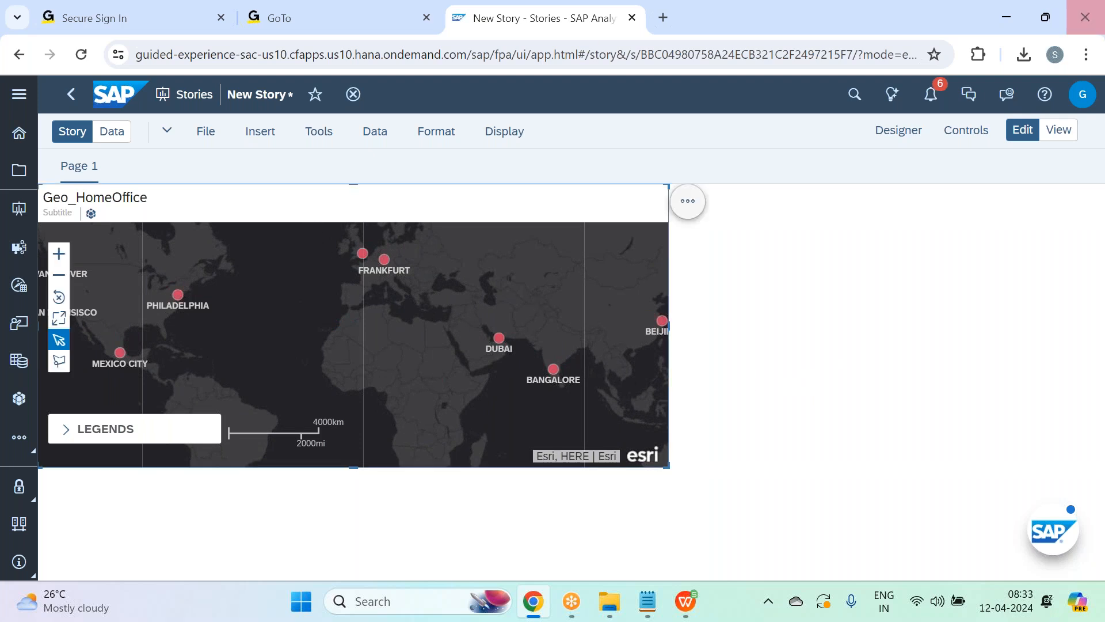
left_click(895, 149)
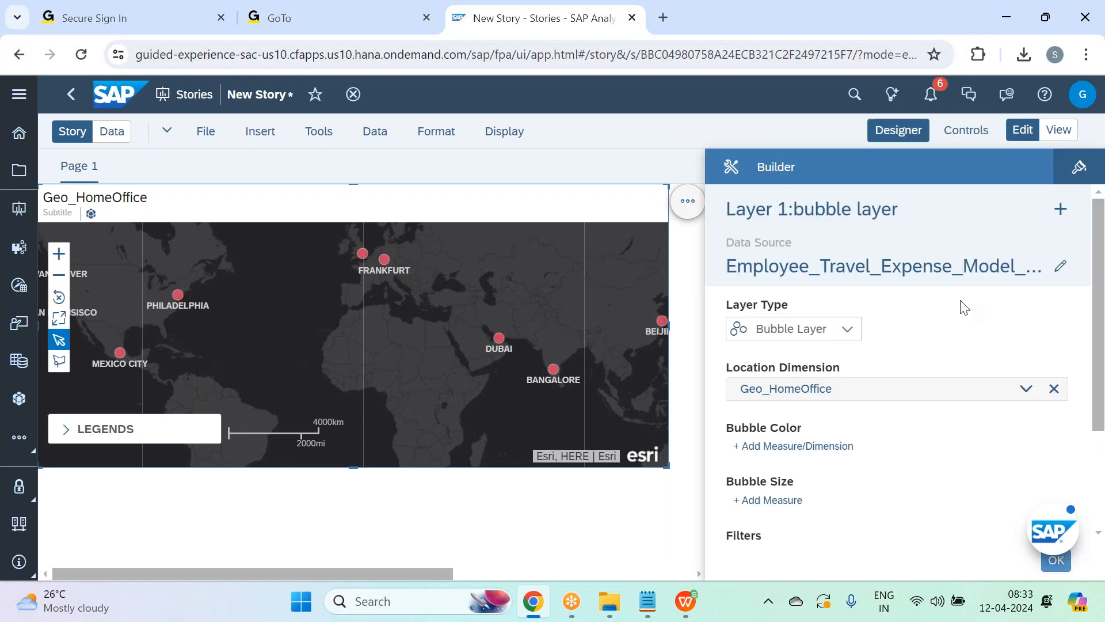
scroll(898, 340, "down", 2)
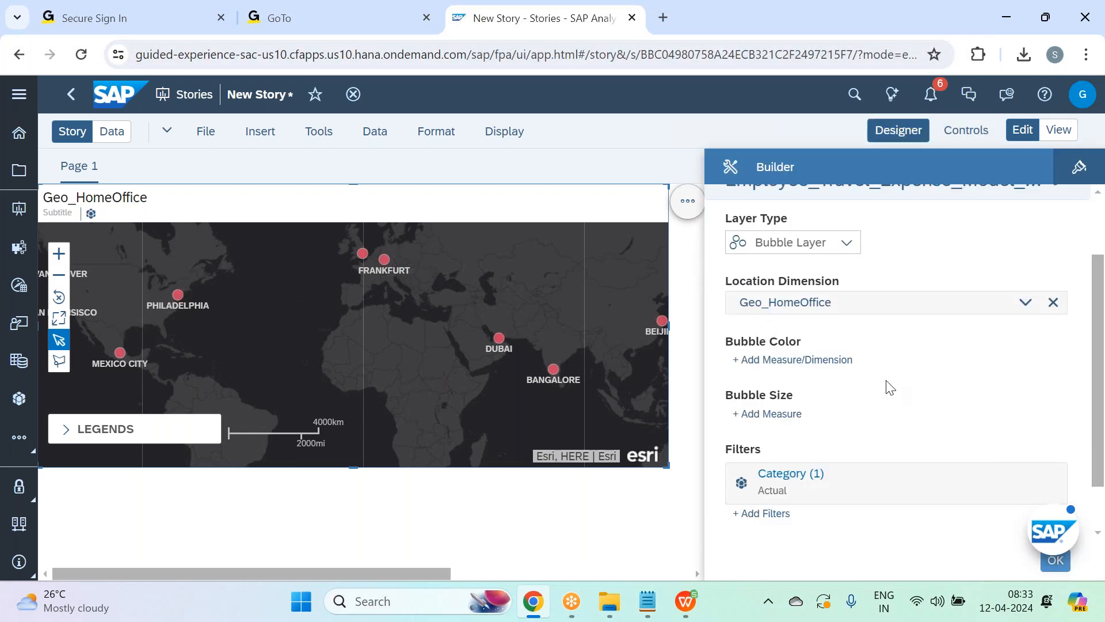
left_click(827, 360)
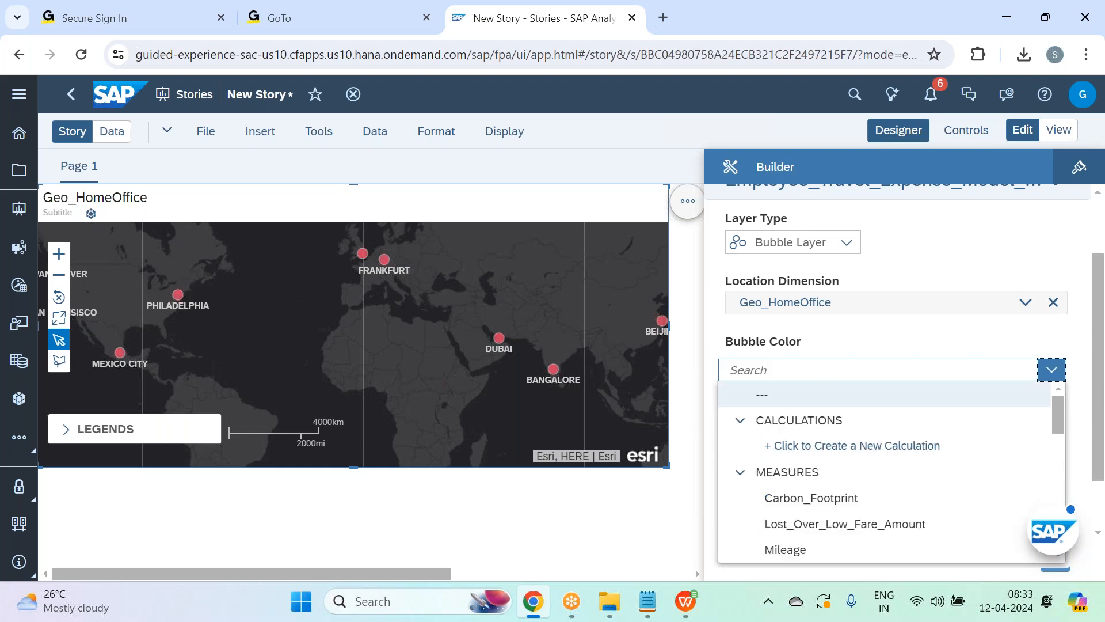
scroll(898, 468, "down", 2)
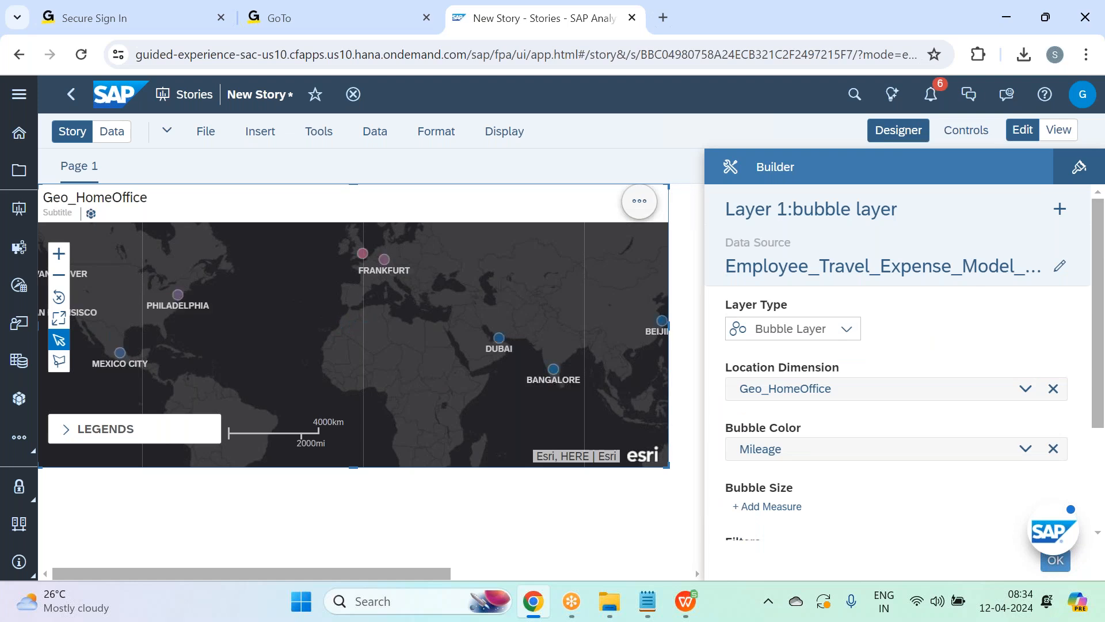
- Start a new Standard color palette with 5 swatches for the Mileage bubble color
left_click(1026, 449)
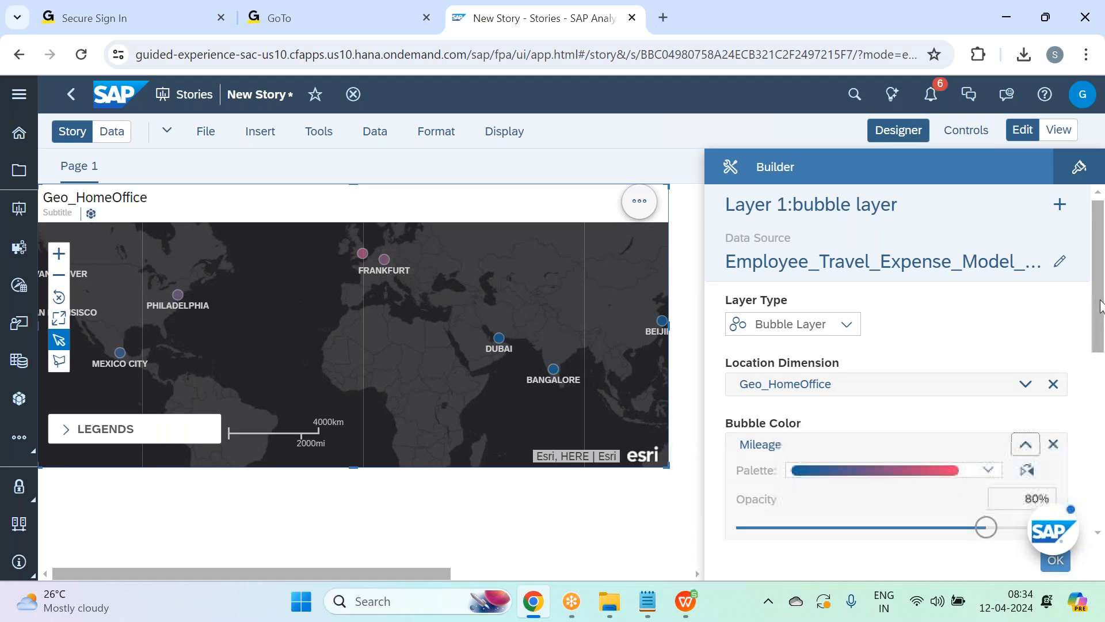
scroll(1100, 295, "down", 3)
left_click(997, 297)
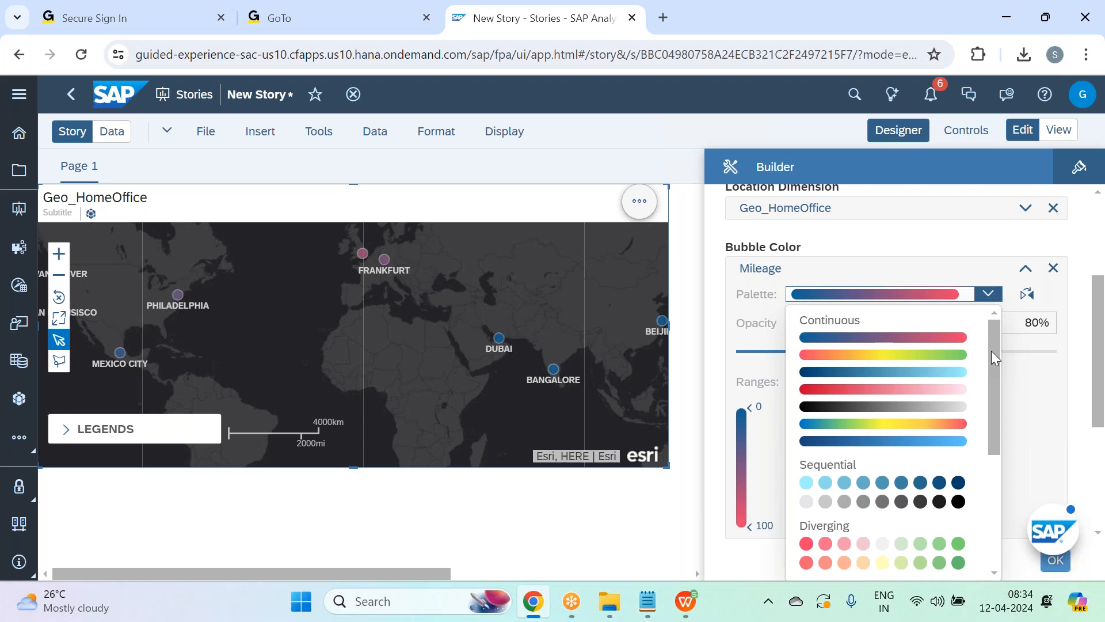
scroll(991, 350, "down", 2)
left_click_drag(993, 375, 993, 472)
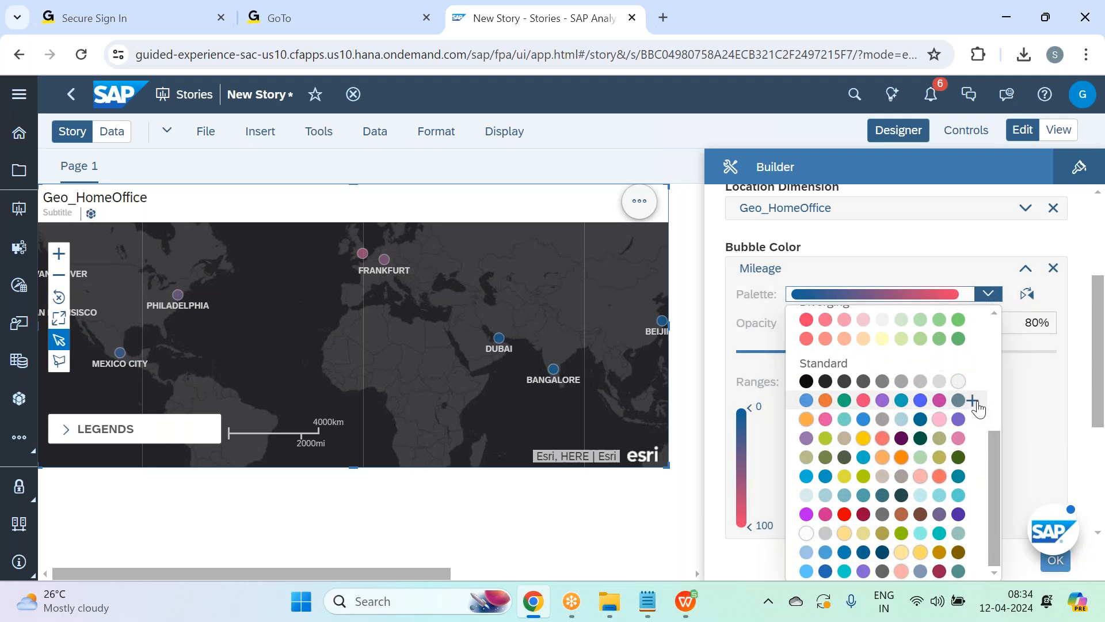
left_click(972, 401)
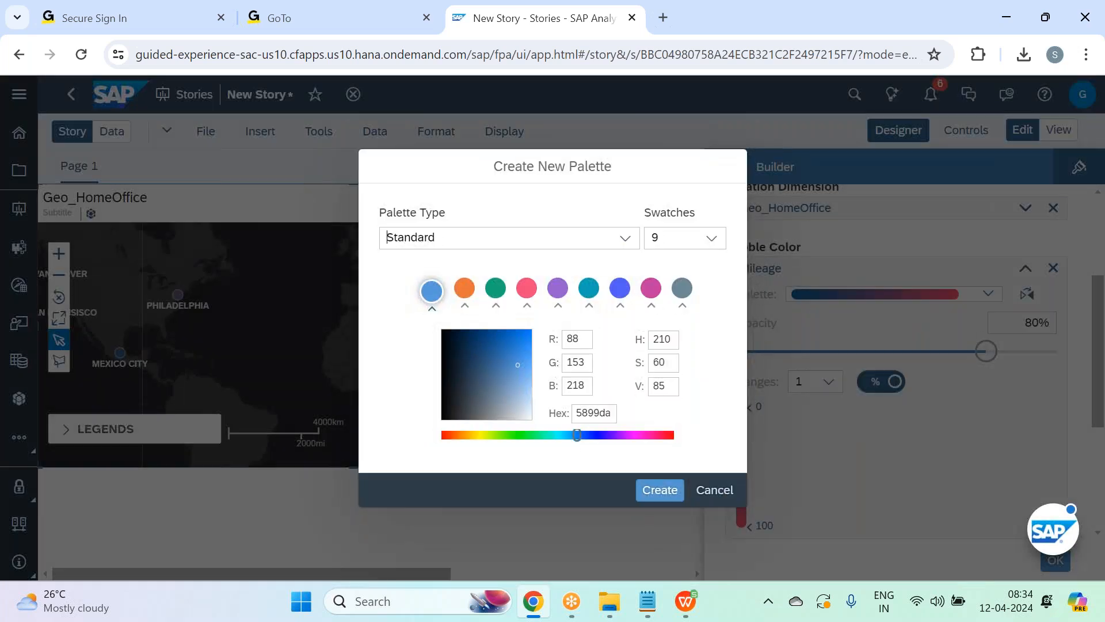
left_click(715, 247)
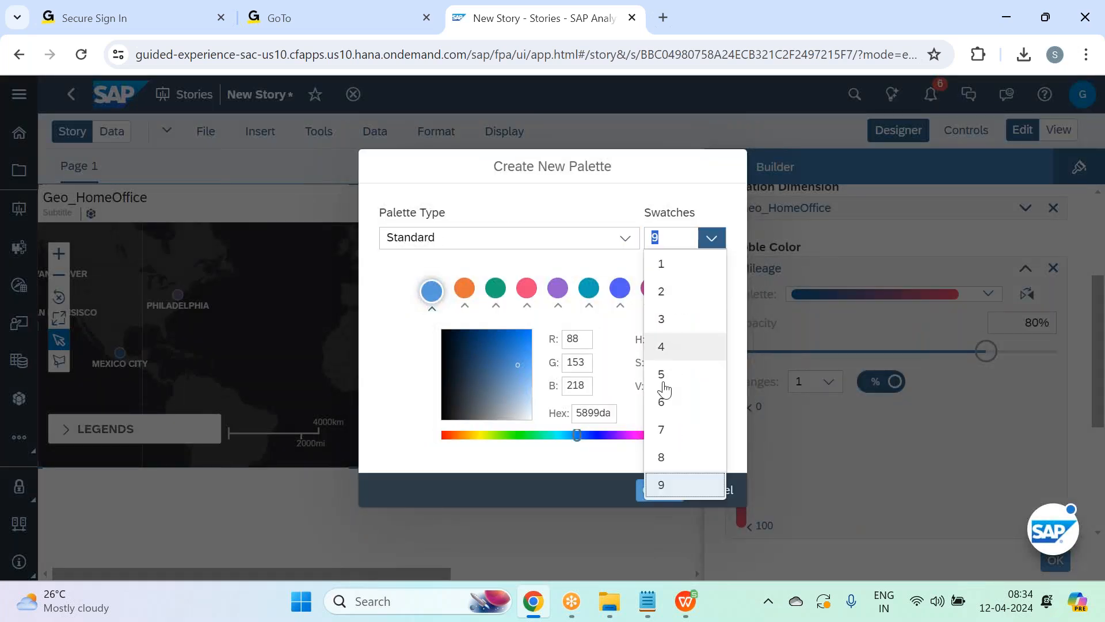
left_click(681, 379)
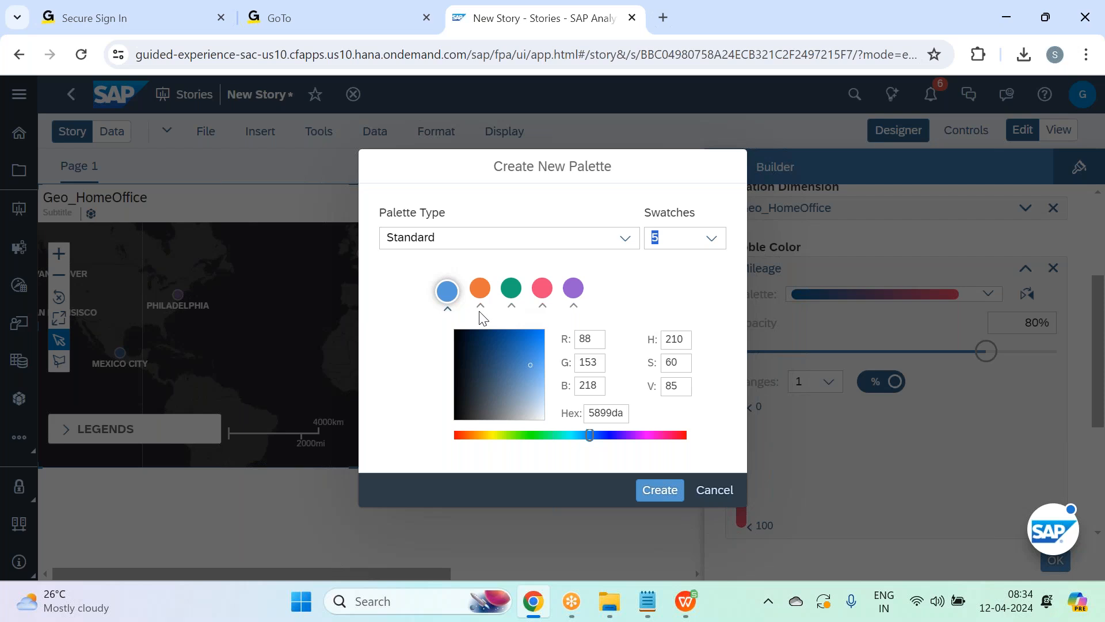
- Recolor the new palette's first swatch red and its second swatch a muted gold
left_click(448, 291)
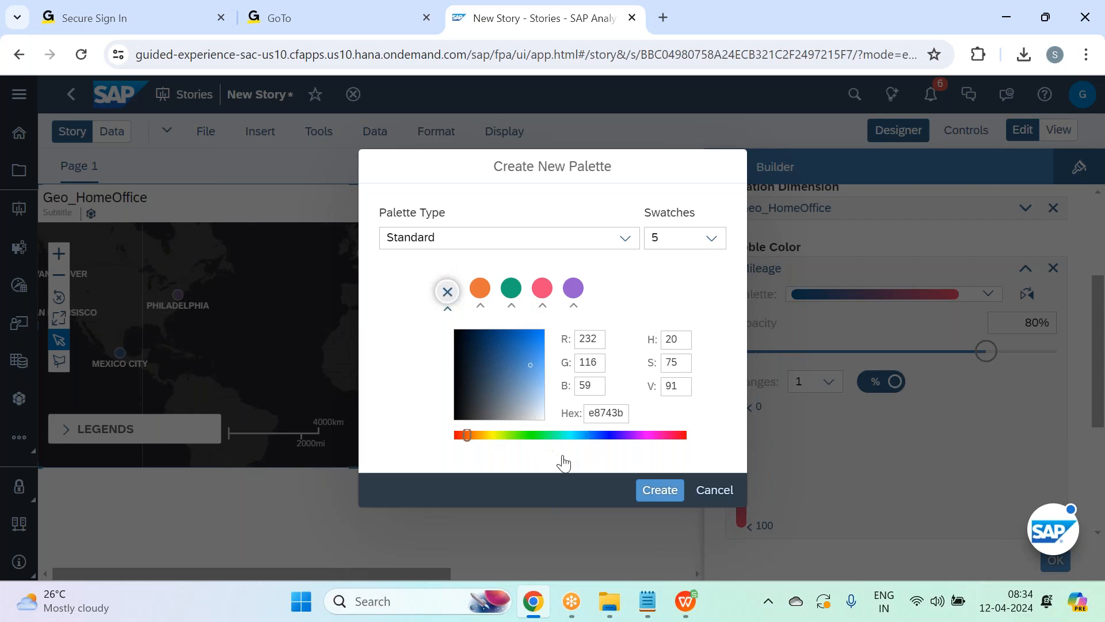
left_click_drag(468, 438, 455, 436)
left_click(523, 338)
left_click(480, 288)
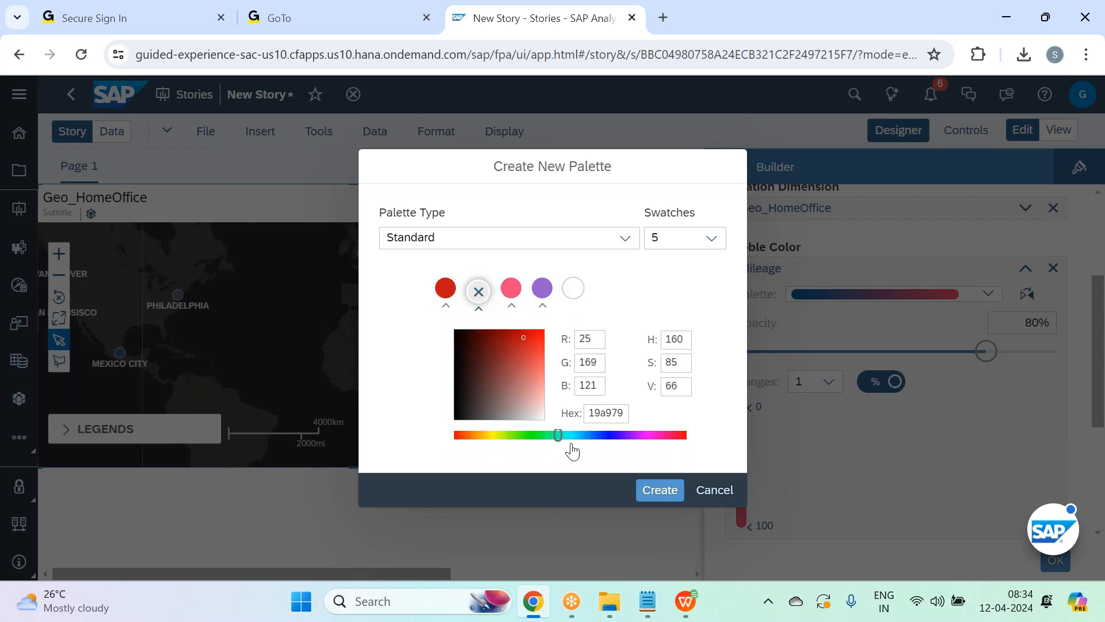
left_click_drag(552, 440, 483, 435)
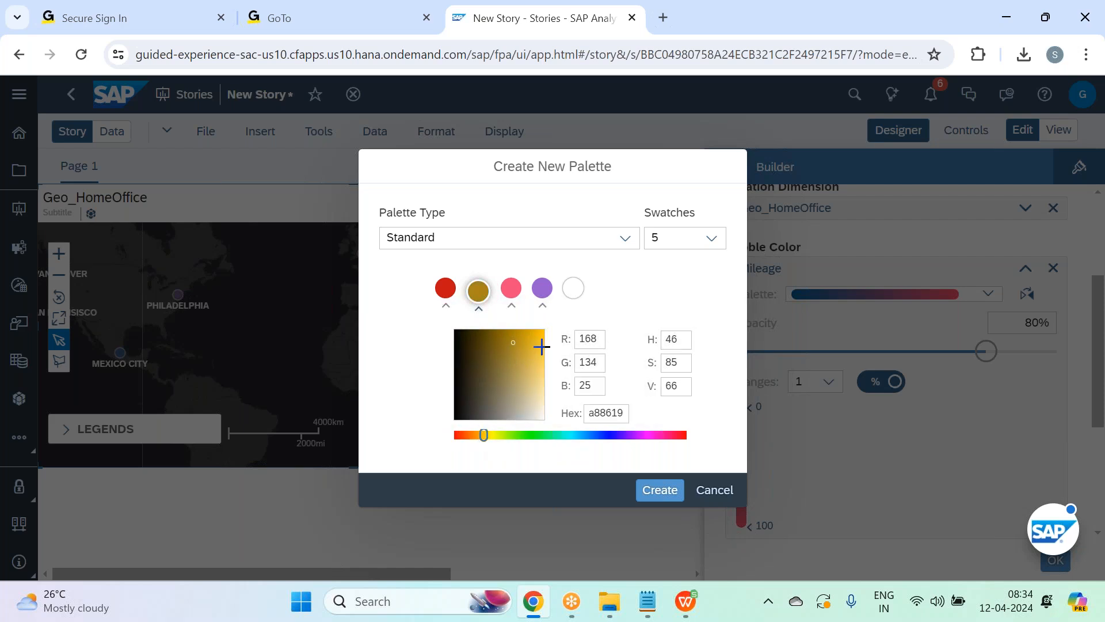
left_click(507, 364)
left_click(524, 348)
left_click(519, 365)
- Recolor the palette's third swatch blue (about 2b76af) and its fourth swatch green (about 248723)
left_click(511, 288)
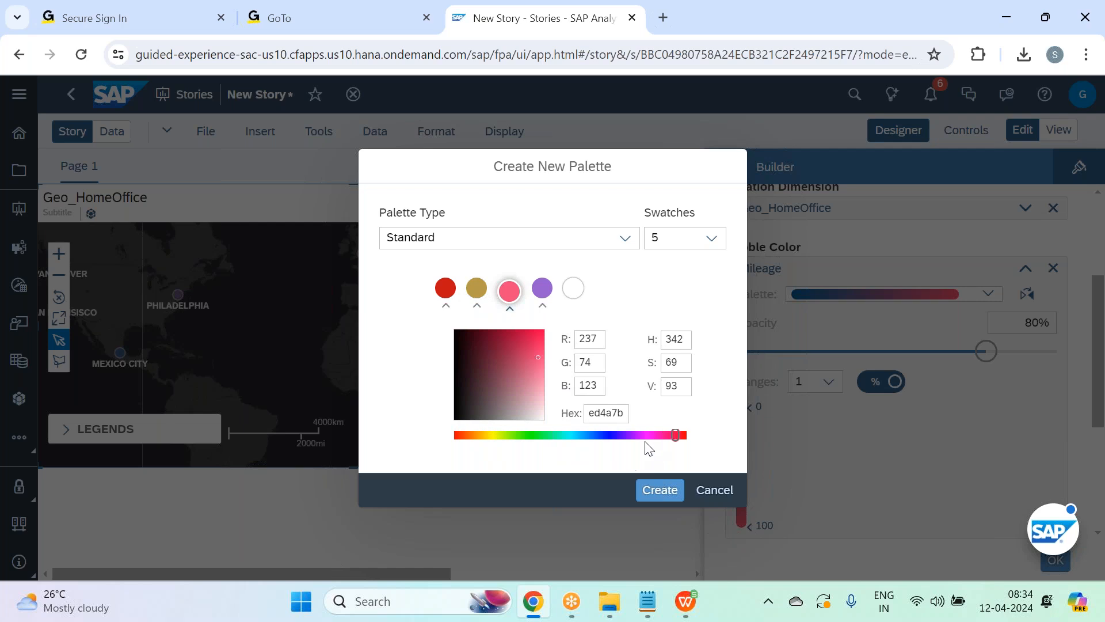
left_click_drag(676, 436, 588, 448)
left_click(515, 351)
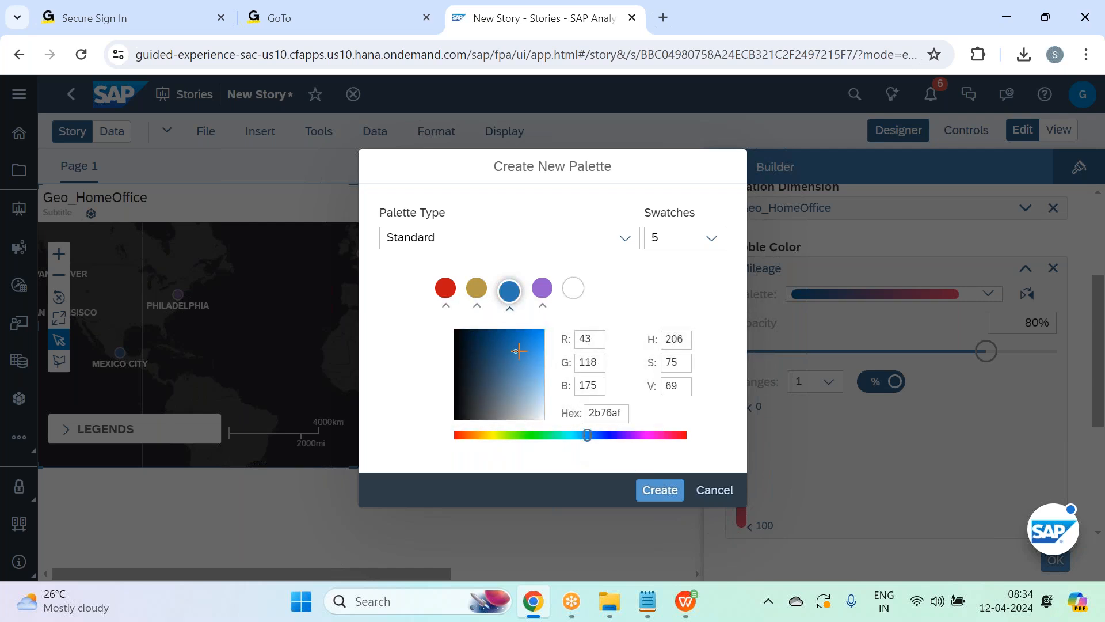
left_click(542, 288)
left_click_drag(576, 437, 531, 437)
left_click(502, 351)
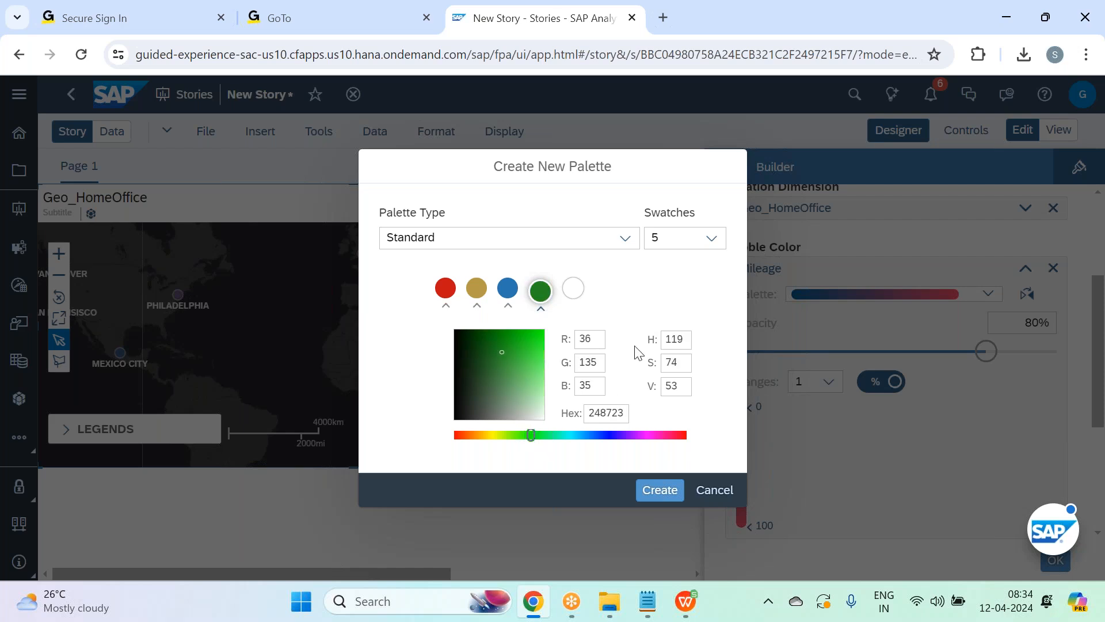
- Recolor the fifth swatch purple (about a160db) and create the palette for the Mileage bubbles
left_click(574, 290)
left_click(478, 436)
left_click_drag(564, 442, 630, 438)
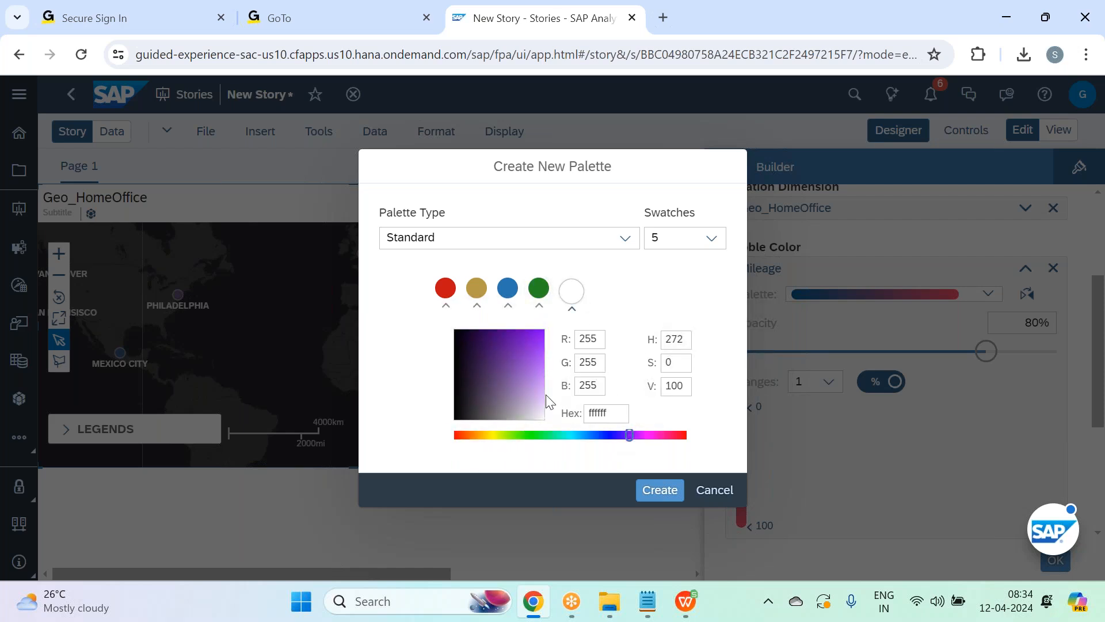
left_click(532, 369)
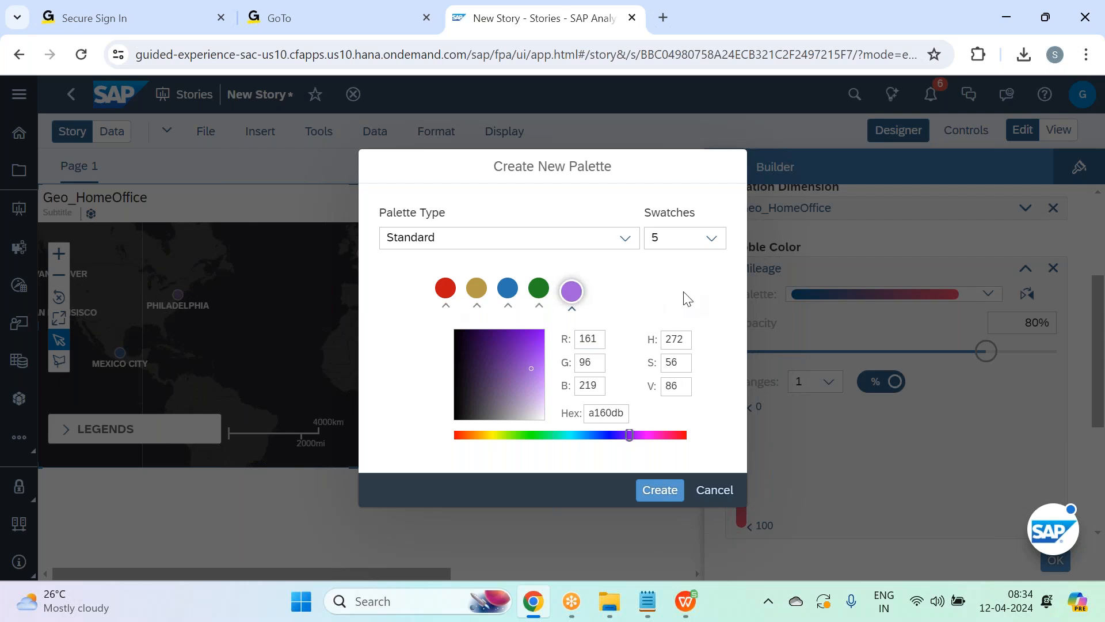
left_click(659, 490)
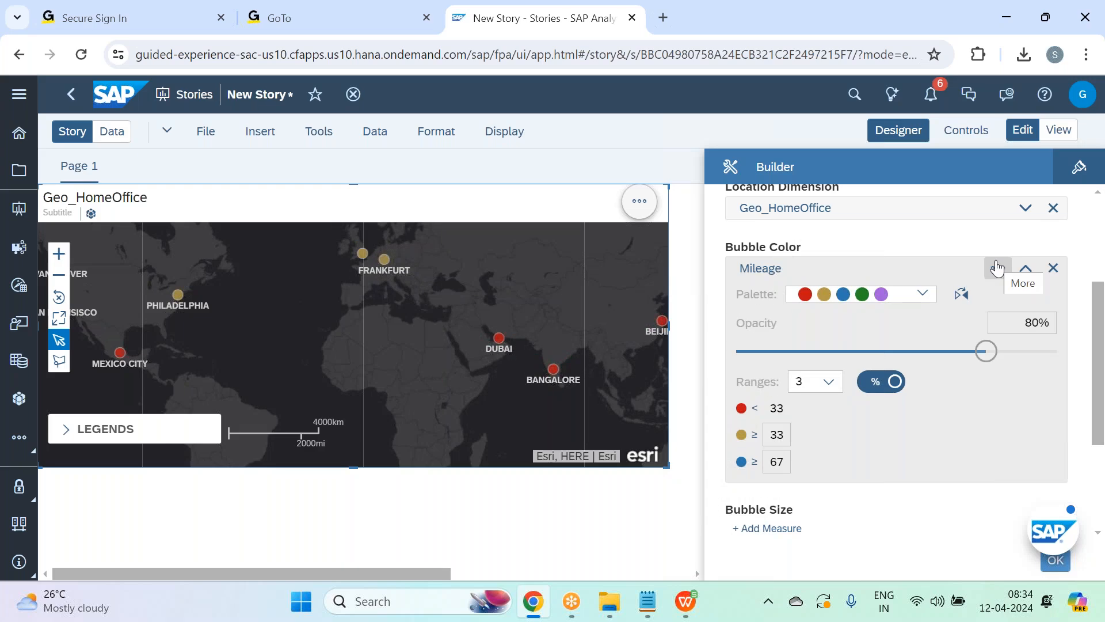
- Set the Mileage color ranges to 4 and define them by absolute numbers instead of percentages
left_click(840, 394)
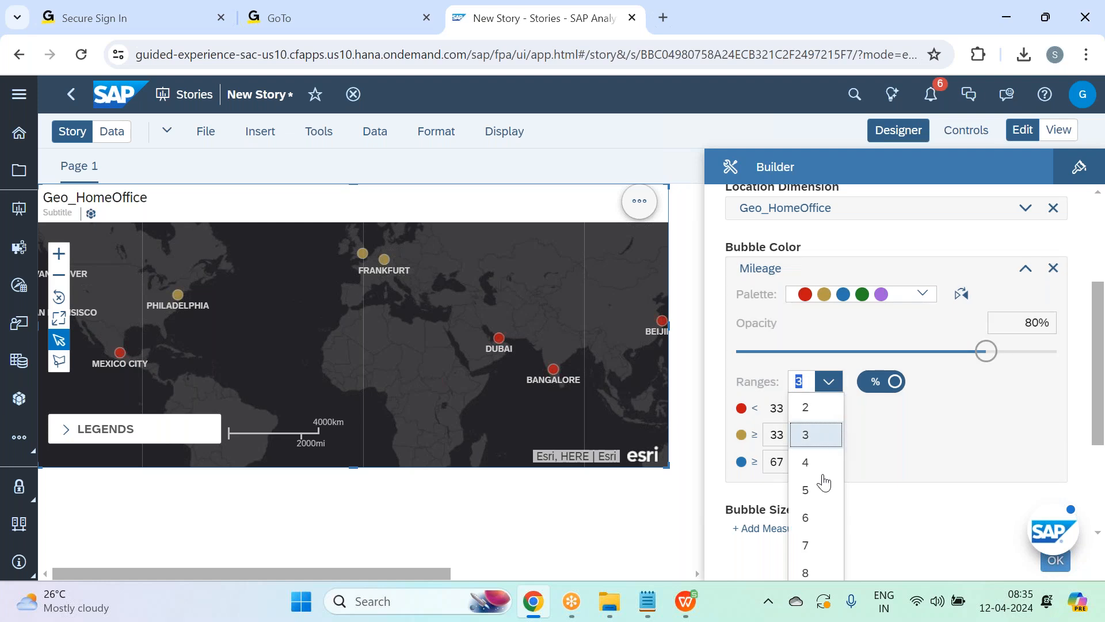
left_click(824, 461)
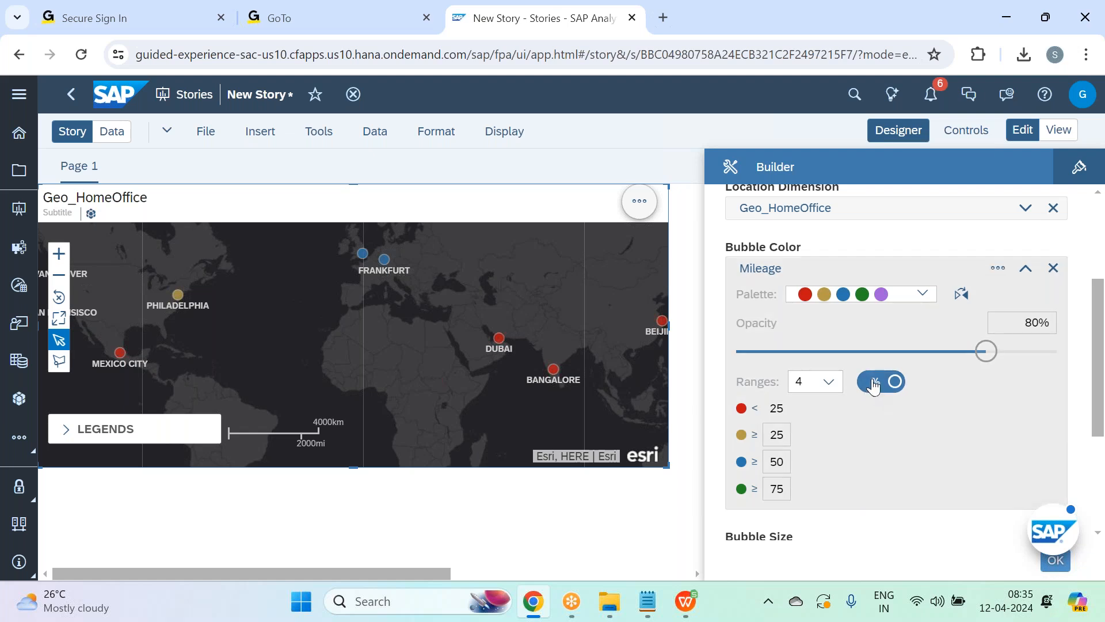
left_click(874, 383)
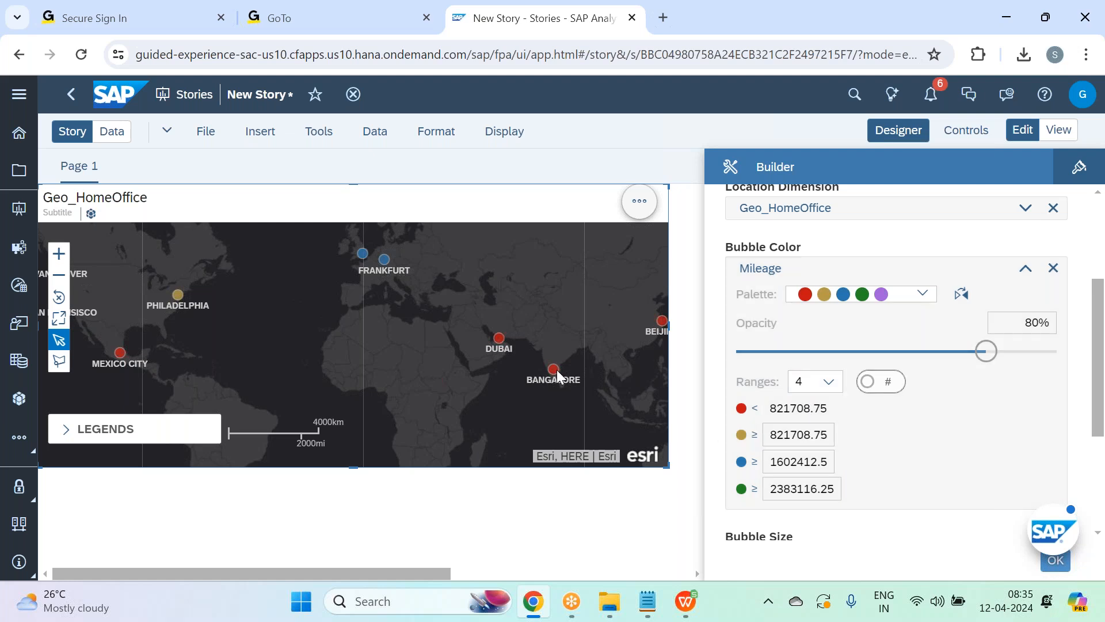
- Set the lower threshold of the gold Mileage range to 500000
mouse_move(557, 370)
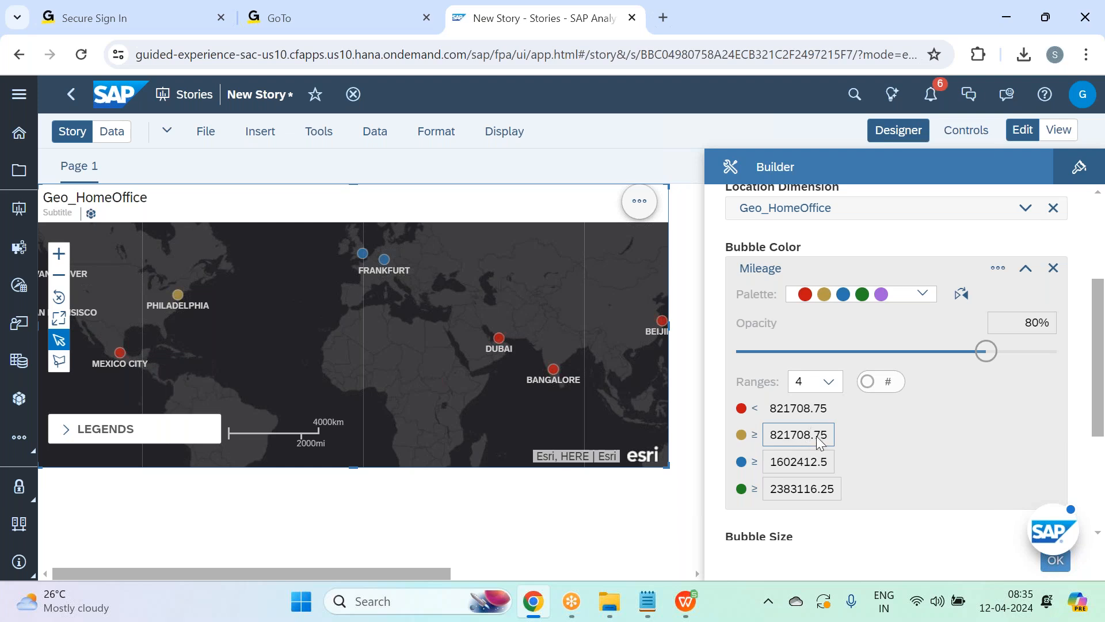
key("ctrl+a")
type("500")
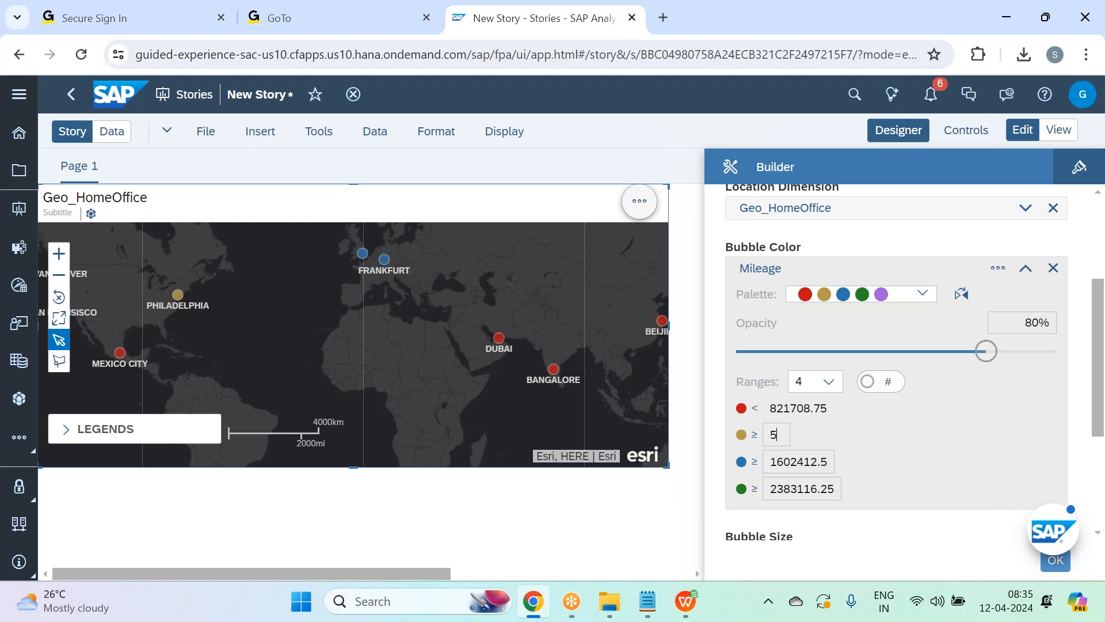
type("000")
left_click(879, 411)
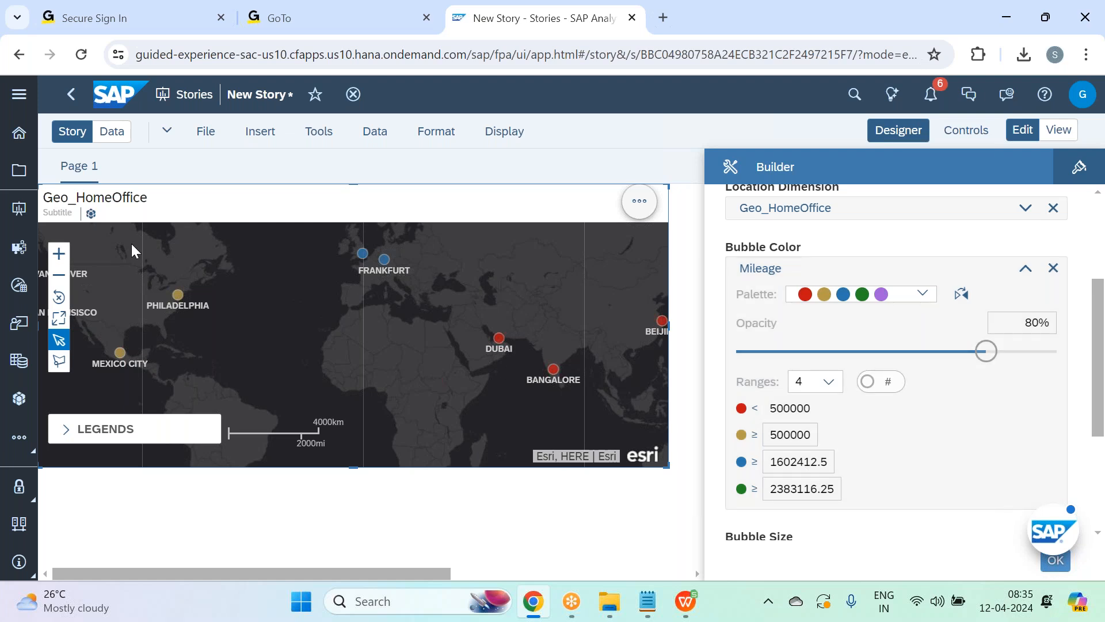
- Check the city bubbles' mileage, and set the blue range's lower threshold to 1500000 and the green range's to 2500000
mouse_move(179, 301)
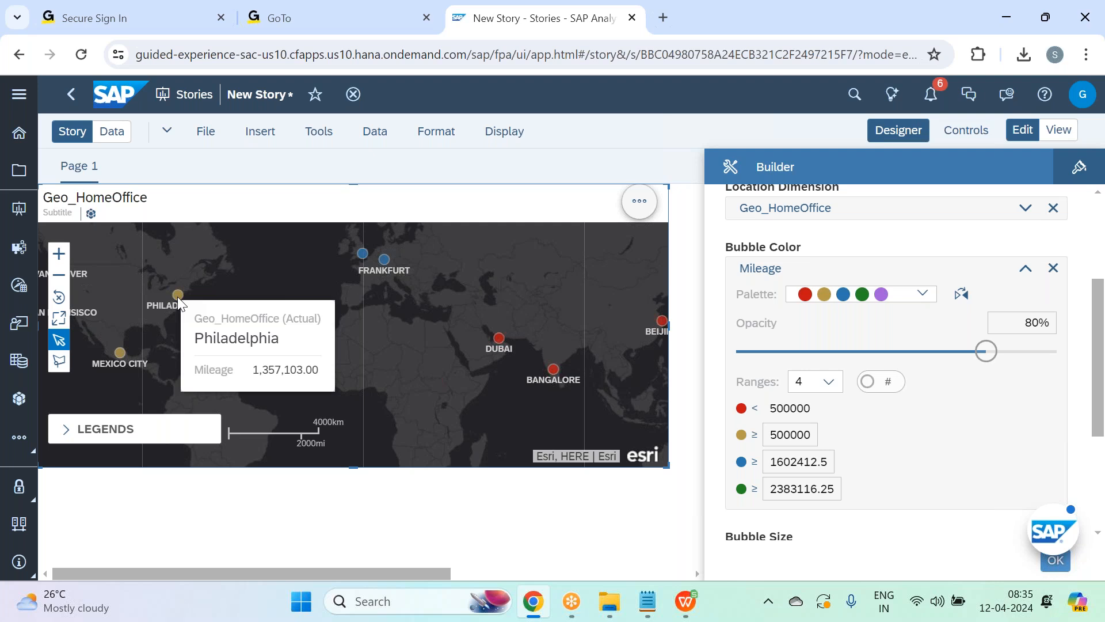
scroll(837, 453, "down", 3)
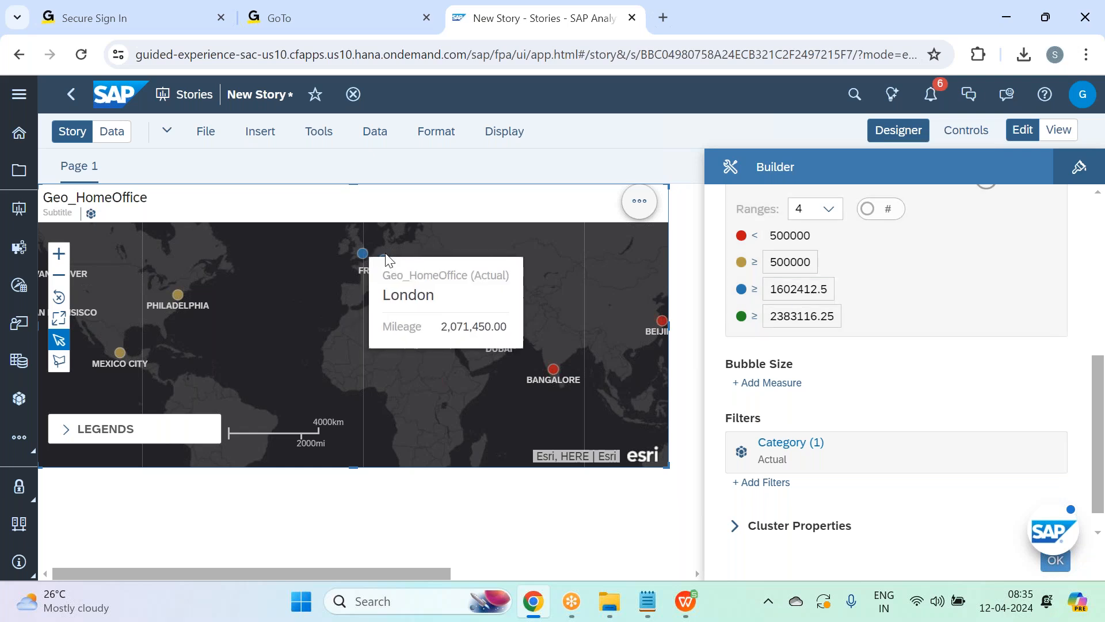
mouse_move(386, 267)
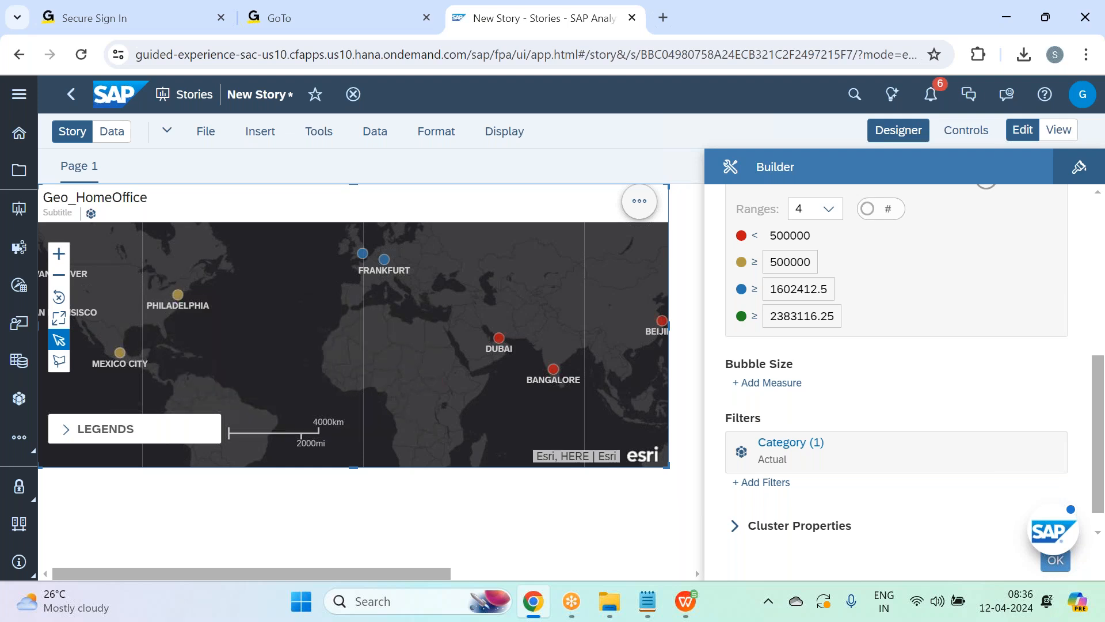
left_click_drag(151, 280, 213, 269)
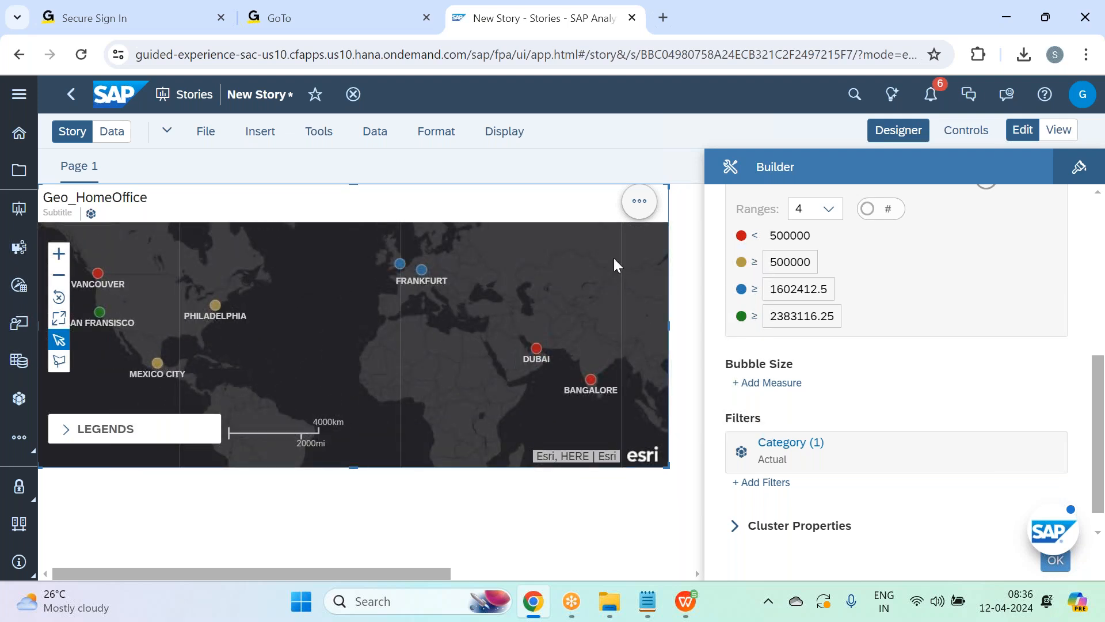
left_click(800, 290)
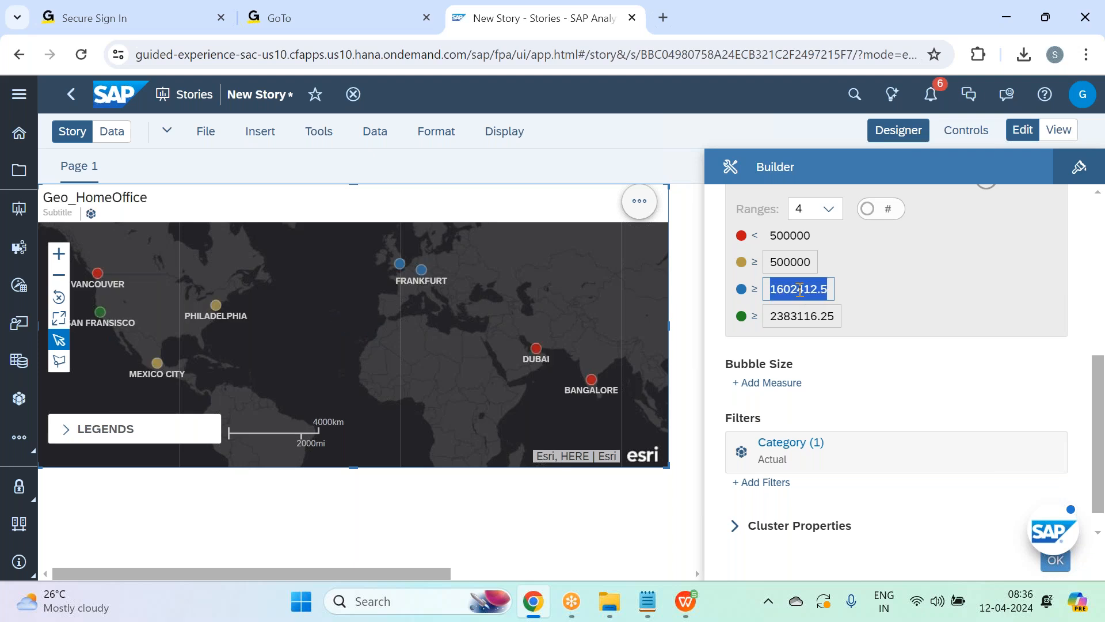
type("1500000")
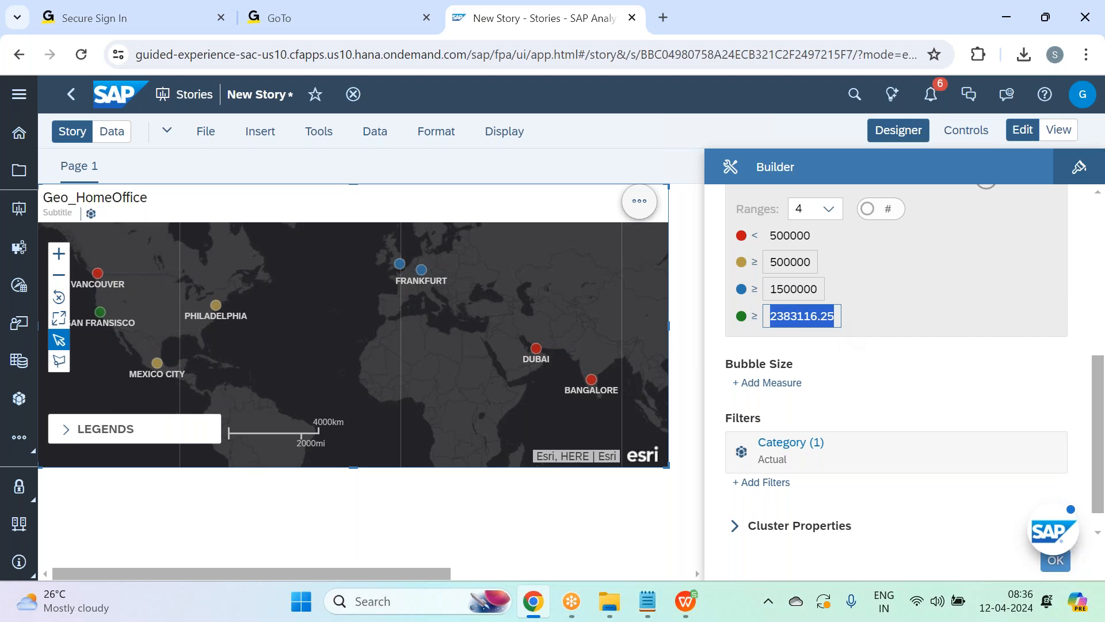
type("2500000")
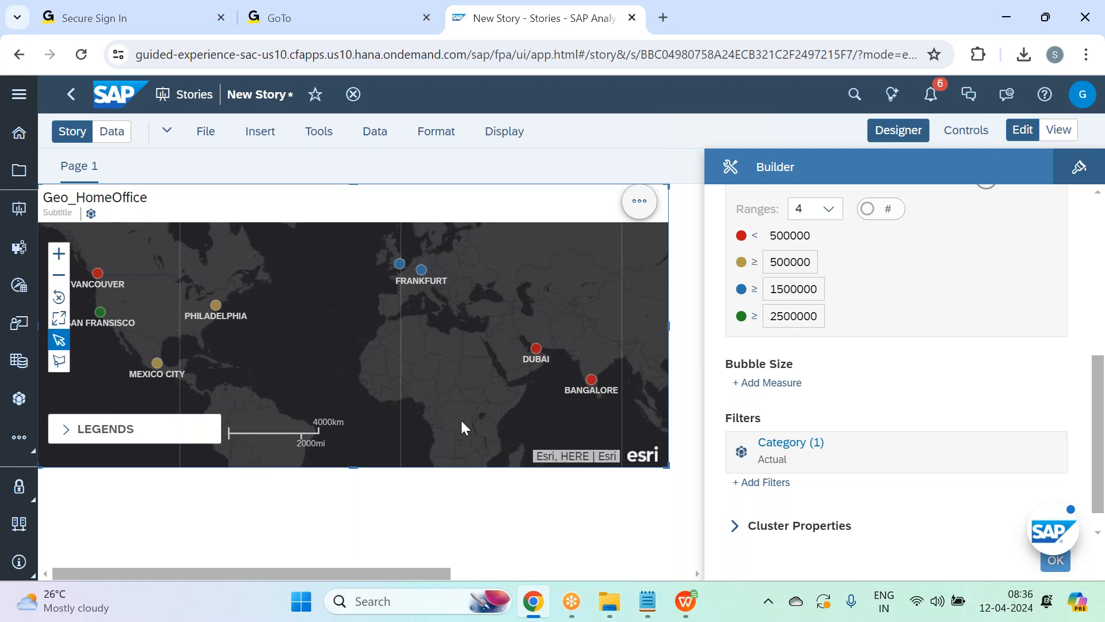
- Collapse the Mileage bubble color settings and deselect the geo map
scroll(461, 424, "up", 1)
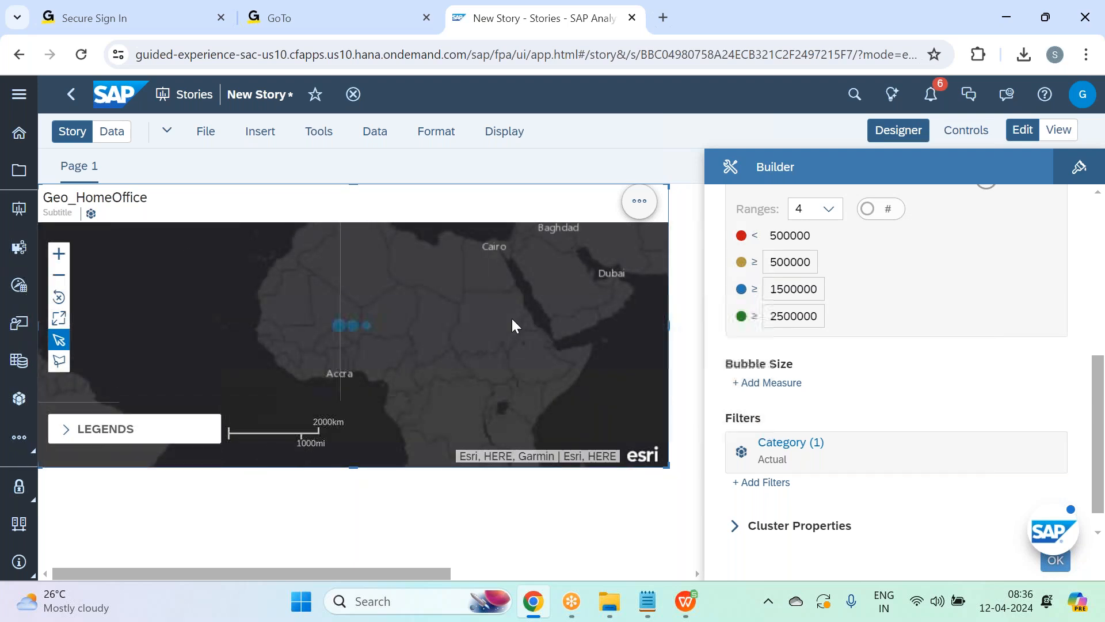
left_click(59, 276)
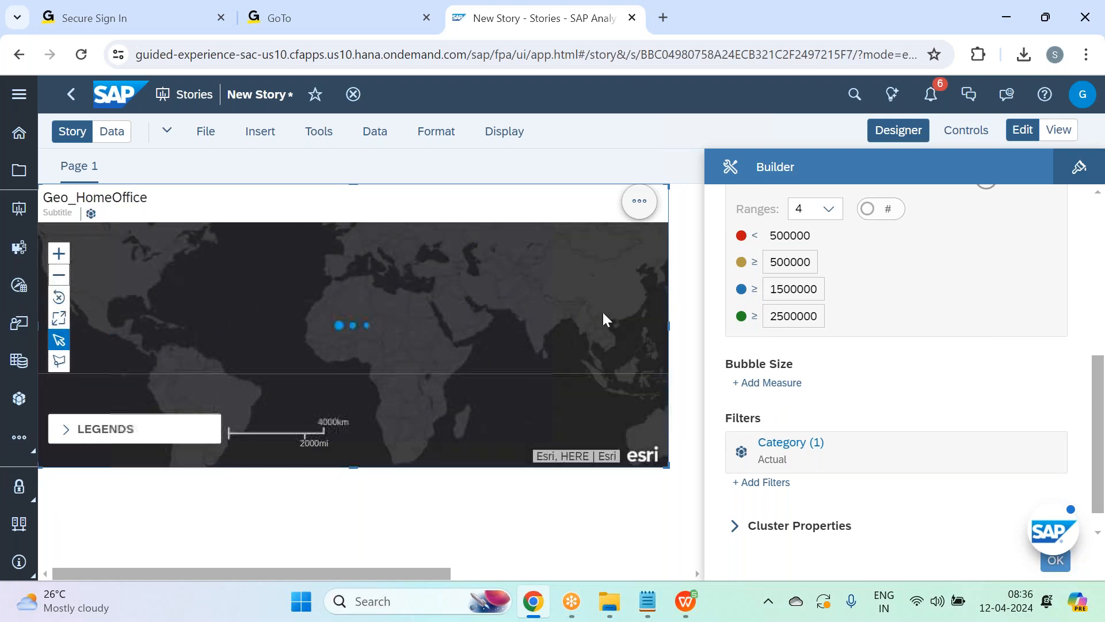
scroll(864, 322, "up", 2)
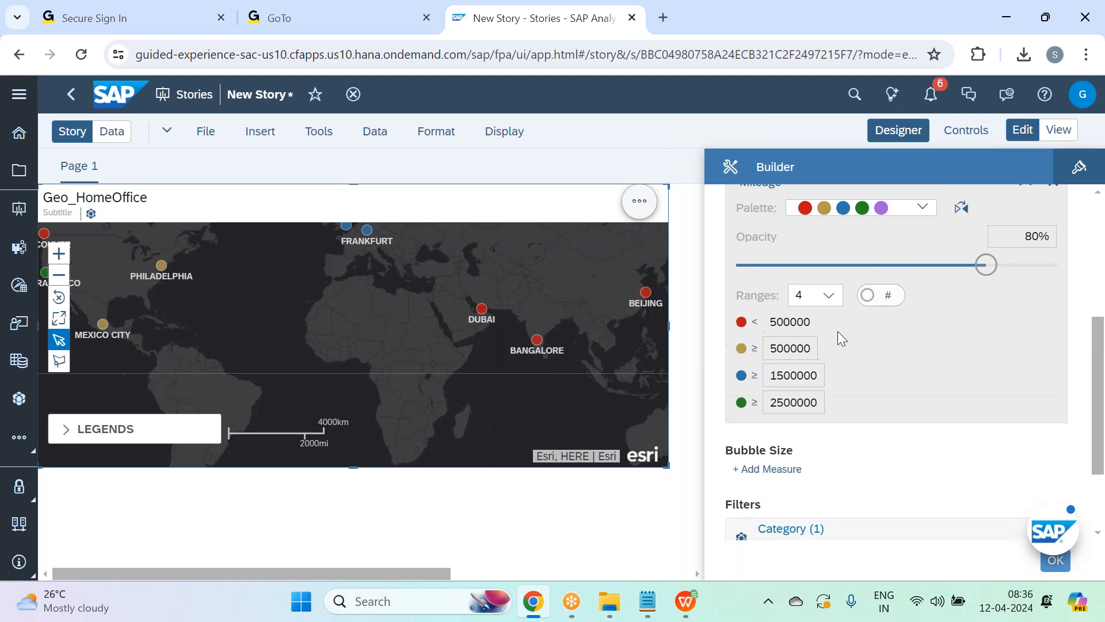
left_click(804, 369)
left_click(800, 402)
scroll(1022, 325, "up", 2)
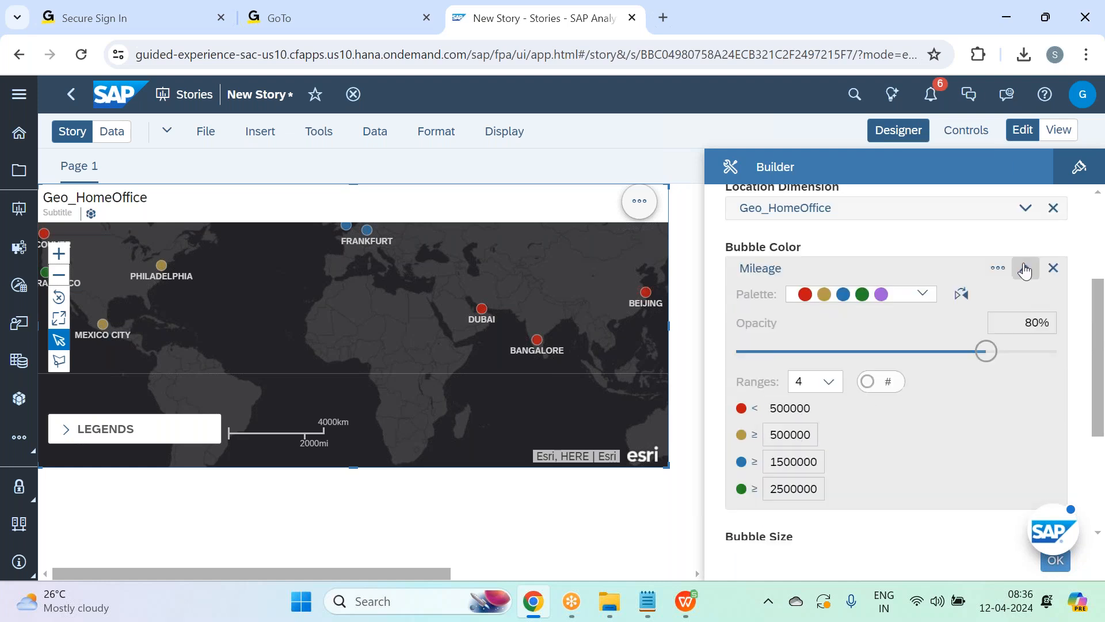
left_click(1024, 265)
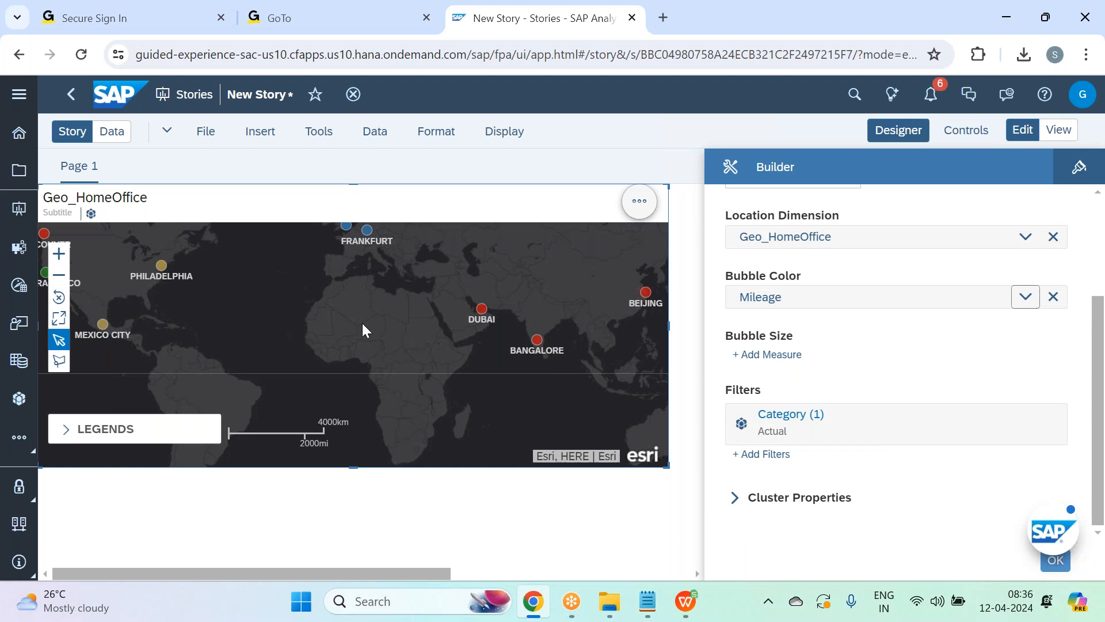
left_click_drag(368, 321, 380, 339)
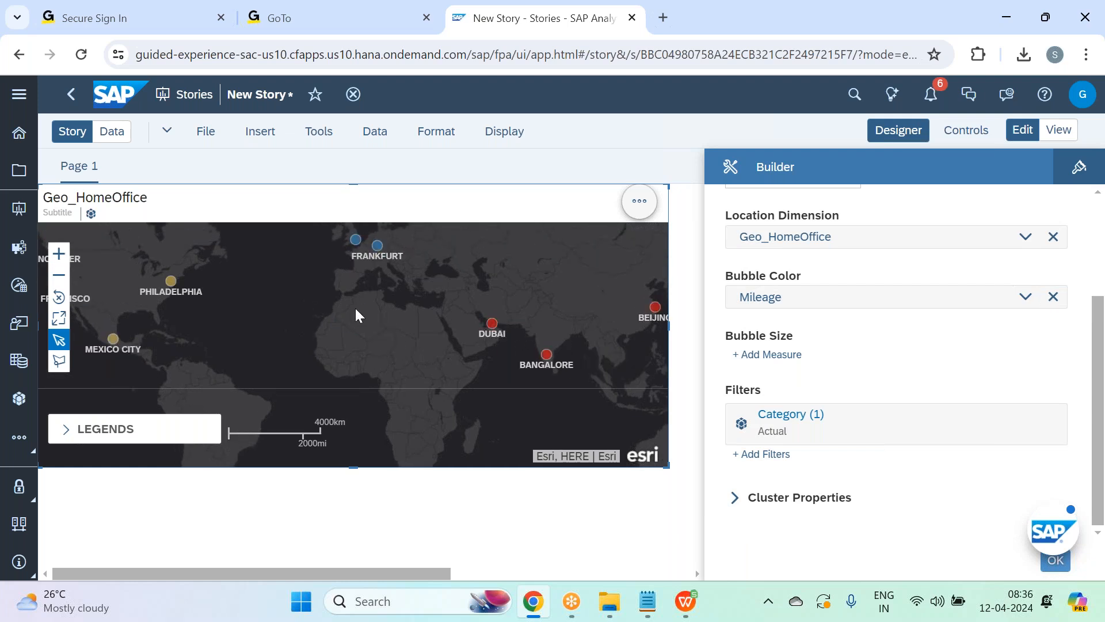
left_click(543, 530)
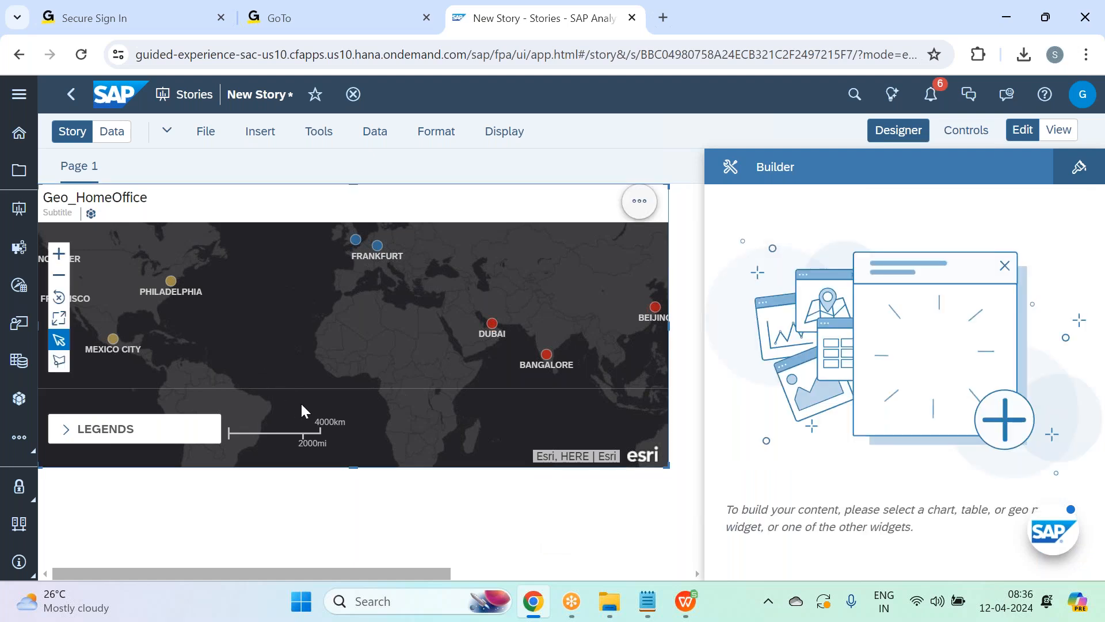
- Add Ticket_Amount as the bubble size measure of the geo map's bubble layer
left_click(531, 383)
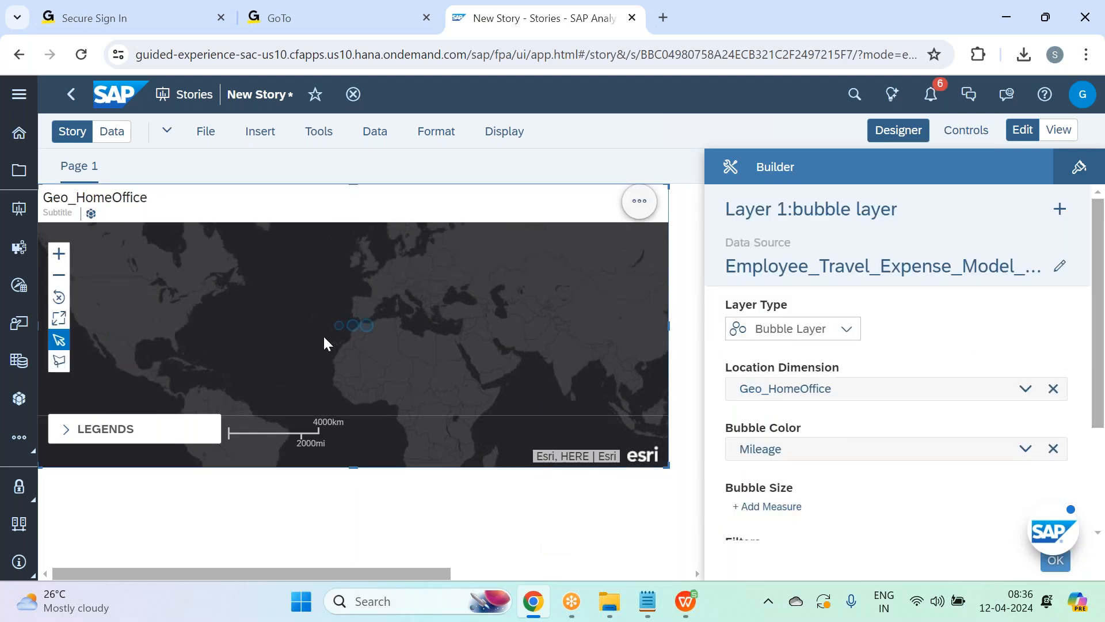
mouse_move(388, 347)
left_mouse_down()
mouse_move(365, 345)
mouse_move(375, 354)
left_mouse_up()
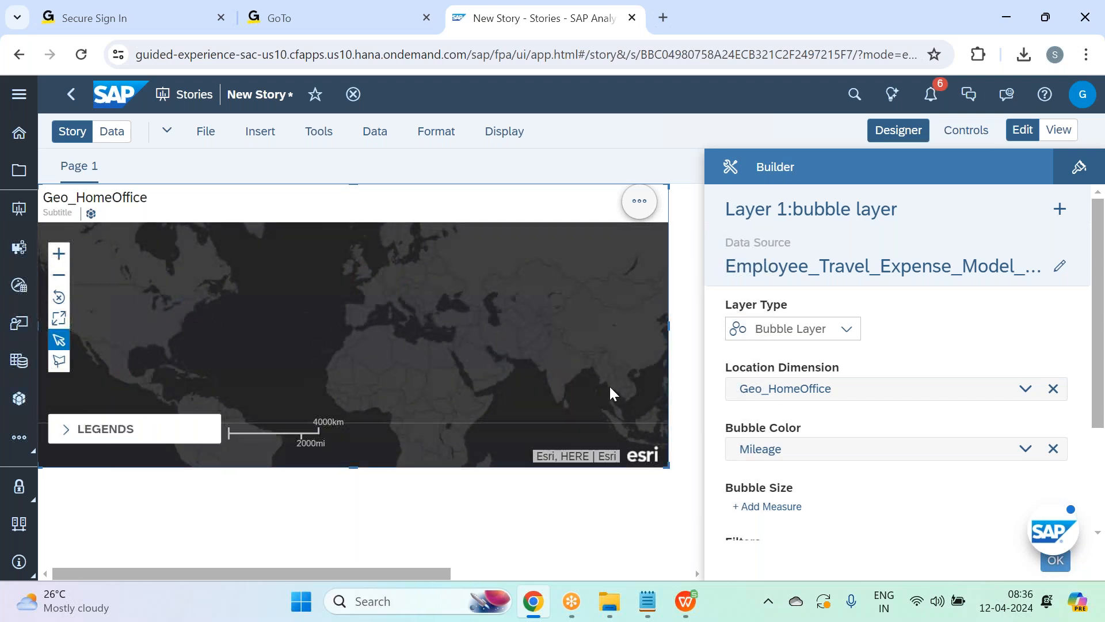
scroll(919, 427, "down", 2)
left_click(768, 420)
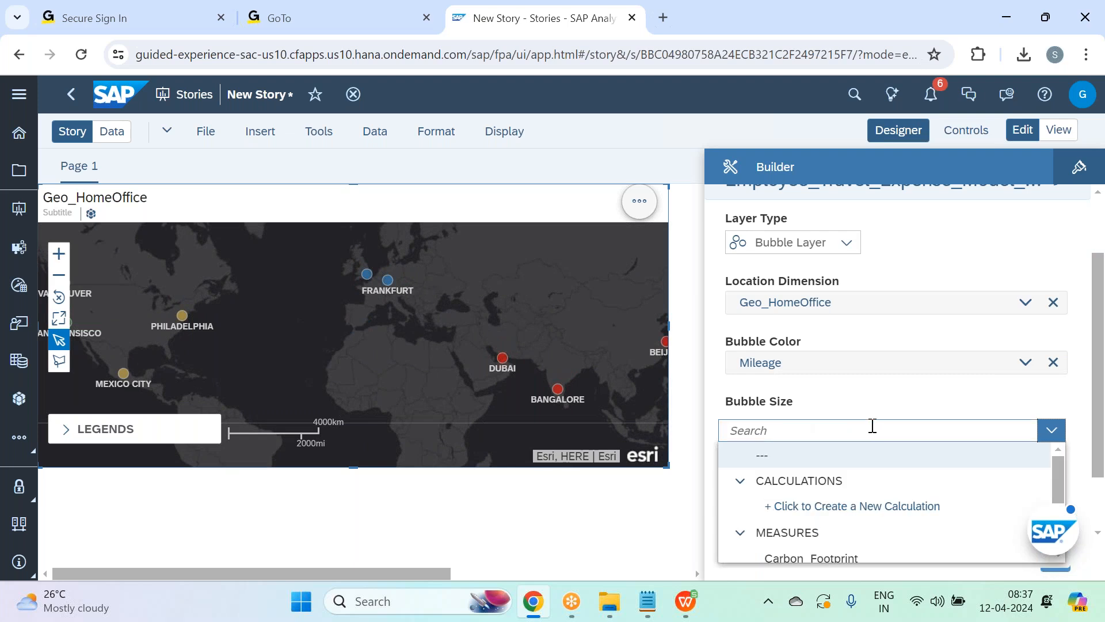
scroll(897, 501, "down", 2)
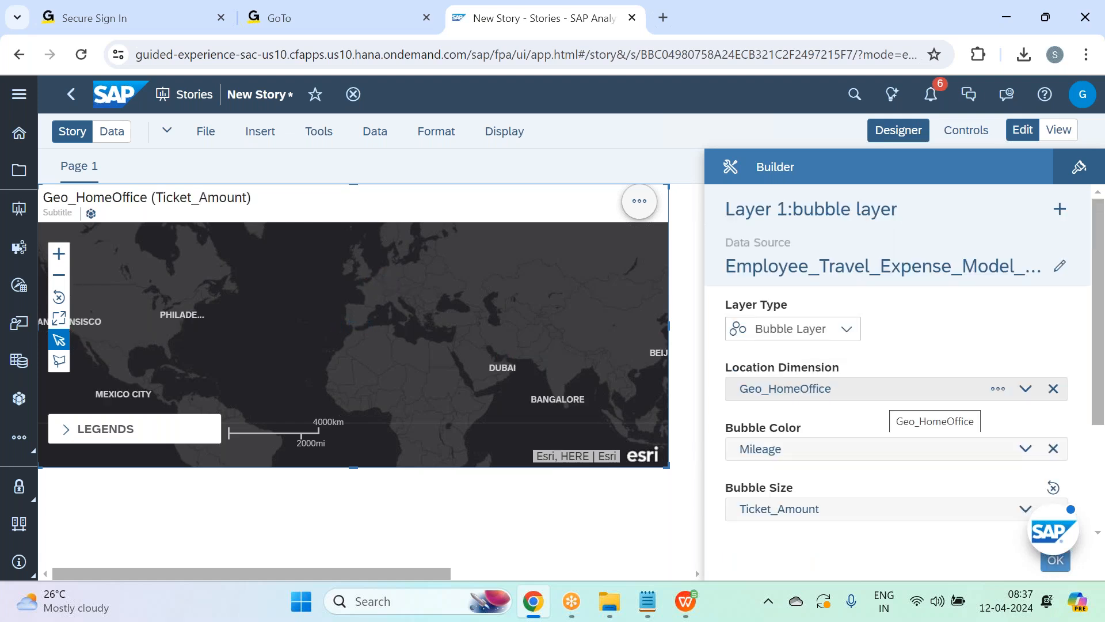
- Set the Ticket_Amount bubble size to 50% and hide the designer
scroll(886, 438, "down", 3)
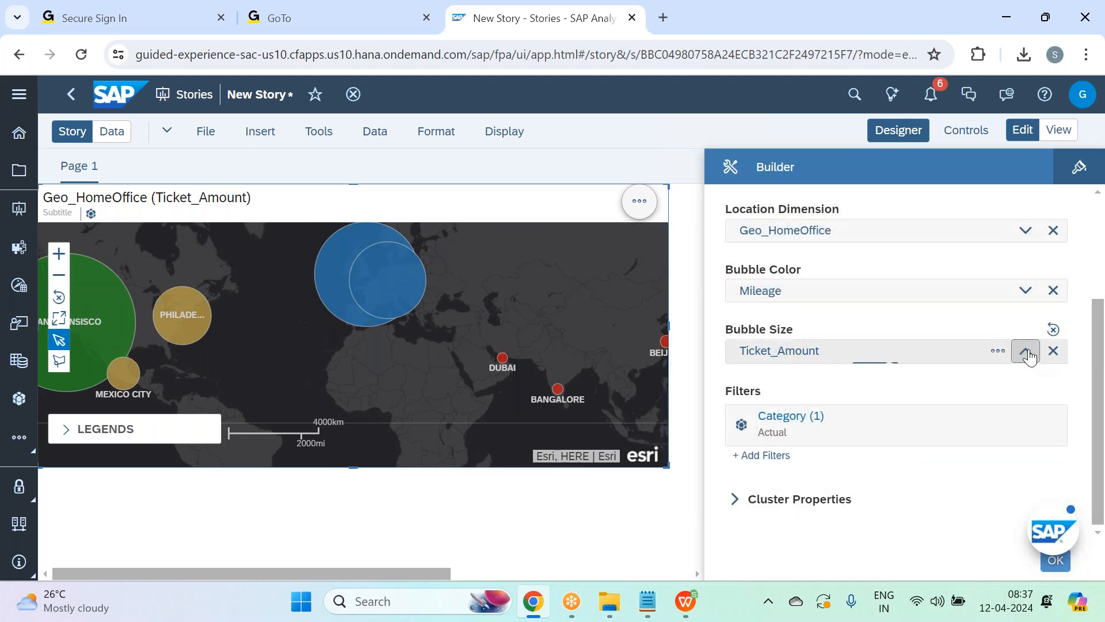
left_click(1025, 353)
left_click_drag(842, 406, 803, 409)
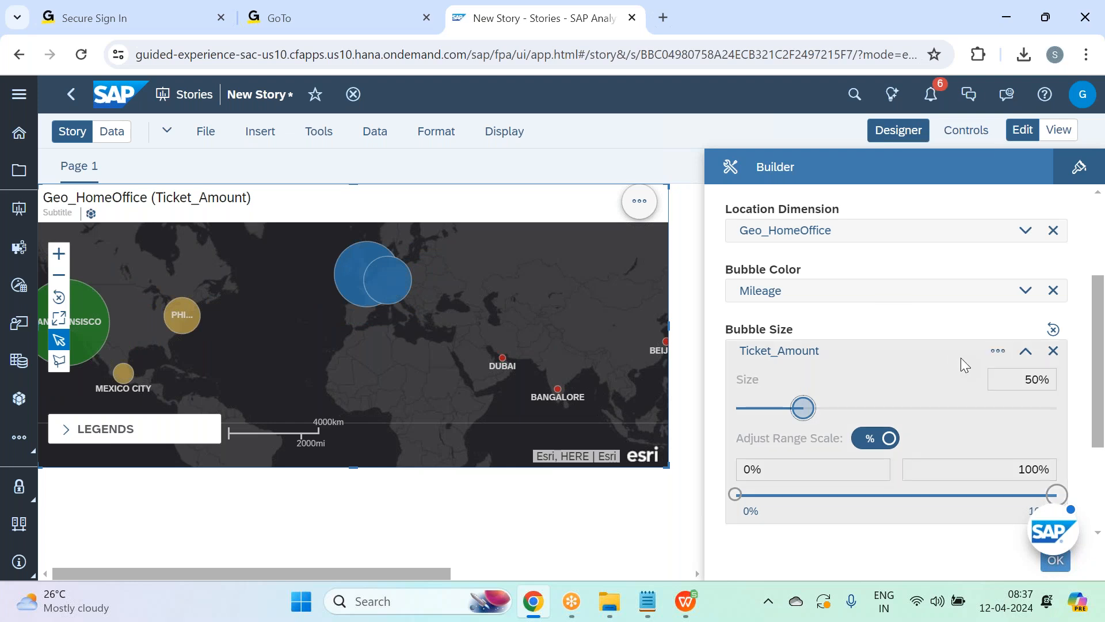
left_click(1026, 351)
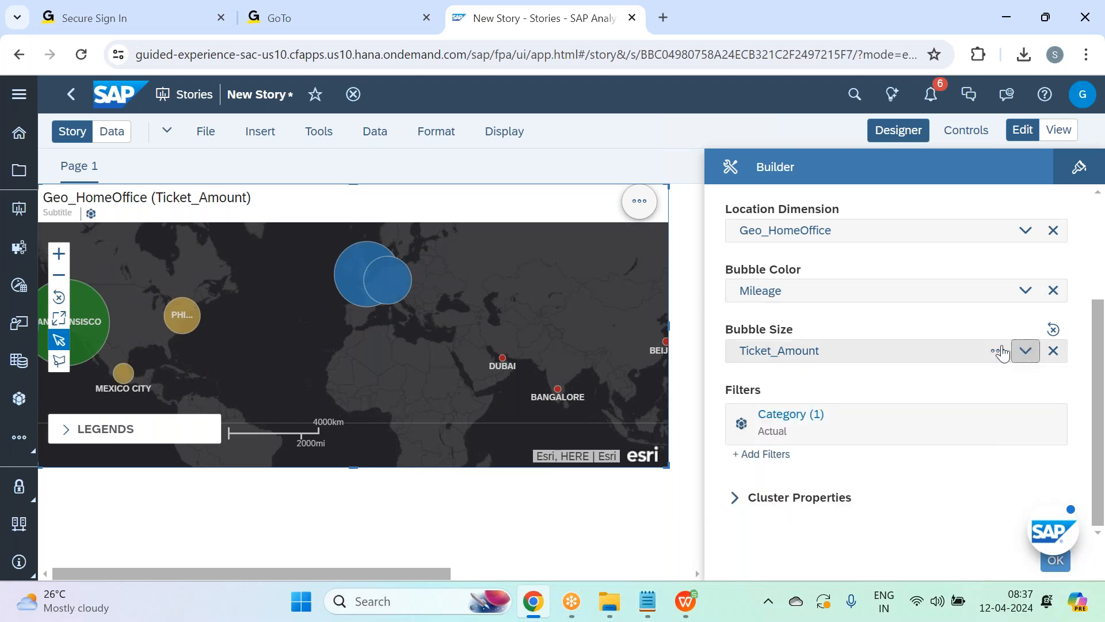
left_click(891, 132)
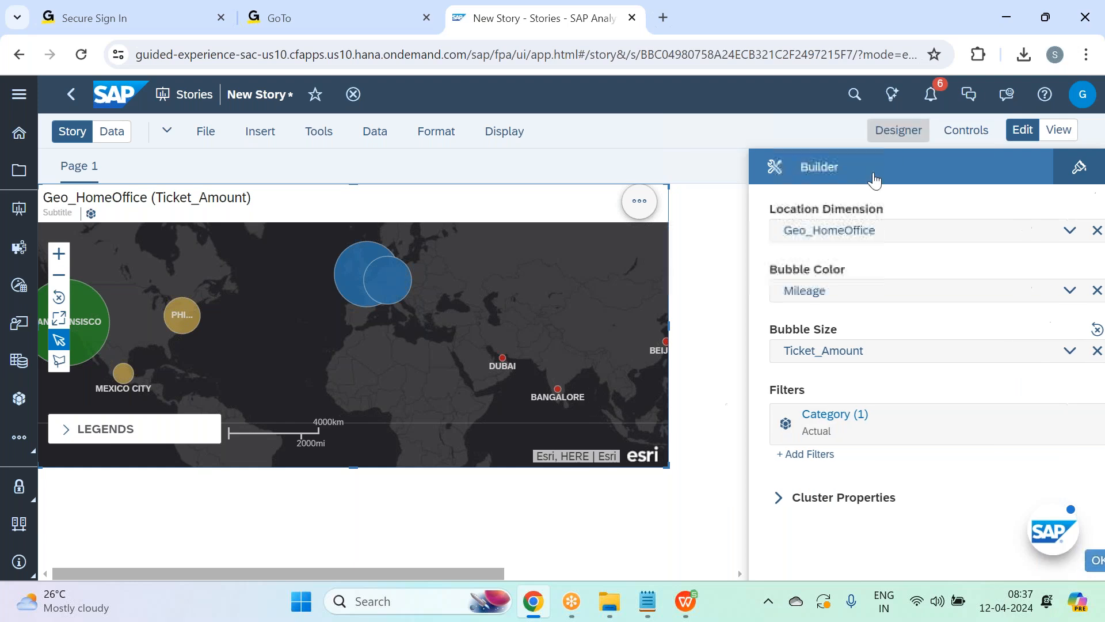
- Open the story preferences and show the default color palettes for Charts/Geo tiles
left_click(211, 138)
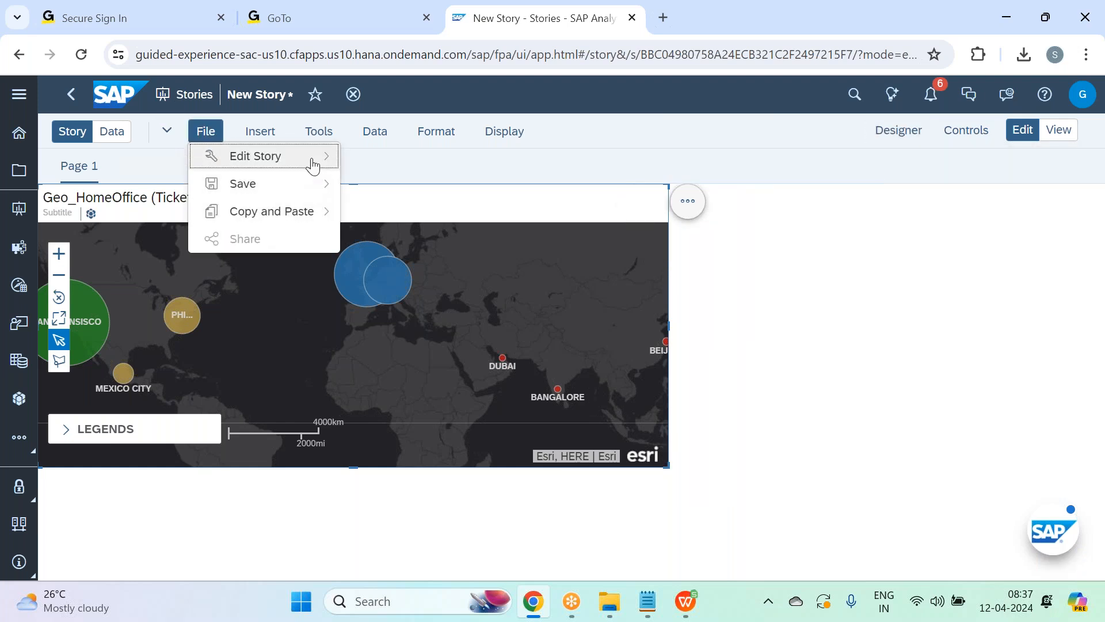
mouse_move(313, 166)
left_click(424, 188)
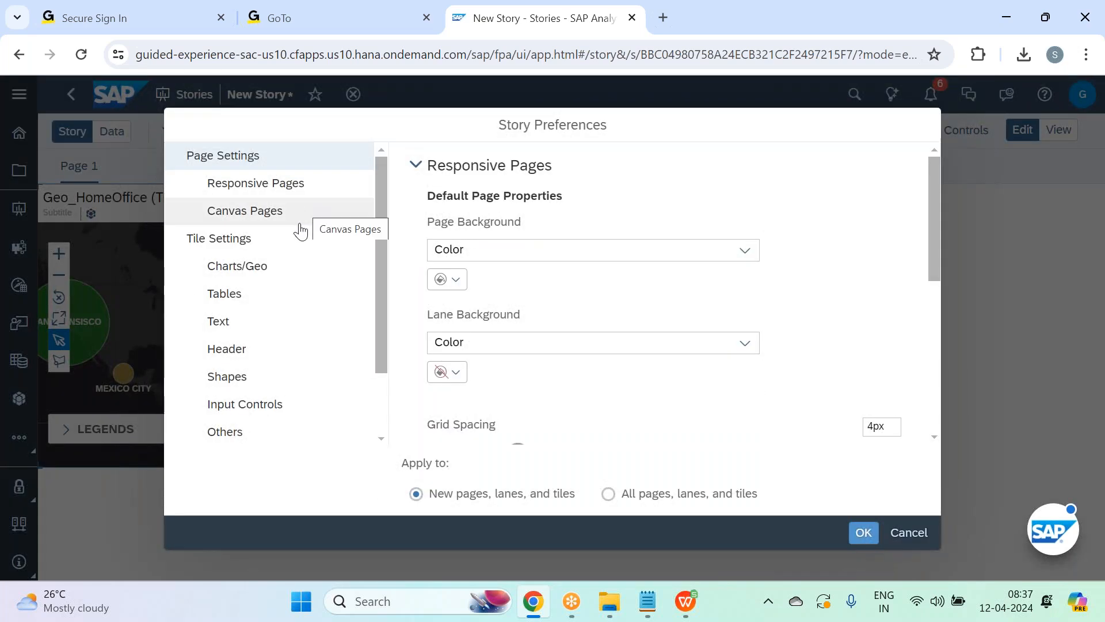
left_click(291, 277)
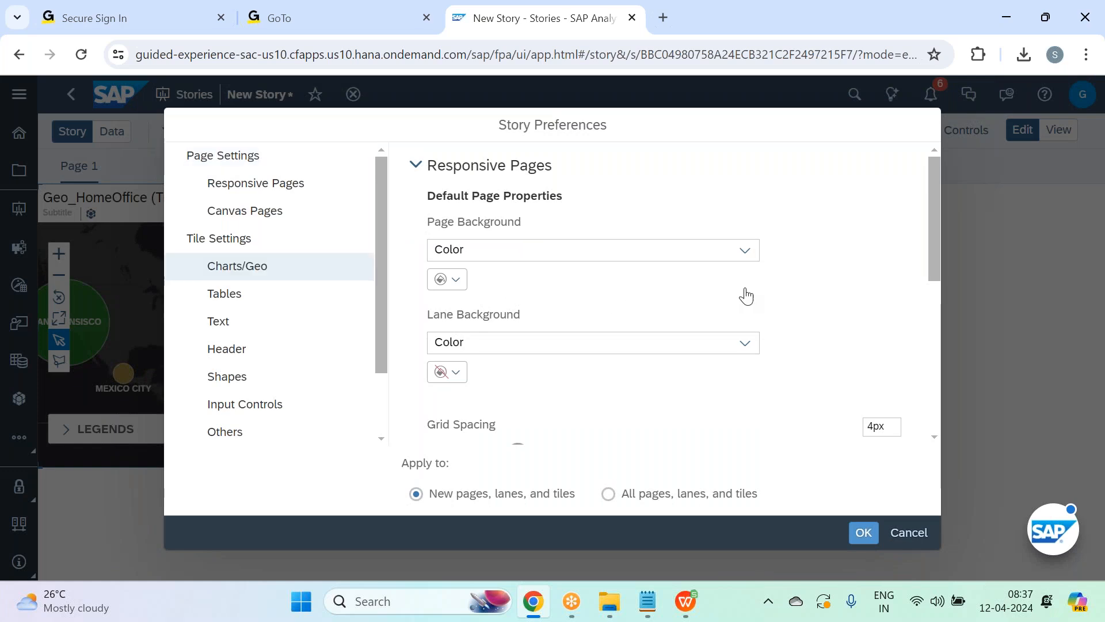
scroll(746, 316, "down", 5)
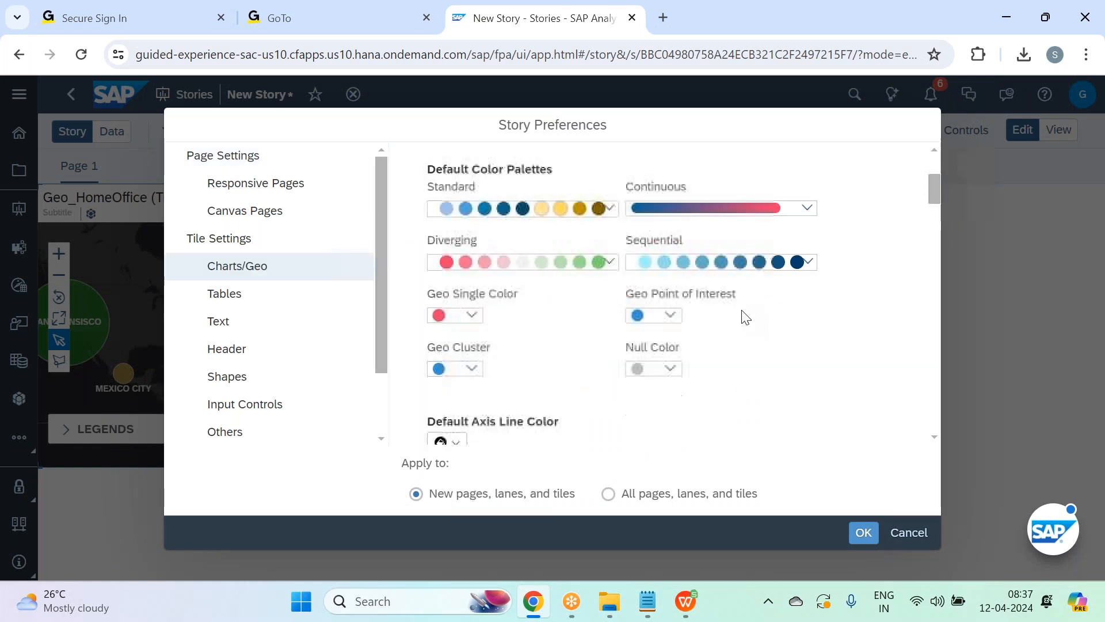
scroll(745, 317, "up", 2)
scroll(691, 276, "up", 1)
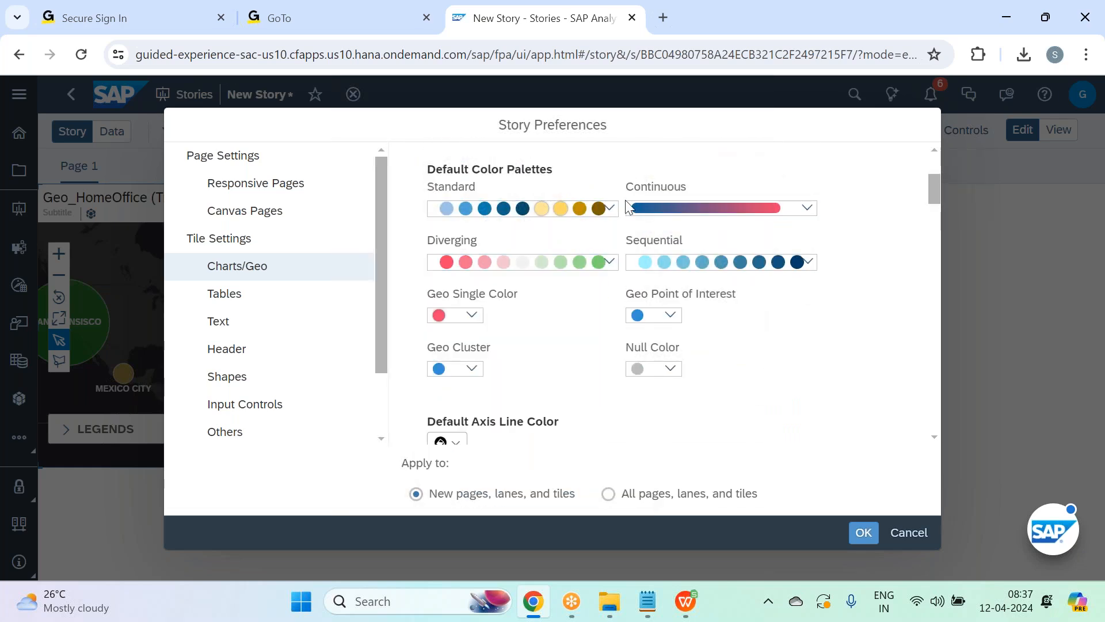
- Set the default standard color palette for Charts/Geo to the multicolor one starting with blue, orange, green and pink
left_click(599, 212)
left_click(596, 218)
left_click(595, 223)
left_click(593, 220)
left_click(582, 228)
left_click(576, 239)
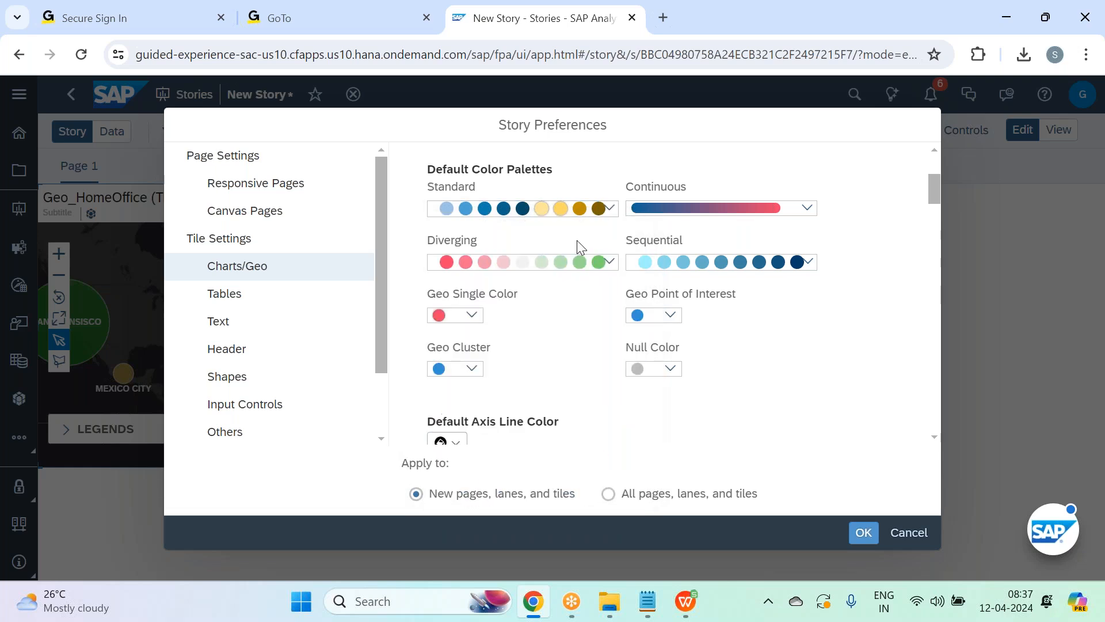
left_click(540, 214)
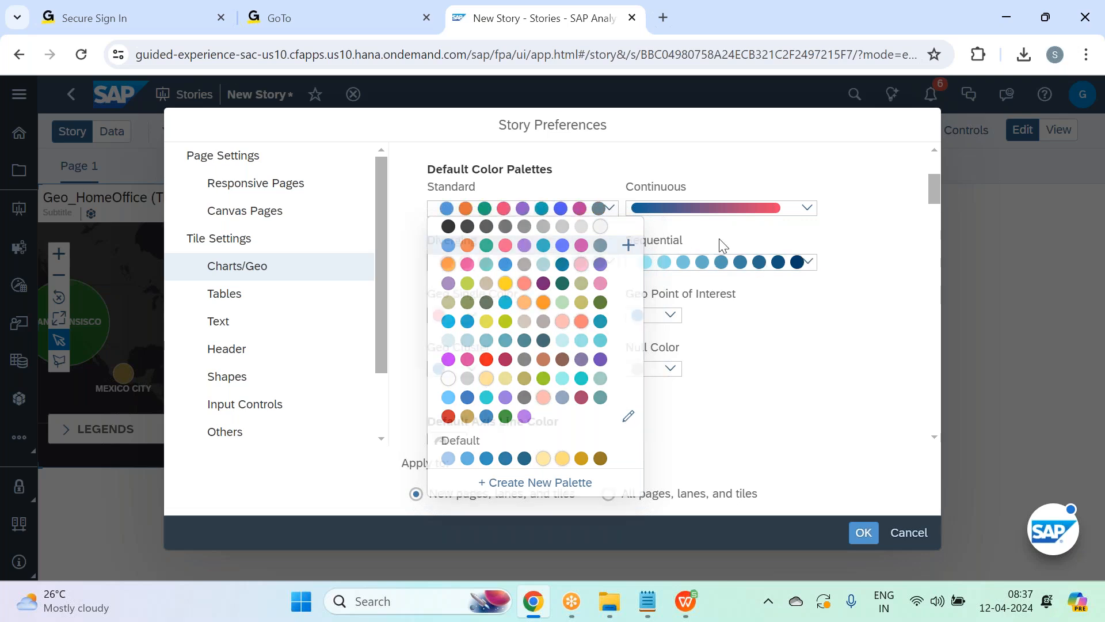
left_click(524, 245)
- Set the default tile border for Charts/Geo to All Borders with a line width of 2
scroll(841, 247, "down", 5)
scroll(845, 249, "down", 2)
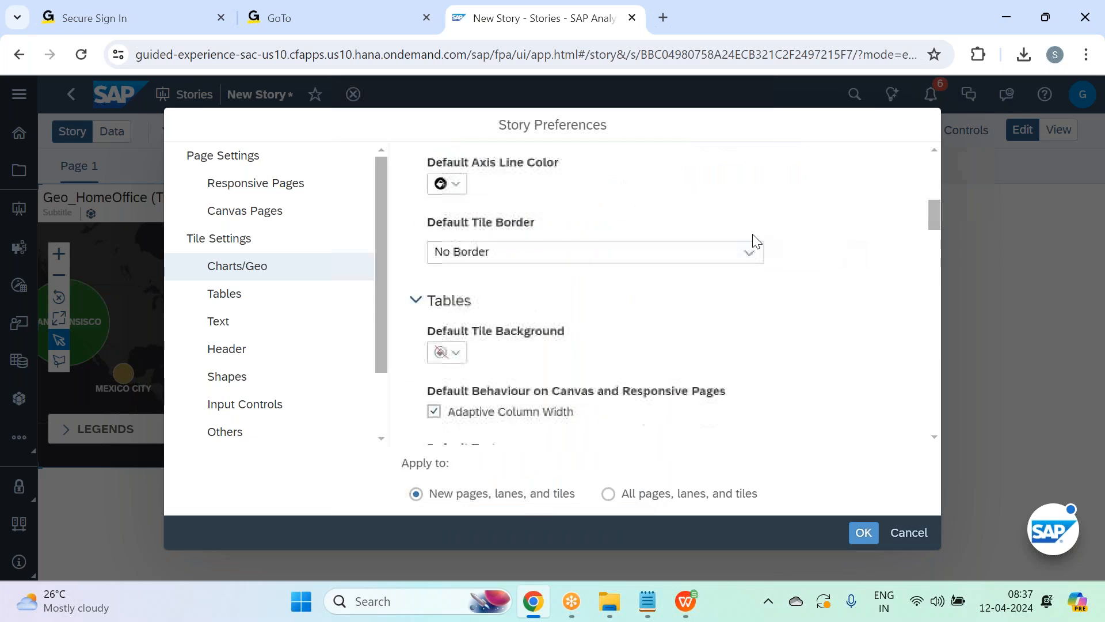
left_click(749, 252)
left_click(557, 390)
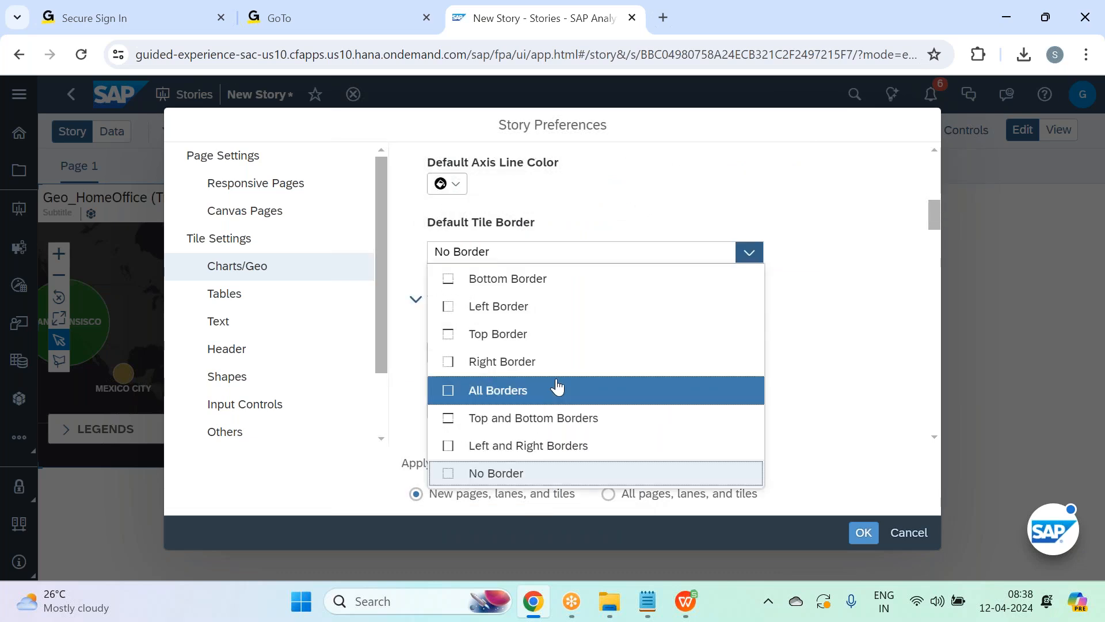
left_click(761, 345)
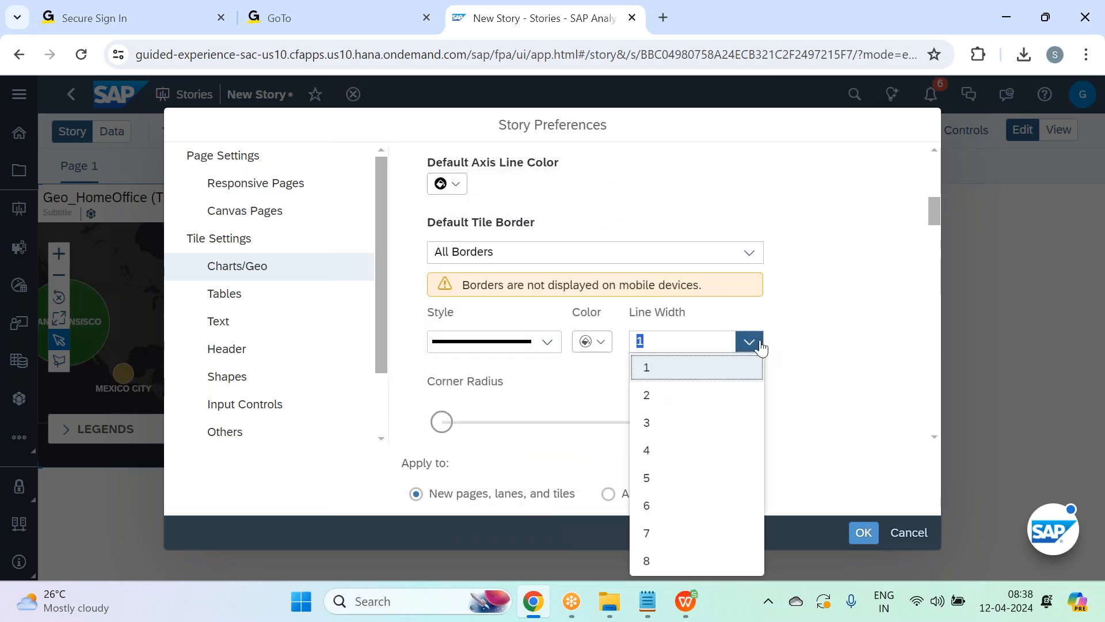
left_click(679, 395)
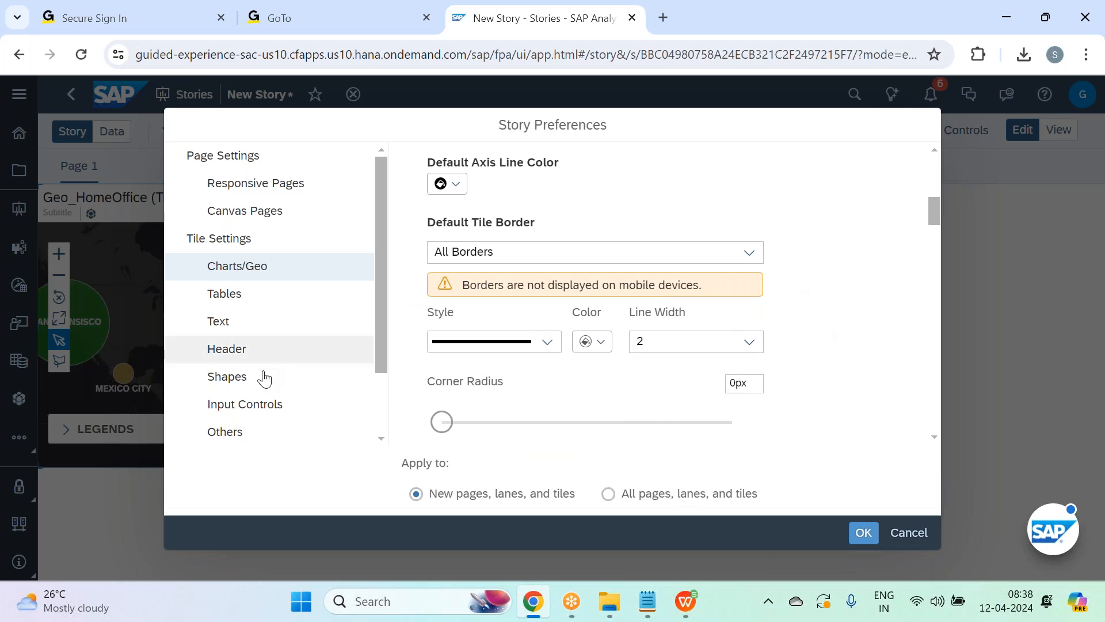
- Set the default border color of collapsed input controls to black
left_click_drag(273, 401, 278, 401)
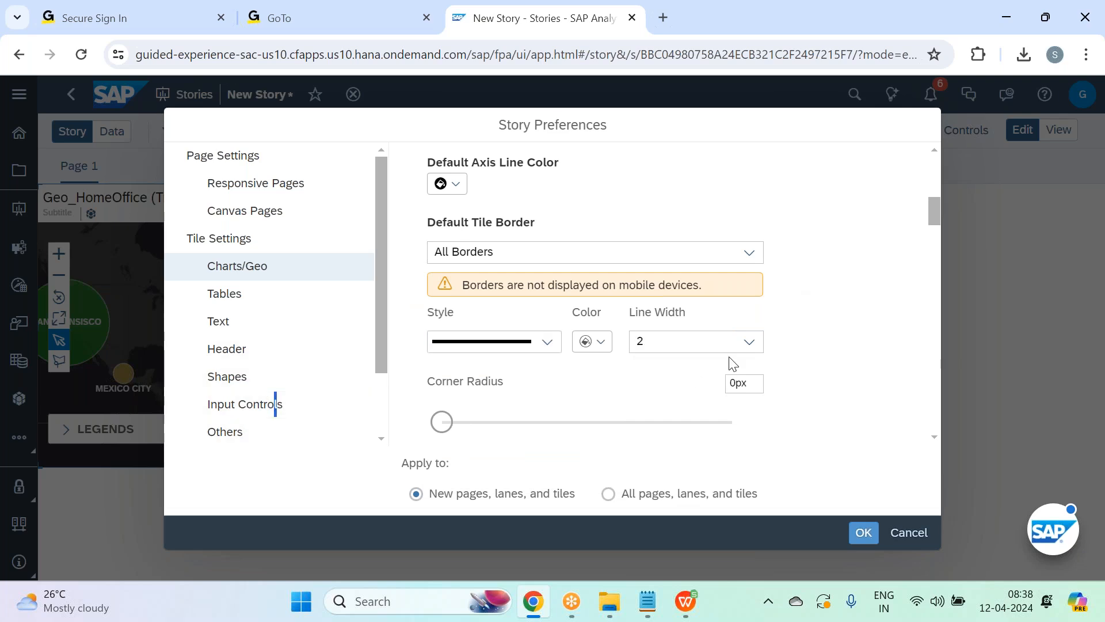
left_click(293, 406)
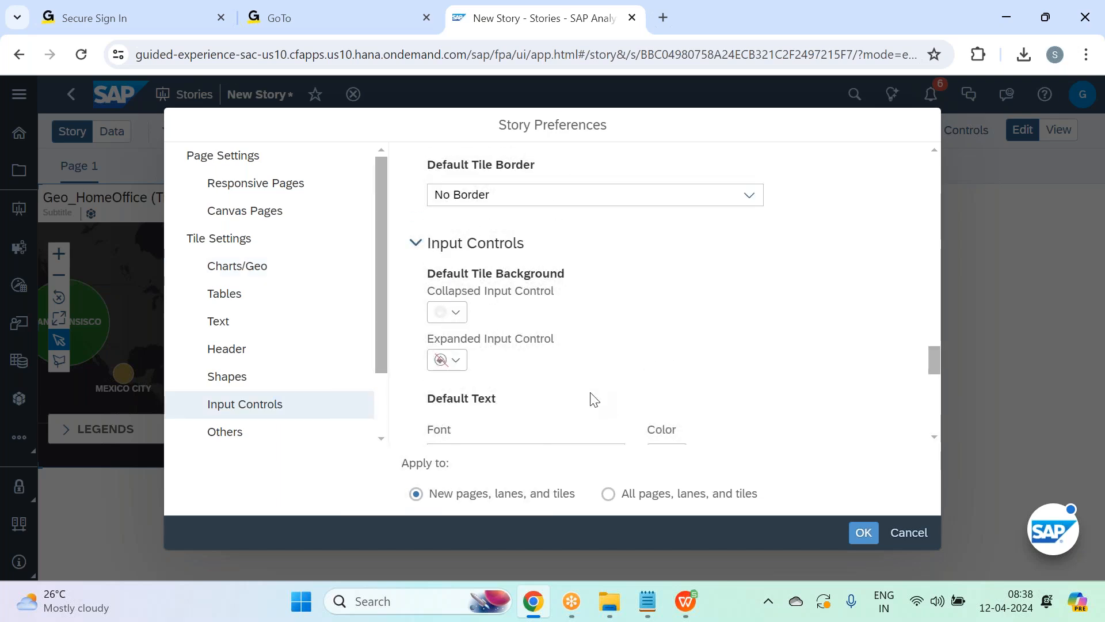
scroll(594, 399, "down", 2)
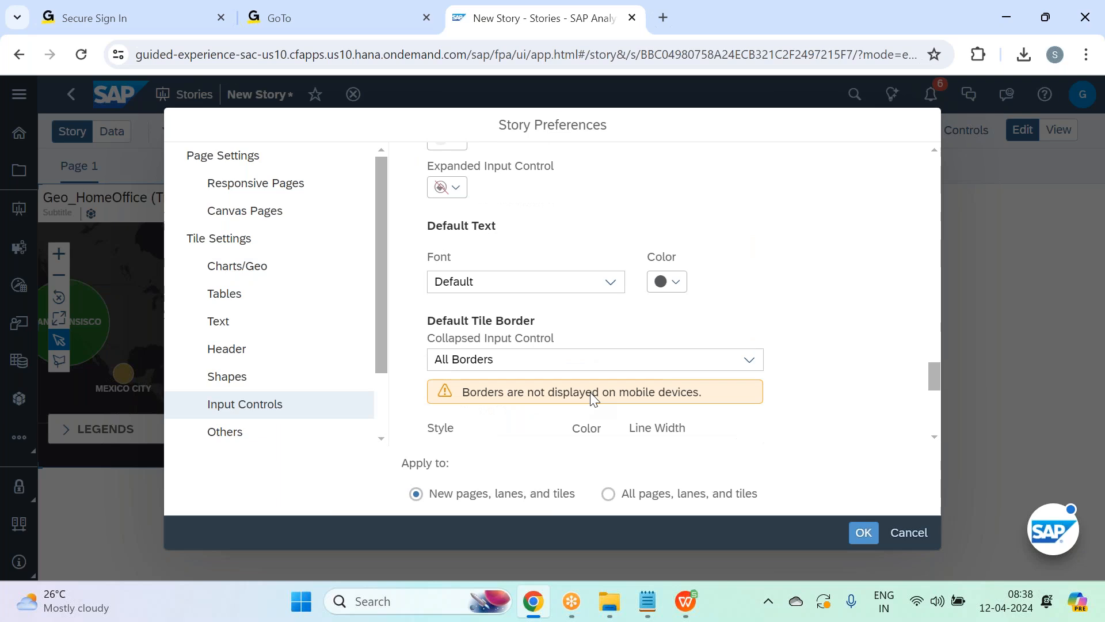
scroll(593, 392, "down", 2)
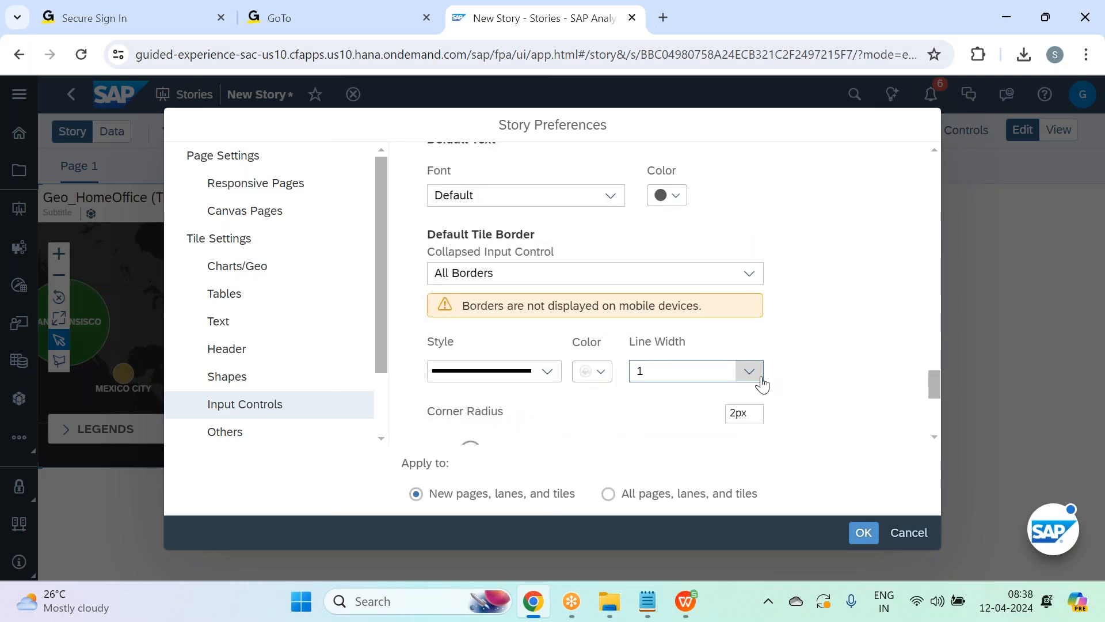
left_click(603, 372)
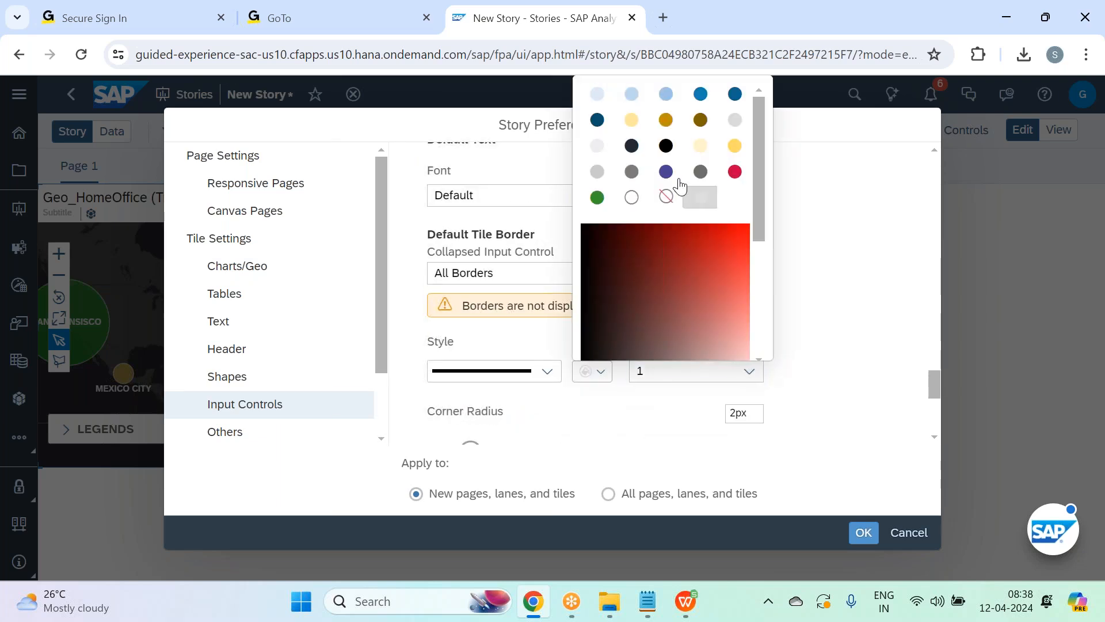
left_click(666, 146)
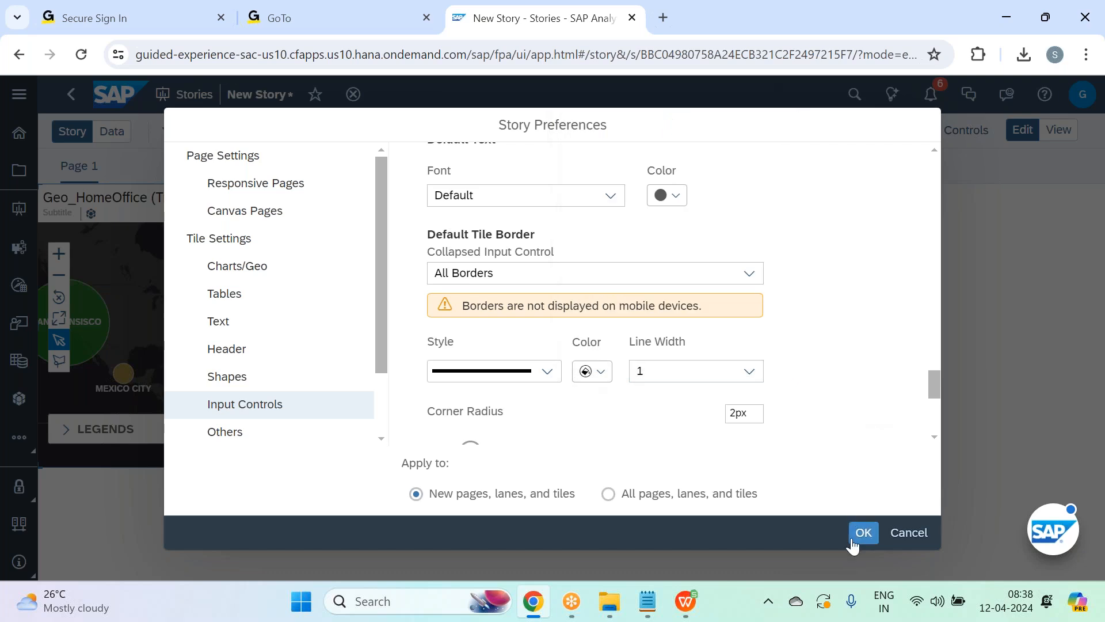
- Apply the story preferences to all pages, lanes, and tiles, accepting that custom styling is overwritten
left_click(639, 494)
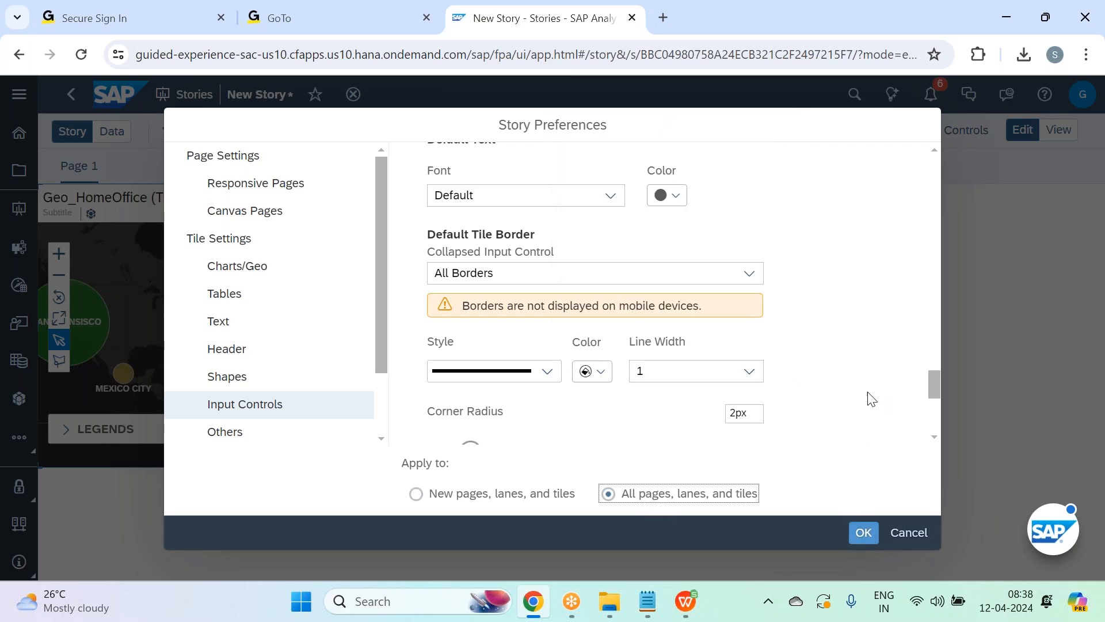
left_click(862, 532)
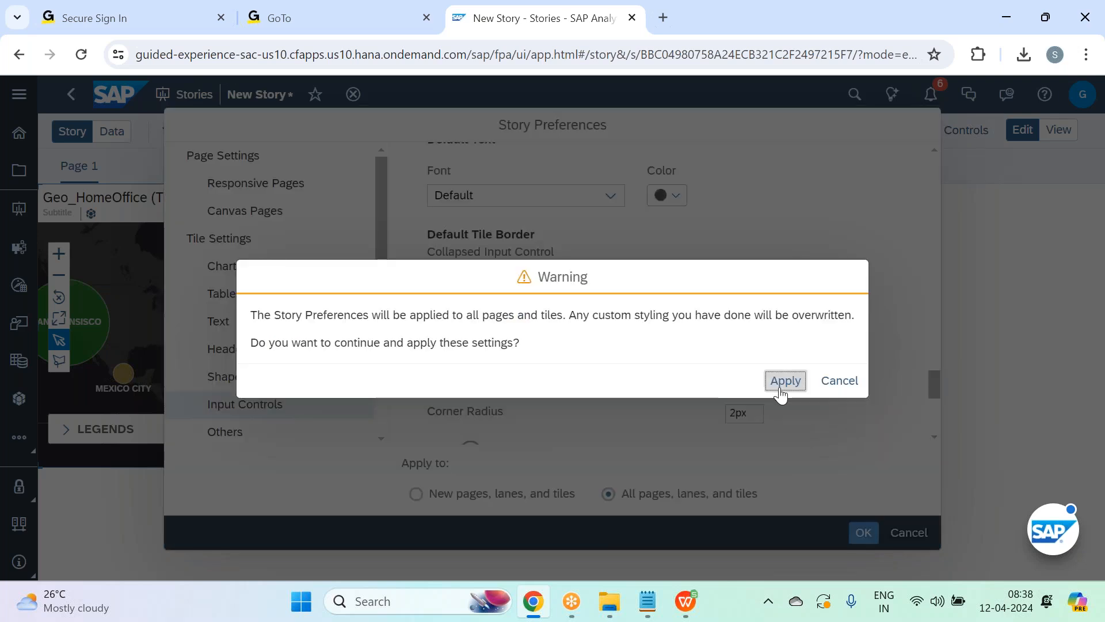
left_click(781, 383)
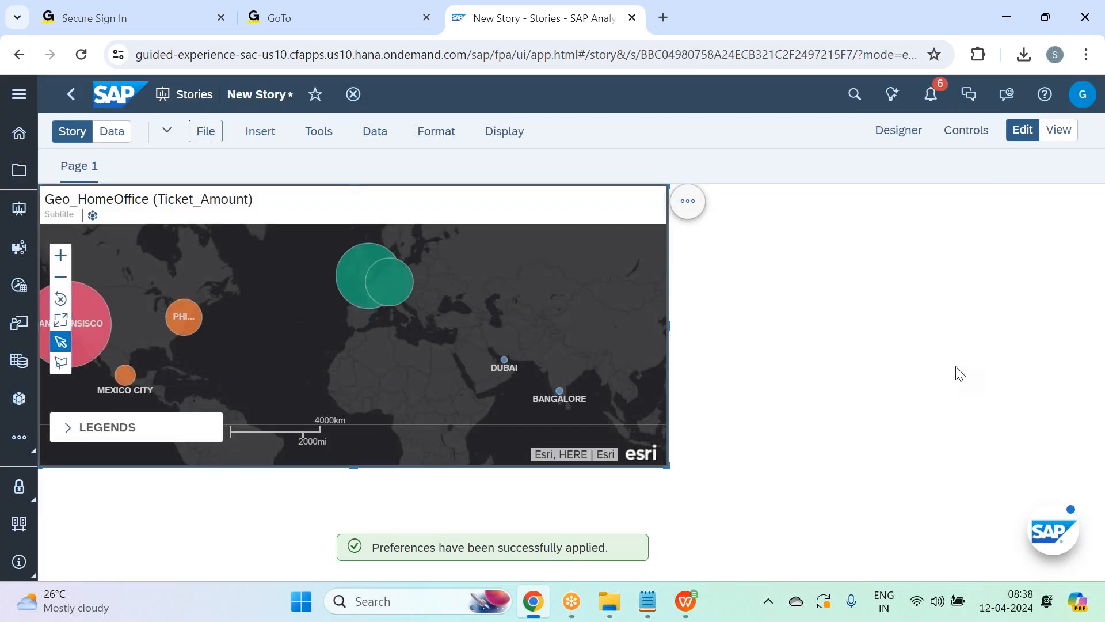
- Change the Mileage bubble color palette to the custom red, gold, blue, green and purple one, and hide the designer
left_click(896, 136)
scroll(941, 340, "up", 2)
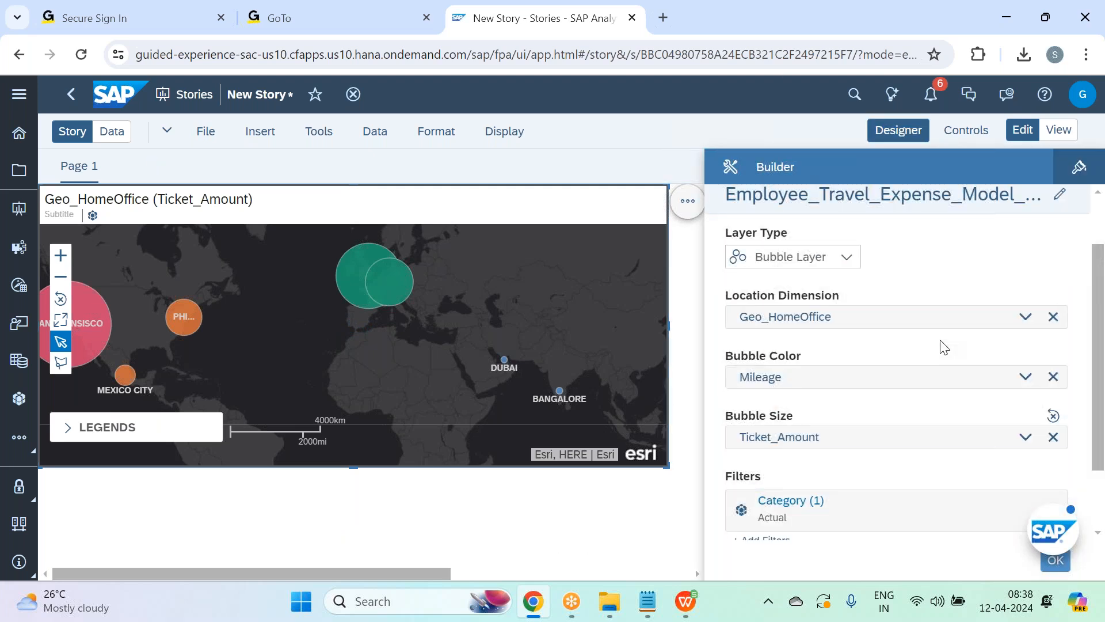
left_click(1035, 385)
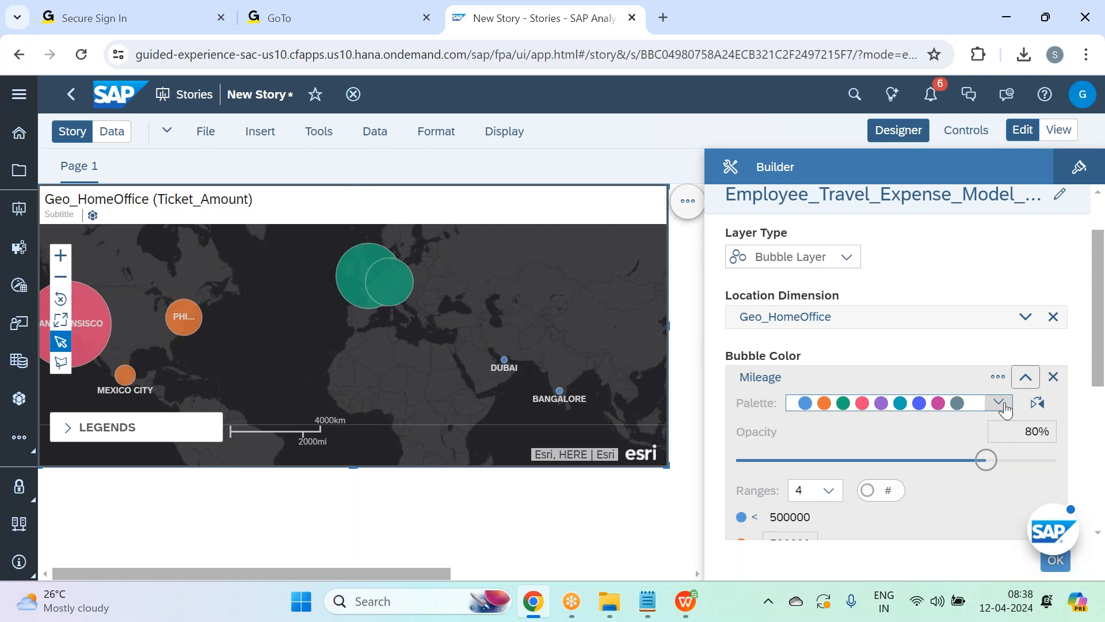
left_click(1000, 410)
scroll(956, 374, "down", 3)
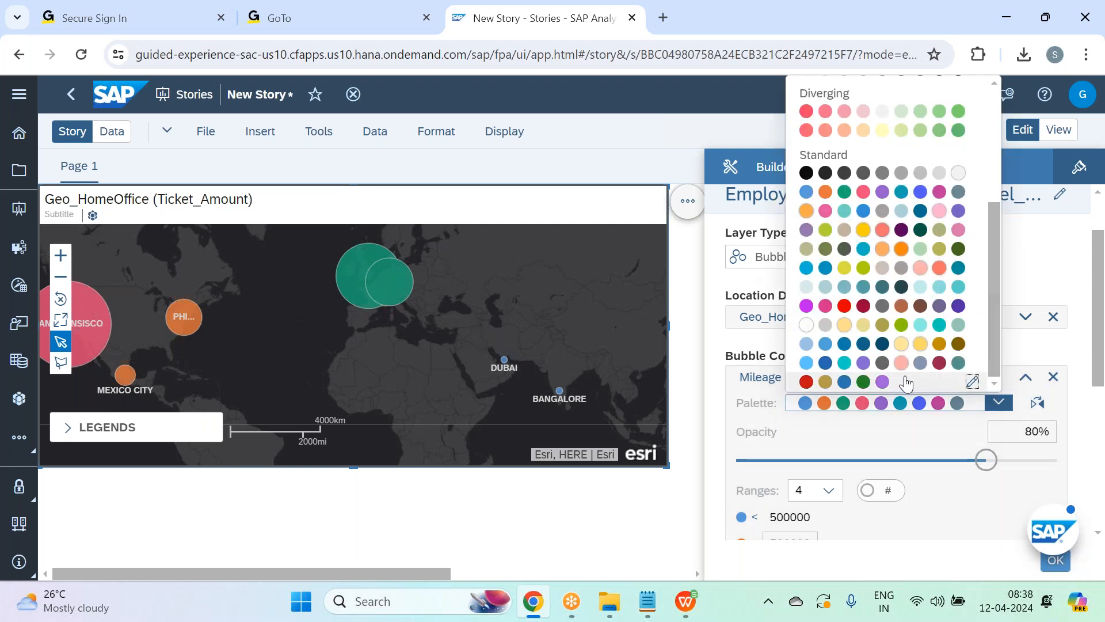
left_click(946, 380)
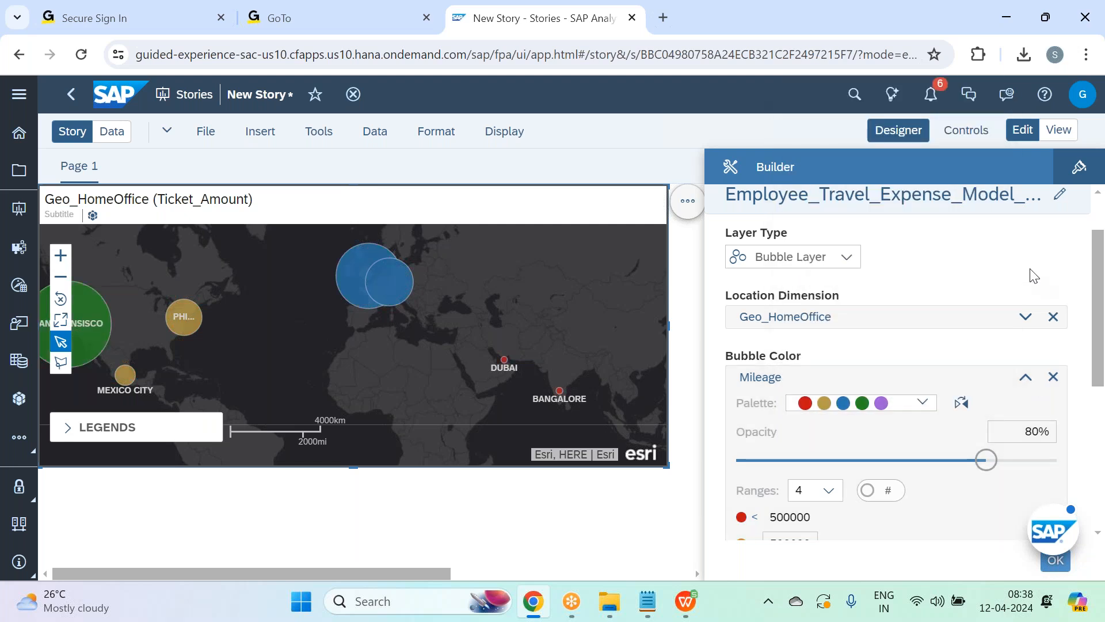
left_click(893, 133)
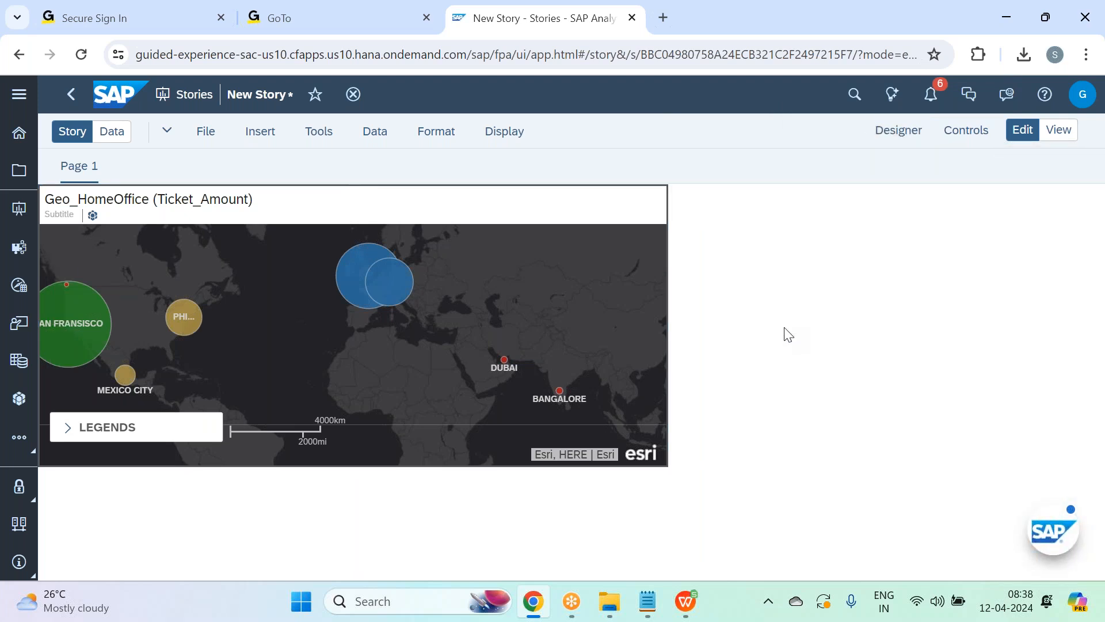
- Change the map's title to "Mileage & Ticket Amount by Home Office"
left_click(259, 195)
left_click(259, 194)
key("BackSpace")
key("BackSpace")
key("BackSpace")
key("BackSpace")
key("BackSpace")
key("BackSpace")
key("BackSpace")
key("BackSpace")
key("BackSpace")
key("BackSpace")
key("BackSpace")
key("BackSpace")
key("BackSpace")
key("BackSpace")
key("BackSpace")
key("BackSpace")
key("BackSpace")
key("BackSpace")
key("BackSpace")
key("BackSpace")
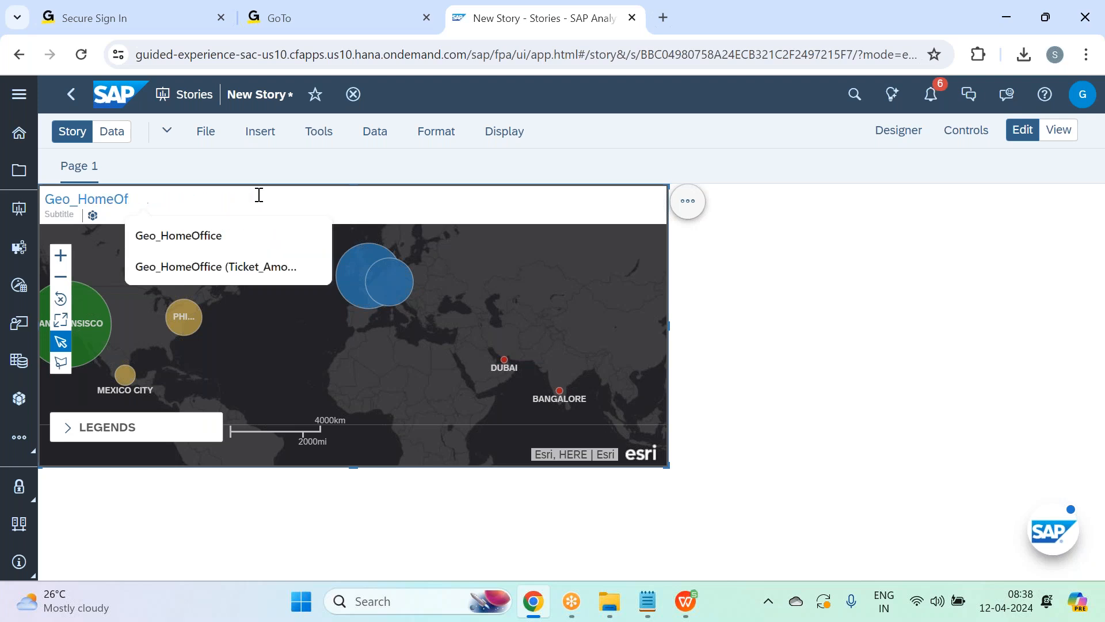
type("Milea")
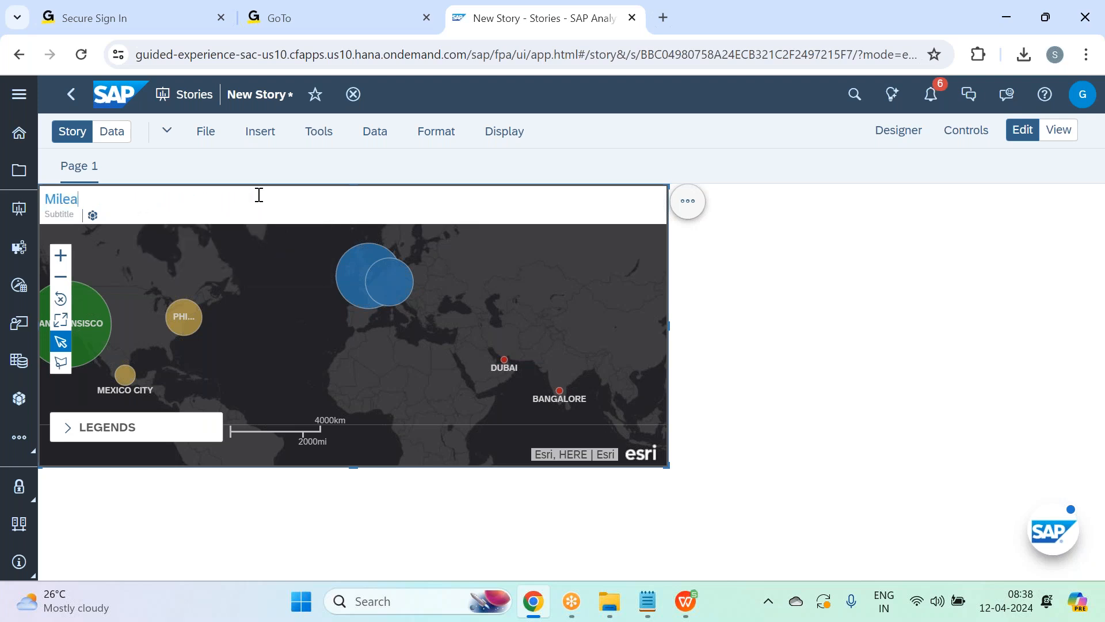
type("Ticket Amount by Home Office")
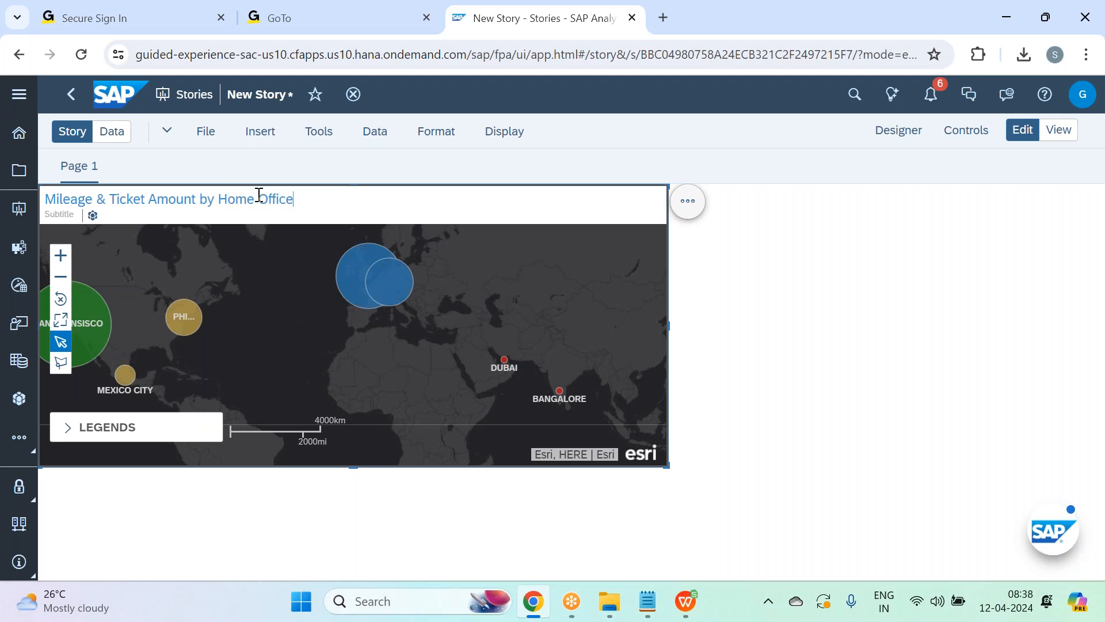
left_click(769, 257)
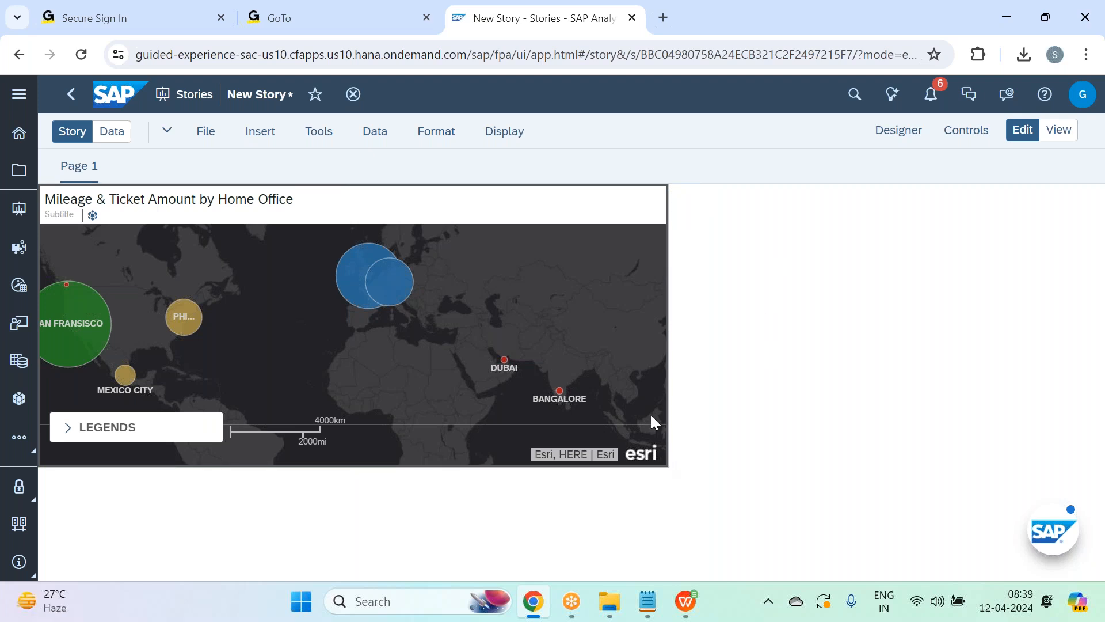
- Widen the map tile slightly by moving its eastern edge outward so that Beijing fits in
left_click(662, 368)
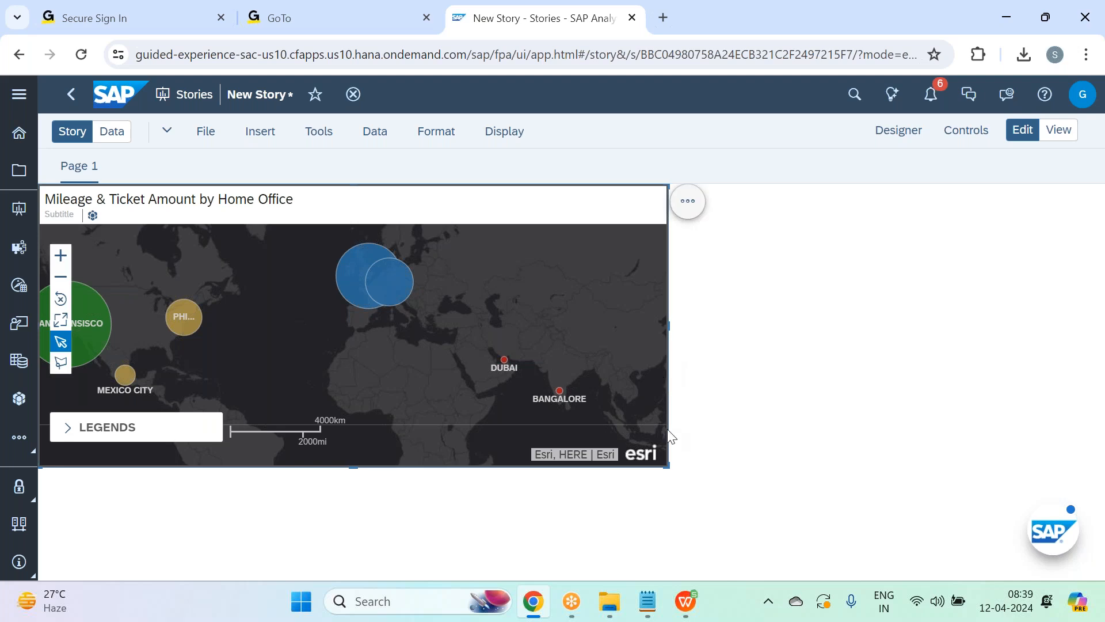
left_click_drag(668, 323, 687, 322)
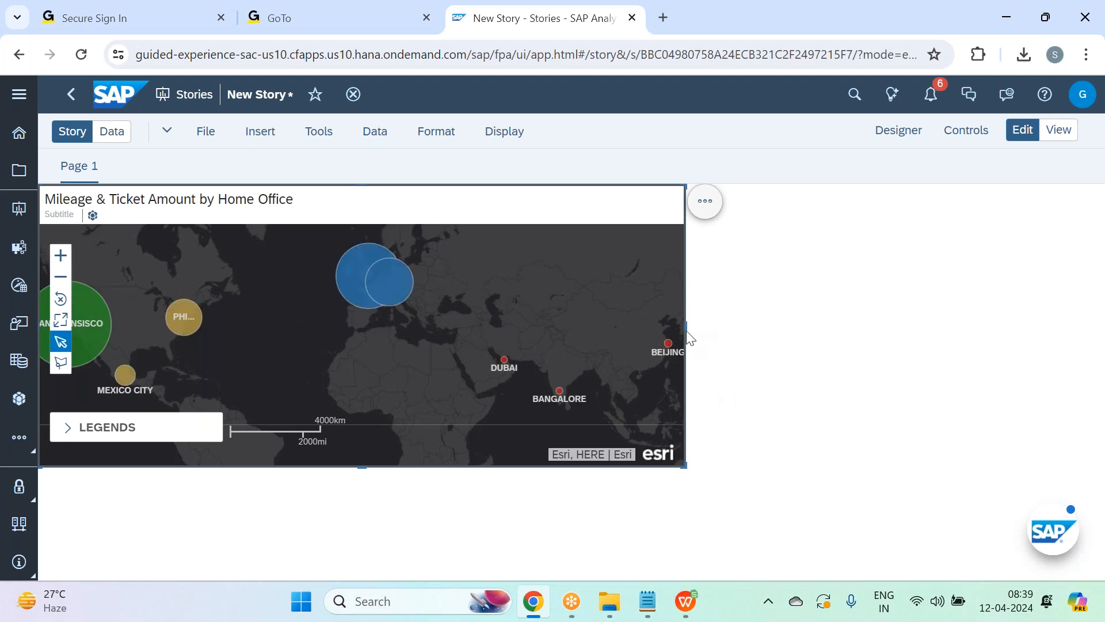
left_click_drag(685, 326, 684, 323)
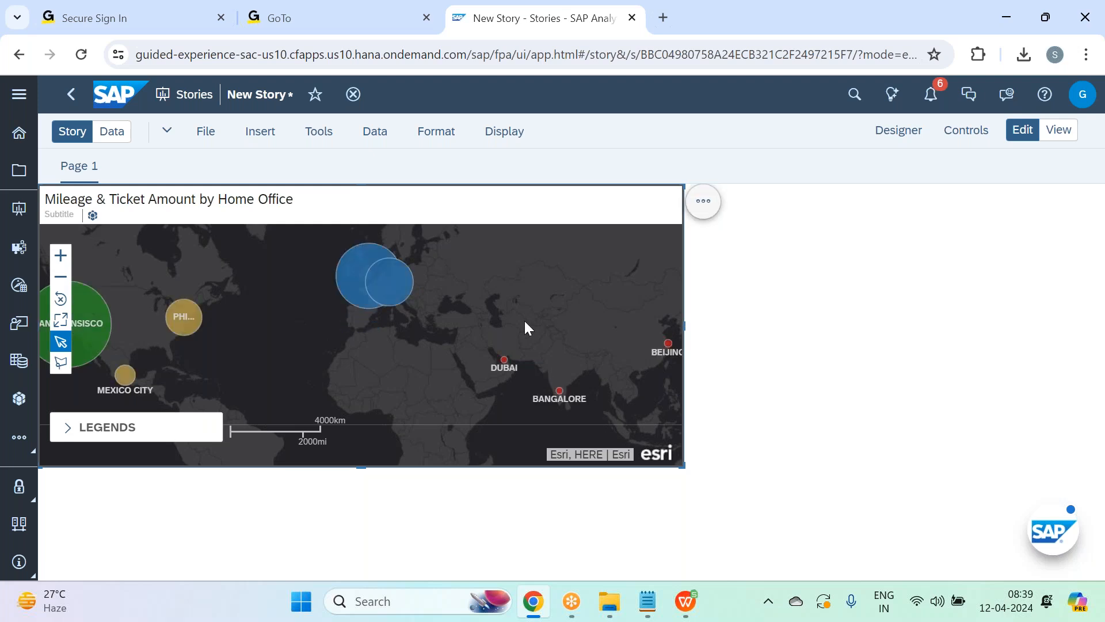
left_click(766, 345)
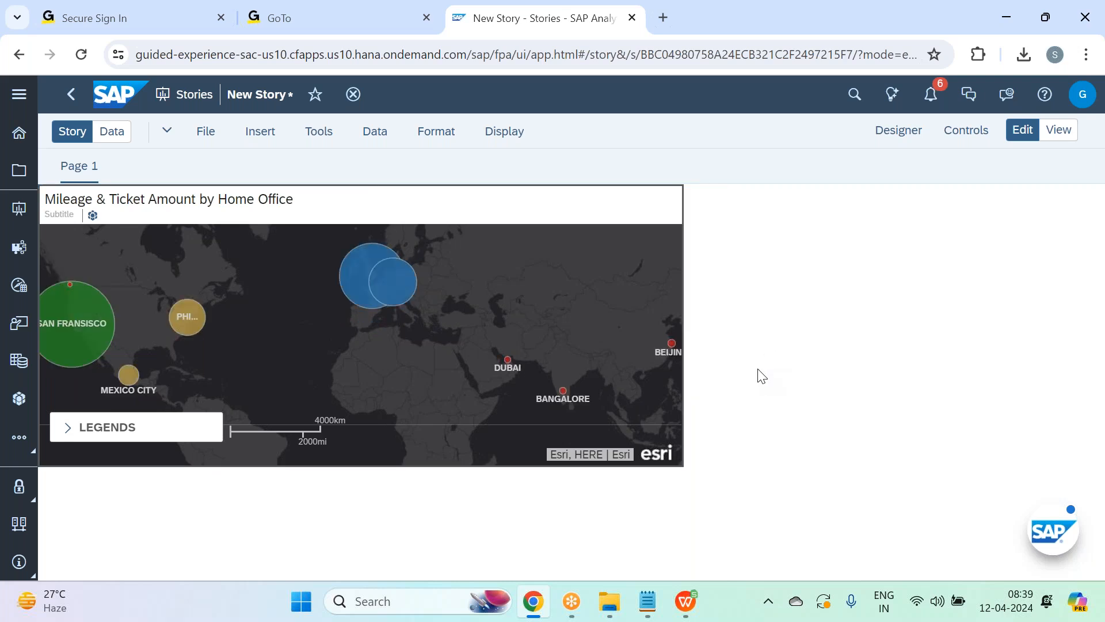
- Inspect the Mileage and Ticket_Amount details of the Bangalore, London, Frankfurt and San Francisco bubbles
mouse_move(562, 389)
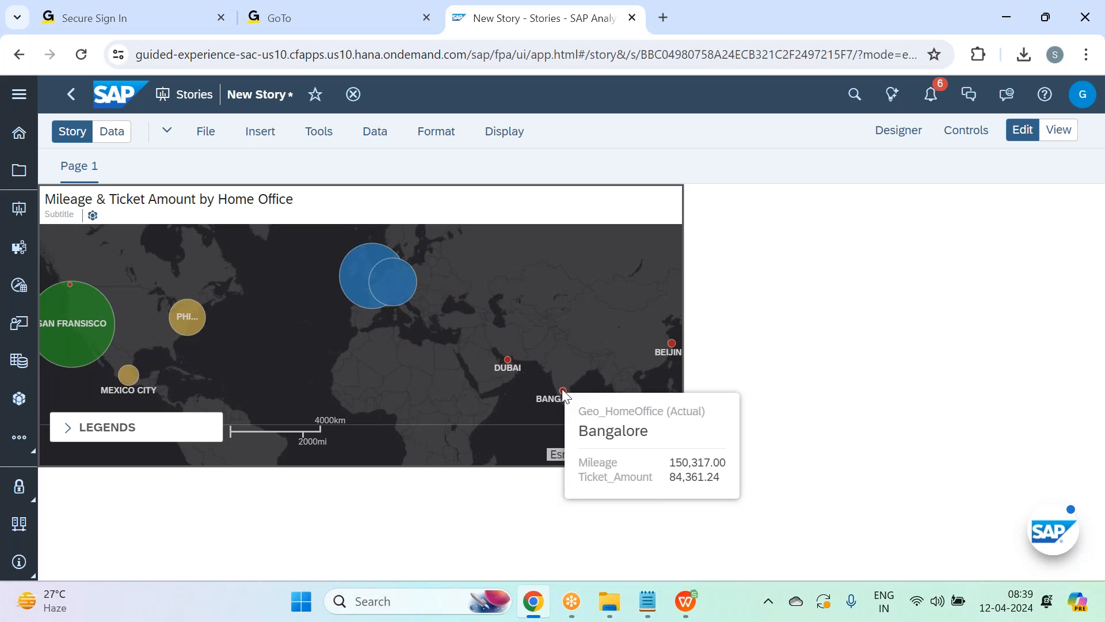
mouse_move(362, 277)
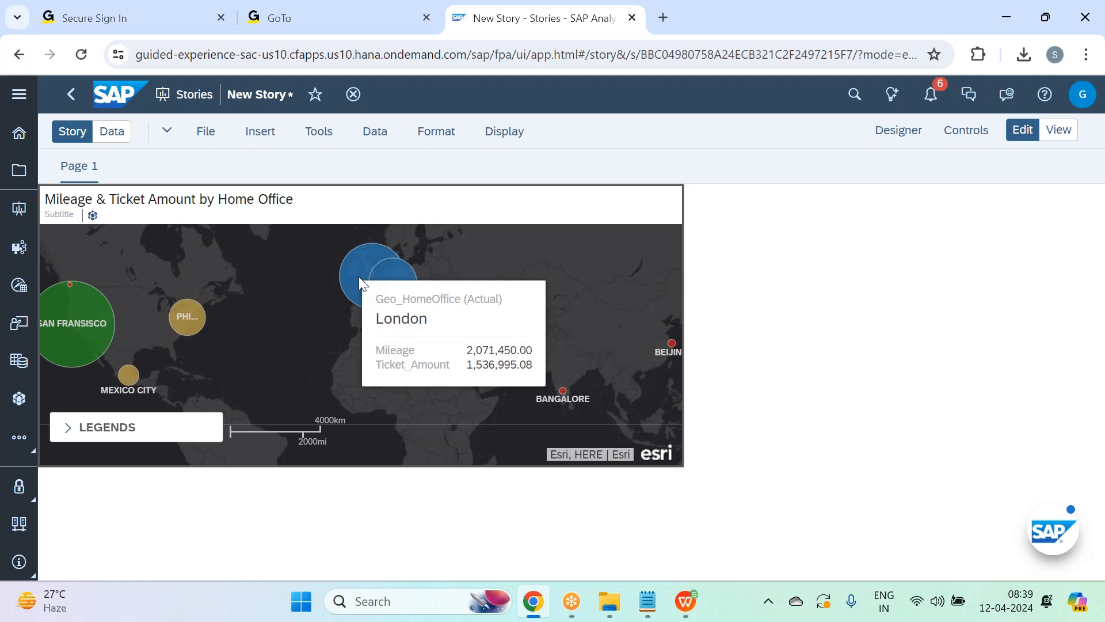
mouse_move(402, 278)
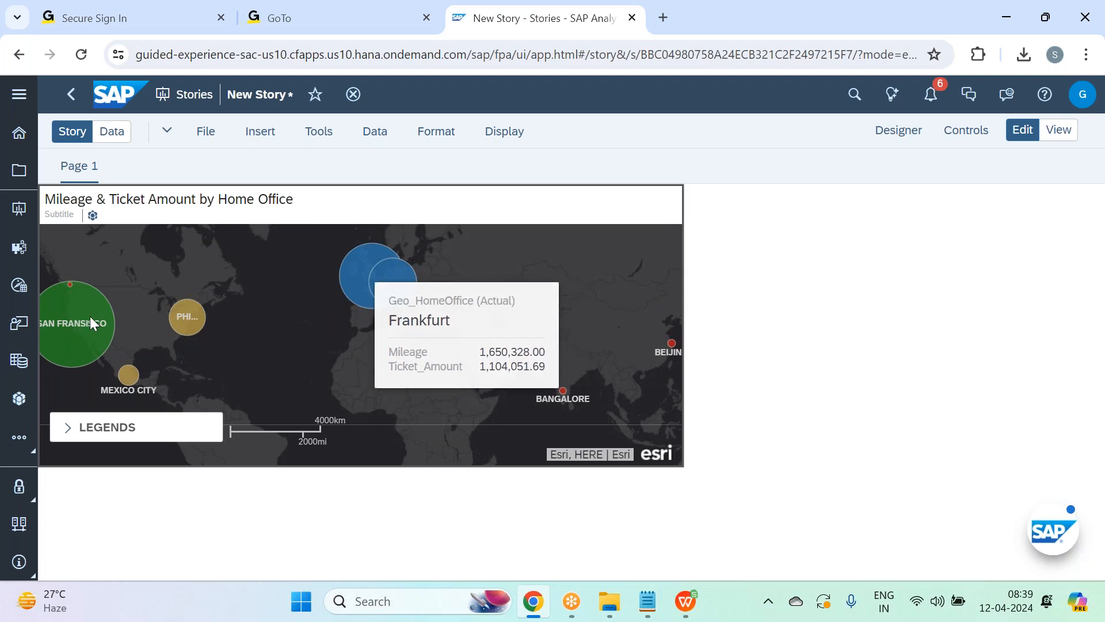
mouse_move(91, 321)
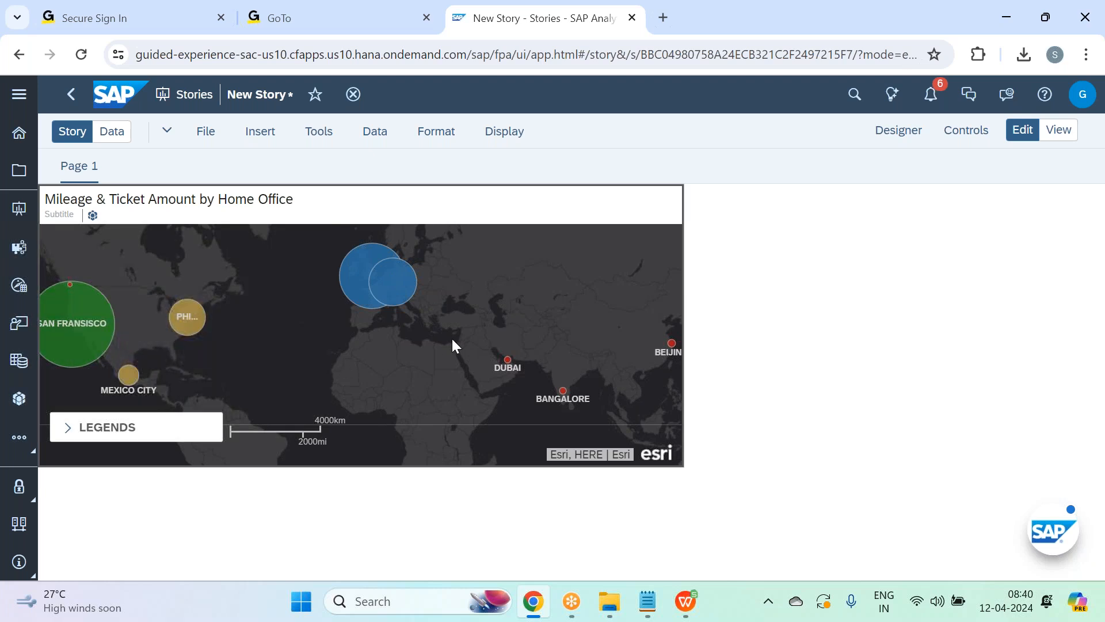
- Explore the home office bubbles across the map, looking closely at Europe and fitting the view to the data
left_click_drag(557, 333, 481, 228)
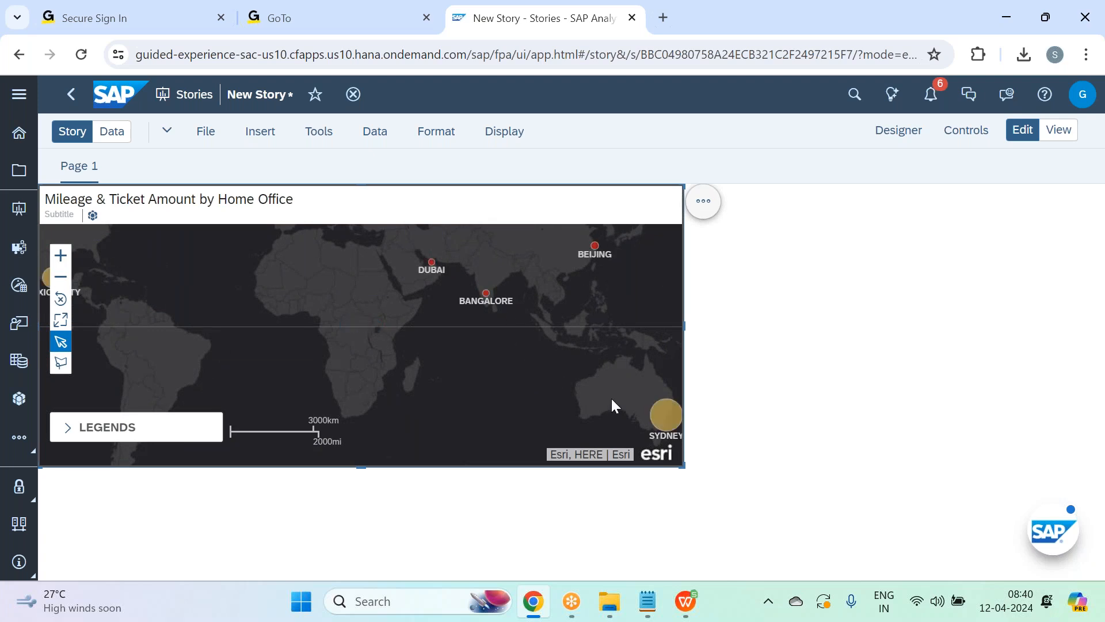
left_click_drag(519, 344, 599, 419)
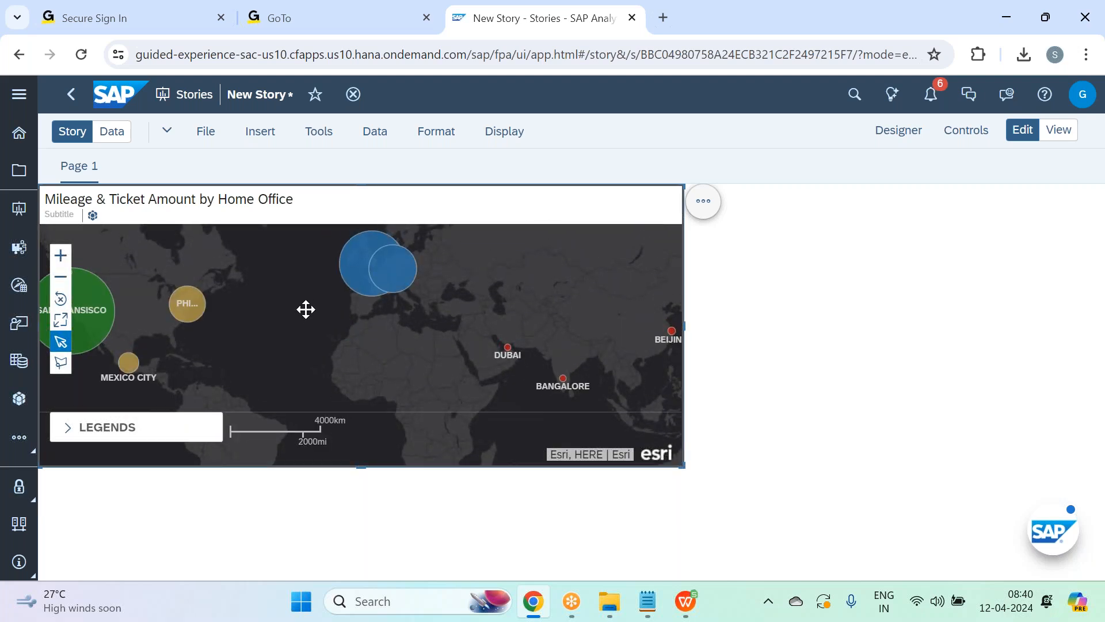
left_click(730, 314)
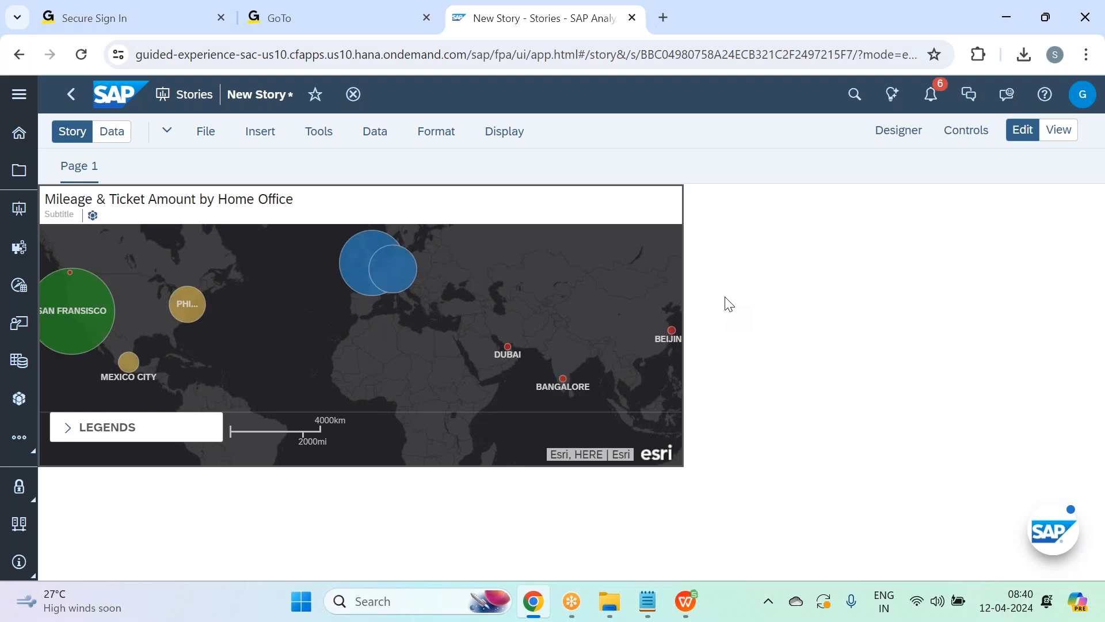
left_click(517, 289)
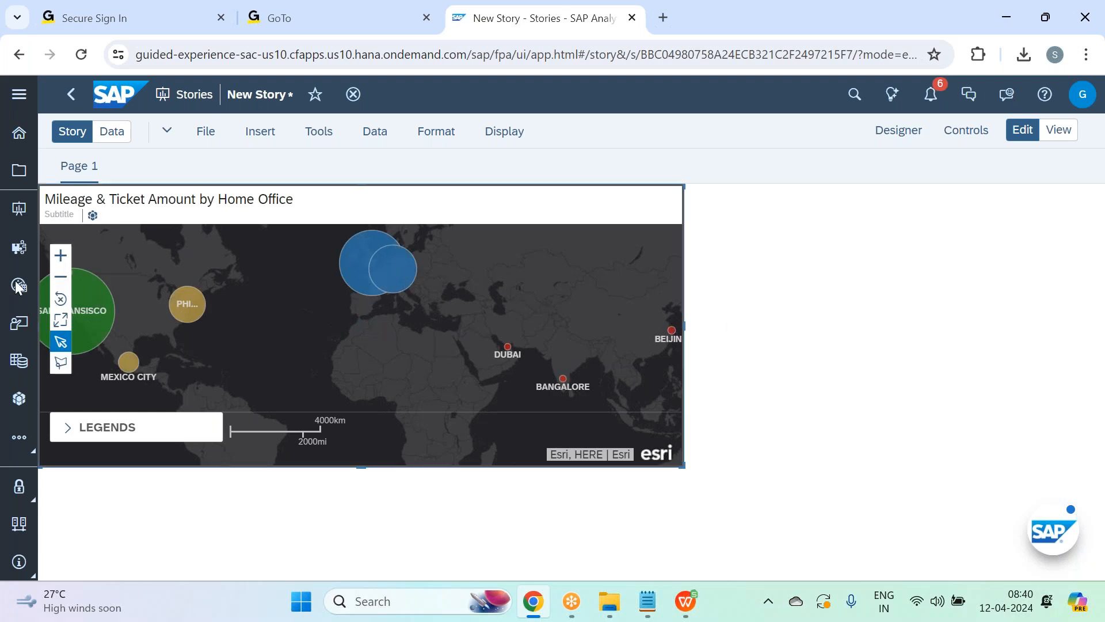
left_click(61, 257)
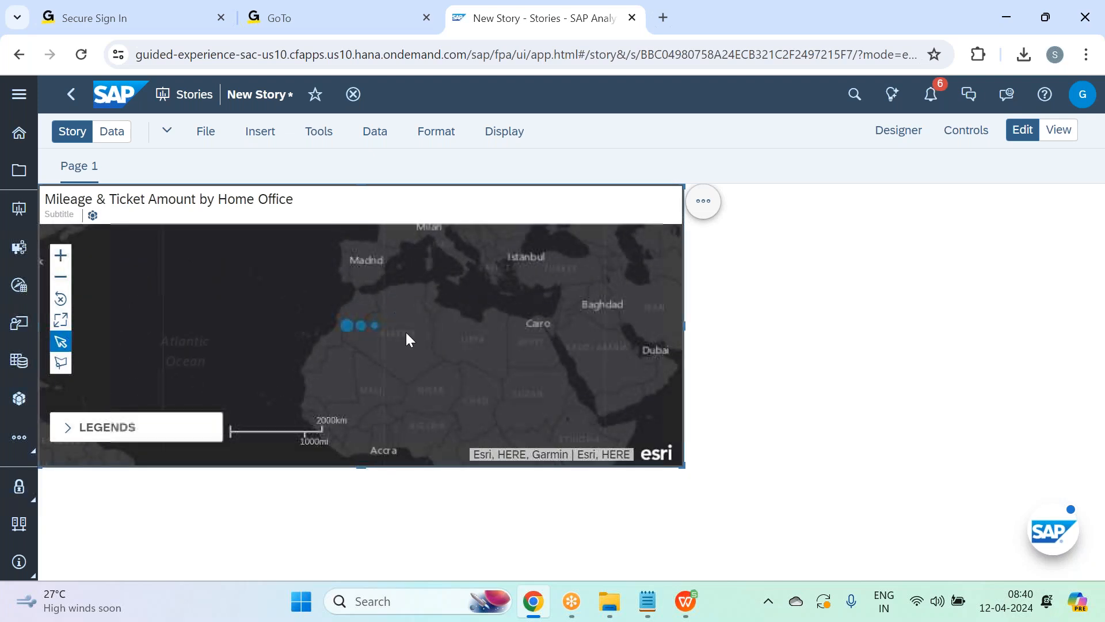
left_click_drag(241, 307, 264, 464)
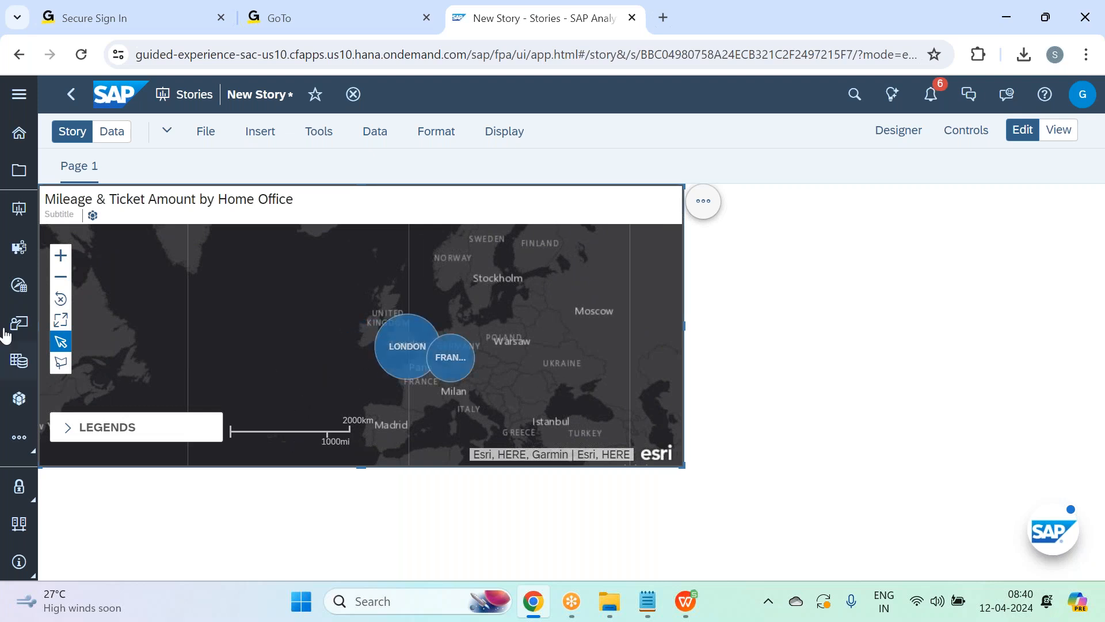
left_click(61, 278)
left_click(60, 278)
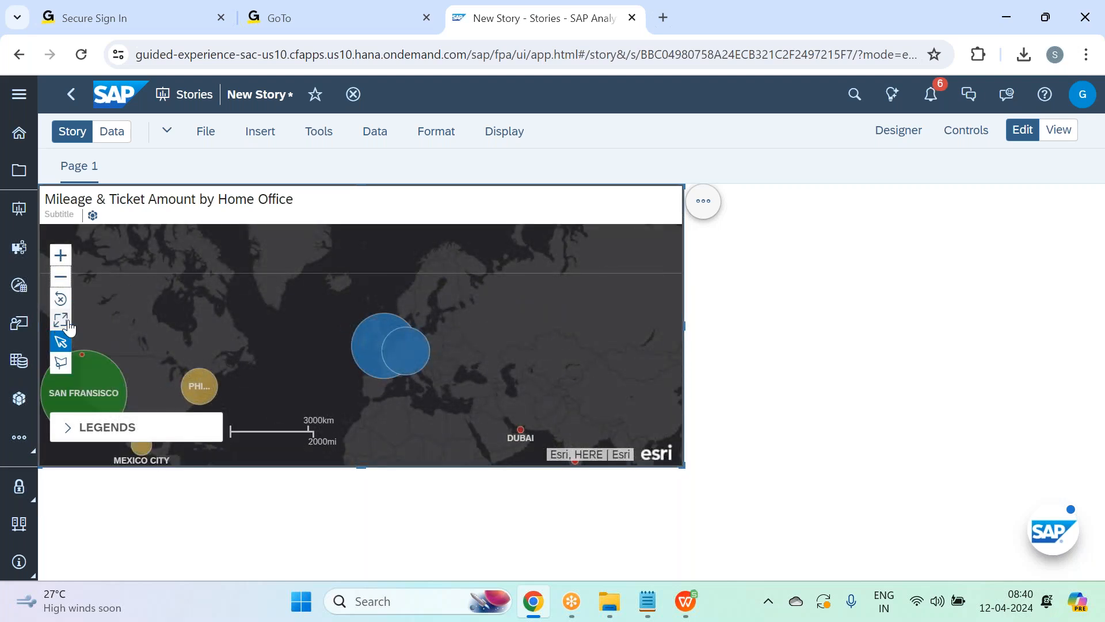
left_click_drag(213, 305, 208, 216)
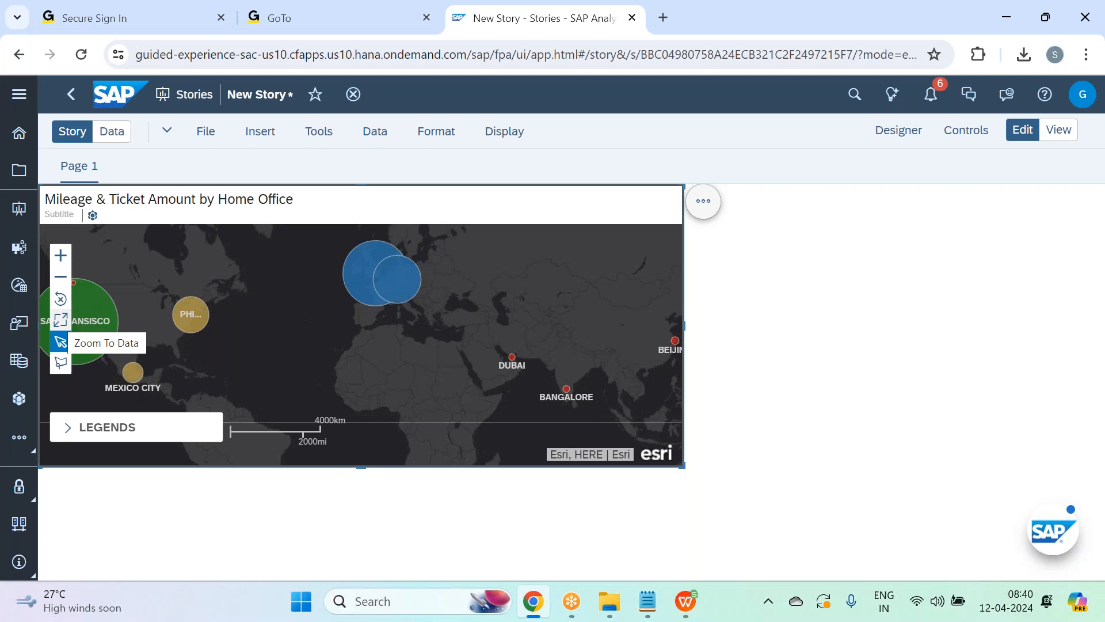
left_click(60, 320)
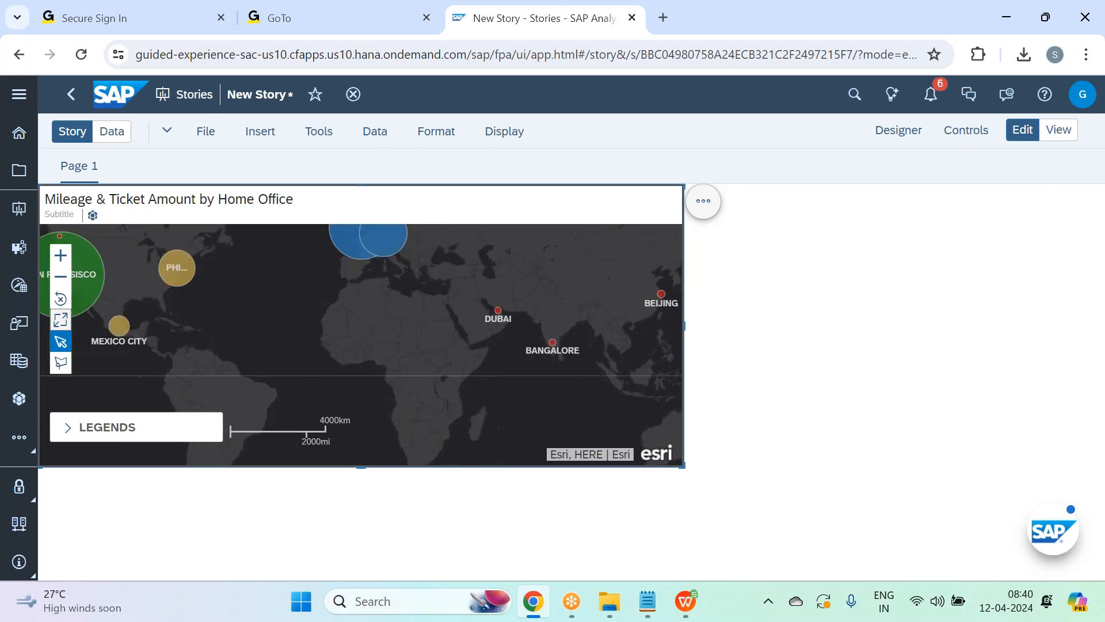
left_click_drag(293, 305, 303, 335)
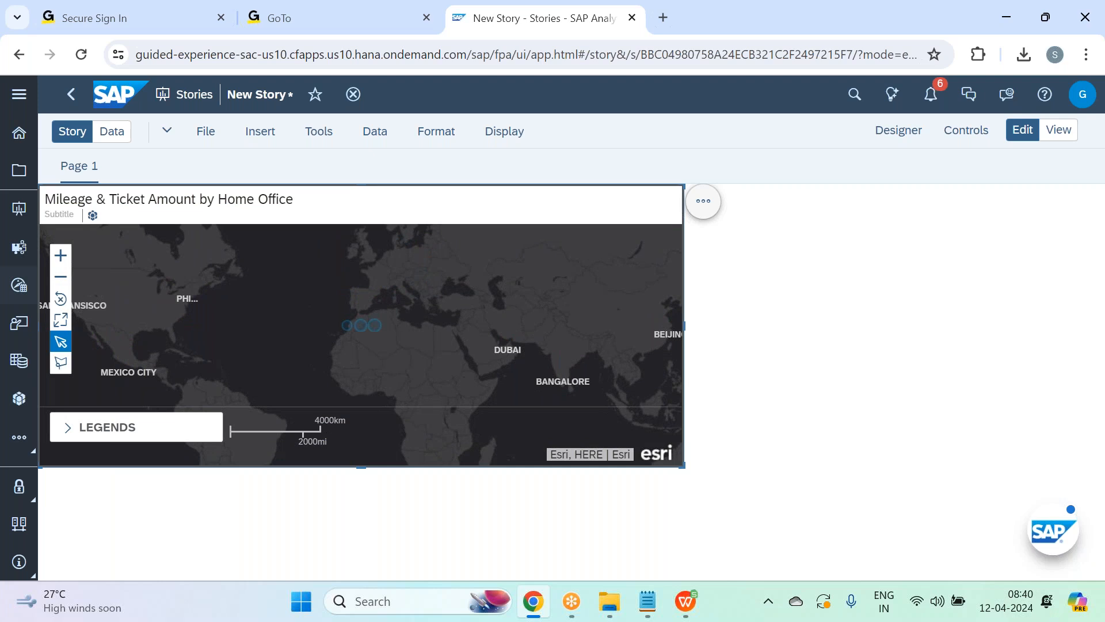
- Filter the map to the home offices inside a rectangle spanning Philadelphia, London and Frankfurt, and check London's details
left_click(61, 364)
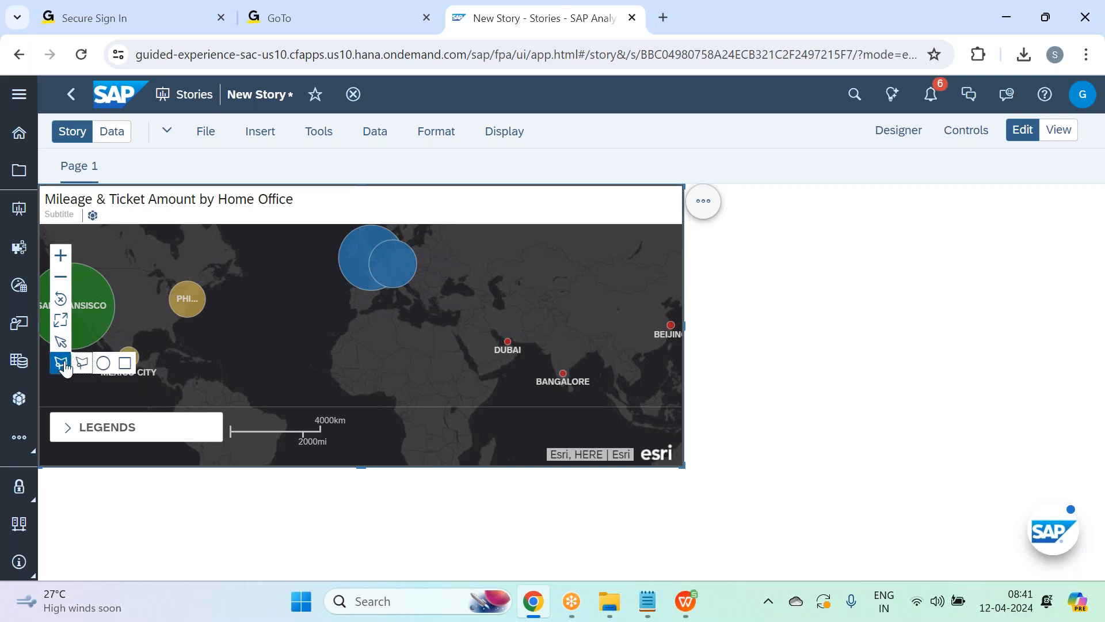
left_click(125, 363)
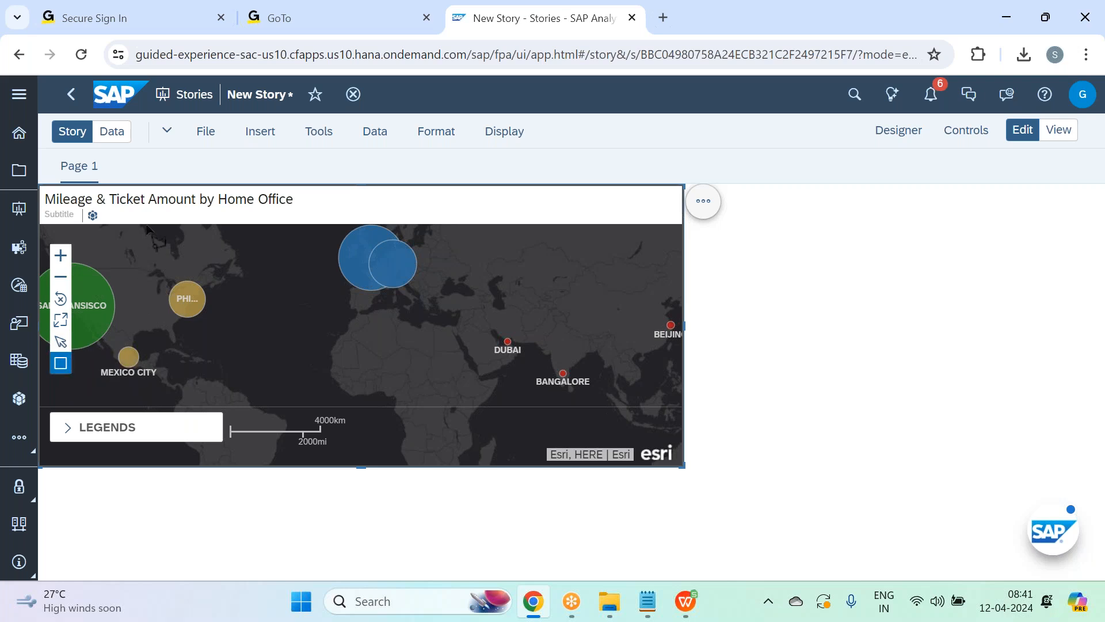
left_click_drag(147, 225, 468, 336)
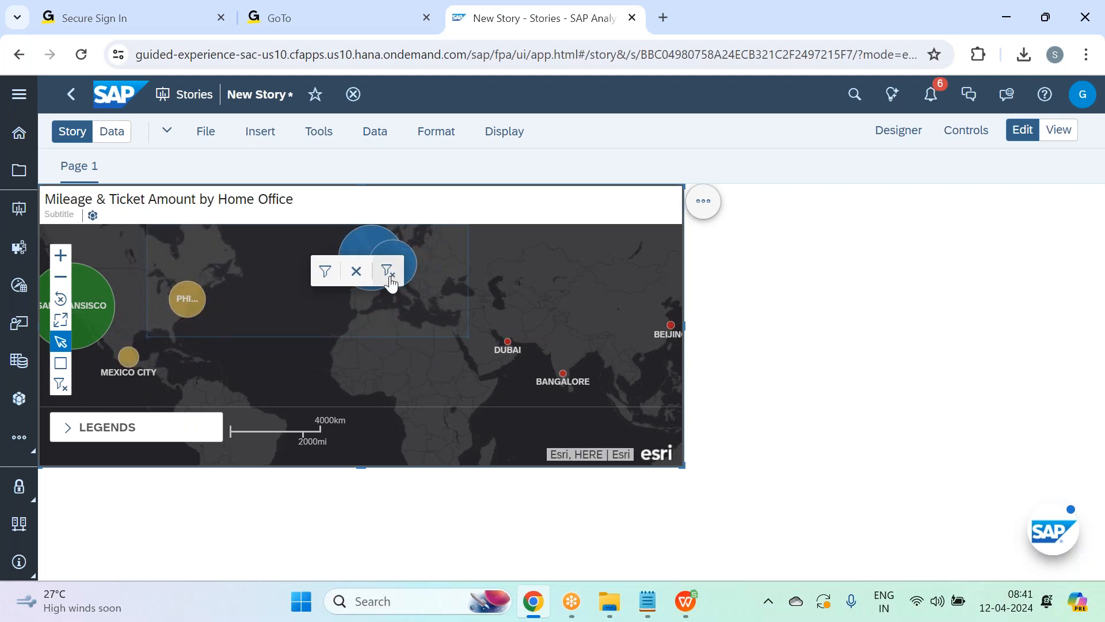
left_click(330, 275)
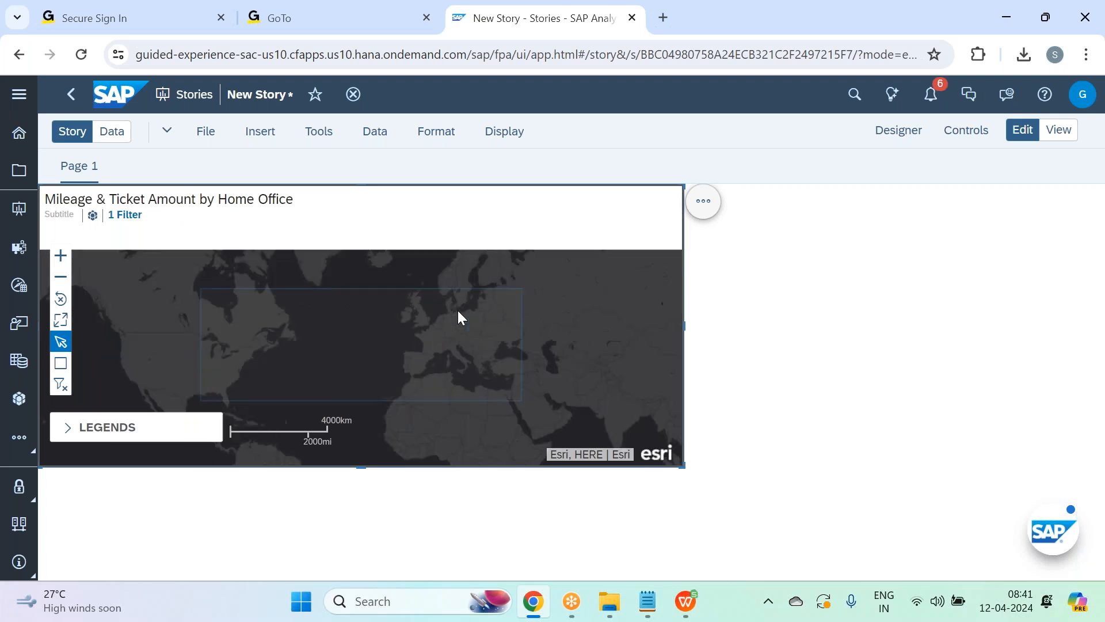
mouse_move(459, 316)
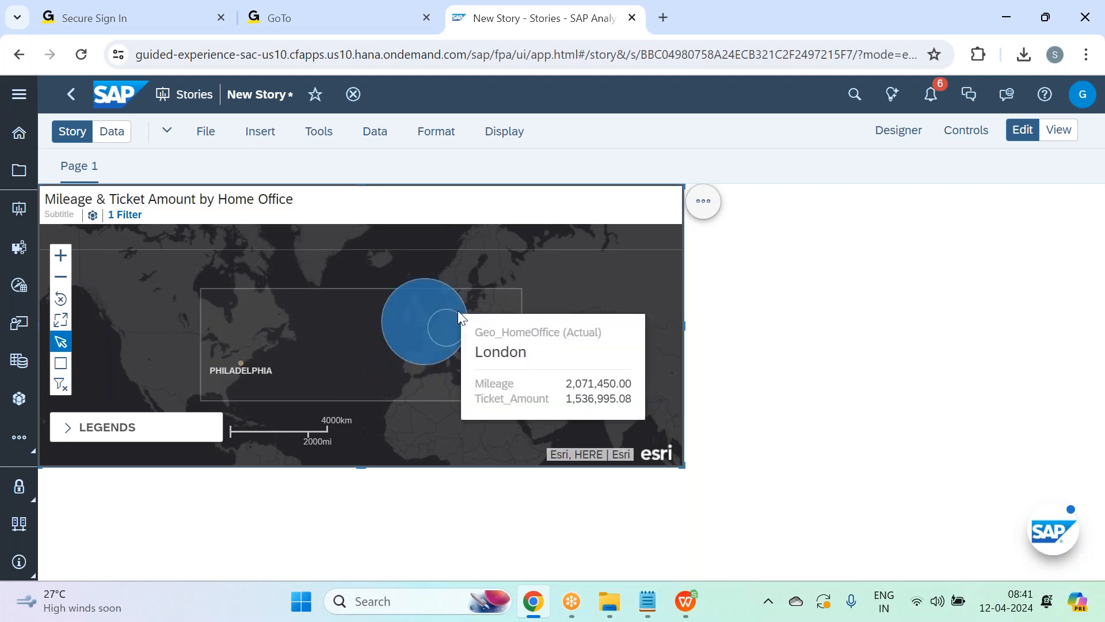
- Remove the rectangular area filter from the map and deselect the tile
left_click(60, 384)
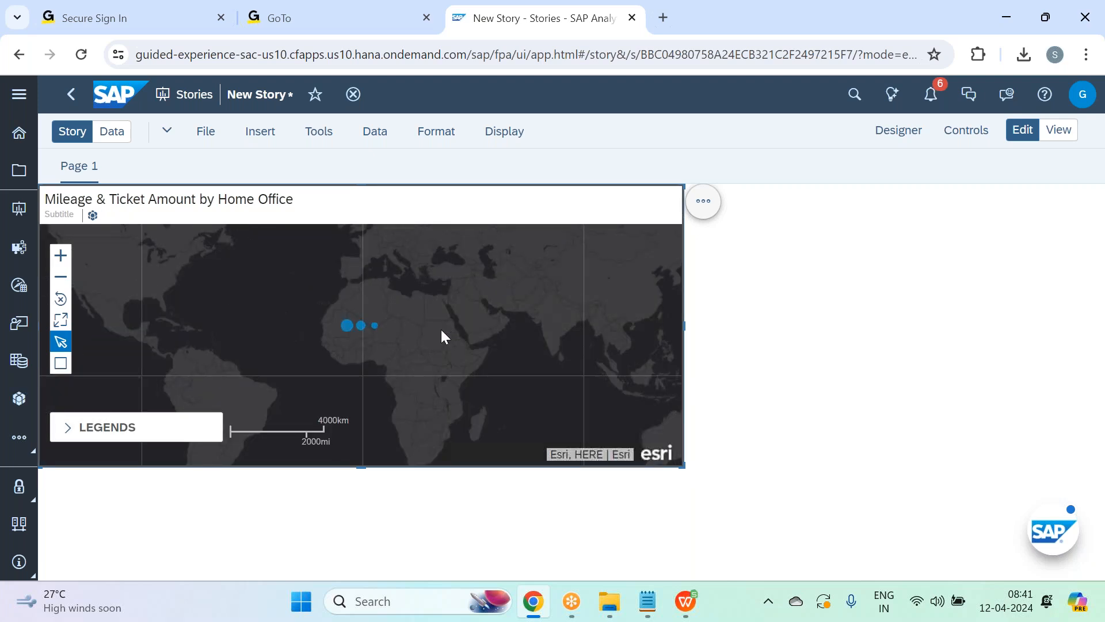
left_click_drag(352, 343, 360, 367)
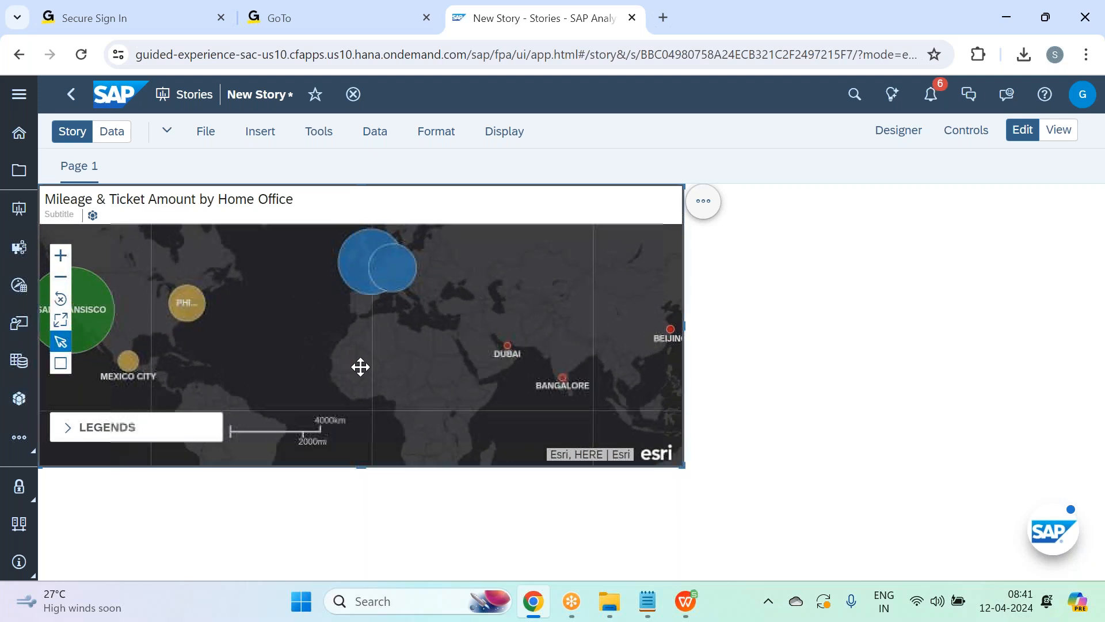
left_click(864, 268)
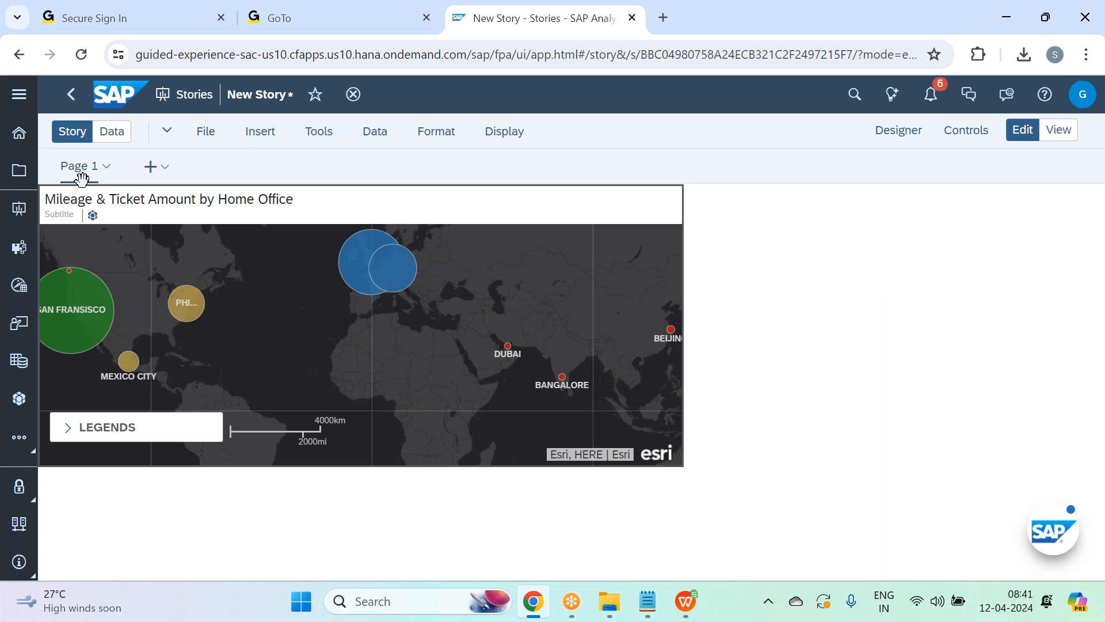
- Rename Page 1 as "Geo Maps"
left_click(106, 169)
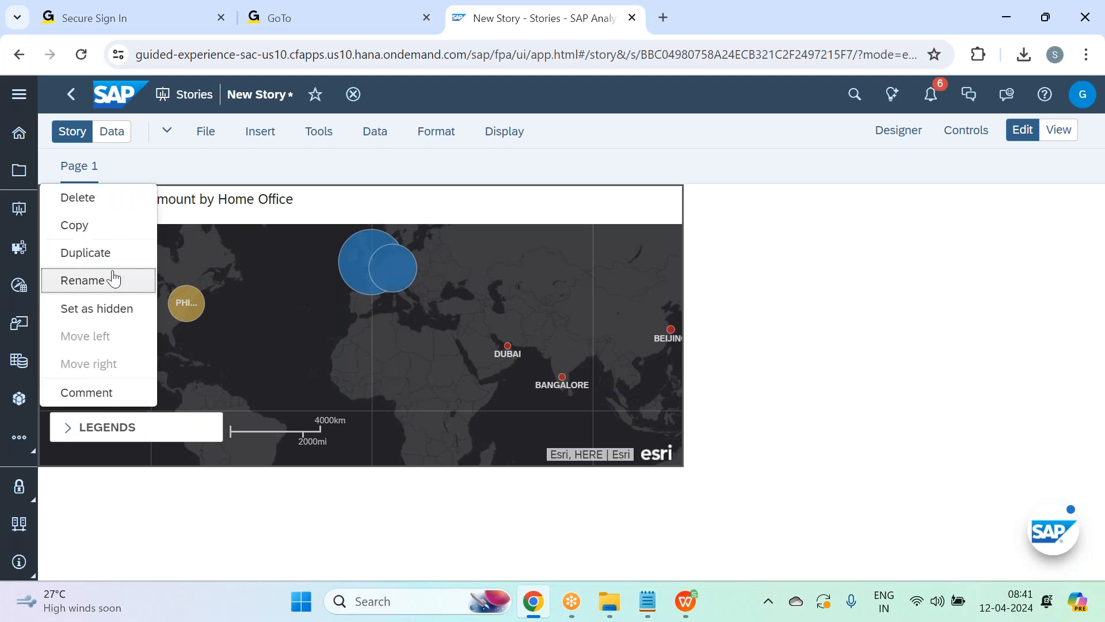
left_click(121, 280)
type("G")
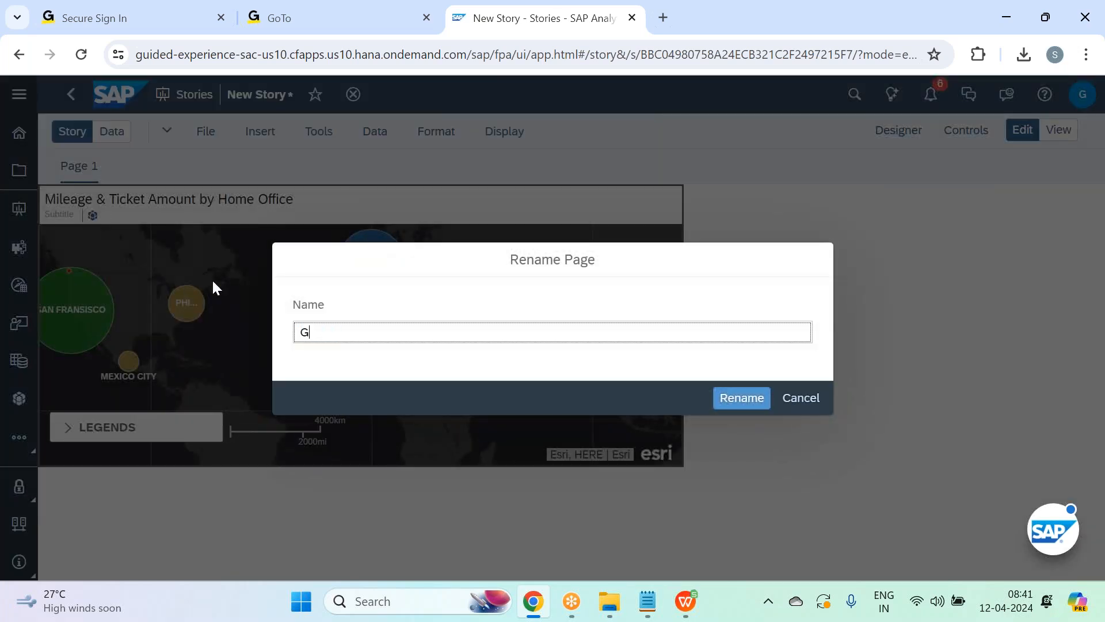
type("eo Maps")
key("Return")
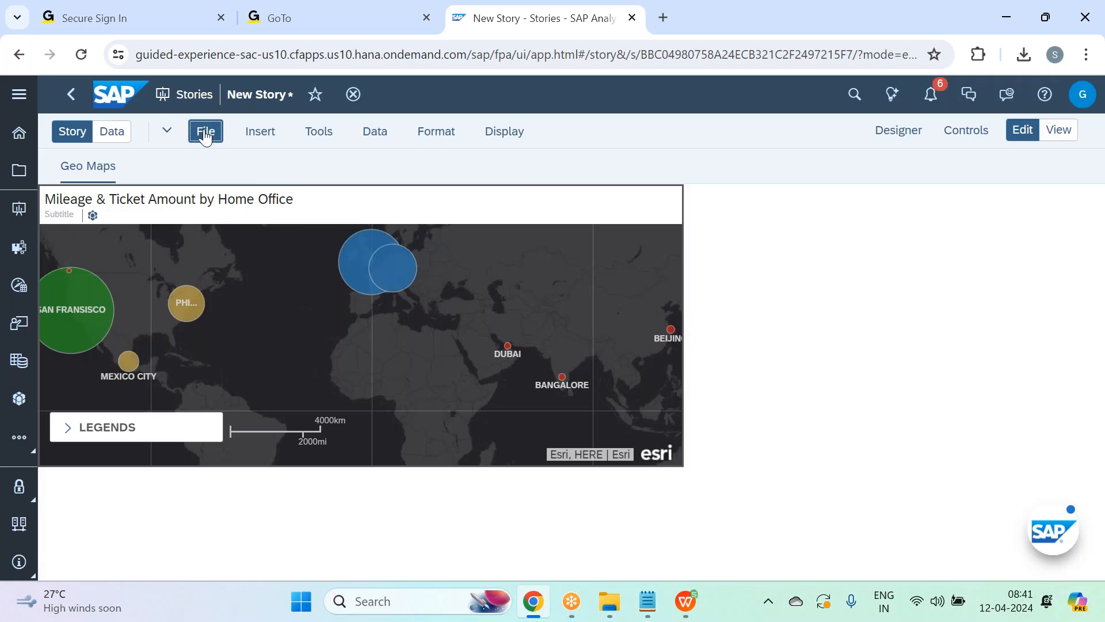
- Start saving the story and choose the folder SAC Mar 2024 - Batch 33 / Business Intelligence / Employee Travel Analysis
left_click(205, 132)
mouse_move(248, 185)
left_click(371, 186)
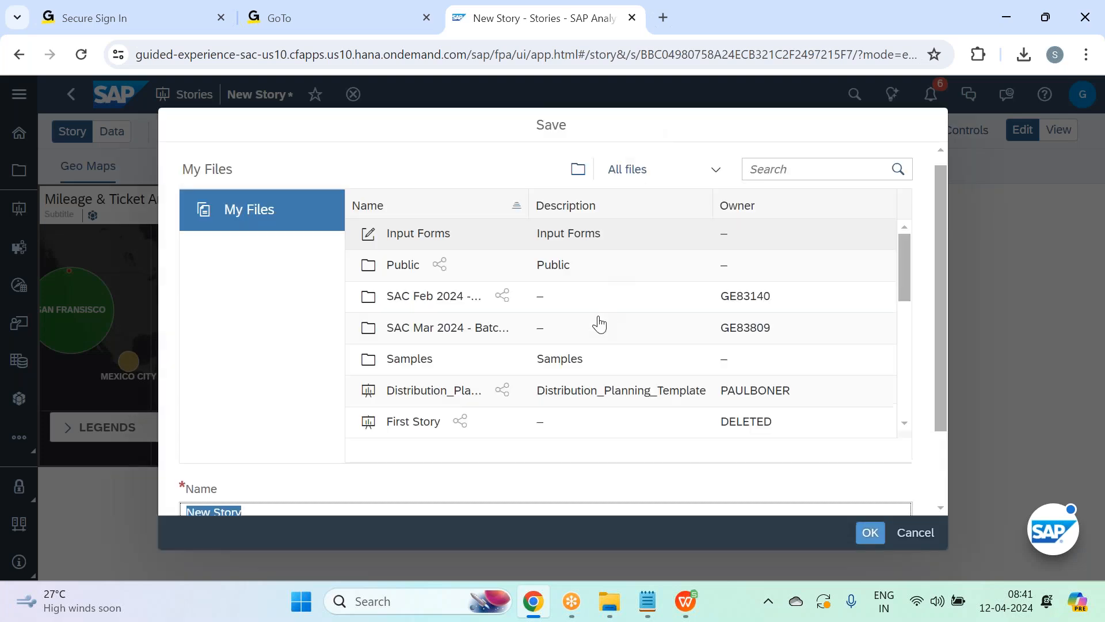
left_click(426, 330)
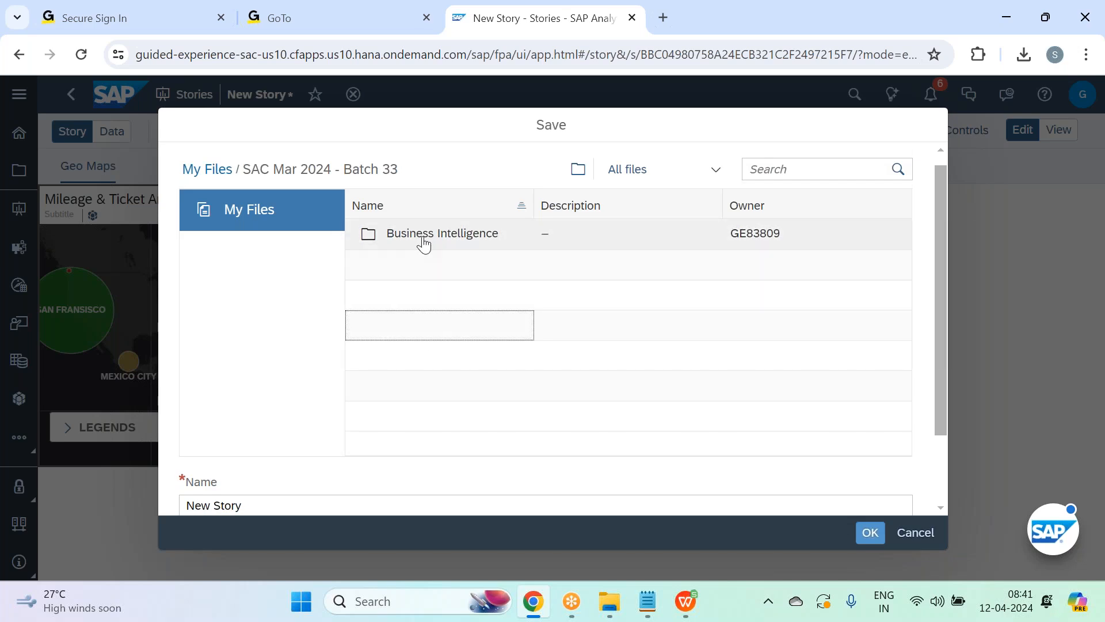
left_click(423, 241)
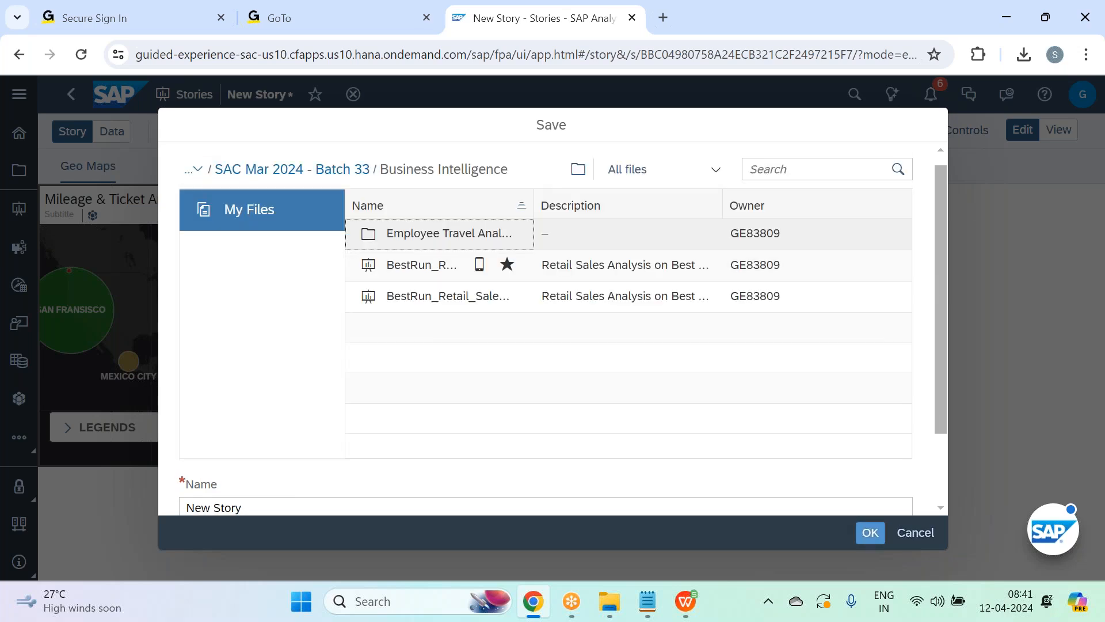
left_click(440, 241)
- Name the story Employee_Travel_Loc_Analysis and save it
scroll(447, 294, "down", 3)
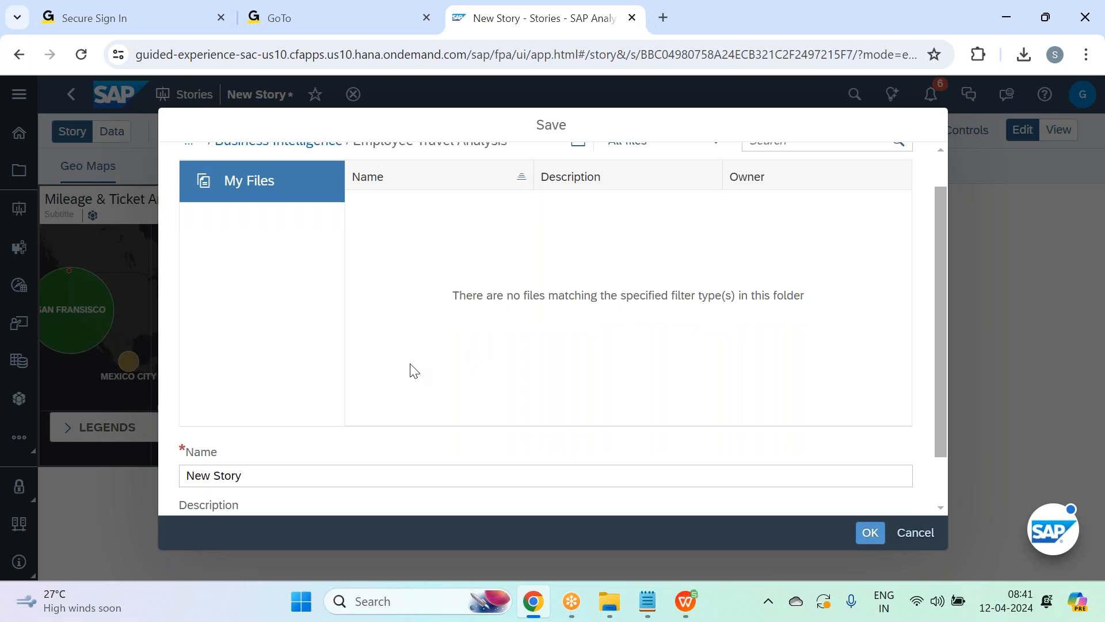
left_click(351, 412)
left_click(352, 413)
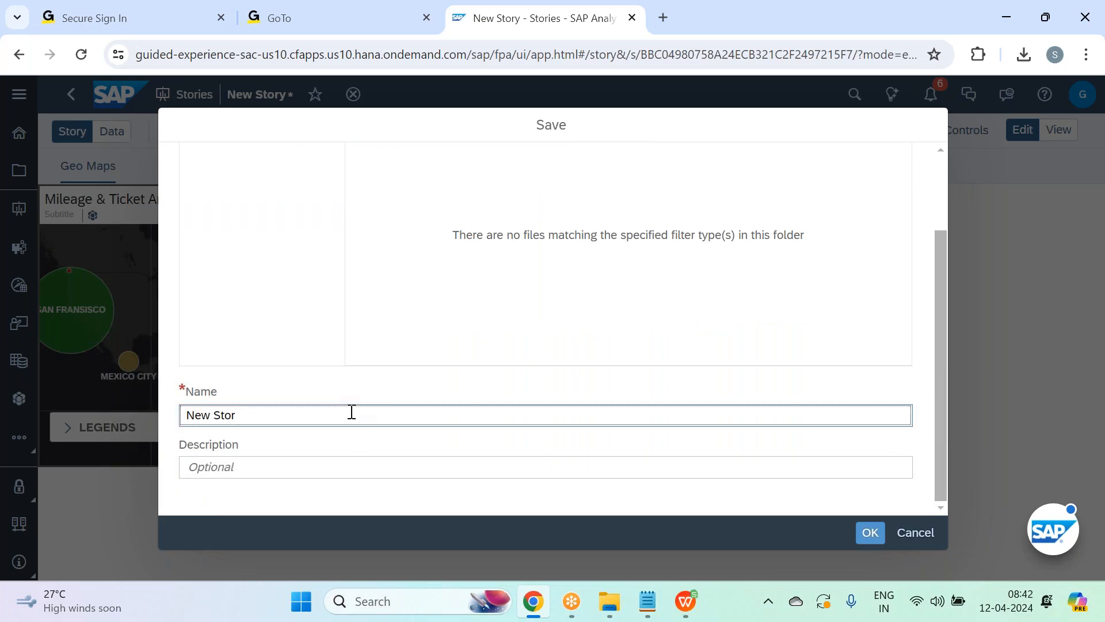
key("BackSpace")
key("BackSpace")
key("BackSpace")
key("BackSpace")
key("BackSpace")
key("BackSpace")
key("BackSpace")
key("BackSpace")
type("Emplo")
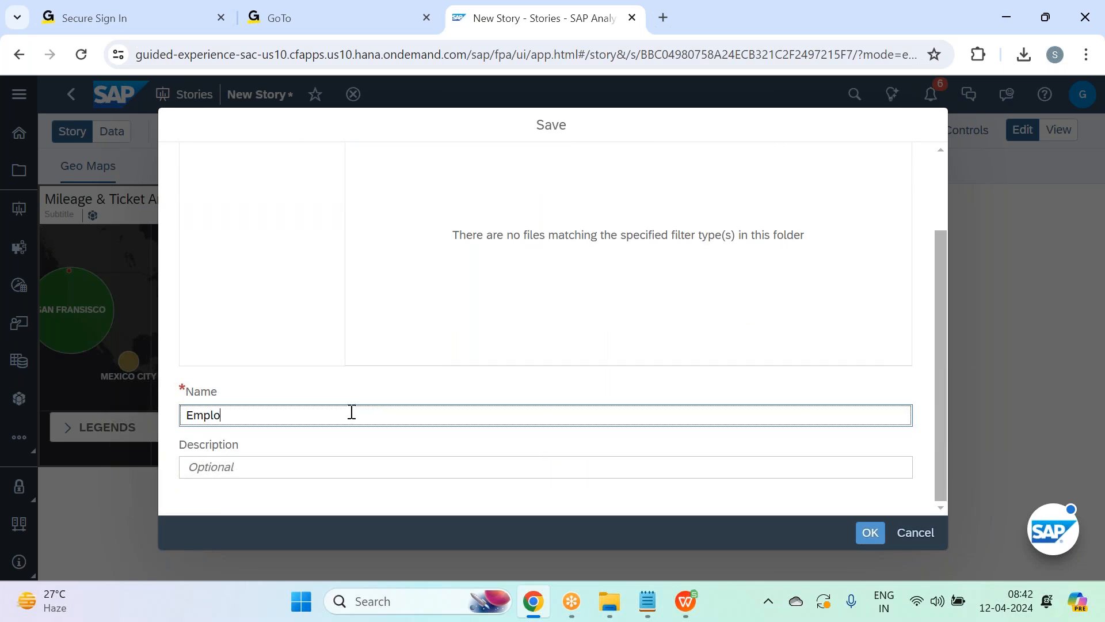
type("yee_Travel_Loc_Analysis")
key("Return")
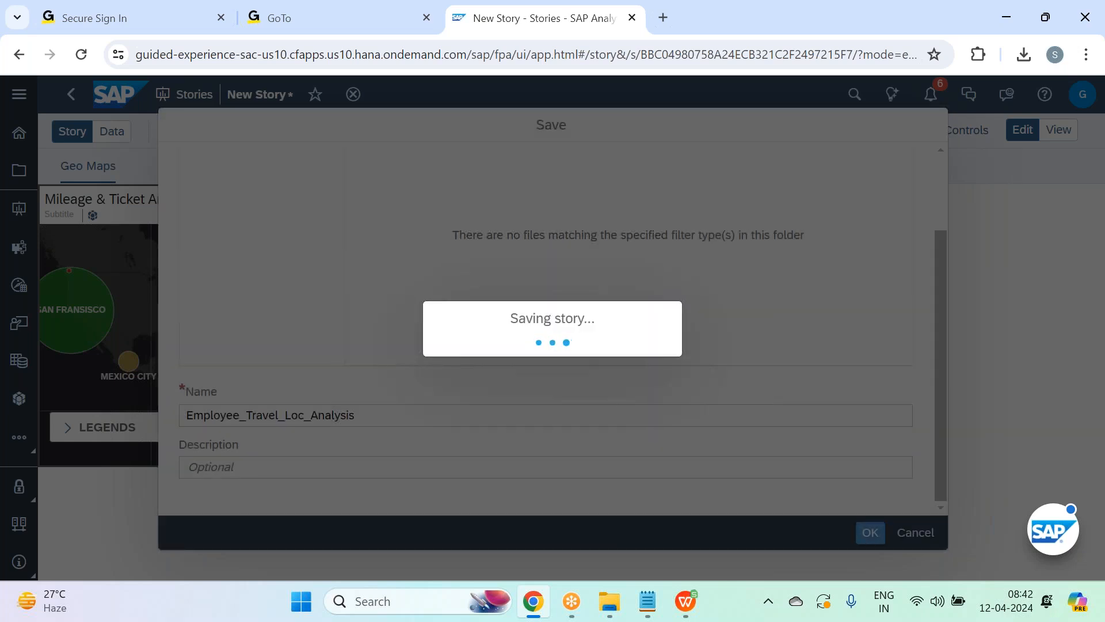